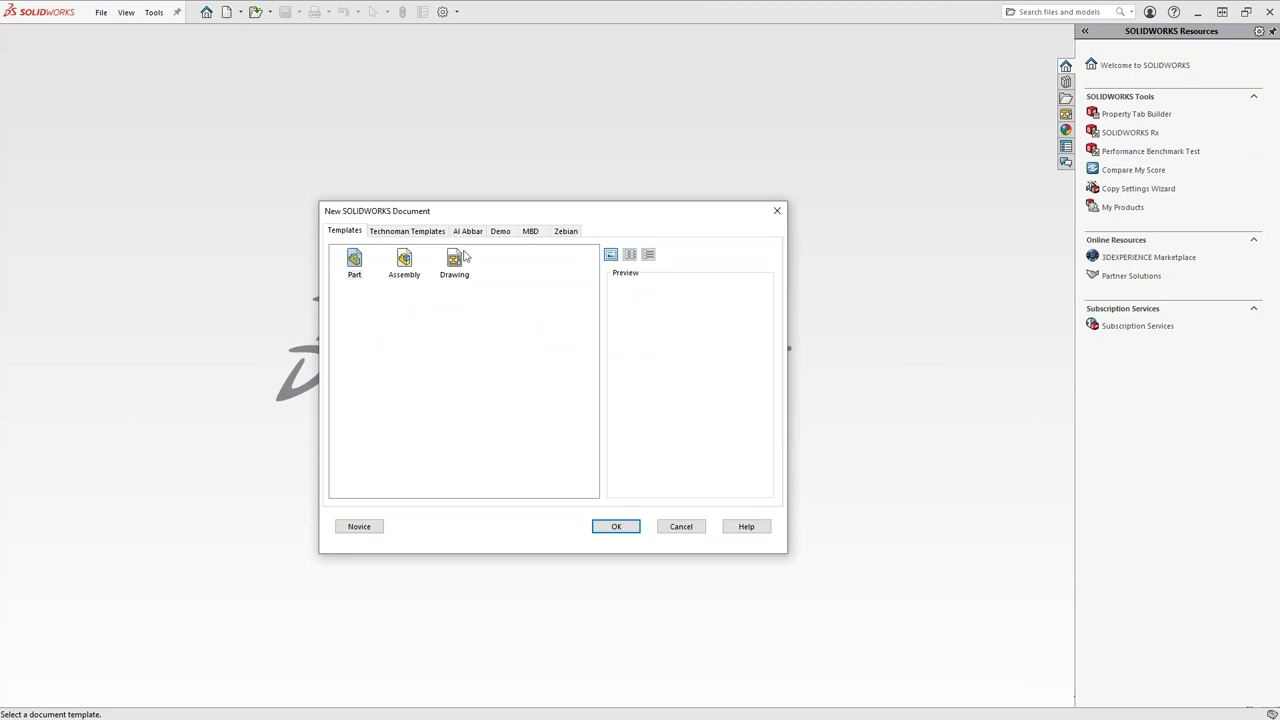
Create a new part document and start a sketch on the Front Plane.
{"action": "left_click", "coordinate": [358, 262]}
{"action": "left_click", "coordinate": [628, 530]}
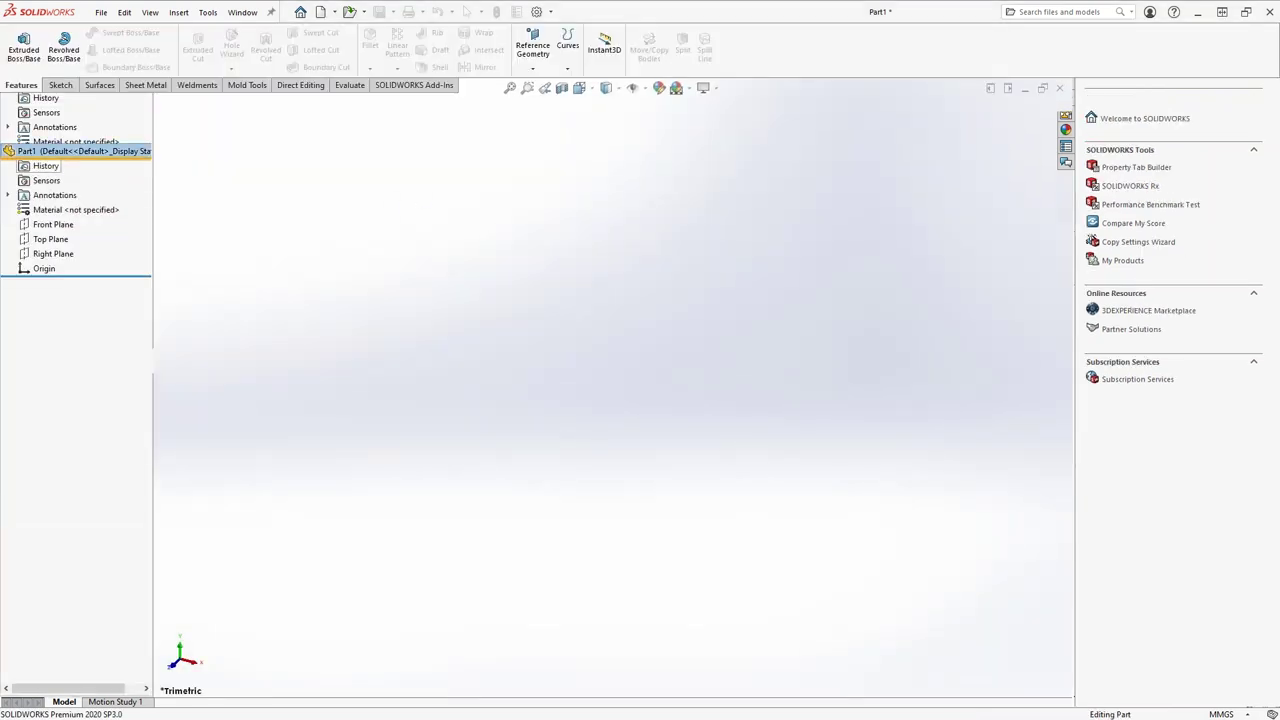
{"action": "left_click", "coordinate": [53, 224]}
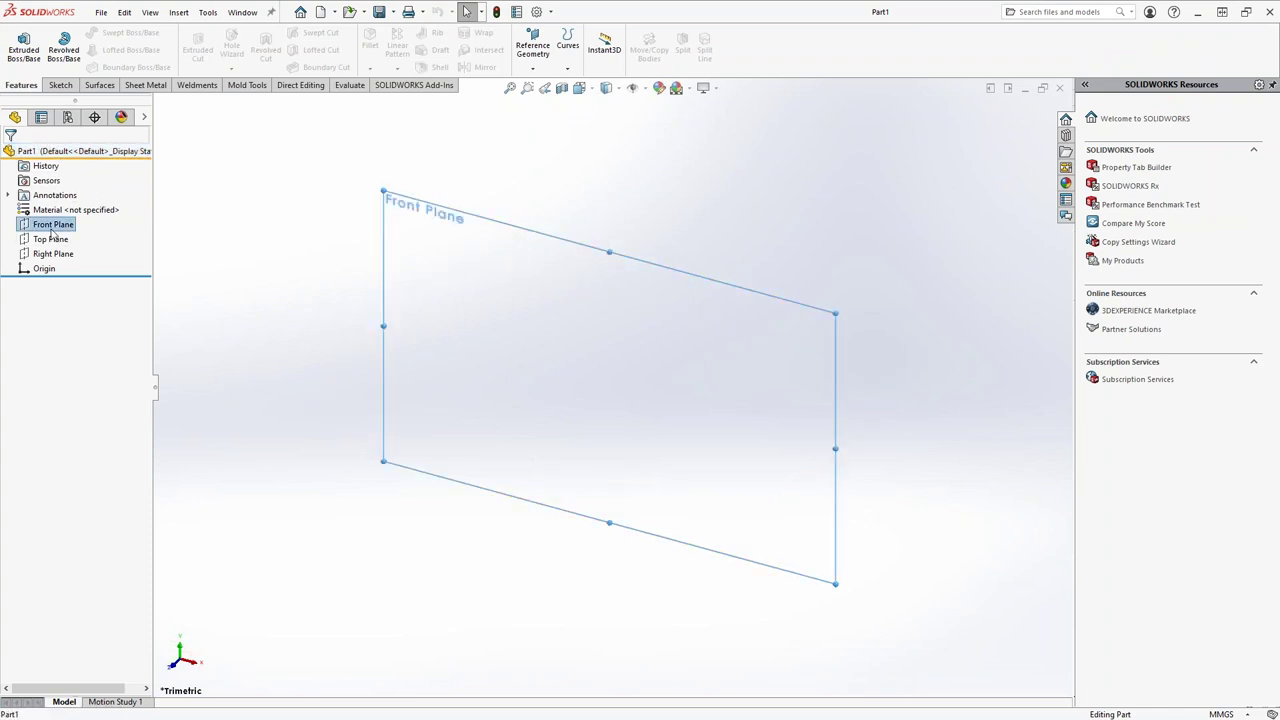
{"action": "left_click", "coordinate": [64, 207]}
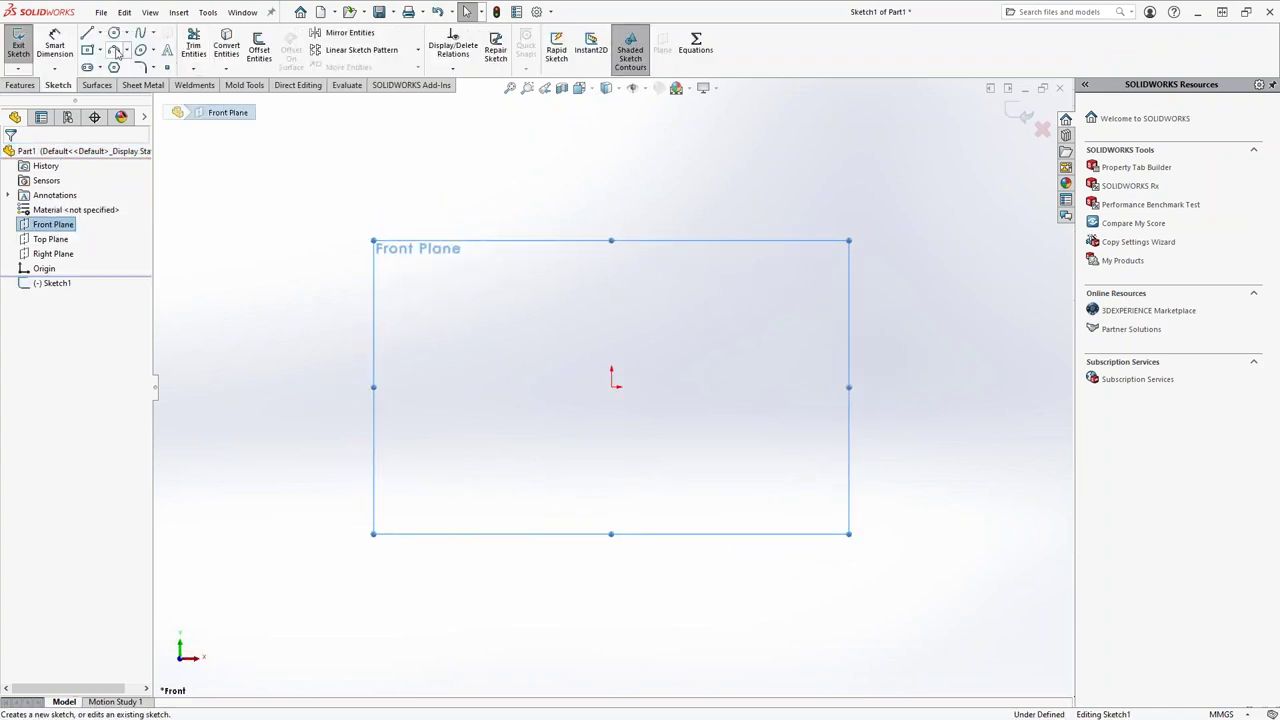
Sketch a center rectangle about 89 mm wide and 73 mm high, centred on the origin.
{"action": "left_click", "coordinate": [88, 49]}
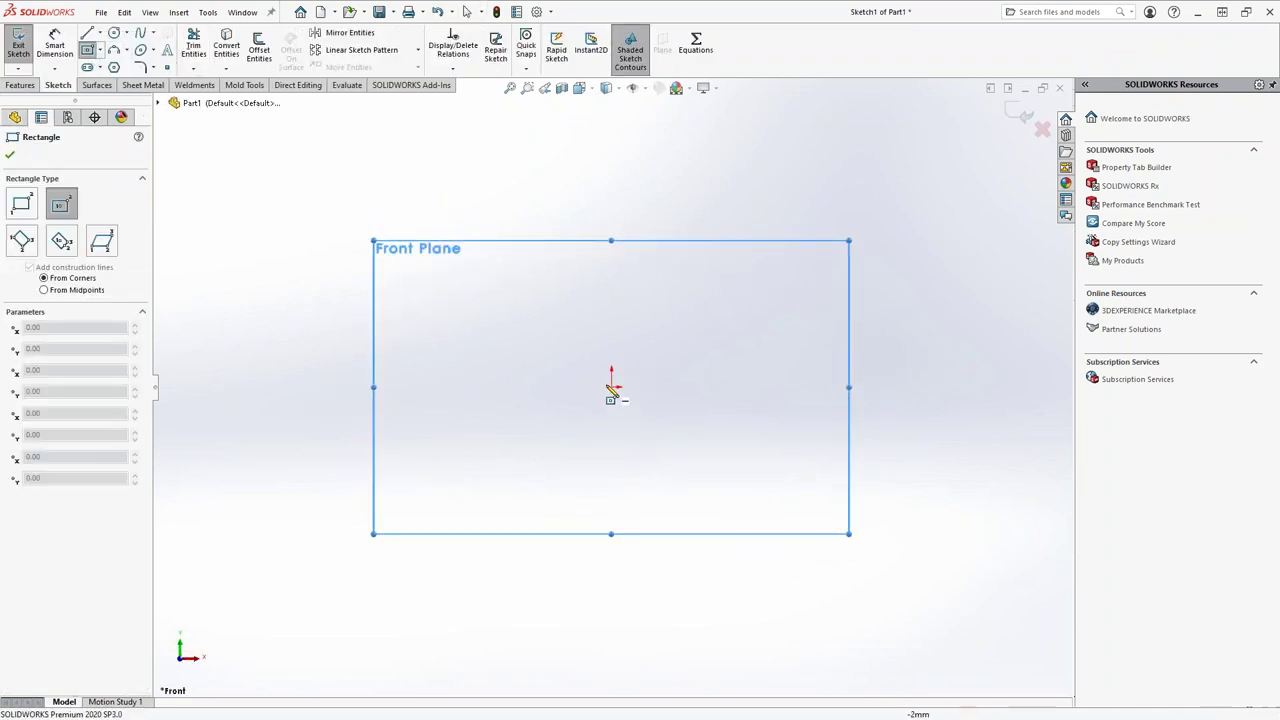
{"action": "left_click", "coordinate": [612, 386]}
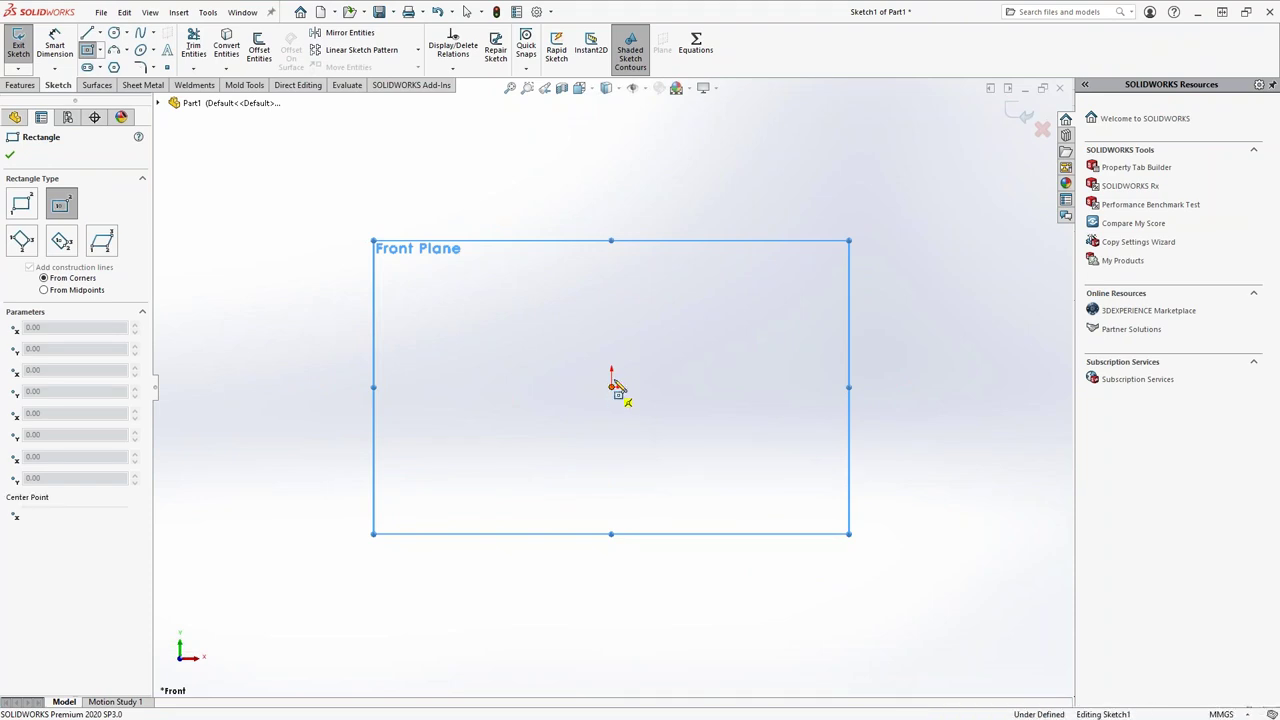
{"action": "left_click", "coordinate": [731, 289]}
{"action": "right_click", "coordinate": [758, 268]}
{"action": "left_click", "coordinate": [785, 278]}
Dimension the rectangle's height and width to 10 mm each with Smart Dimension.
{"action": "left_click", "coordinate": [55, 45]}
{"action": "left_click", "coordinate": [494, 335]}
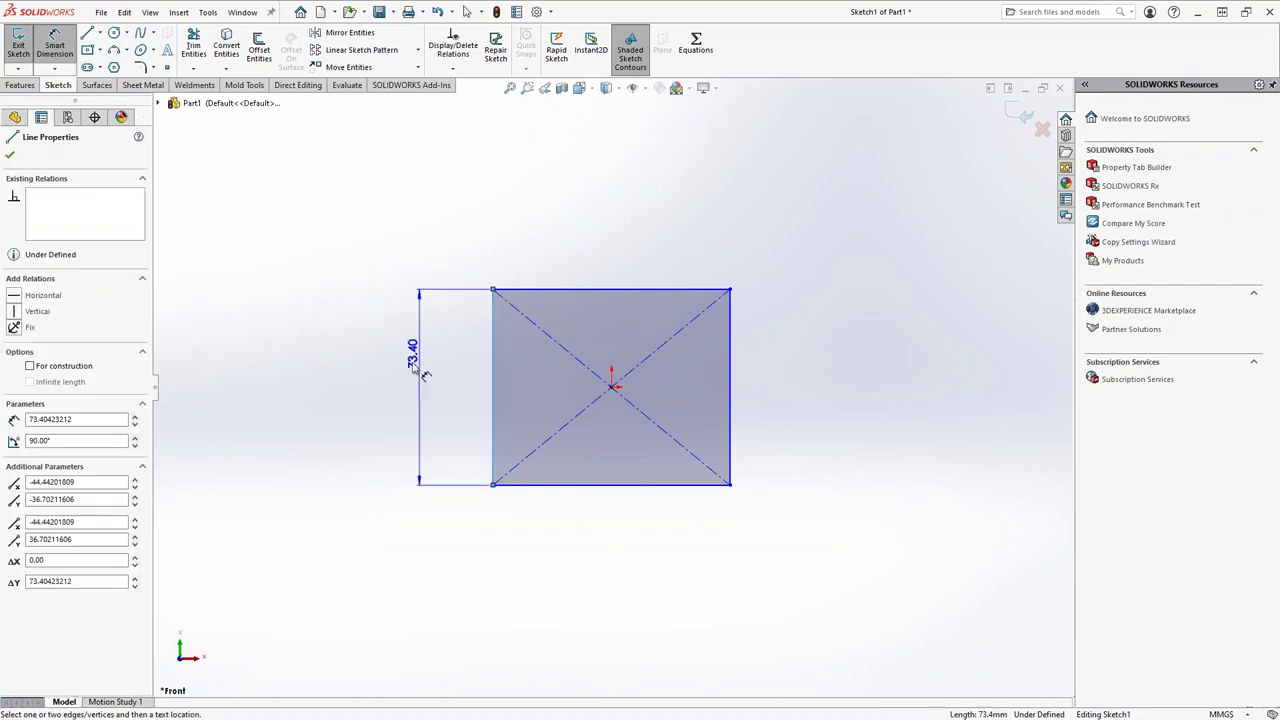
{"action": "left_click", "coordinate": [420, 385]}
{"action": "type", "text": "10"}
{"action": "key", "text": "Return"}
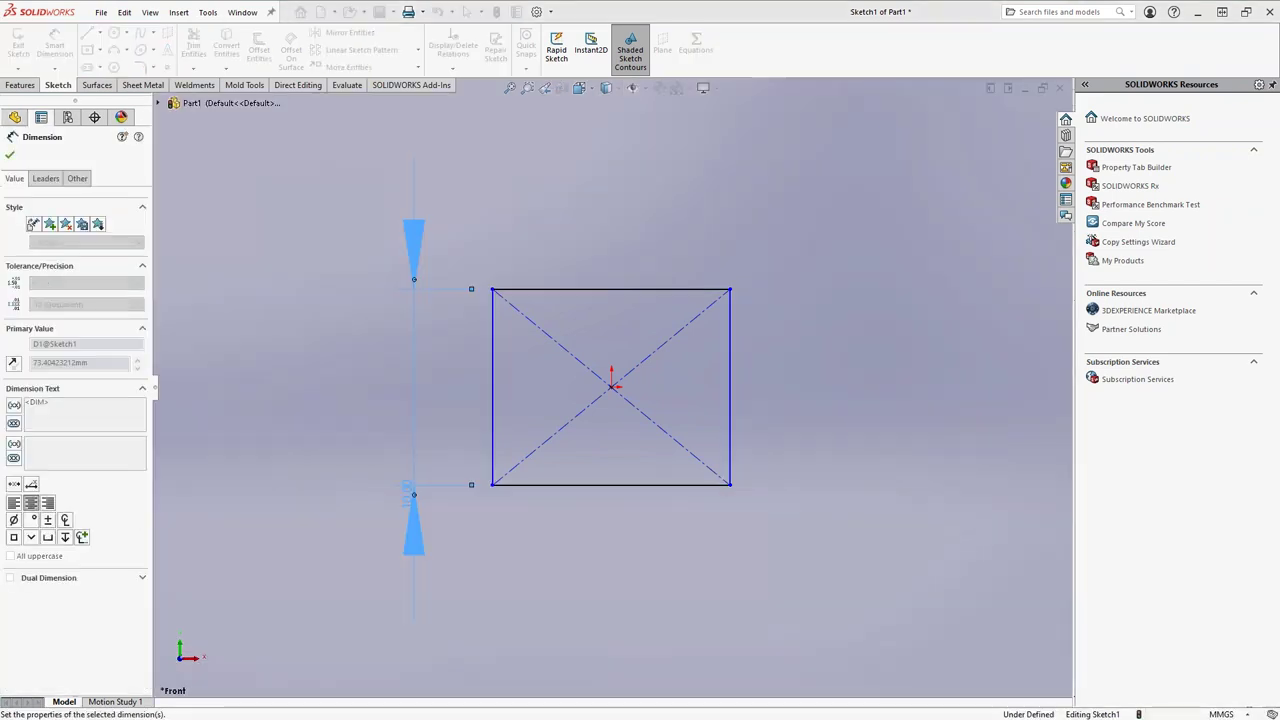
{"action": "left_click", "coordinate": [541, 295]}
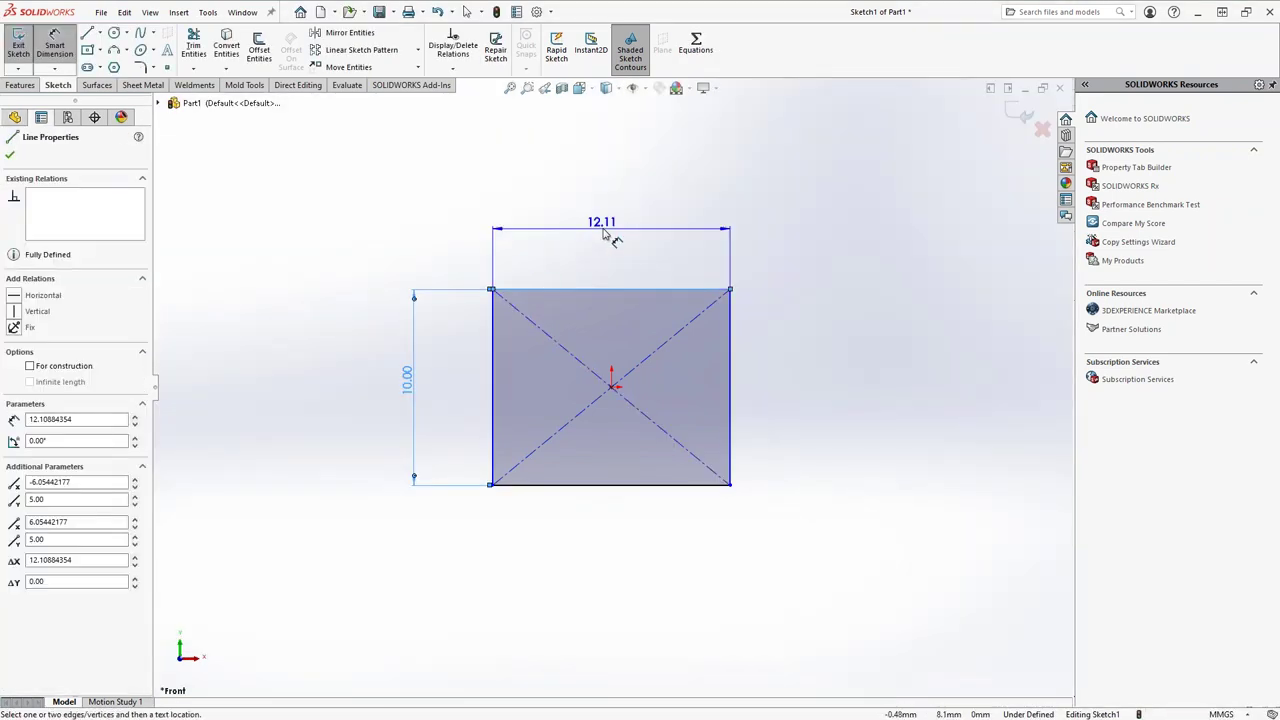
{"action": "left_click", "coordinate": [608, 232]}
{"action": "type", "text": "10"}
{"action": "key", "text": "Return"}
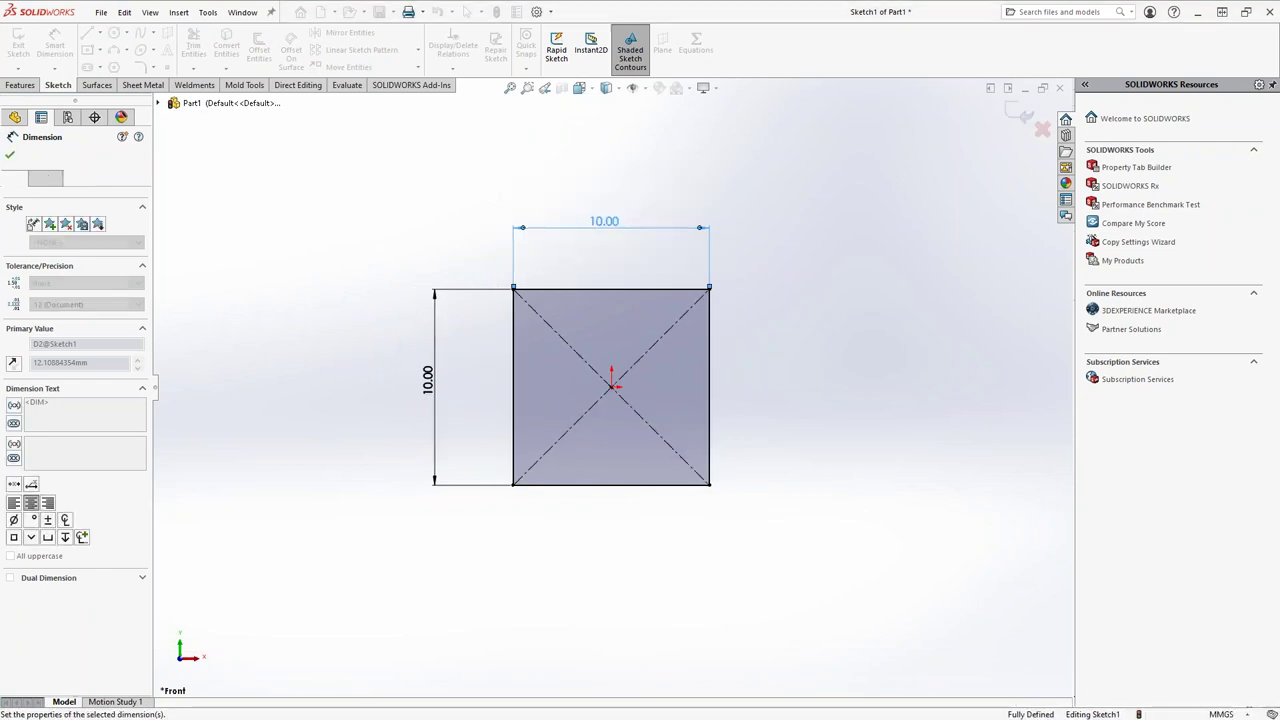
{"action": "right_click", "coordinate": [557, 177]}
{"action": "left_click", "coordinate": [609, 221]}
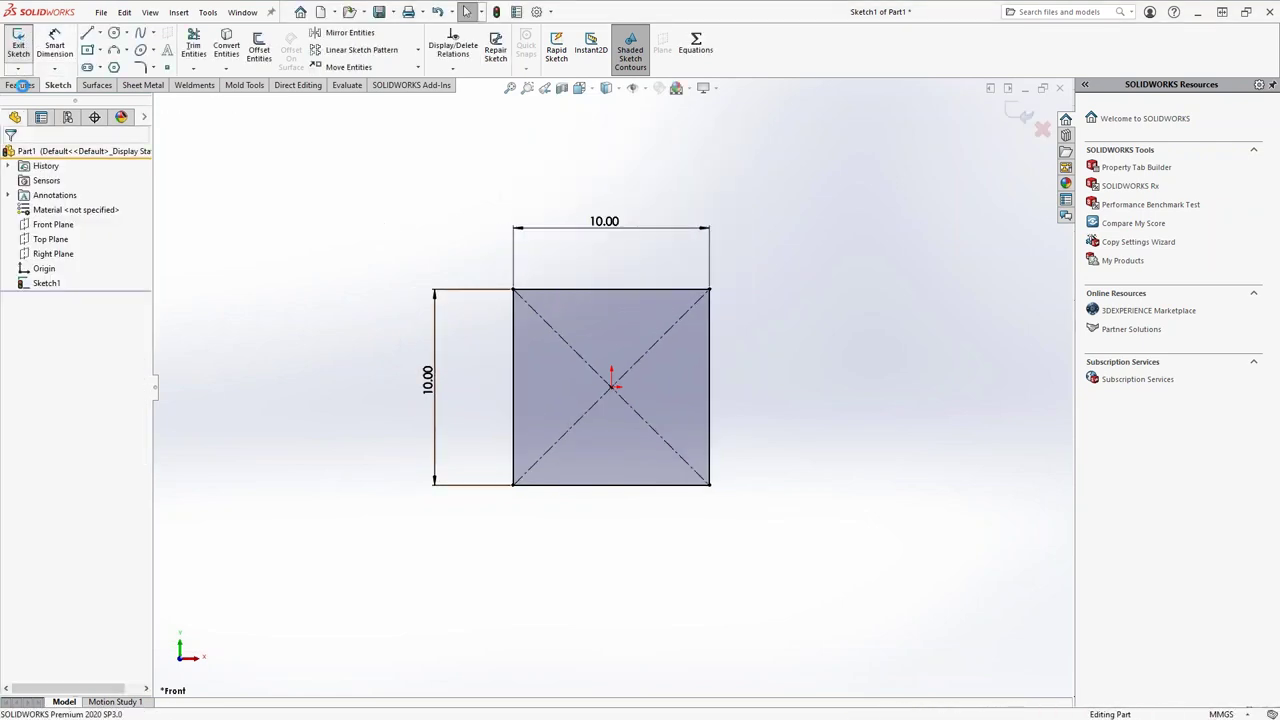
Exit the sketch and extrude the square profile to a blind depth of 100 mm.
{"action": "left_click", "coordinate": [21, 44]}
{"action": "left_click", "coordinate": [24, 52]}
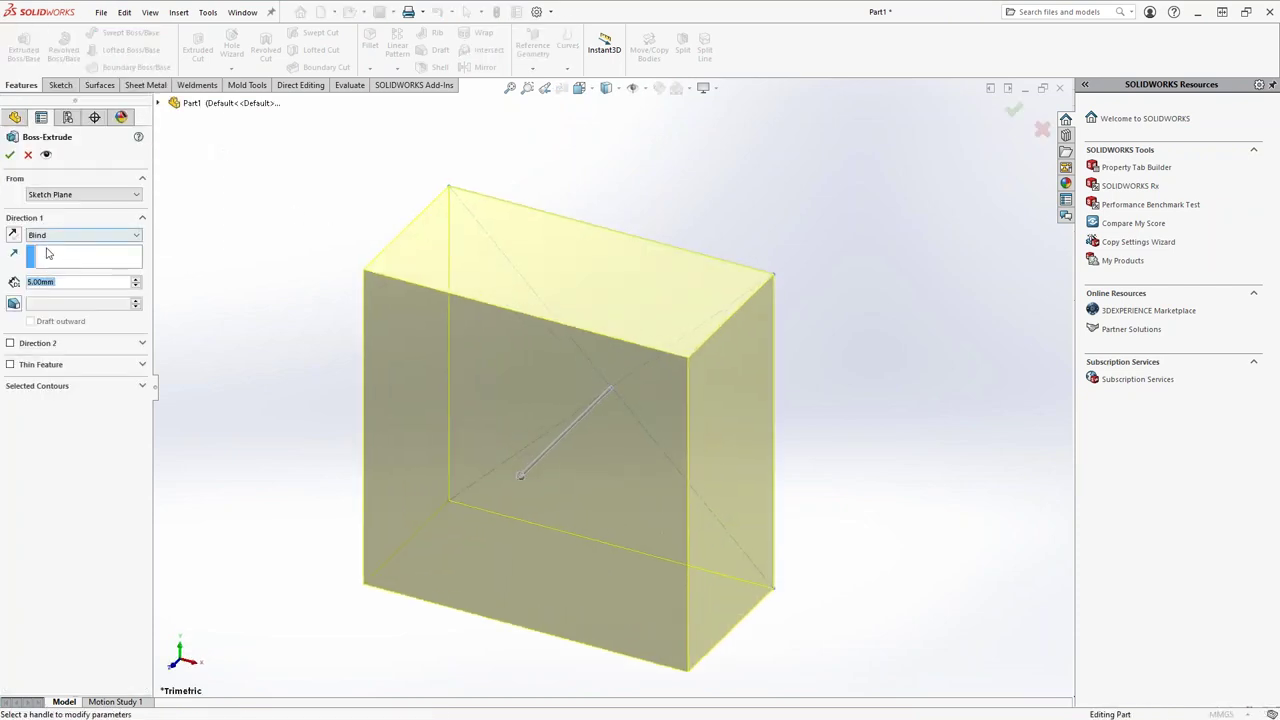
{"action": "type", "text": "100"}
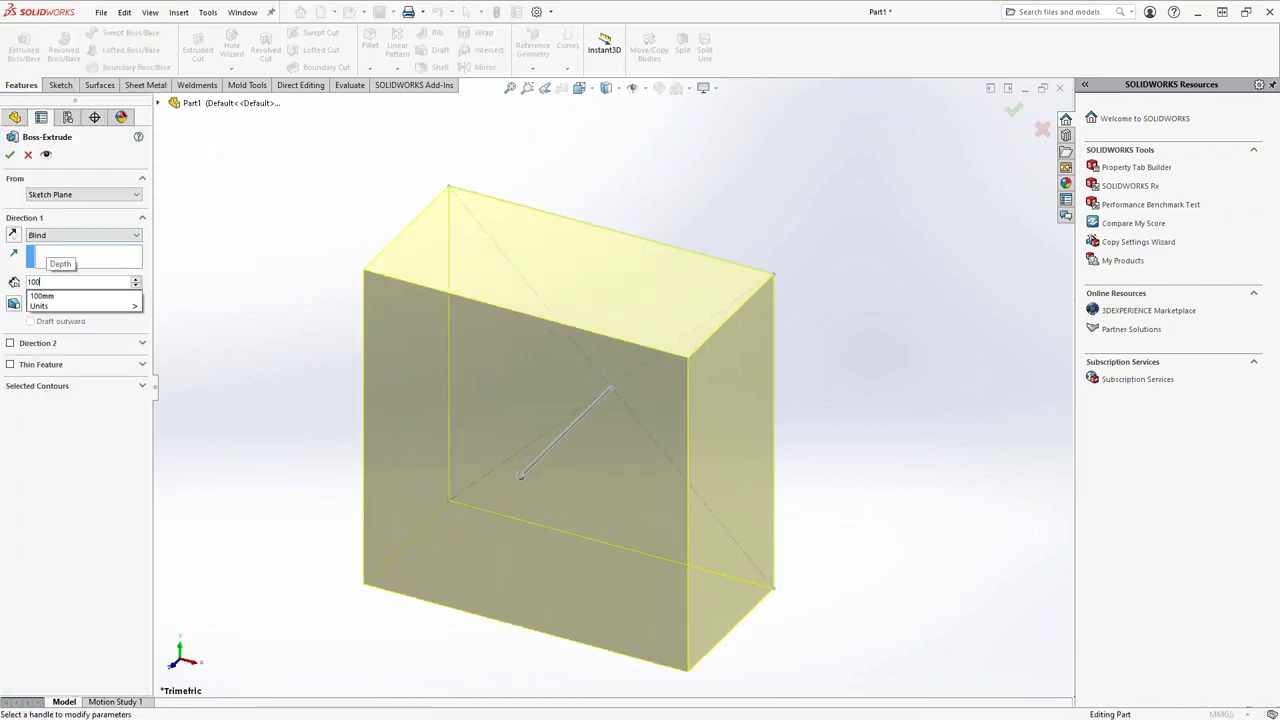
{"action": "key", "text": "Return"}
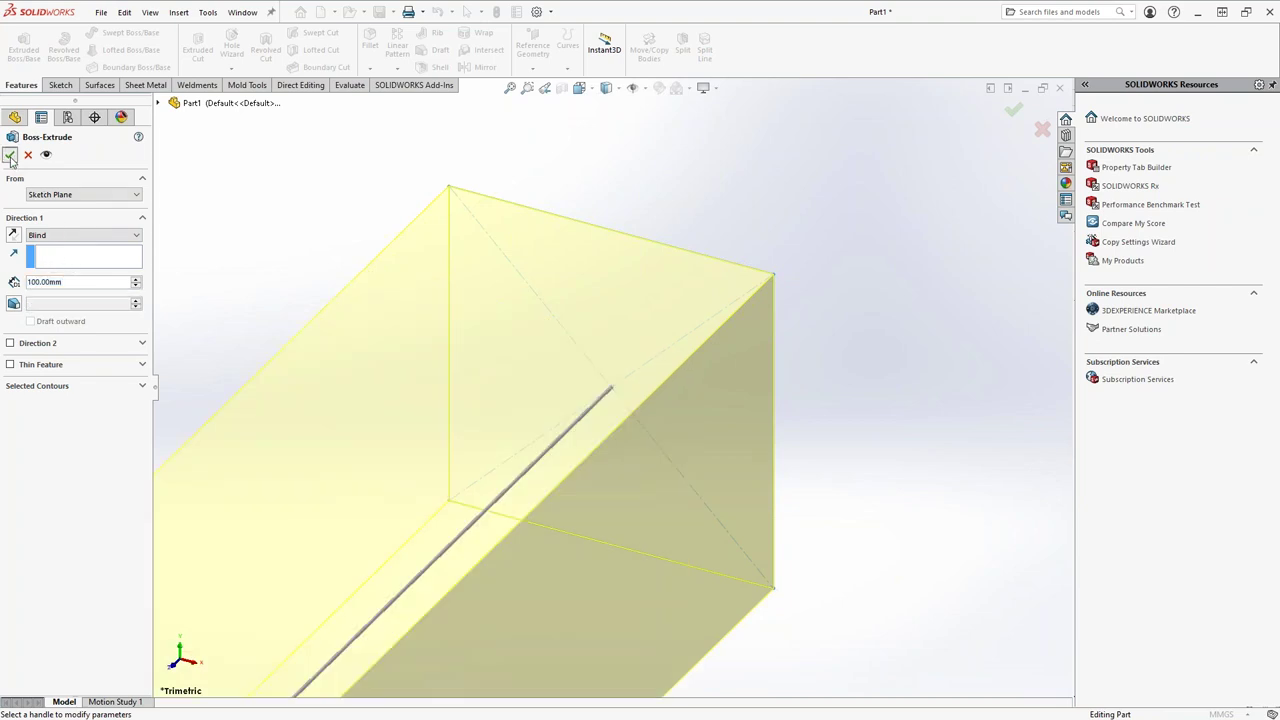
{"action": "left_click", "coordinate": [10, 156]}
{"action": "key", "text": "f"}
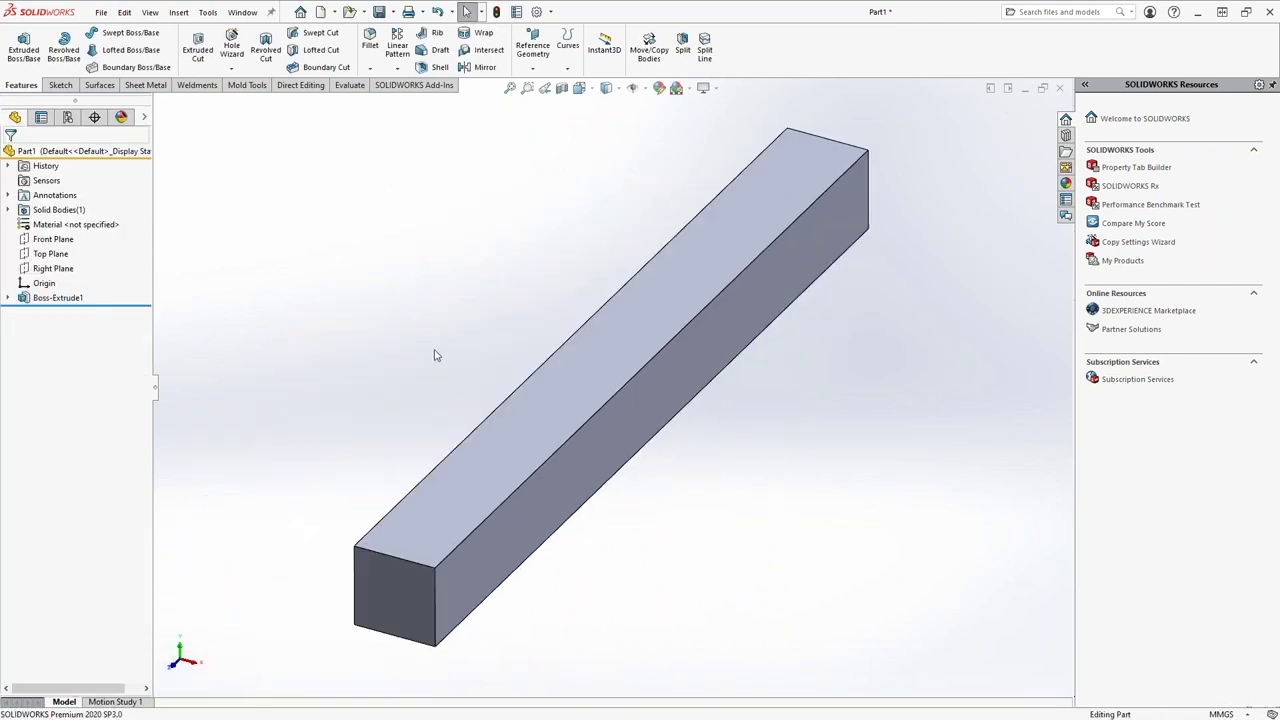
{"action": "middle_click_drag", "start_coordinate": [435, 355], "coordinate": [429, 237]}
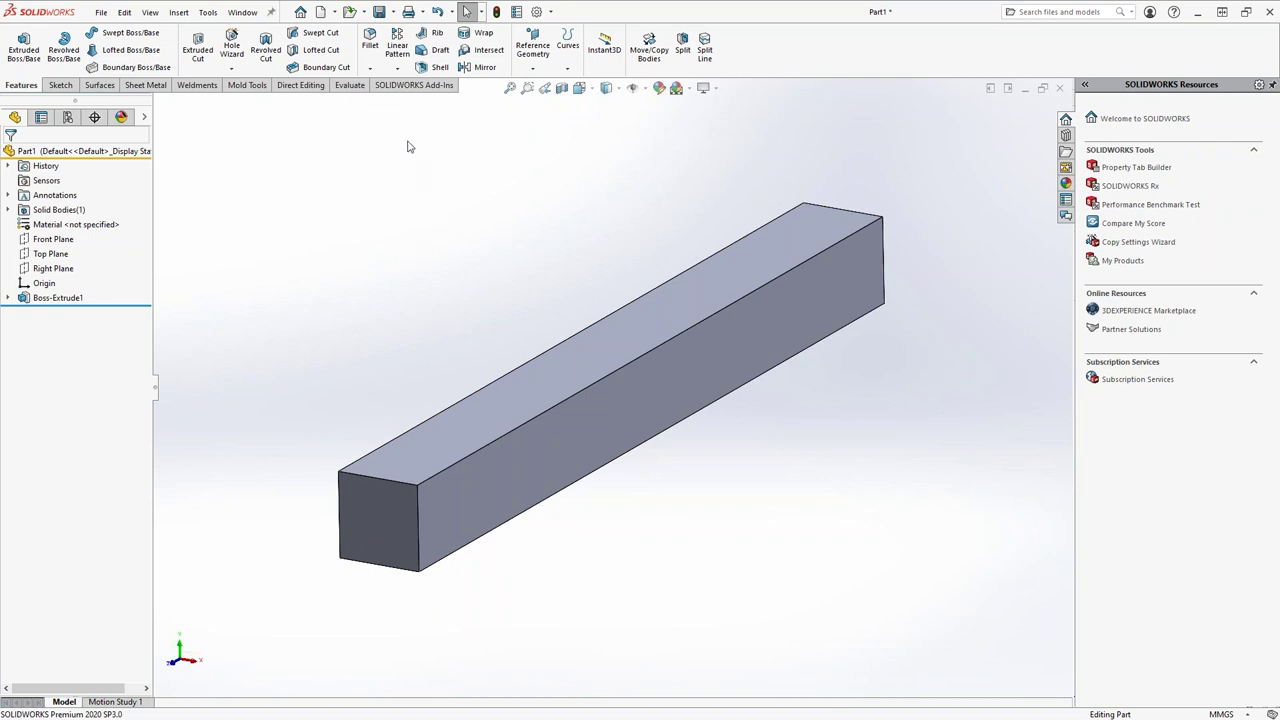
Load the SOLIDWORKS Simulation add-in.
{"action": "left_click", "coordinate": [412, 85]}
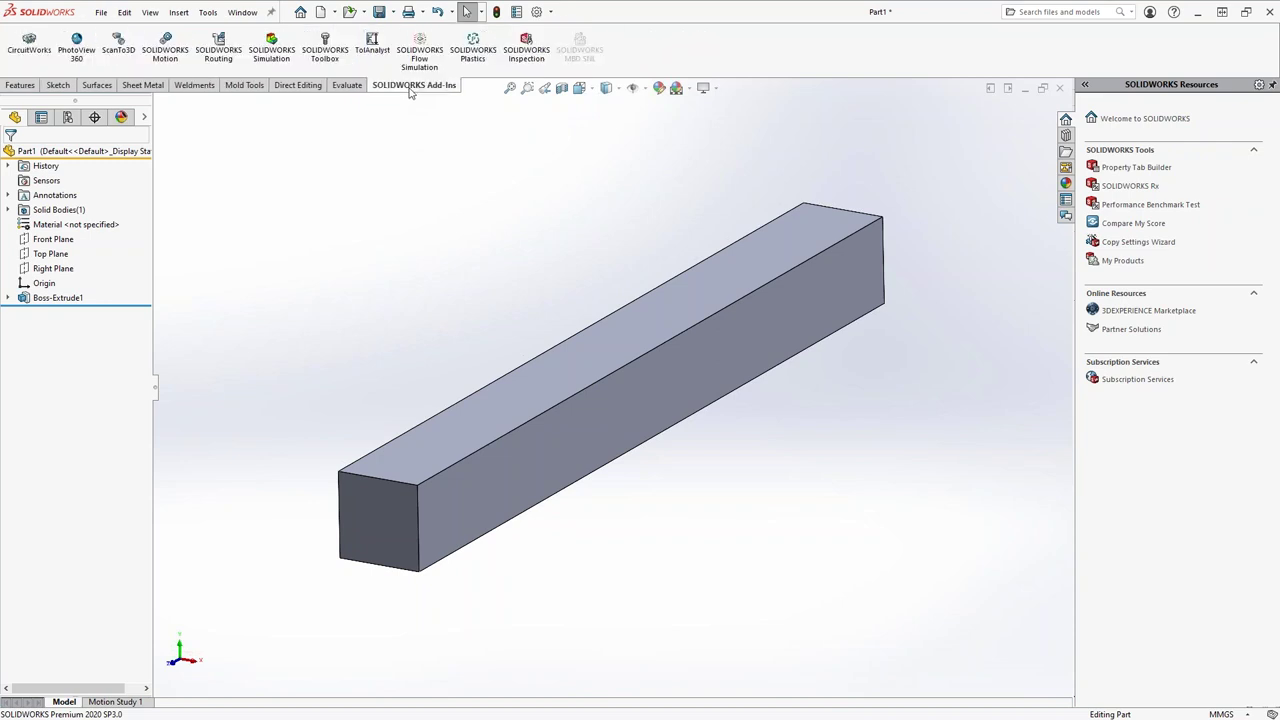
{"action": "left_click", "coordinate": [551, 12]}
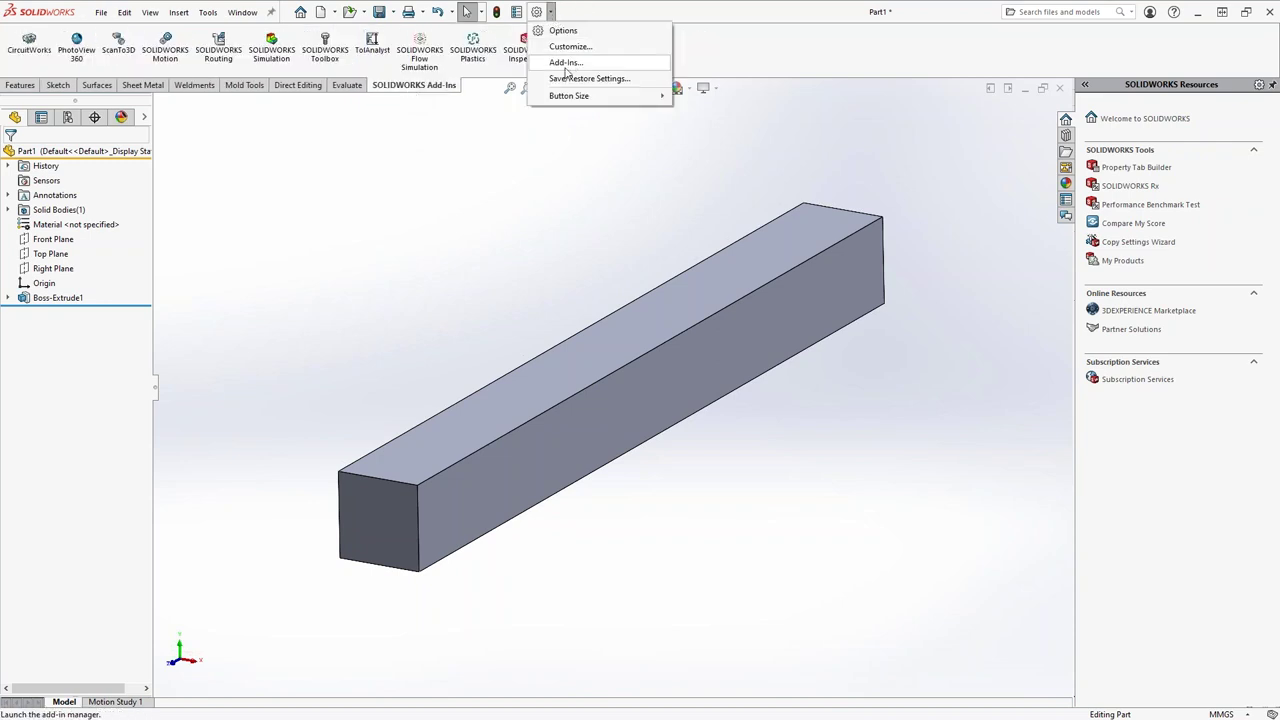
{"action": "left_click", "coordinate": [408, 90]}
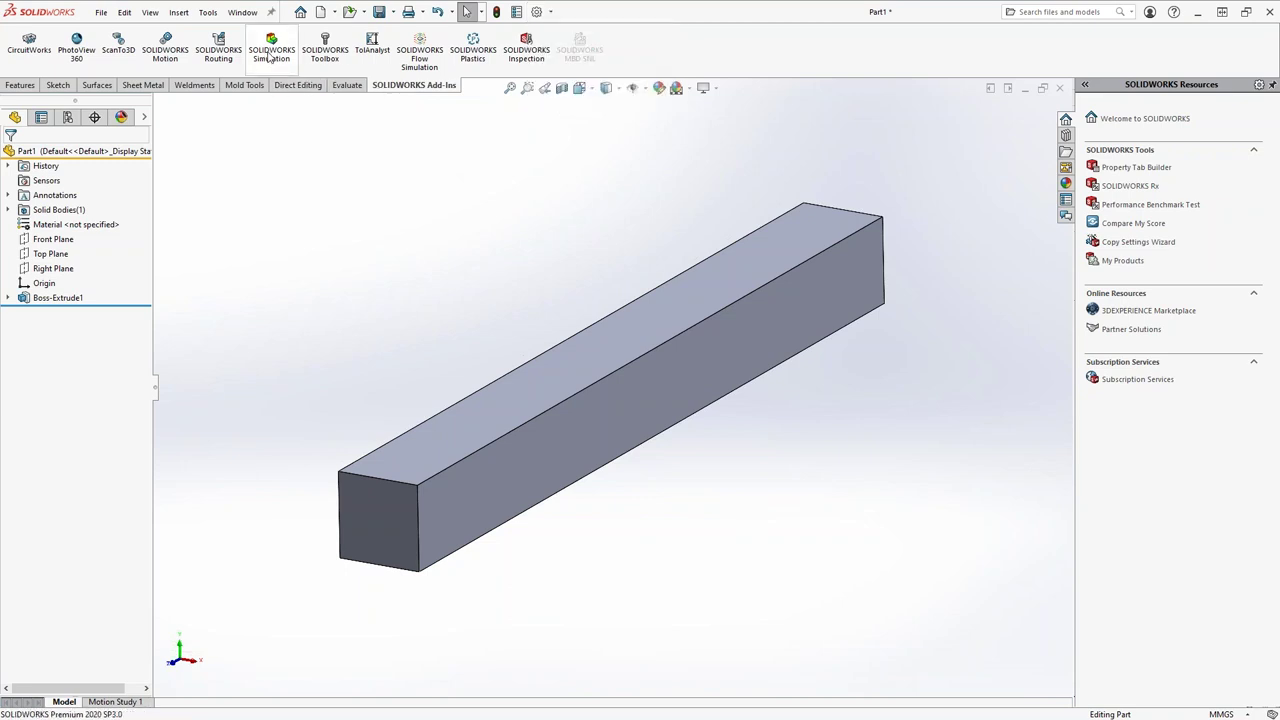
{"action": "left_click", "coordinate": [268, 57]}
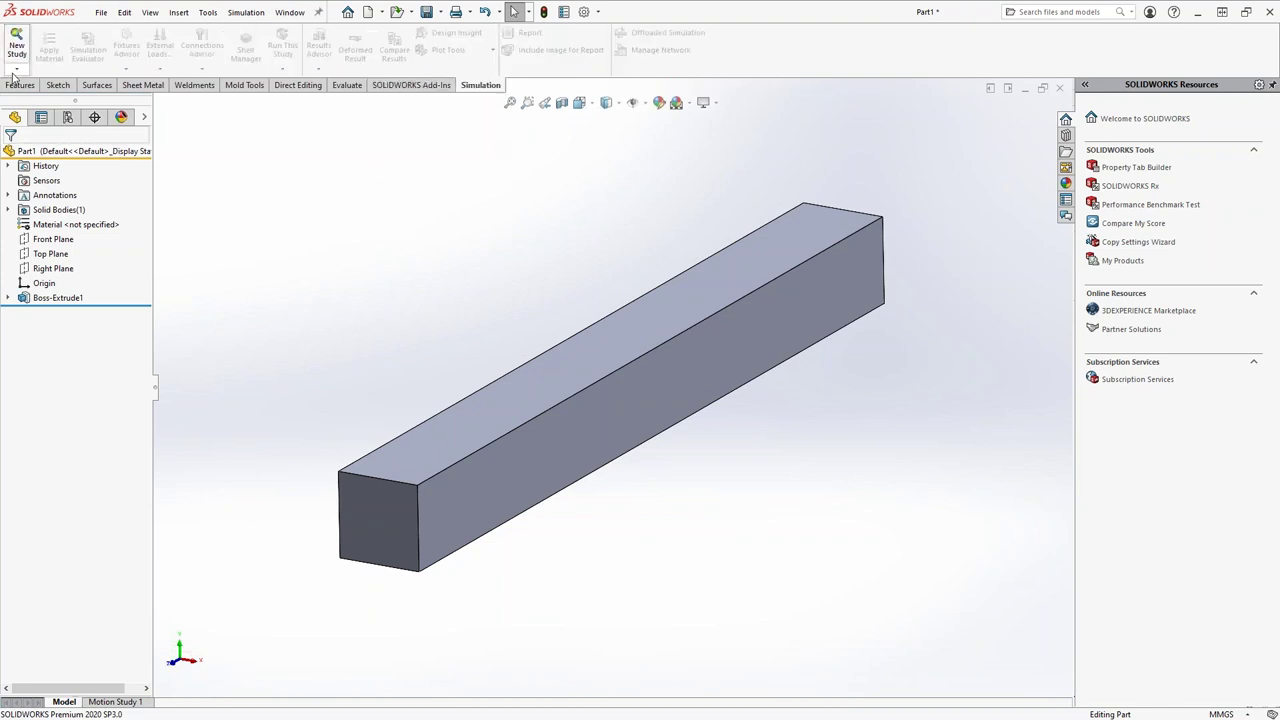
Create a new static simulation study named "Rod stress".
{"action": "left_click", "coordinate": [15, 70]}
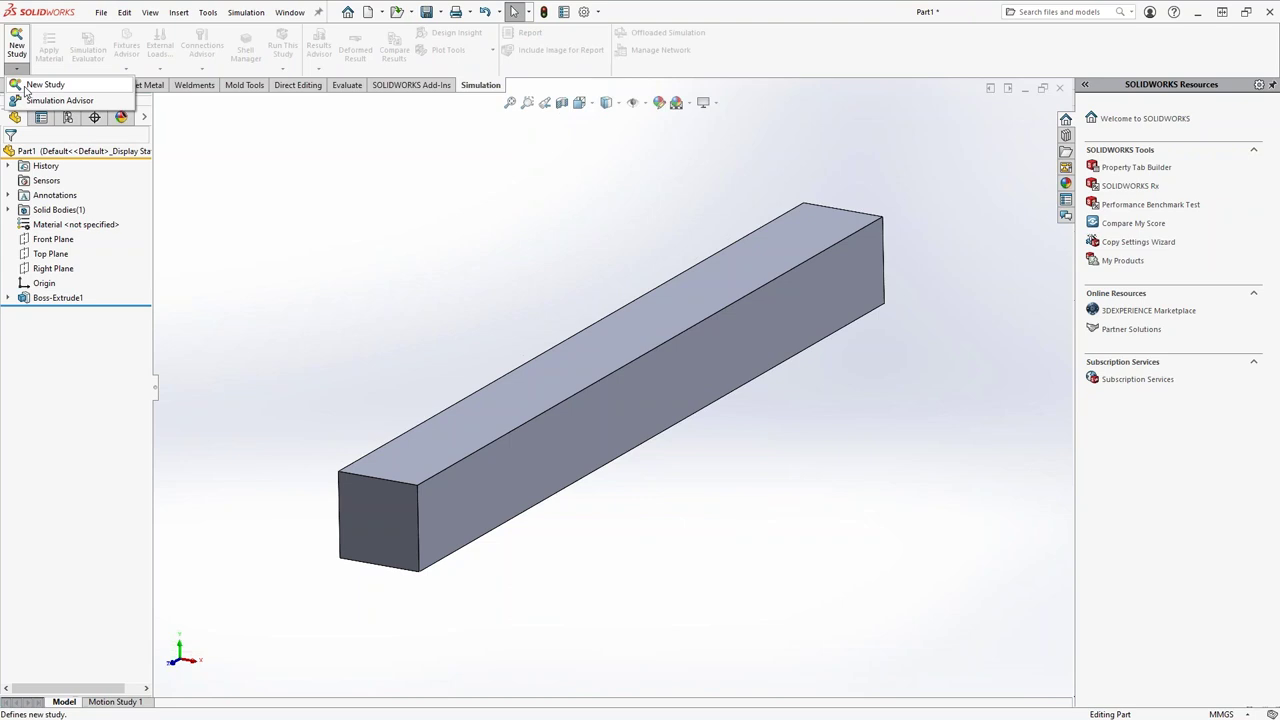
{"action": "left_click", "coordinate": [25, 89]}
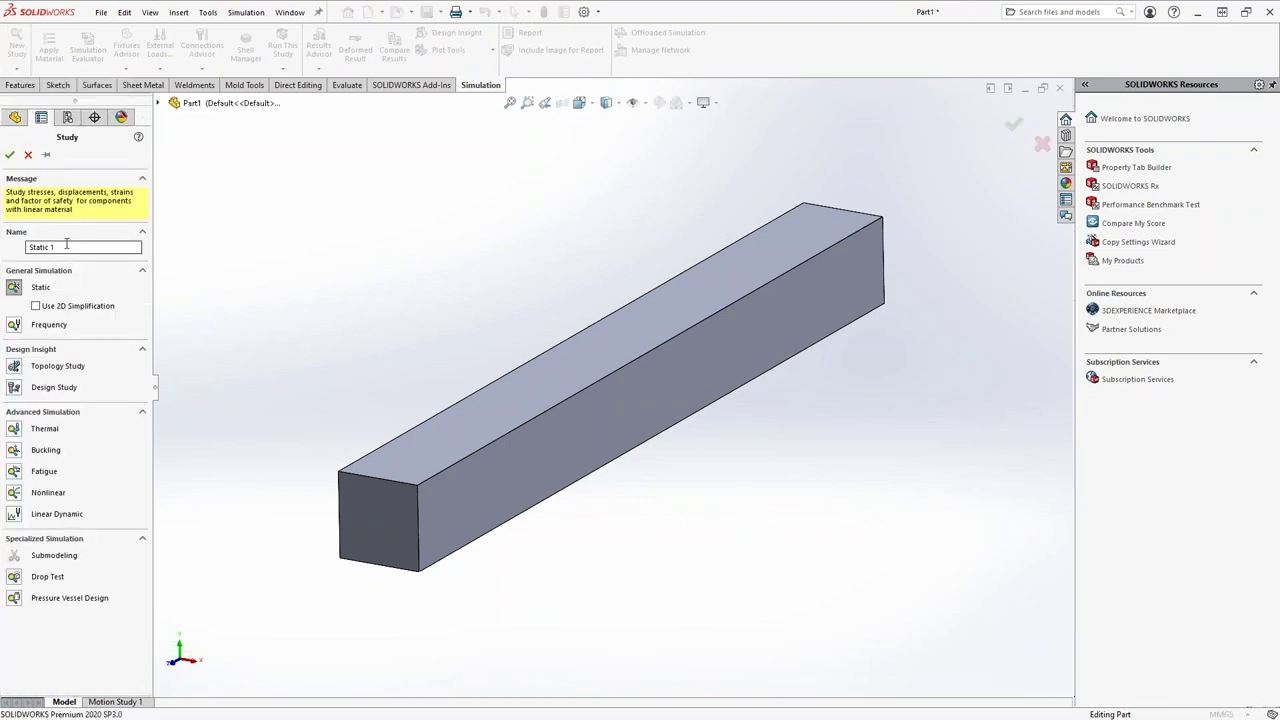
{"action": "key", "text": "ctrl+a"}
{"action": "type", "text": "R"}
{"action": "left_click", "coordinate": [10, 154]}
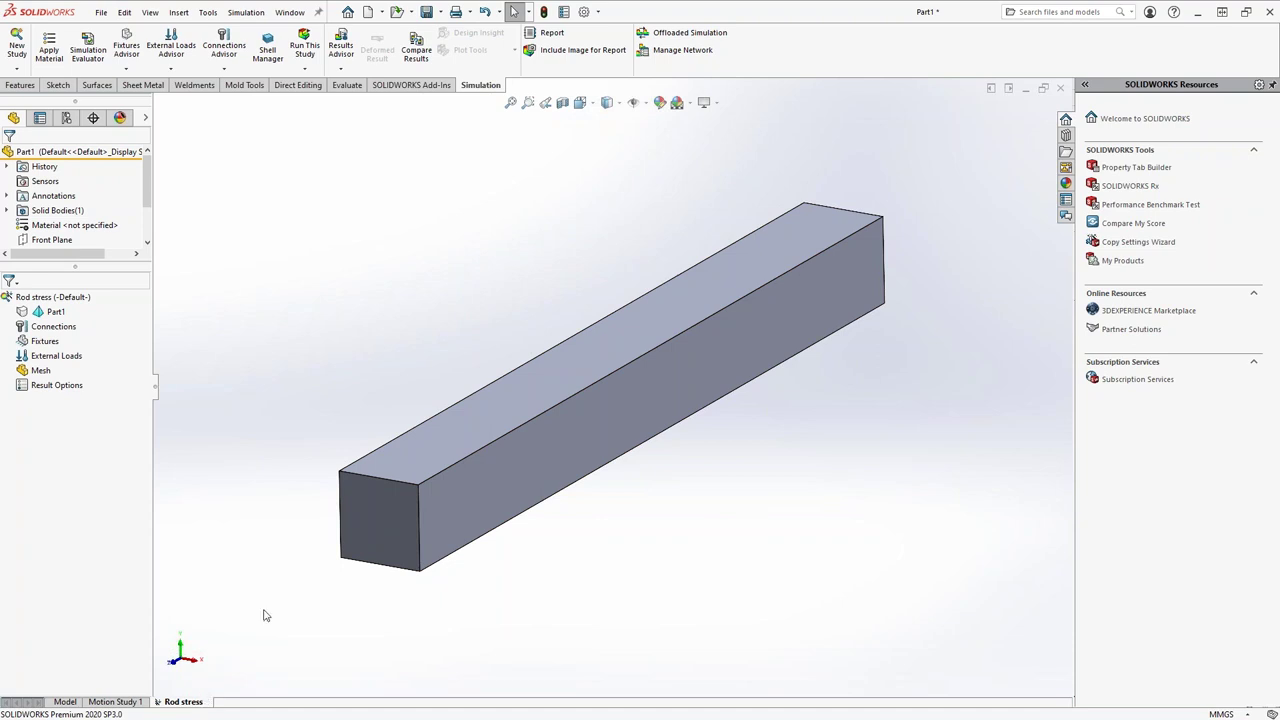
Apply the Plain Carbon Steel material to the part in the Rod stress study.
{"action": "right_click", "coordinate": [53, 312]}
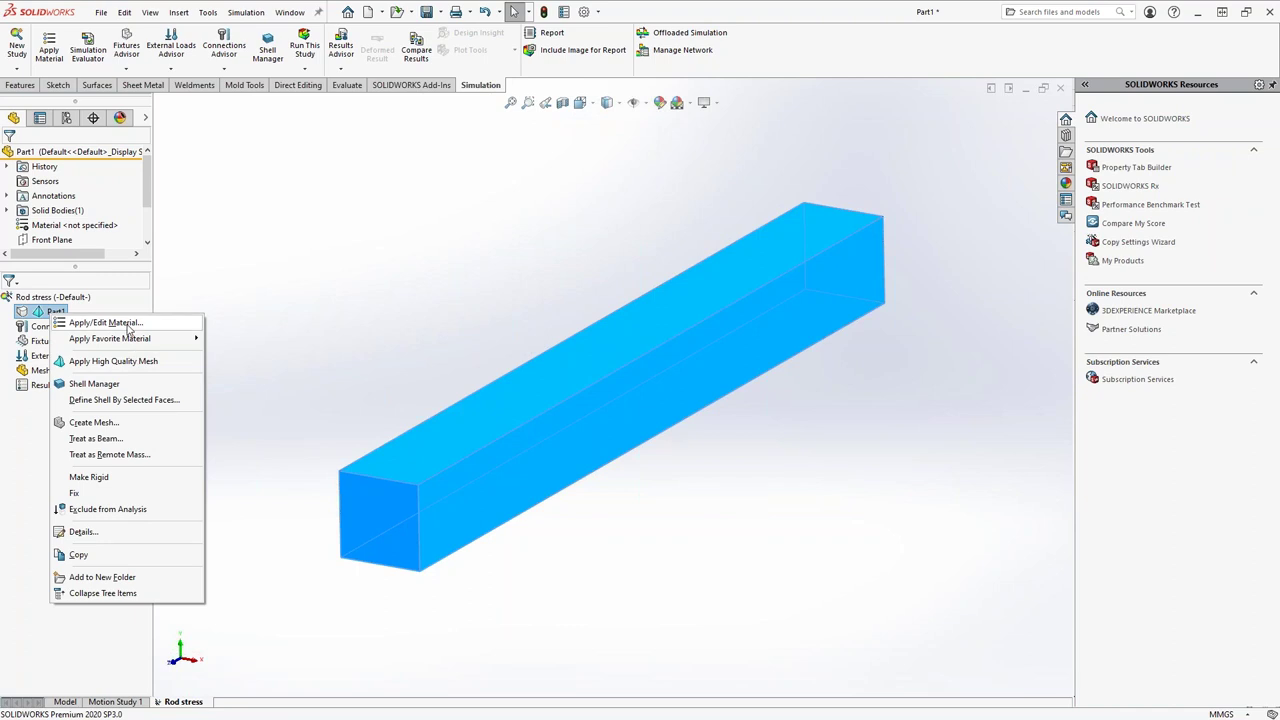
{"action": "left_click", "coordinate": [100, 324]}
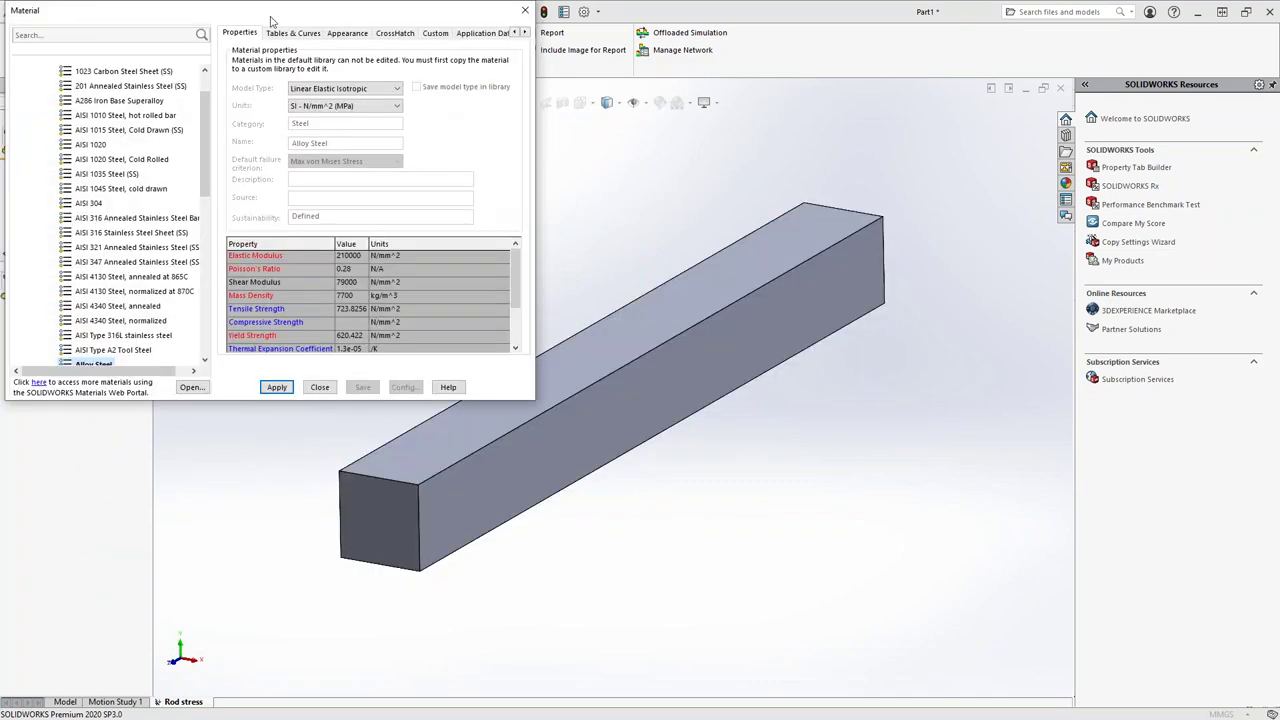
{"action": "left_click_drag", "start_coordinate": [249, 15], "coordinate": [631, 97]}
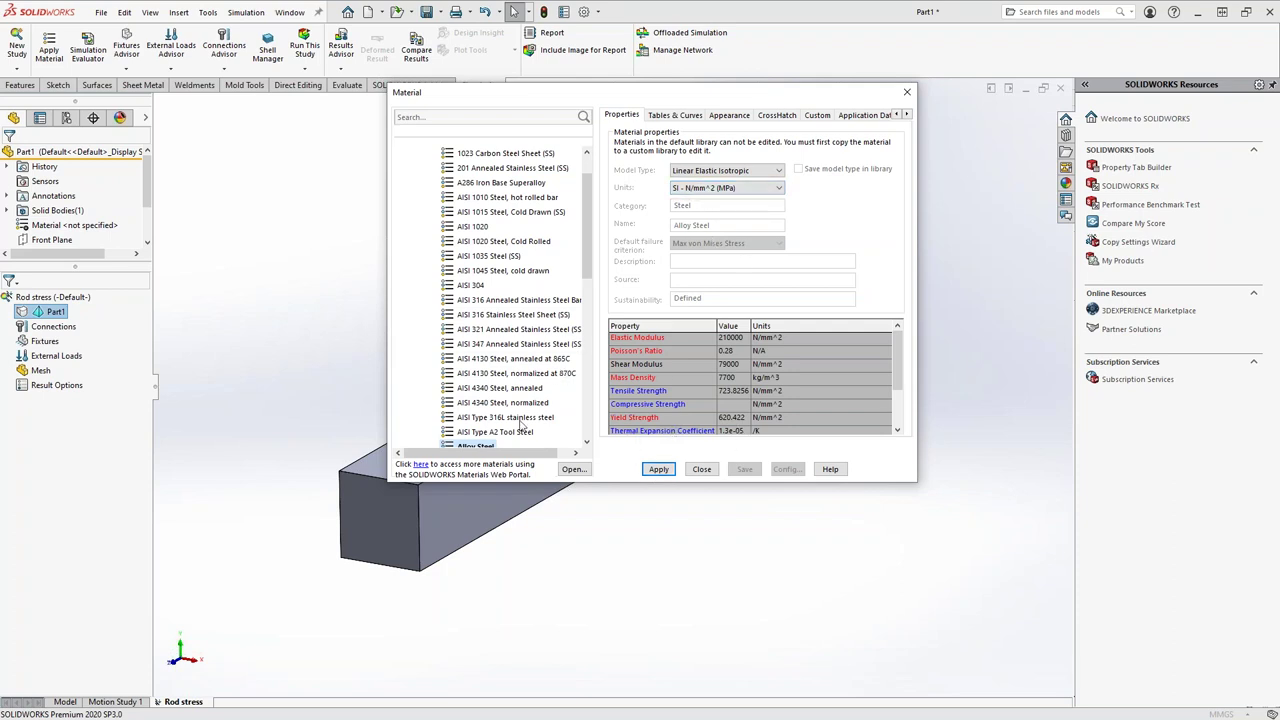
{"action": "scroll", "coordinate": [497, 352], "scroll_direction": "up", "scroll_amount": 1}
{"action": "scroll", "coordinate": [505, 345], "scroll_direction": "down", "scroll_amount": 4}
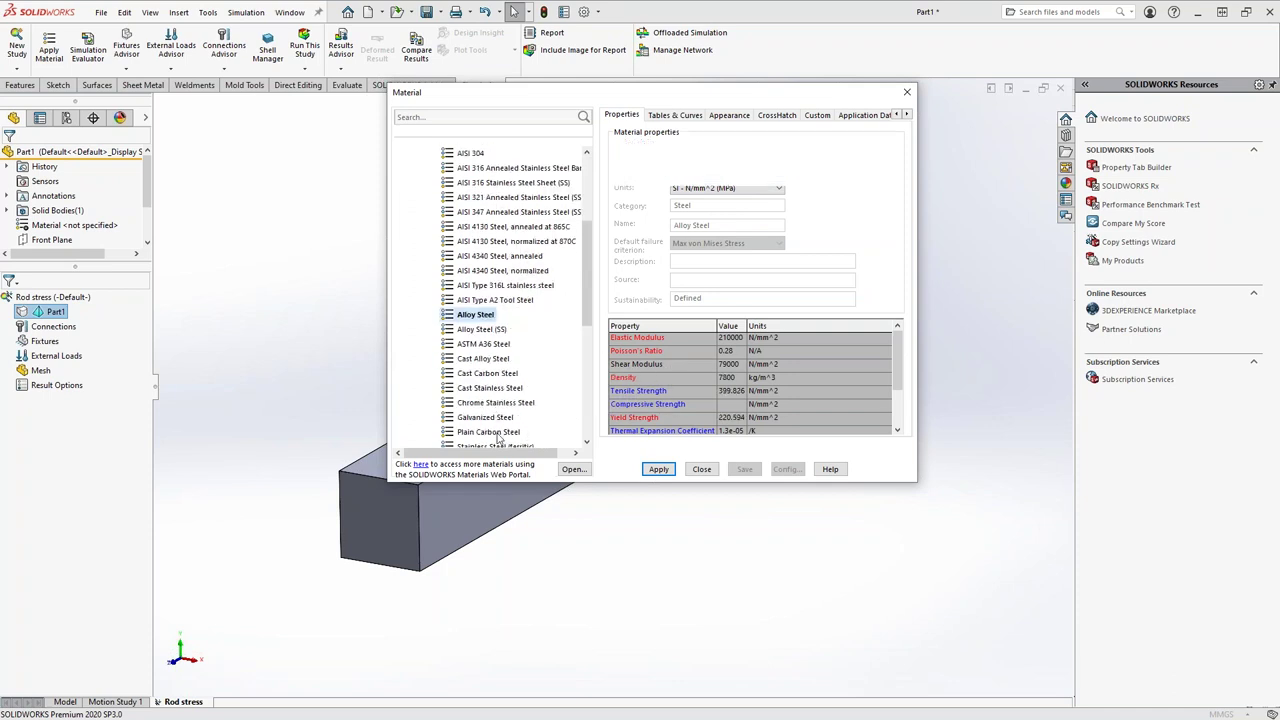
{"action": "left_click", "coordinate": [490, 432]}
{"action": "left_click", "coordinate": [658, 469]}
{"action": "left_click", "coordinate": [702, 469]}
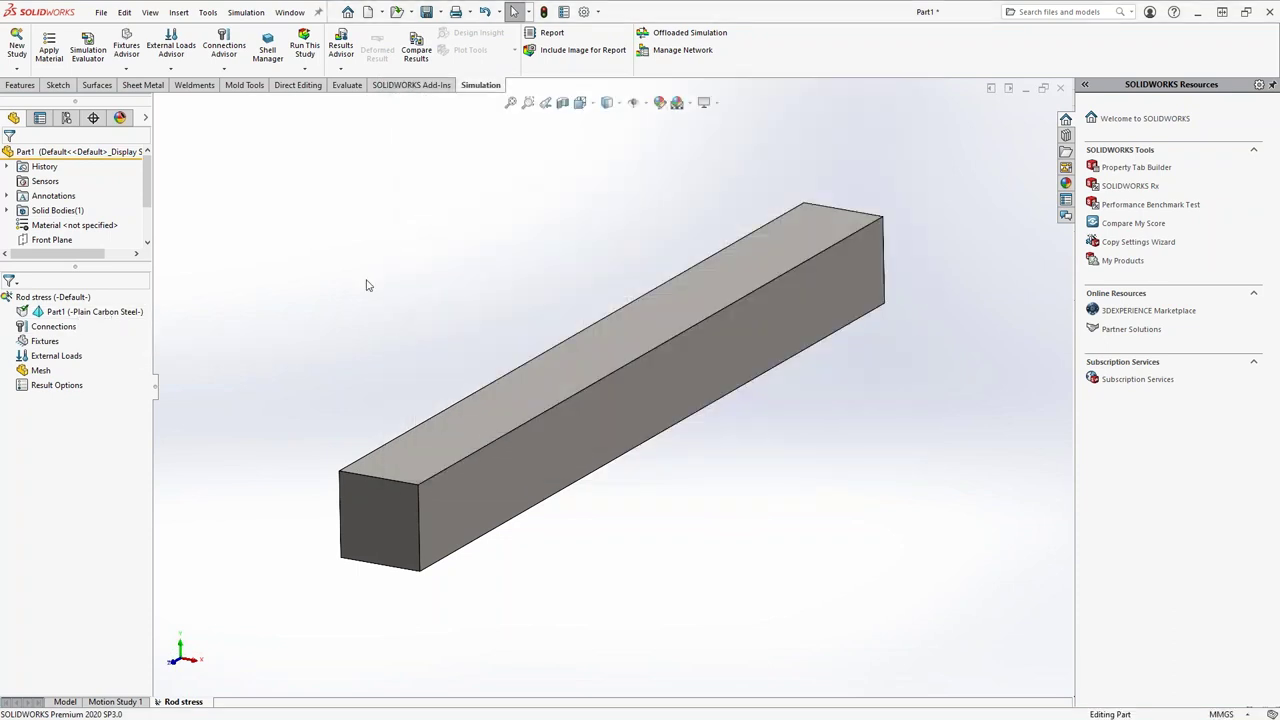
{"action": "left_click", "coordinate": [65, 702]}
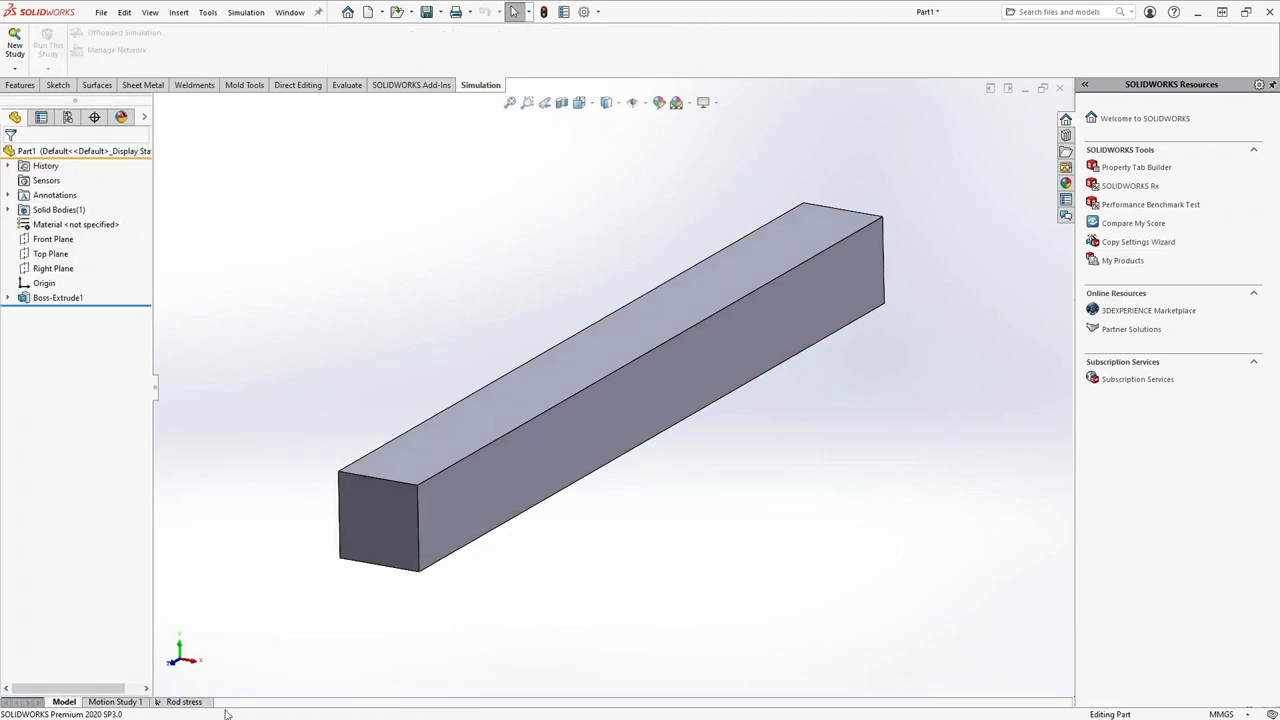
{"action": "left_click", "coordinate": [184, 702]}
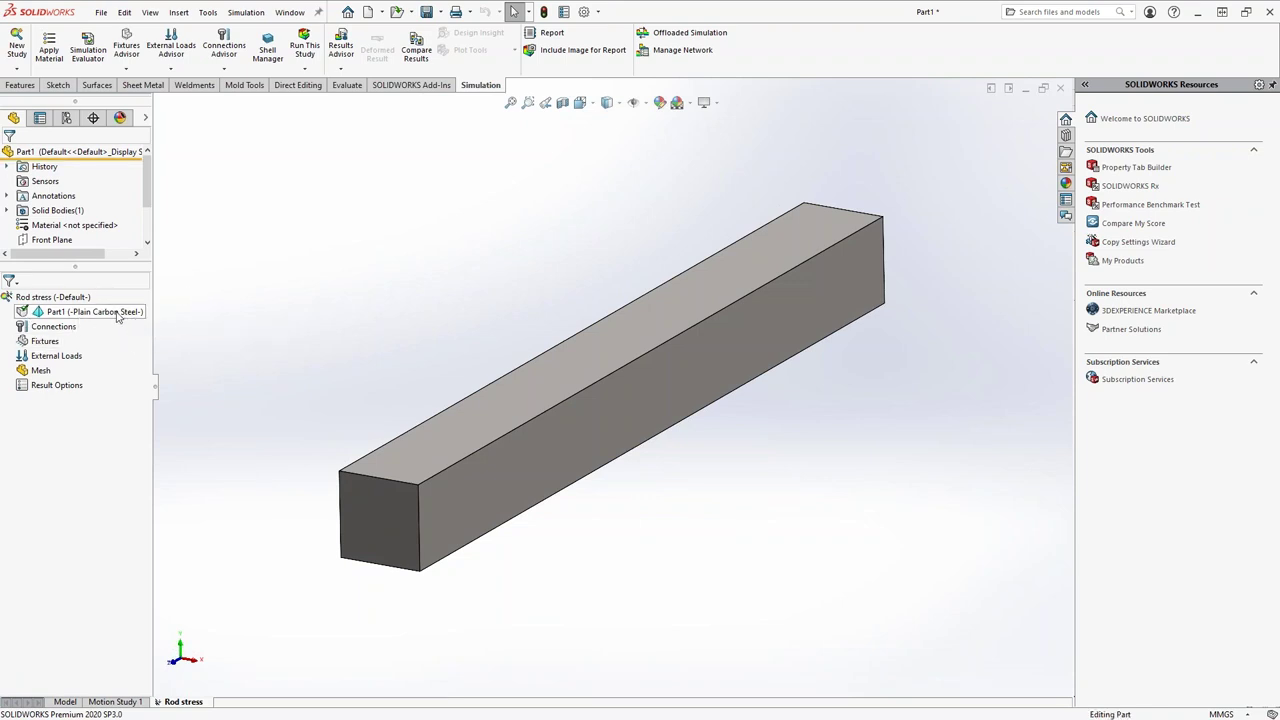
{"action": "key", "text": "f"}
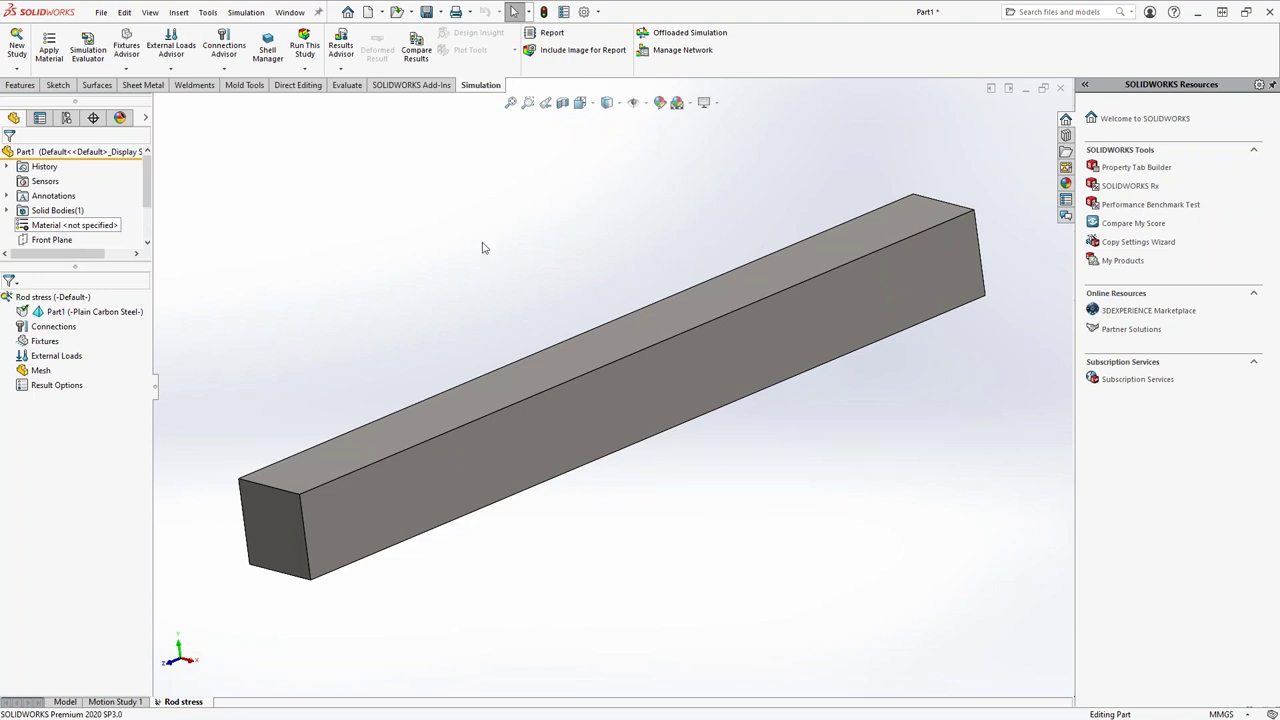
{"action": "mouse_move", "coordinate": [473, 255]}
{"action": "middle_mouse_down"}
{"action": "mouse_move", "coordinate": [486, 257]}
{"action": "mouse_move", "coordinate": [480, 246]}
{"action": "mouse_move", "coordinate": [475, 262]}
{"action": "middle_mouse_up"}
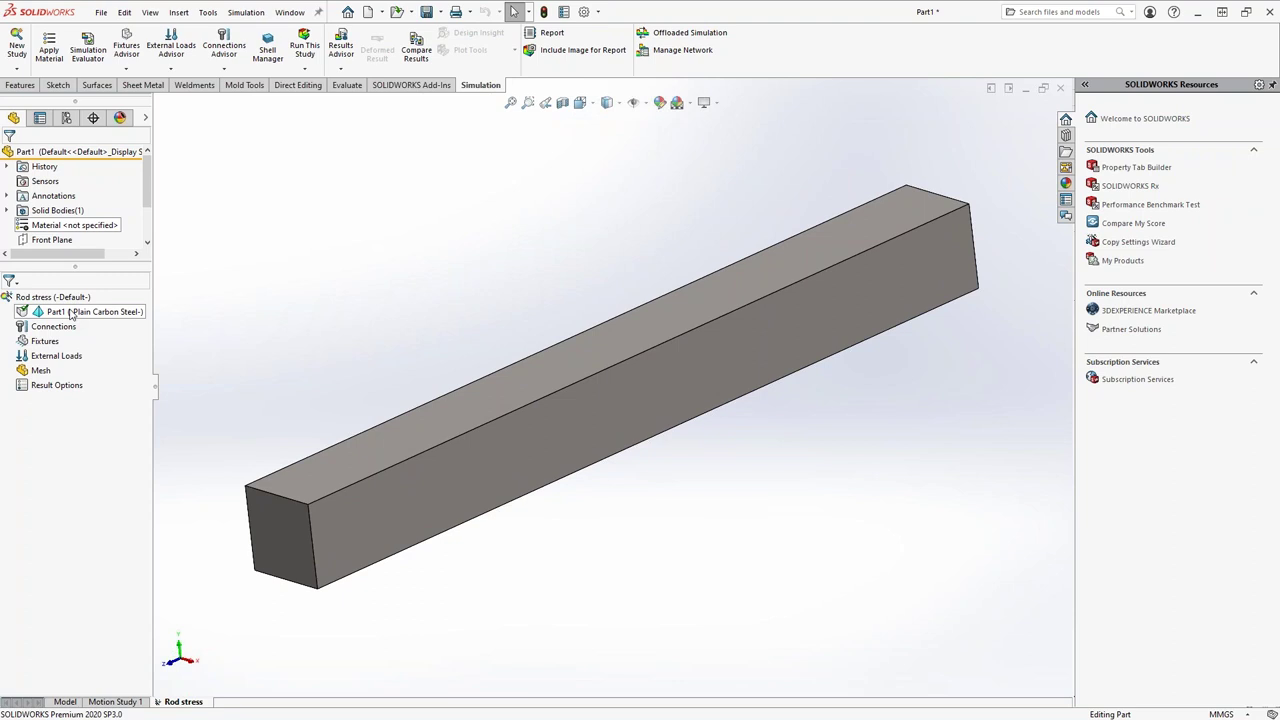
Add a Fixed Geometry fixture to the square end face at the far end of the bar.
{"action": "right_click", "coordinate": [46, 345]}
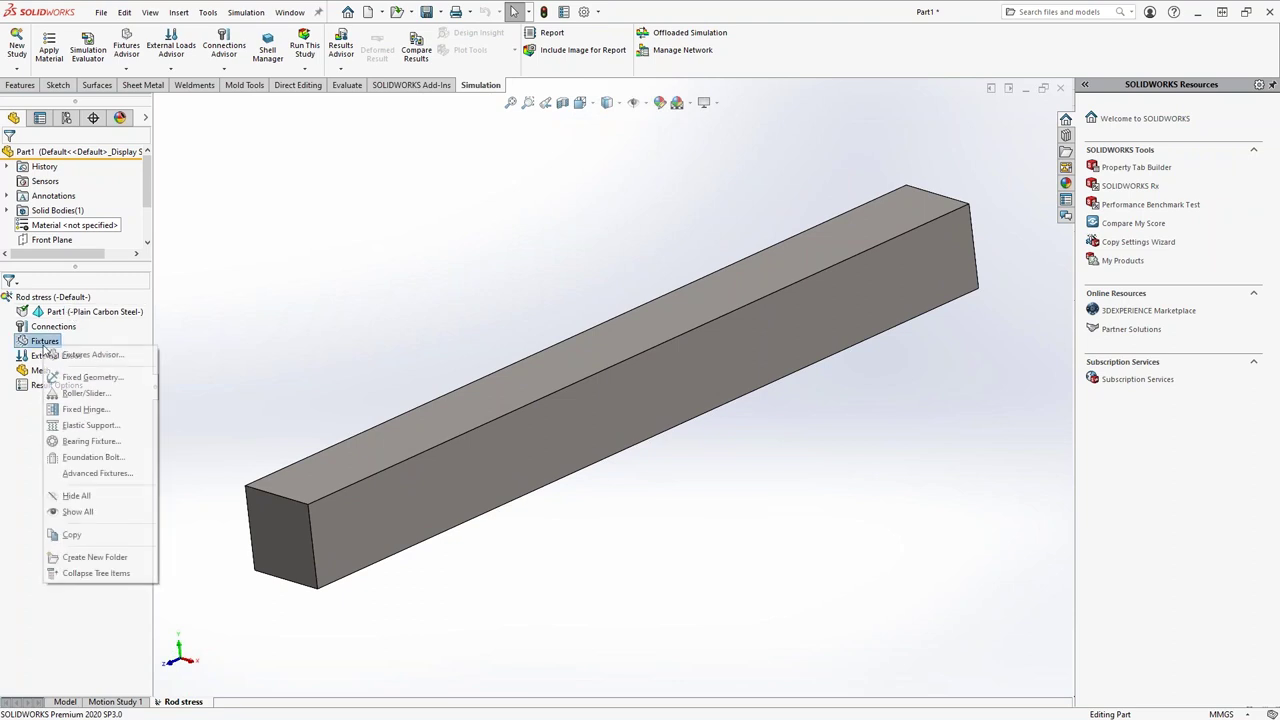
{"action": "left_click", "coordinate": [103, 378]}
{"action": "middle_click_drag", "start_coordinate": [546, 274], "coordinate": [451, 314]}
{"action": "left_click", "coordinate": [782, 284]}
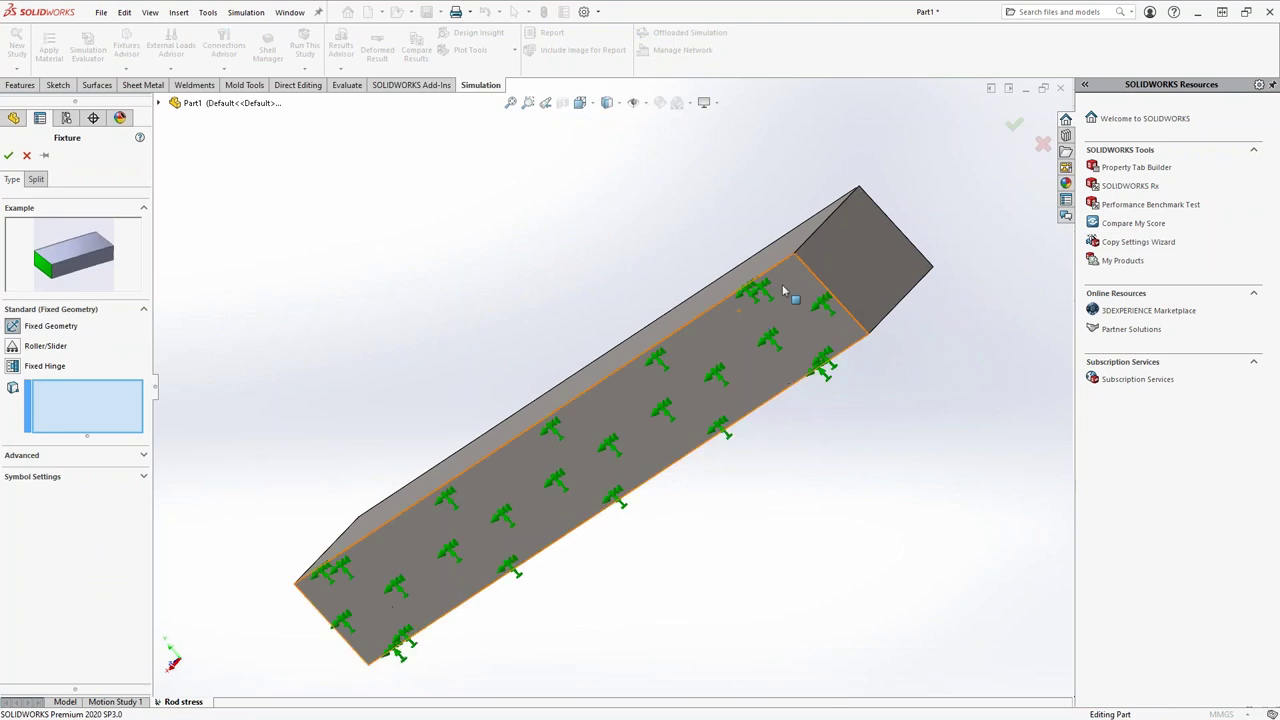
{"action": "middle_click_drag", "start_coordinate": [782, 284], "coordinate": [843, 266]}
{"action": "left_click", "coordinate": [843, 266]}
{"action": "middle_click_drag", "start_coordinate": [744, 251], "coordinate": [767, 249]}
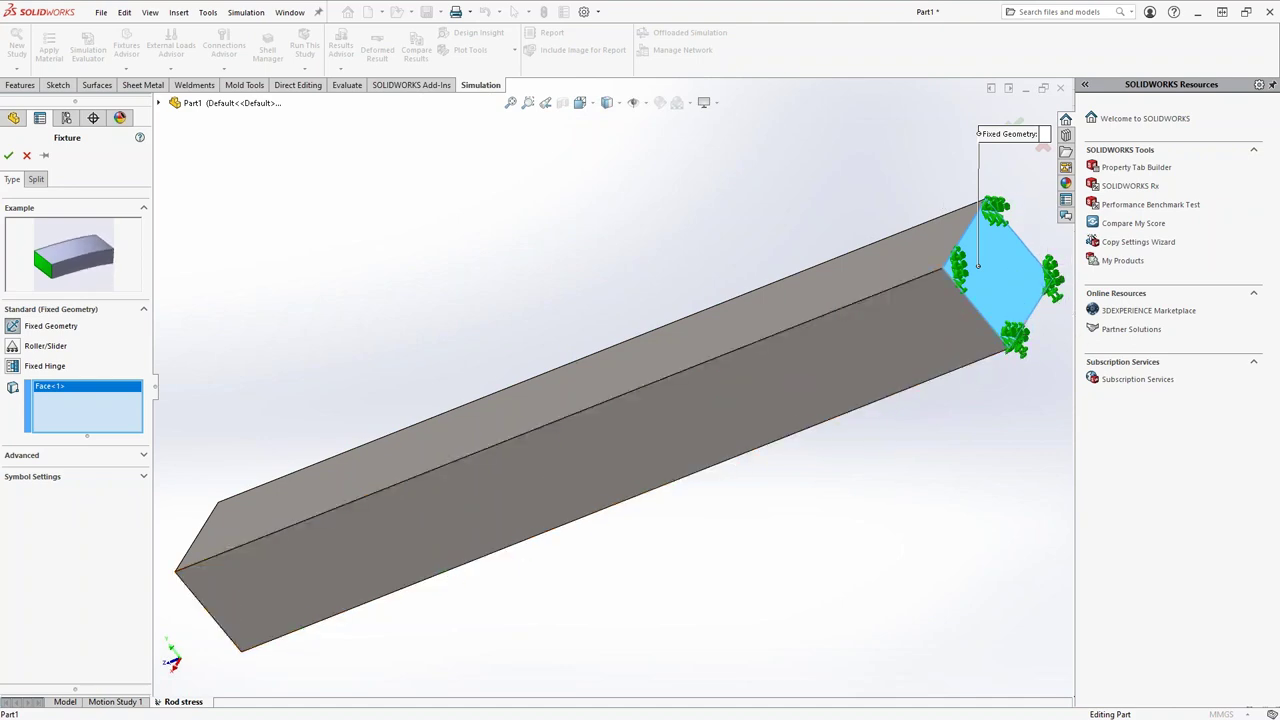
{"action": "left_click", "coordinate": [8, 155]}
{"action": "middle_click_drag", "start_coordinate": [550, 293], "coordinate": [393, 358]}
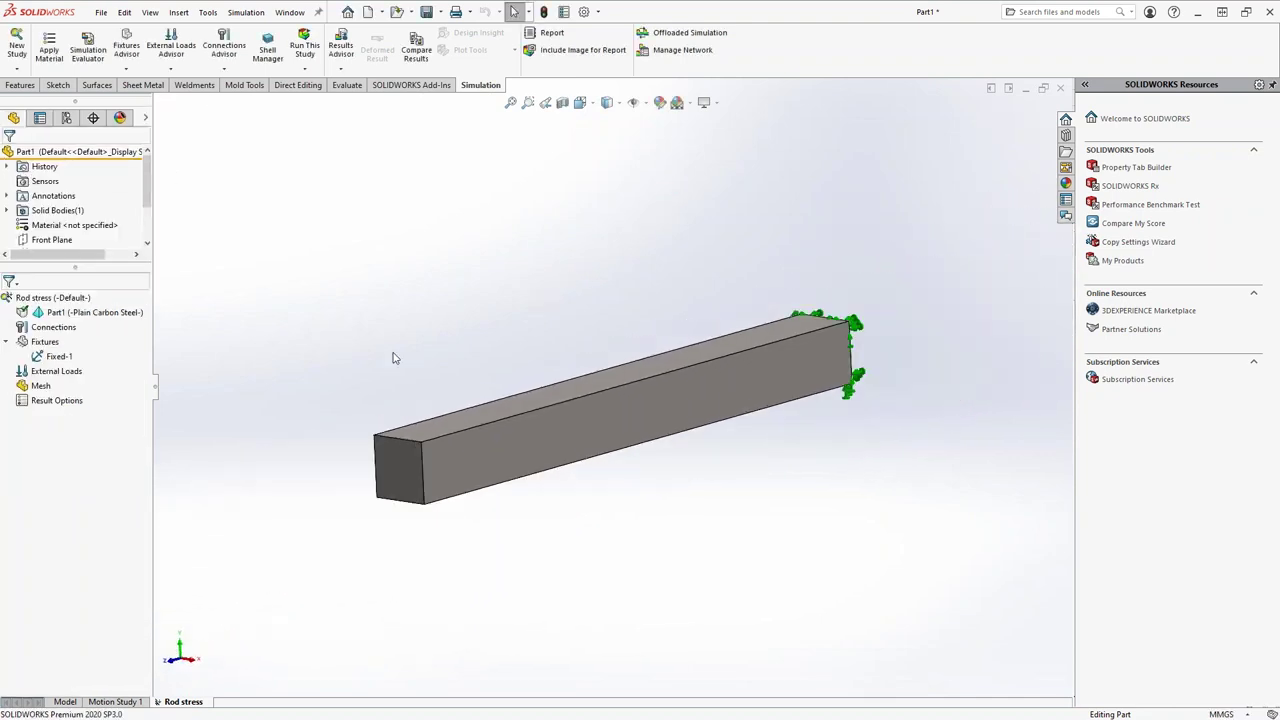
Apply a 1000 N force to the bar's free square end face, reversed so it pulls outward along the bar.
{"action": "right_click", "coordinate": [70, 371]}
{"action": "left_click", "coordinate": [394, 490]}
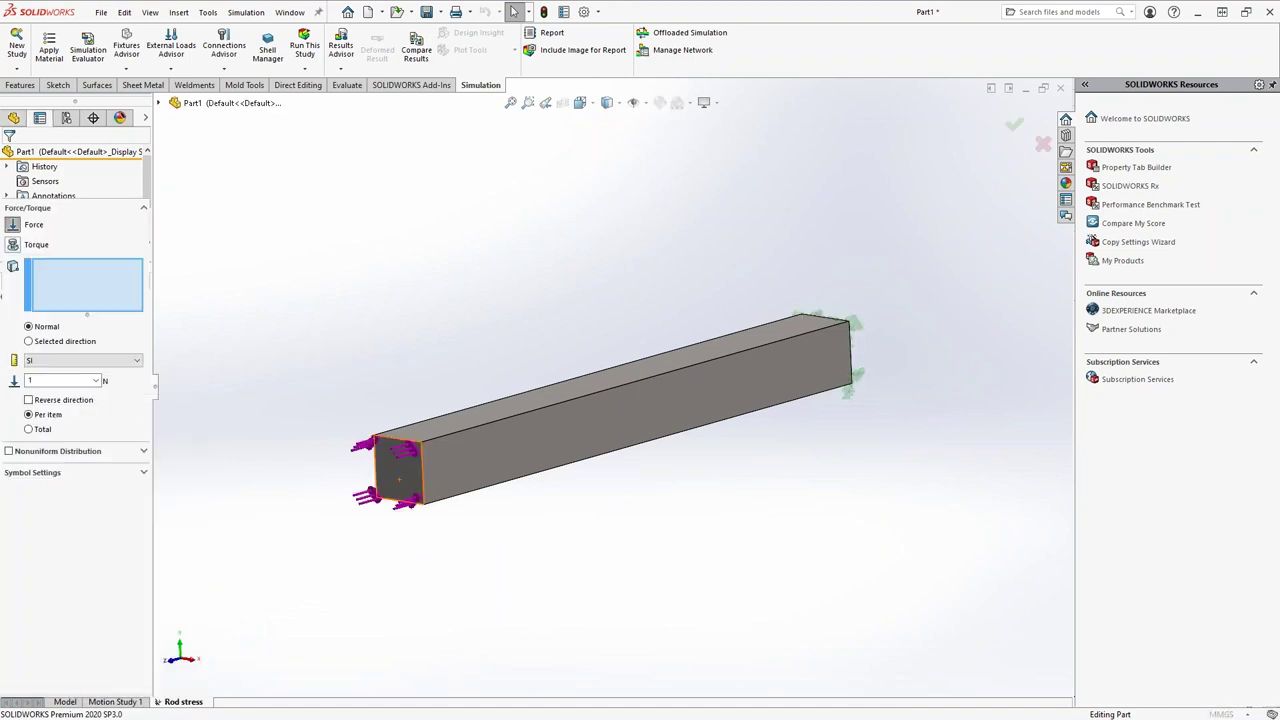
{"action": "left_click", "coordinate": [394, 490]}
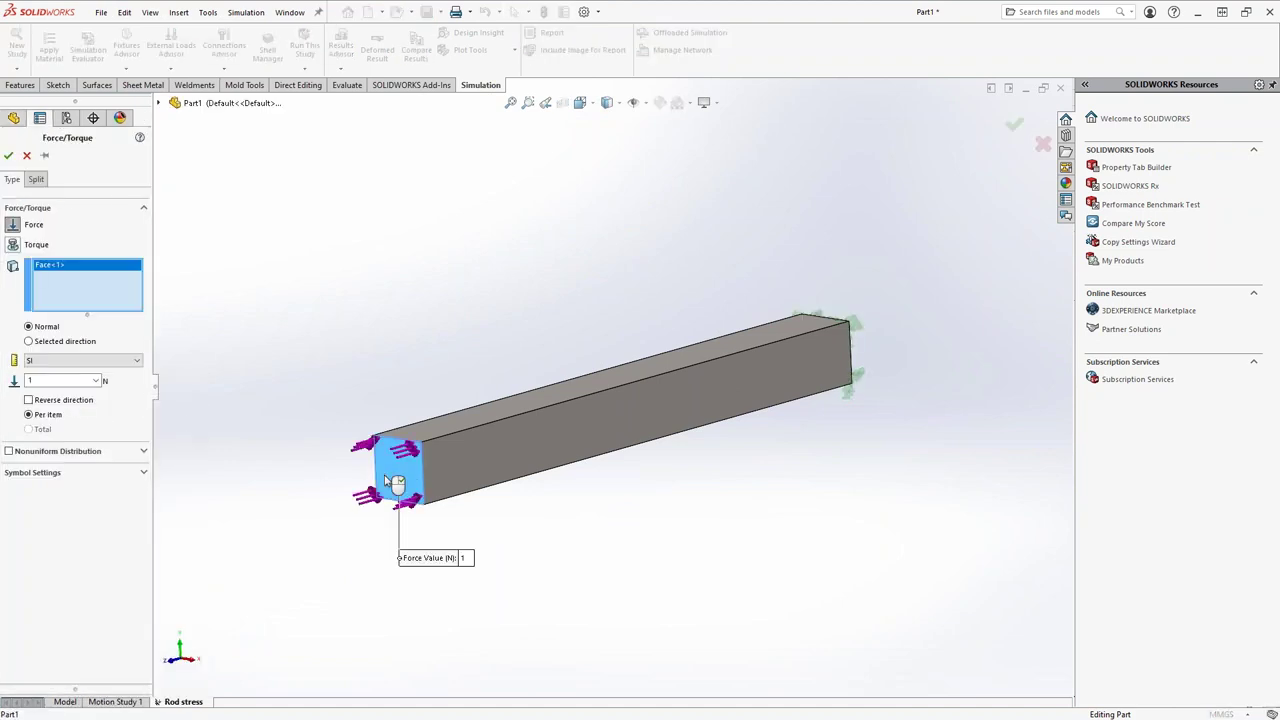
{"action": "left_click", "coordinate": [29, 400]}
{"action": "double_click", "coordinate": [46, 382]}
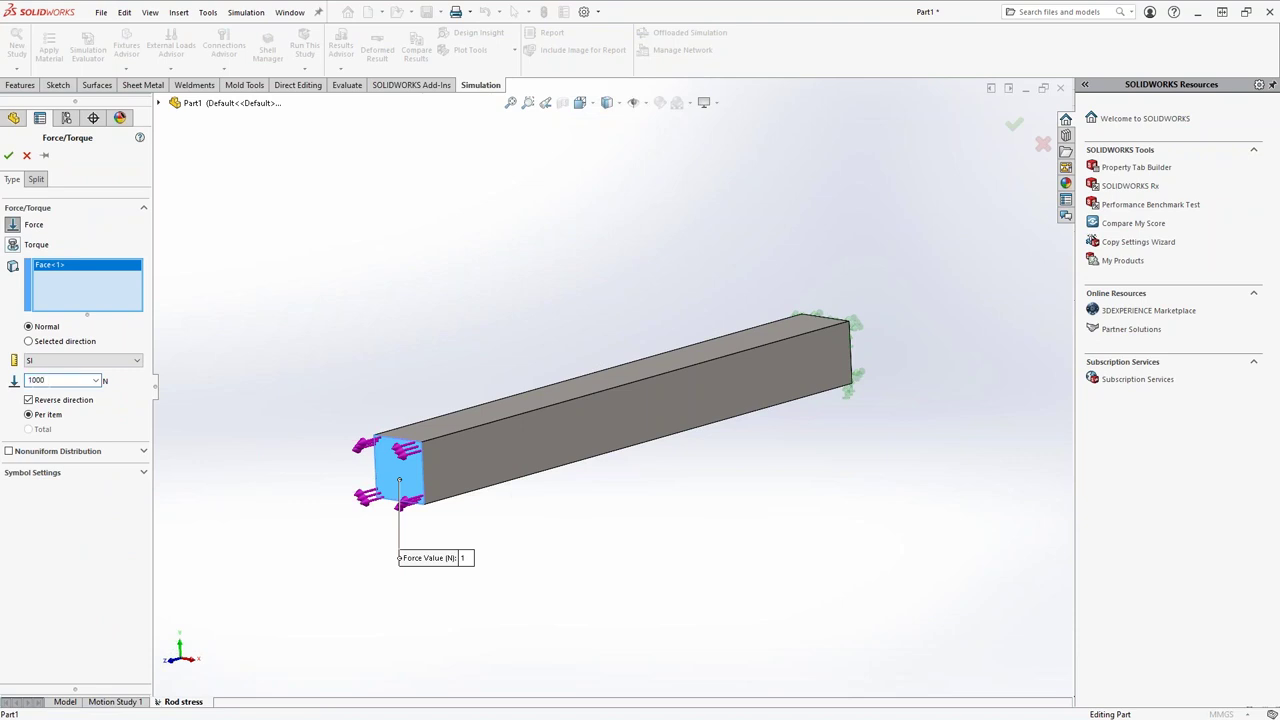
{"action": "left_click", "coordinate": [8, 155]}
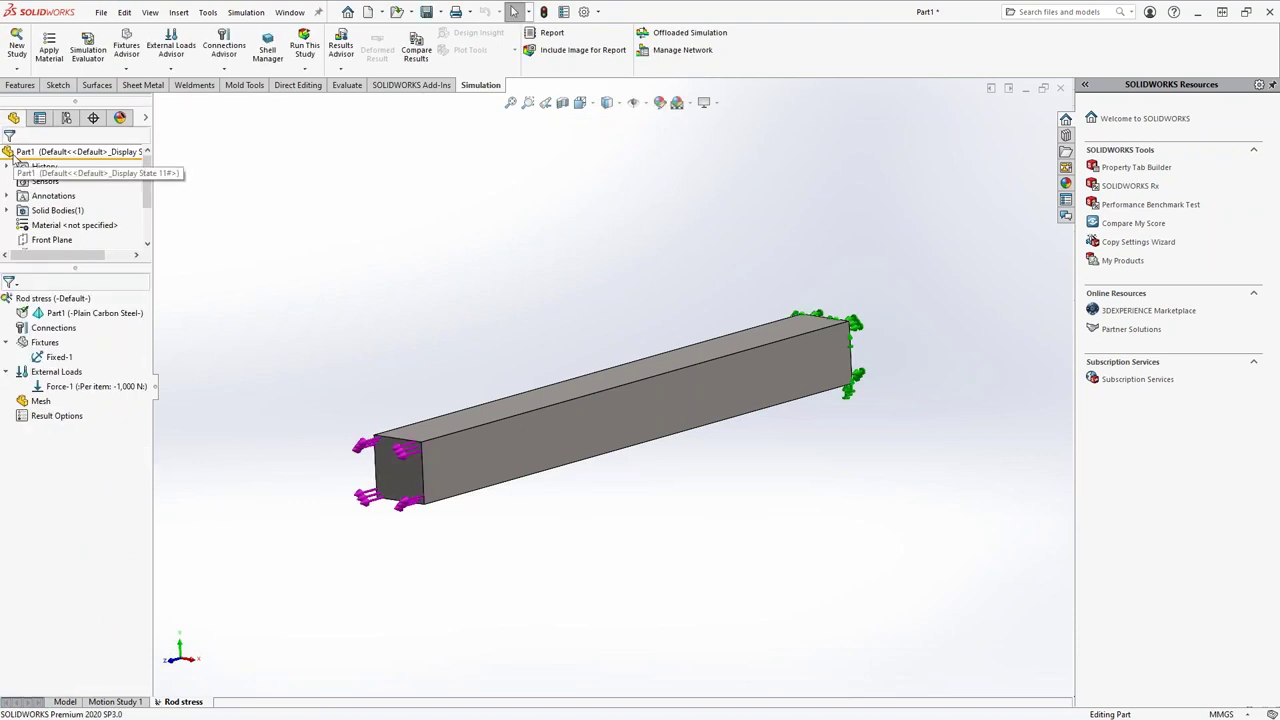
Mesh the bar with high-quality elements, resetting the mesh density to its default.
{"action": "scroll", "coordinate": [506, 309], "scroll_direction": "down", "scroll_amount": 5}
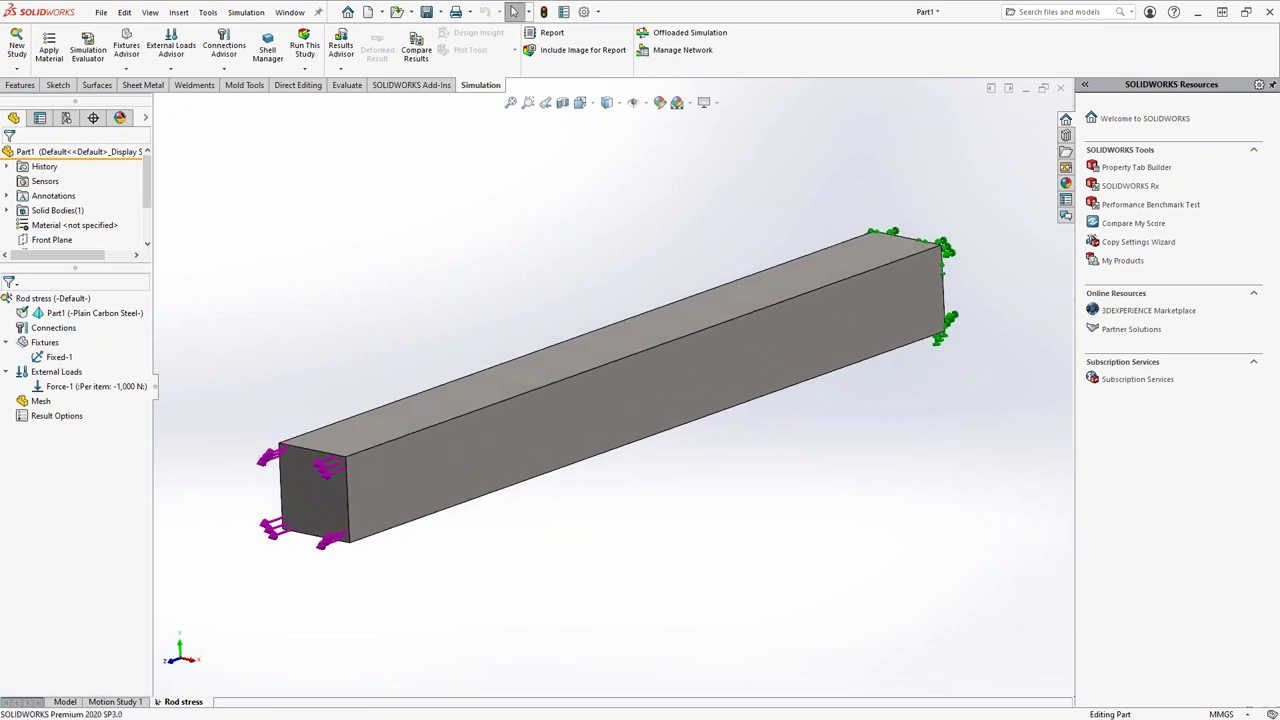
{"action": "right_click", "coordinate": [41, 402]}
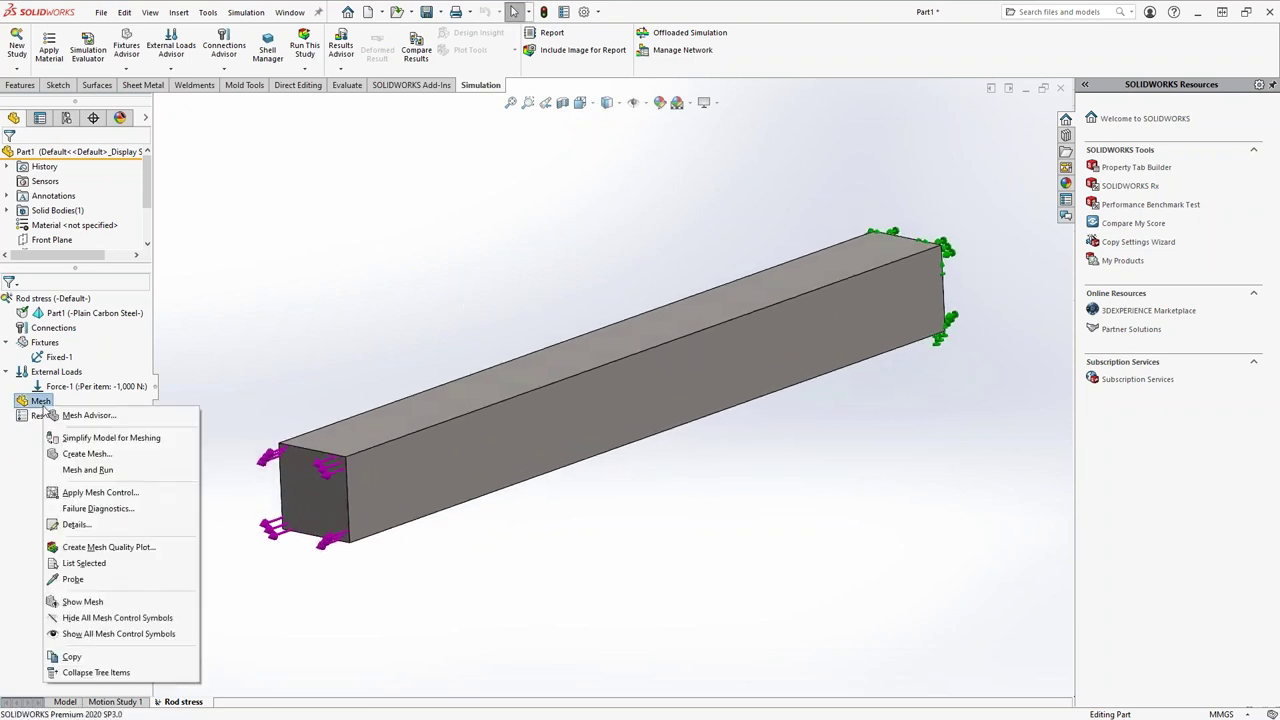
{"action": "left_click", "coordinate": [117, 460]}
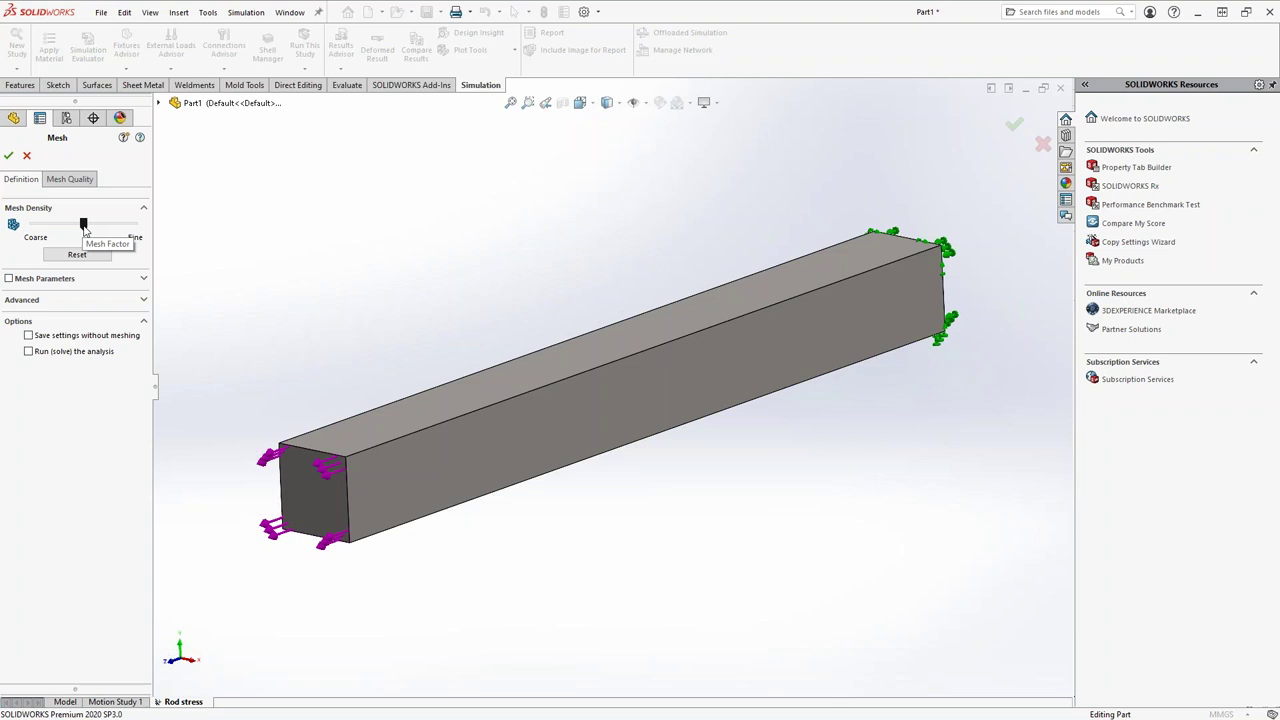
{"action": "left_click_drag", "start_coordinate": [84, 225], "coordinate": [147, 233]}
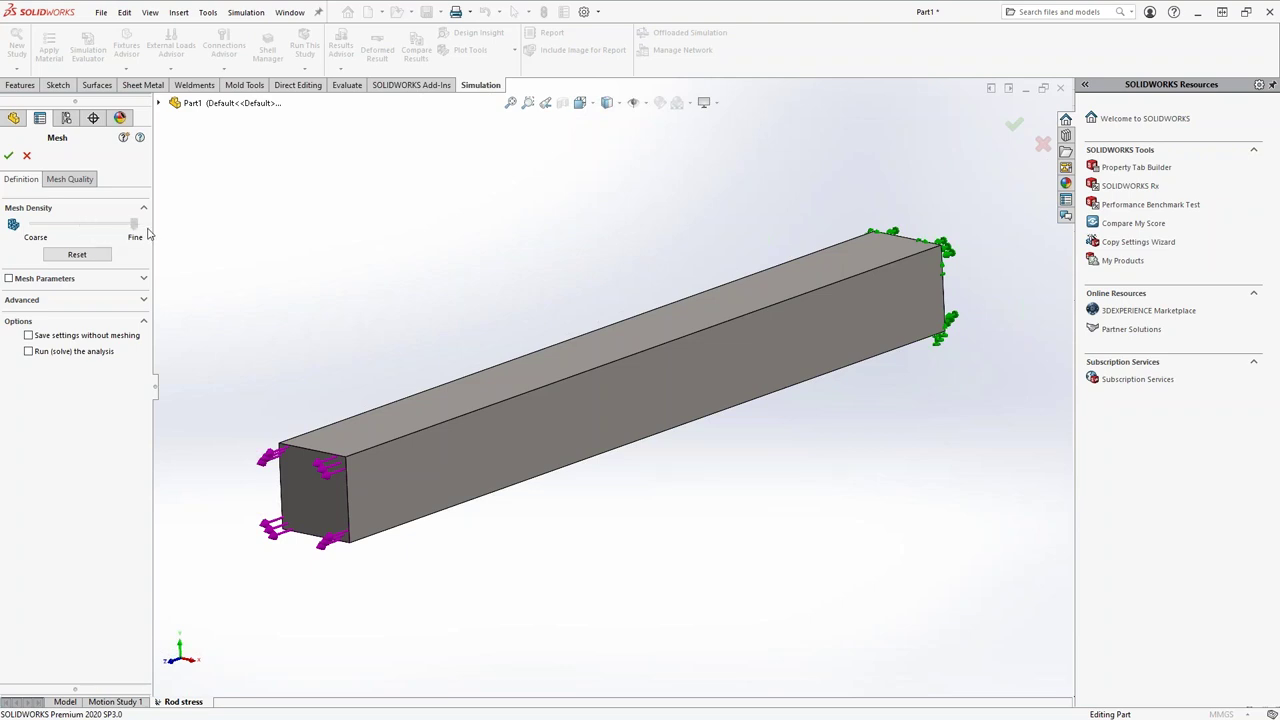
{"action": "left_click", "coordinate": [69, 179]}
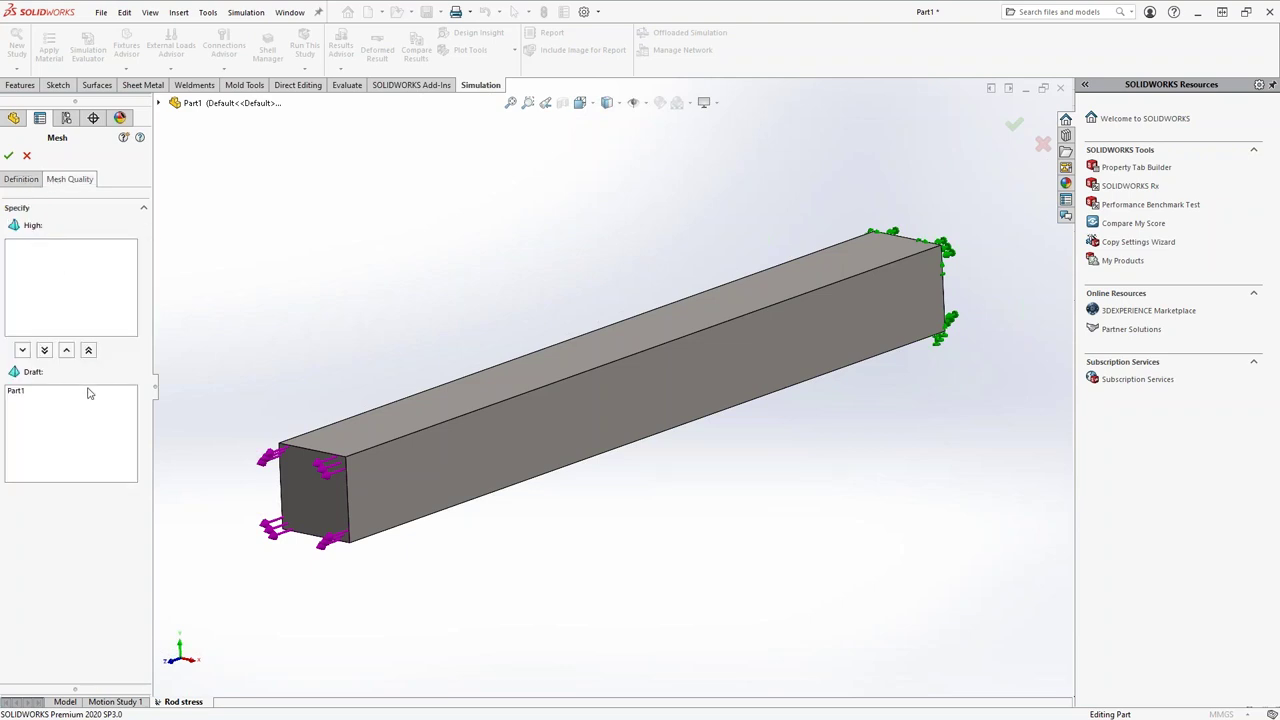
{"action": "left_click", "coordinate": [88, 350]}
{"action": "left_click", "coordinate": [24, 179]}
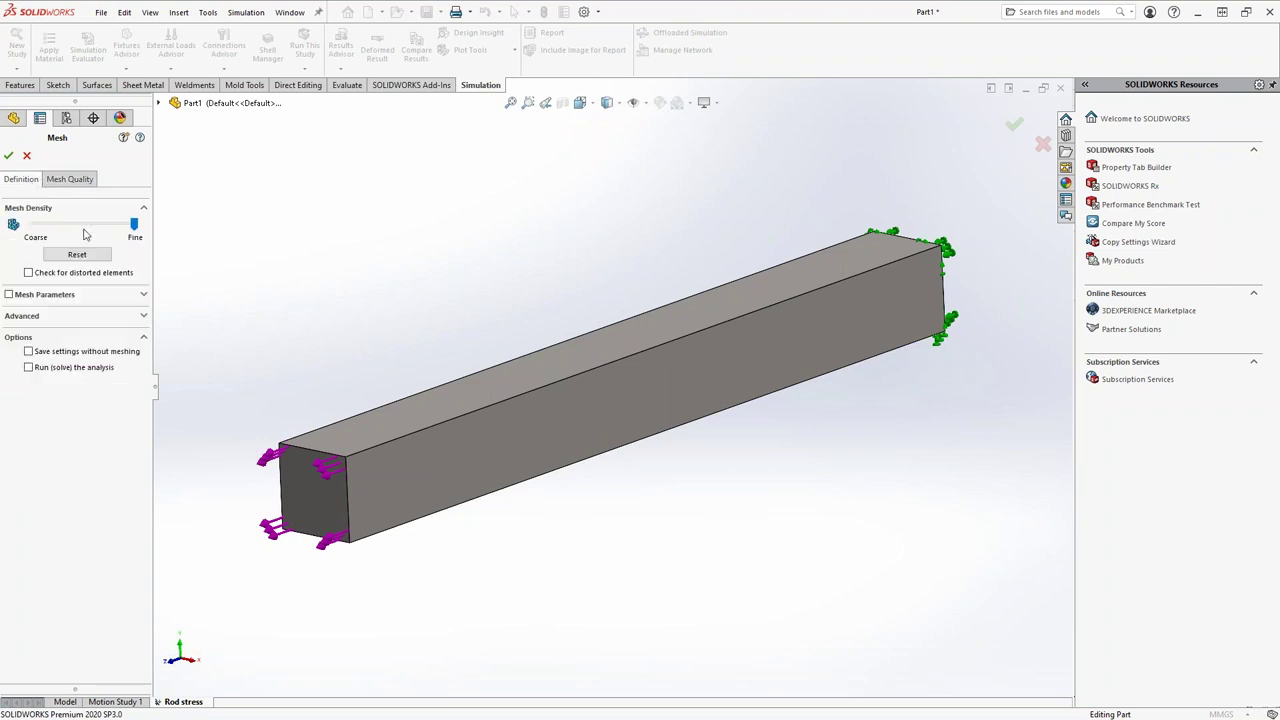
{"action": "left_click", "coordinate": [95, 256]}
{"action": "left_click", "coordinate": [8, 155]}
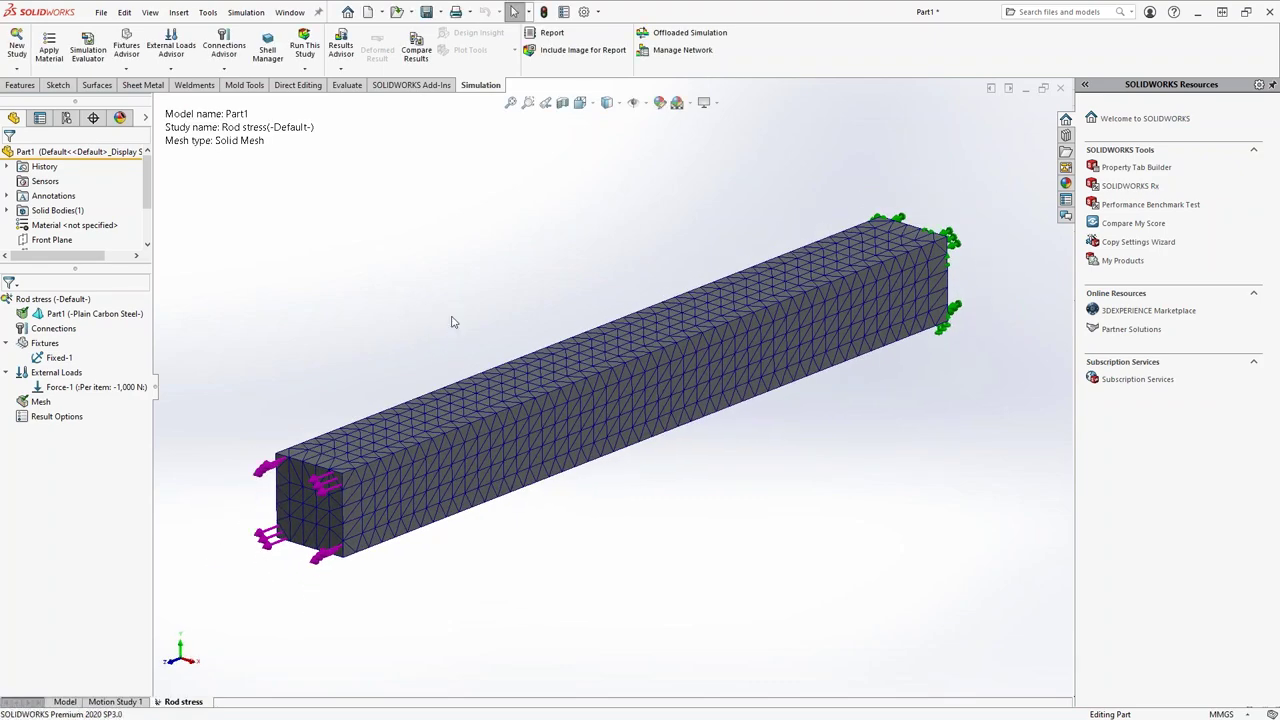
Run the Rod stress static study to solve for the results.
{"action": "left_click", "coordinate": [305, 46]}
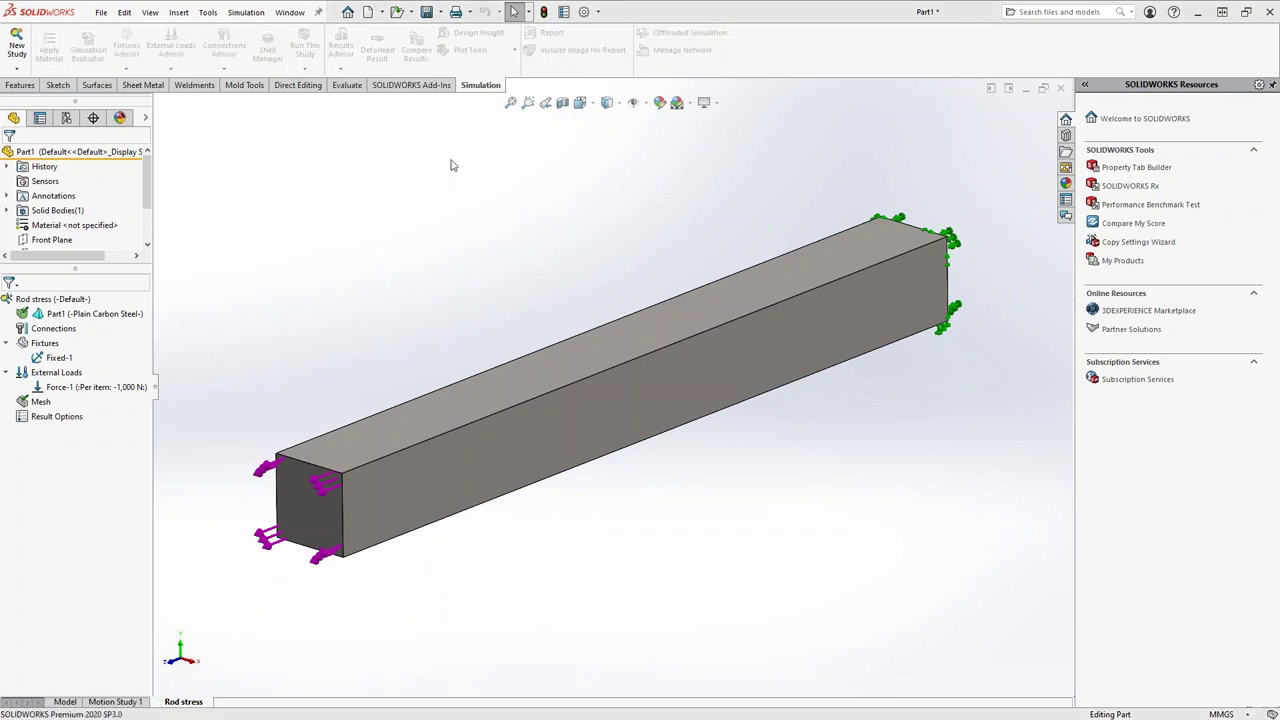
{"action": "scroll", "coordinate": [569, 334], "scroll_direction": "up", "scroll_amount": 3}
{"action": "scroll", "coordinate": [767, 370], "scroll_direction": "down", "scroll_amount": 3}
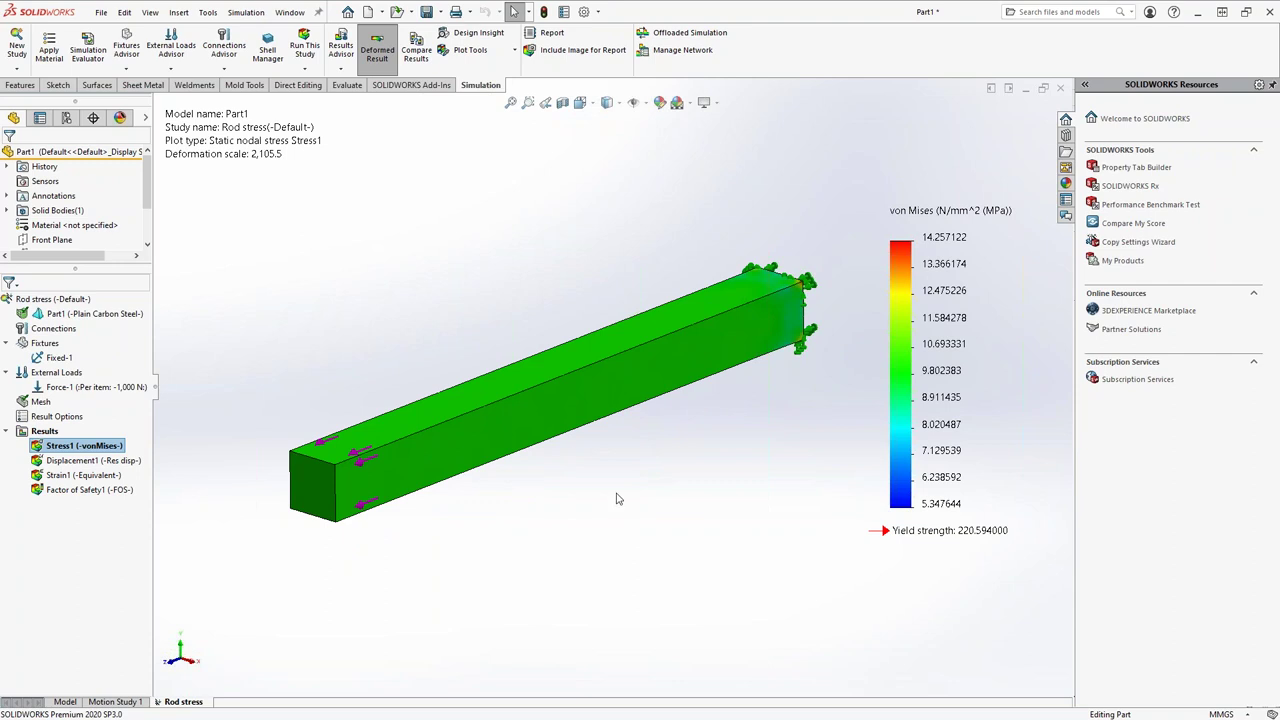
{"action": "scroll", "coordinate": [643, 466], "scroll_direction": "down", "scroll_amount": 2}
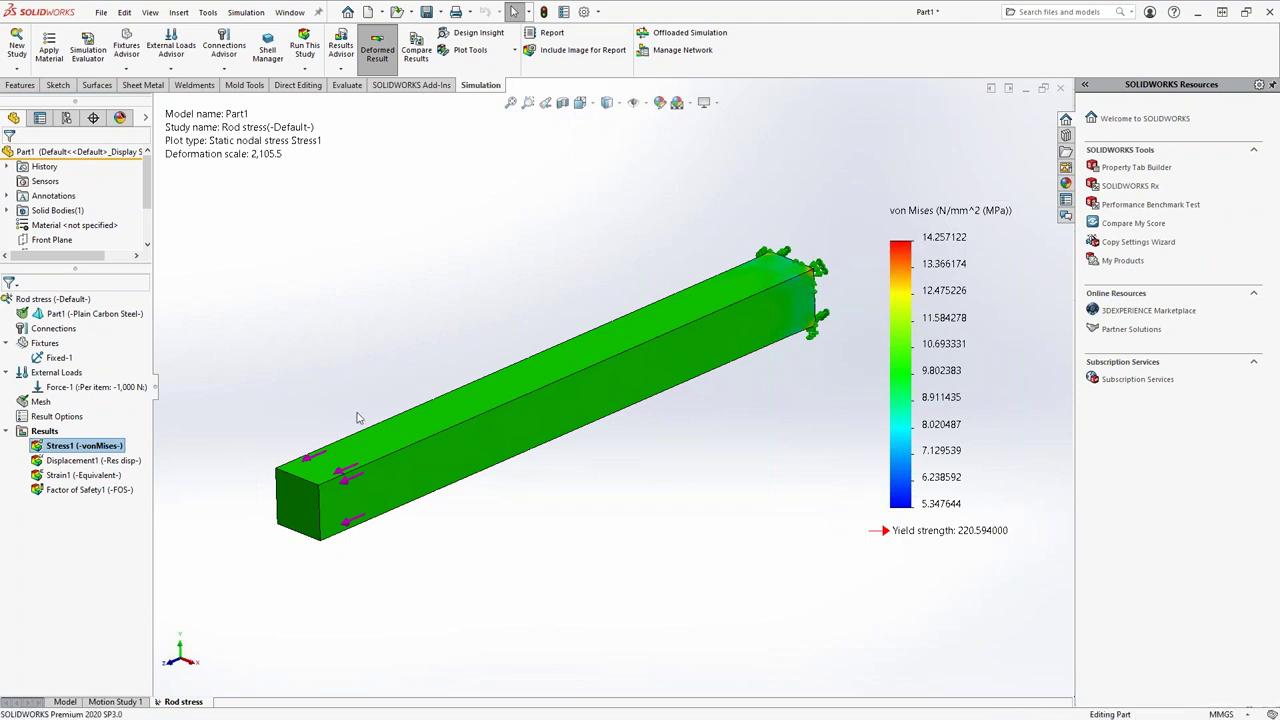
Display the displacement, equivalent strain and von Mises stress plots one after another.
{"action": "double_click", "coordinate": [105, 461]}
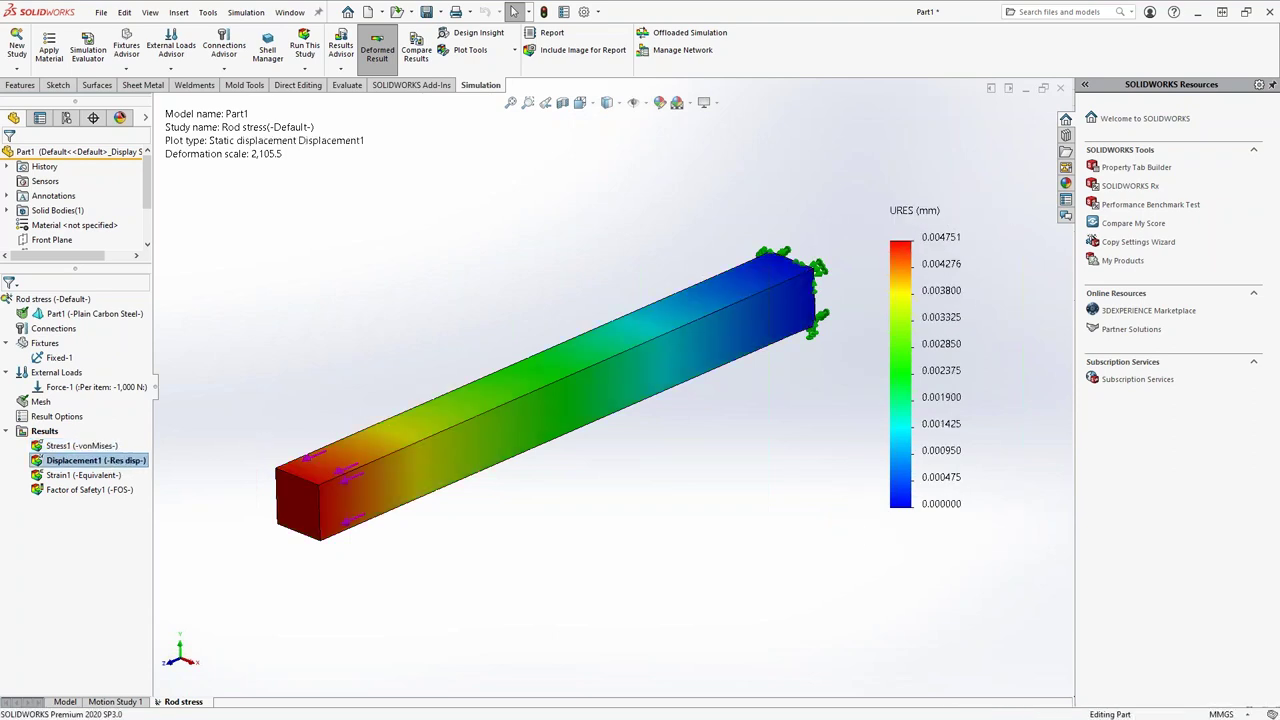
{"action": "double_click", "coordinate": [80, 476]}
{"action": "double_click", "coordinate": [82, 446]}
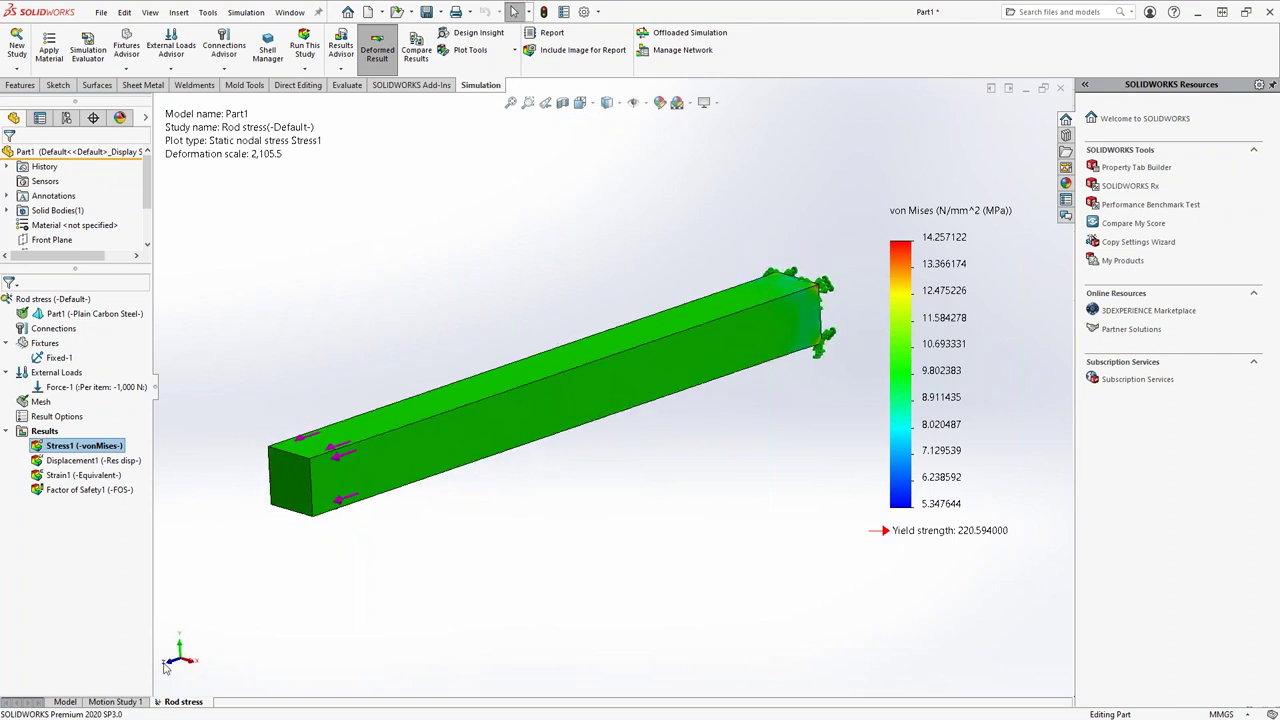
Define an additional stress plot showing SZ: Z Normal Stress for the Rod stress results.
{"action": "right_click", "coordinate": [44, 431]}
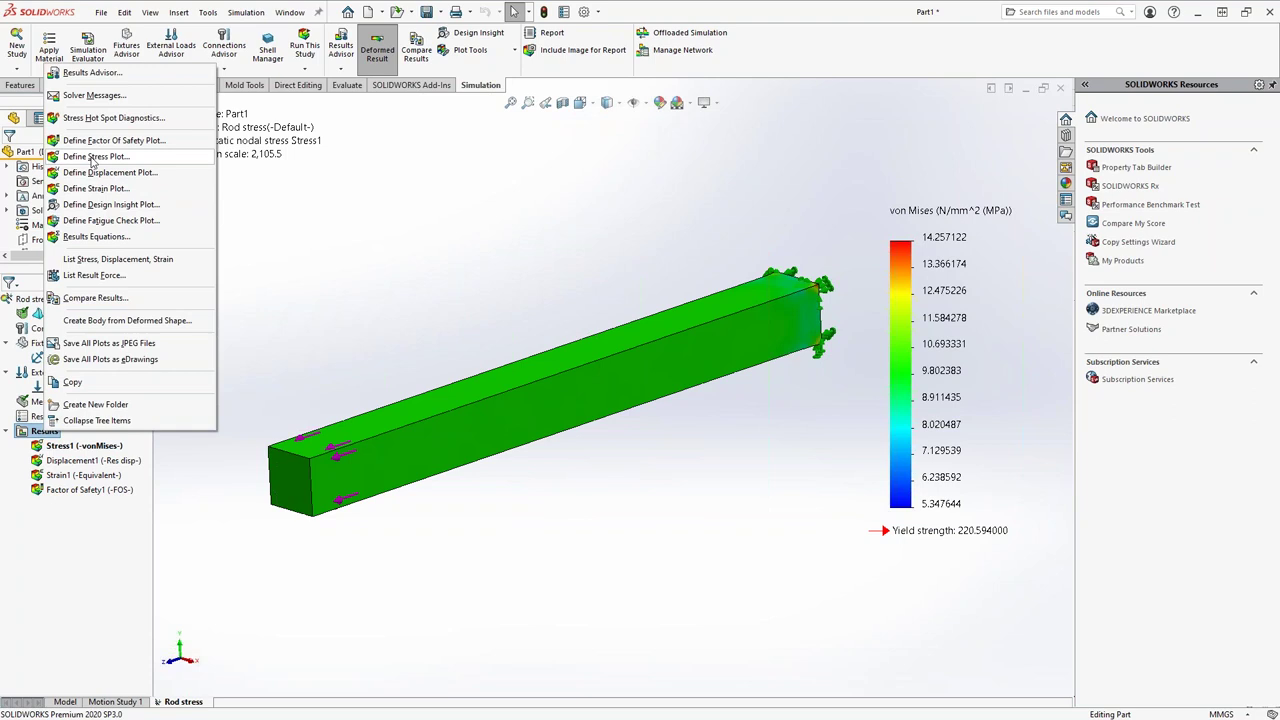
{"action": "left_click", "coordinate": [224, 242]}
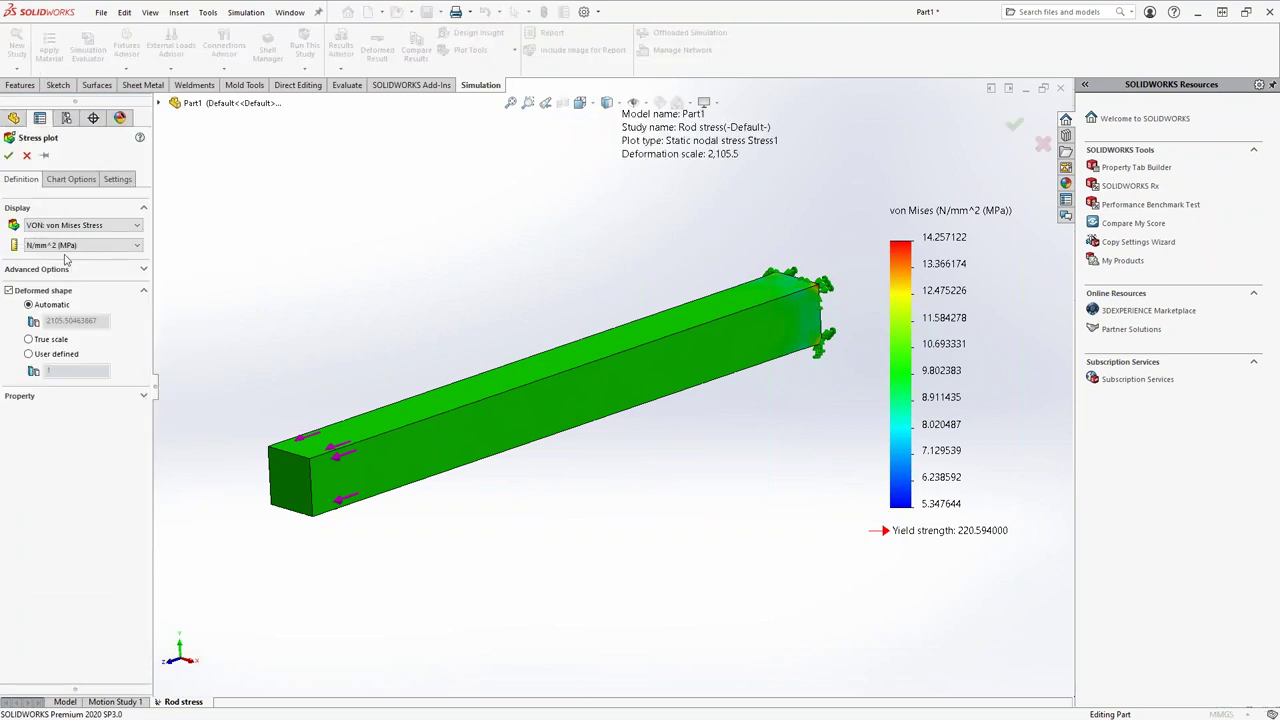
{"action": "left_click", "coordinate": [63, 226]}
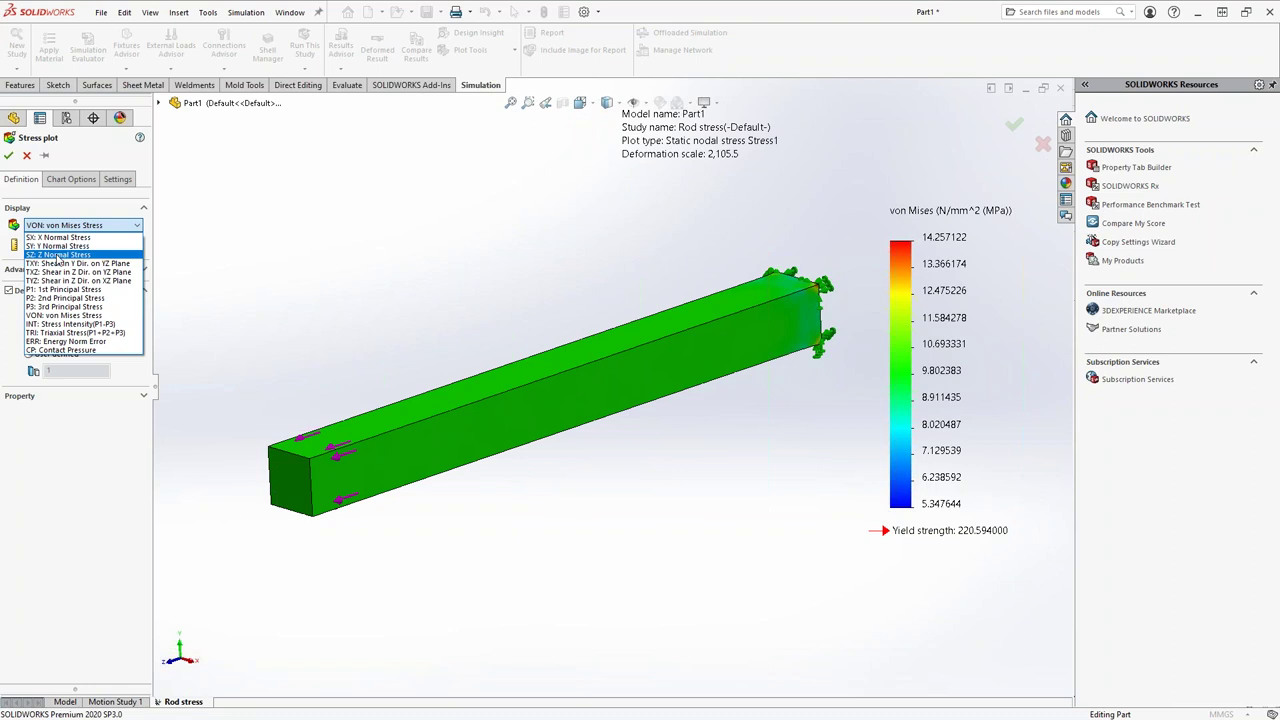
{"action": "left_click", "coordinate": [58, 256]}
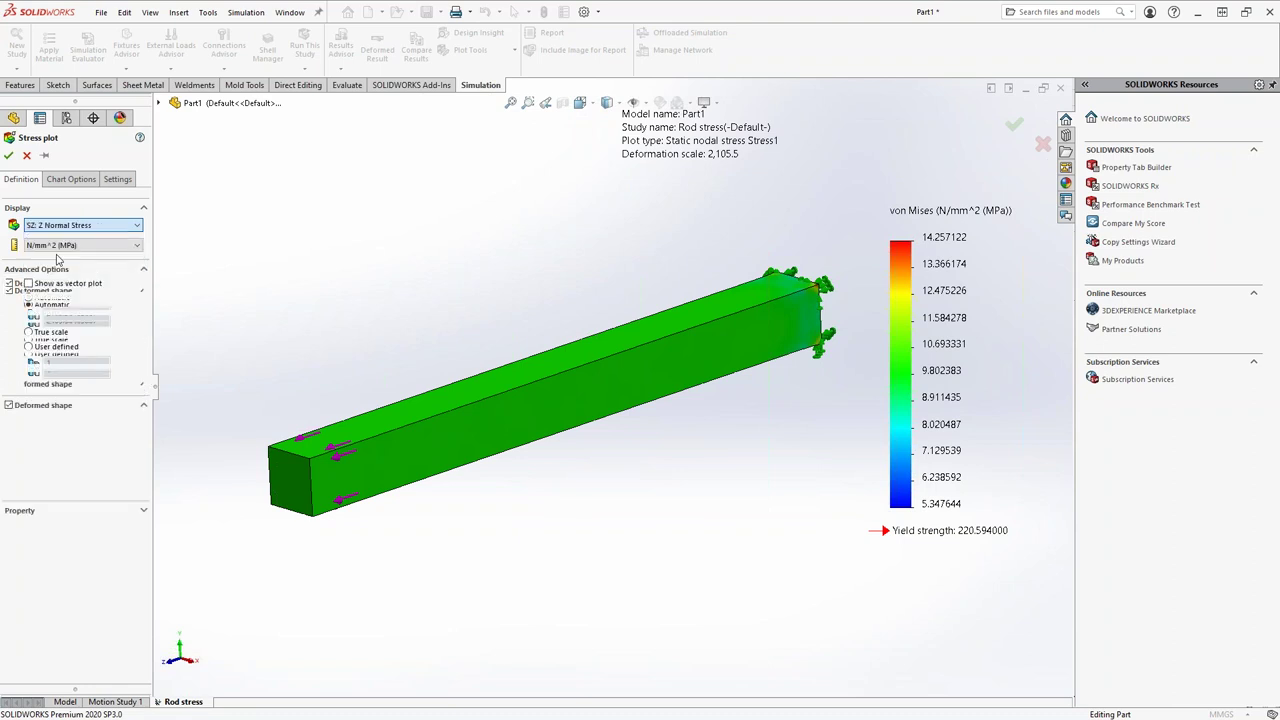
{"action": "left_click", "coordinate": [9, 156]}
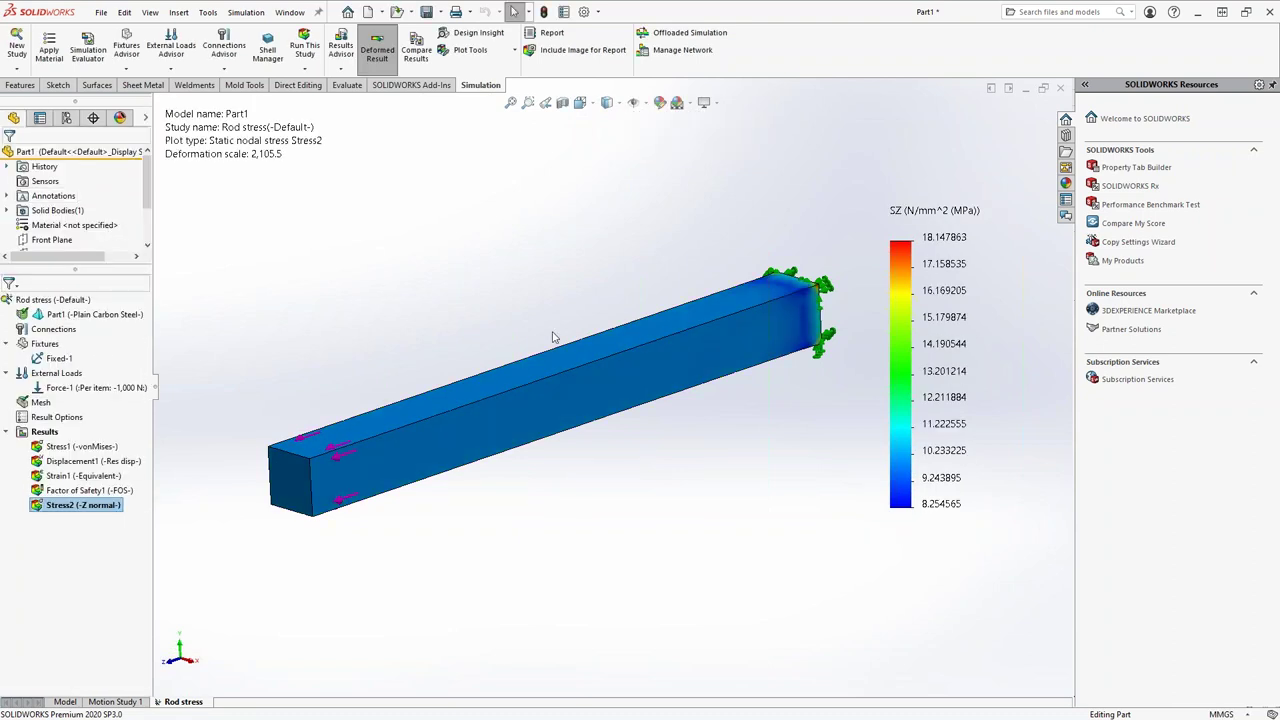
Probe the Z normal stress at nine locations along the bar's upper and side faces, returning to SOLIDWORKS to close the probe.
{"action": "scroll", "coordinate": [743, 445], "scroll_direction": "up", "scroll_amount": 2}
{"action": "middle_click_drag", "start_coordinate": [601, 437], "coordinate": [601, 445]}
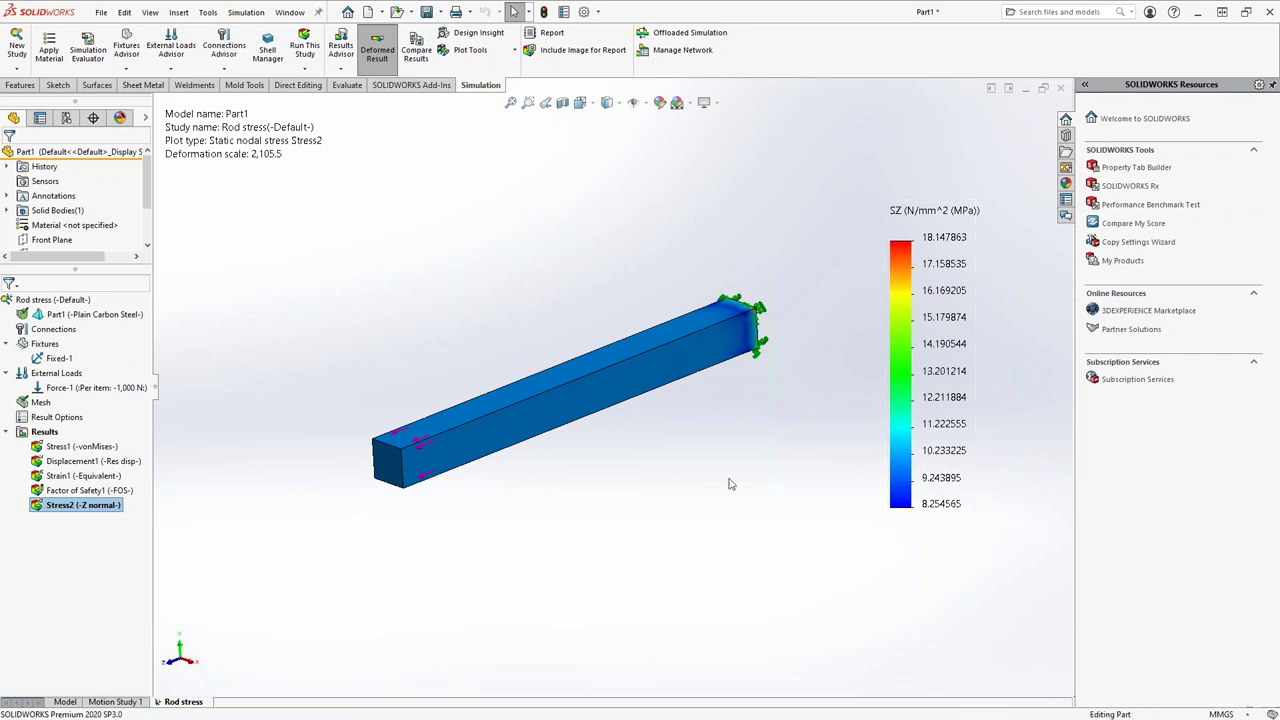
{"action": "right_click", "coordinate": [103, 507]}
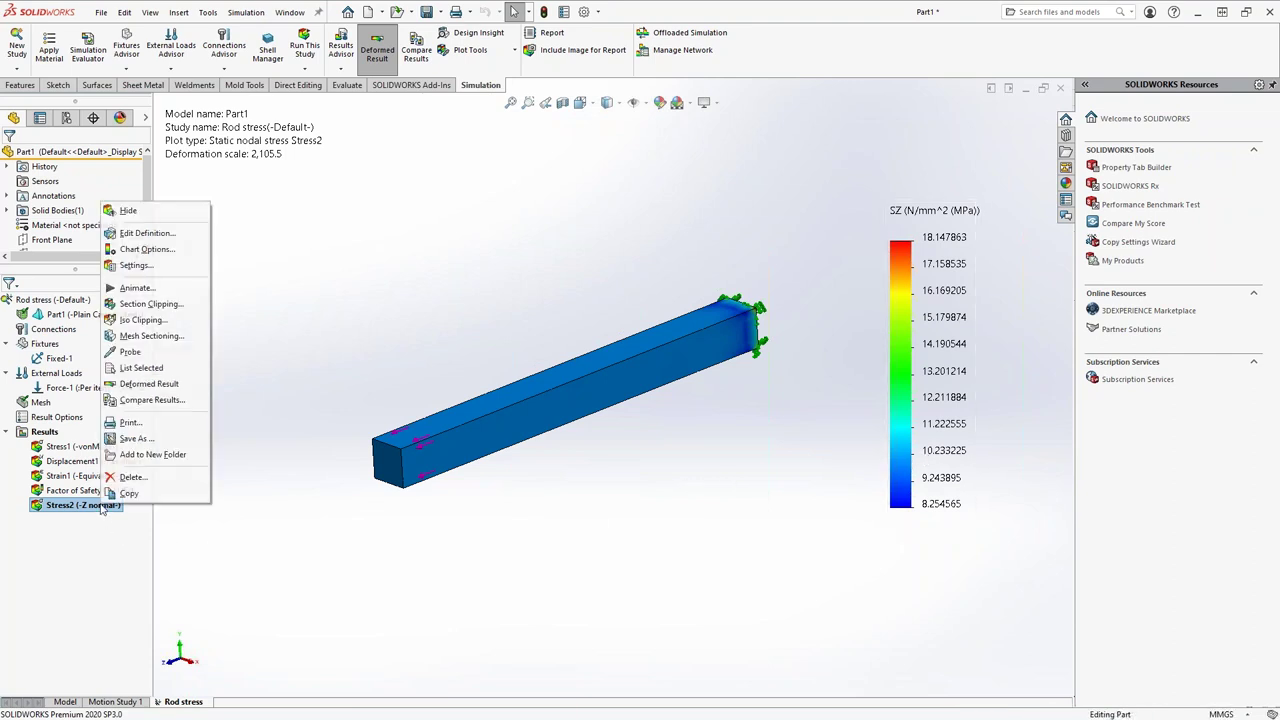
{"action": "left_click", "coordinate": [148, 352]}
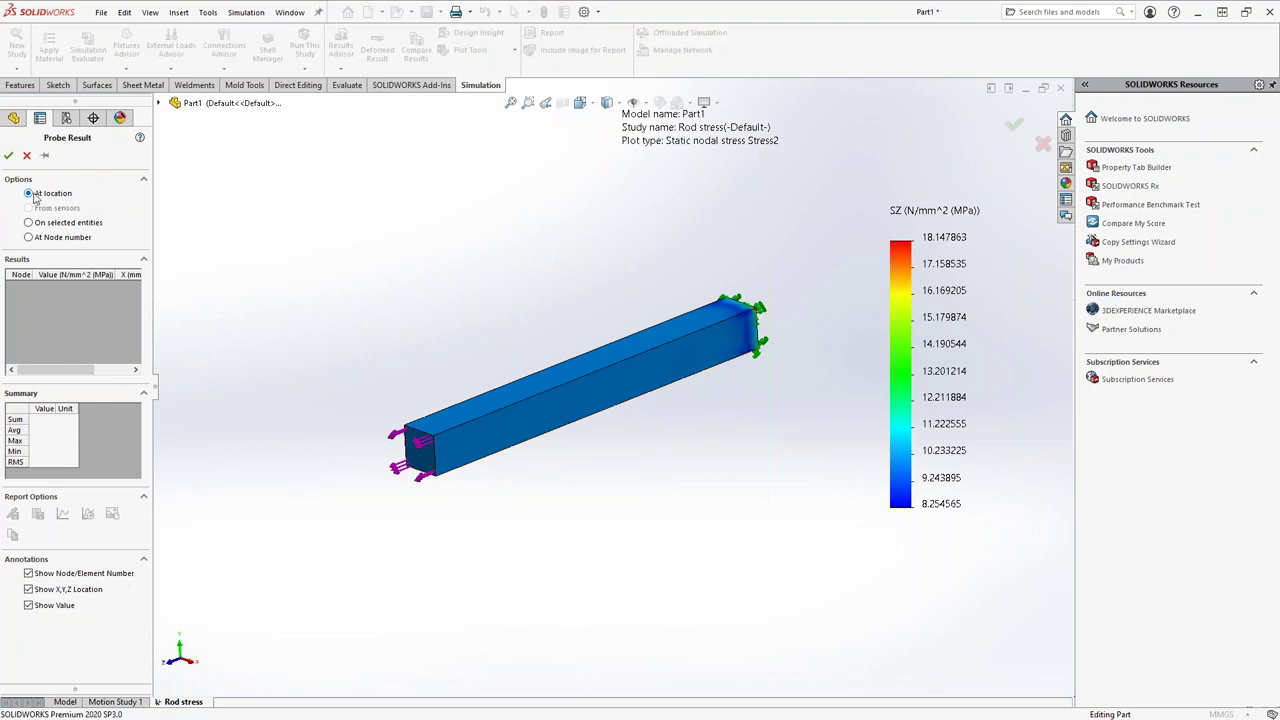
{"action": "left_click", "coordinate": [463, 440]}
{"action": "left_click", "coordinate": [494, 427]}
{"action": "left_click", "coordinate": [471, 418]}
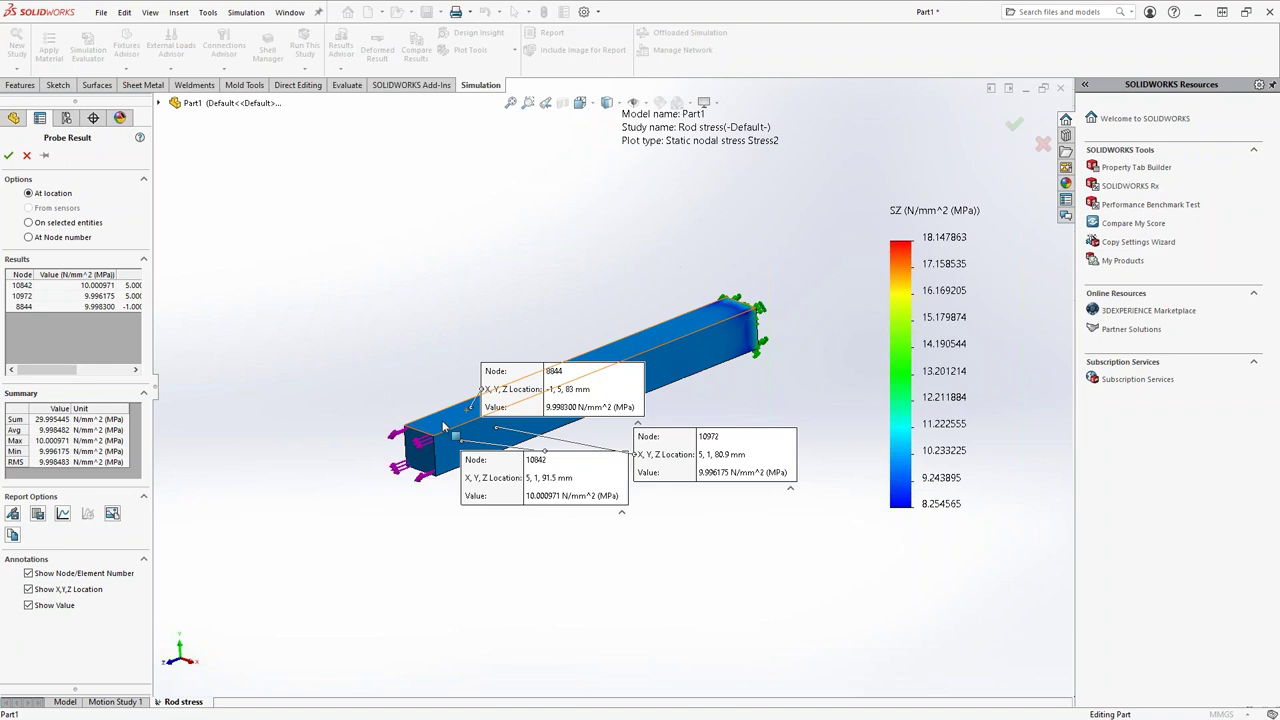
{"action": "left_click", "coordinate": [484, 428]}
{"action": "left_click", "coordinate": [492, 432]}
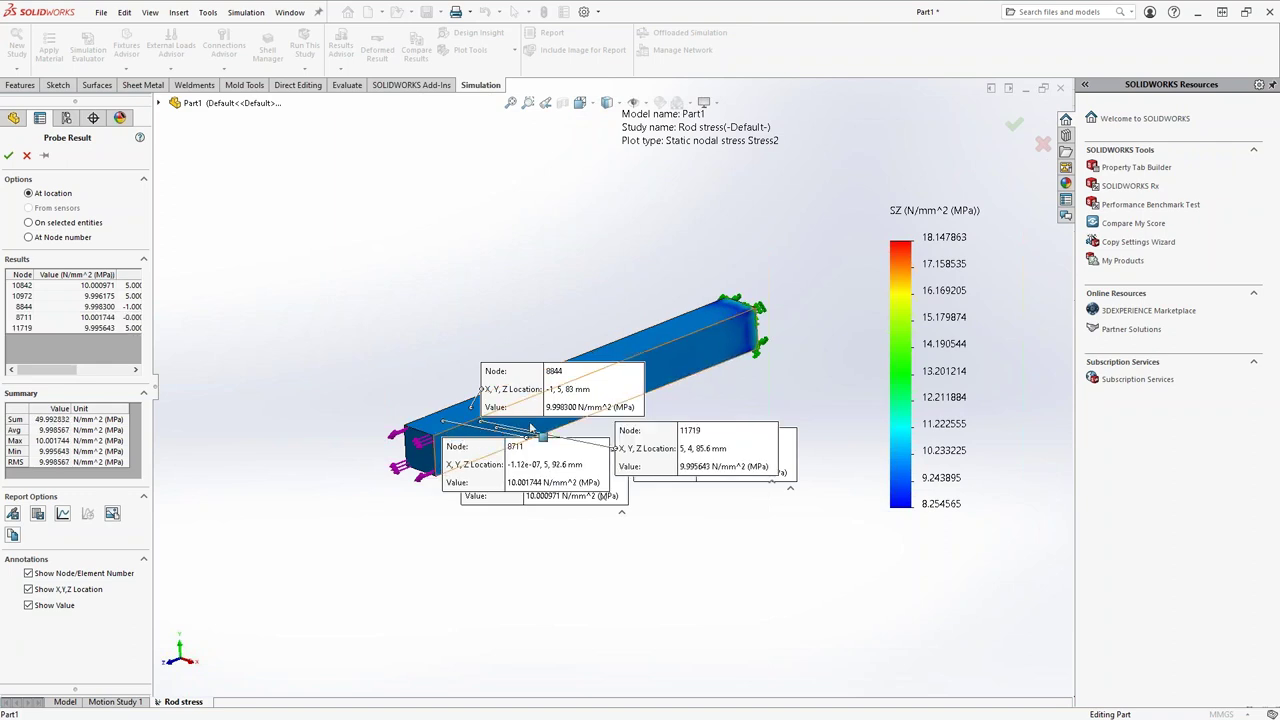
{"action": "left_click", "coordinate": [530, 422]}
{"action": "left_click", "coordinate": [640, 375]}
{"action": "left_click", "coordinate": [552, 396]}
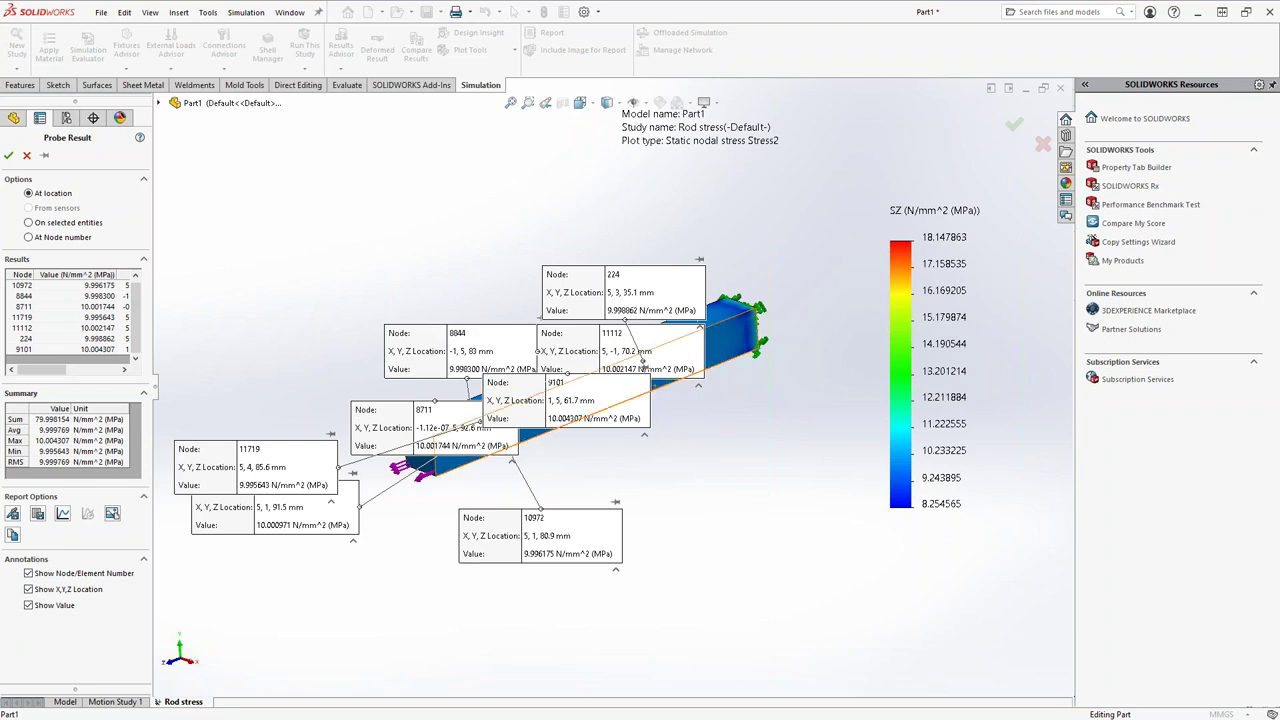
{"action": "left_click", "coordinate": [664, 380]}
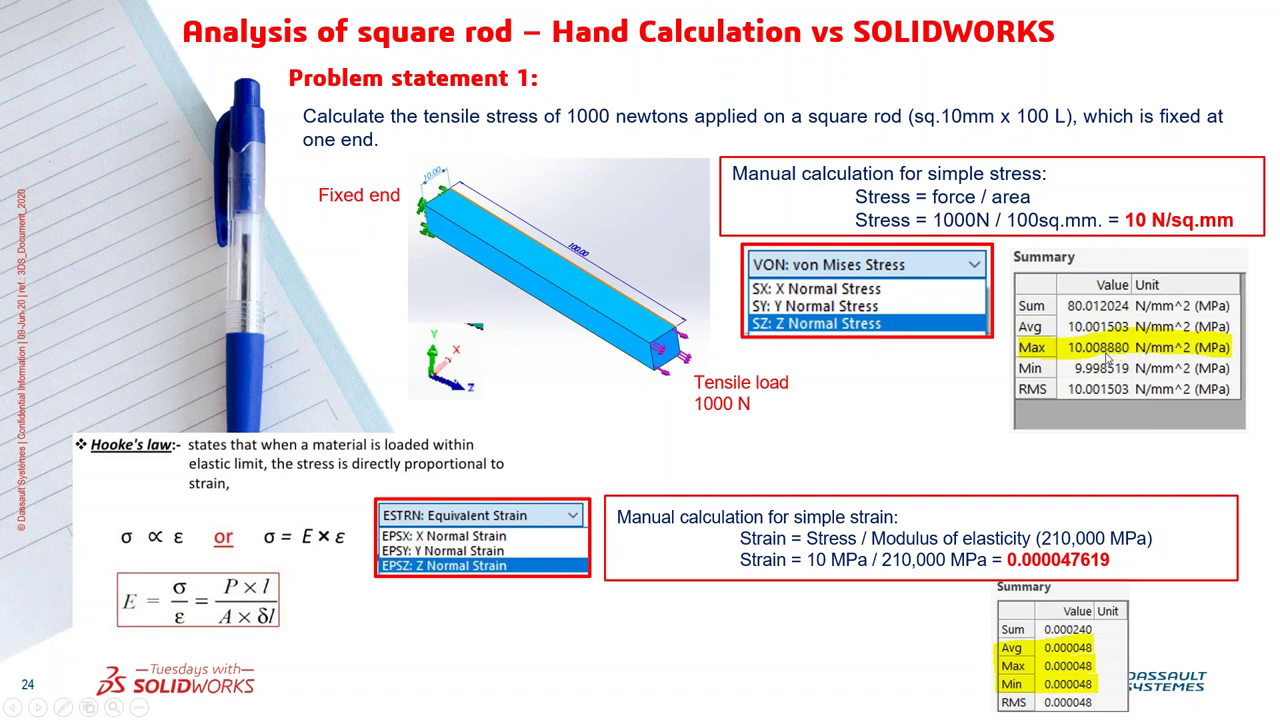
{"action": "key", "text": "alt+Tab"}
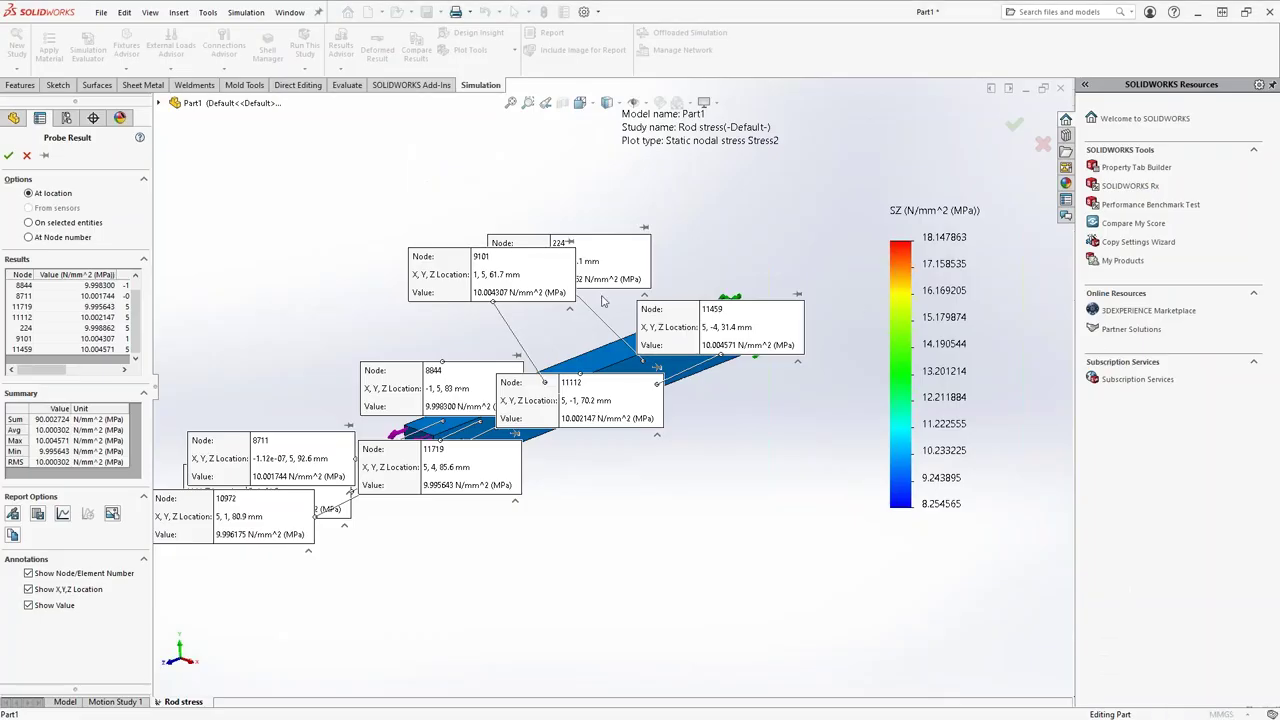
{"action": "left_click", "coordinate": [8, 155]}
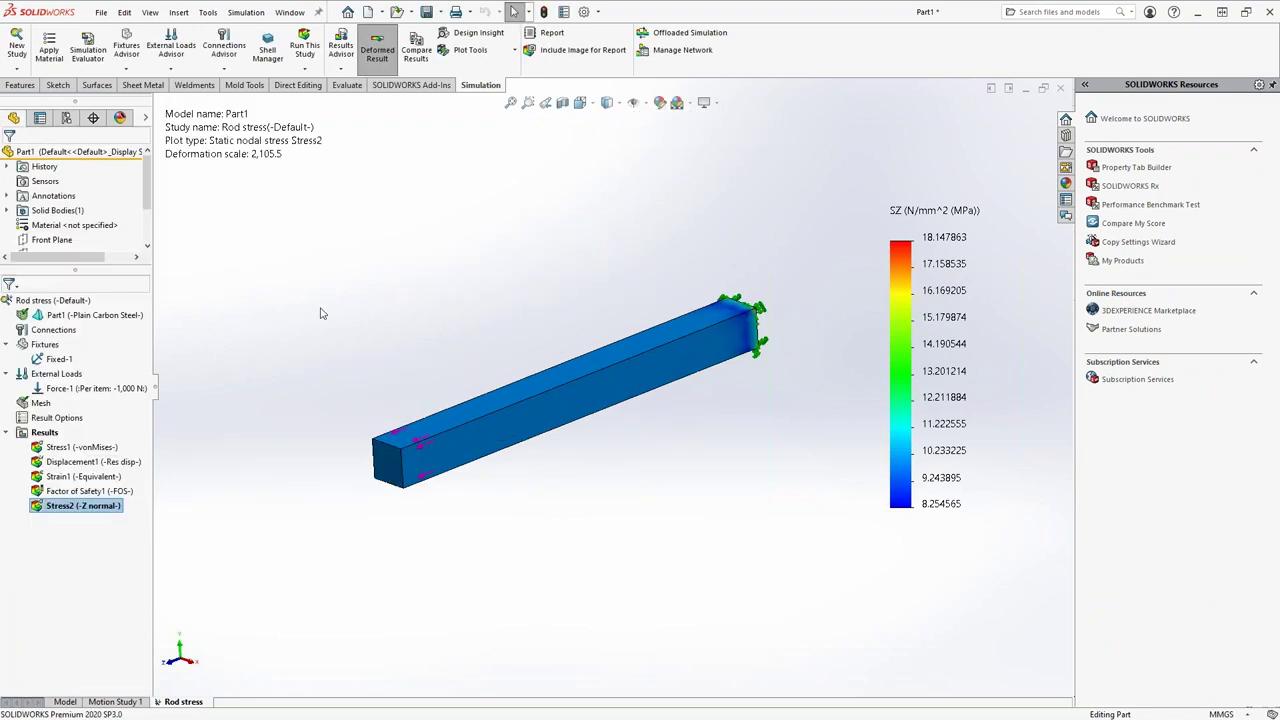
Define an additional strain plot showing EPSZ: Z Normal Strain for the Rod stress results.
{"action": "right_click", "coordinate": [53, 437]}
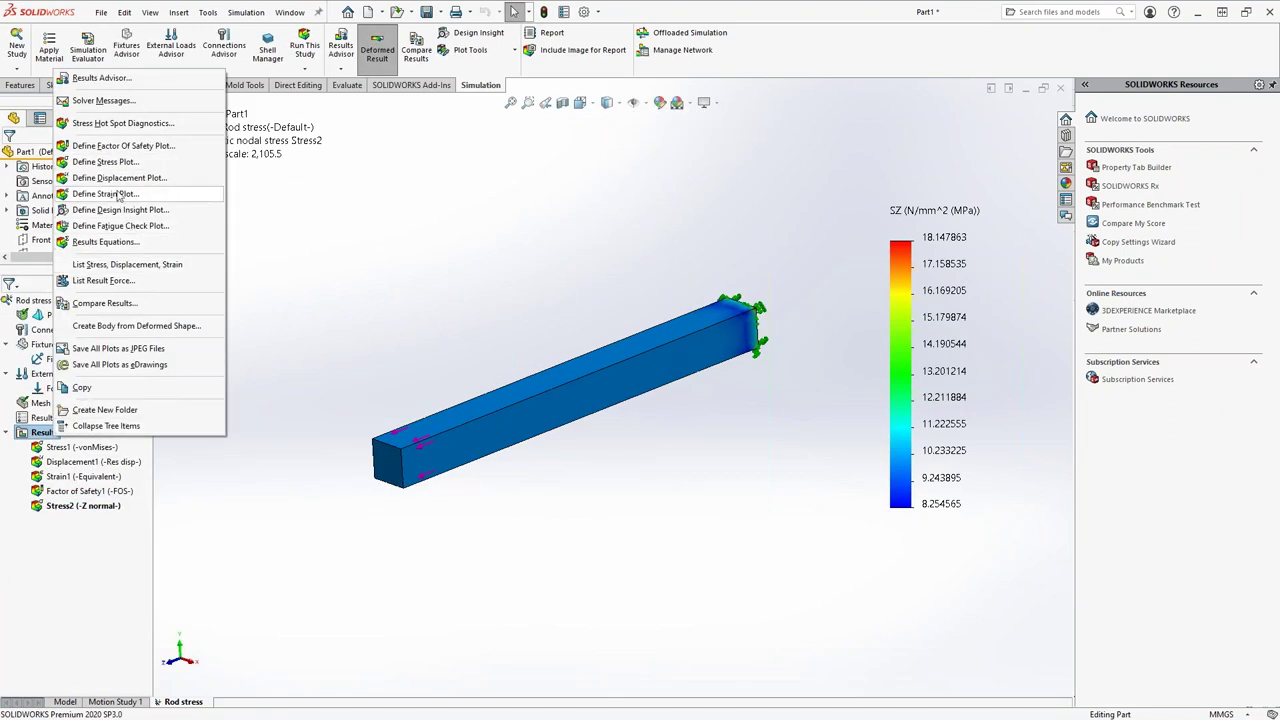
{"action": "left_click", "coordinate": [258, 274]}
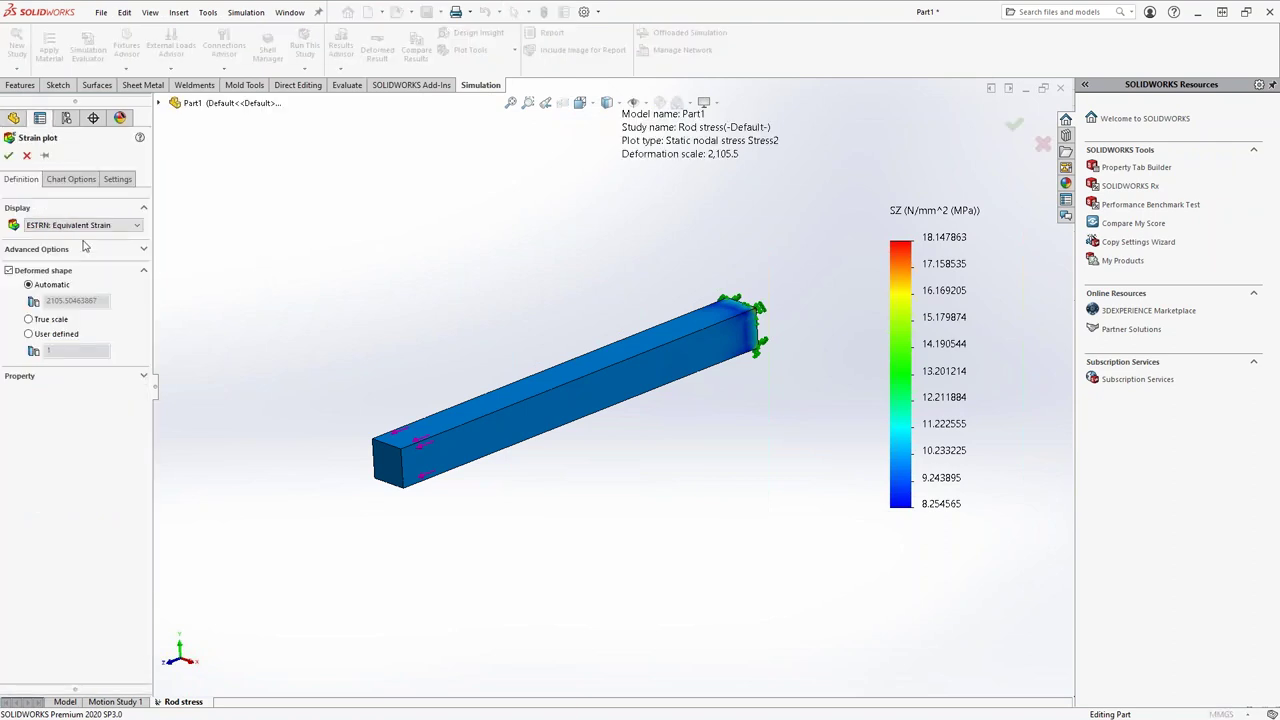
{"action": "left_click", "coordinate": [86, 226]}
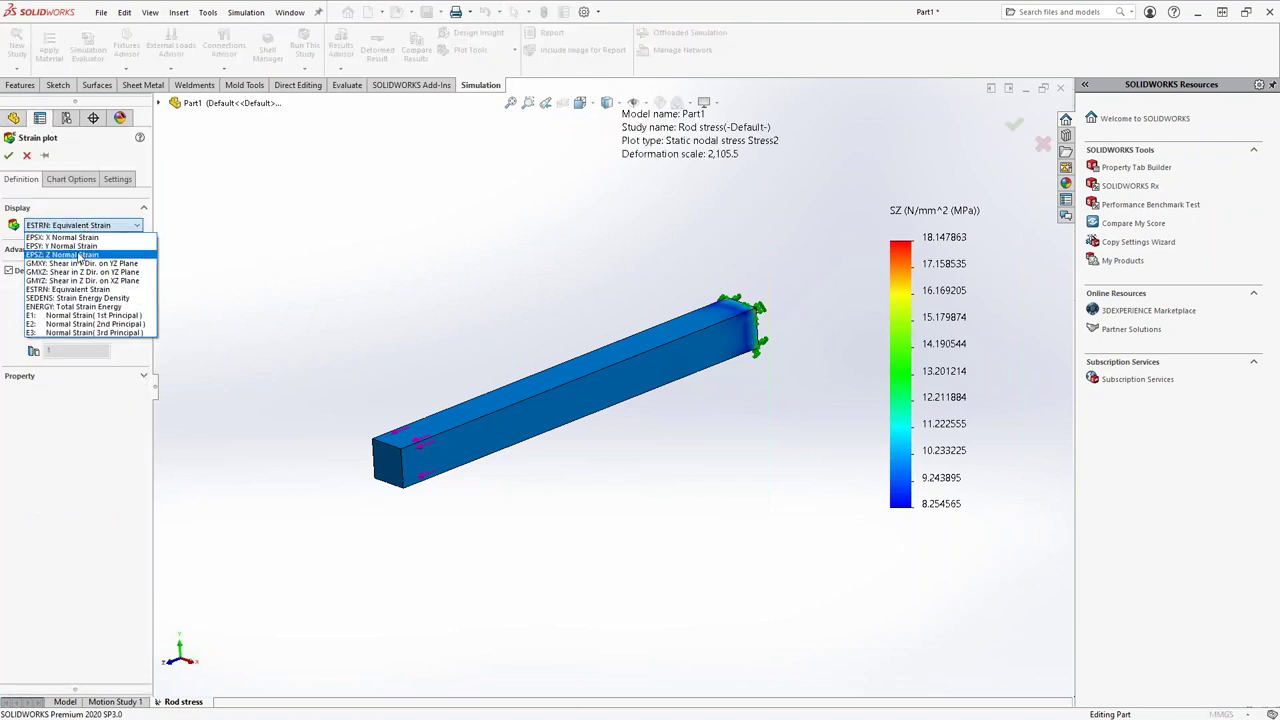
{"action": "left_click", "coordinate": [90, 255]}
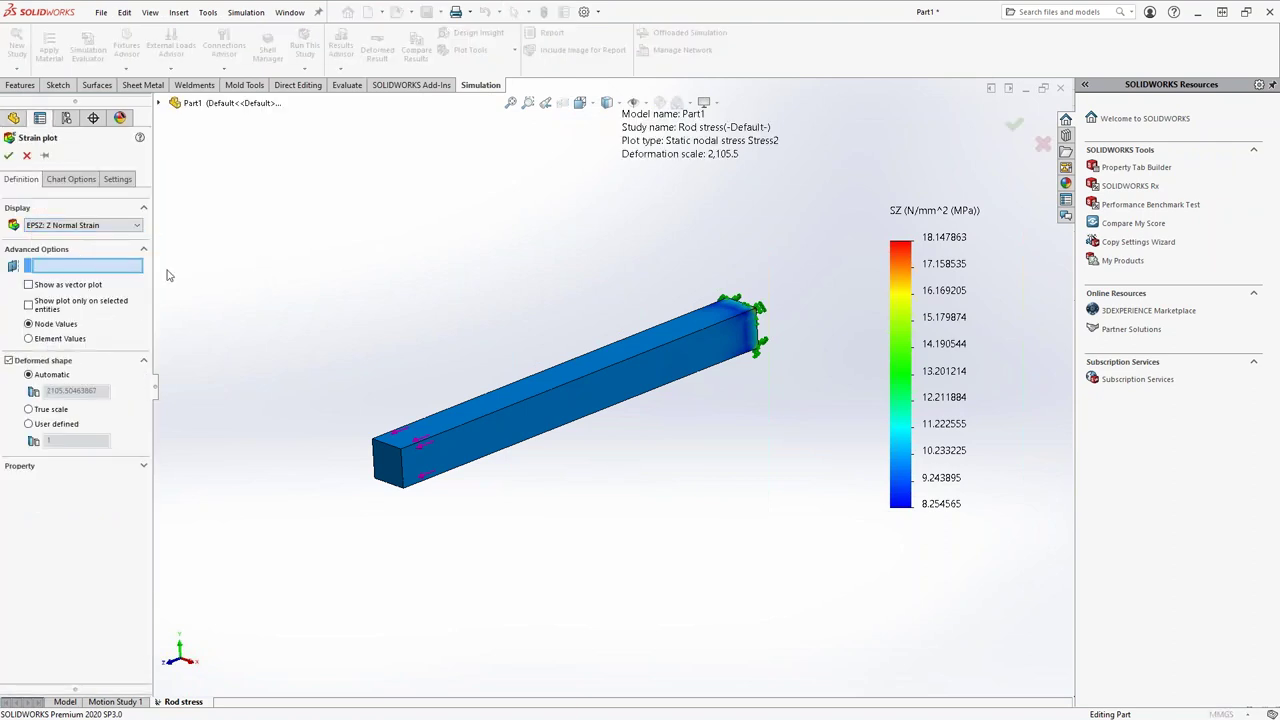
{"action": "left_click", "coordinate": [8, 156]}
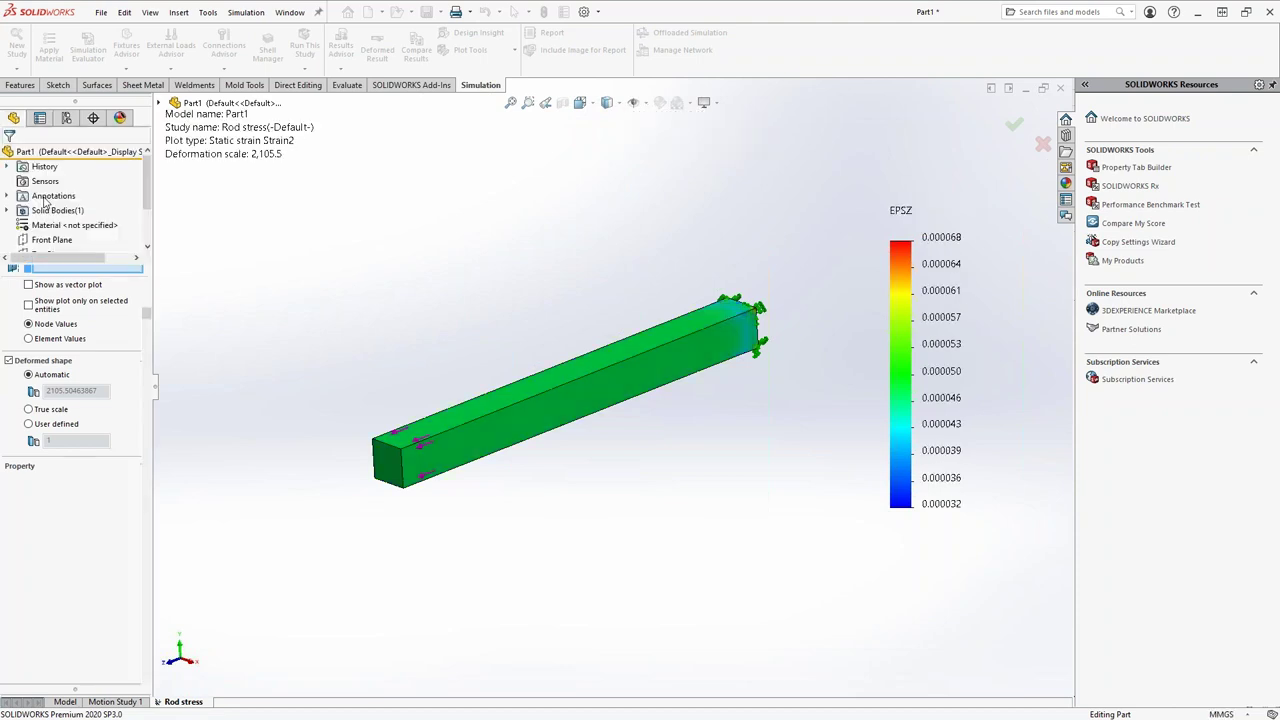
Probe the Z normal strain at eight locations along the bar's upper and side faces, then close the probe.
{"action": "right_click", "coordinate": [100, 522]}
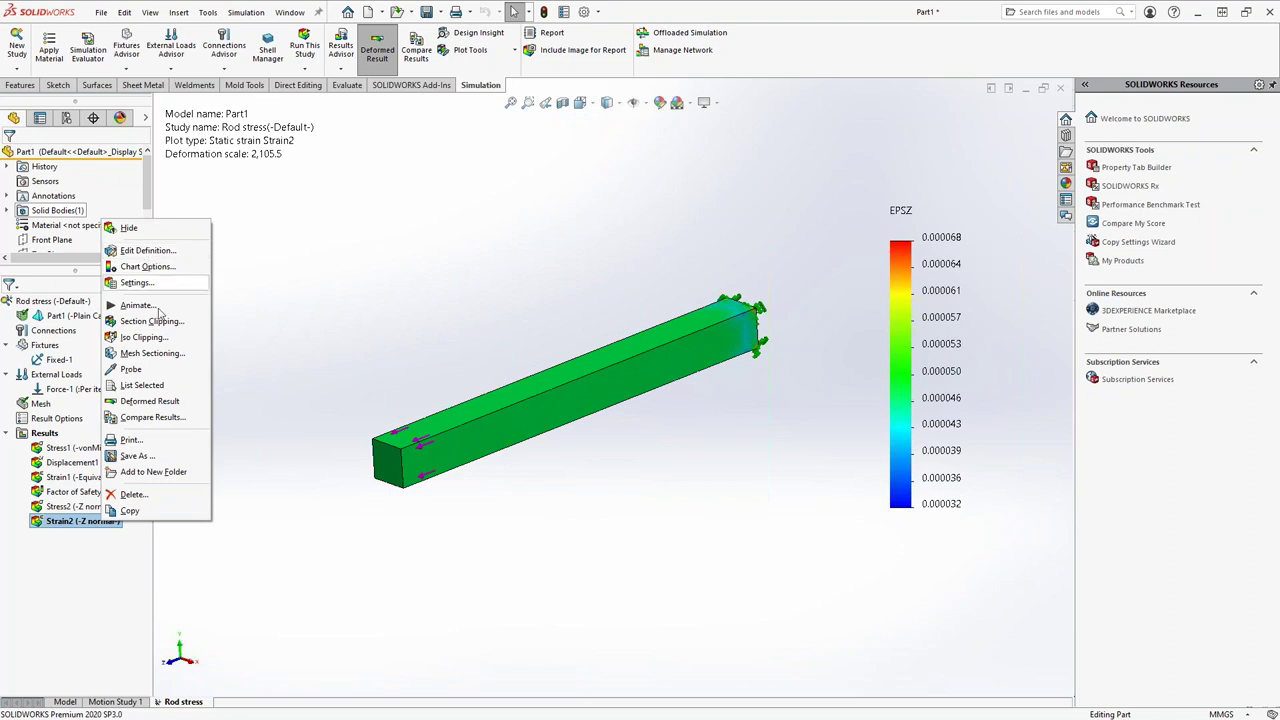
{"action": "left_click", "coordinate": [150, 401]}
{"action": "left_click", "coordinate": [484, 428]}
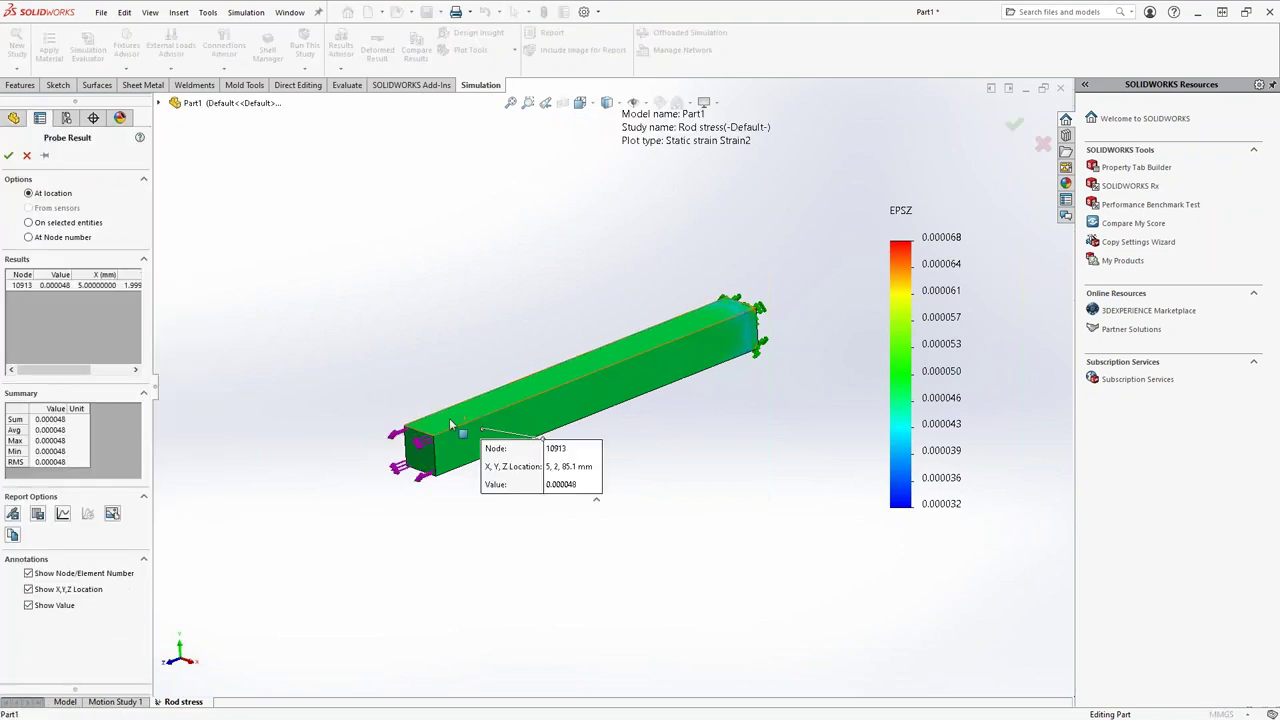
{"action": "left_click", "coordinate": [450, 418]}
{"action": "left_click", "coordinate": [510, 390]}
{"action": "left_click", "coordinate": [562, 374]}
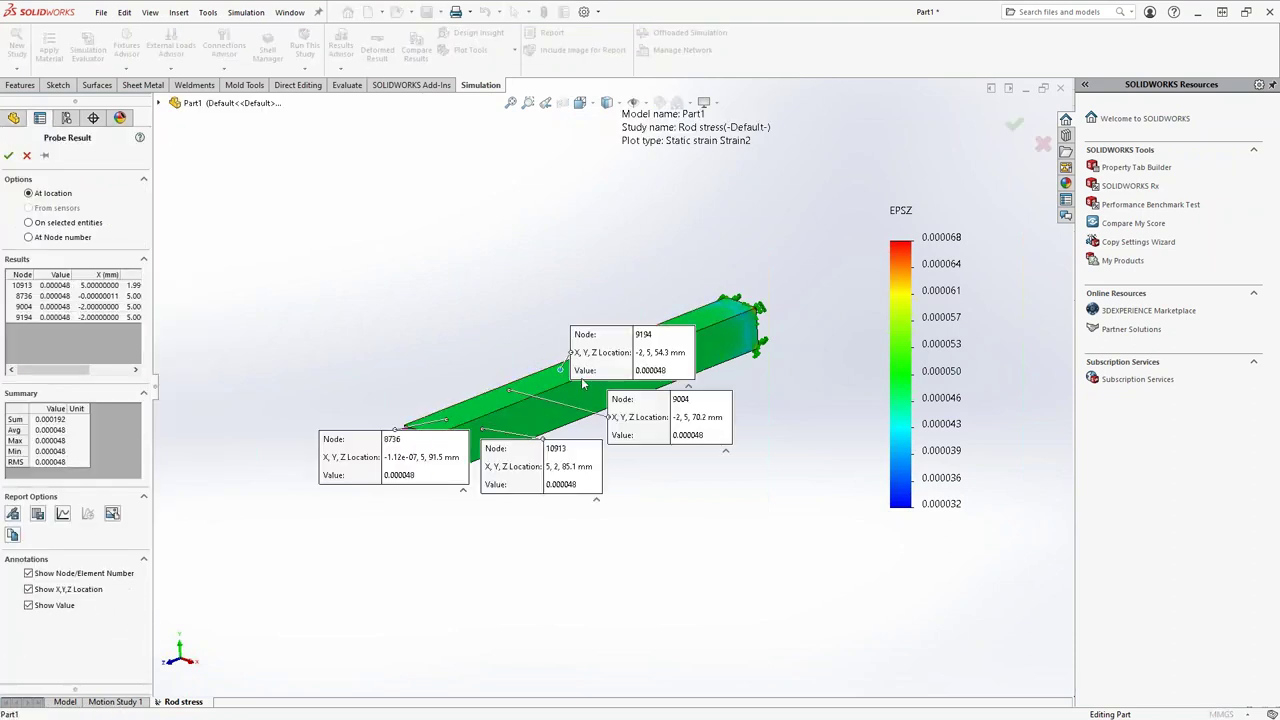
{"action": "left_click", "coordinate": [530, 400]}
{"action": "left_click", "coordinate": [468, 410]}
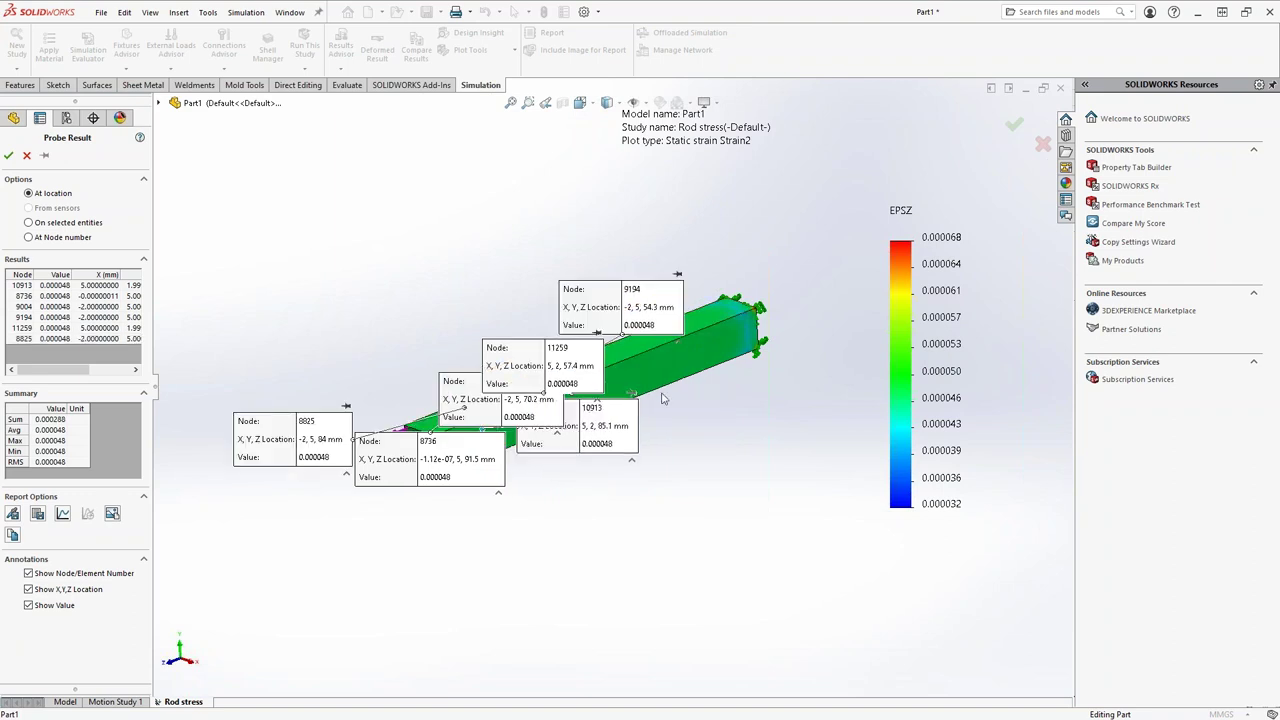
{"action": "left_click", "coordinate": [626, 360]}
{"action": "left_click", "coordinate": [612, 351]}
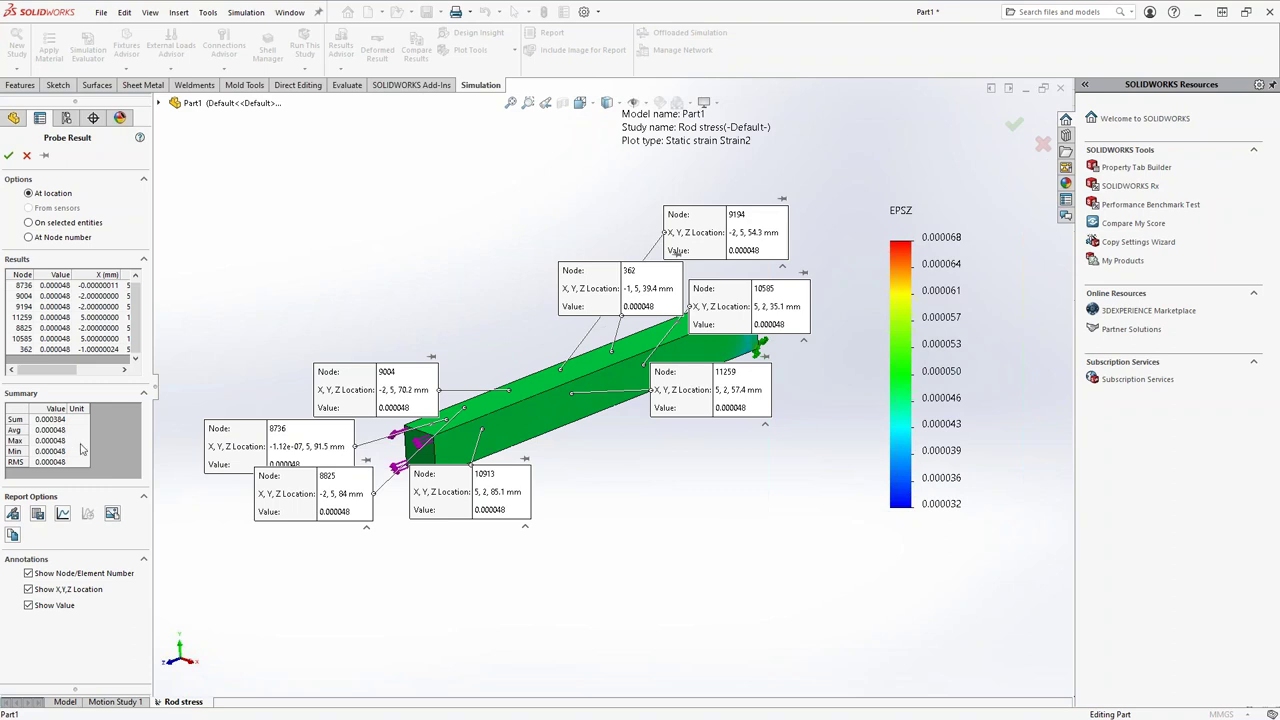
{"action": "left_click", "coordinate": [8, 155]}
Set the Z normal strain plot's legend to nine decimal places in floating format.
{"action": "right_click", "coordinate": [106, 521]}
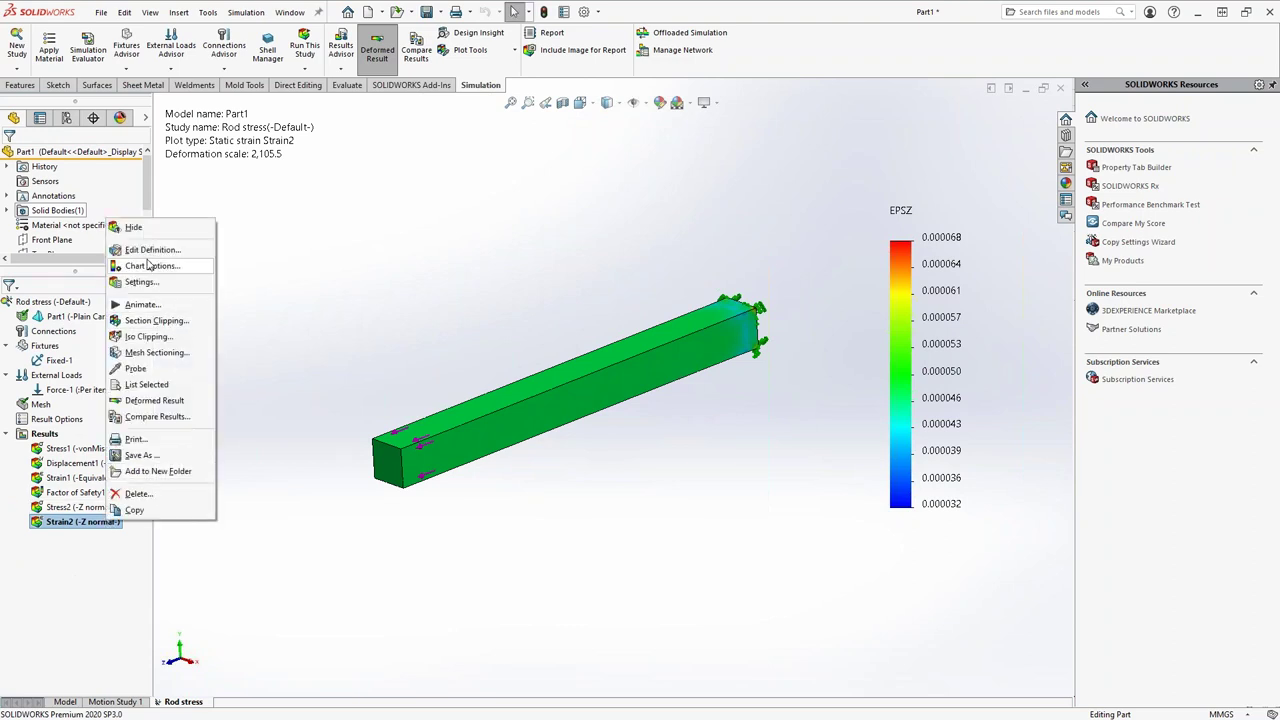
{"action": "left_click", "coordinate": [150, 266]}
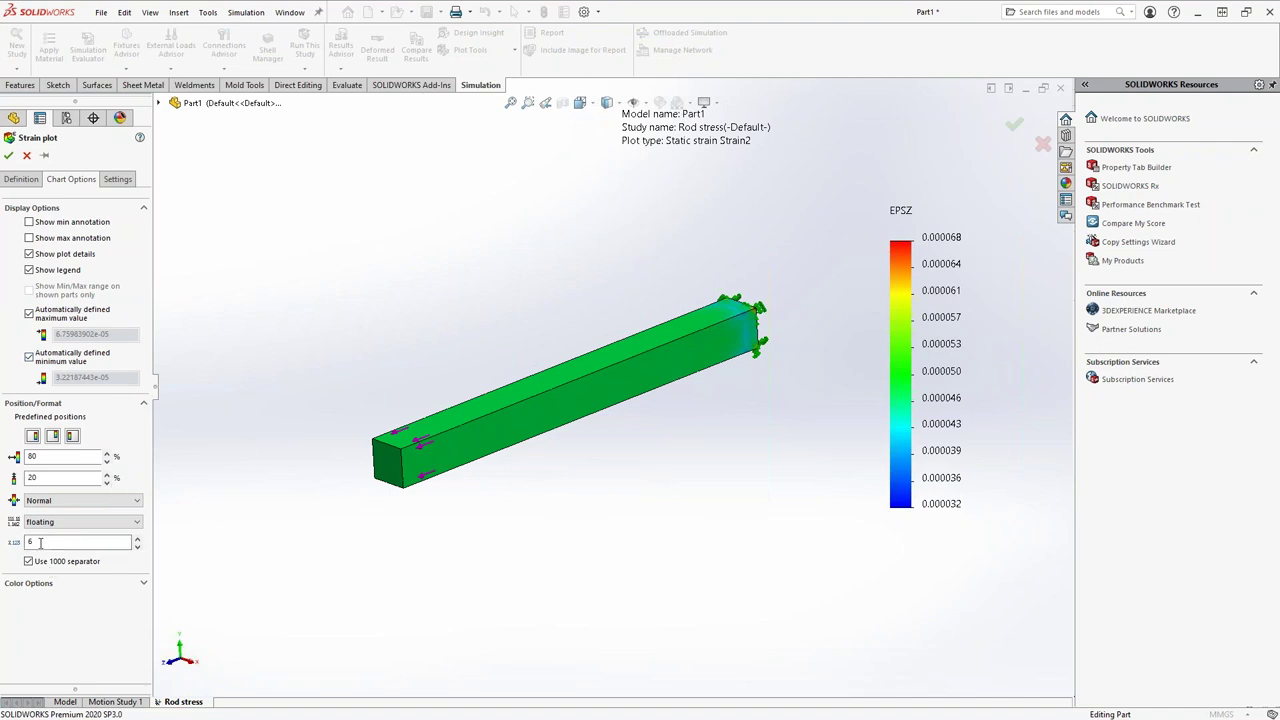
{"action": "left_click", "coordinate": [138, 538]}
{"action": "left_click", "coordinate": [138, 538]}
{"action": "left_click", "coordinate": [138, 538]}
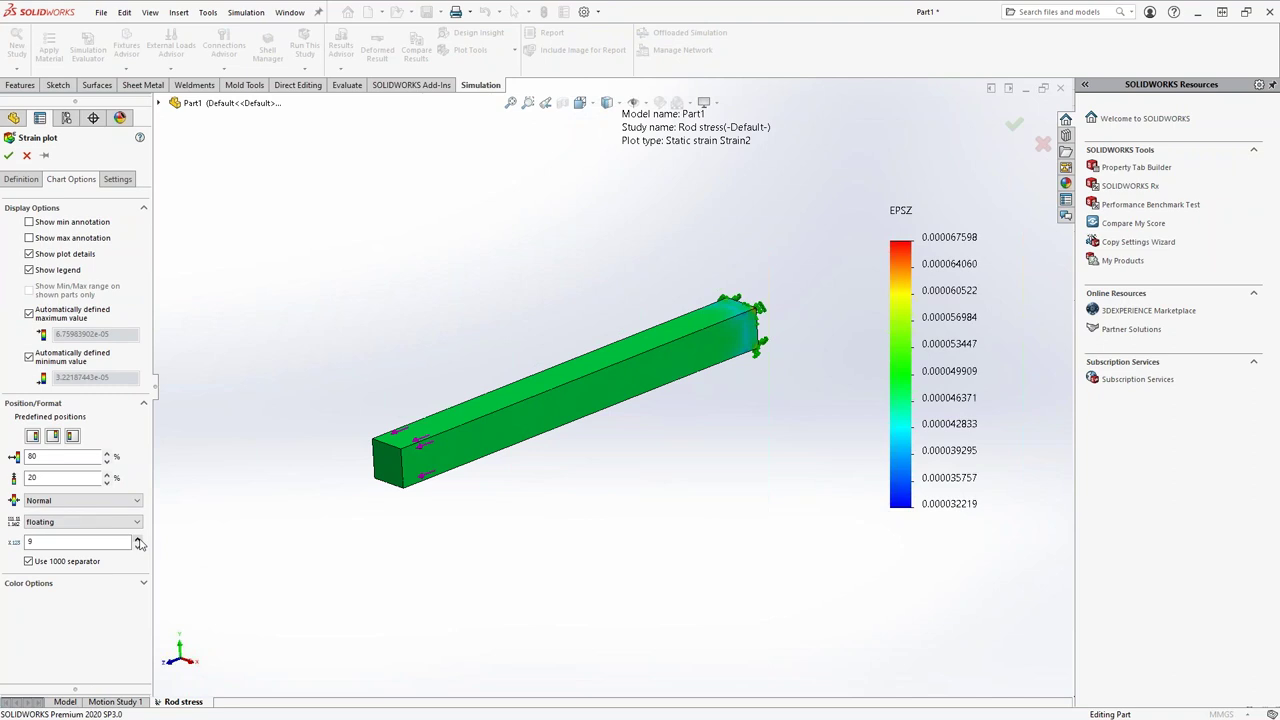
{"action": "left_click", "coordinate": [8, 155]}
Probe the Z normal strain again at eight bar locations with the more precise number format.
{"action": "right_click", "coordinate": [100, 527]}
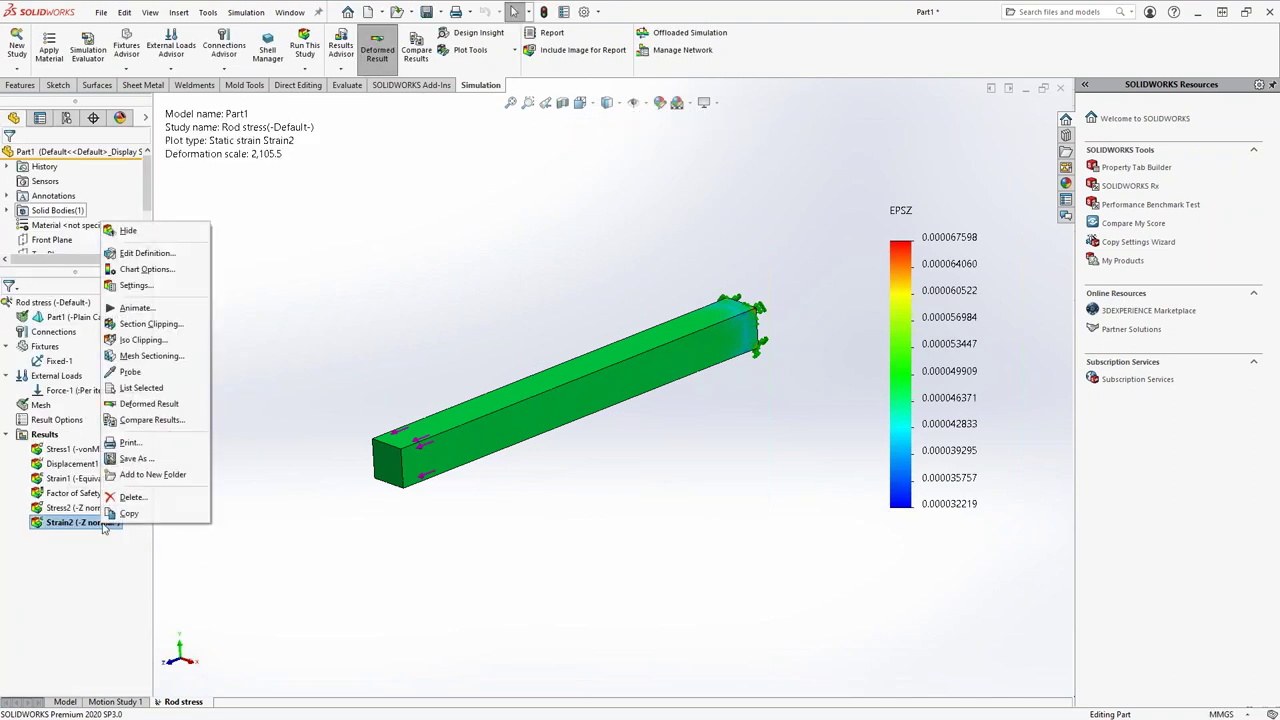
{"action": "left_click", "coordinate": [130, 371]}
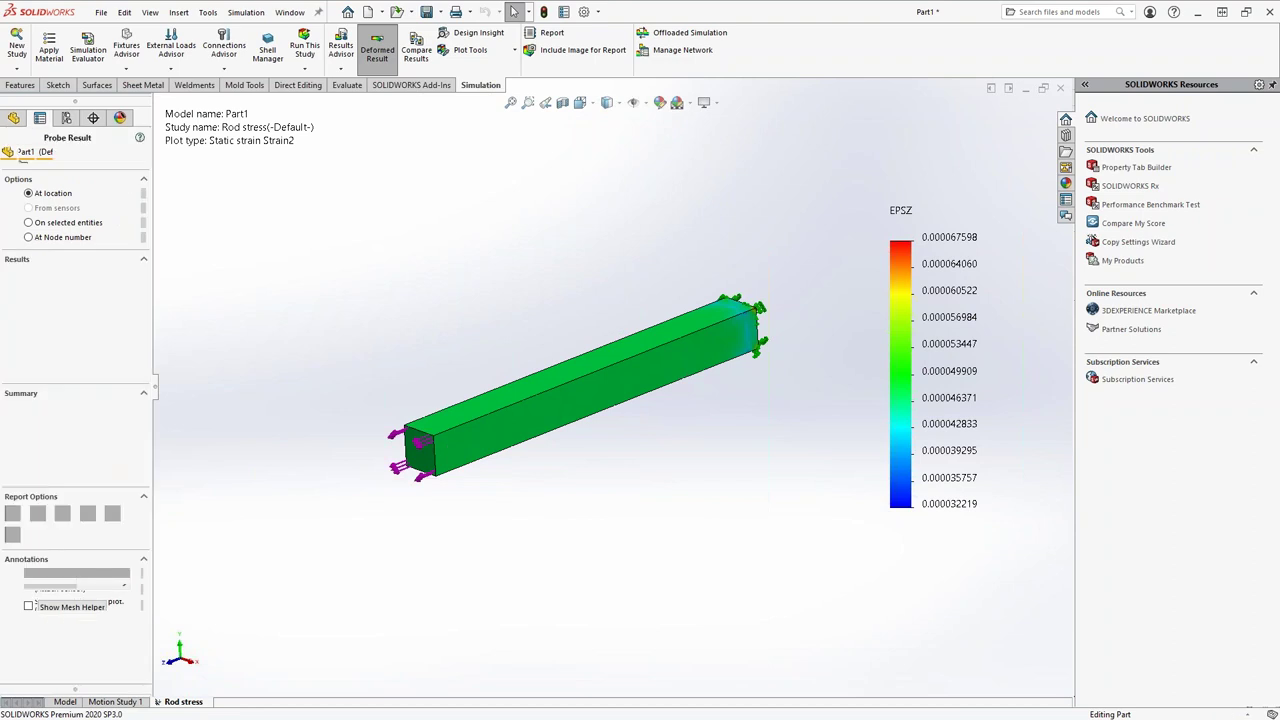
{"action": "left_click", "coordinate": [440, 452]}
{"action": "left_click", "coordinate": [448, 417]}
{"action": "left_click", "coordinate": [486, 404]}
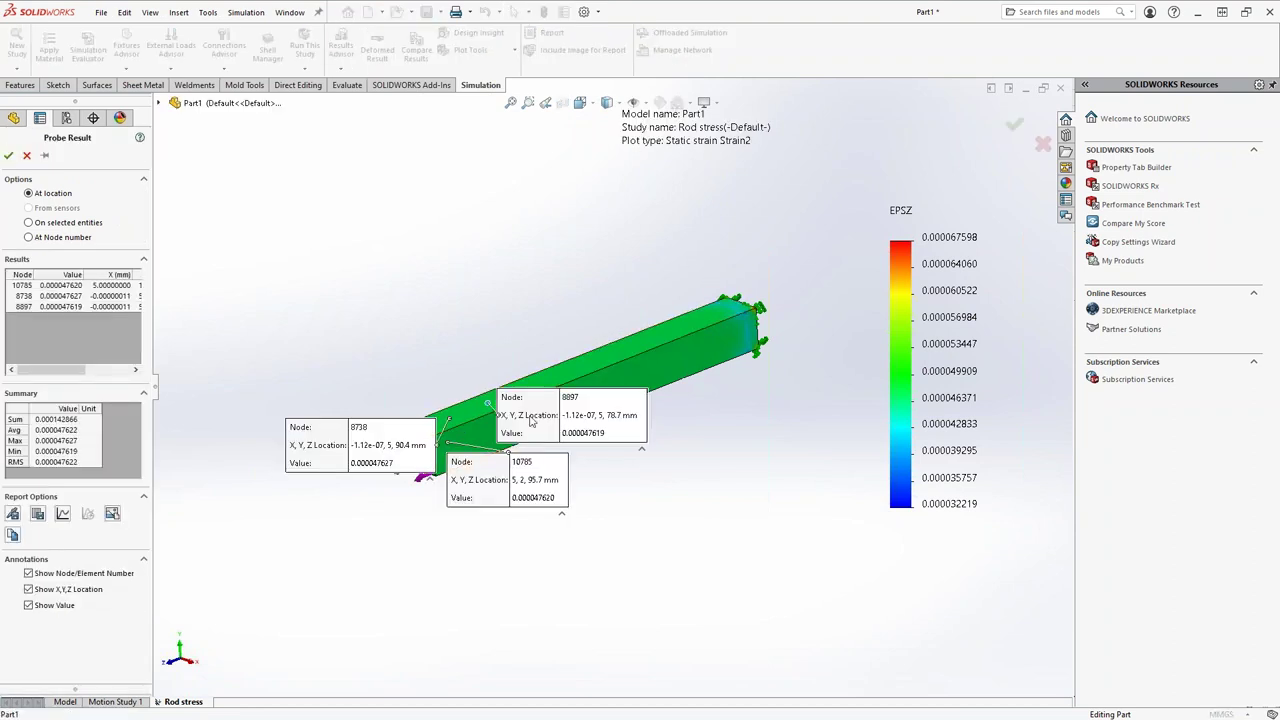
{"action": "left_click", "coordinate": [482, 442]}
{"action": "left_click", "coordinate": [645, 371]}
{"action": "left_click", "coordinate": [591, 359]}
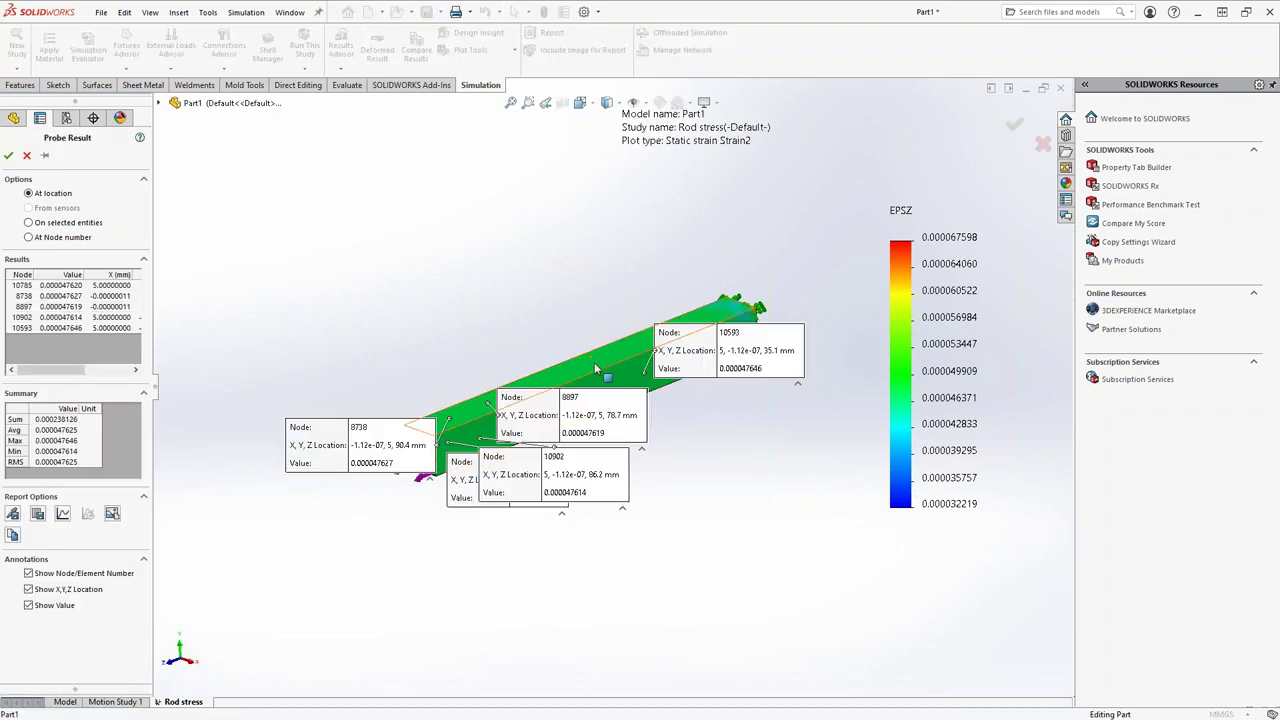
{"action": "left_click", "coordinate": [542, 382]}
{"action": "left_click", "coordinate": [487, 434]}
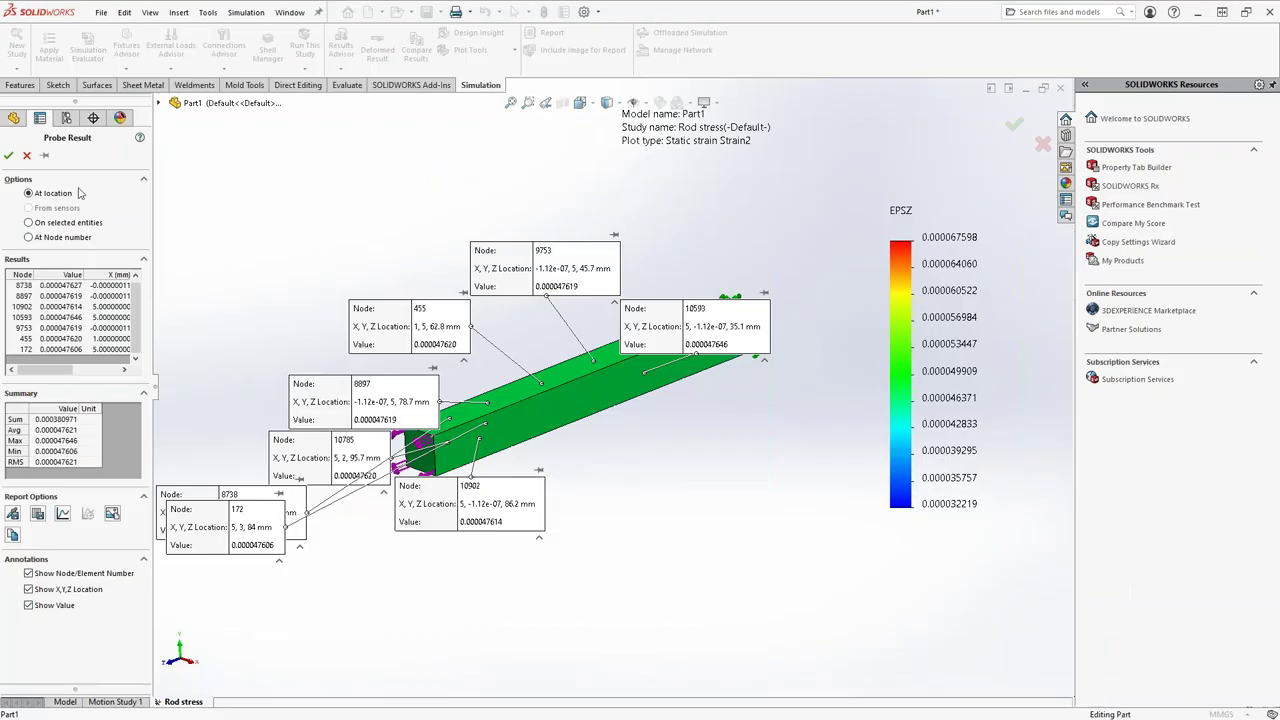
{"action": "left_click", "coordinate": [8, 155]}
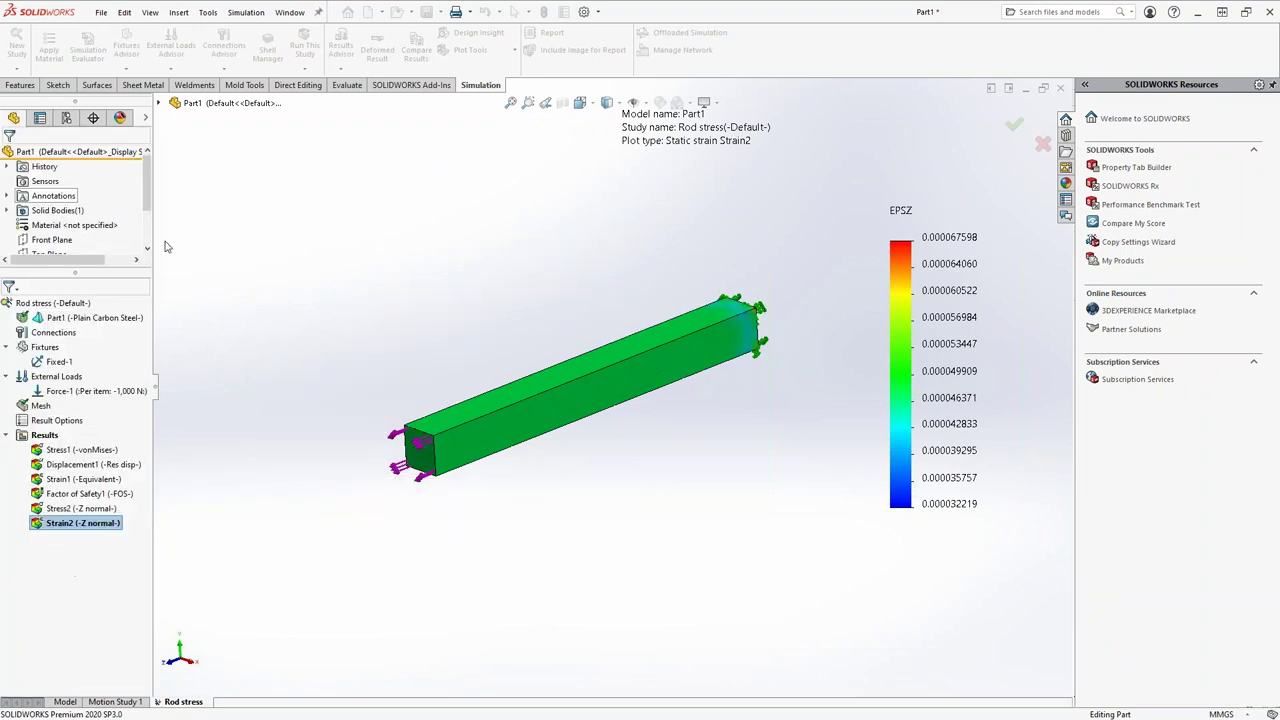
Check the elastic modulus of the bar's Plain Carbon Steel, then switch to the presentation slide with the hand-calculated strain.
{"action": "left_click", "coordinate": [90, 320]}
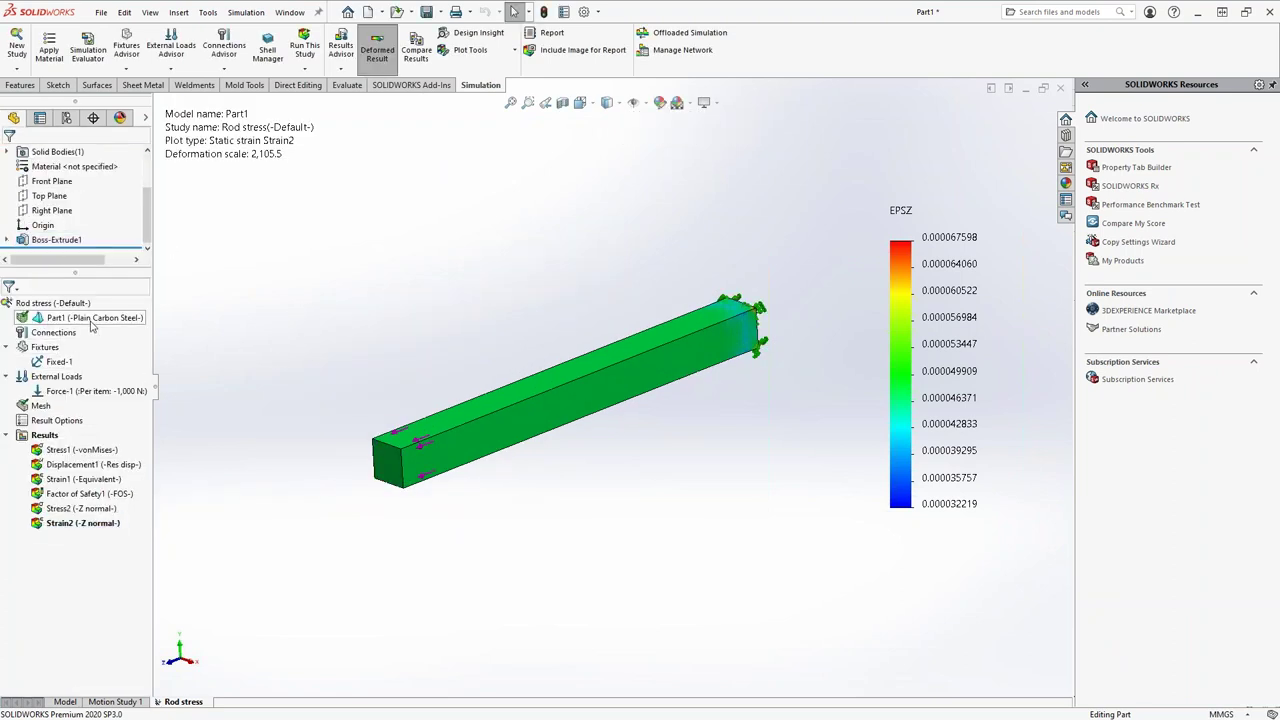
{"action": "right_click", "coordinate": [90, 320]}
{"action": "left_click", "coordinate": [140, 333]}
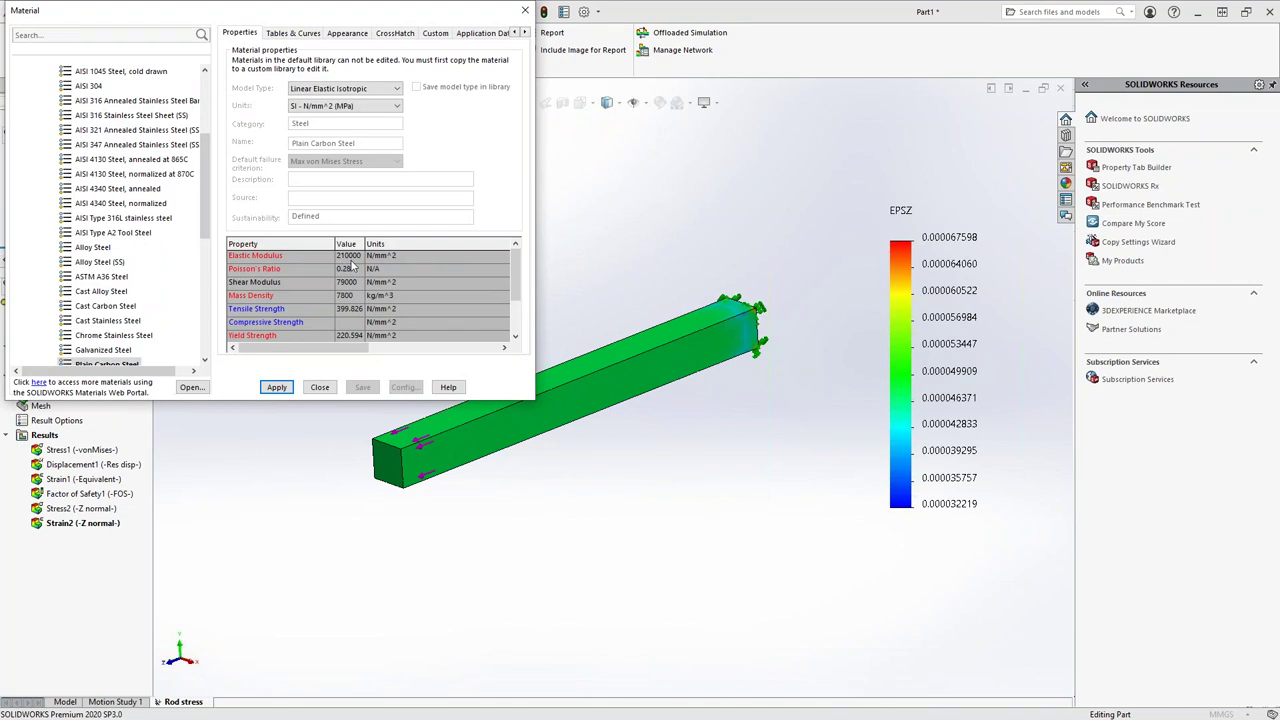
{"action": "left_click", "coordinate": [320, 387]}
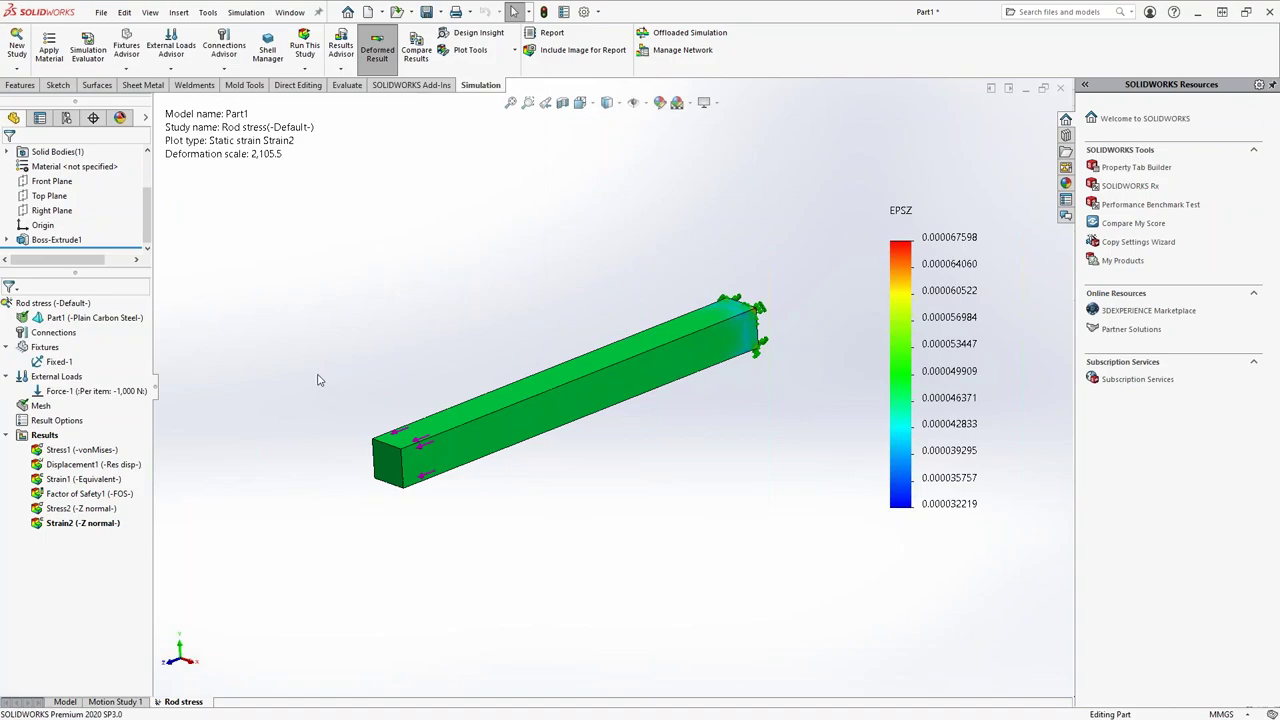
{"action": "key", "text": "alt+Tab"}
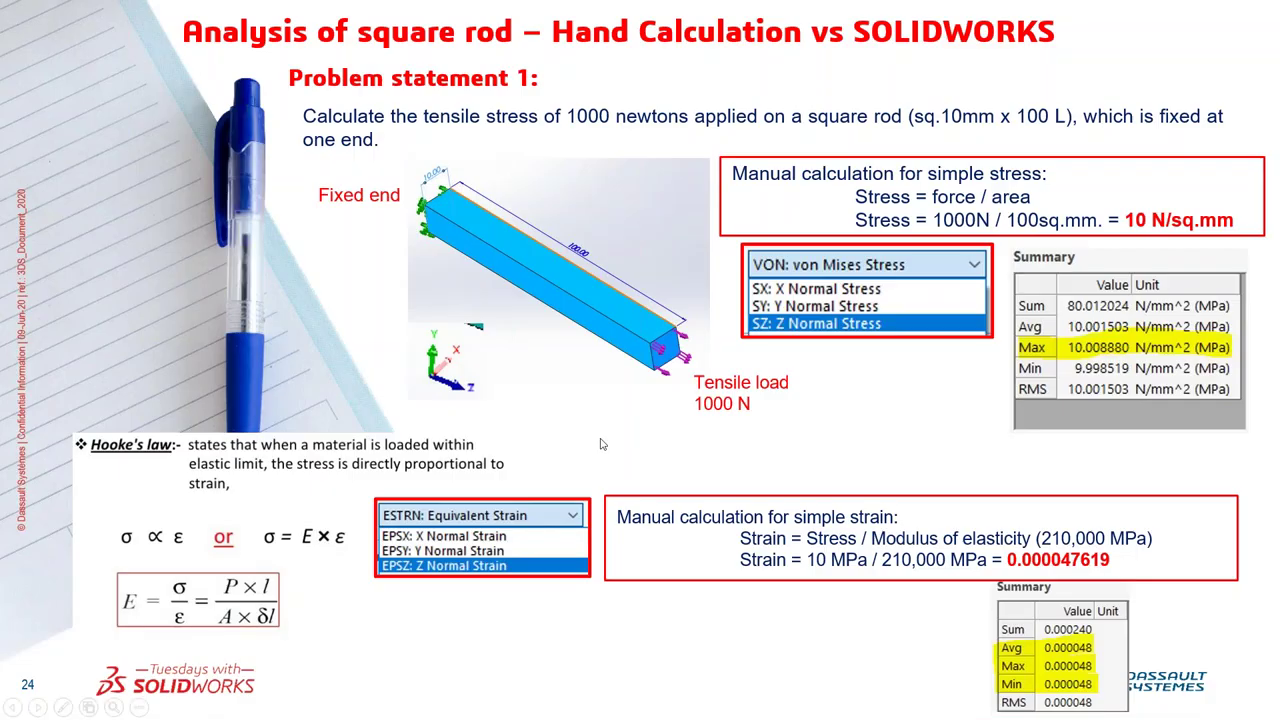
{"action": "left_click", "coordinate": [596, 438]}
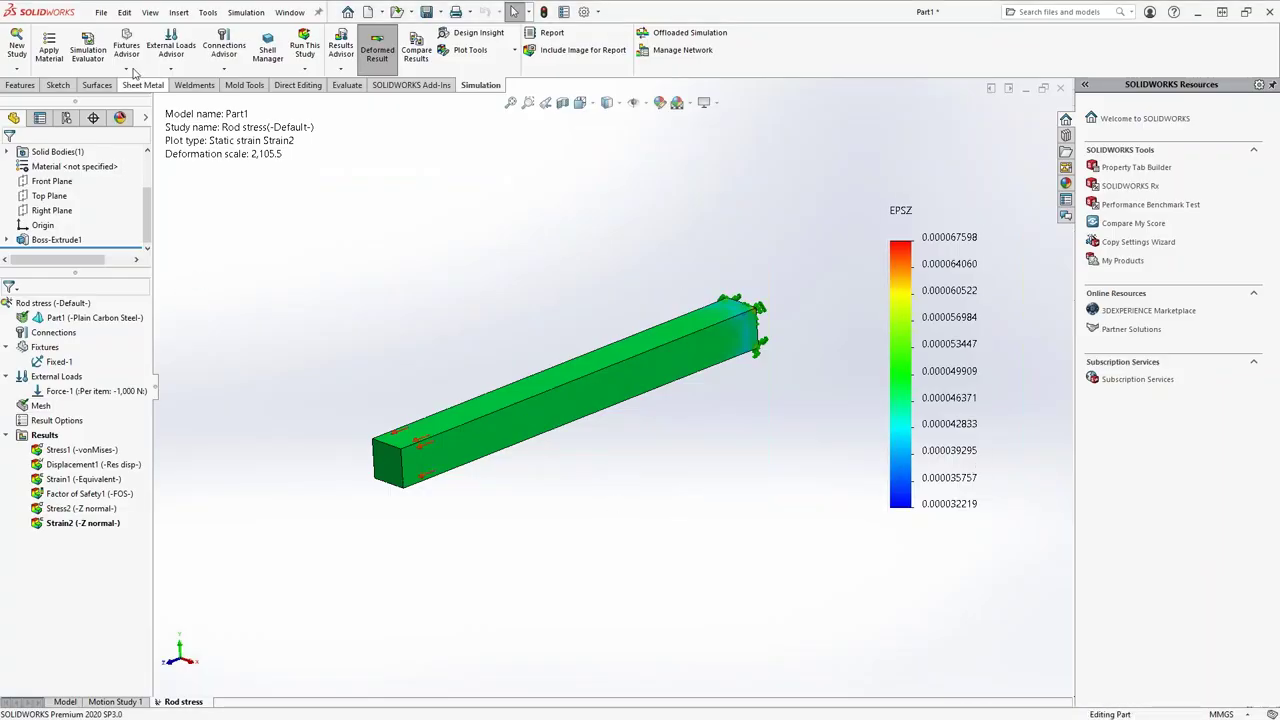
{"action": "left_click", "coordinate": [101, 12]}
{"action": "left_click", "coordinate": [145, 99]}
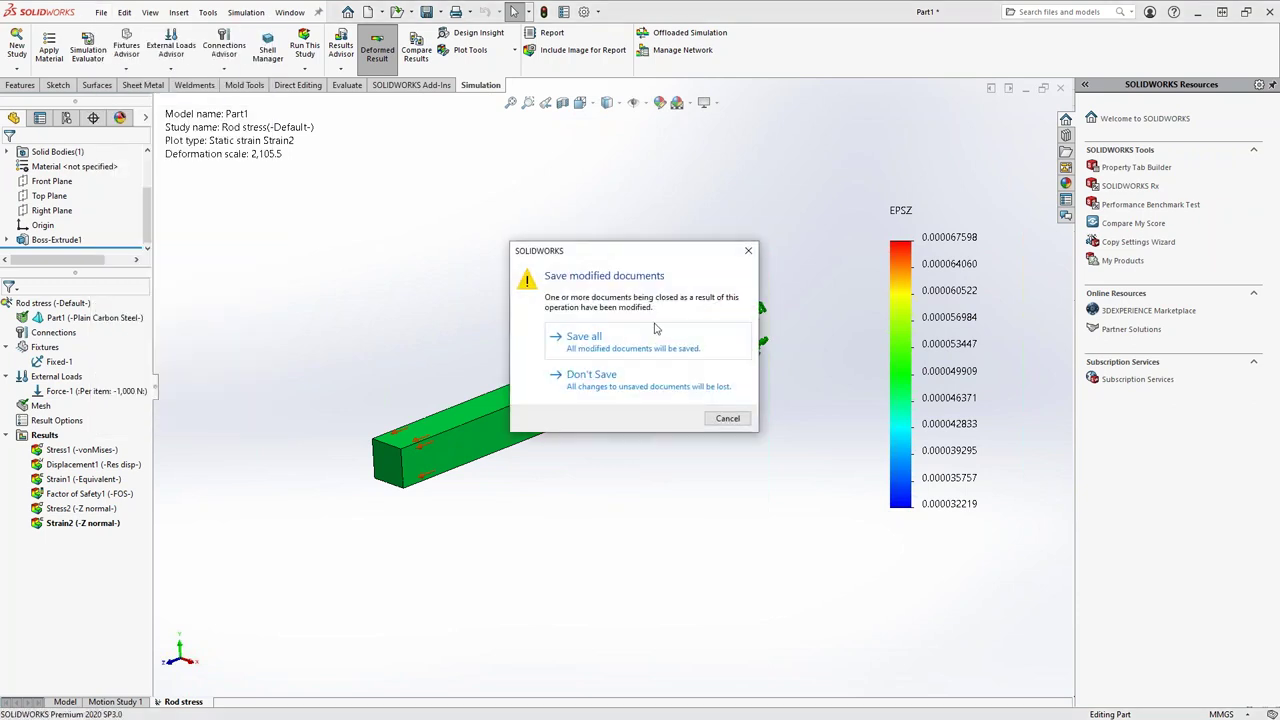
{"action": "left_click", "coordinate": [630, 348]}
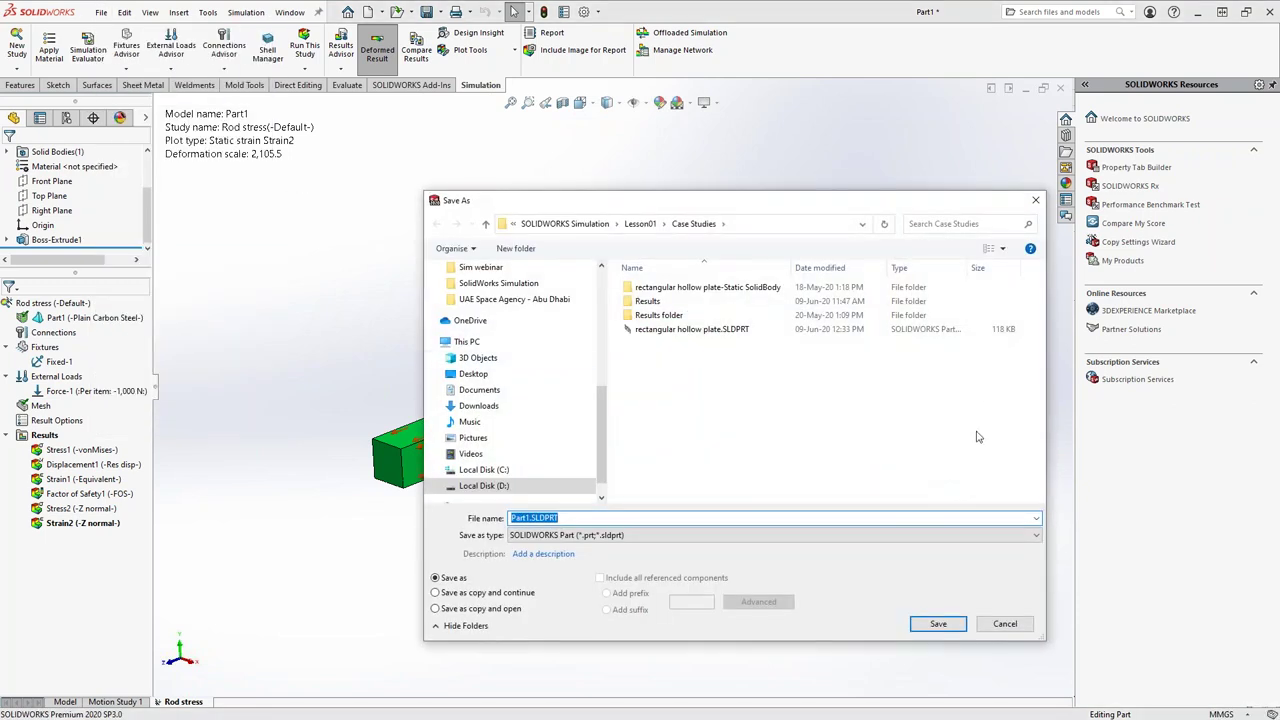
{"action": "left_click", "coordinate": [1021, 629]}
Close the bar part without saving and open the recent part rectangular hollow plate.SLDPRT.
{"action": "left_click", "coordinate": [101, 12]}
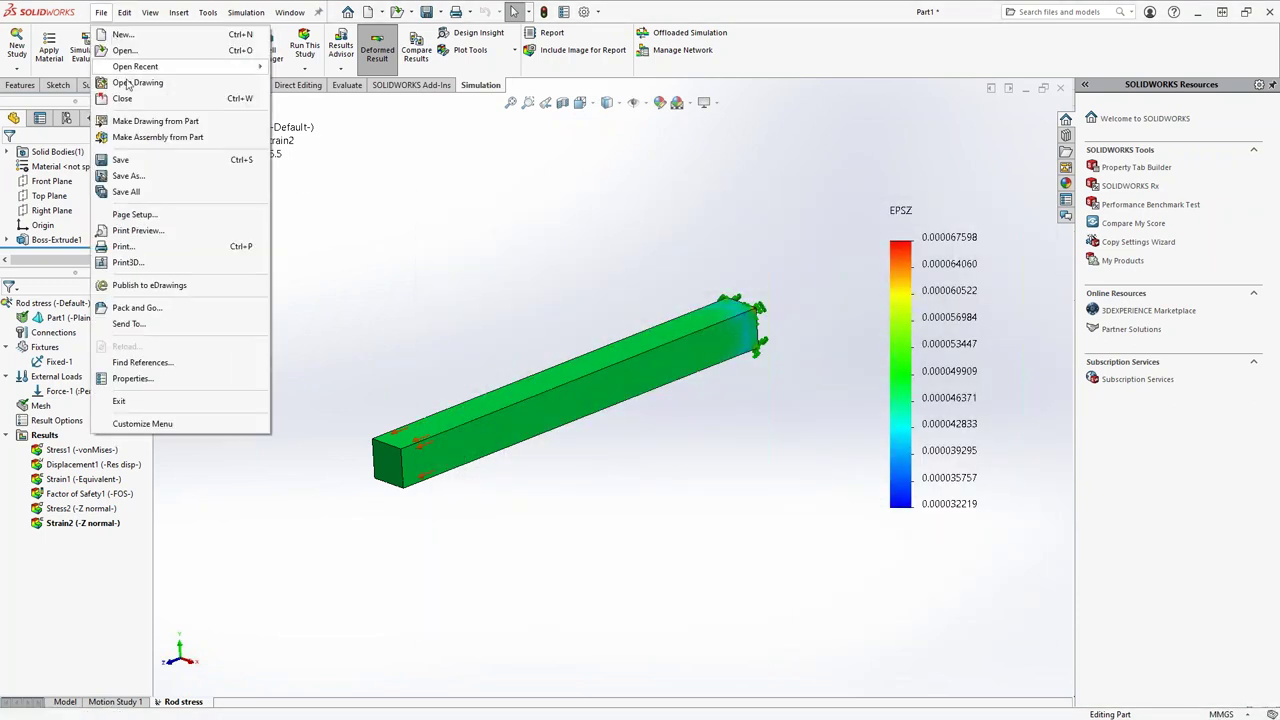
{"action": "left_click", "coordinate": [145, 99]}
{"action": "left_click", "coordinate": [588, 373]}
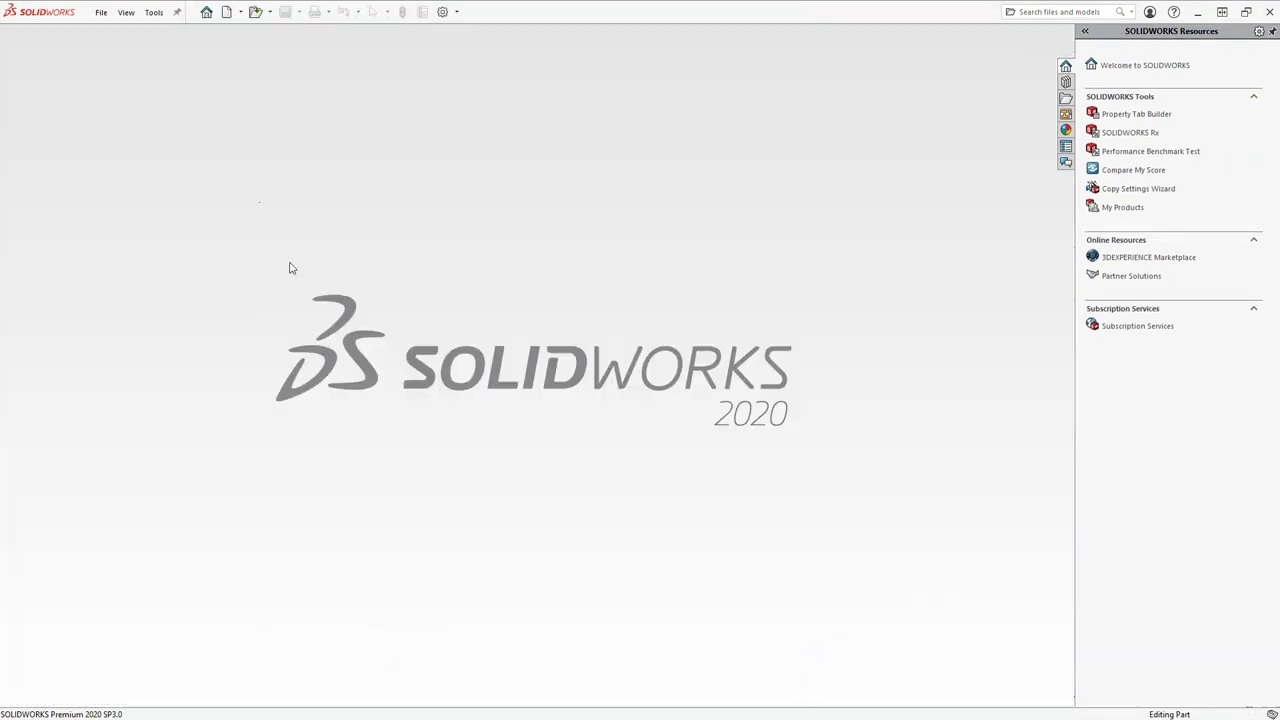
{"action": "left_click", "coordinate": [101, 12]}
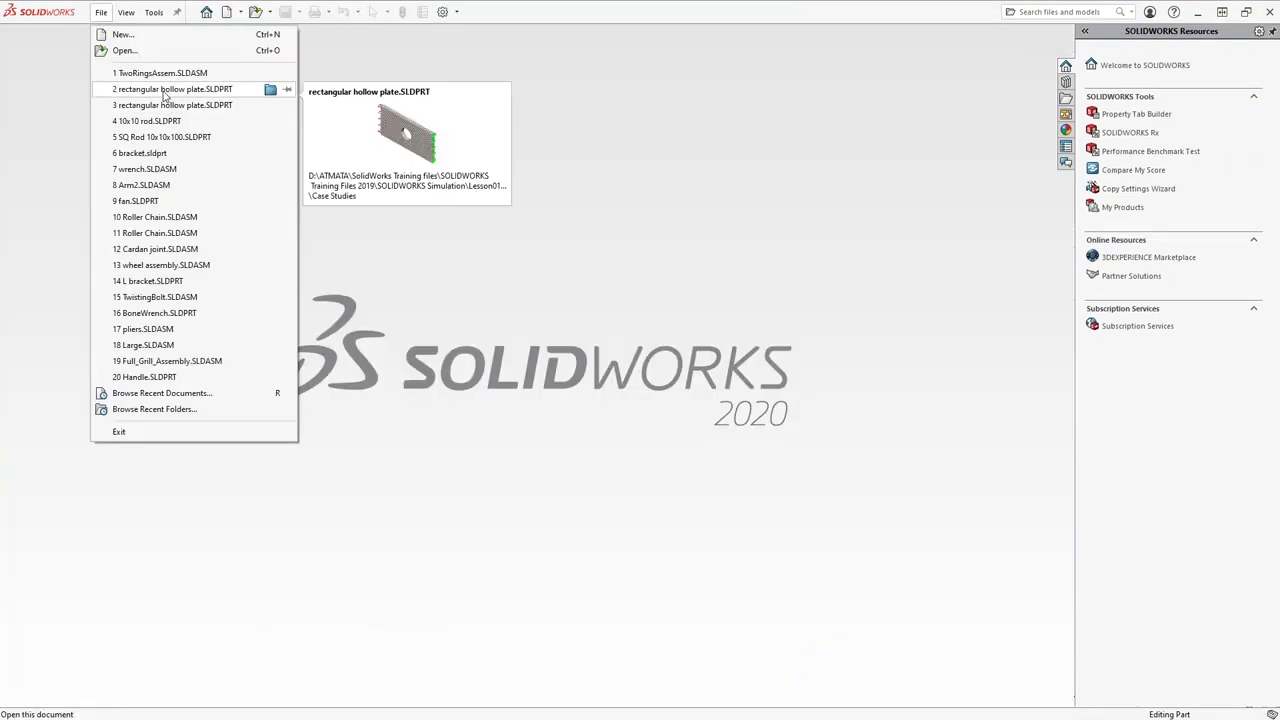
{"action": "left_click", "coordinate": [165, 90]}
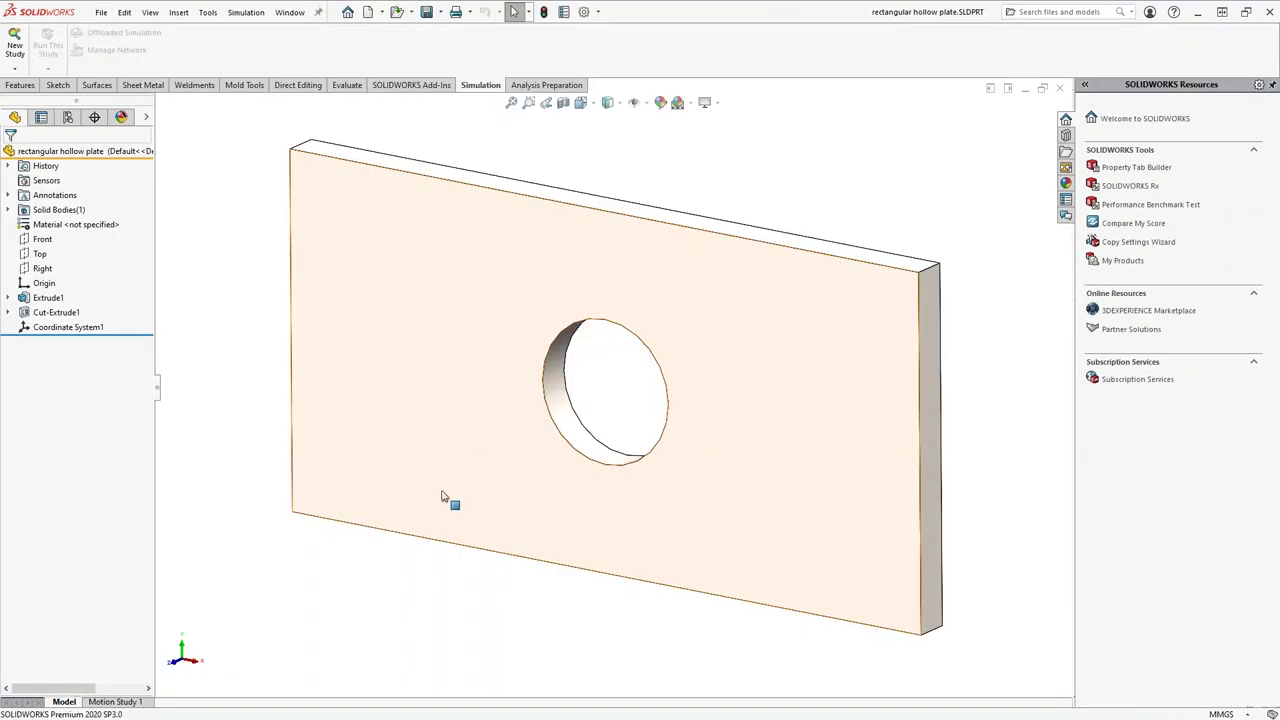
Show the dimensions of the plate's base extrusion for inspection and clear them again.
{"action": "middle_click_drag", "start_coordinate": [537, 506], "coordinate": [543, 477]}
{"action": "double_click", "coordinate": [495, 347]}
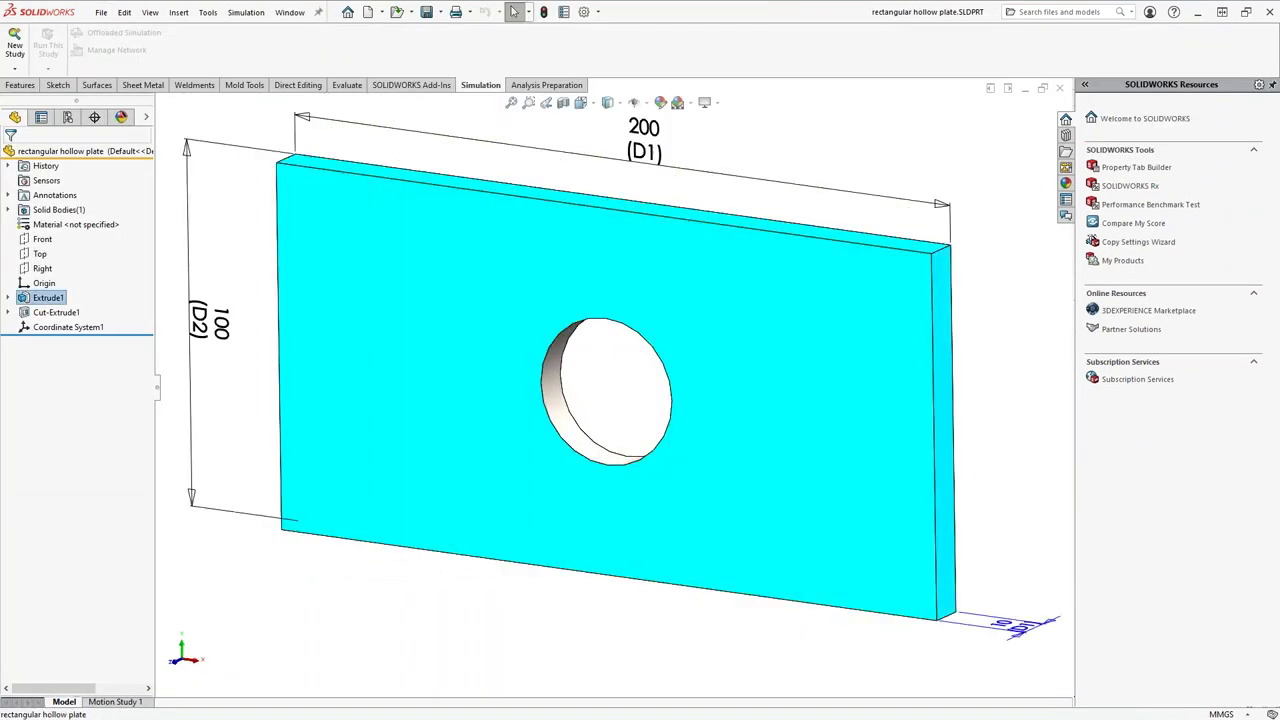
{"action": "scroll", "coordinate": [665, 421], "scroll_direction": "up", "scroll_amount": 2}
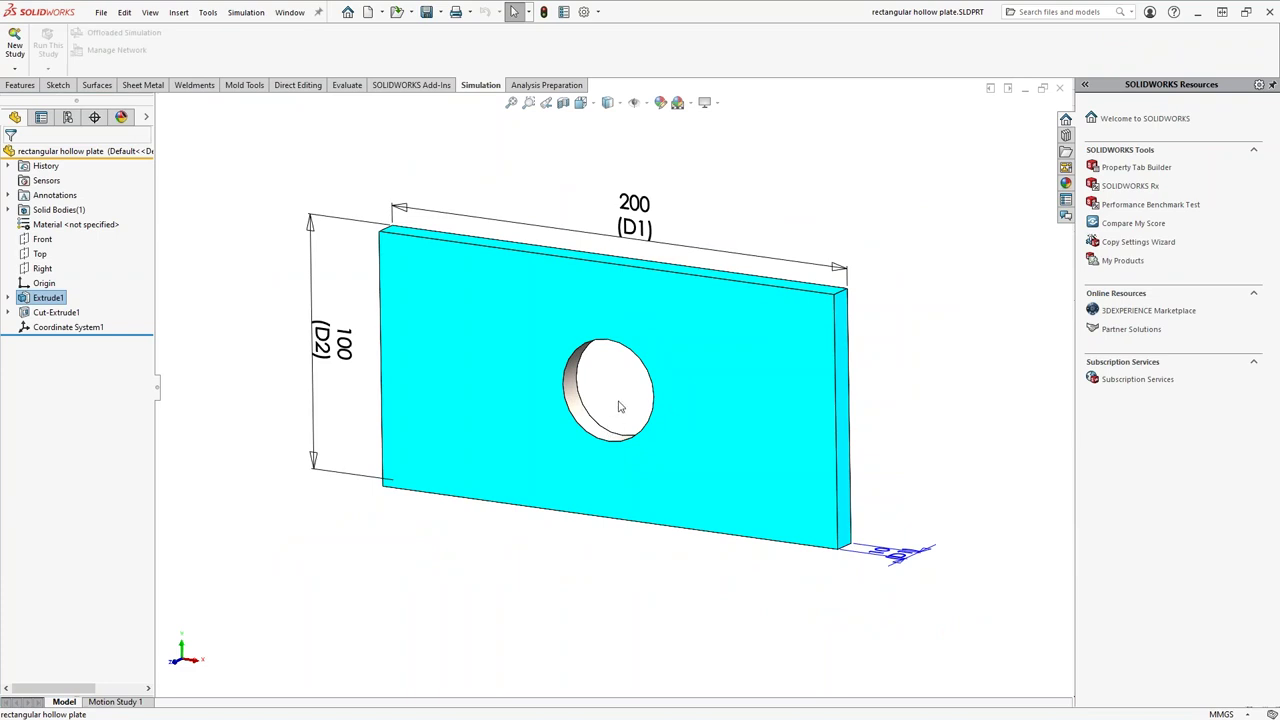
{"action": "mouse_move", "coordinate": [620, 400]}
{"action": "middle_mouse_down"}
{"action": "mouse_move", "coordinate": [619, 427]}
{"action": "mouse_move", "coordinate": [619, 409]}
{"action": "middle_mouse_up"}
{"action": "left_click", "coordinate": [619, 408]}
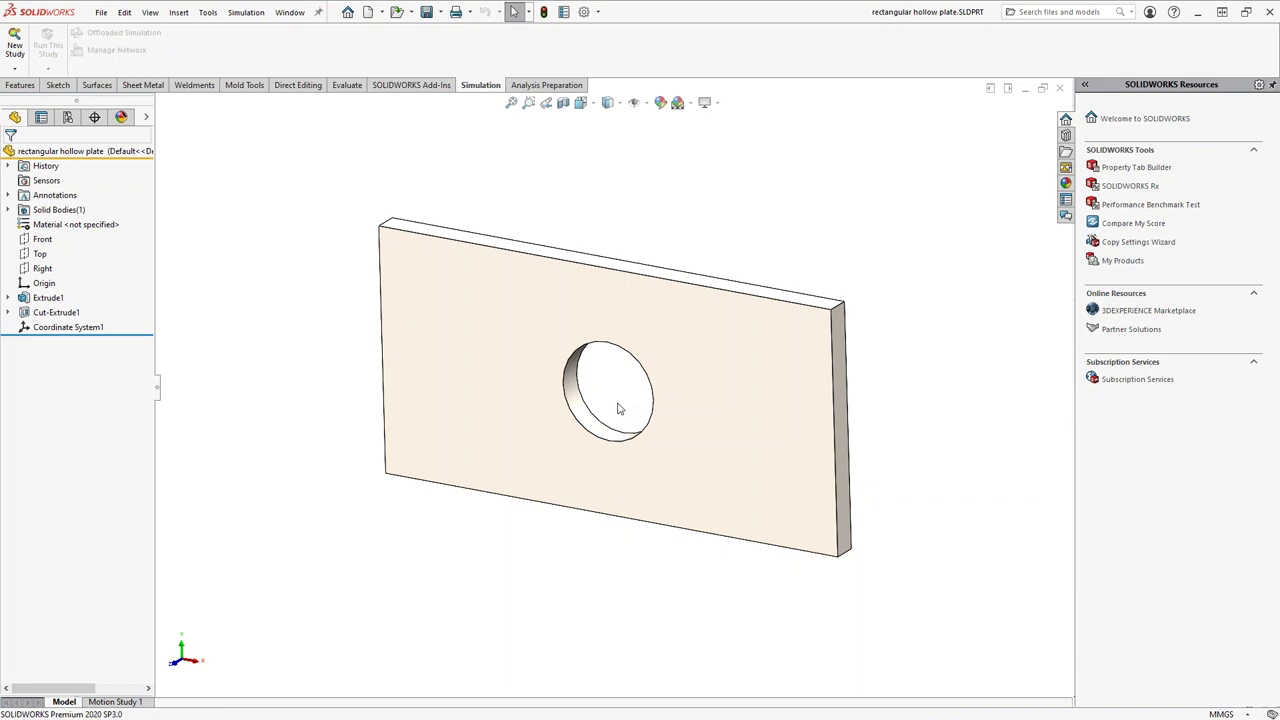
Create a new static study named Coarse Mesh for the rectangular hollow plate.
{"action": "middle_click_drag", "start_coordinate": [266, 311], "coordinate": [280, 290]}
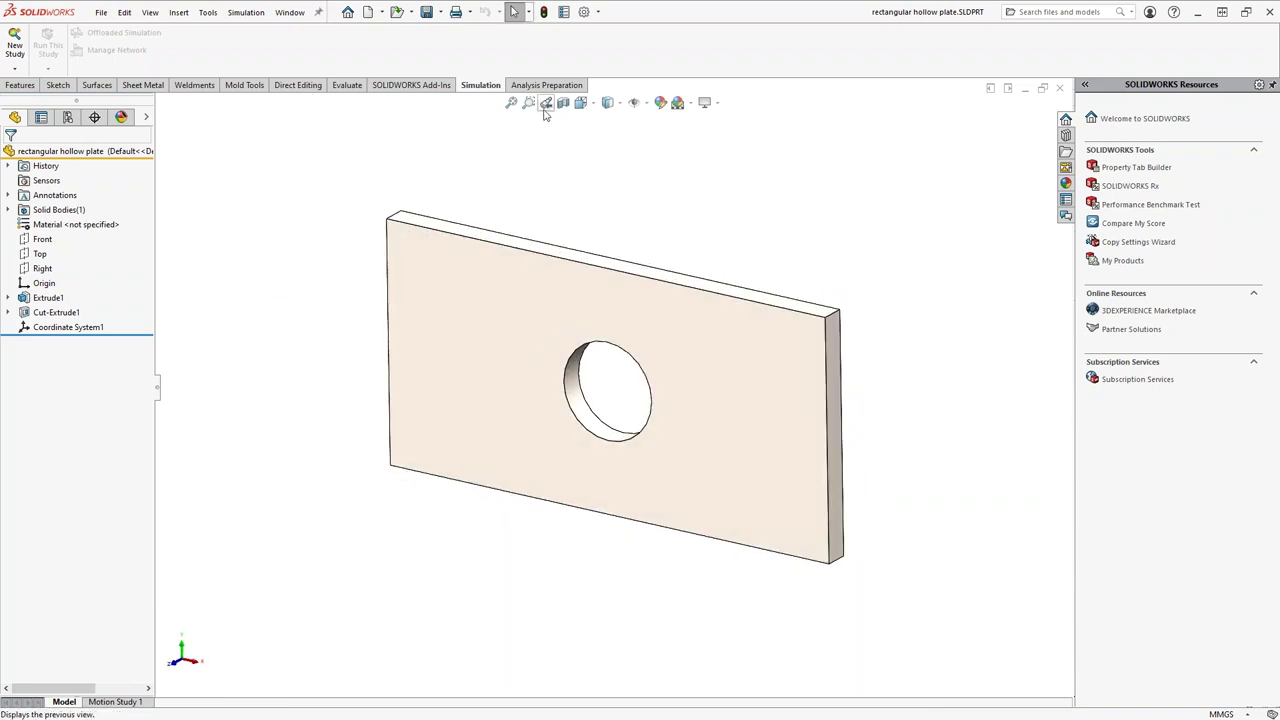
{"action": "left_click", "coordinate": [14, 68]}
{"action": "left_click", "coordinate": [40, 84]}
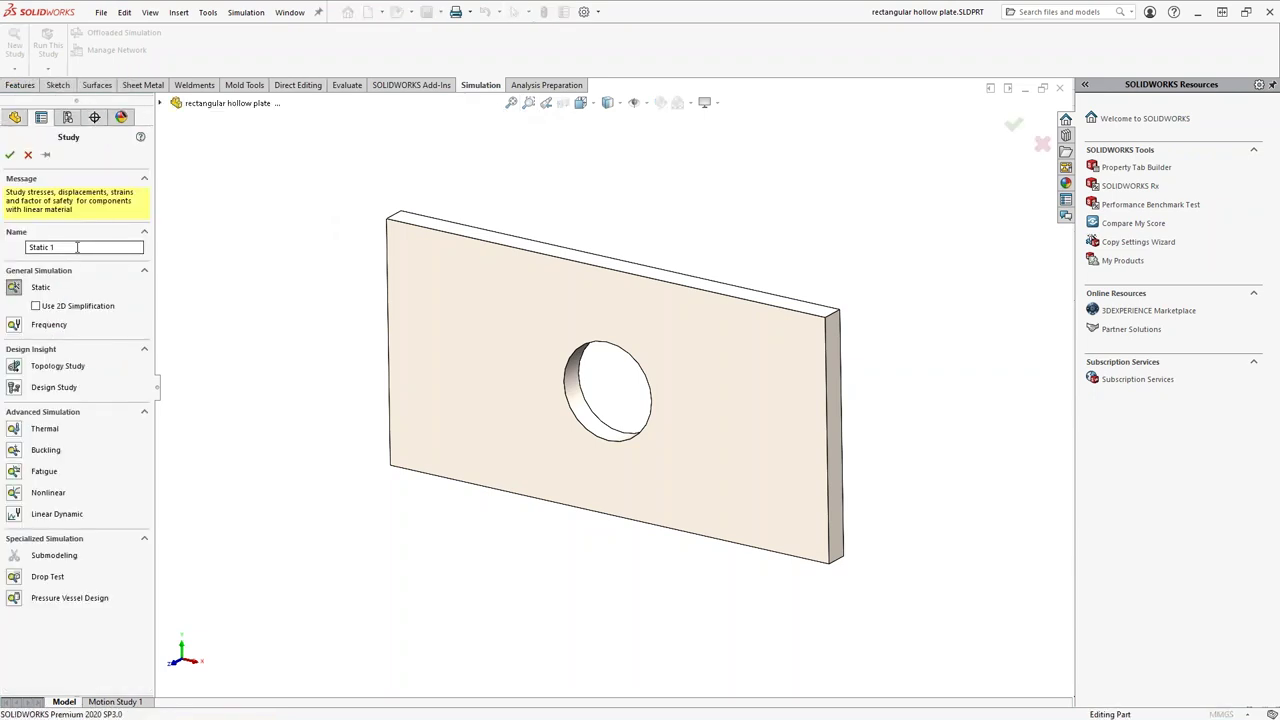
{"action": "left_click_drag", "start_coordinate": [100, 247], "coordinate": [11, 247]}
{"action": "type", "text": "Coarse Mesh"}
{"action": "left_click", "coordinate": [9, 154]}
Create a draft-quality solid mesh on the rectangular hollow plate using Standard mesh parameters at the default density.
{"action": "mouse_move", "coordinate": [304, 356]}
{"action": "middle_mouse_down"}
{"action": "mouse_move", "coordinate": [306, 414]}
{"action": "mouse_move", "coordinate": [311, 377]}
{"action": "mouse_move", "coordinate": [316, 392]}
{"action": "middle_mouse_up"}
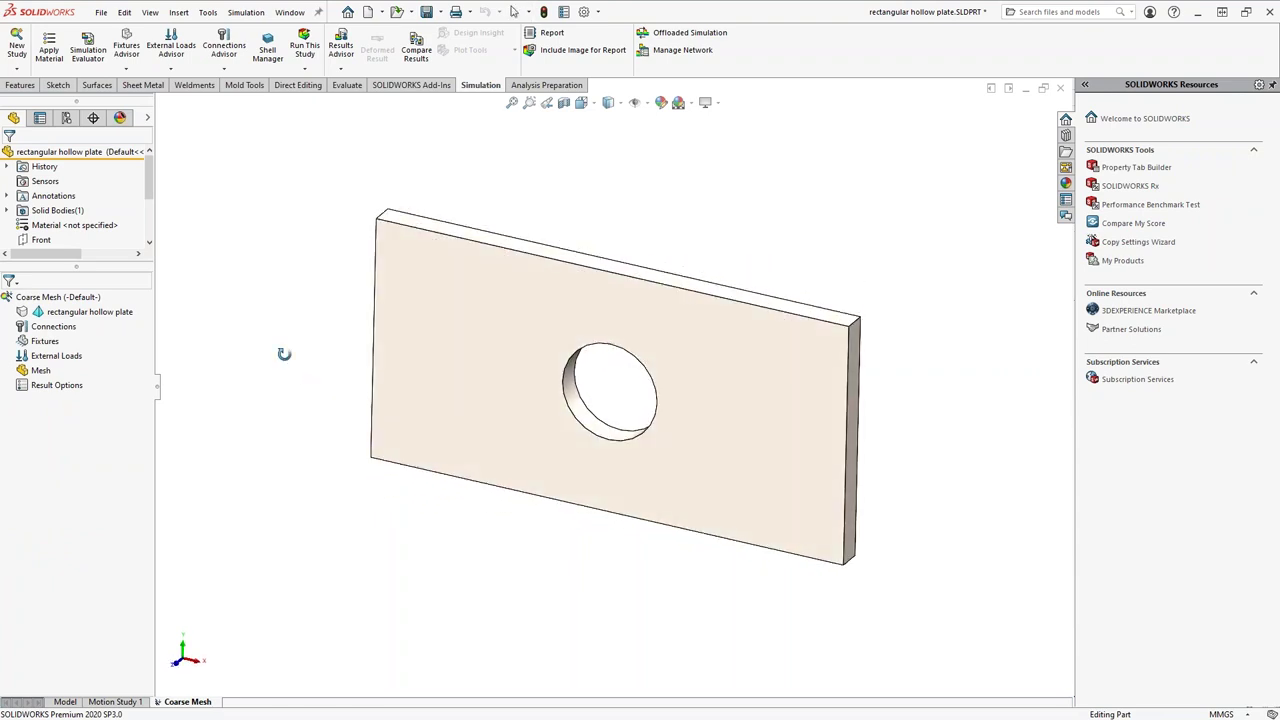
{"action": "scroll", "coordinate": [620, 403], "scroll_direction": "down", "scroll_amount": 2}
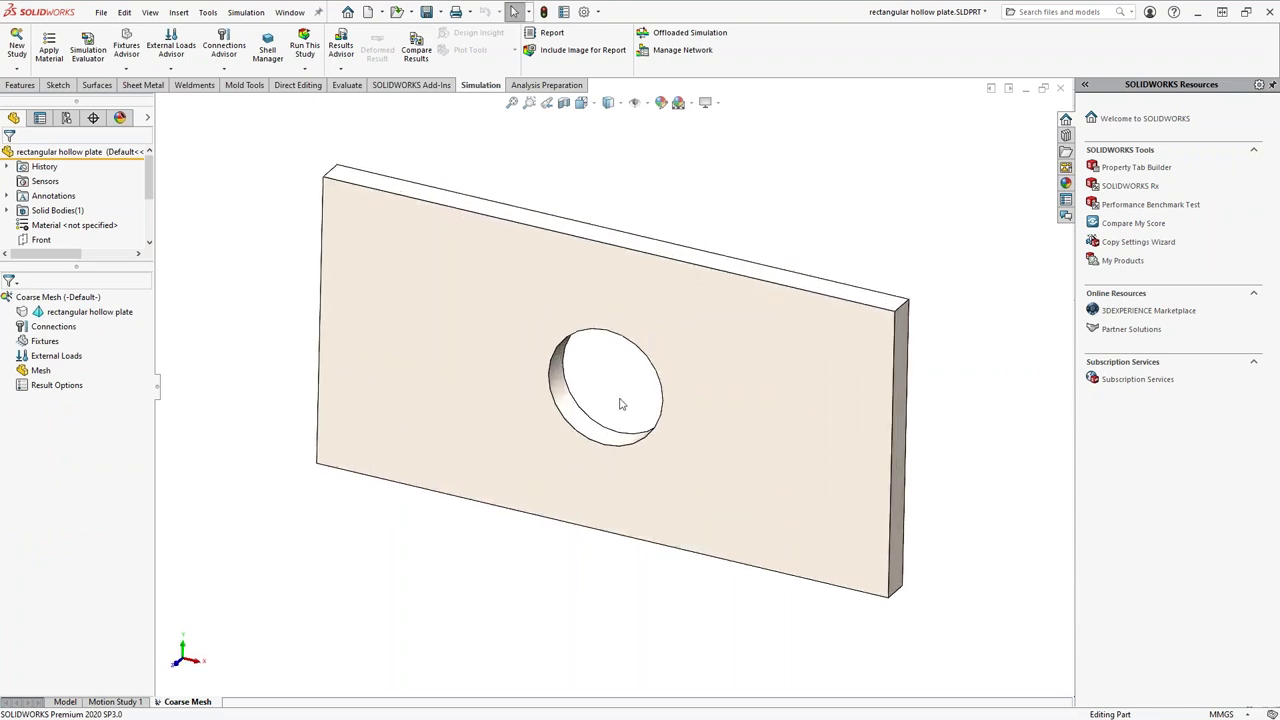
{"action": "scroll", "coordinate": [620, 403], "scroll_direction": "up", "scroll_amount": 1}
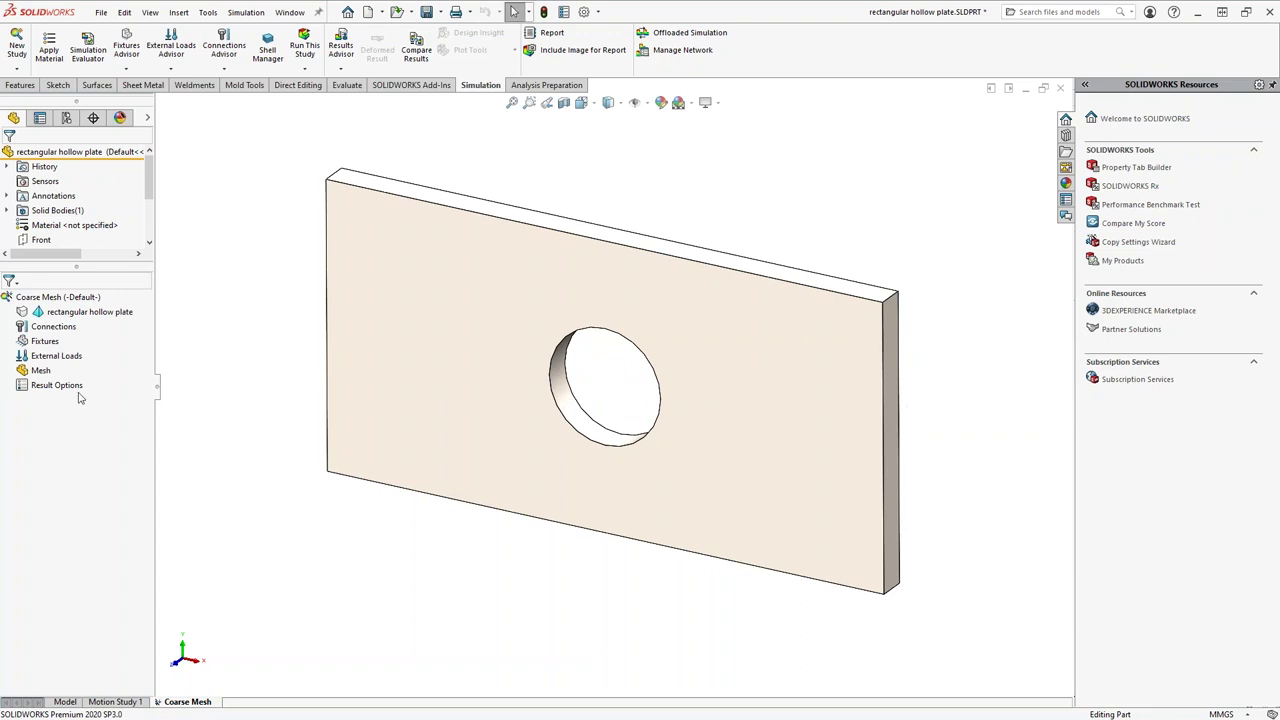
{"action": "right_click", "coordinate": [40, 370]}
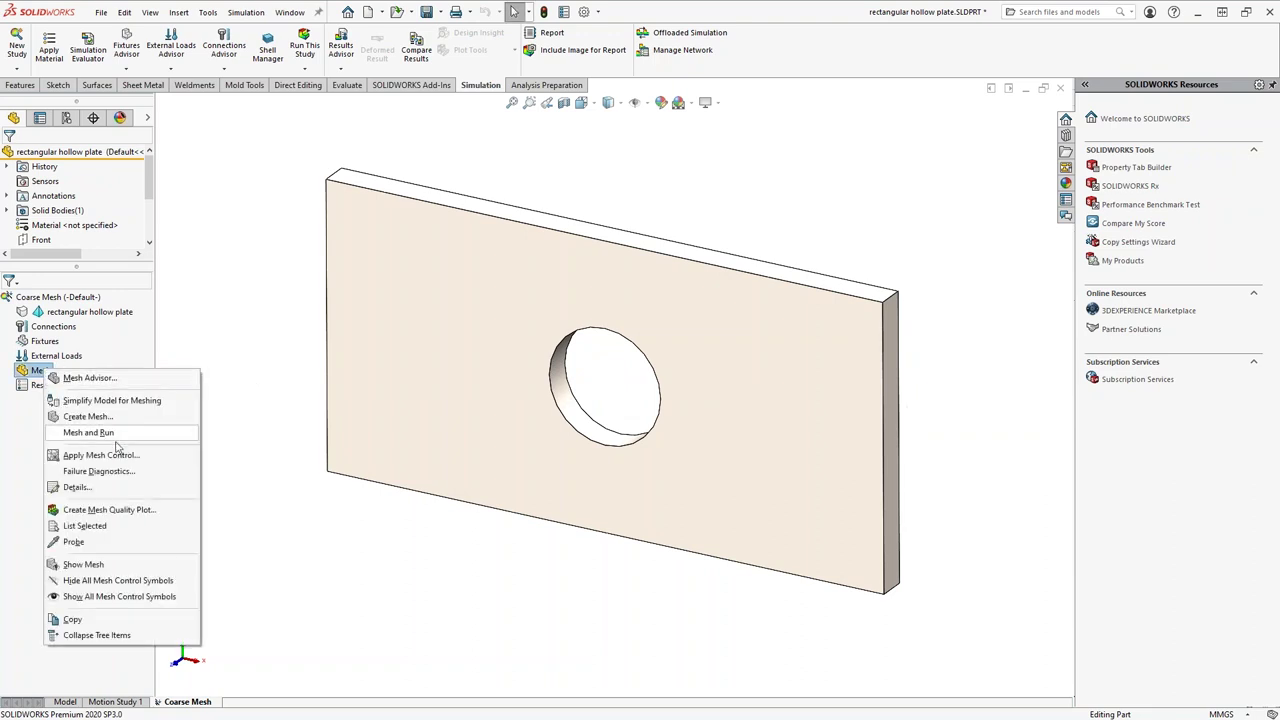
{"action": "left_click", "coordinate": [90, 416]}
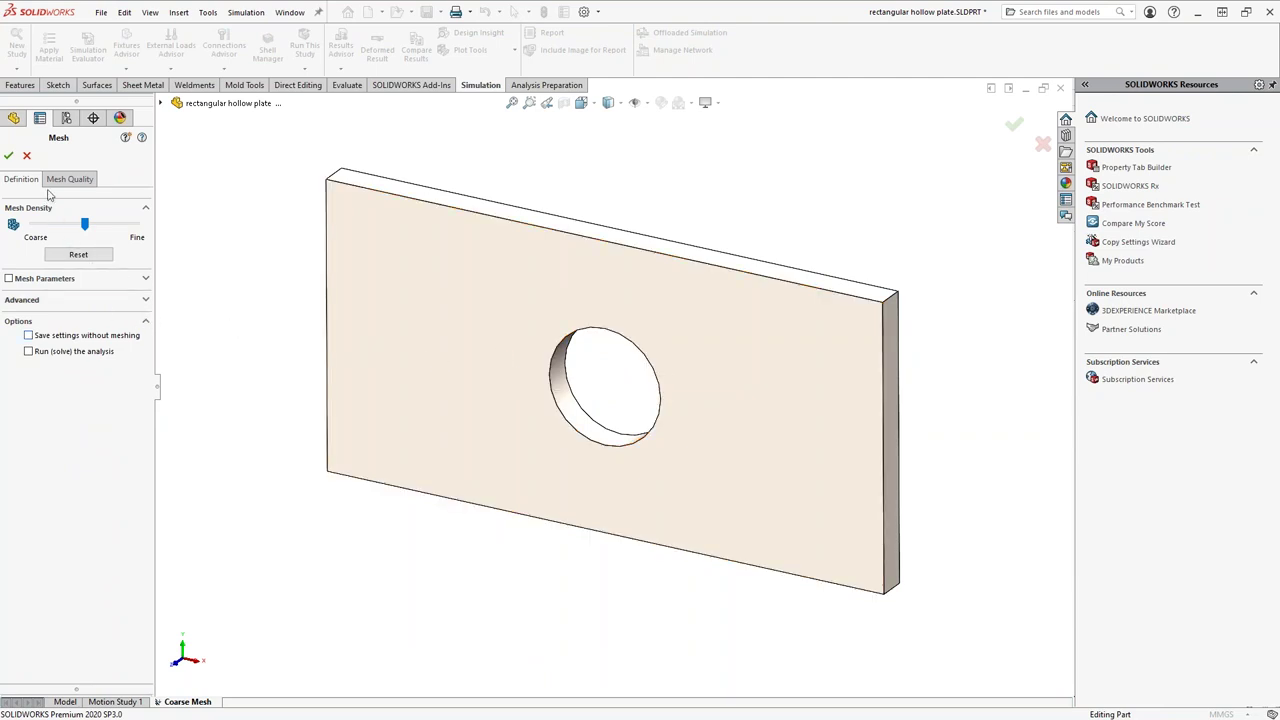
{"action": "left_click", "coordinate": [58, 182]}
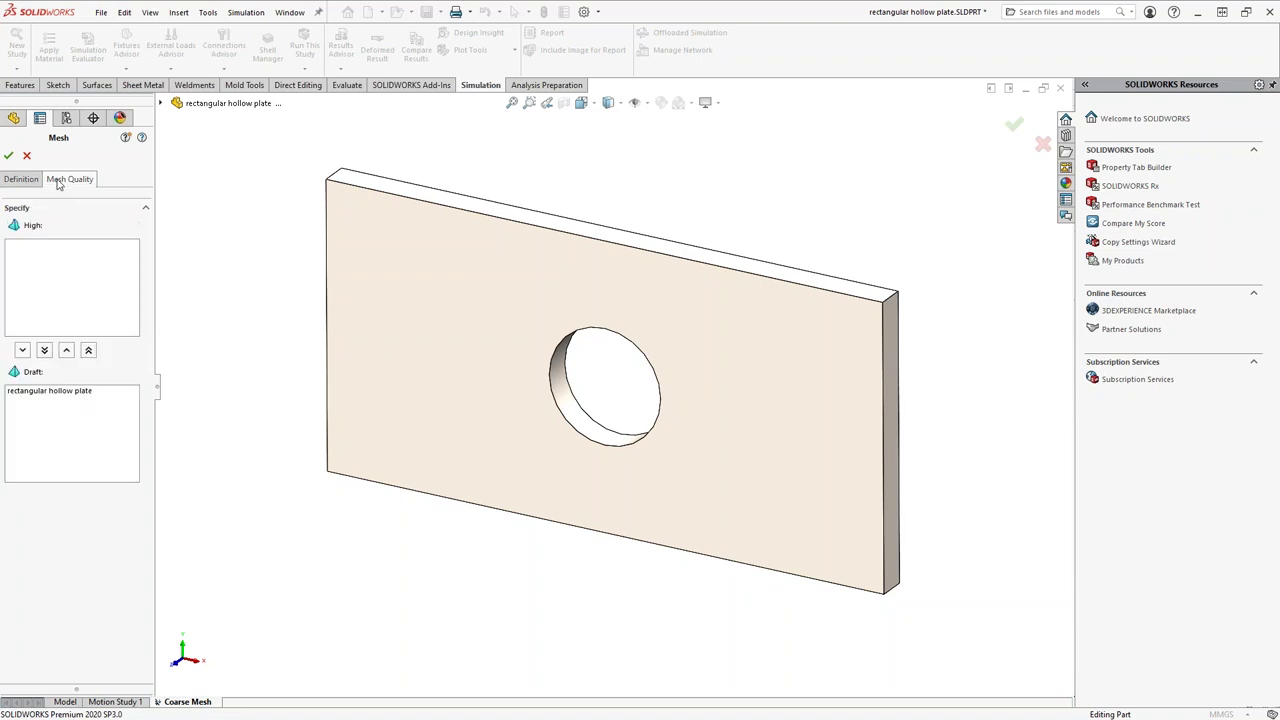
{"action": "left_click", "coordinate": [28, 182]}
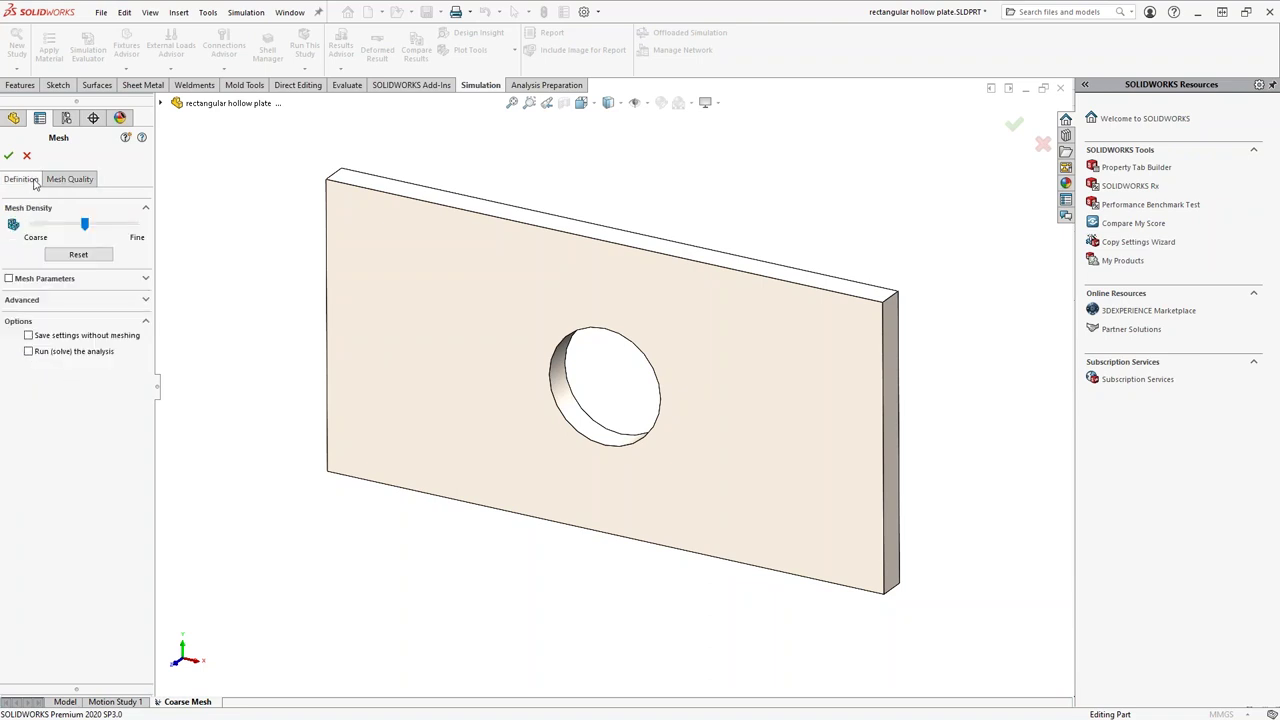
{"action": "left_click", "coordinate": [52, 183]}
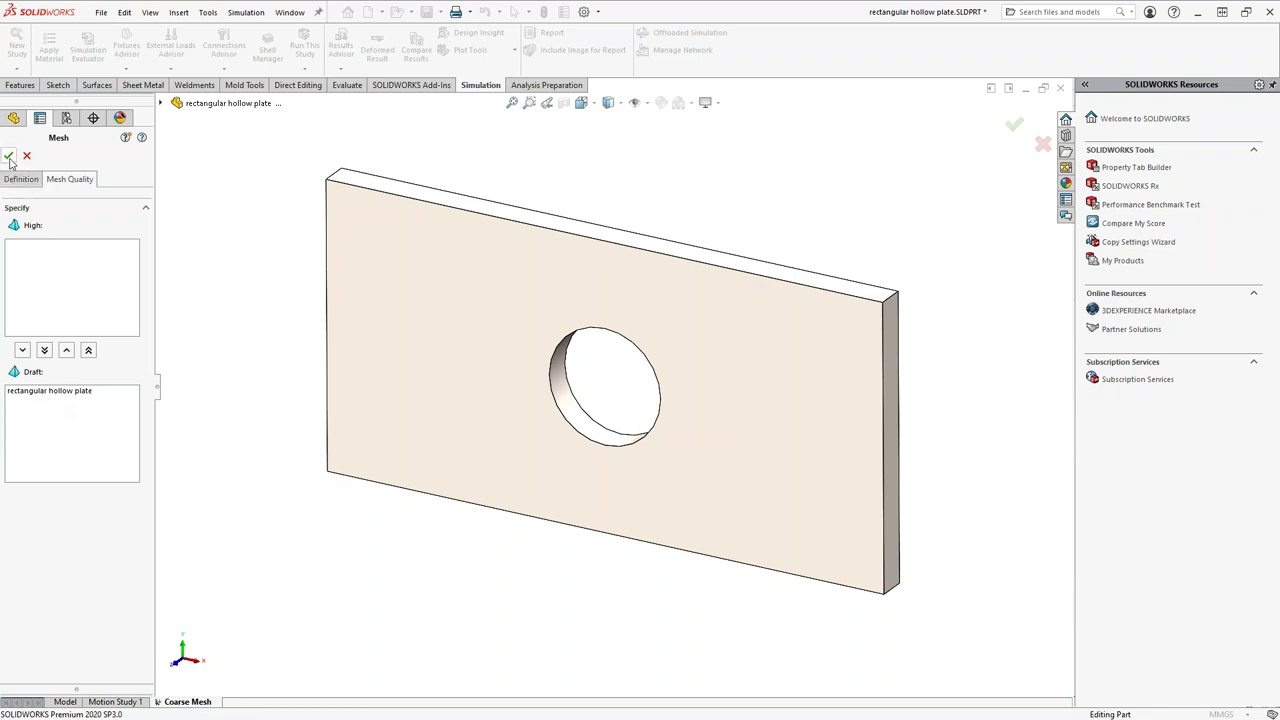
{"action": "left_click", "coordinate": [33, 182]}
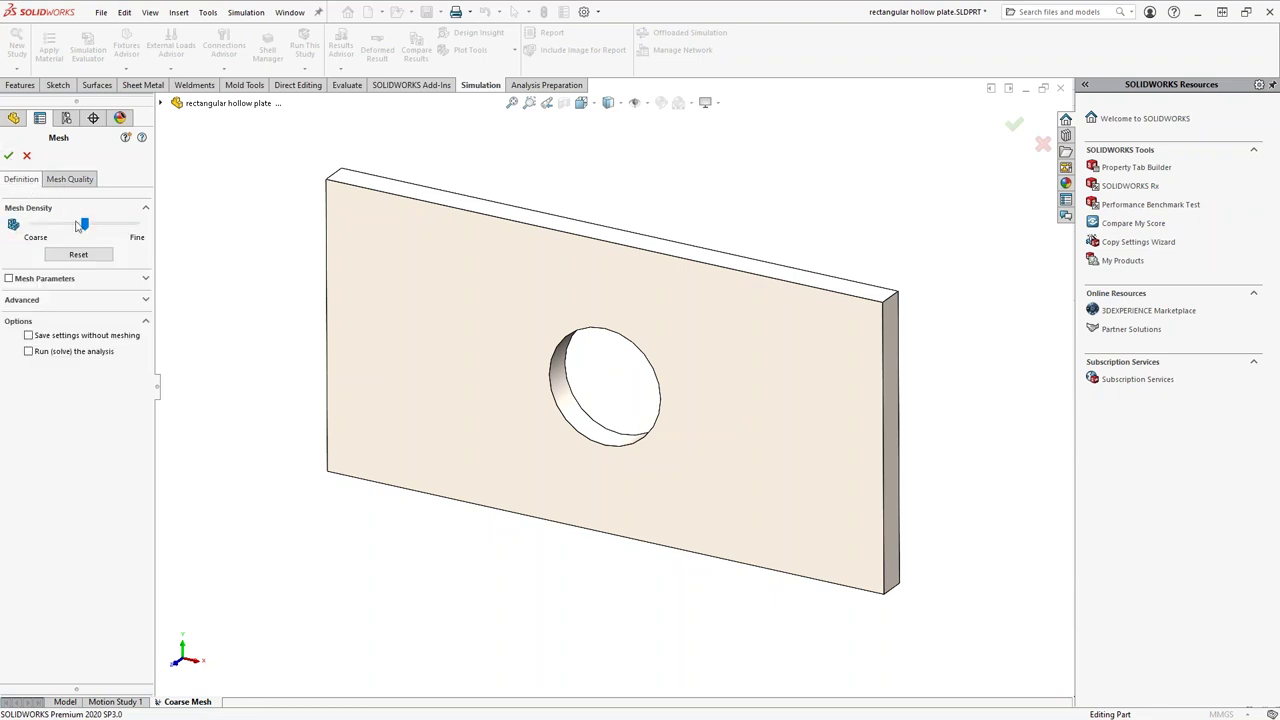
{"action": "left_click", "coordinate": [9, 278]}
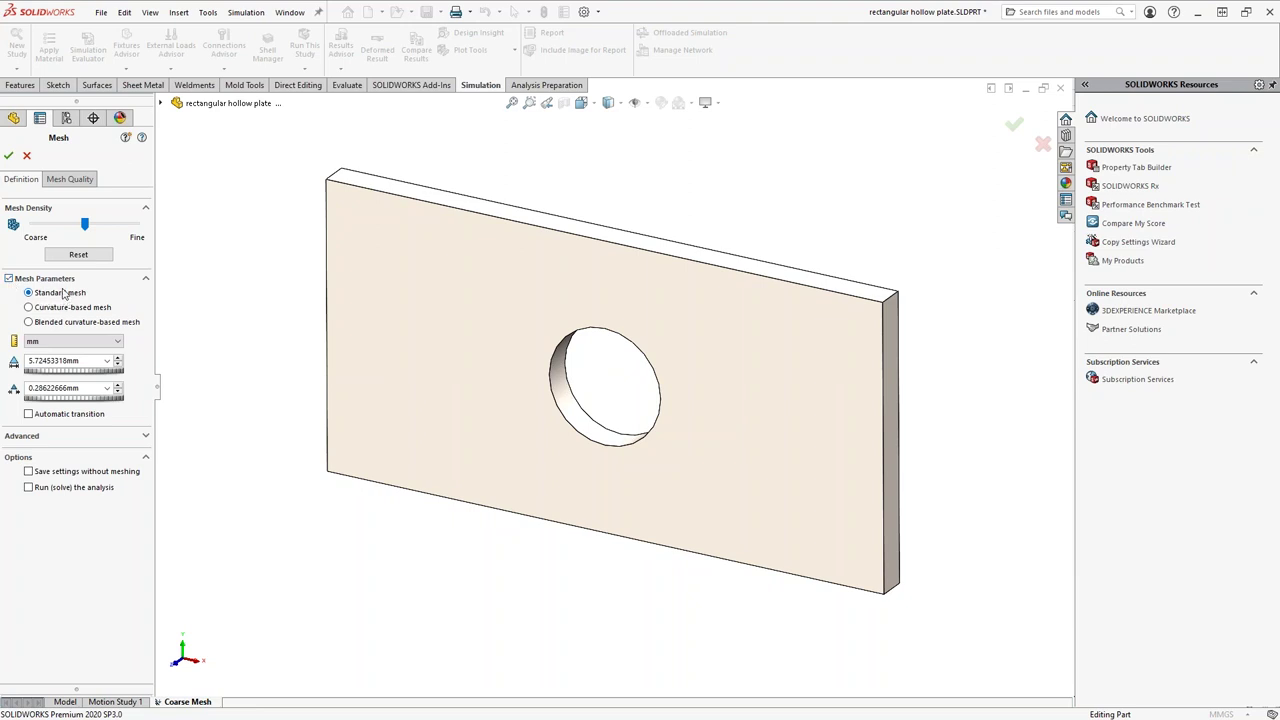
{"action": "left_click", "coordinate": [63, 180]}
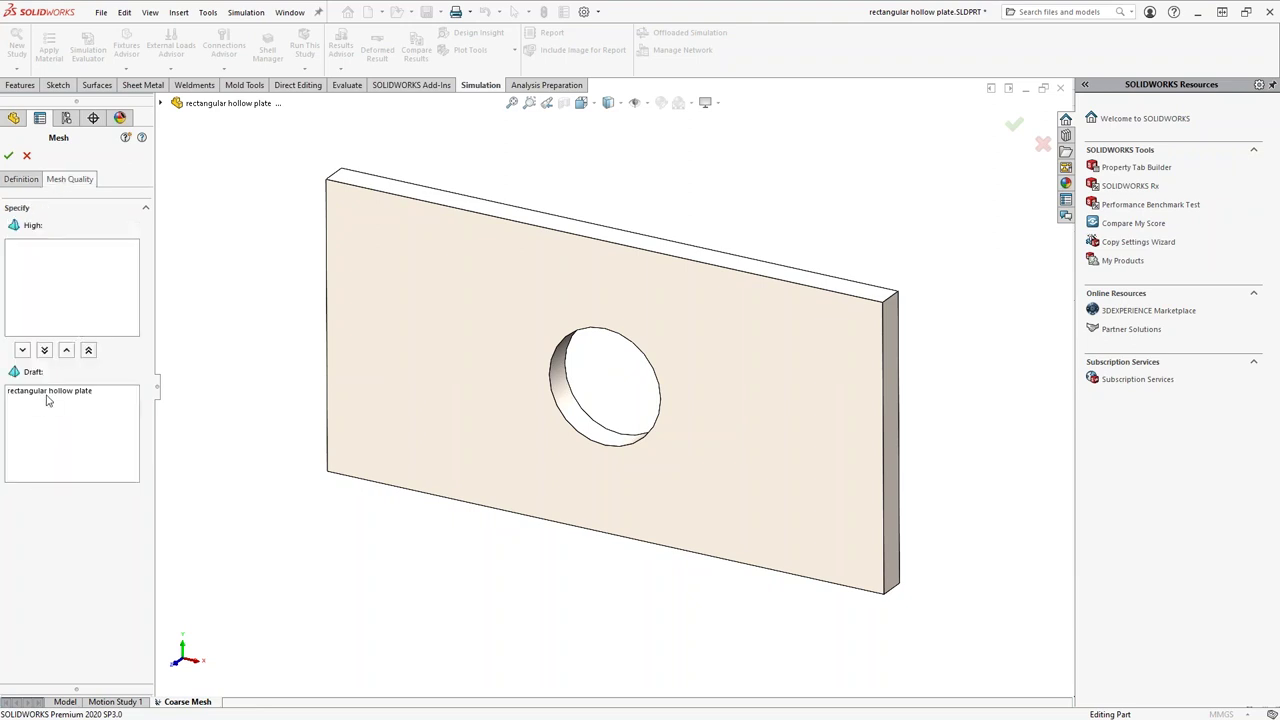
{"action": "left_click", "coordinate": [27, 155]}
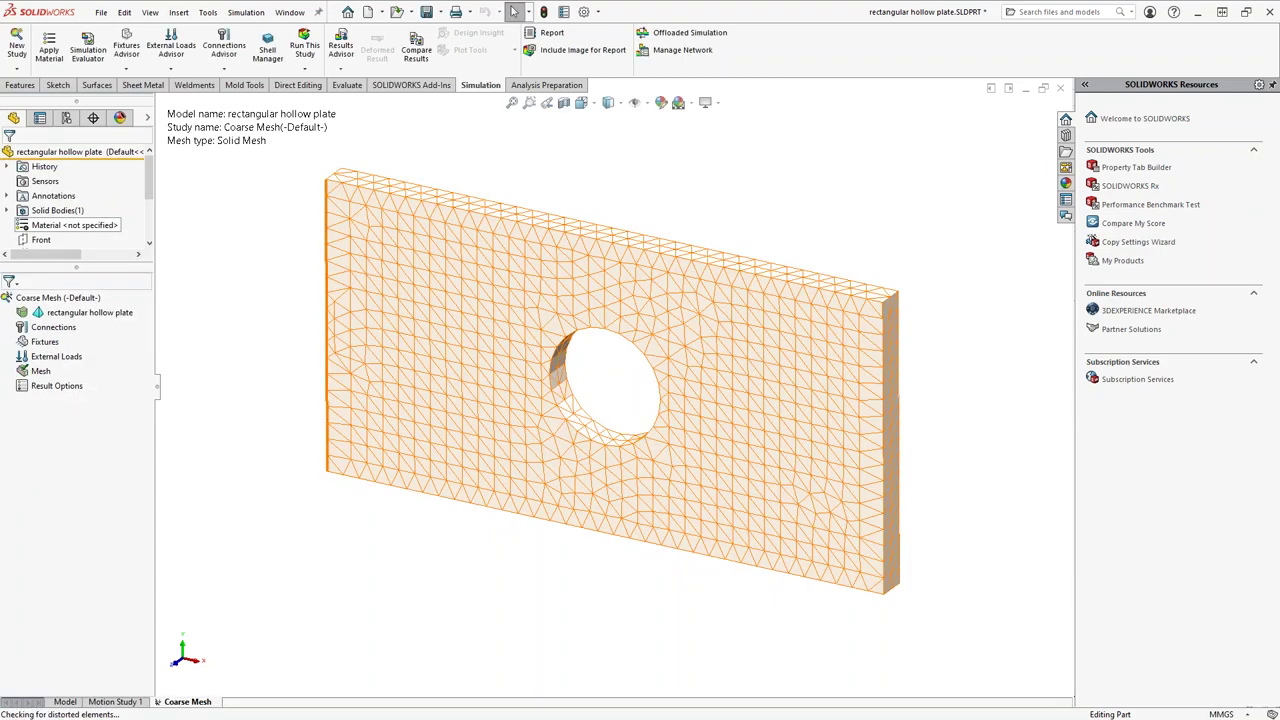
Examine how the draft-quality elements follow the curved wall of the plate's hole.
{"action": "scroll", "coordinate": [607, 418], "scroll_direction": "down", "scroll_amount": 5}
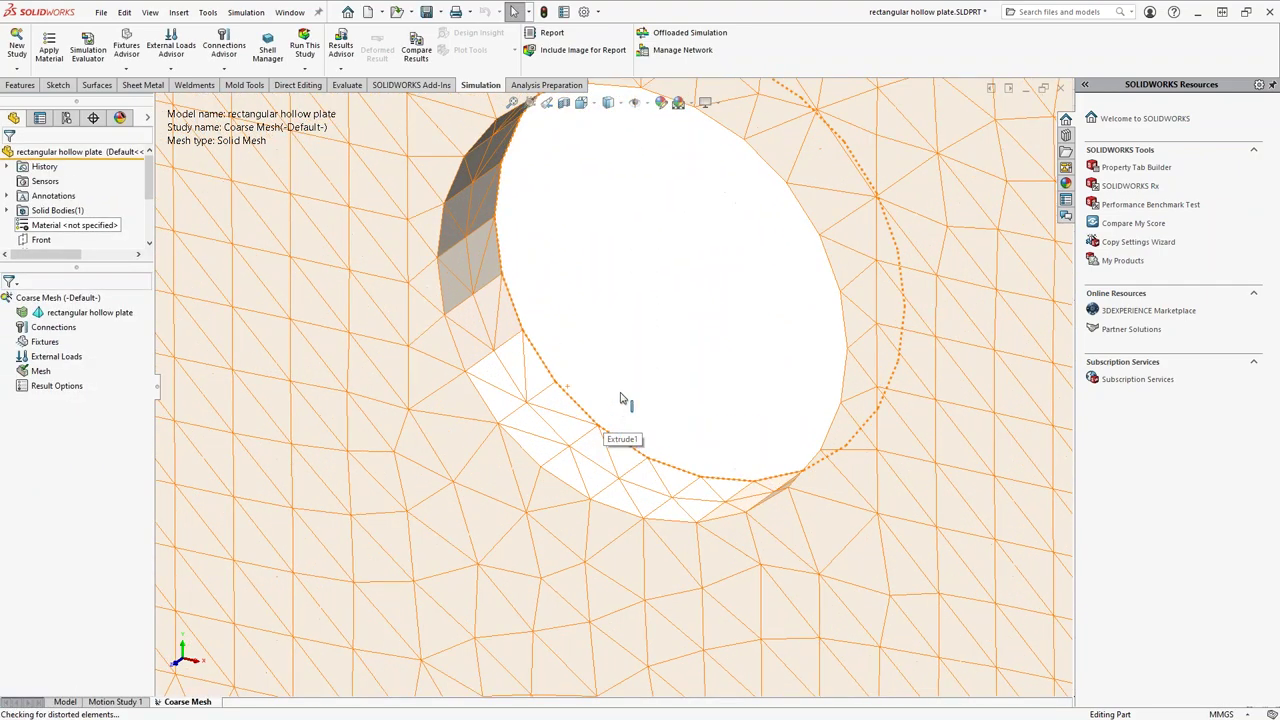
{"action": "scroll", "coordinate": [579, 407], "scroll_direction": "down", "scroll_amount": 5}
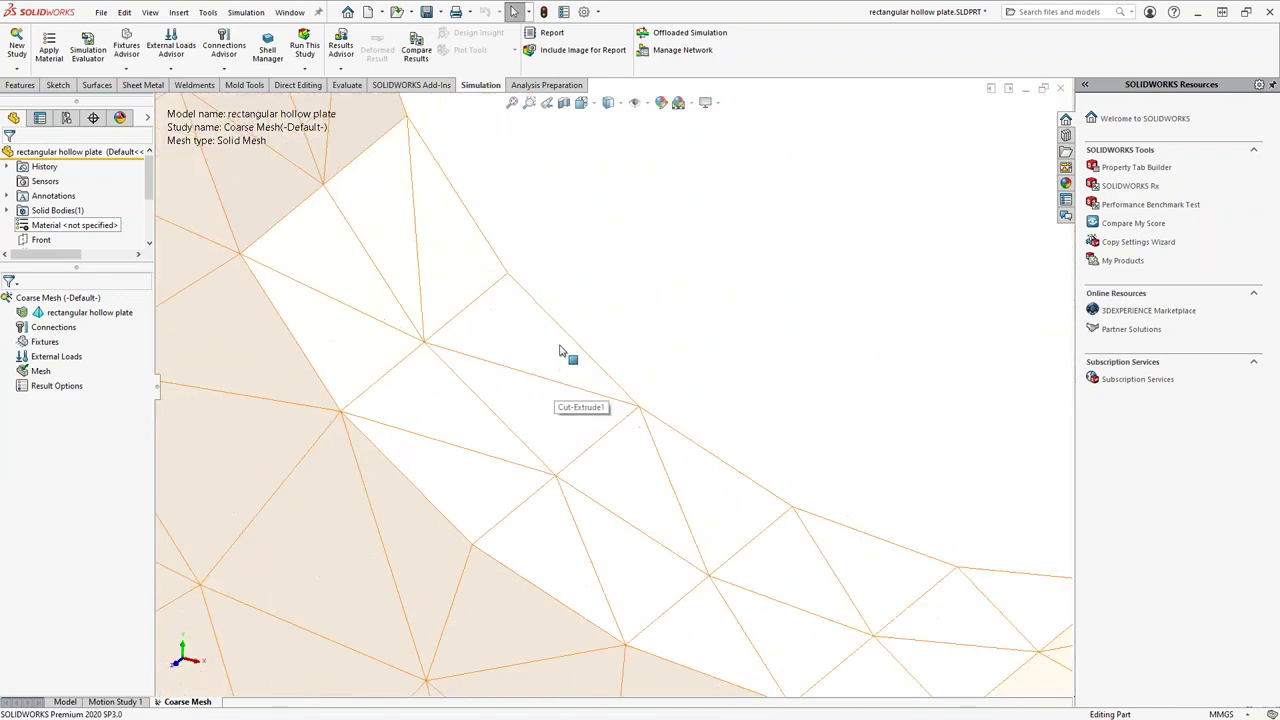
{"action": "middle_click_drag", "start_coordinate": [540, 355], "coordinate": [609, 320]}
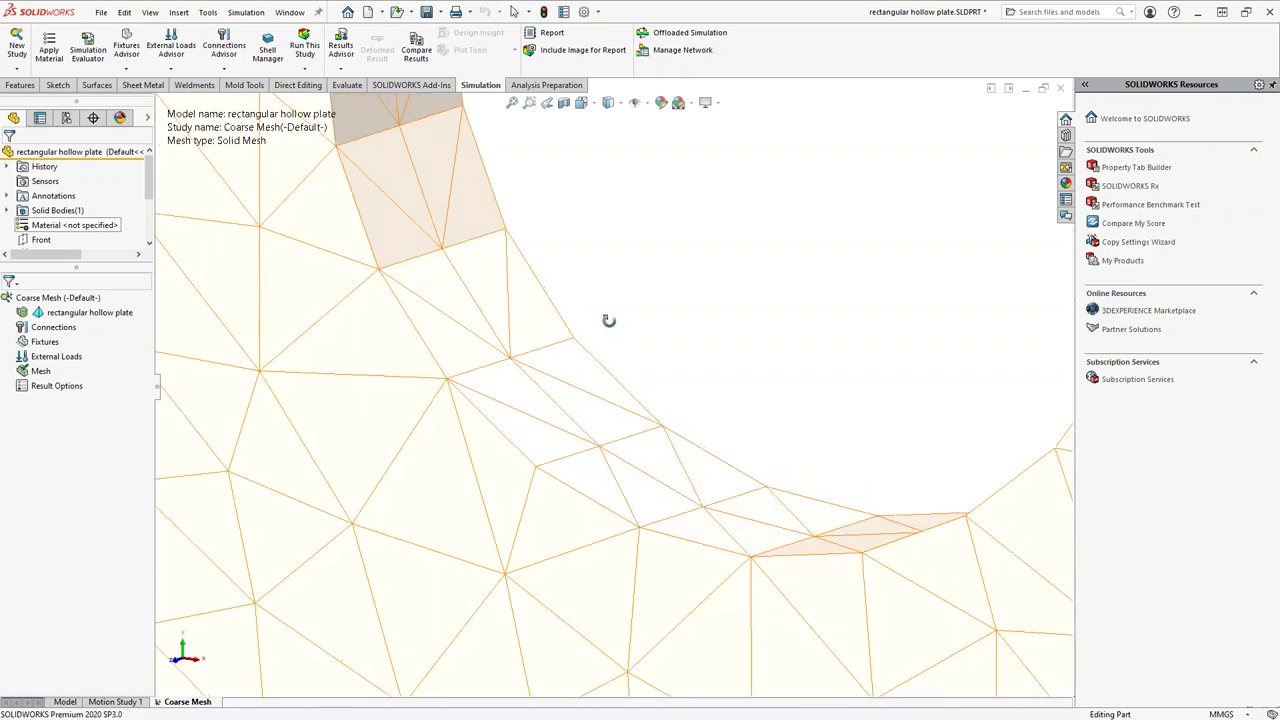
{"action": "middle_click_drag", "start_coordinate": [611, 371], "coordinate": [640, 380]}
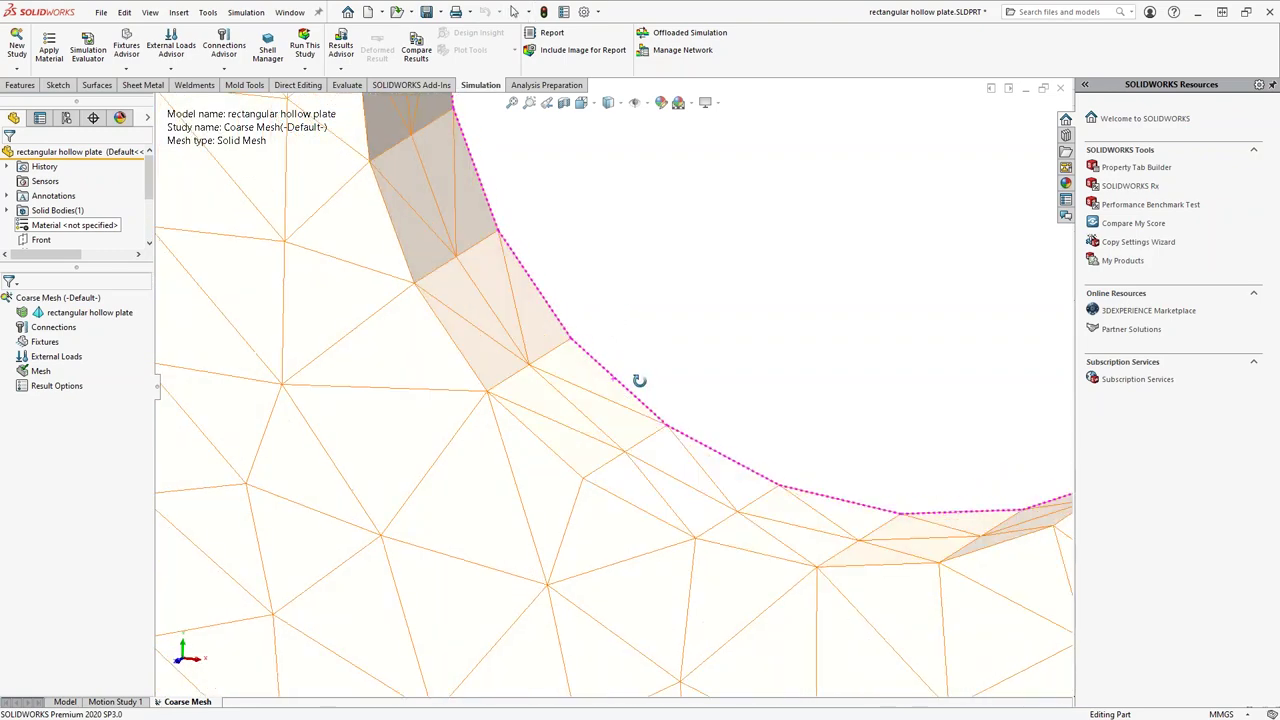
{"action": "mouse_move", "coordinate": [567, 357]}
{"action": "middle_mouse_down"}
{"action": "mouse_move", "coordinate": [700, 366]}
{"action": "mouse_move", "coordinate": [654, 345]}
{"action": "middle_mouse_up"}
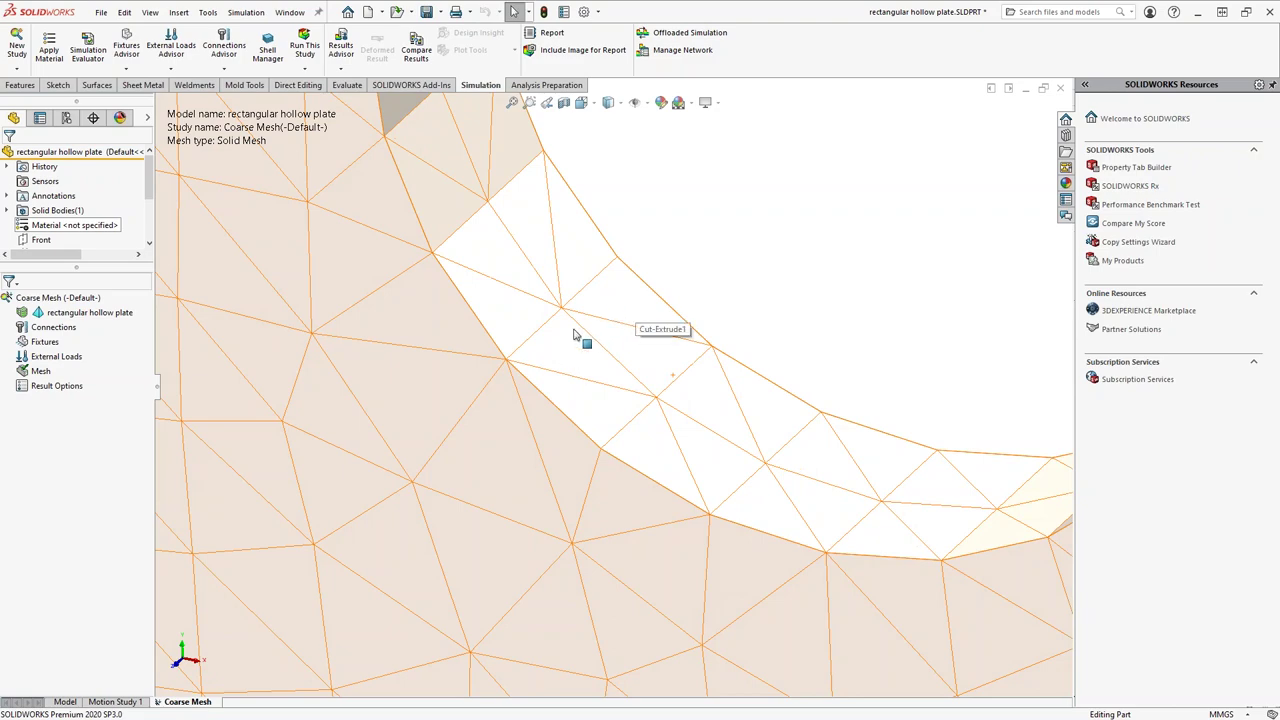
{"action": "middle_click_drag", "start_coordinate": [688, 346], "coordinate": [663, 383]}
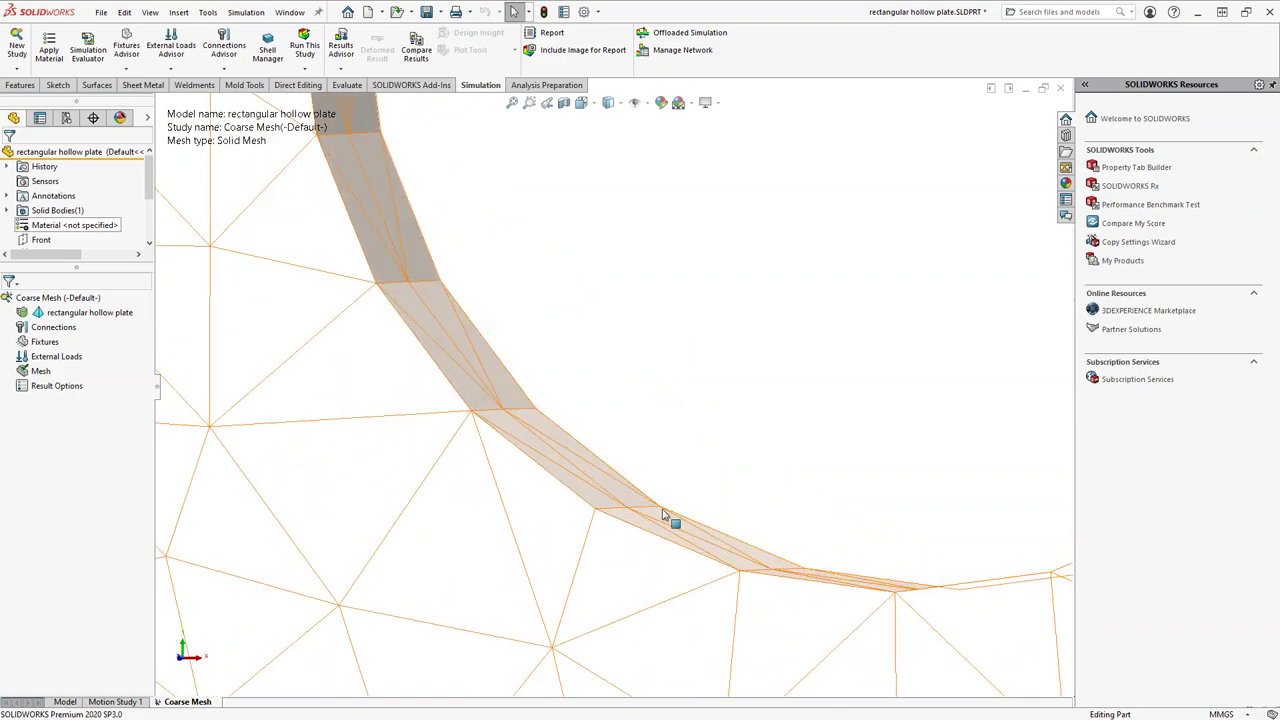
{"action": "key", "text": "ctrl+1"}
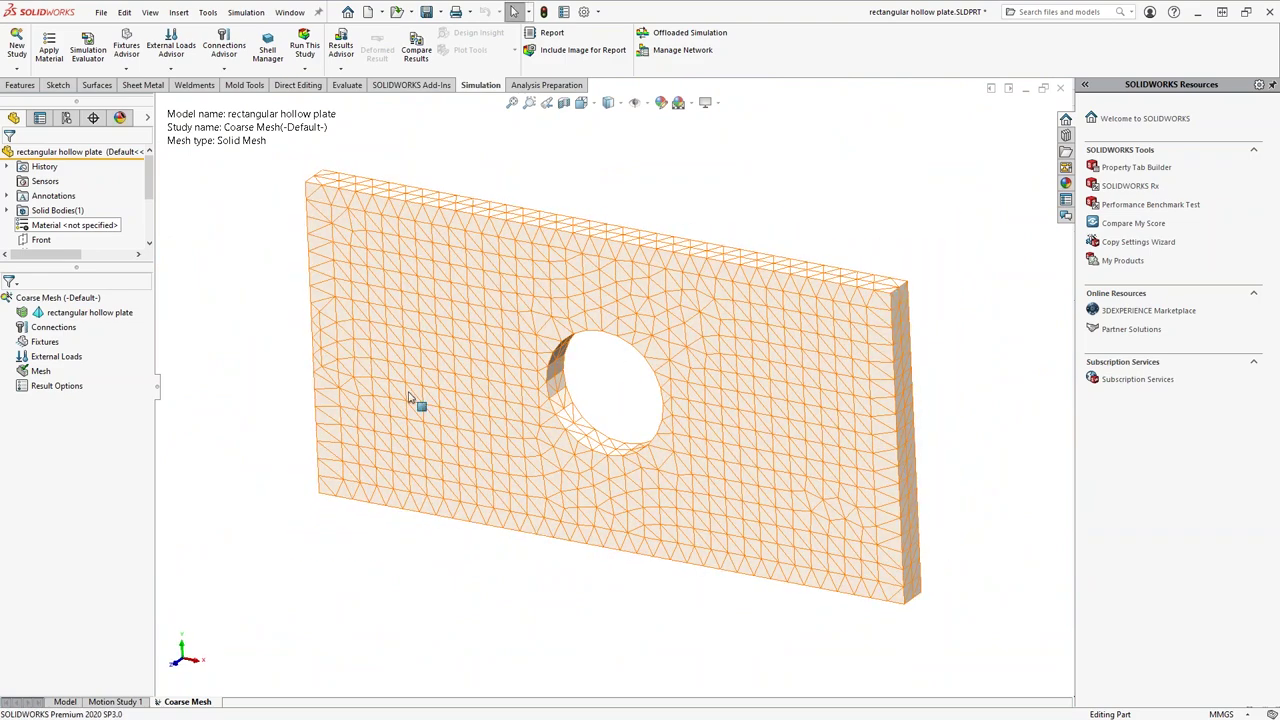
Review the Mesh Details of the Coarse Mesh study in an enlarged window, including node and element totals, and close it.
{"action": "right_click", "coordinate": [45, 372]}
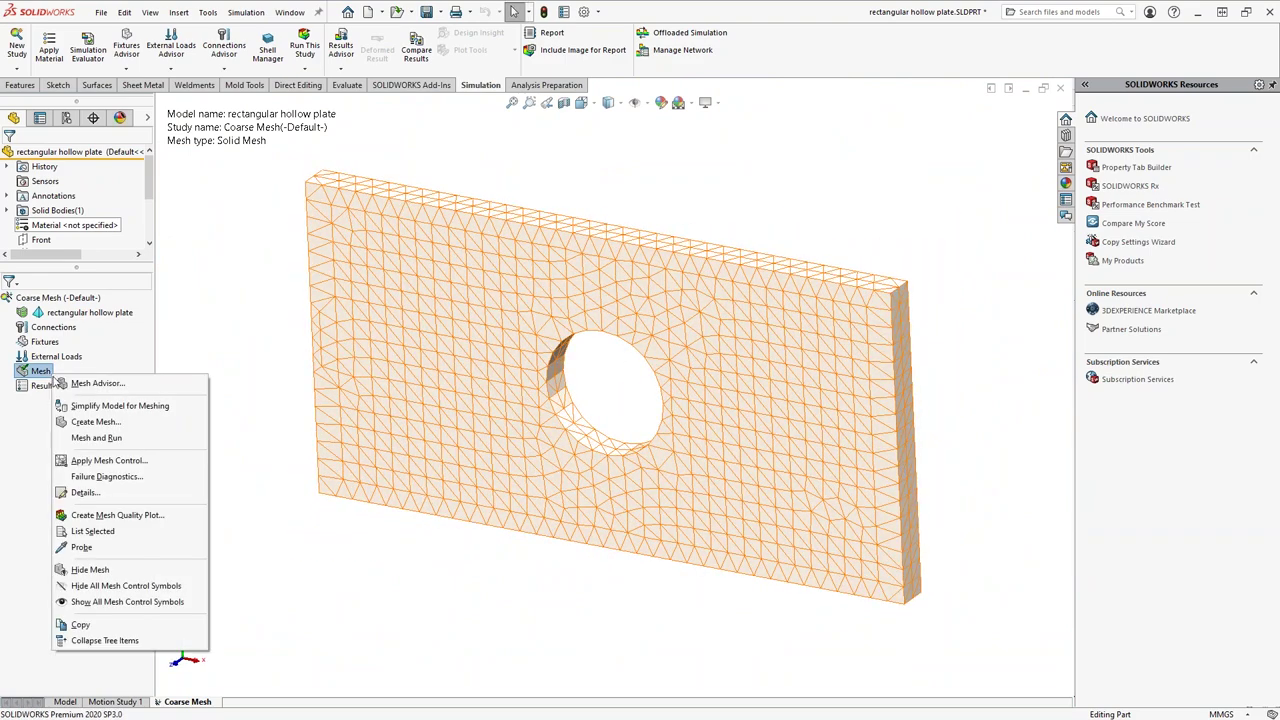
{"action": "left_click", "coordinate": [85, 492]}
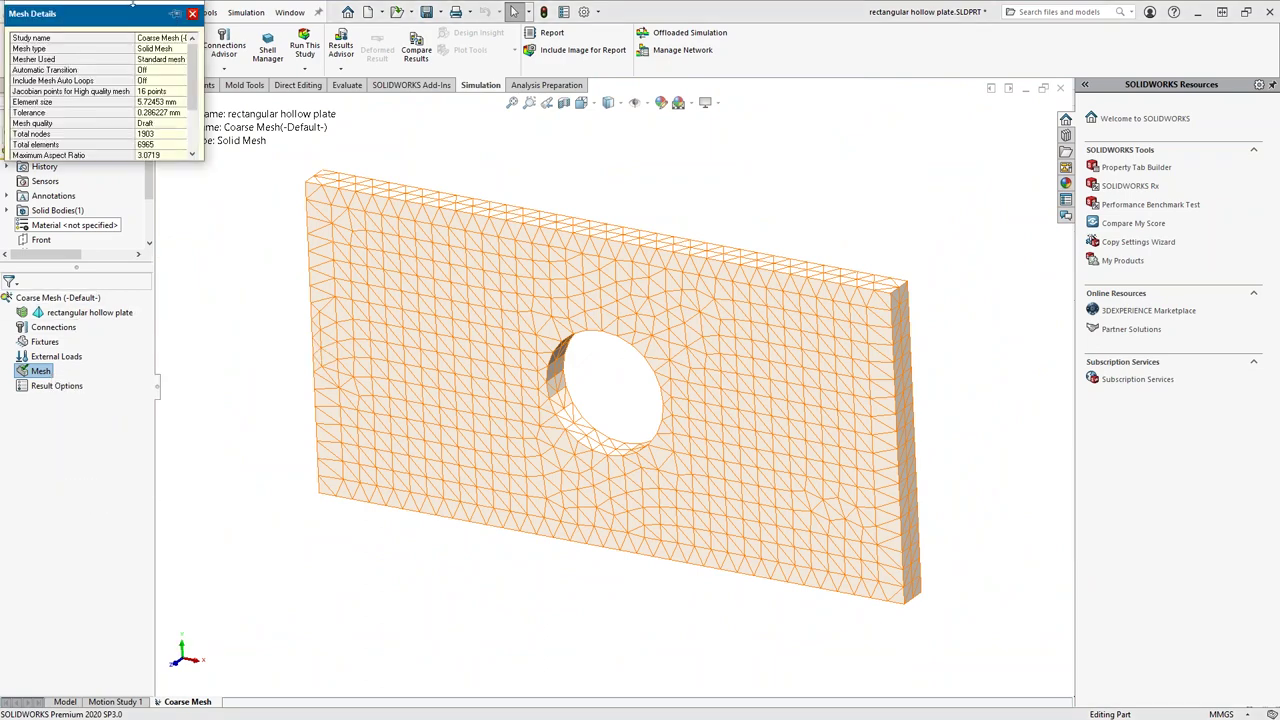
{"action": "left_click_drag", "start_coordinate": [106, 20], "coordinate": [703, 150]}
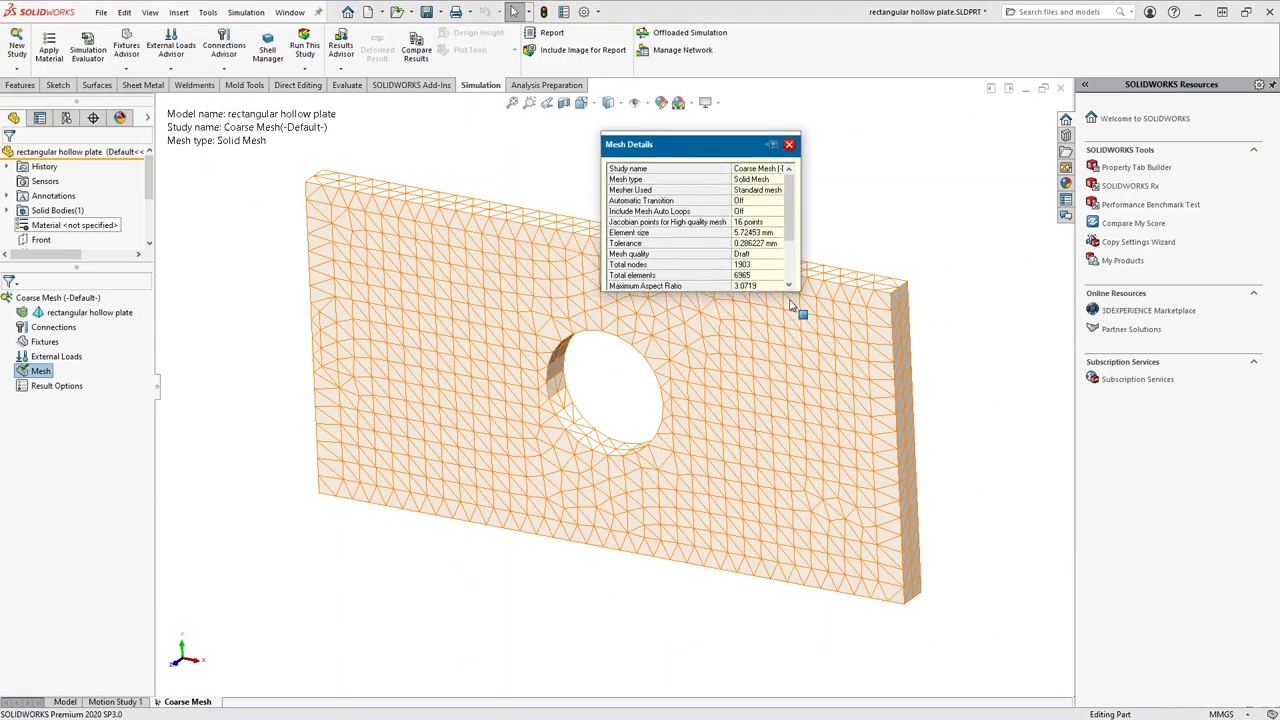
{"action": "left_click_drag", "start_coordinate": [801, 294], "coordinate": [903, 341]}
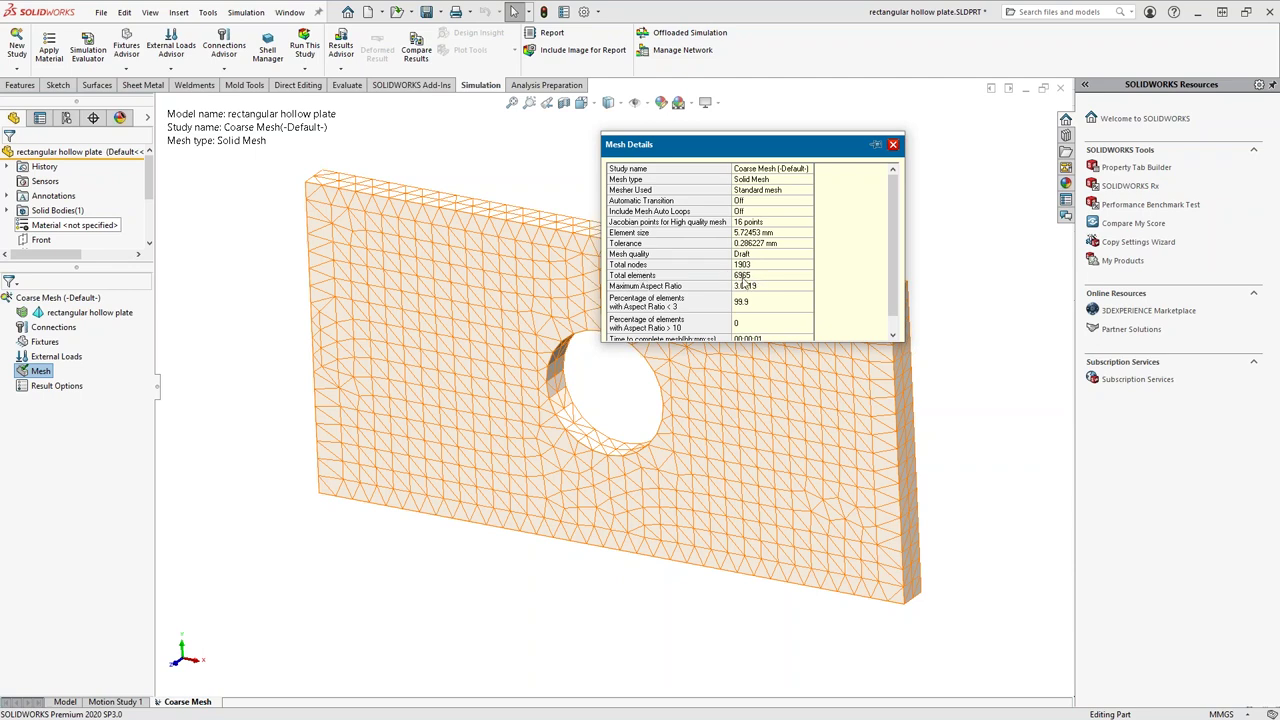
{"action": "left_click", "coordinate": [893, 145]}
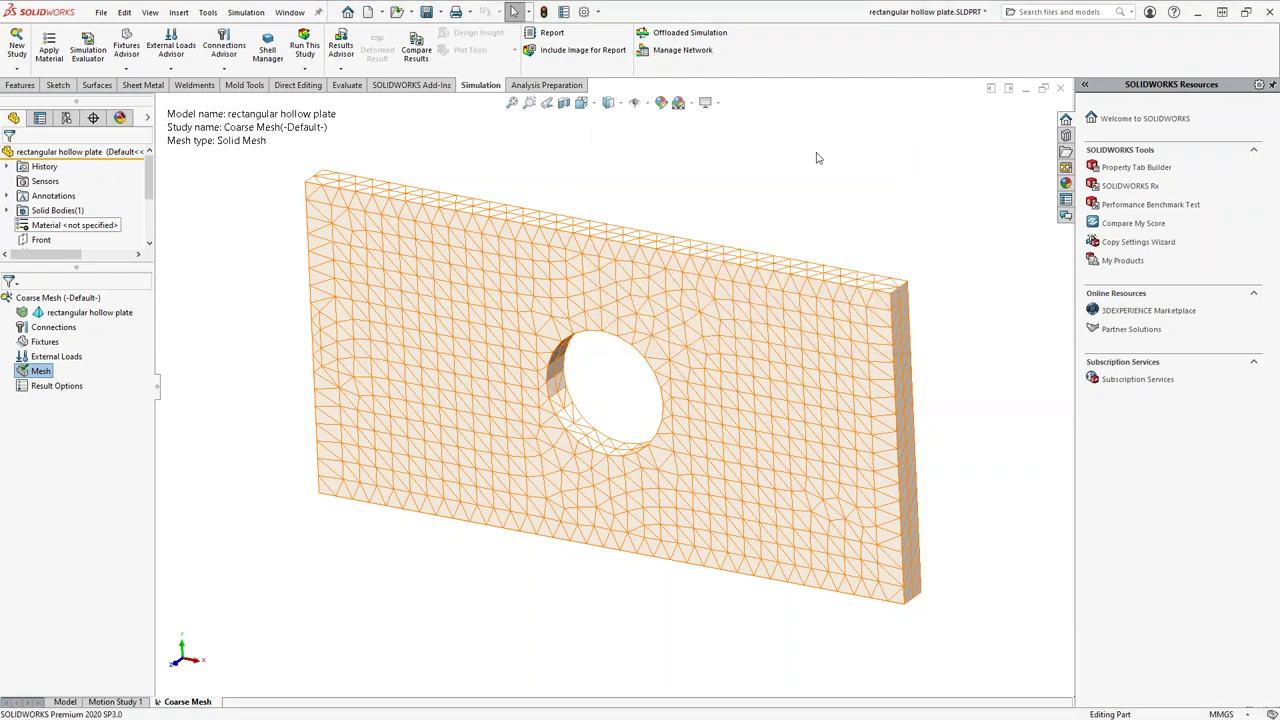
Remesh the plate with the rectangular hollow plate body switched from draft to high mesh quality.
{"action": "right_click", "coordinate": [40, 371]}
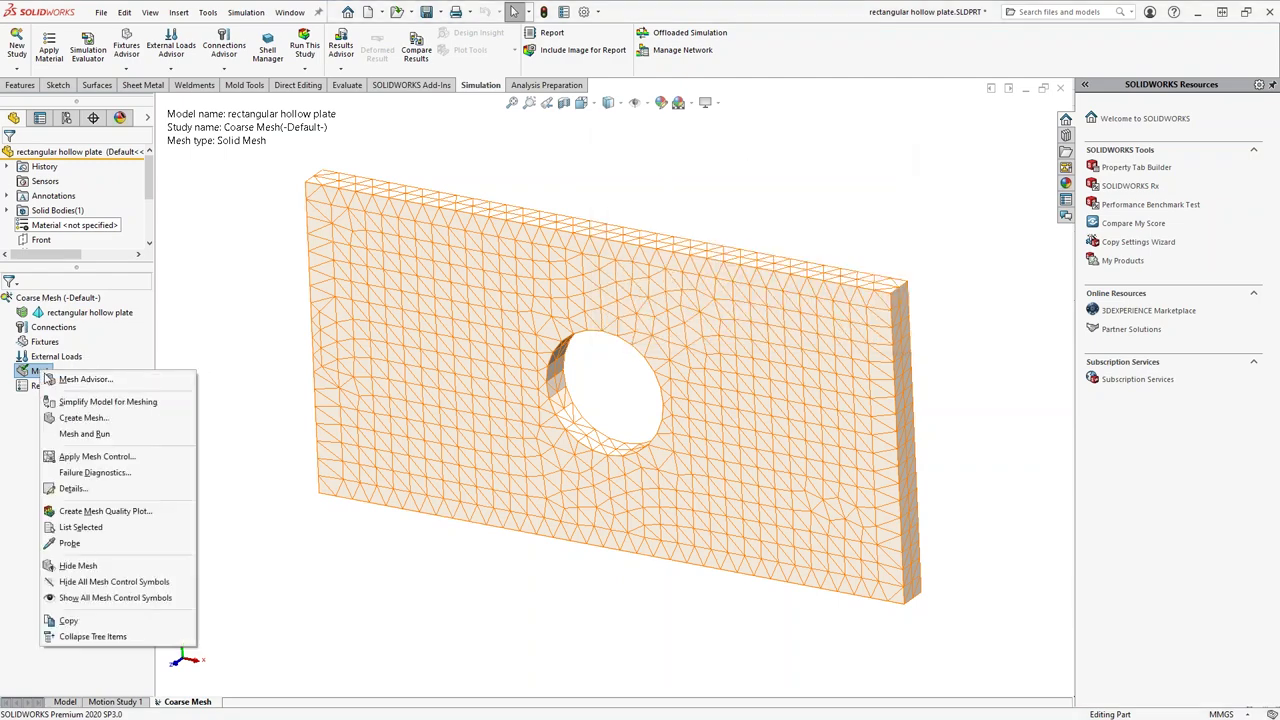
{"action": "left_click", "coordinate": [99, 420]}
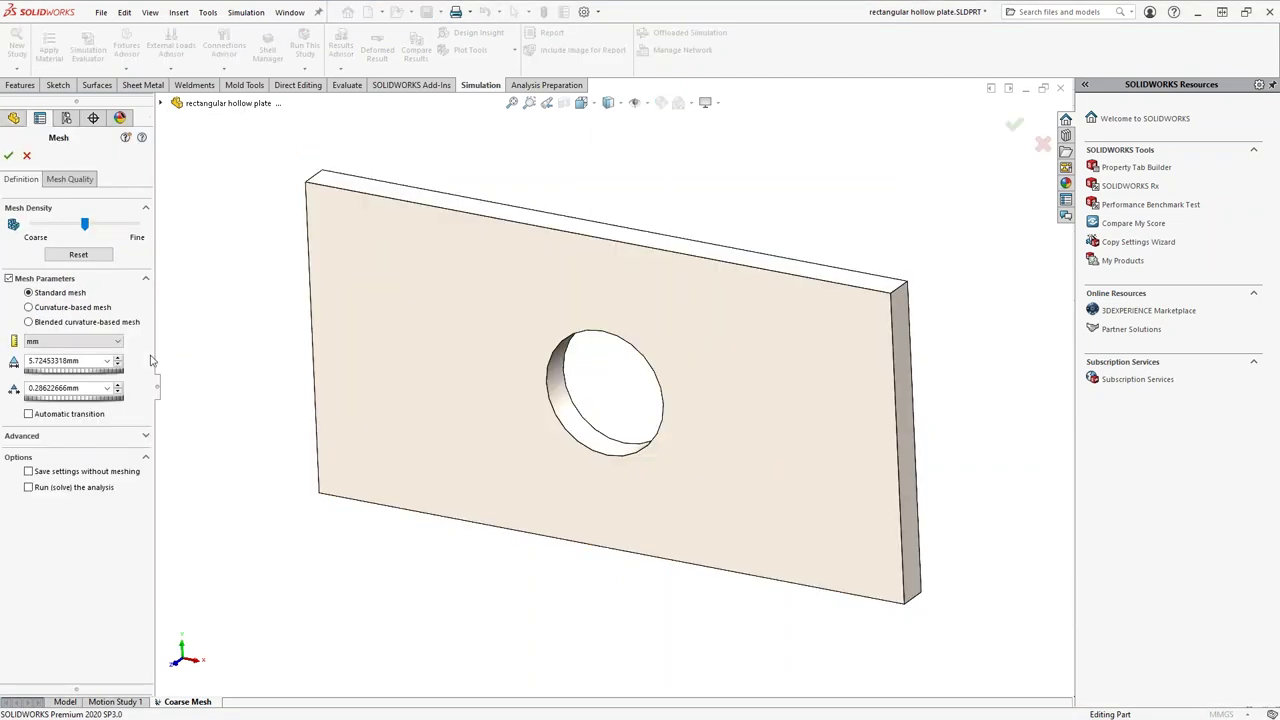
{"action": "left_click", "coordinate": [60, 180]}
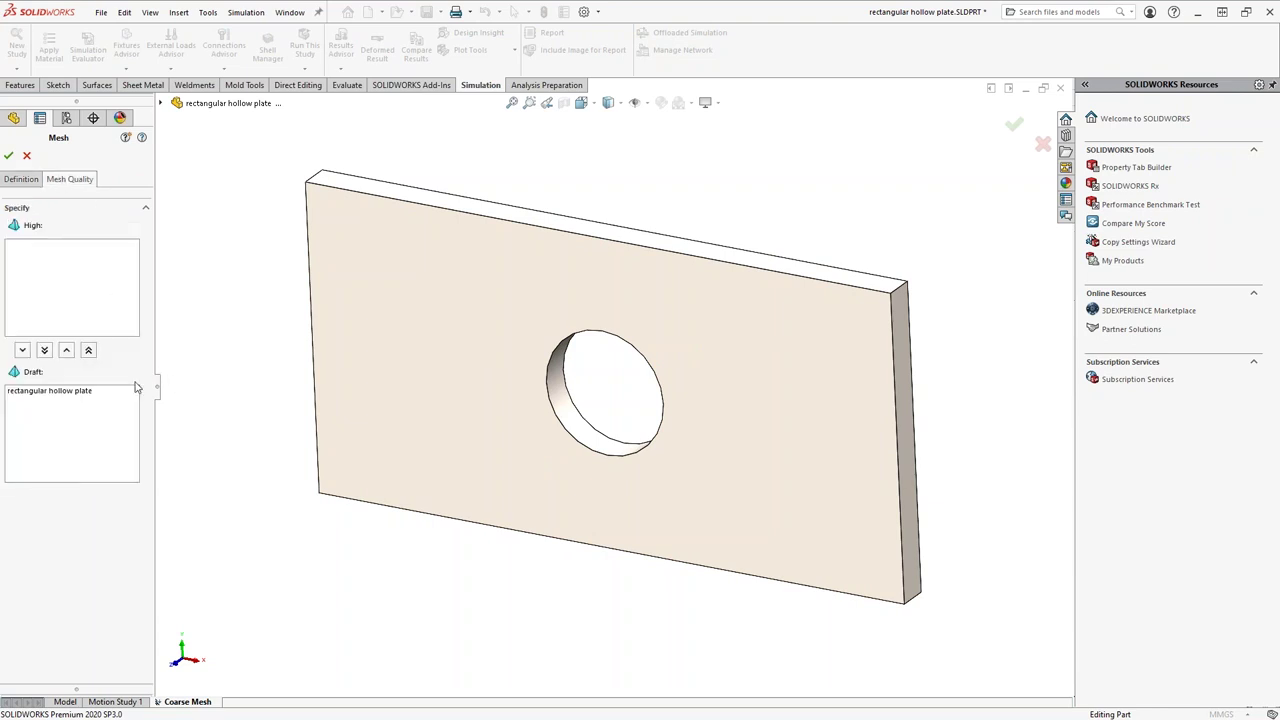
{"action": "left_click", "coordinate": [66, 350]}
{"action": "left_click", "coordinate": [88, 351]}
{"action": "left_click", "coordinate": [9, 157]}
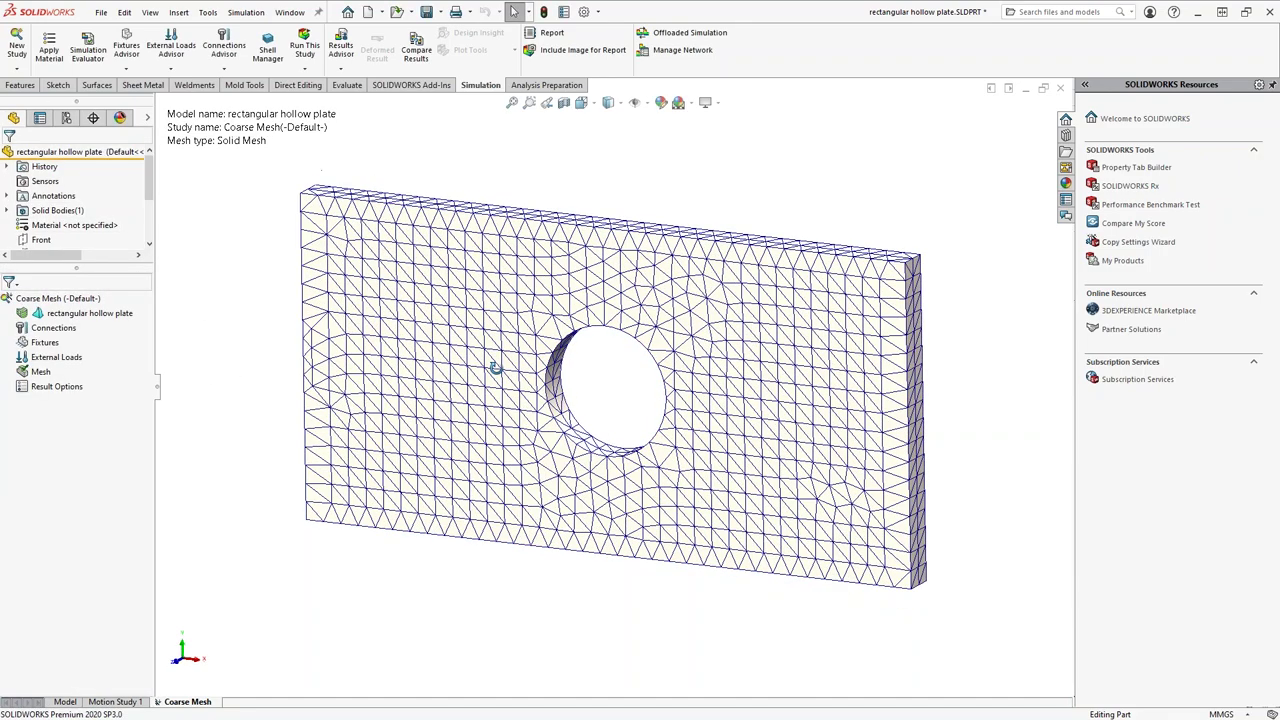
Examine how the high-quality elements follow the curvature of the hole, compared with the whole plate's mesh.
{"action": "scroll", "coordinate": [630, 438], "scroll_direction": "down", "scroll_amount": 5}
{"action": "scroll", "coordinate": [630, 438], "scroll_direction": "down", "scroll_amount": 3}
{"action": "middle_click_drag", "start_coordinate": [557, 449], "coordinate": [551, 383]}
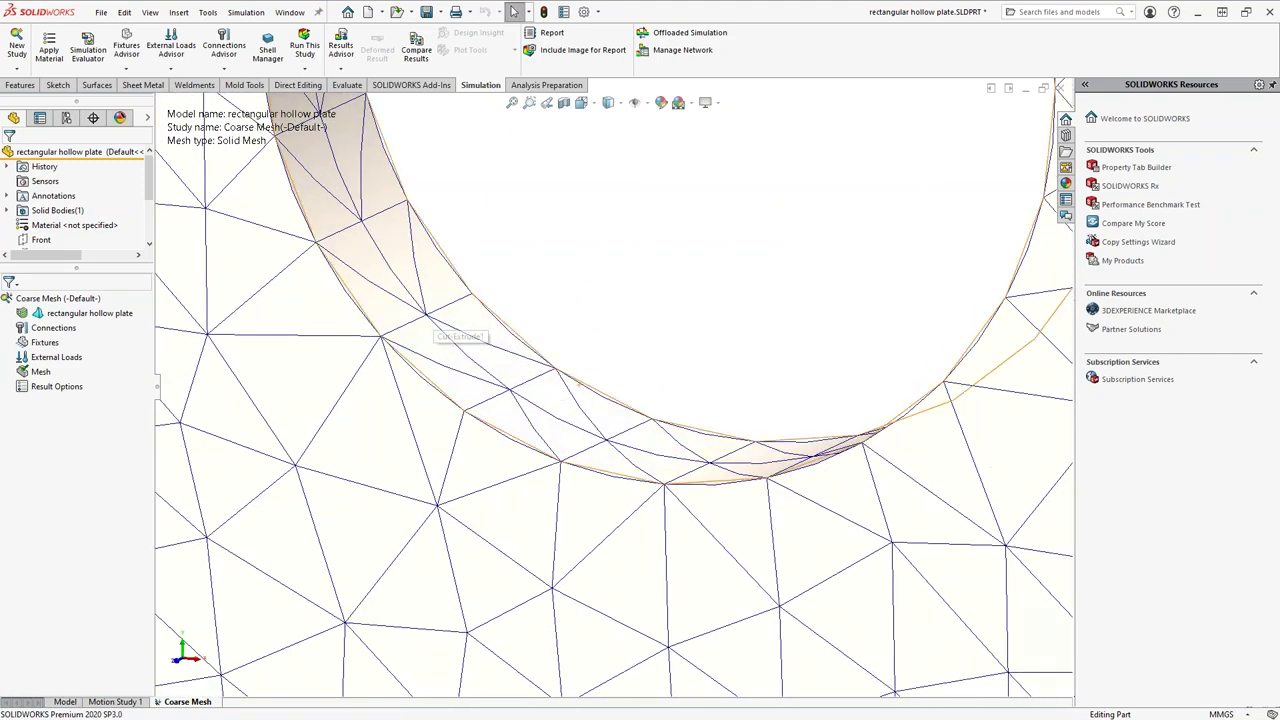
{"action": "mouse_move", "coordinate": [634, 318]}
{"action": "middle_mouse_down"}
{"action": "mouse_move", "coordinate": [651, 320]}
{"action": "mouse_move", "coordinate": [634, 360]}
{"action": "mouse_move", "coordinate": [640, 316]}
{"action": "middle_mouse_up"}
{"action": "scroll", "coordinate": [554, 343], "scroll_direction": "down", "scroll_amount": 1}
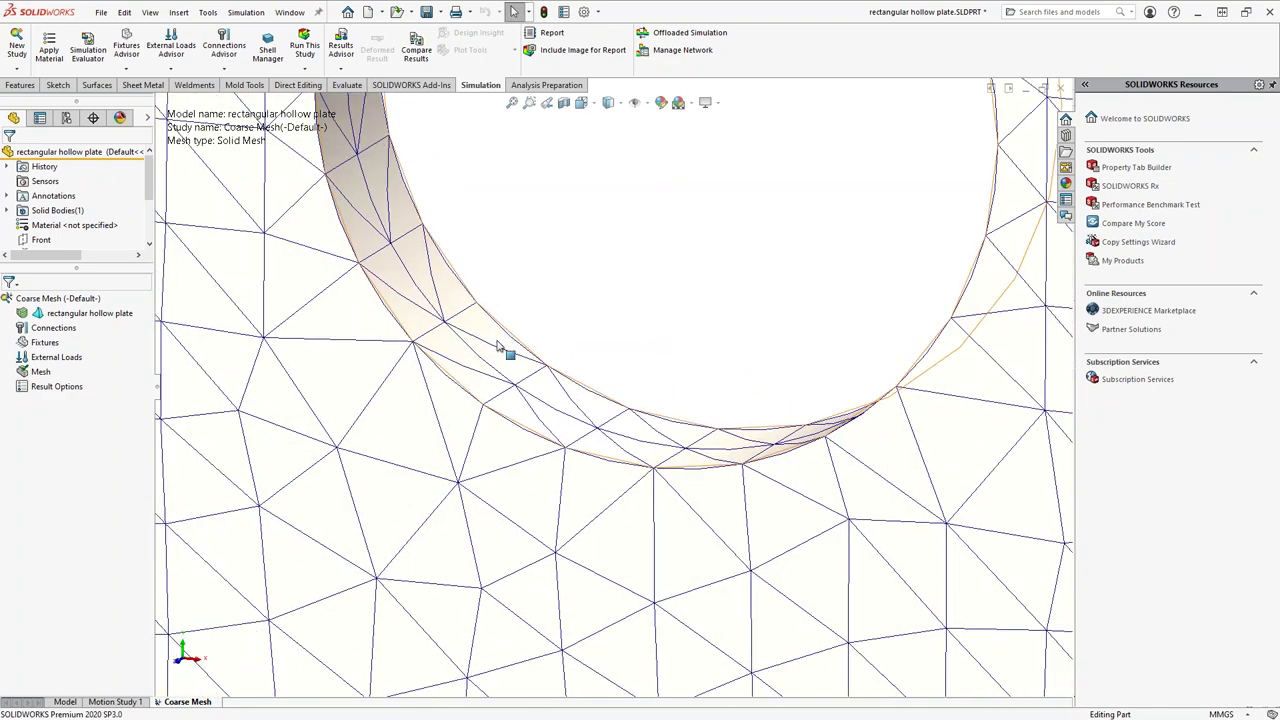
{"action": "scroll", "coordinate": [543, 346], "scroll_direction": "down", "scroll_amount": 1}
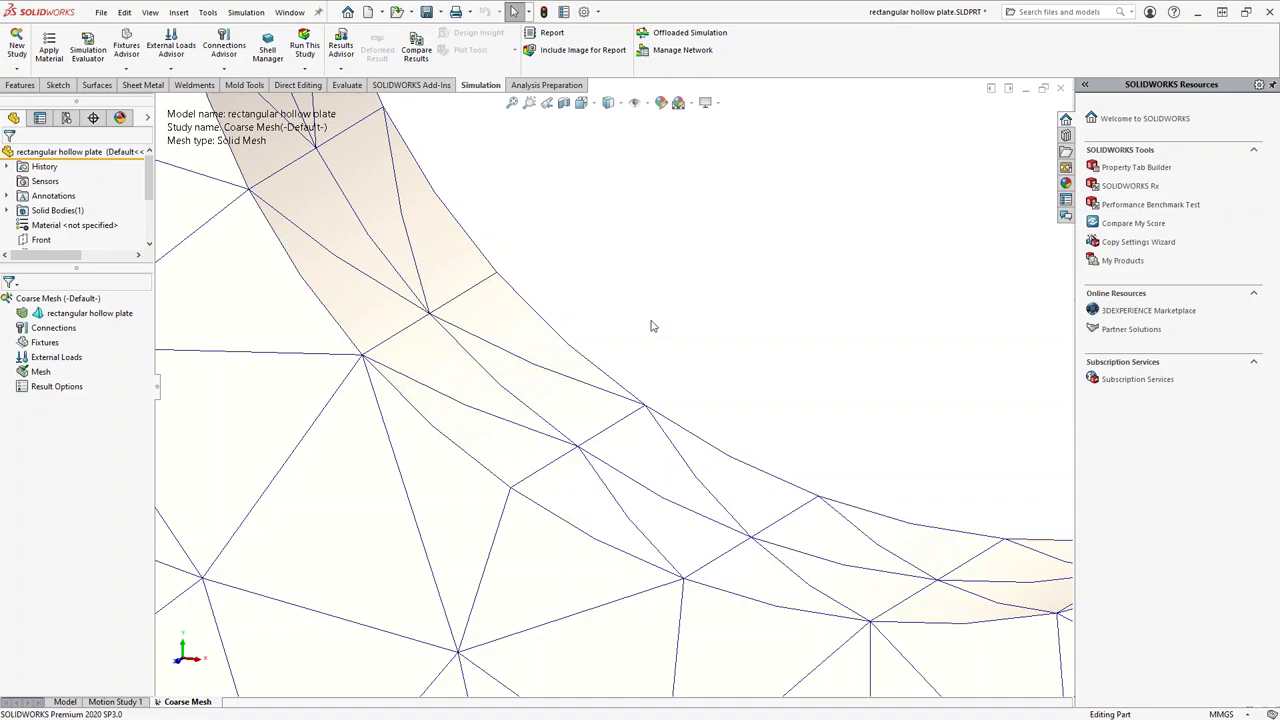
{"action": "key", "text": "f"}
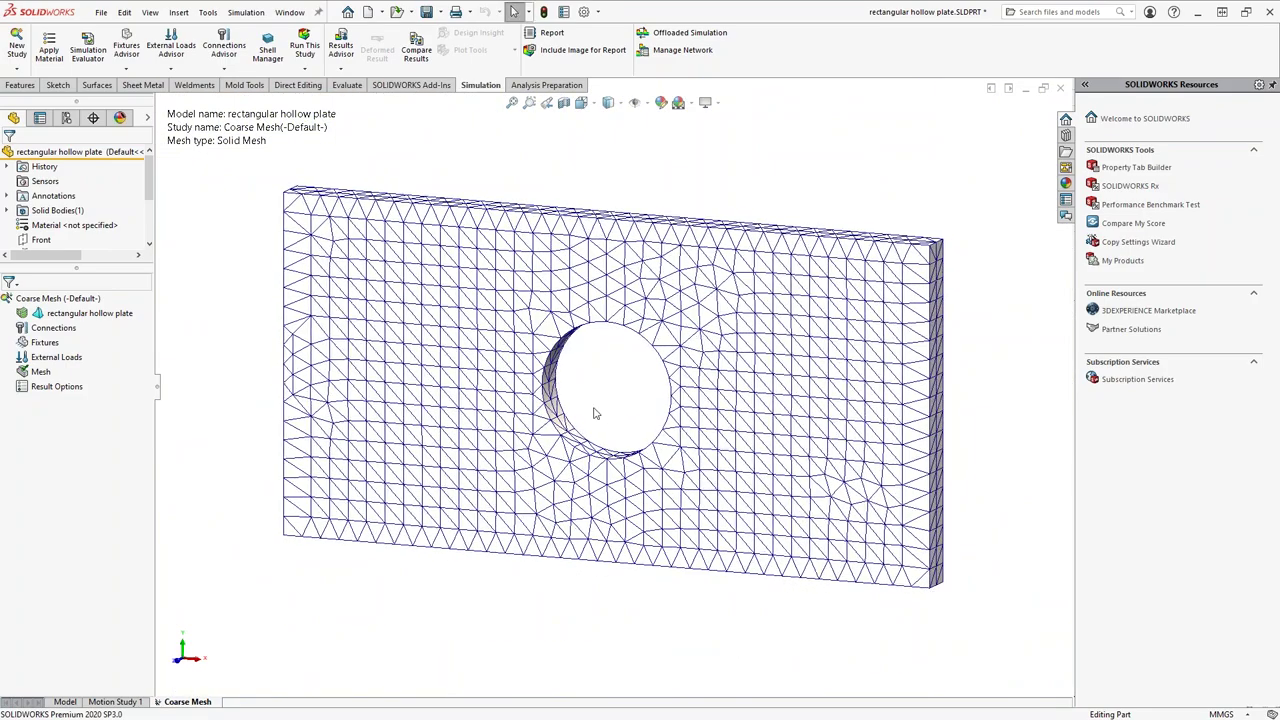
{"action": "scroll", "coordinate": [586, 364], "scroll_direction": "down", "scroll_amount": 5}
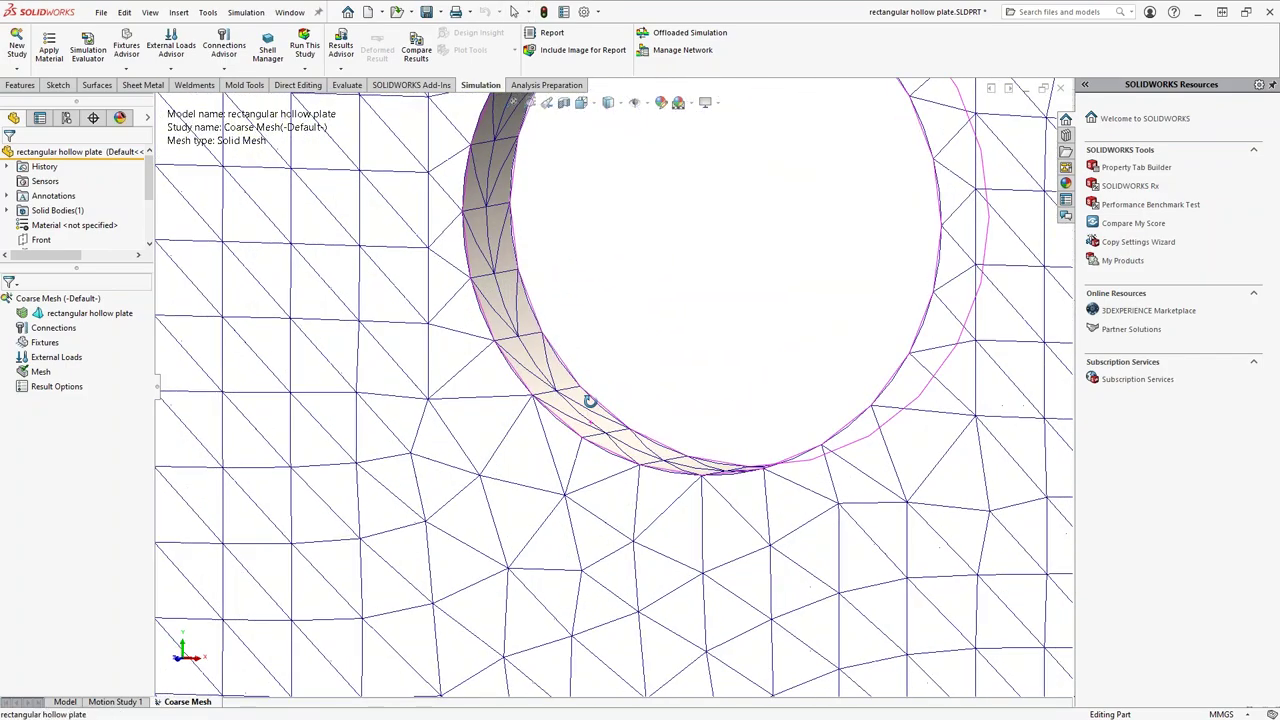
{"action": "key", "text": "f"}
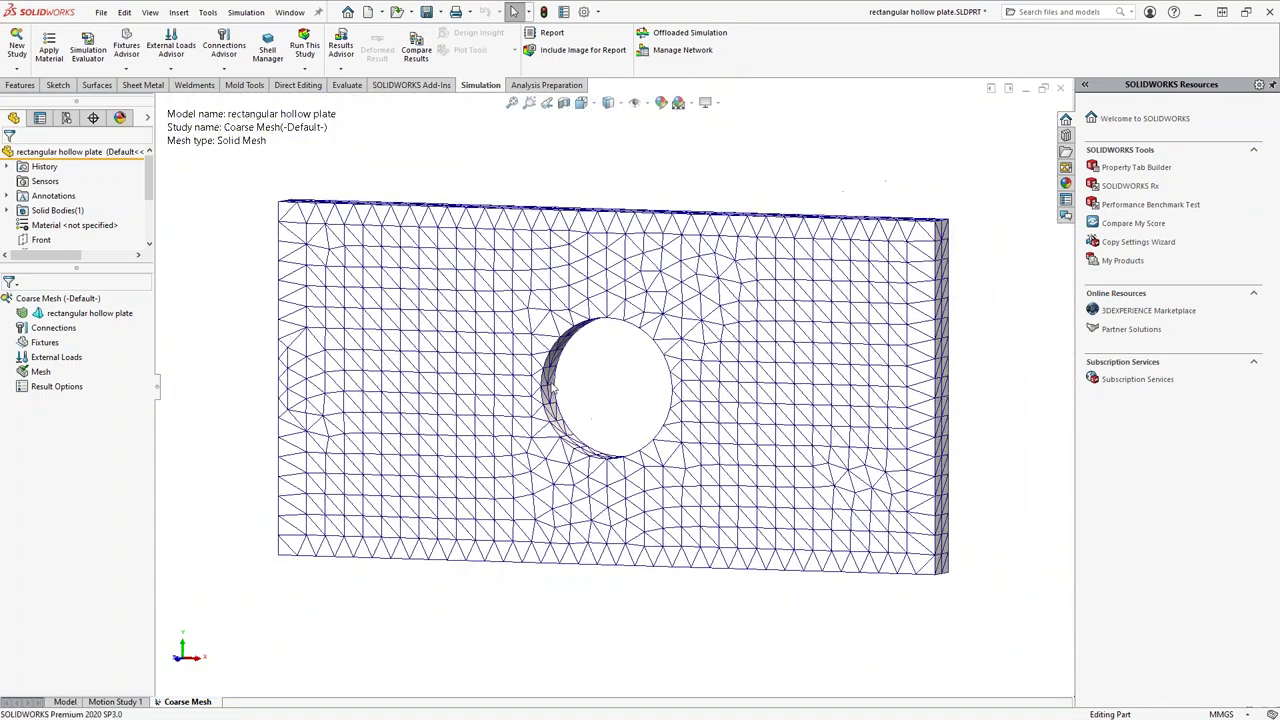
{"action": "middle_click_drag", "start_coordinate": [234, 400], "coordinate": [248, 418]}
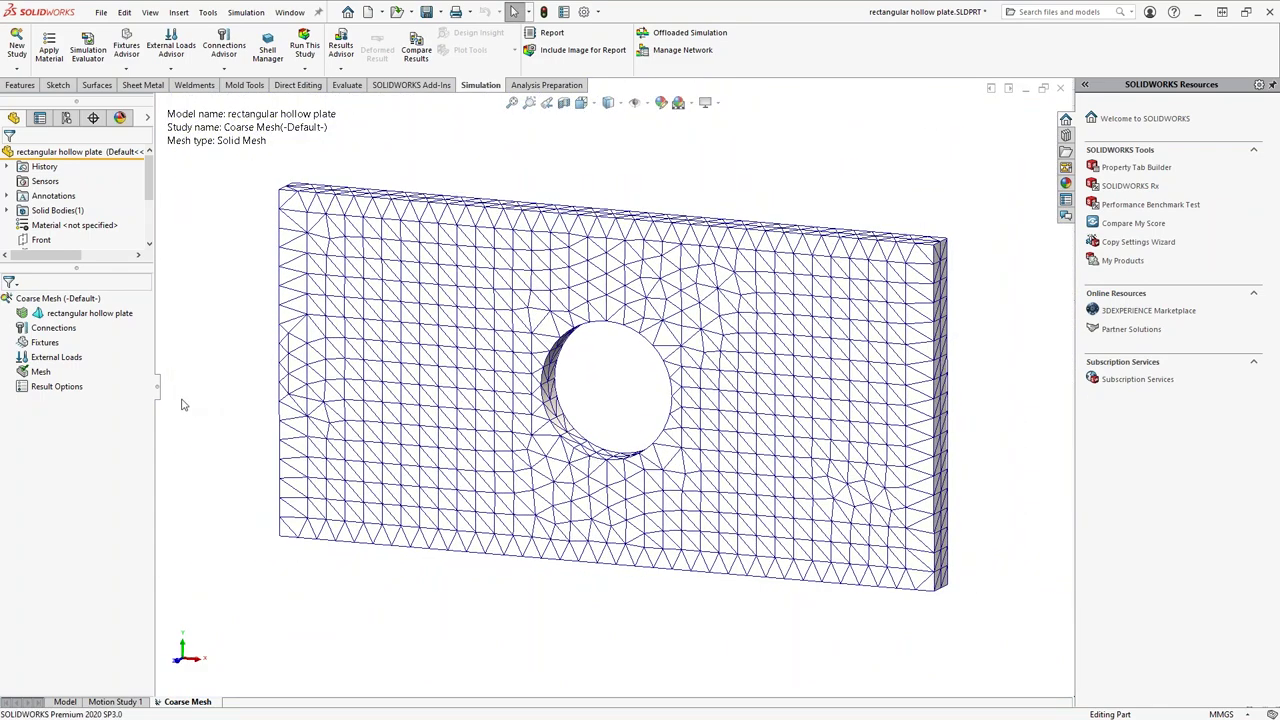
Remesh the plate with the standard mesh at its existing size settings, viewing the front face straight on.
{"action": "right_click", "coordinate": [40, 372]}
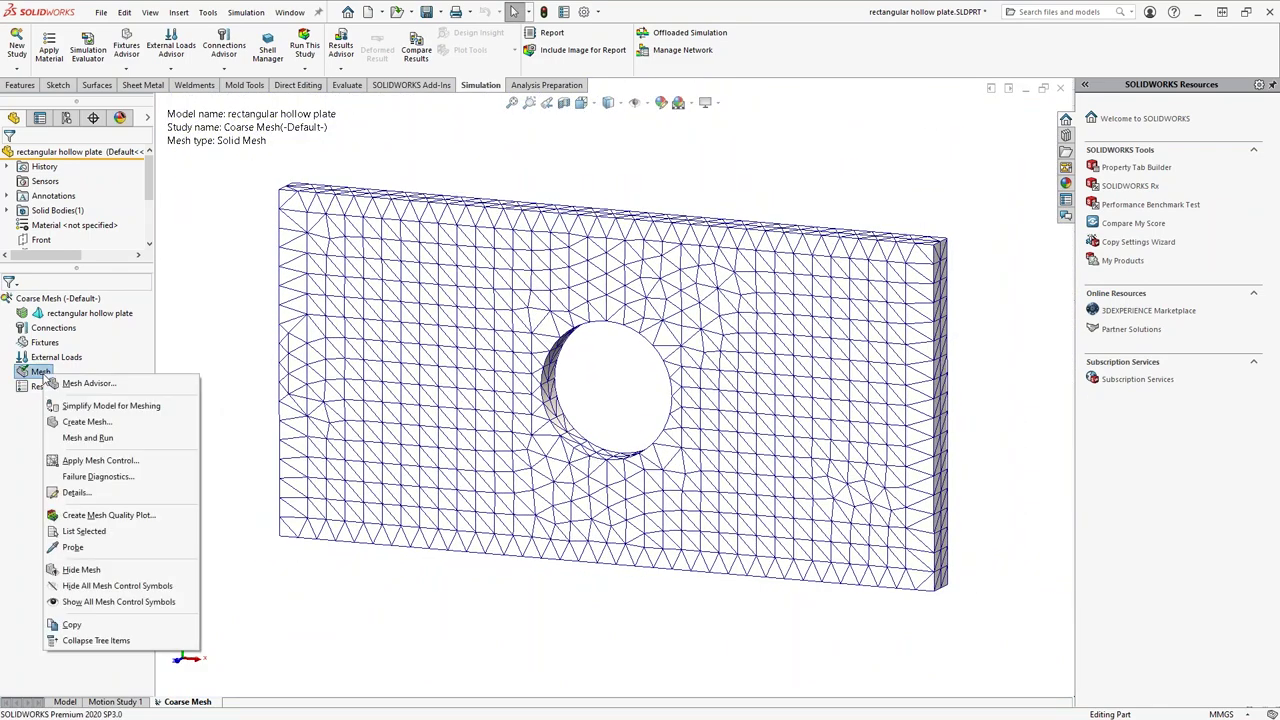
{"action": "left_click", "coordinate": [90, 424]}
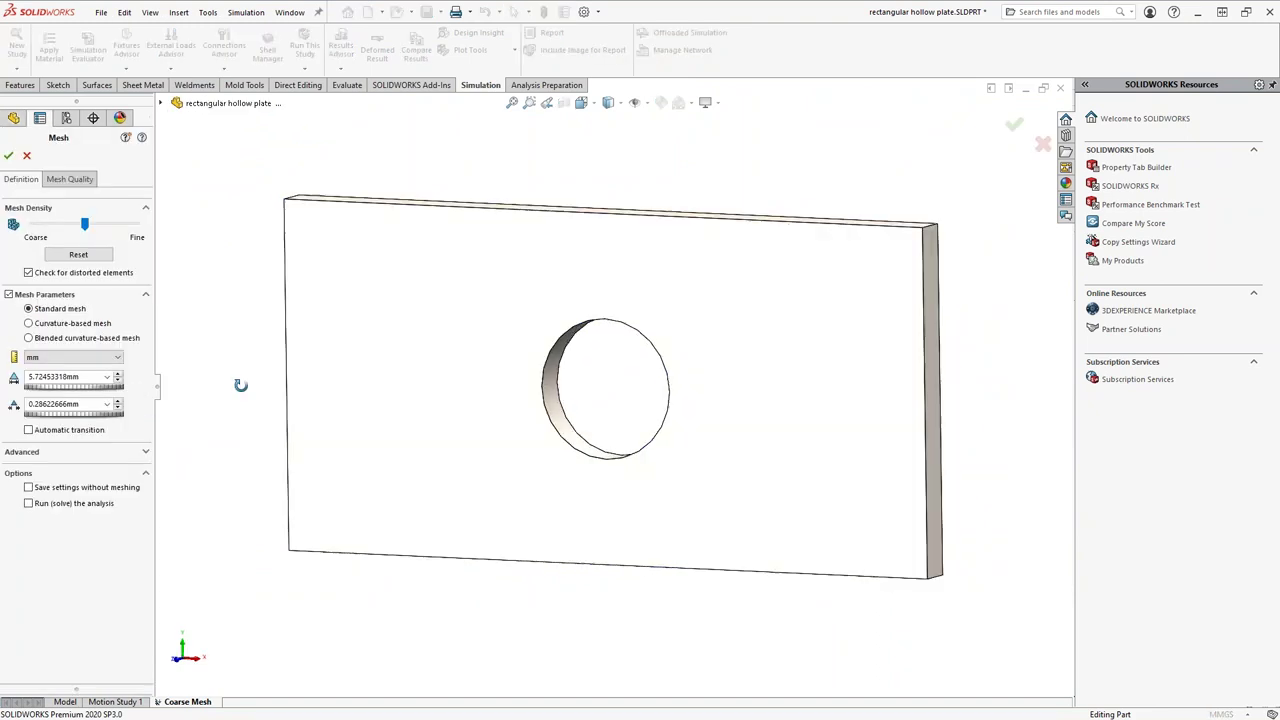
{"action": "middle_click_drag", "start_coordinate": [228, 380], "coordinate": [246, 363]}
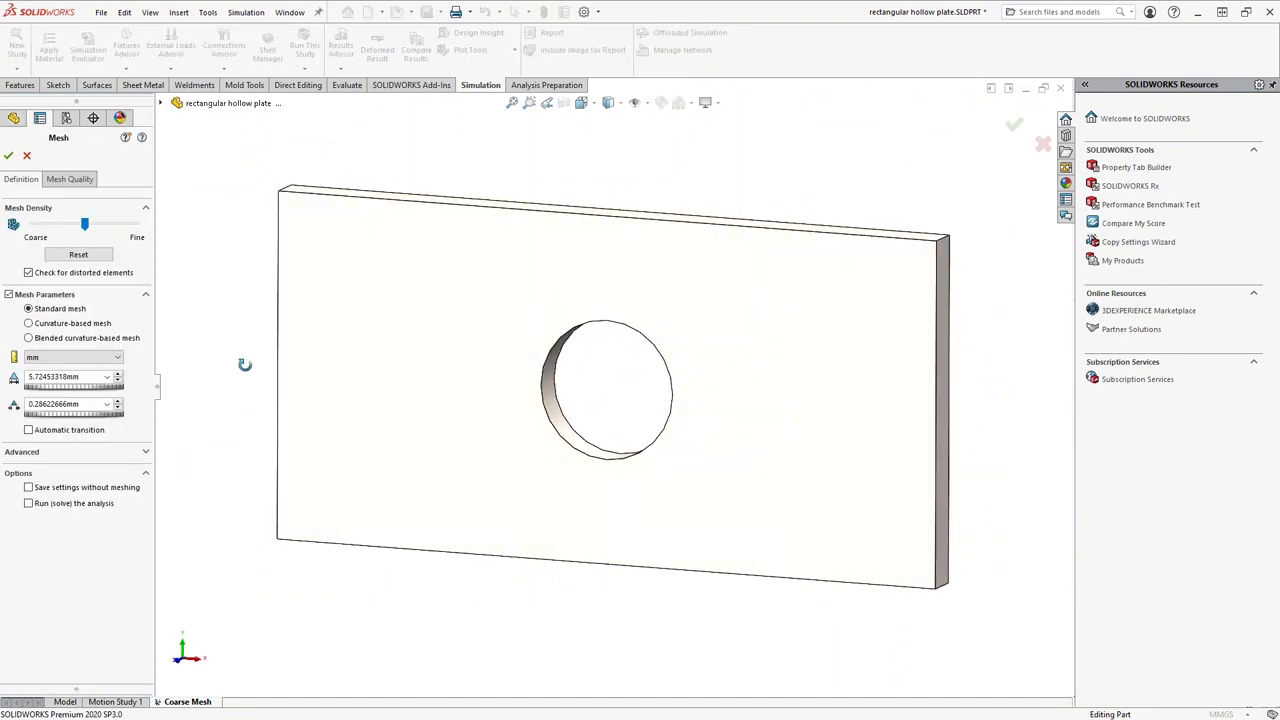
{"action": "left_click", "coordinate": [531, 373]}
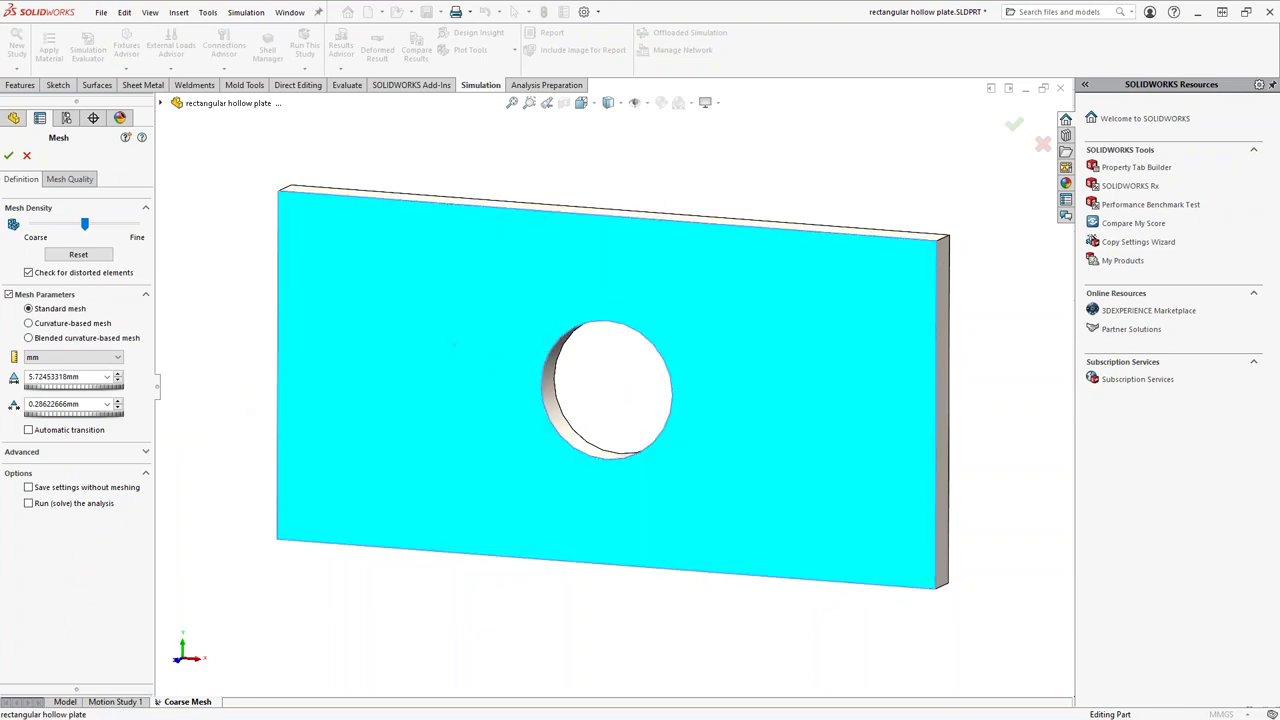
{"action": "left_click", "coordinate": [597, 397]}
{"action": "middle_click_drag", "start_coordinate": [597, 397], "coordinate": [603, 403]}
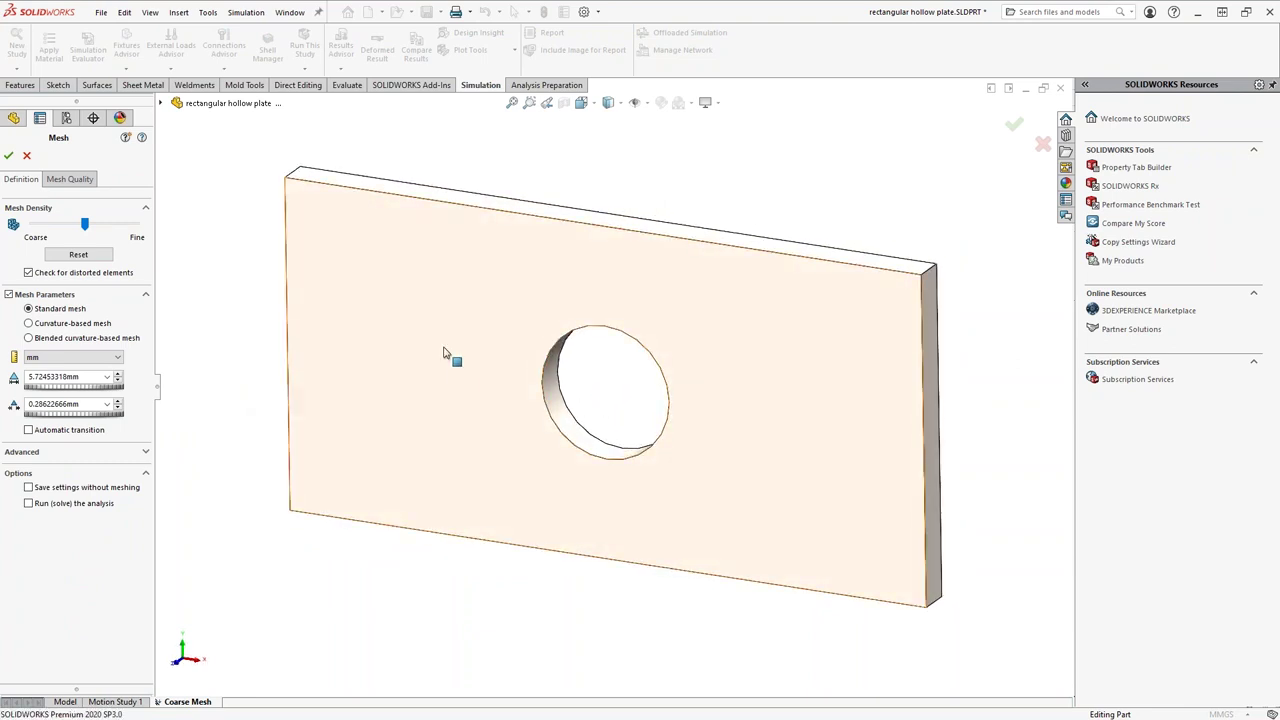
{"action": "left_click", "coordinate": [449, 354]}
{"action": "left_click", "coordinate": [522, 310]}
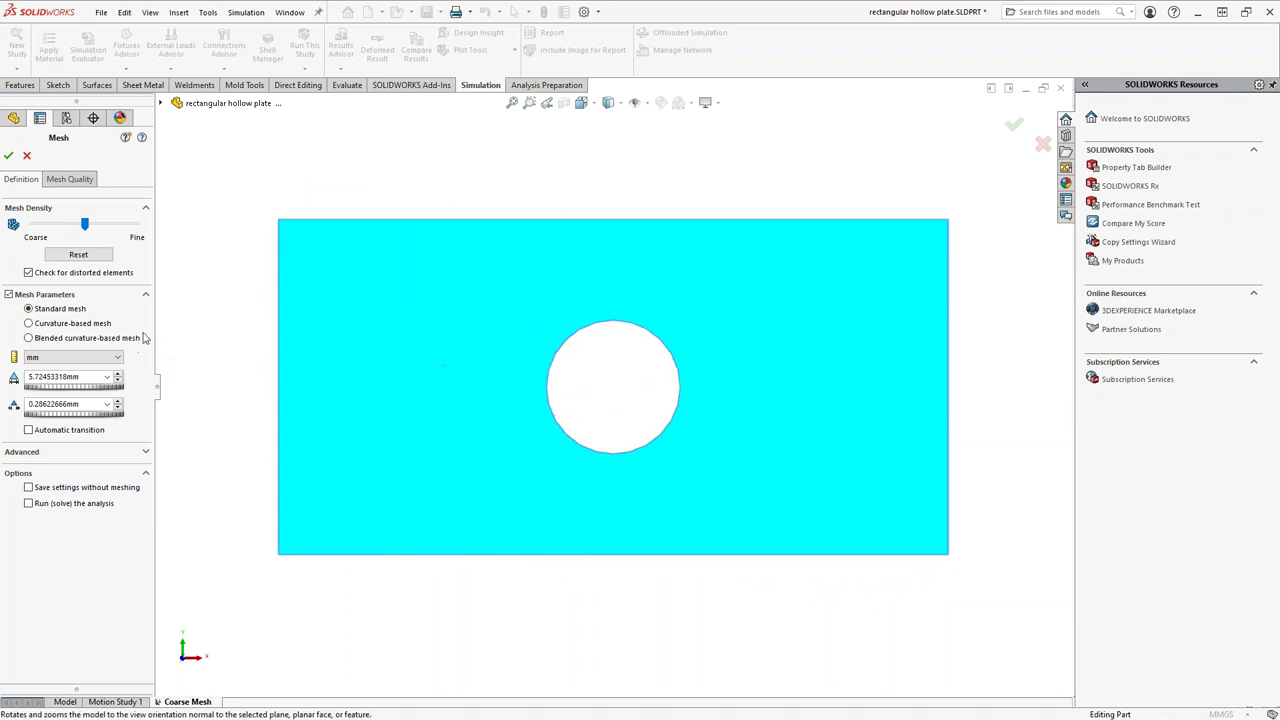
{"action": "key", "text": "Escape"}
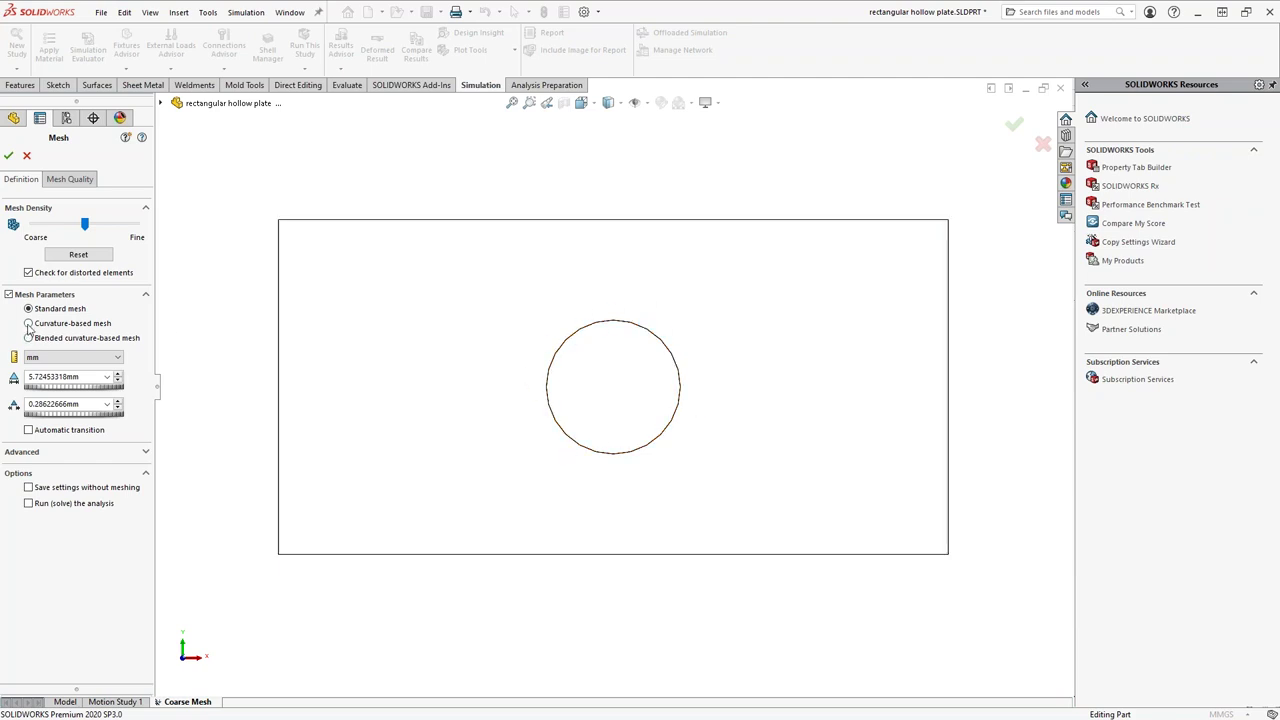
{"action": "left_click", "coordinate": [9, 156]}
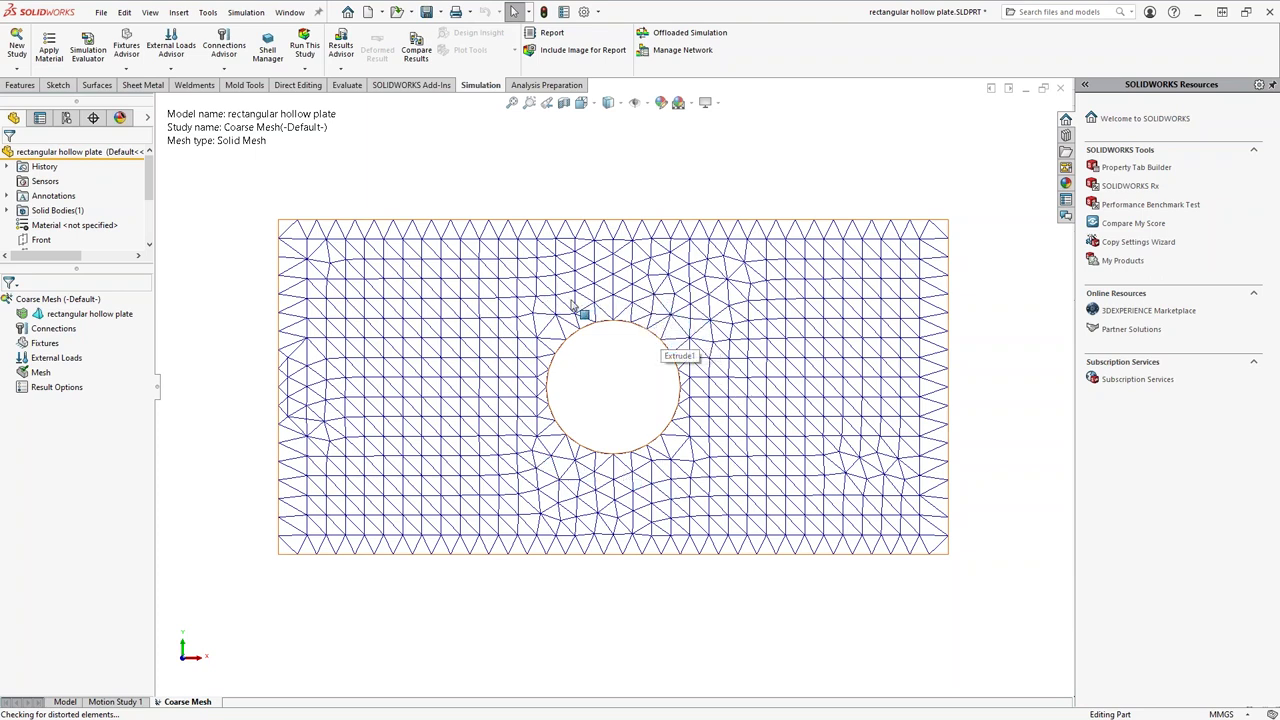
Examine how the standard mesh elements follow the curved wall of the hole, compared with the whole plate.
{"action": "right_click", "coordinate": [41, 373]}
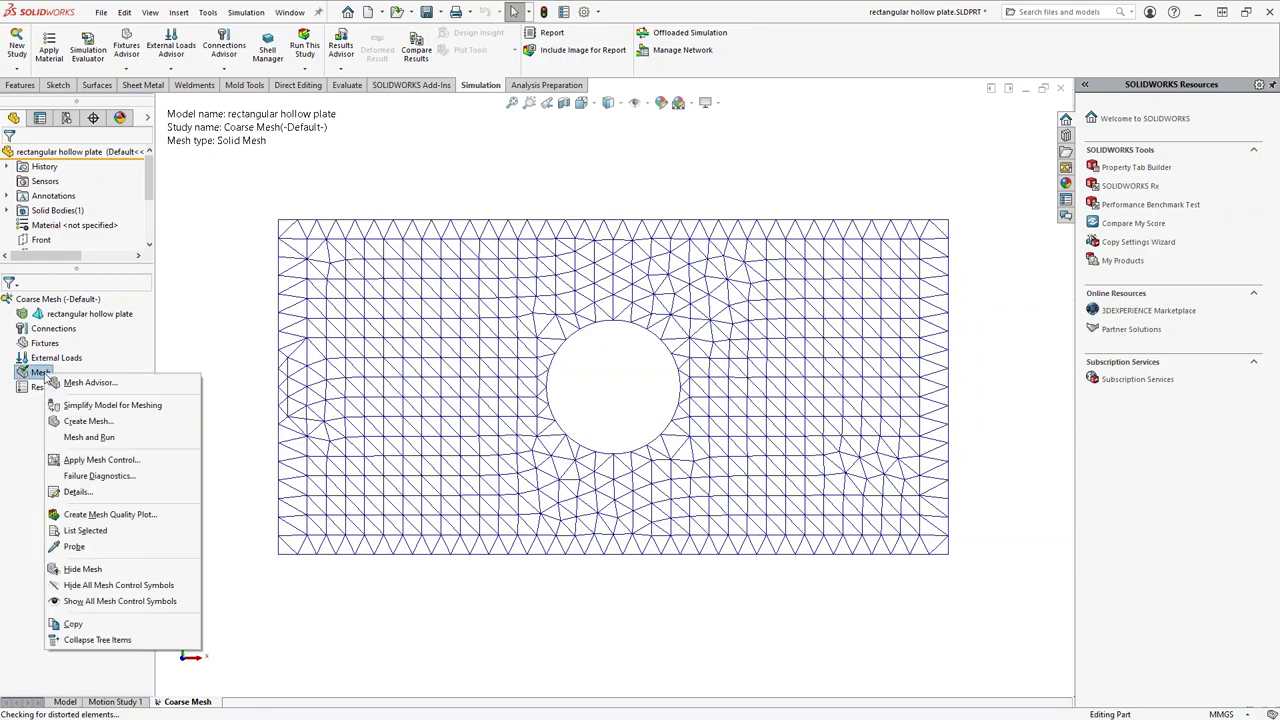
{"action": "left_click", "coordinate": [612, 409]}
{"action": "middle_click_drag", "start_coordinate": [612, 409], "coordinate": [600, 412]}
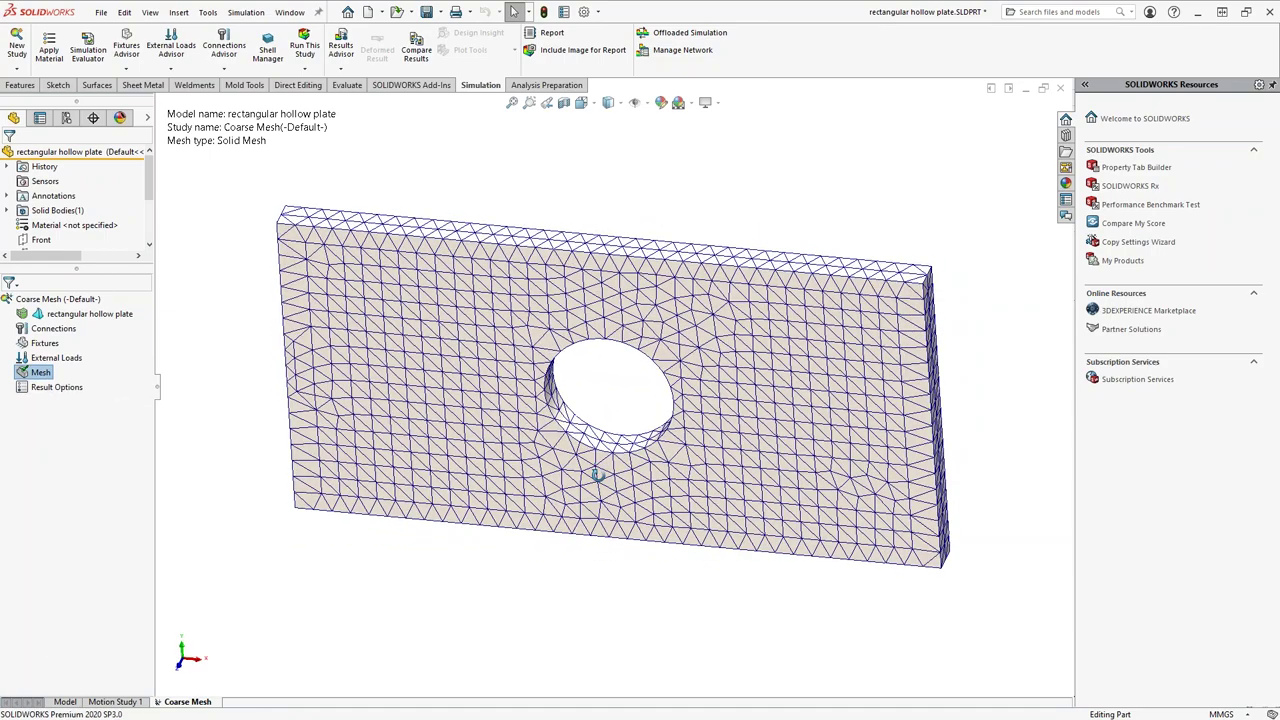
{"action": "scroll", "coordinate": [590, 410], "scroll_direction": "down", "scroll_amount": 6}
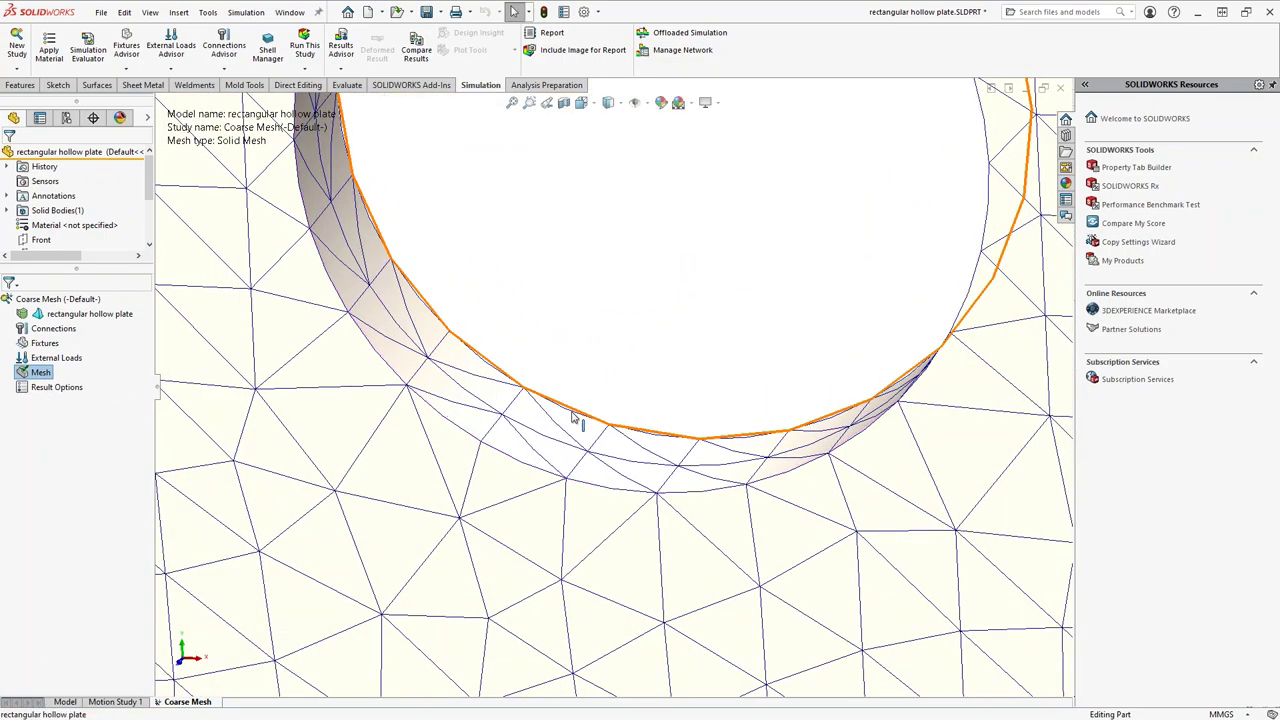
{"action": "scroll", "coordinate": [578, 412], "scroll_direction": "down", "scroll_amount": 4}
{"action": "middle_click_drag", "start_coordinate": [572, 410], "coordinate": [575, 400]}
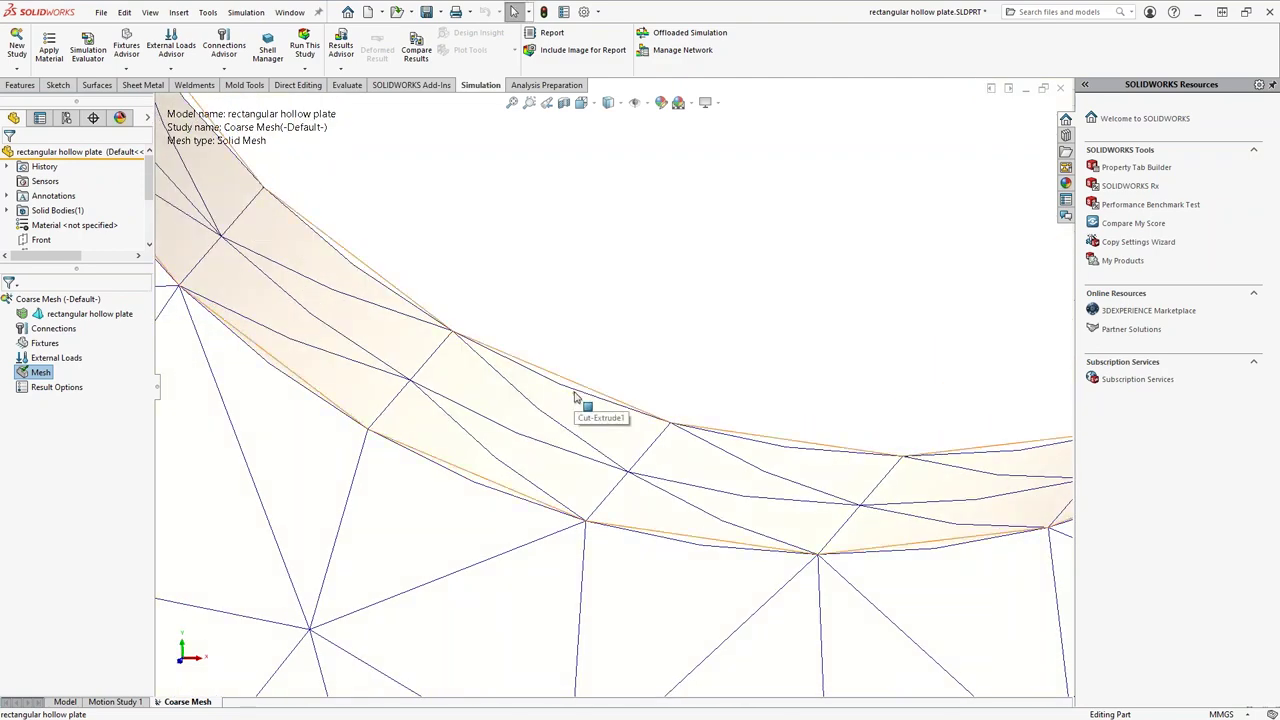
{"action": "key", "text": "ctrl+1"}
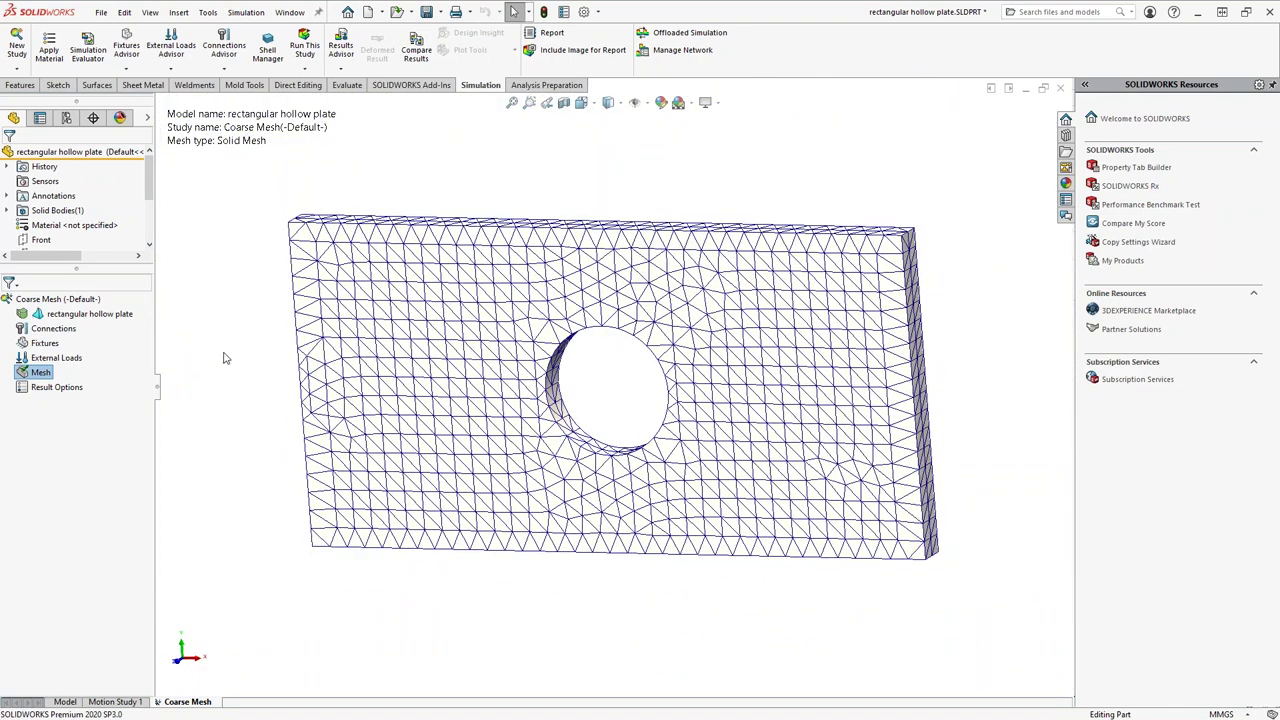
Remesh the plate using the curvature-based mesh instead of the standard mesh.
{"action": "right_click", "coordinate": [47, 377]}
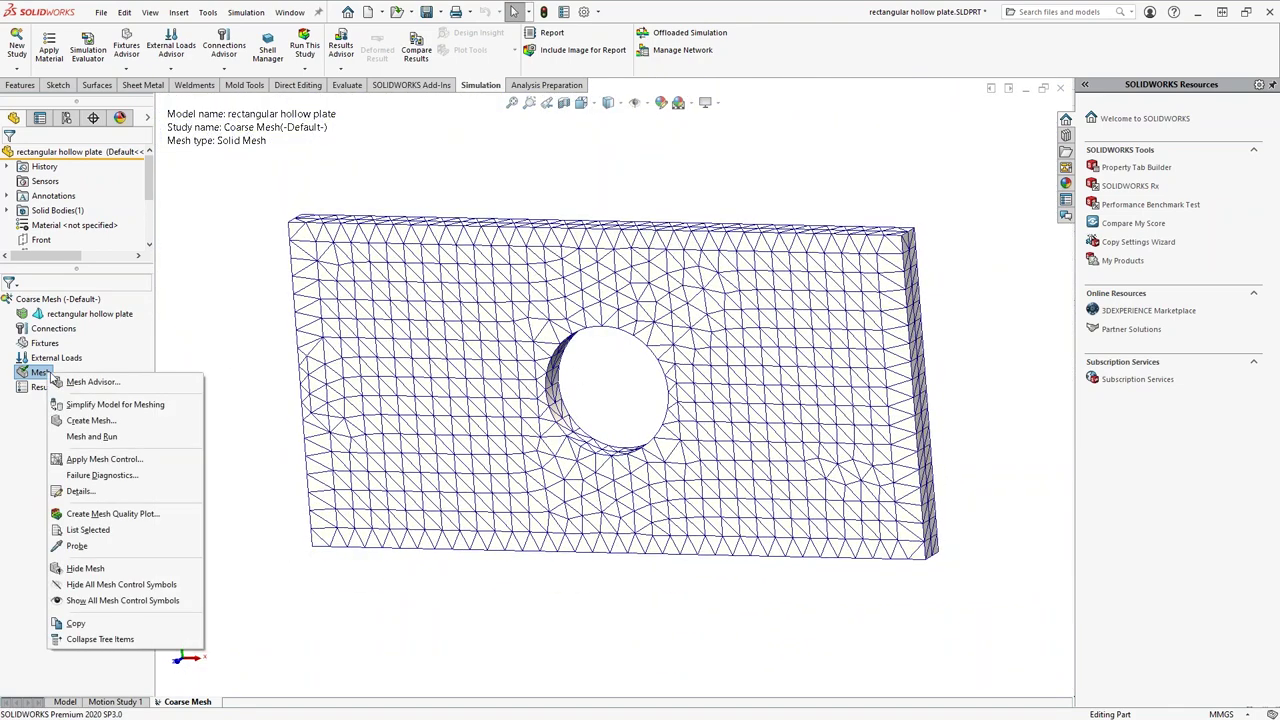
{"action": "left_click", "coordinate": [95, 421]}
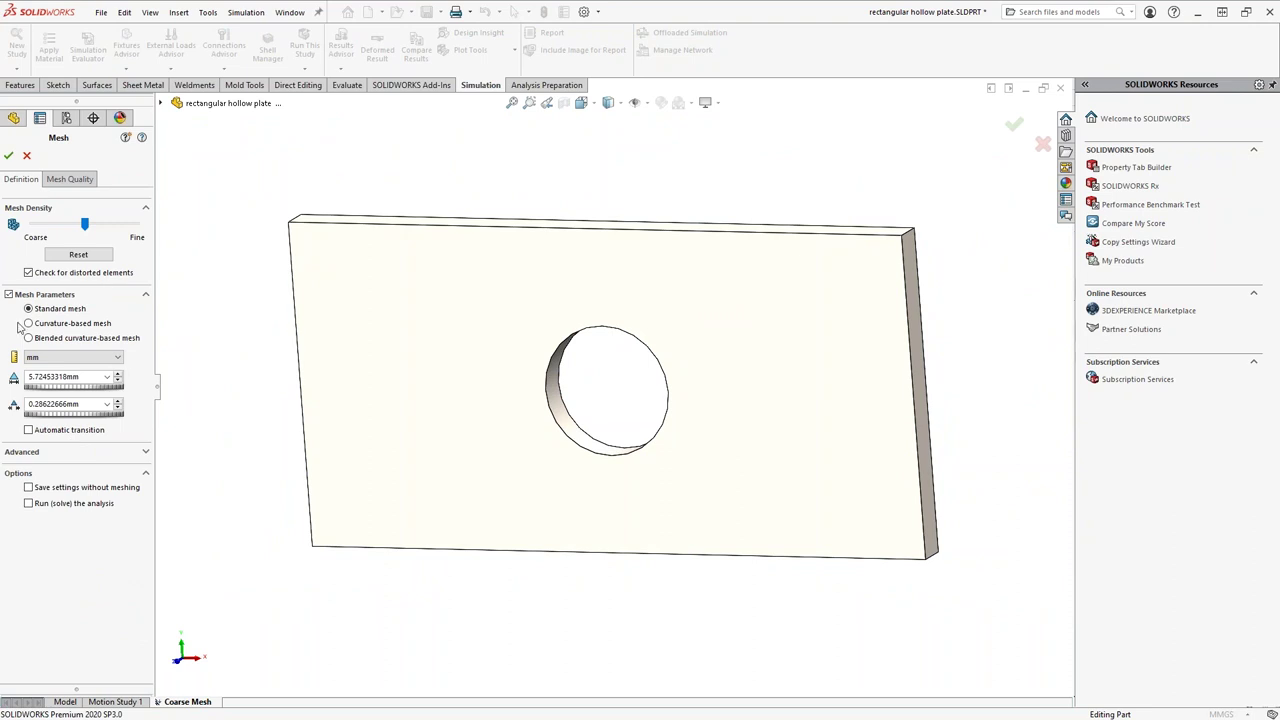
{"action": "left_click", "coordinate": [28, 323]}
{"action": "left_click", "coordinate": [8, 157]}
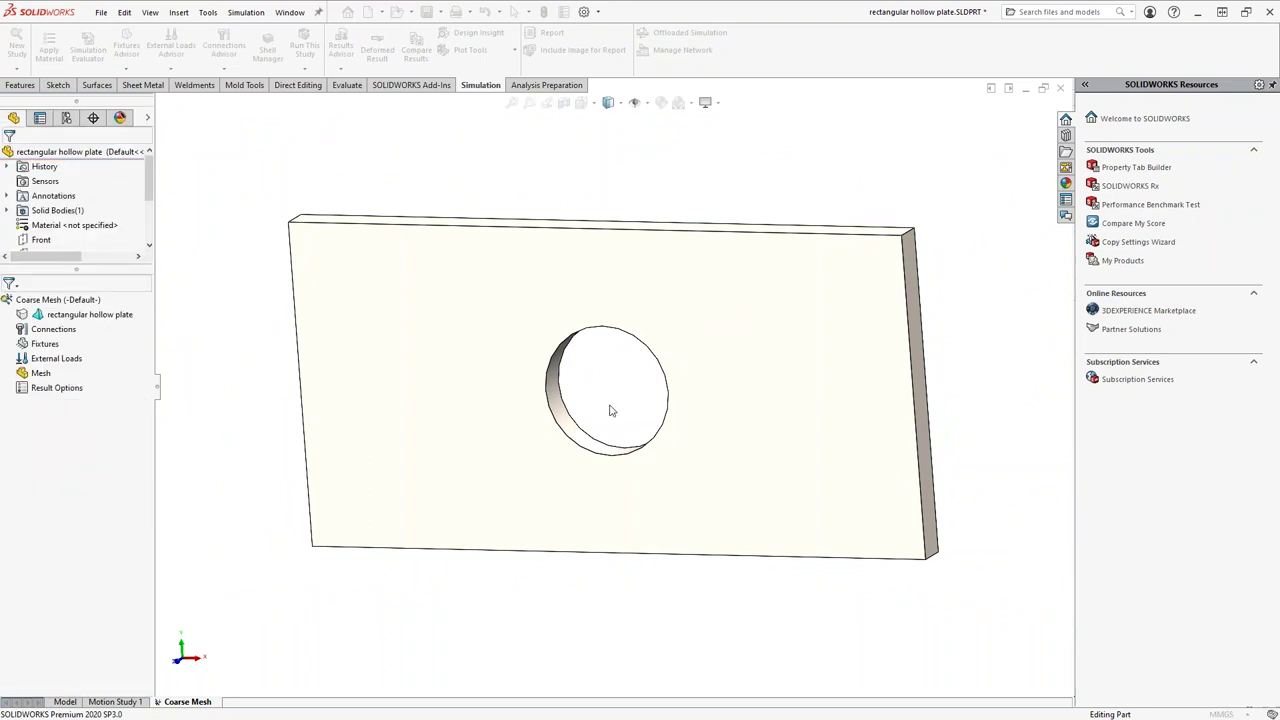
Examine the curvature-based elements along the hole's wall and their distribution over the whole plate.
{"action": "mouse_move", "coordinate": [614, 412]}
{"action": "middle_mouse_down"}
{"action": "mouse_move", "coordinate": [648, 370]}
{"action": "mouse_move", "coordinate": [615, 425]}
{"action": "middle_mouse_up"}
{"action": "scroll", "coordinate": [610, 430], "scroll_direction": "down", "scroll_amount": 10}
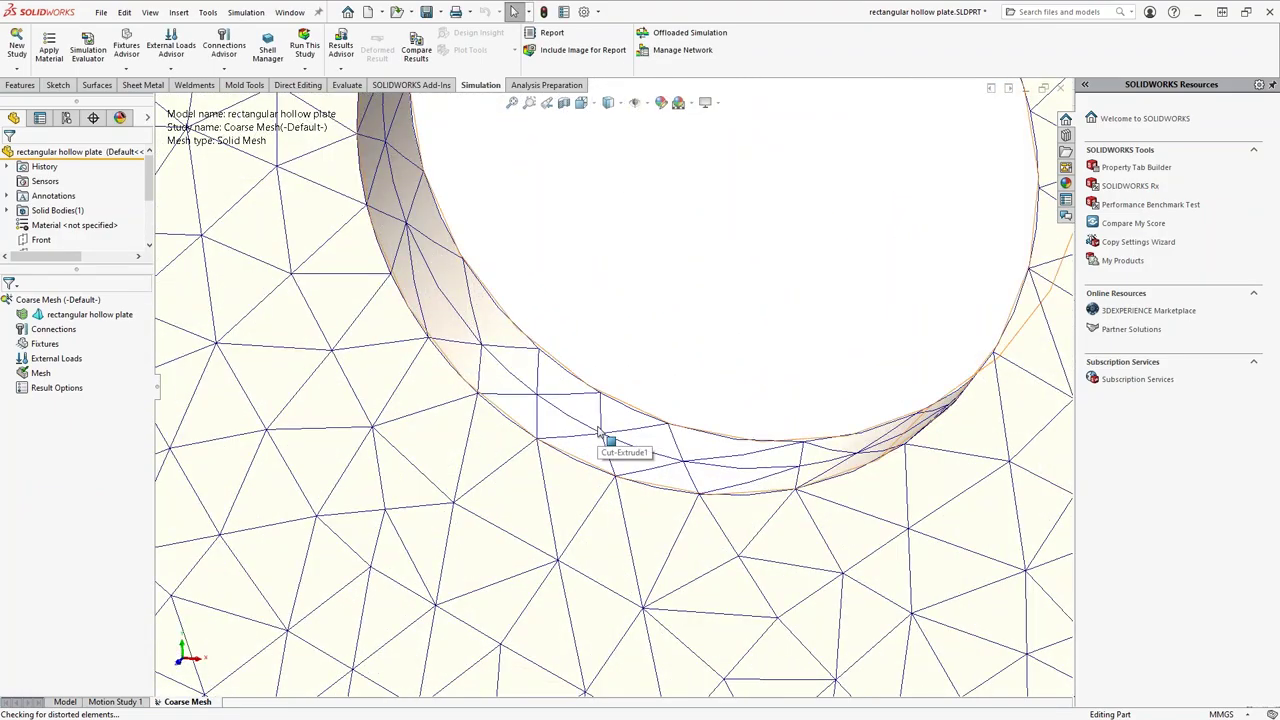
{"action": "scroll", "coordinate": [608, 440], "scroll_direction": "up", "scroll_amount": 10}
{"action": "middle_click_drag", "start_coordinate": [686, 379], "coordinate": [537, 220]}
{"action": "middle_click_drag", "start_coordinate": [623, 331], "coordinate": [637, 257]}
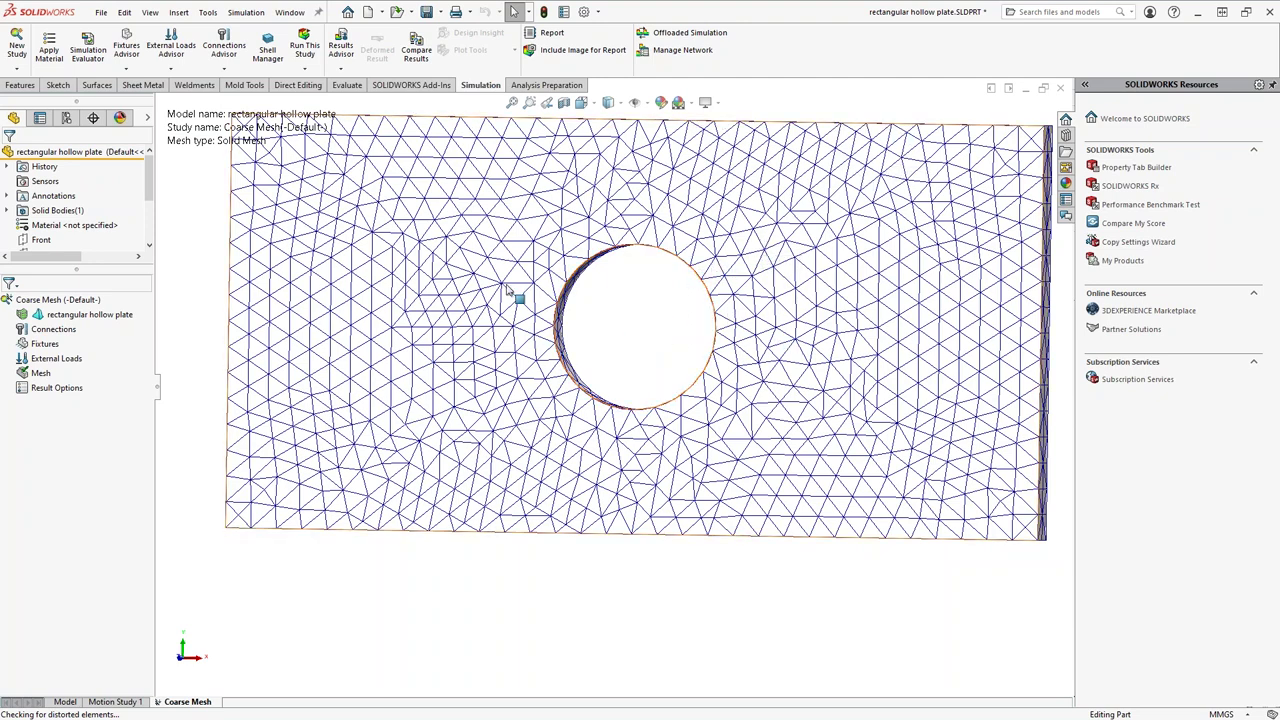
{"action": "middle_click_drag", "start_coordinate": [577, 372], "coordinate": [621, 342]}
{"action": "key", "text": "Escape"}
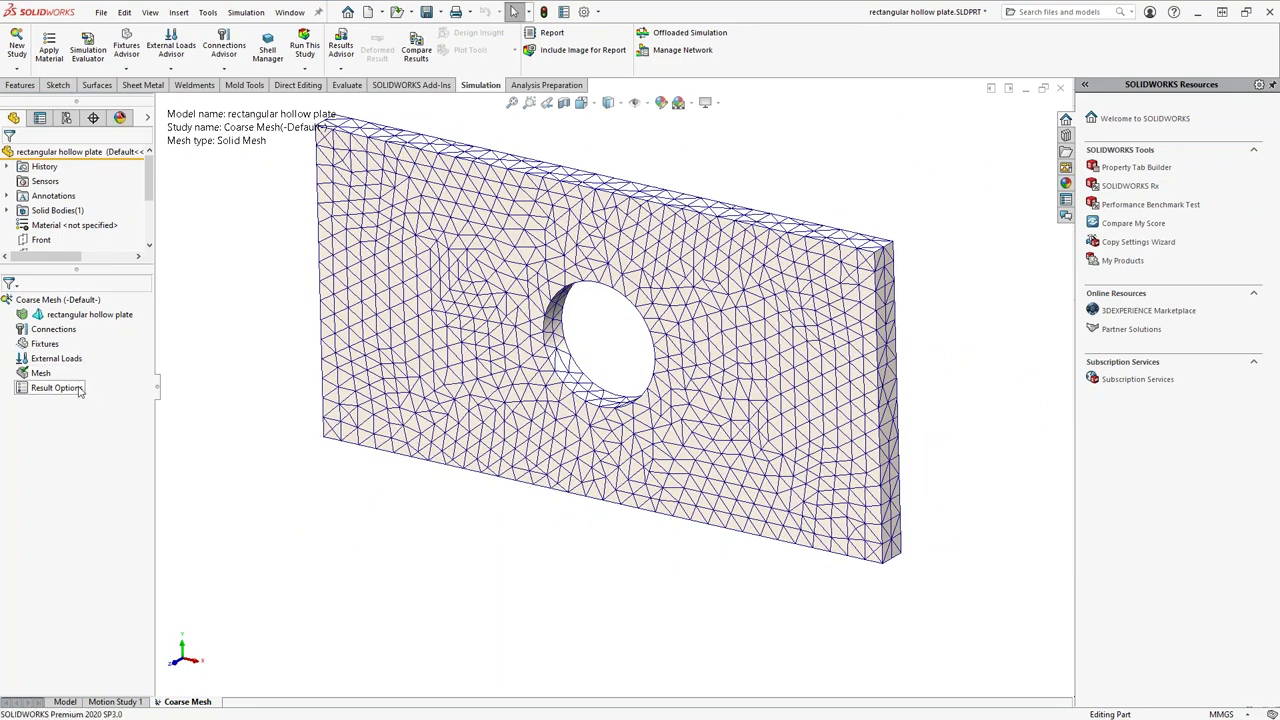
{"action": "scroll", "coordinate": [565, 505], "scroll_direction": "up", "scroll_amount": 2}
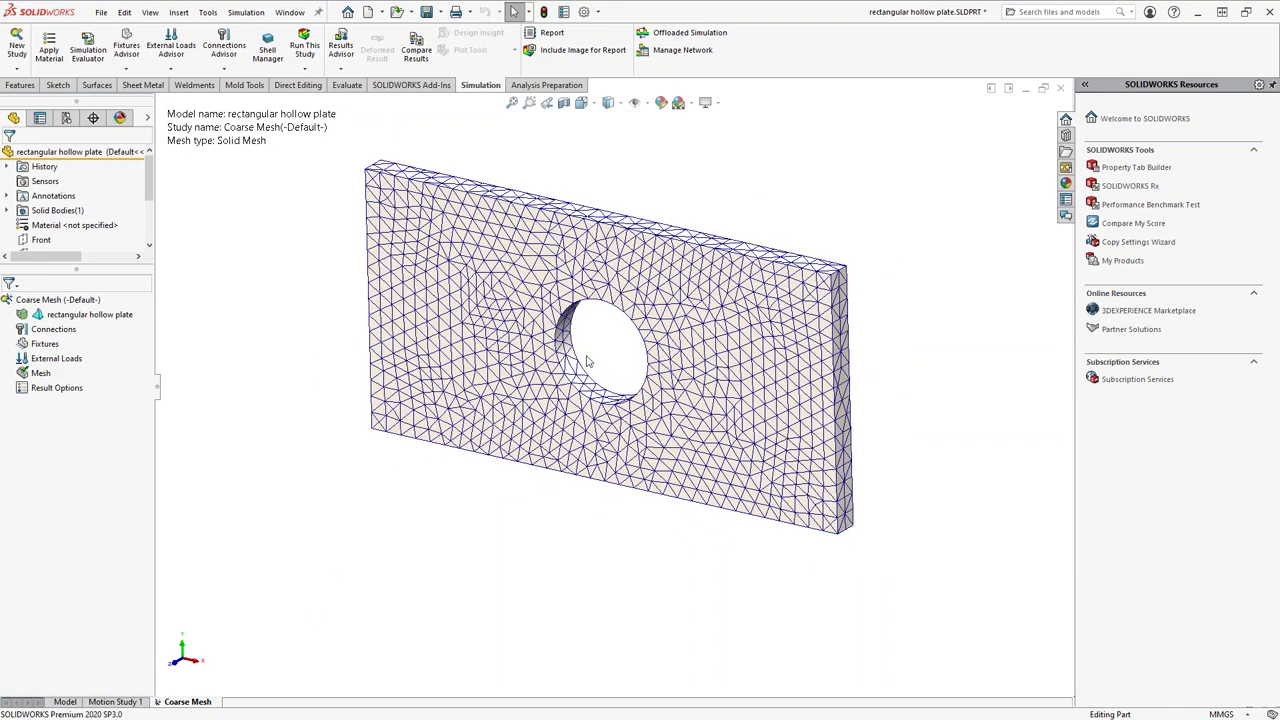
{"action": "scroll", "coordinate": [615, 367], "scroll_direction": "down", "scroll_amount": 4}
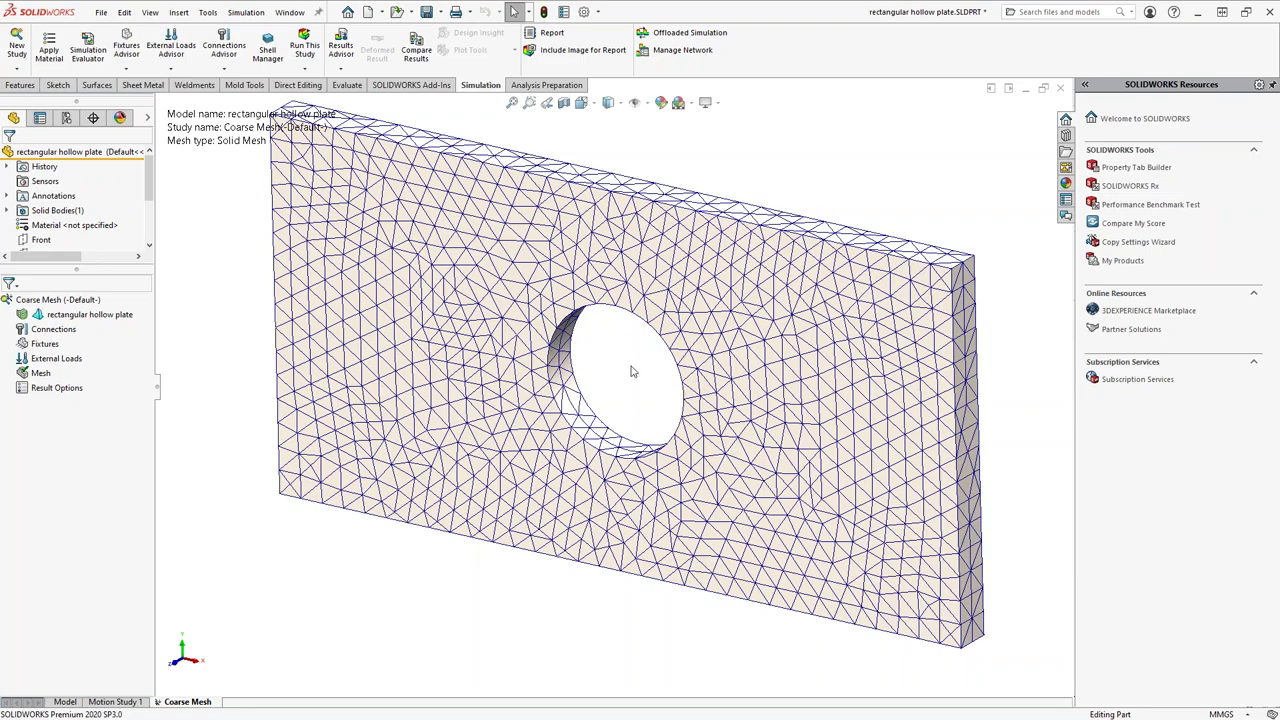
{"action": "middle_click_drag", "start_coordinate": [631, 371], "coordinate": [639, 345]}
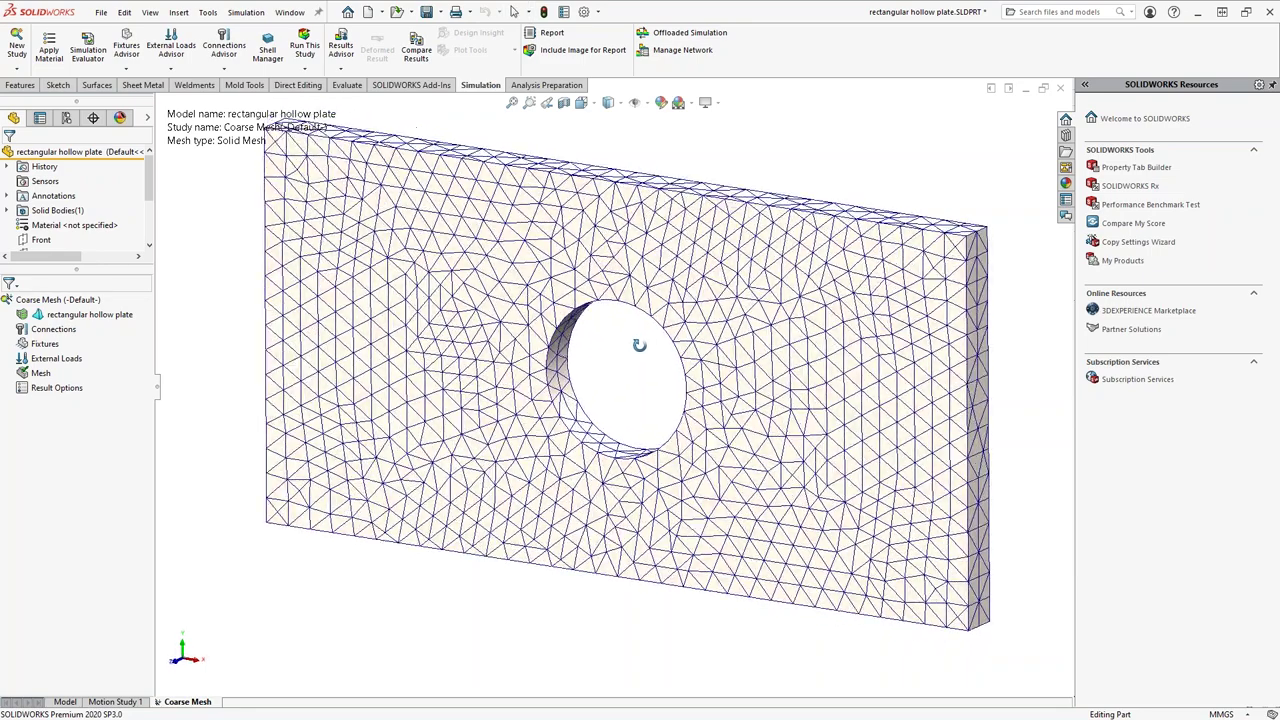
{"action": "key", "text": "f"}
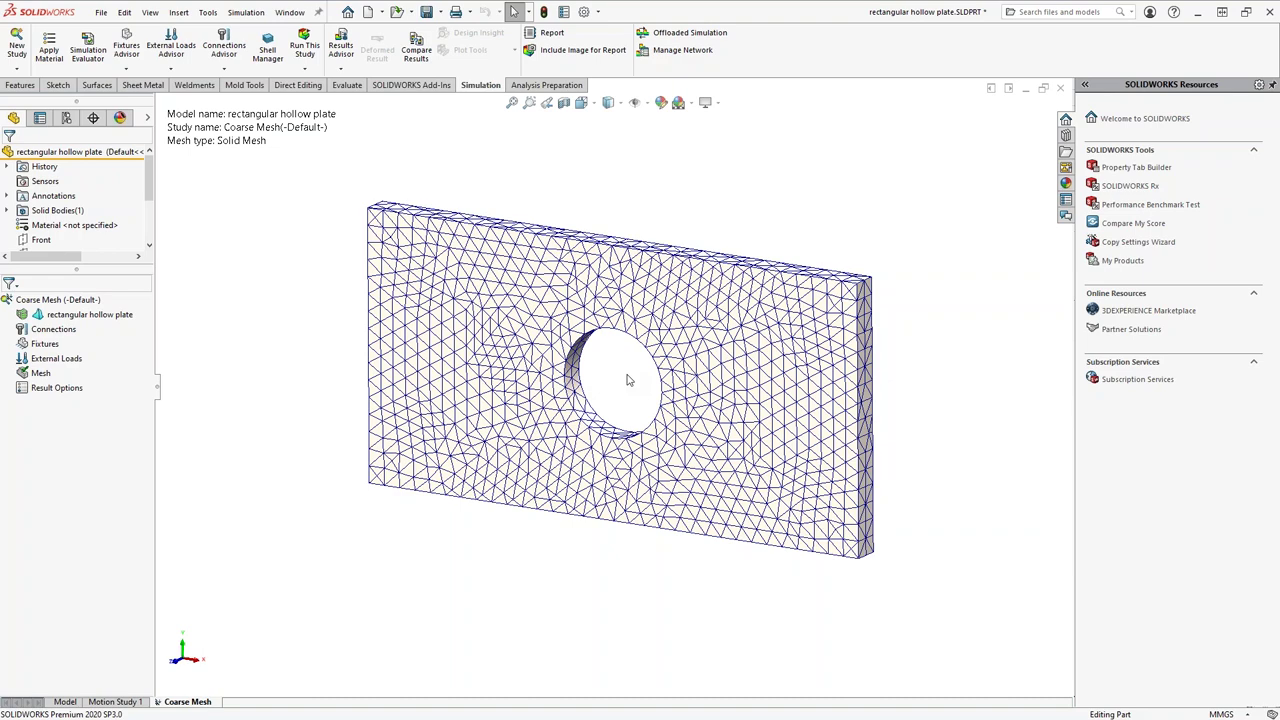
{"action": "mouse_move", "coordinate": [328, 415]}
{"action": "middle_mouse_down"}
{"action": "mouse_move", "coordinate": [322, 400]}
{"action": "mouse_move", "coordinate": [322, 411]}
{"action": "middle_mouse_up"}
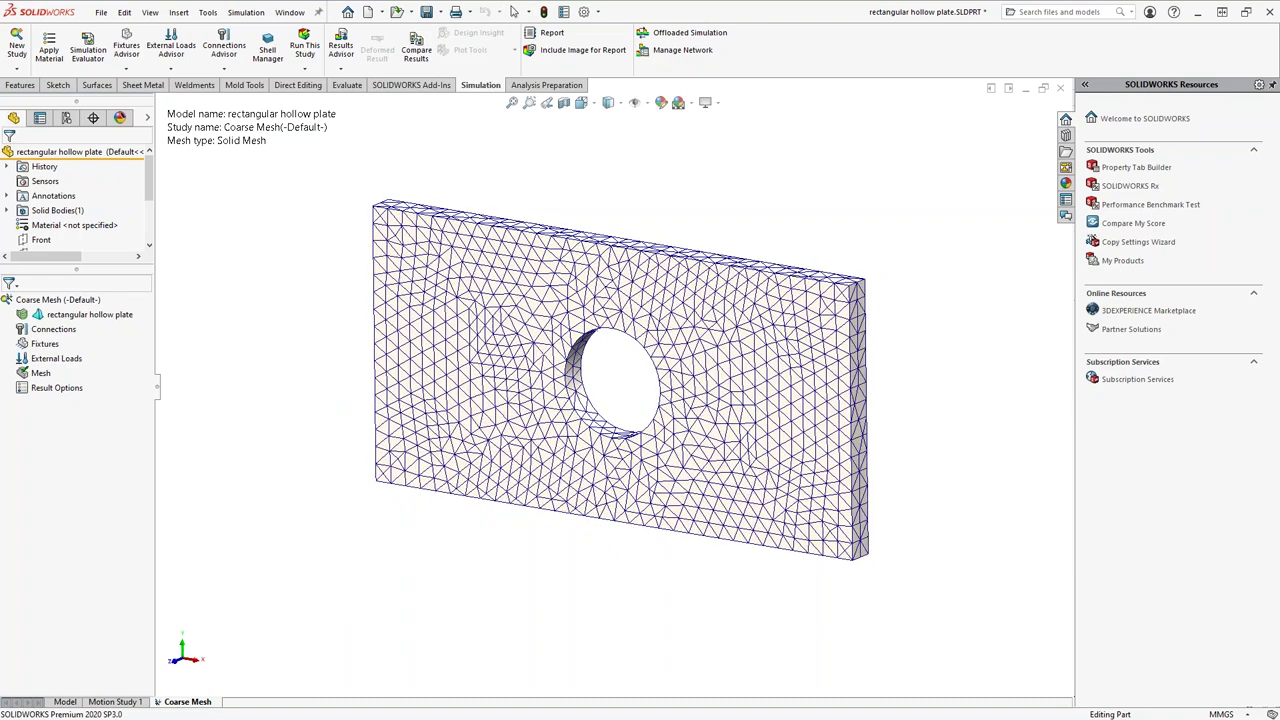
Apply the favorite material AISI 304 to the rectangular hollow plate body.
{"action": "right_click", "coordinate": [118, 317]}
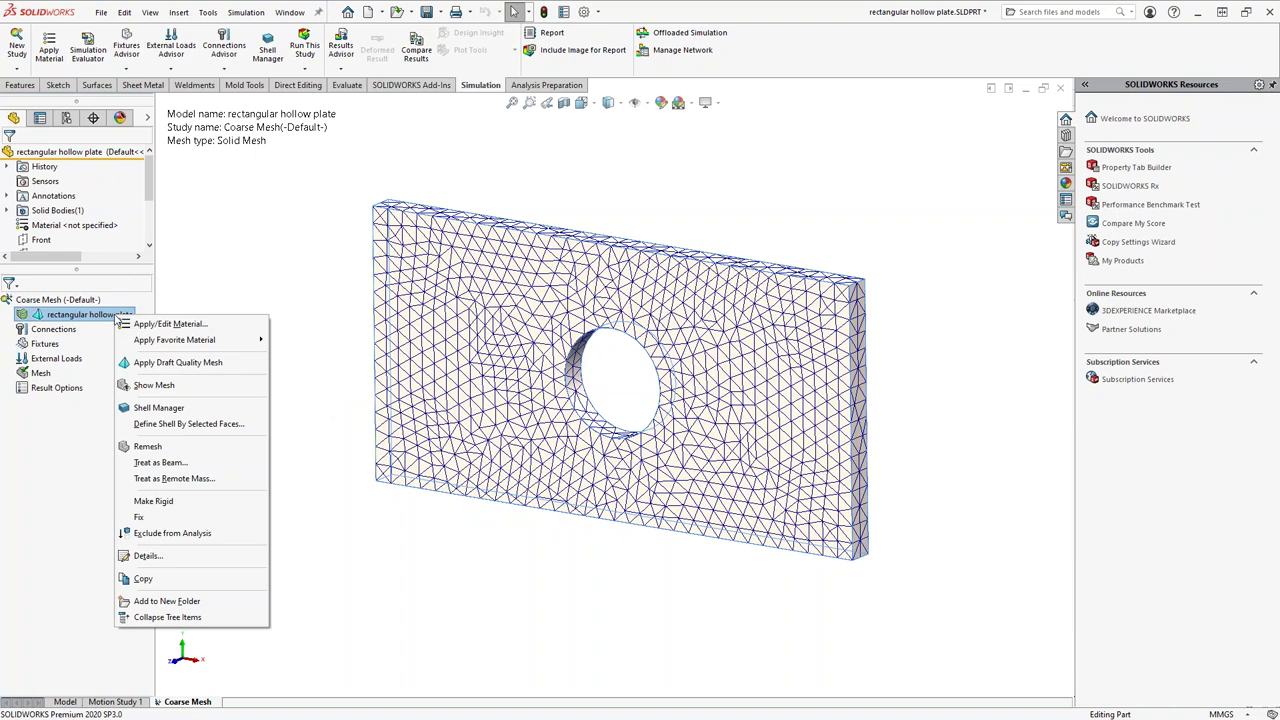
{"action": "mouse_move", "coordinate": [196, 349]}
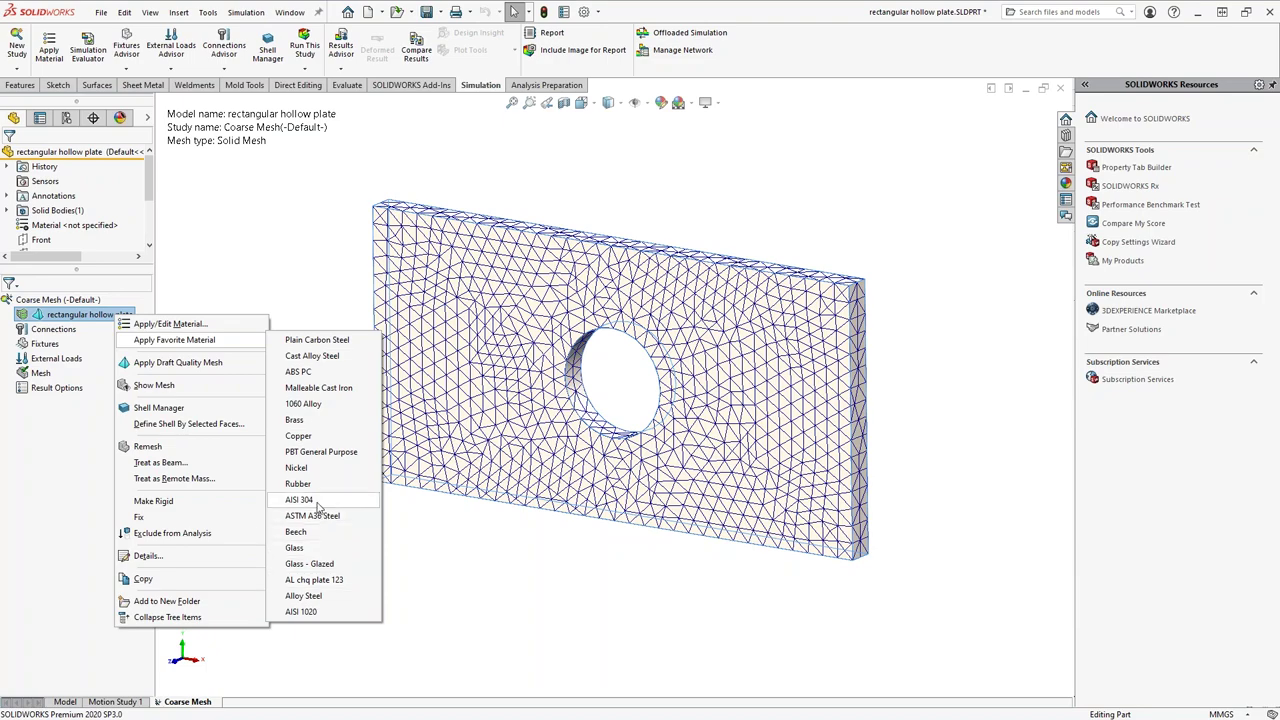
{"action": "left_click", "coordinate": [316, 500]}
Add a Fixed Geometry fixture to the plate's left short end face.
{"action": "middle_click_drag", "start_coordinate": [306, 434], "coordinate": [279, 429]}
{"action": "right_click", "coordinate": [44, 344]}
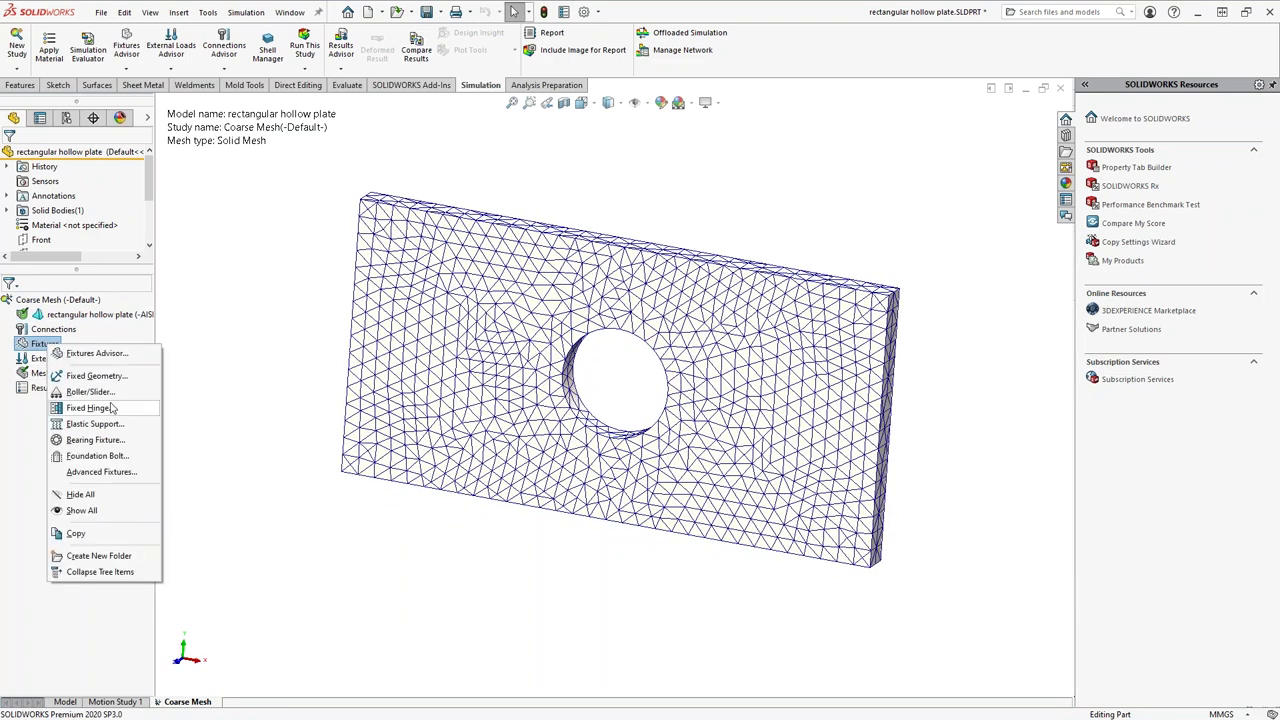
{"action": "left_click", "coordinate": [104, 376]}
{"action": "middle_click_drag", "start_coordinate": [620, 380], "coordinate": [440, 360]}
{"action": "left_click", "coordinate": [441, 358]}
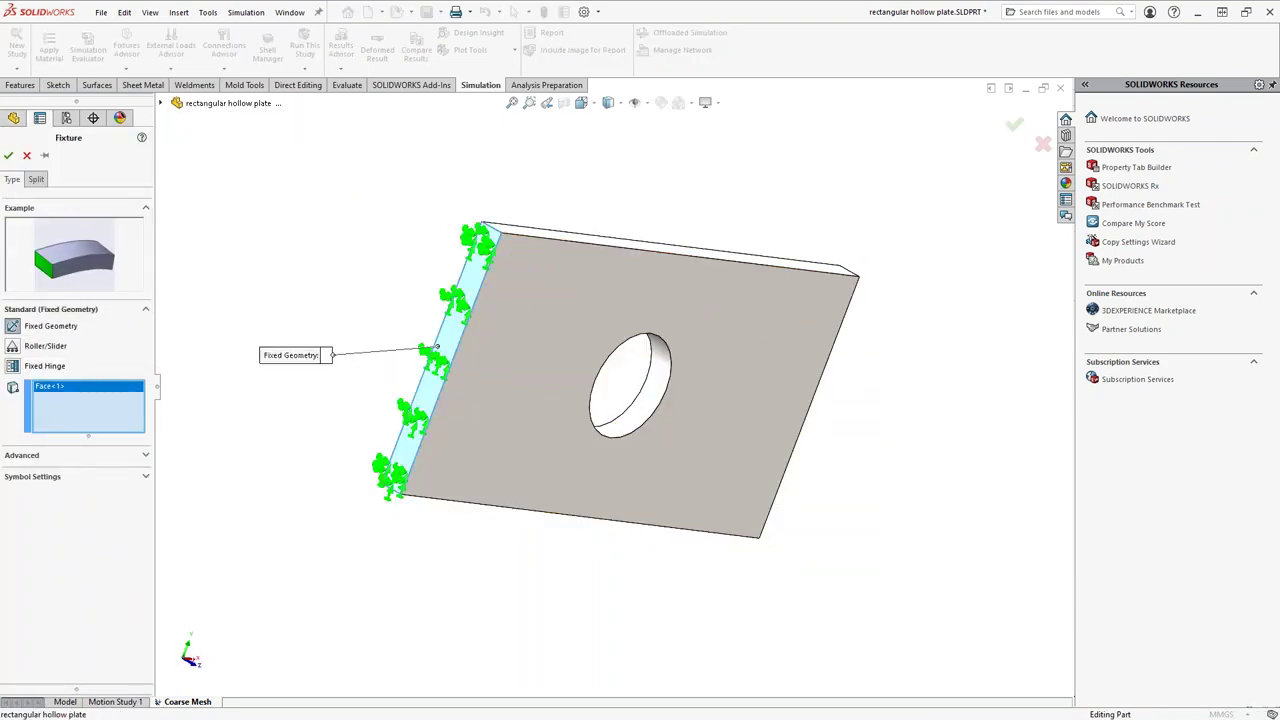
{"action": "left_click", "coordinate": [9, 156]}
Apply a normal force of 110000 N in reversed direction, pulling outward on the plate's right short end face.
{"action": "middle_click_drag", "start_coordinate": [317, 337], "coordinate": [237, 343]}
{"action": "right_click", "coordinate": [56, 373]}
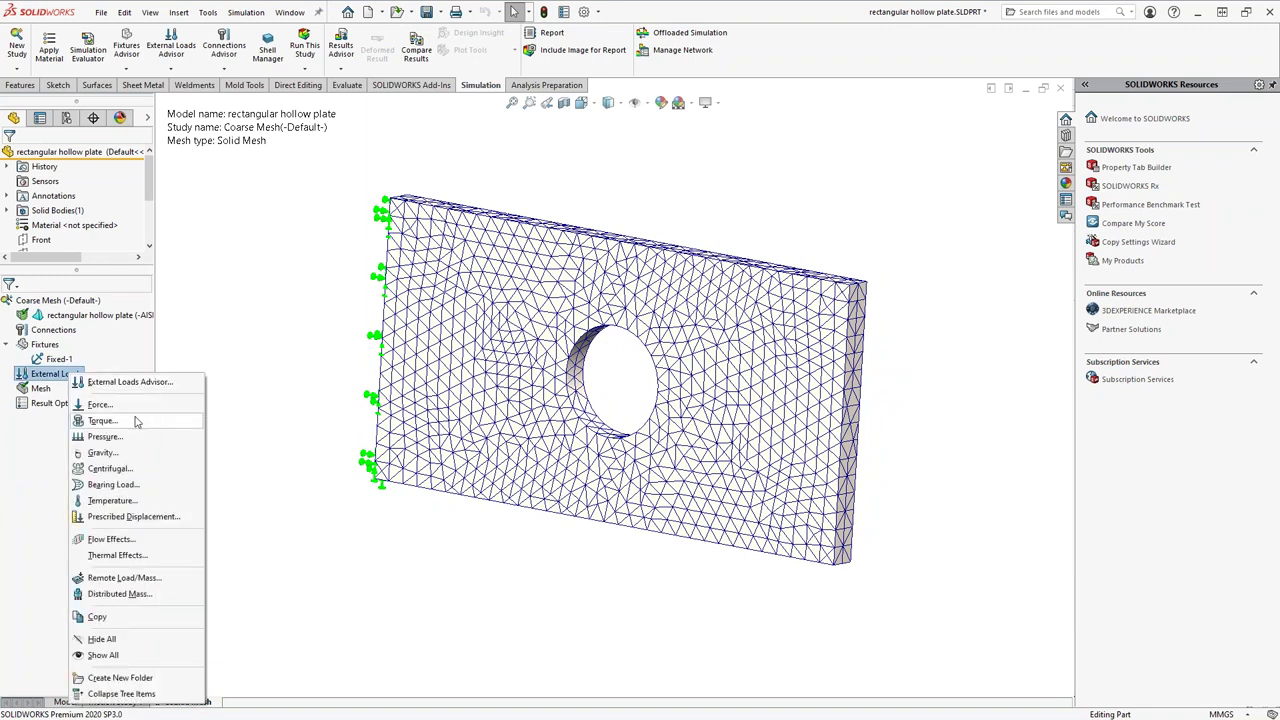
{"action": "left_click", "coordinate": [142, 422]}
{"action": "left_click", "coordinate": [862, 452]}
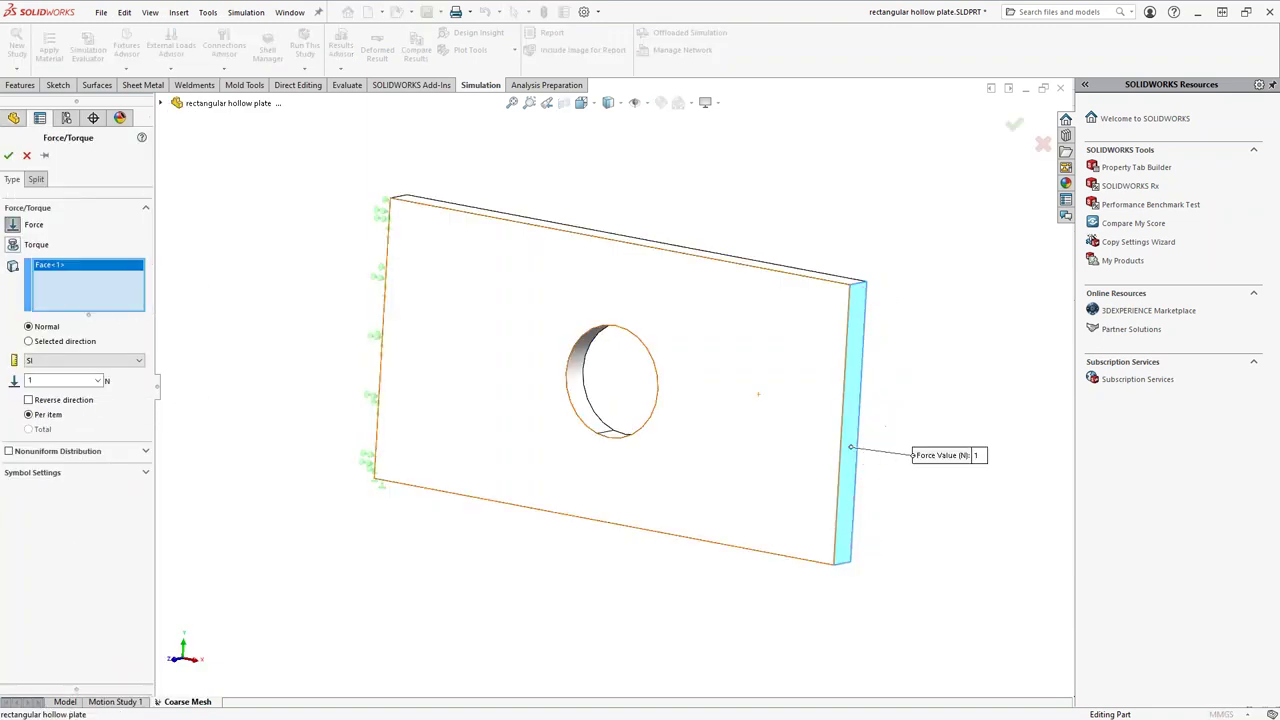
{"action": "left_click", "coordinate": [29, 400]}
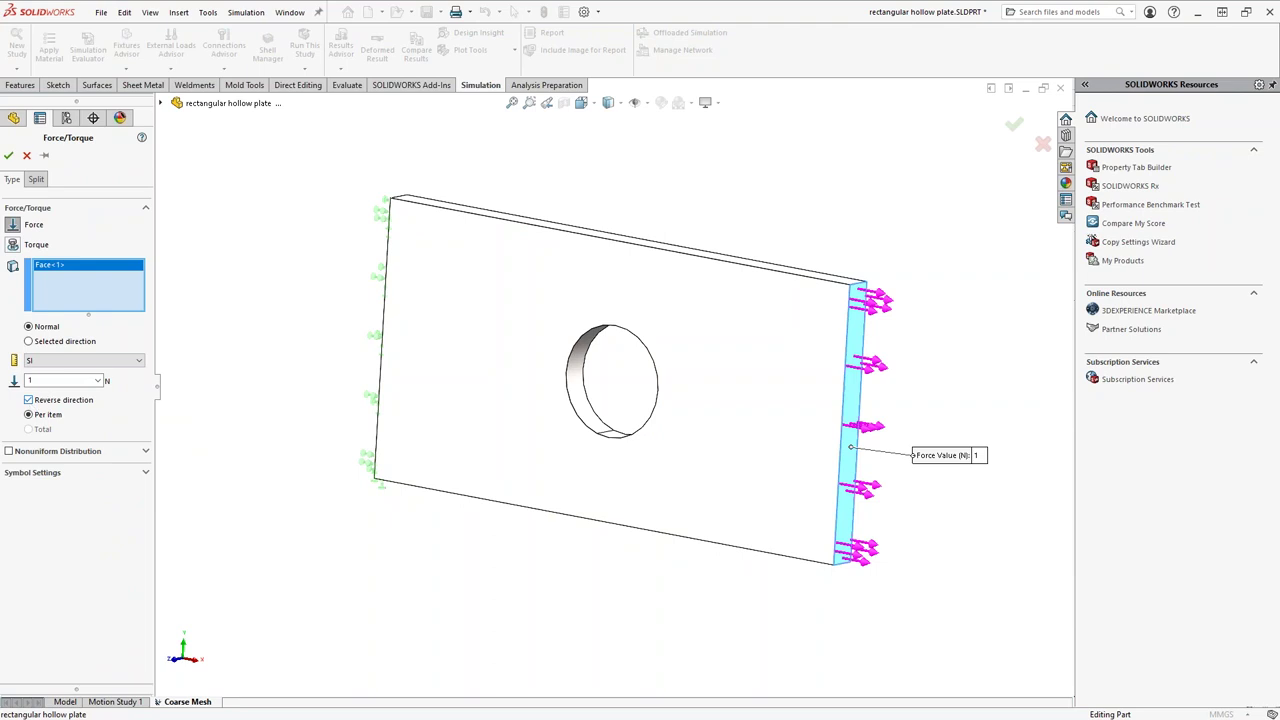
{"action": "double_click", "coordinate": [45, 383]}
{"action": "type", "text": "110000"}
{"action": "left_click", "coordinate": [9, 156]}
Open mesh creation for the Coarse Mesh study and check the plate body's element quality assignment.
{"action": "middle_click_drag", "start_coordinate": [610, 295], "coordinate": [604, 308]}
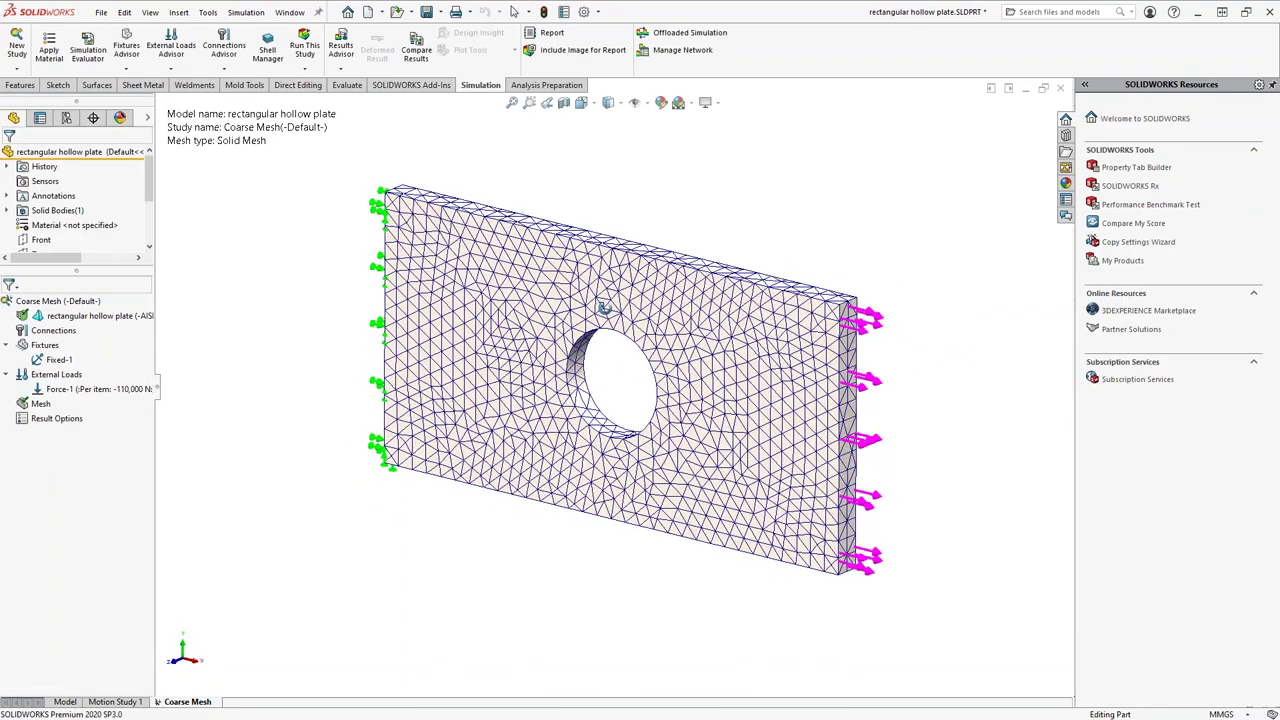
{"action": "right_click", "coordinate": [38, 405]}
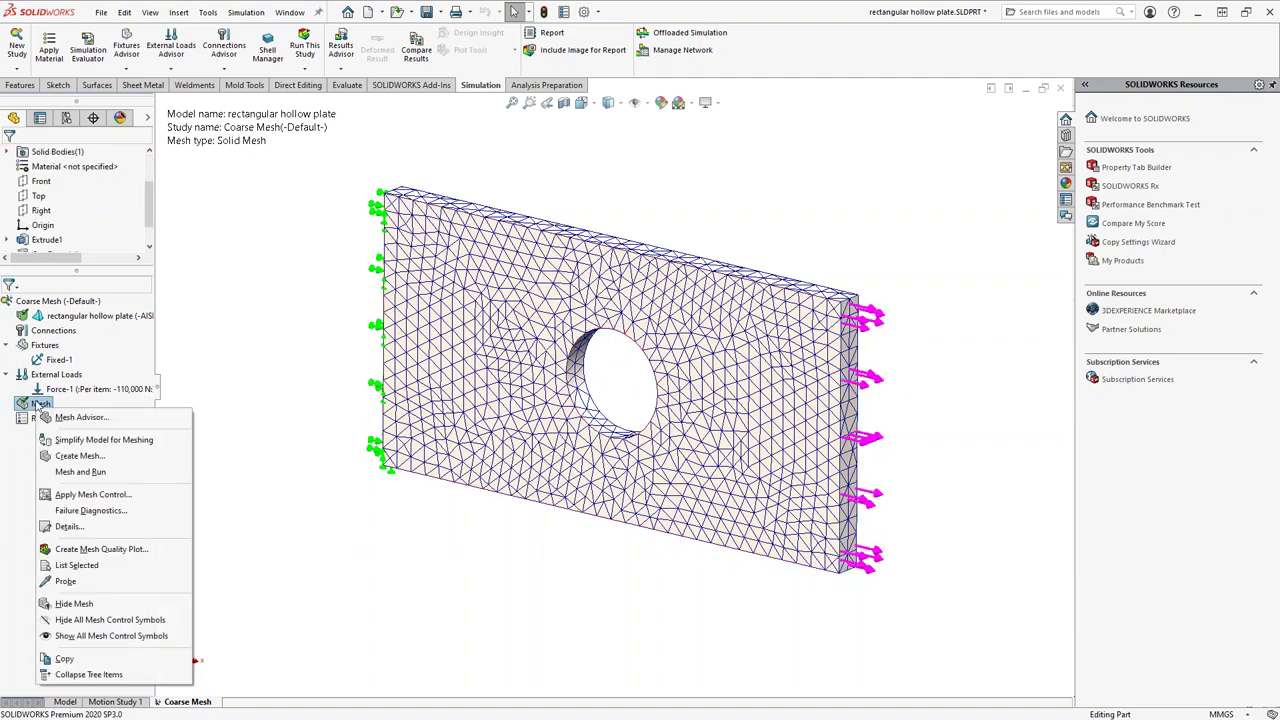
{"action": "left_click", "coordinate": [80, 456]}
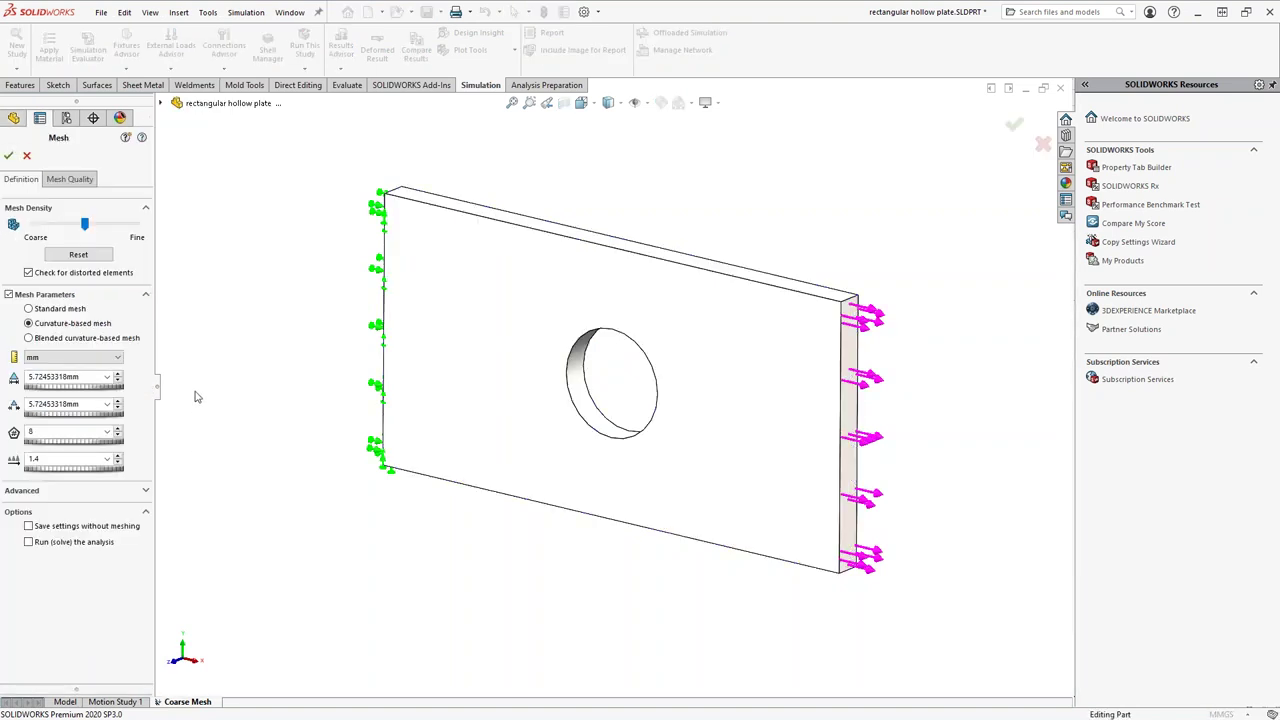
{"action": "left_click", "coordinate": [70, 179]}
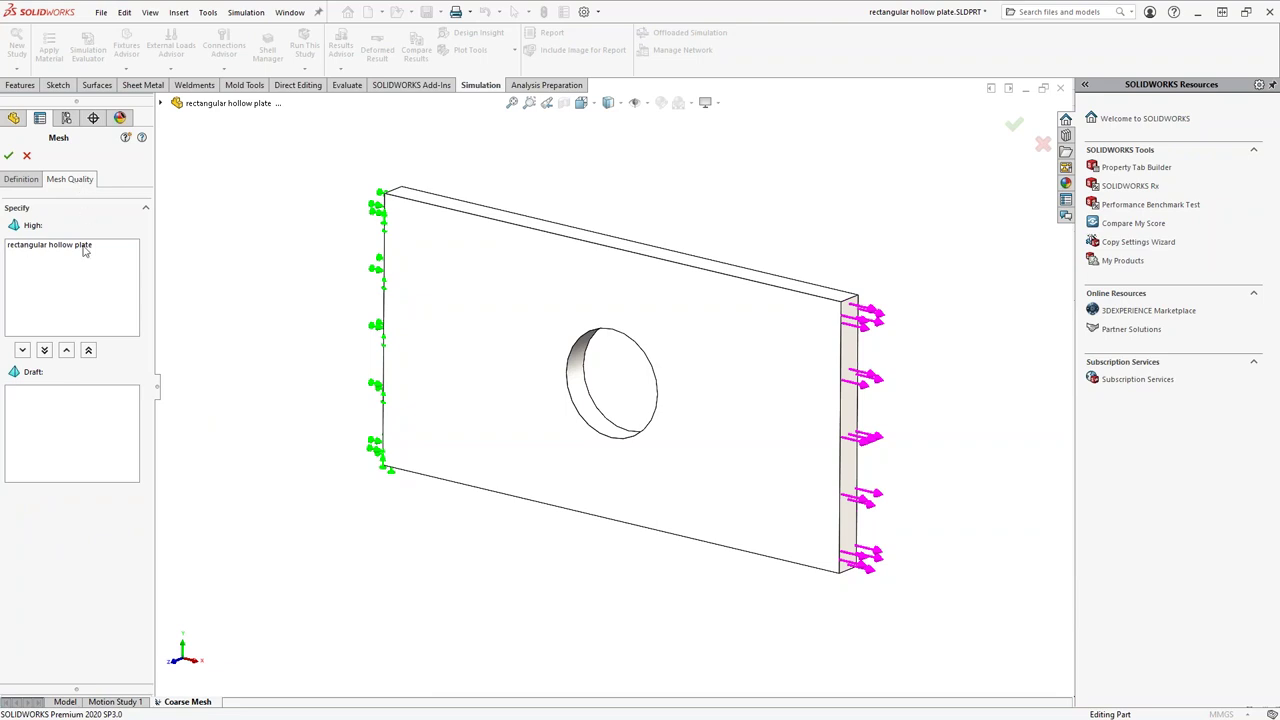
{"action": "left_click", "coordinate": [20, 180]}
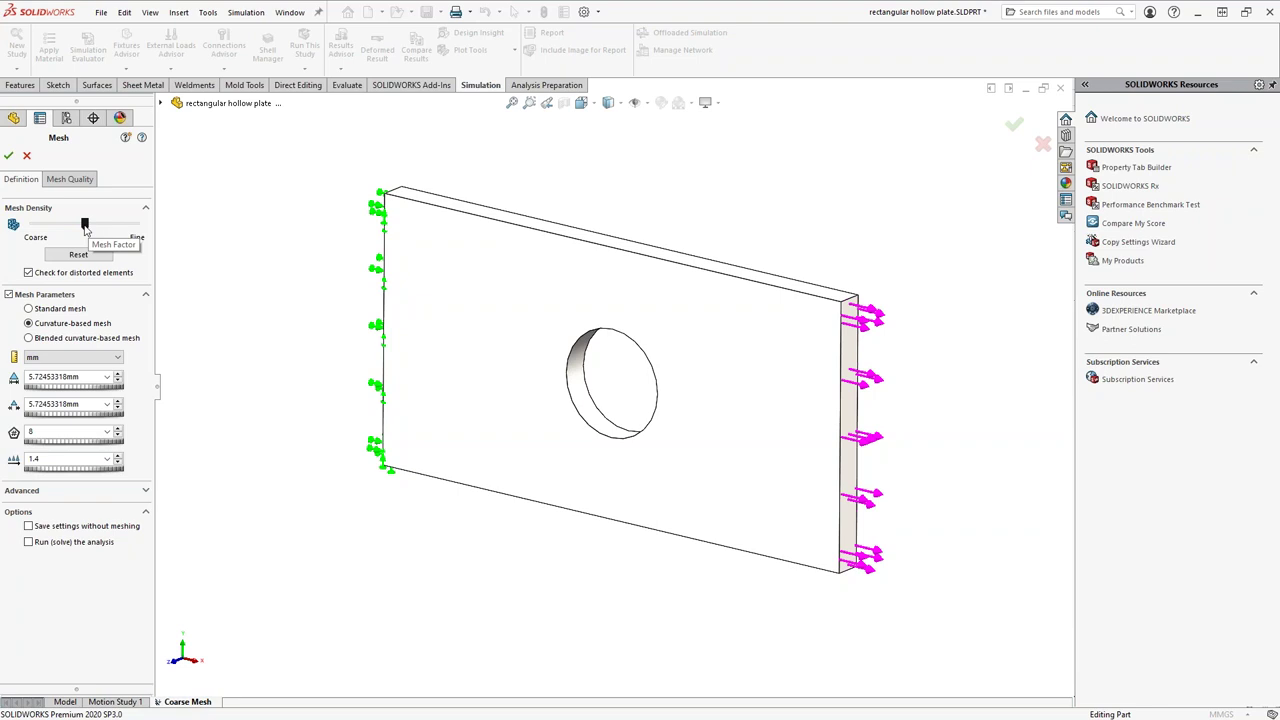
Try the density extremes for the curvature-based mesh, set it to the coarsest density and generate the mesh.
{"action": "left_click_drag", "start_coordinate": [85, 225], "coordinate": [26, 236]}
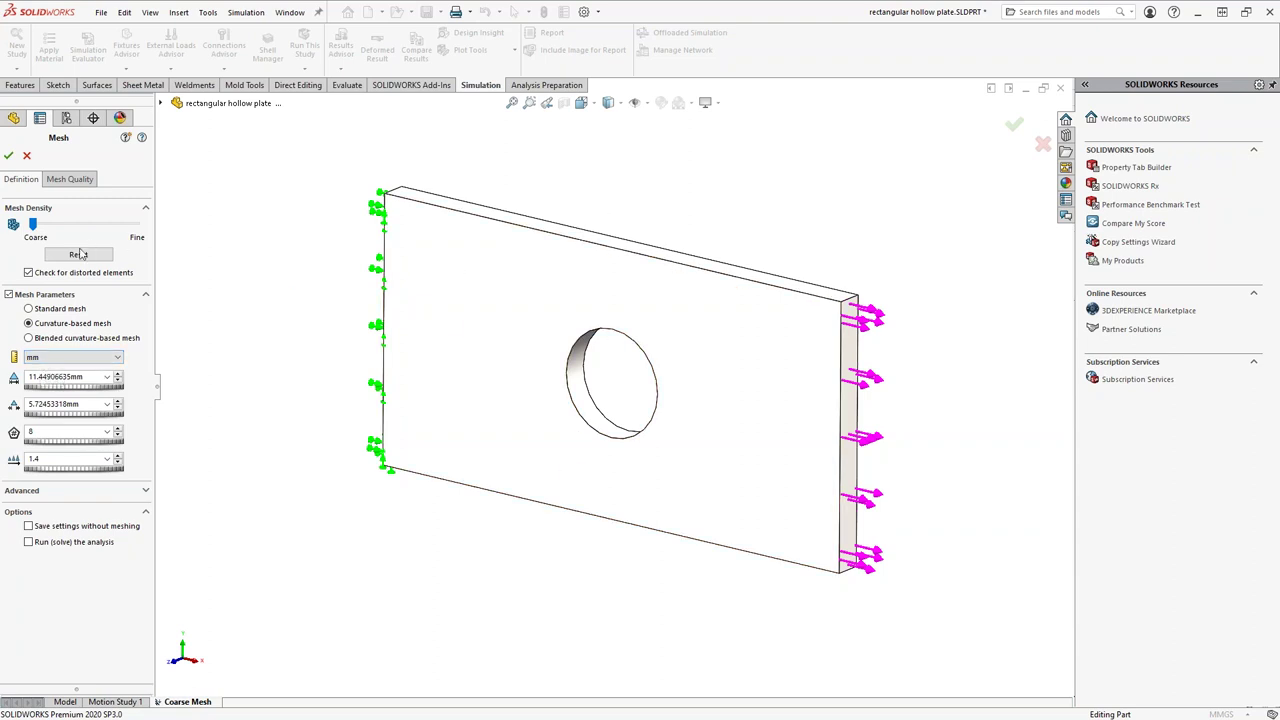
{"action": "left_click", "coordinate": [86, 224]}
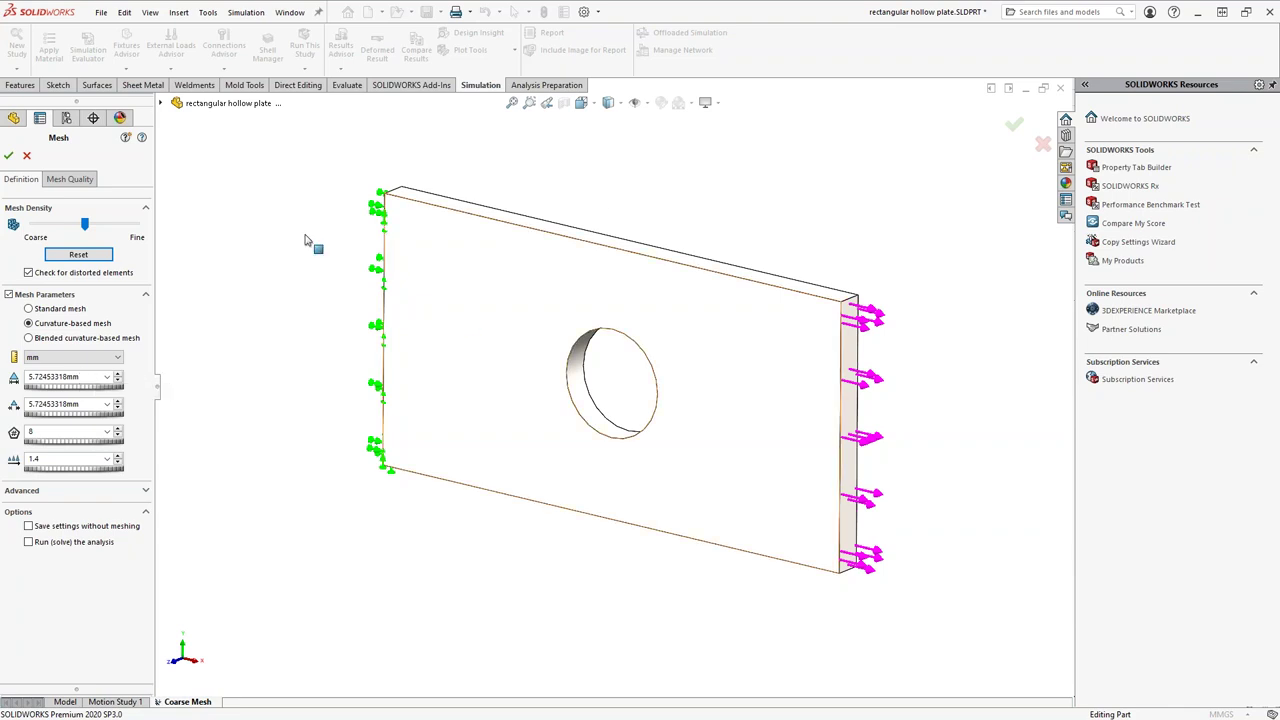
{"action": "left_click_drag", "start_coordinate": [85, 224], "coordinate": [138, 225]}
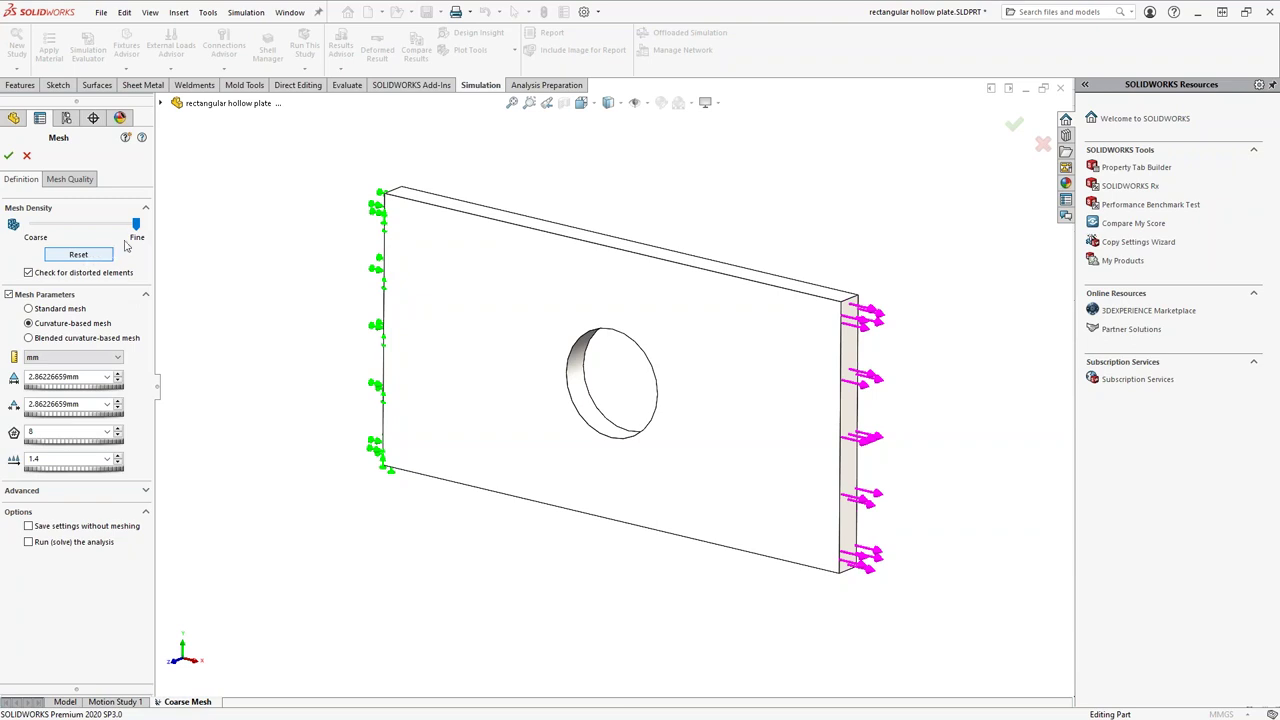
{"action": "left_click_drag", "start_coordinate": [136, 224], "coordinate": [33, 224]}
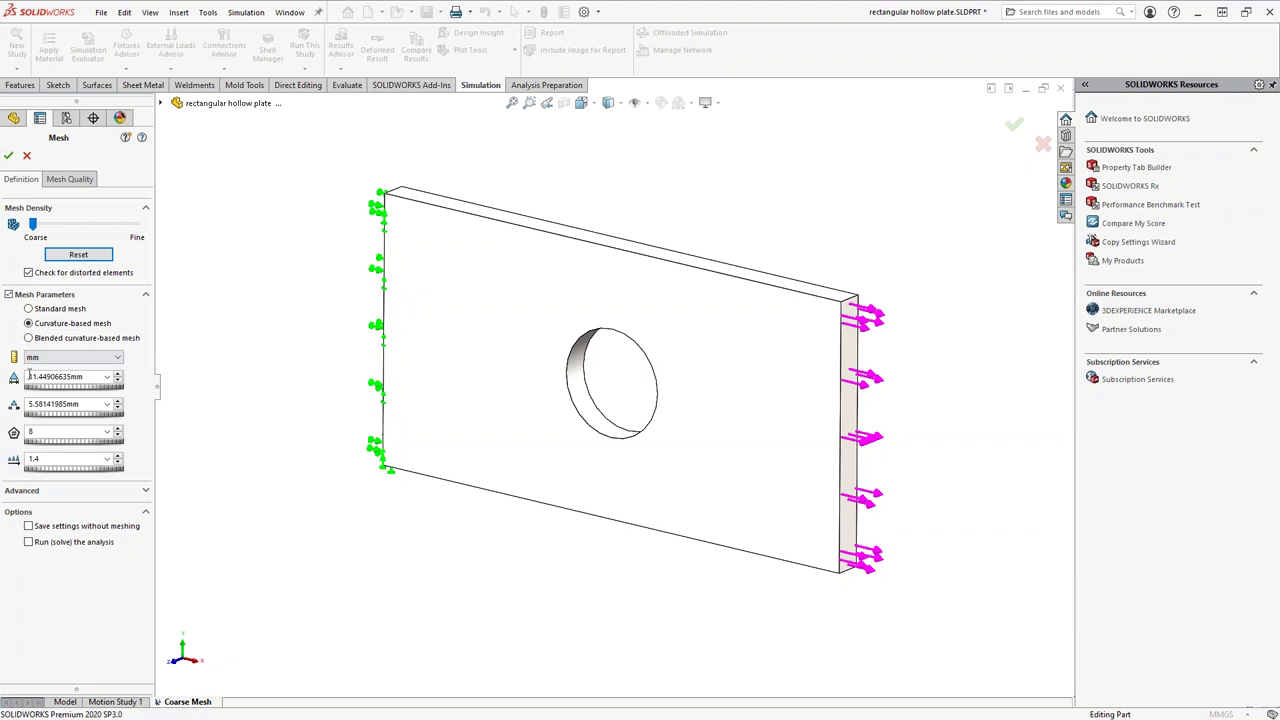
{"action": "left_click", "coordinate": [8, 155]}
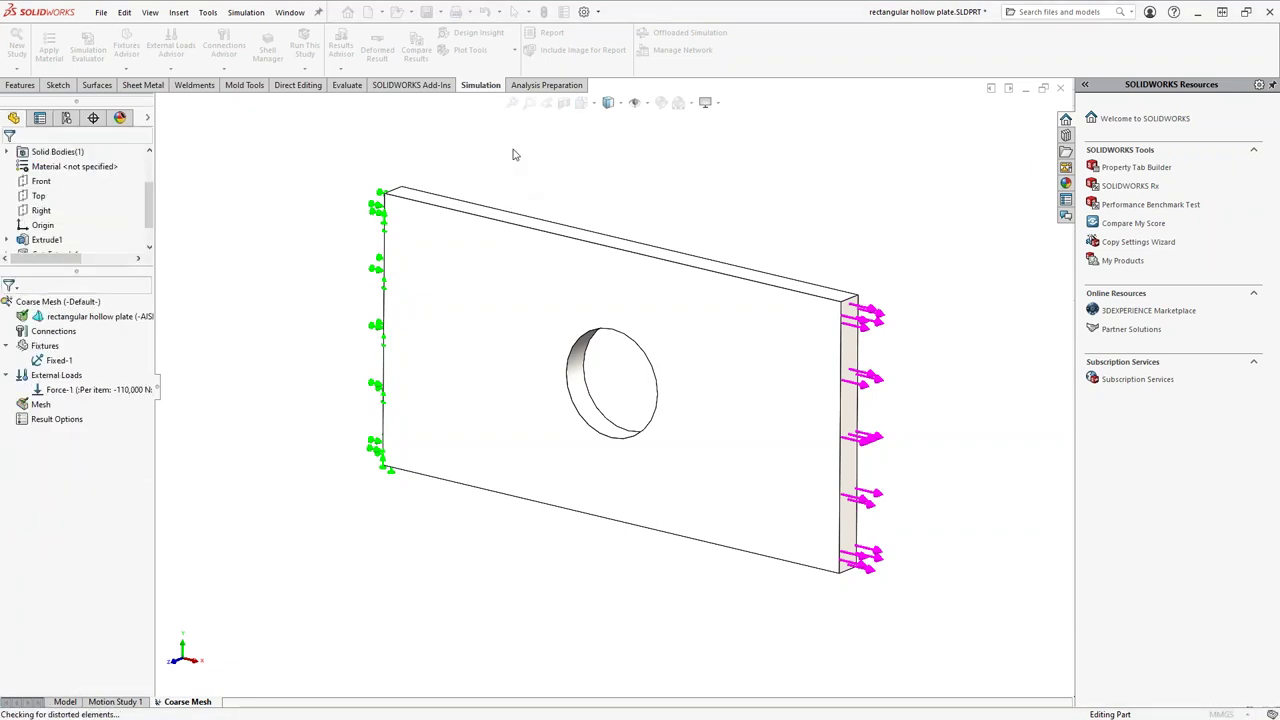
Run the Coarse Mesh study and view the plate's von Mises stress plot with its legend.
{"action": "left_click", "coordinate": [305, 48]}
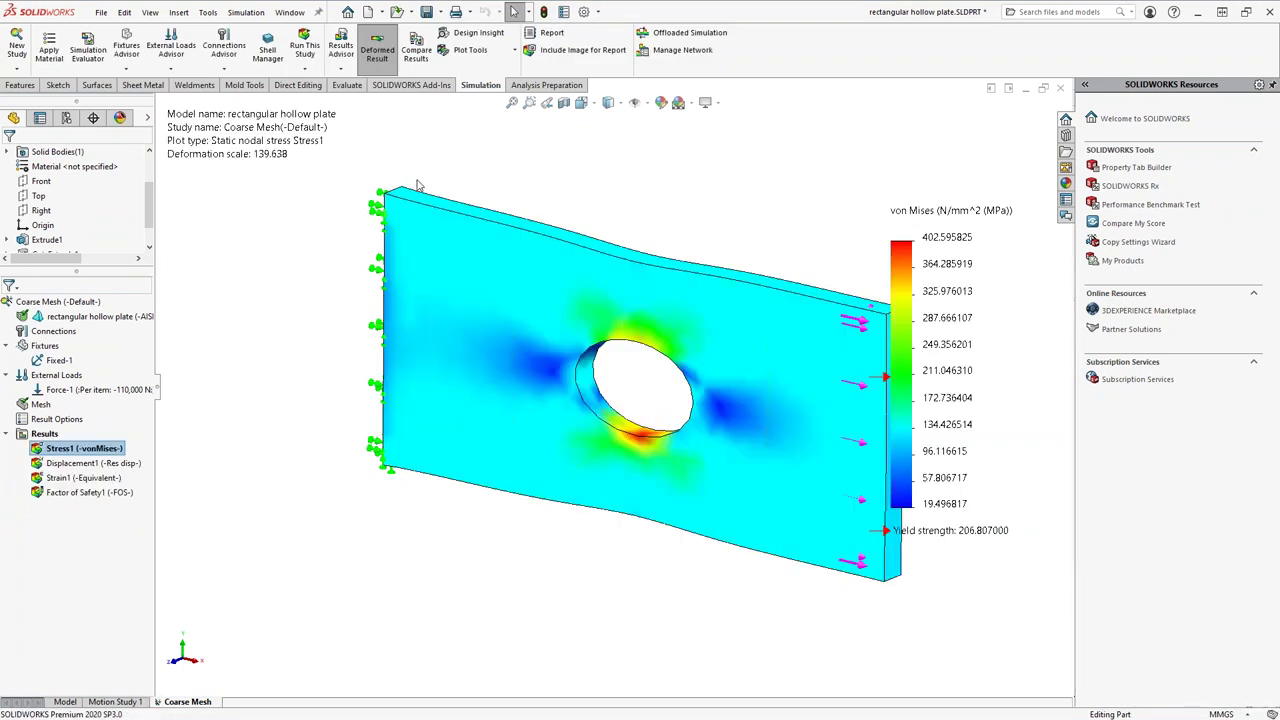
{"action": "scroll", "coordinate": [760, 390], "scroll_direction": "up", "scroll_amount": 3}
{"action": "scroll", "coordinate": [760, 390], "scroll_direction": "down", "scroll_amount": 5}
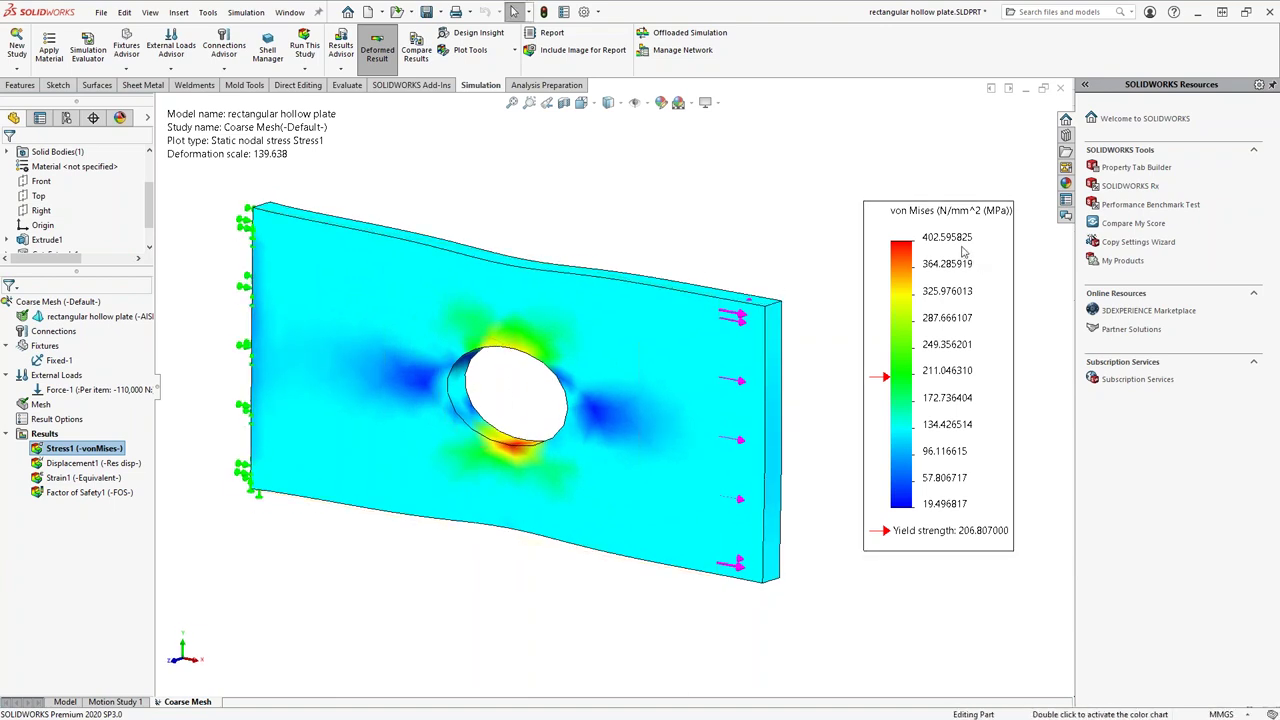
Check the mesh details of the Coarse Mesh study, including the total number of elements.
{"action": "right_click", "coordinate": [40, 404]}
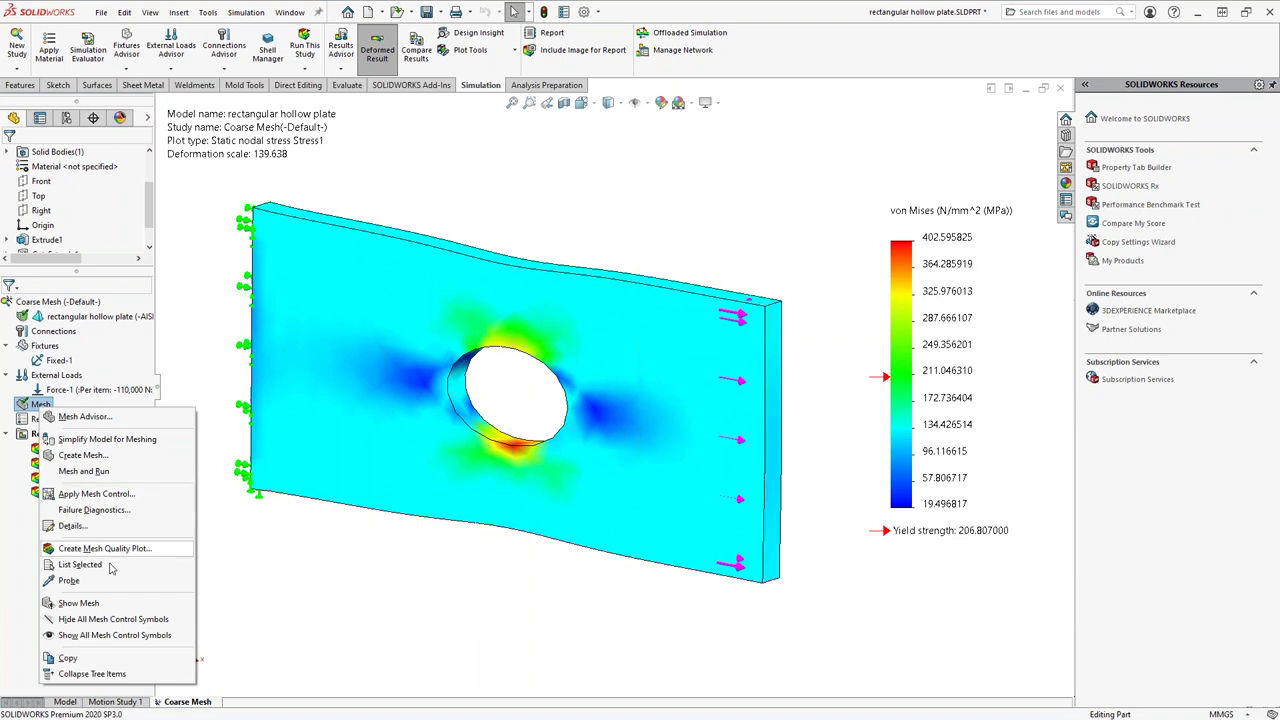
{"action": "left_click", "coordinate": [70, 526]}
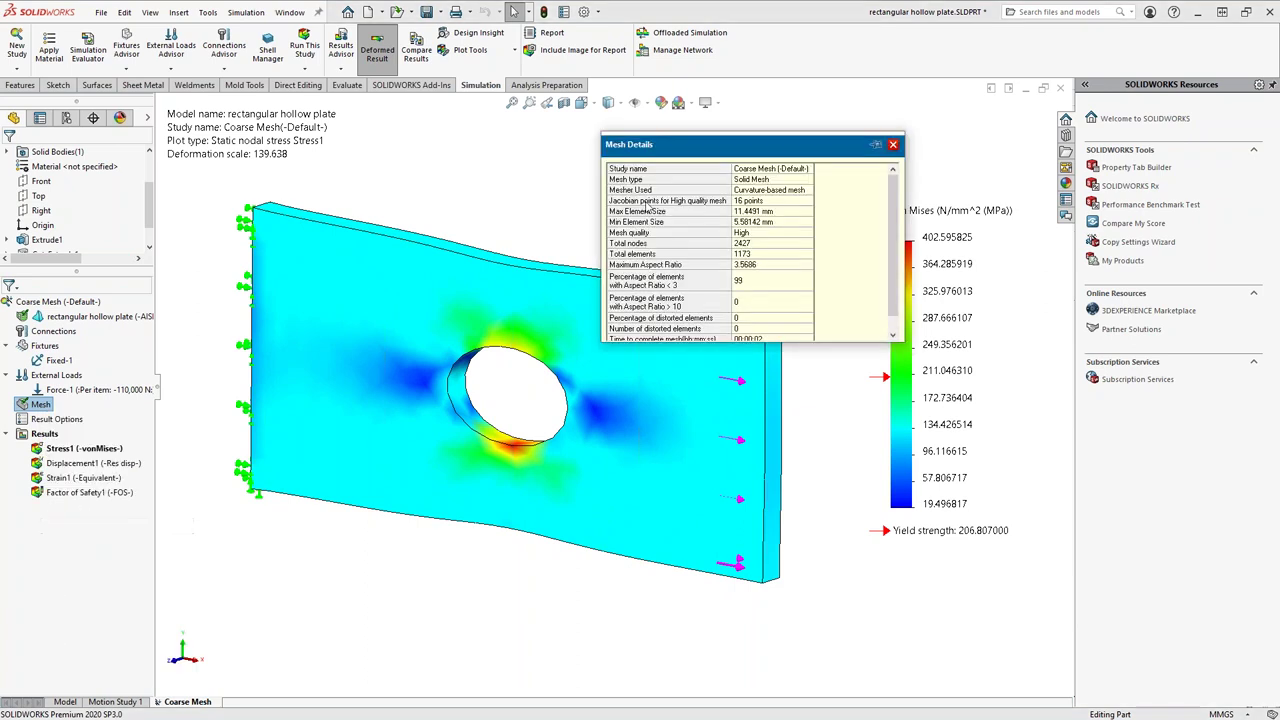
{"action": "left_click", "coordinate": [752, 256]}
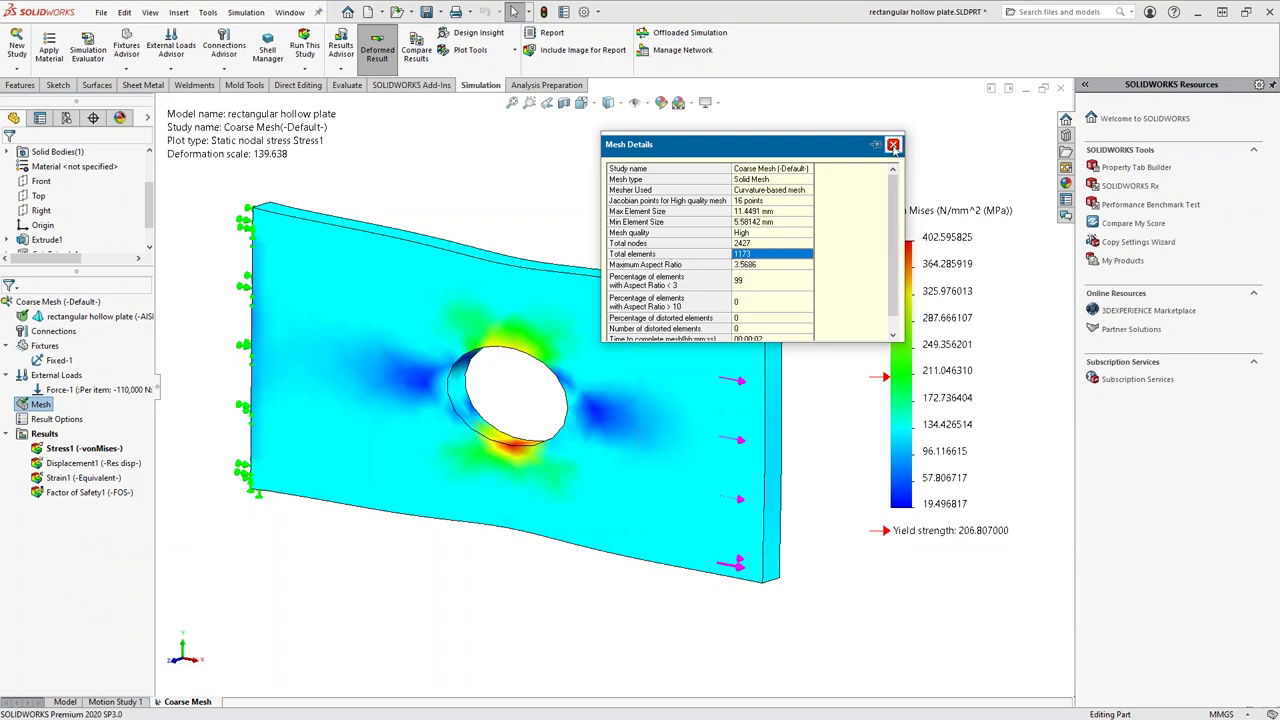
{"action": "left_click", "coordinate": [893, 146]}
Examine the resultant displacement plot and its maximum, and return to the von Mises stress plot.
{"action": "middle_click_drag", "start_coordinate": [620, 232], "coordinate": [513, 11]}
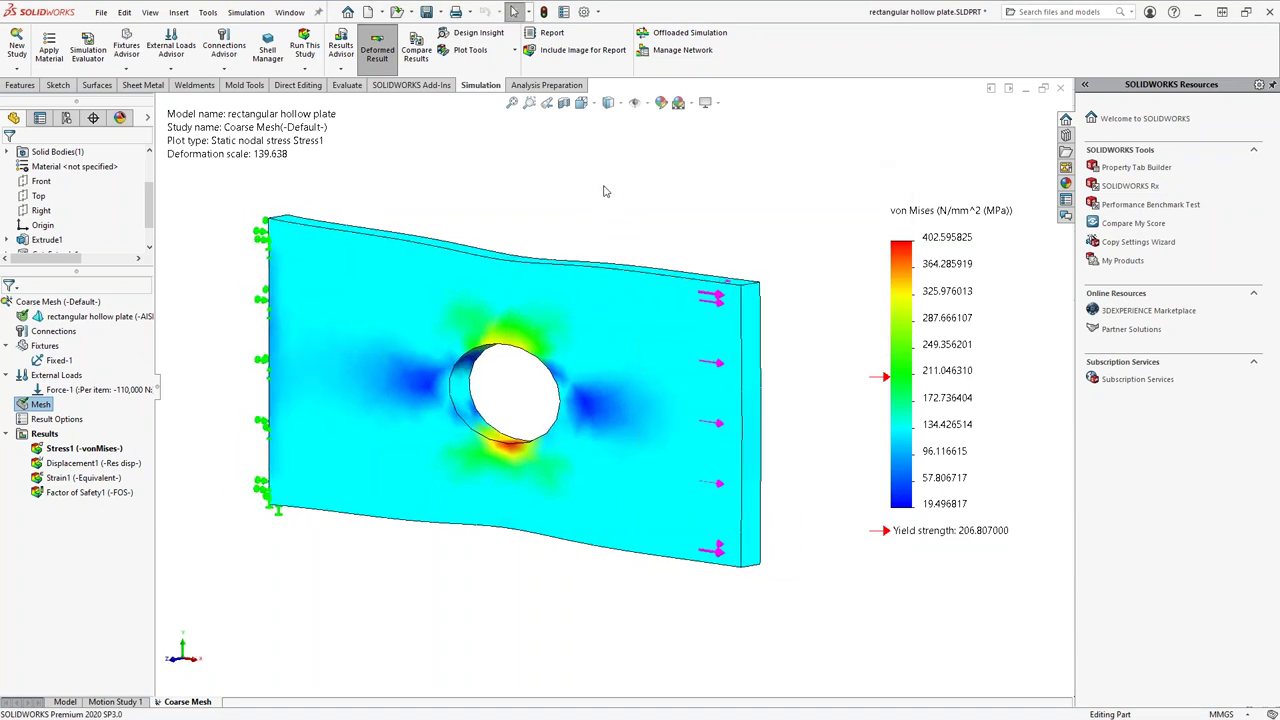
{"action": "middle_click_drag", "start_coordinate": [583, 214], "coordinate": [585, 208]}
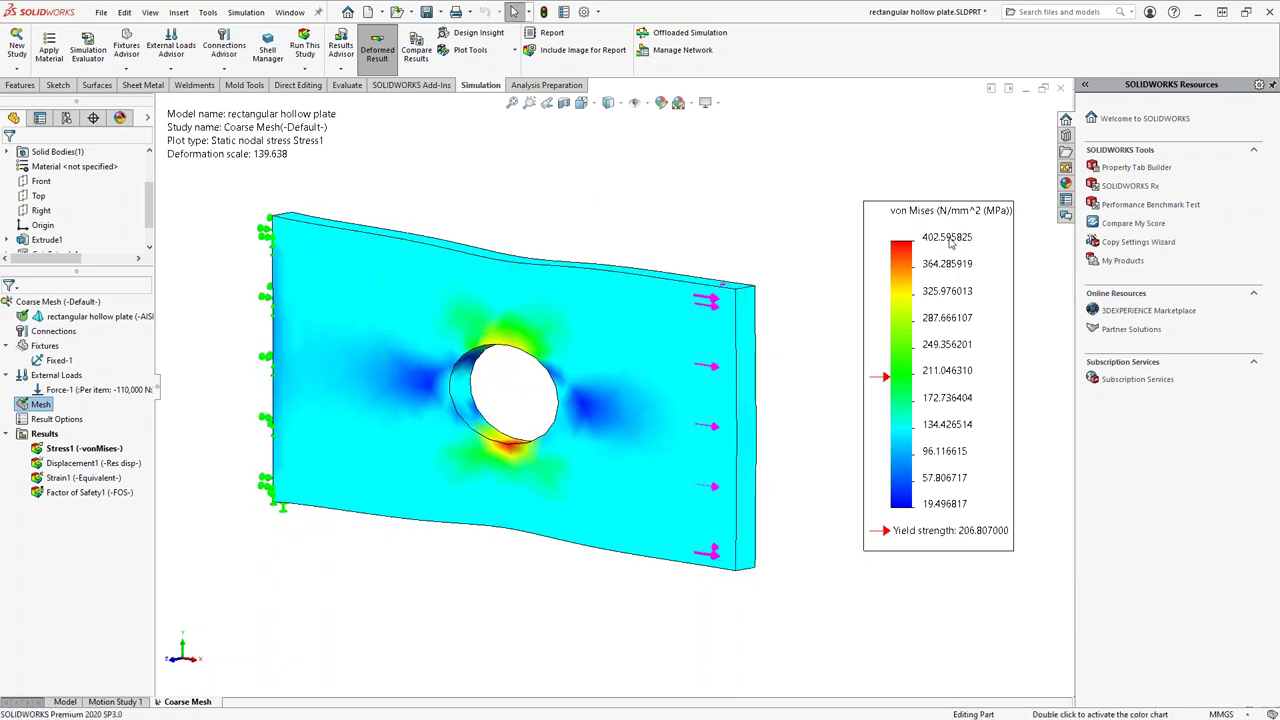
{"action": "double_click", "coordinate": [93, 463]}
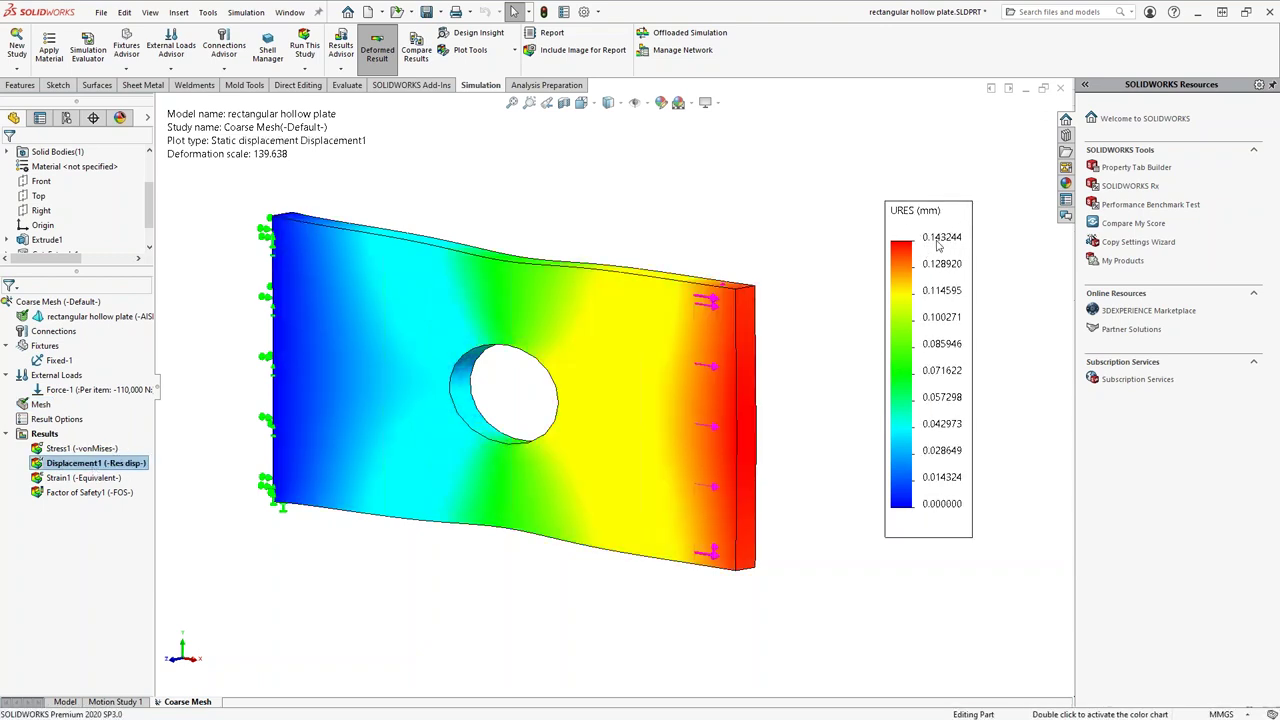
{"action": "middle_click_drag", "start_coordinate": [686, 269], "coordinate": [600, 245]}
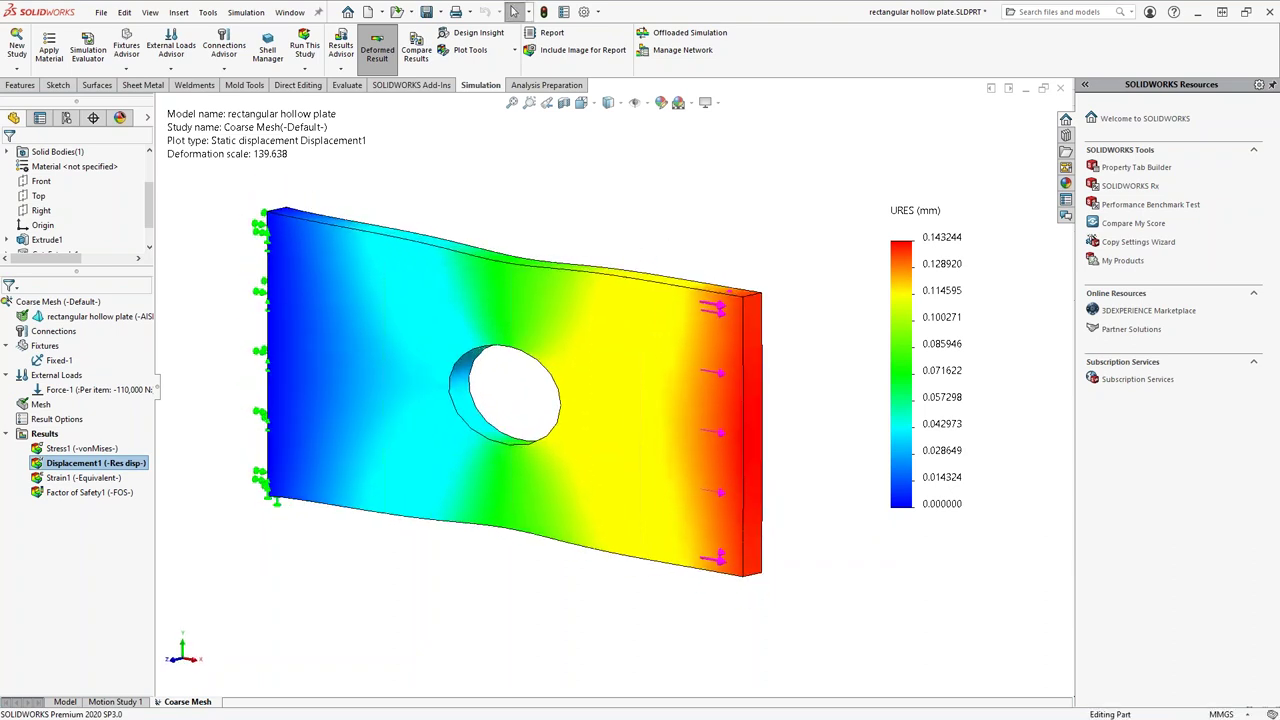
{"action": "right_click", "coordinate": [200, 703]}
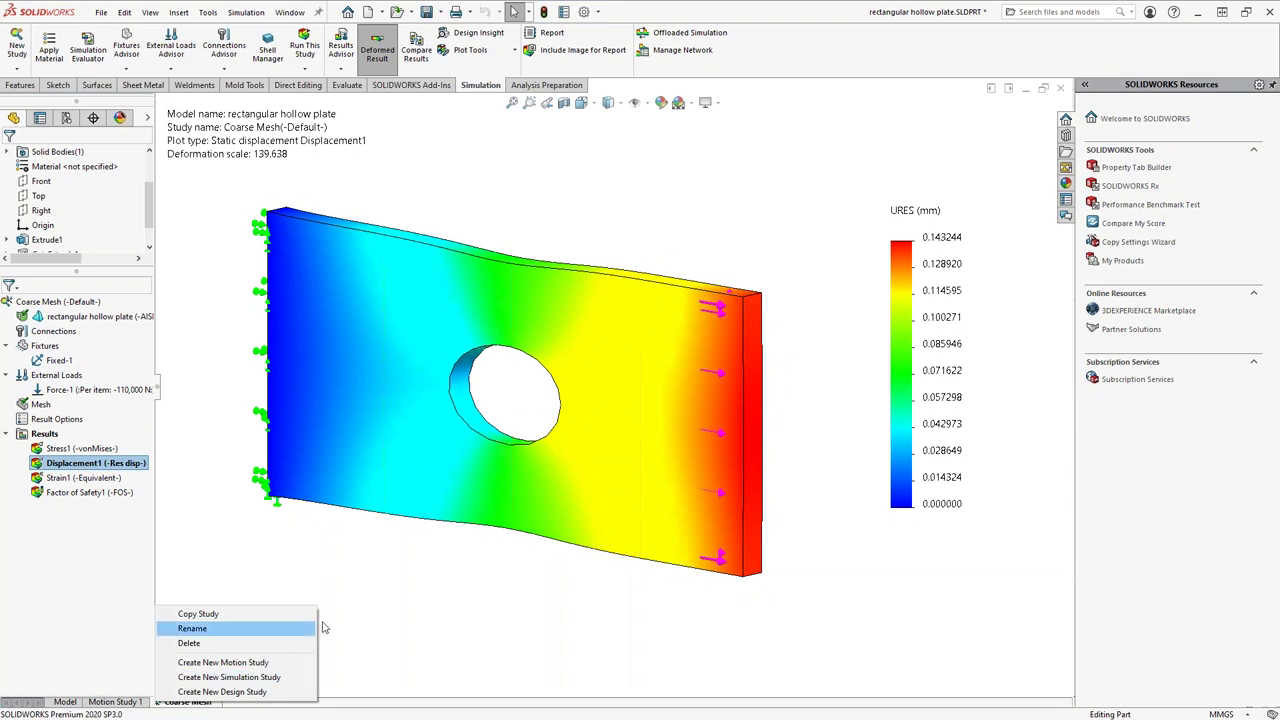
{"action": "left_click", "coordinate": [571, 578]}
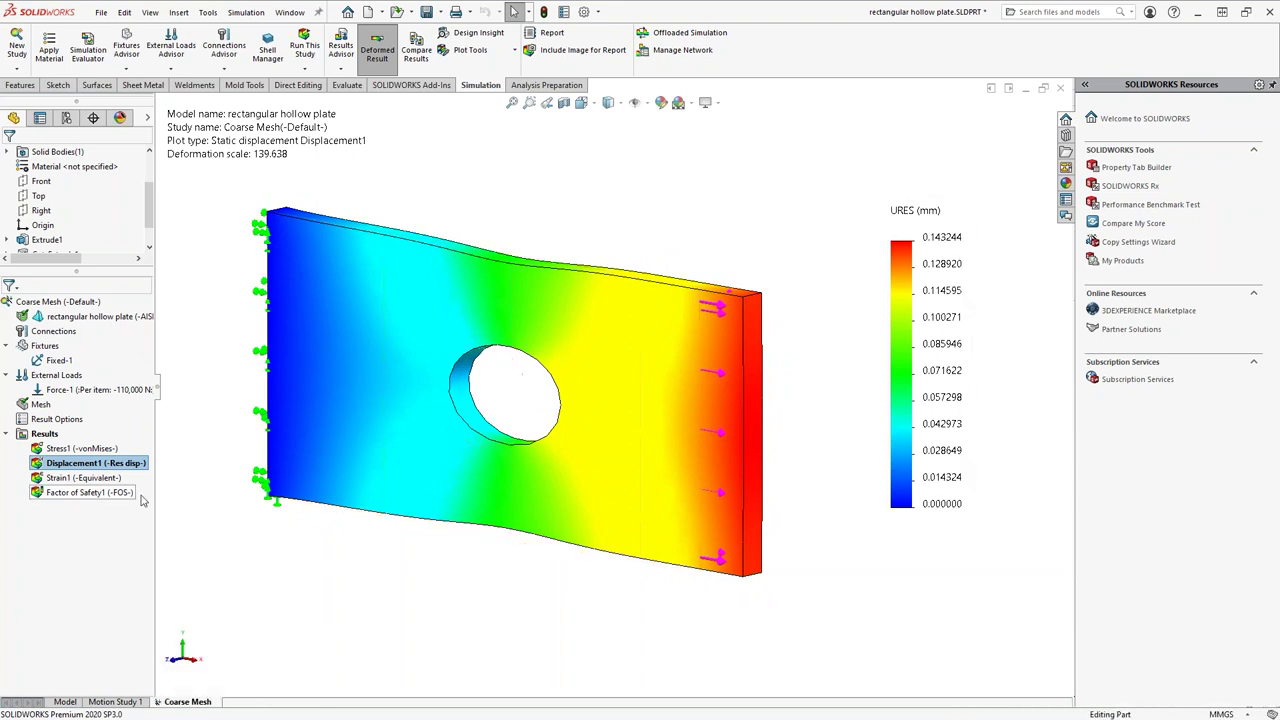
{"action": "double_click", "coordinate": [84, 448]}
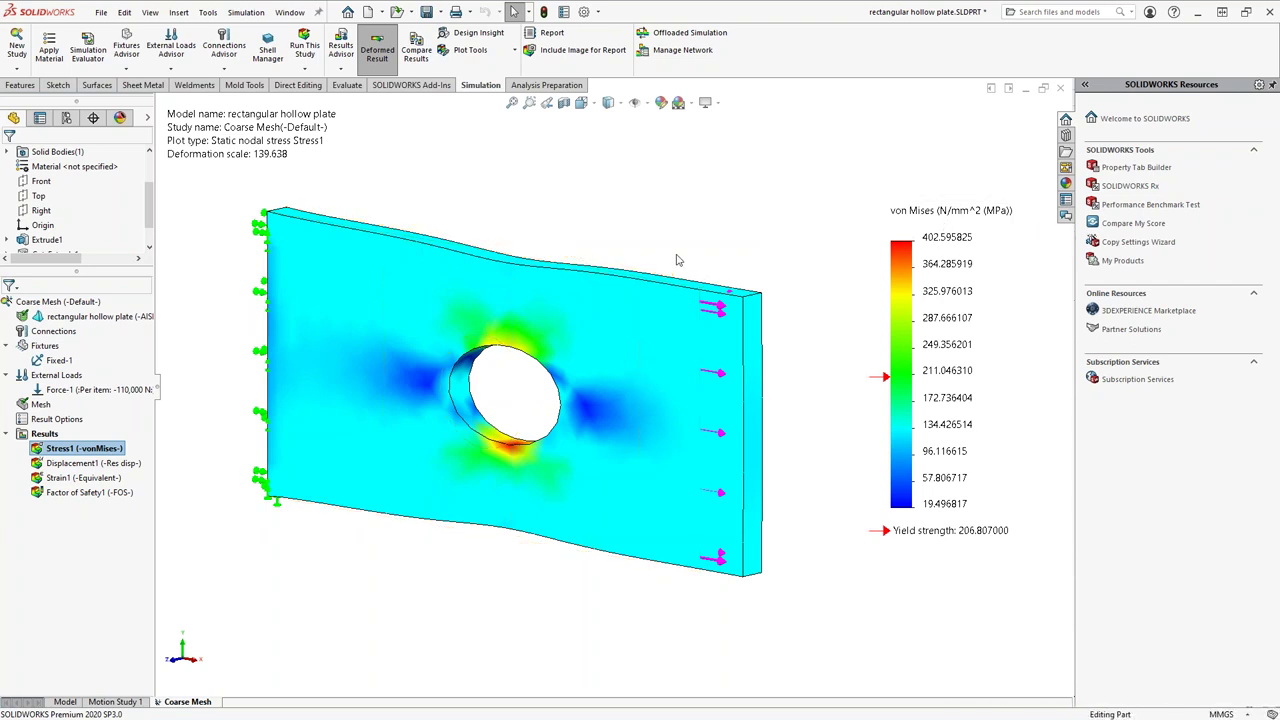
{"action": "middle_click_drag", "start_coordinate": [687, 271], "coordinate": [672, 258]}
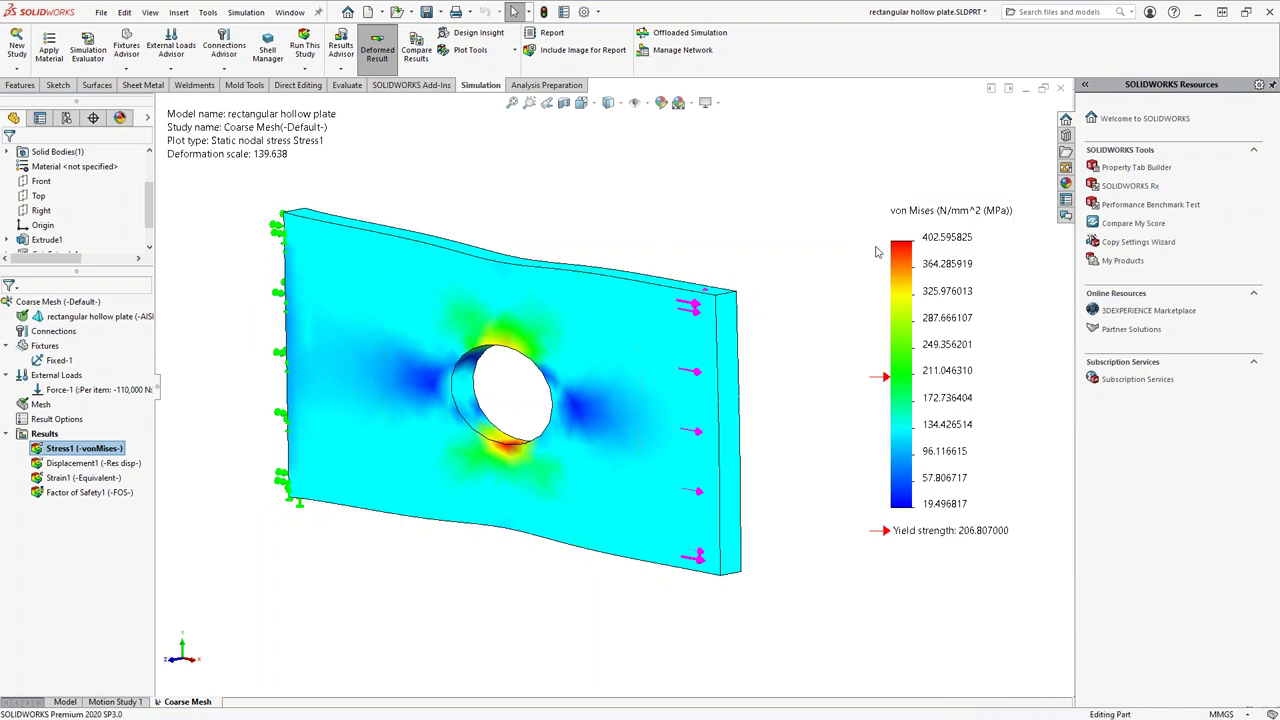
Copy the Coarse Mesh study to a new static study named Default.
{"action": "right_click", "coordinate": [190, 703]}
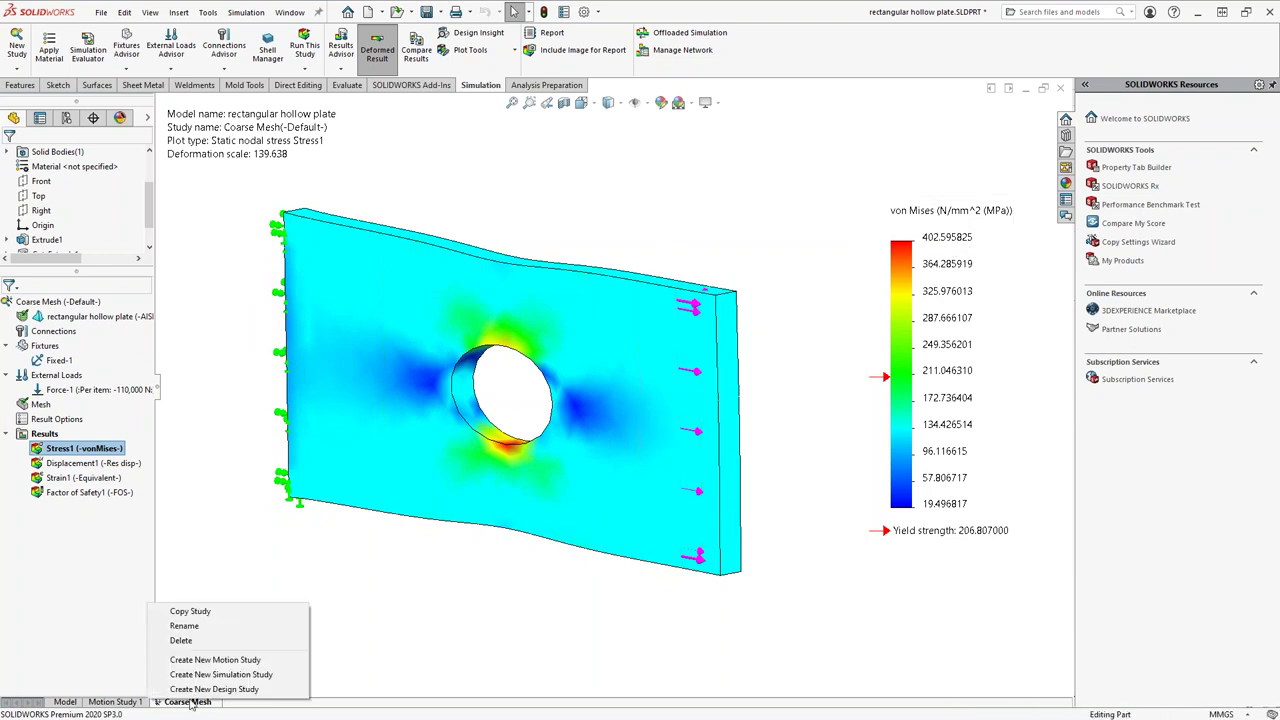
{"action": "left_click", "coordinate": [224, 614]}
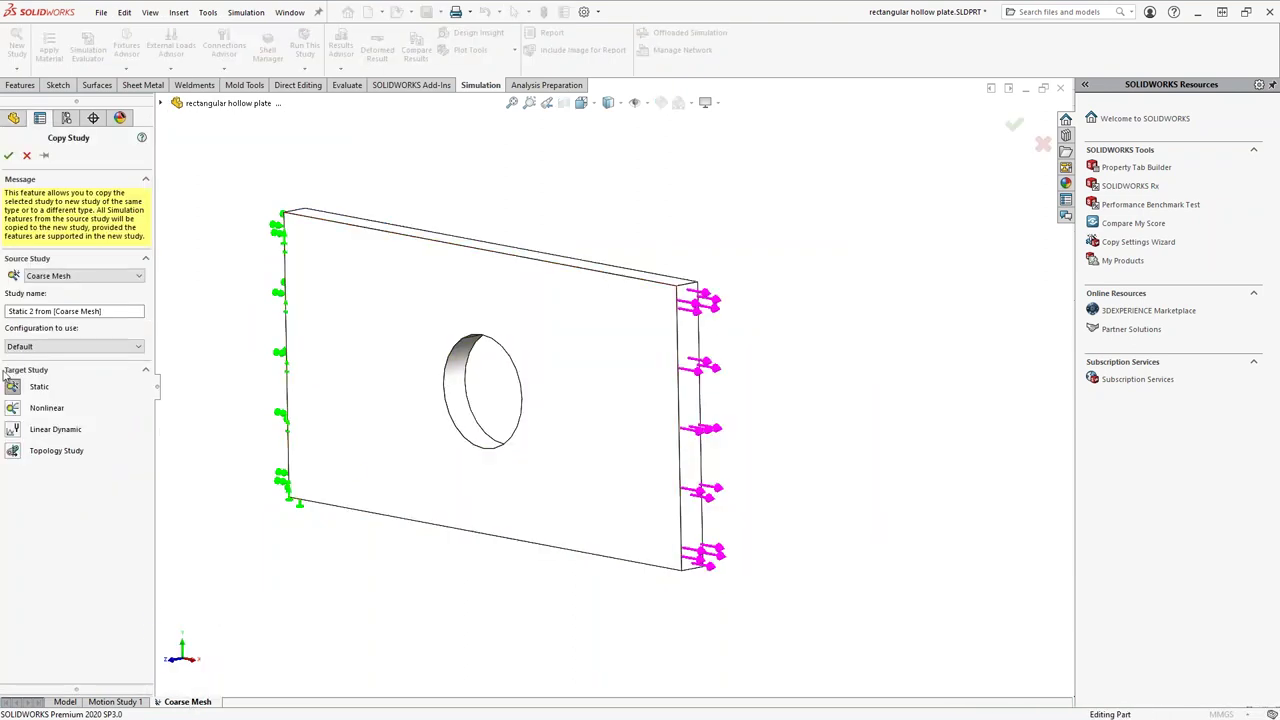
{"action": "triple_click", "coordinate": [120, 311]}
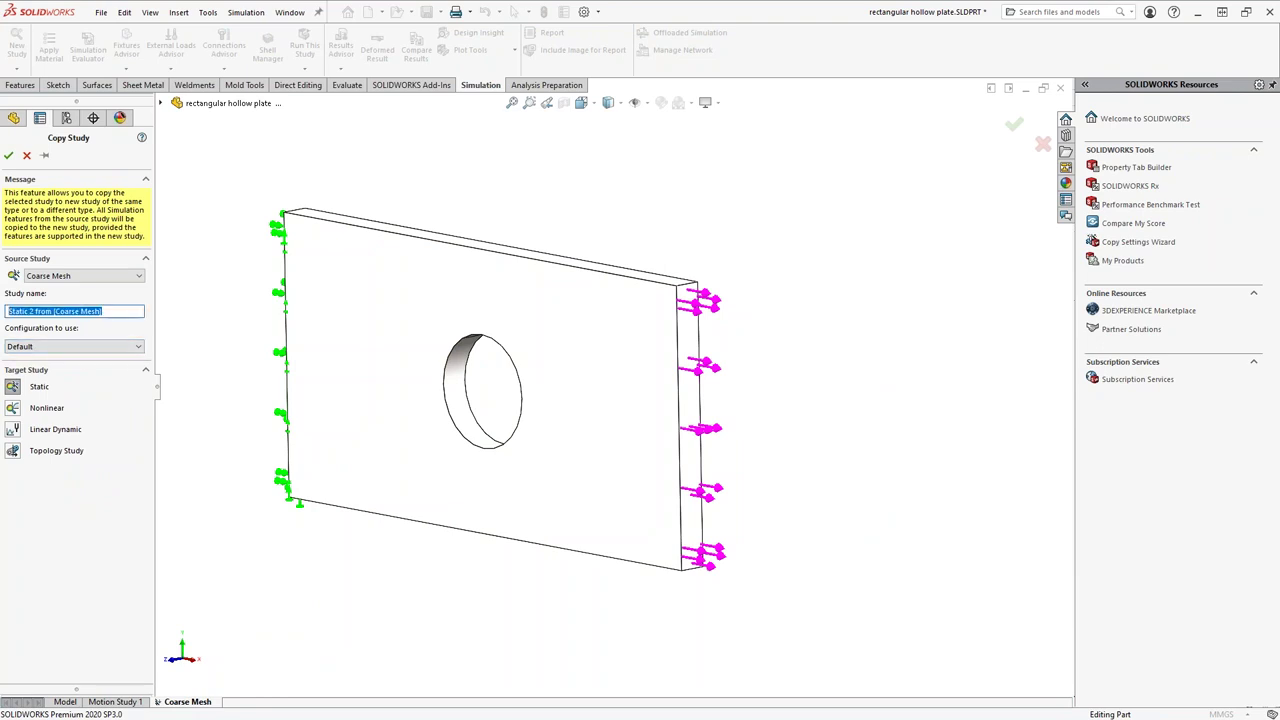
{"action": "type", "text": "Default"}
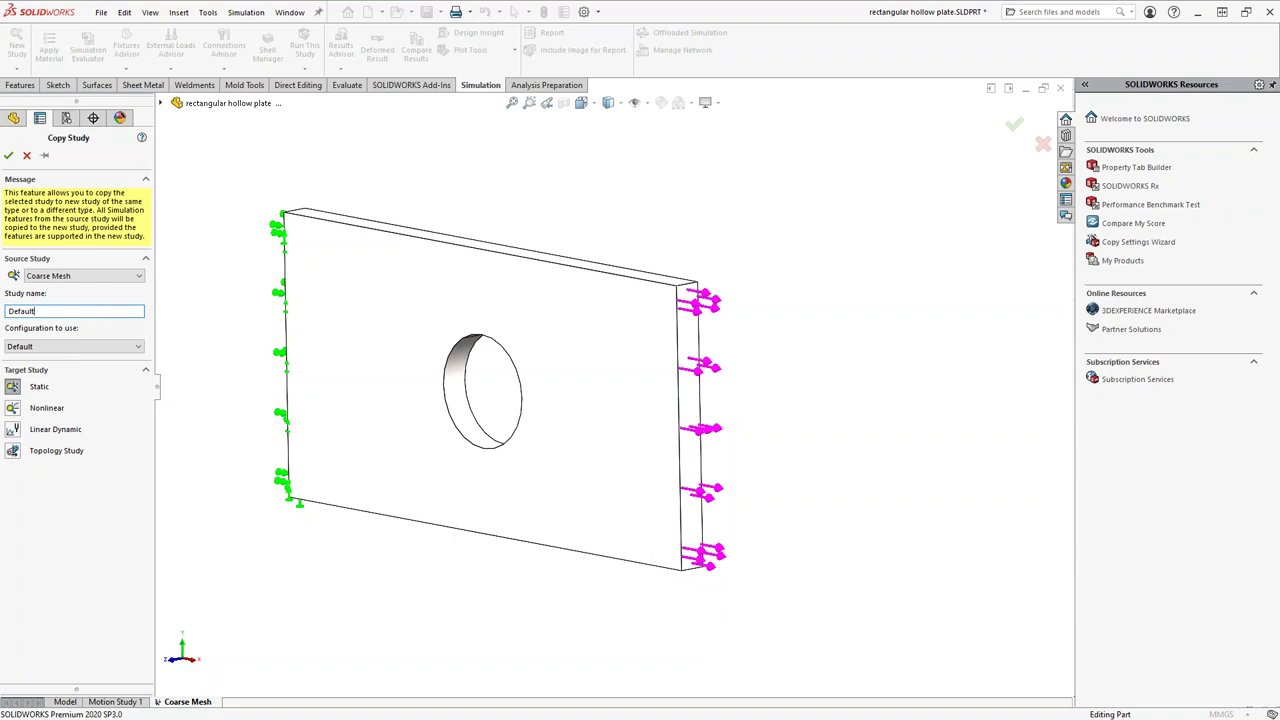
{"action": "left_click", "coordinate": [9, 156]}
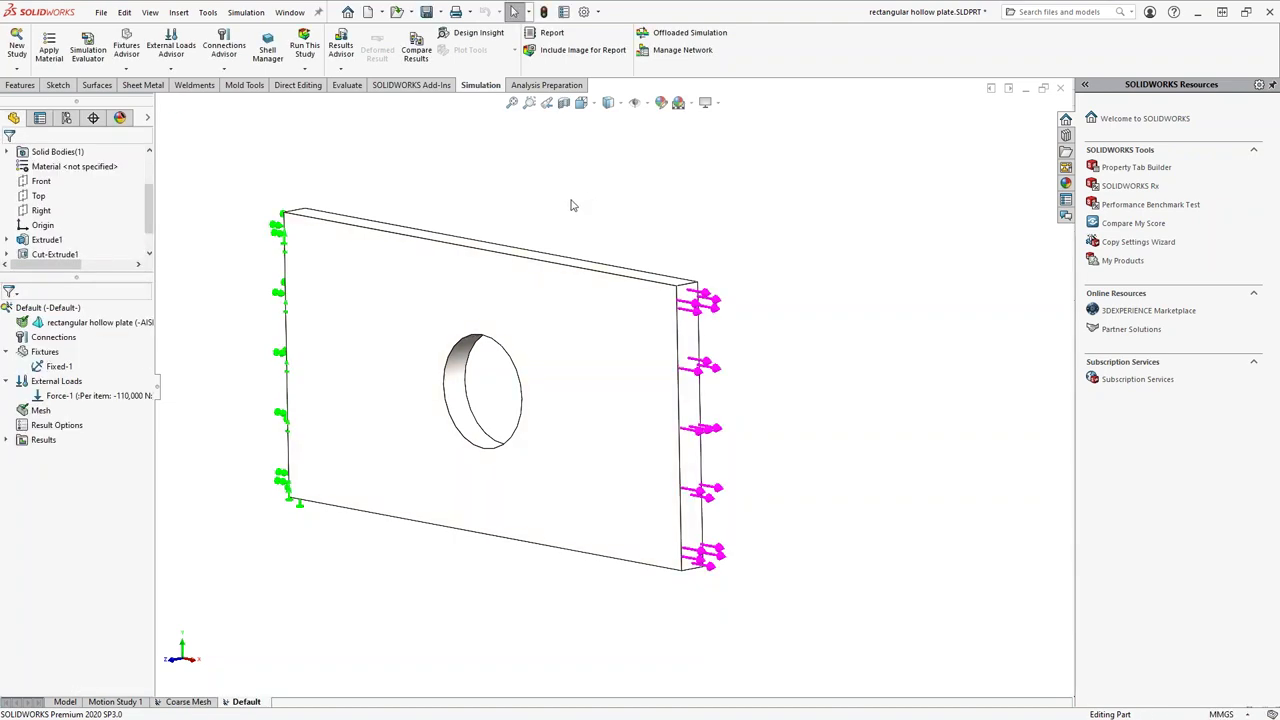
Remesh the Default study with the mesh density reset to its default, using a curvature-based mesh and high mesh quality.
{"action": "right_click", "coordinate": [40, 410]}
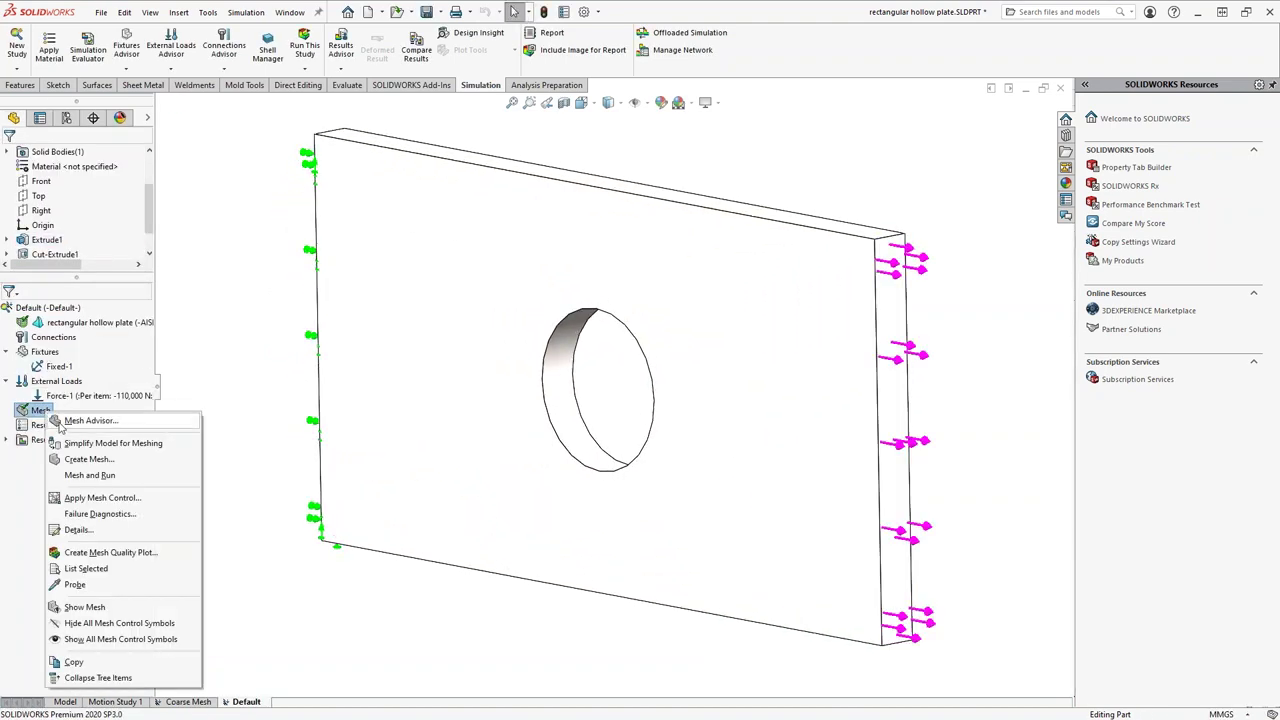
{"action": "left_click", "coordinate": [97, 462]}
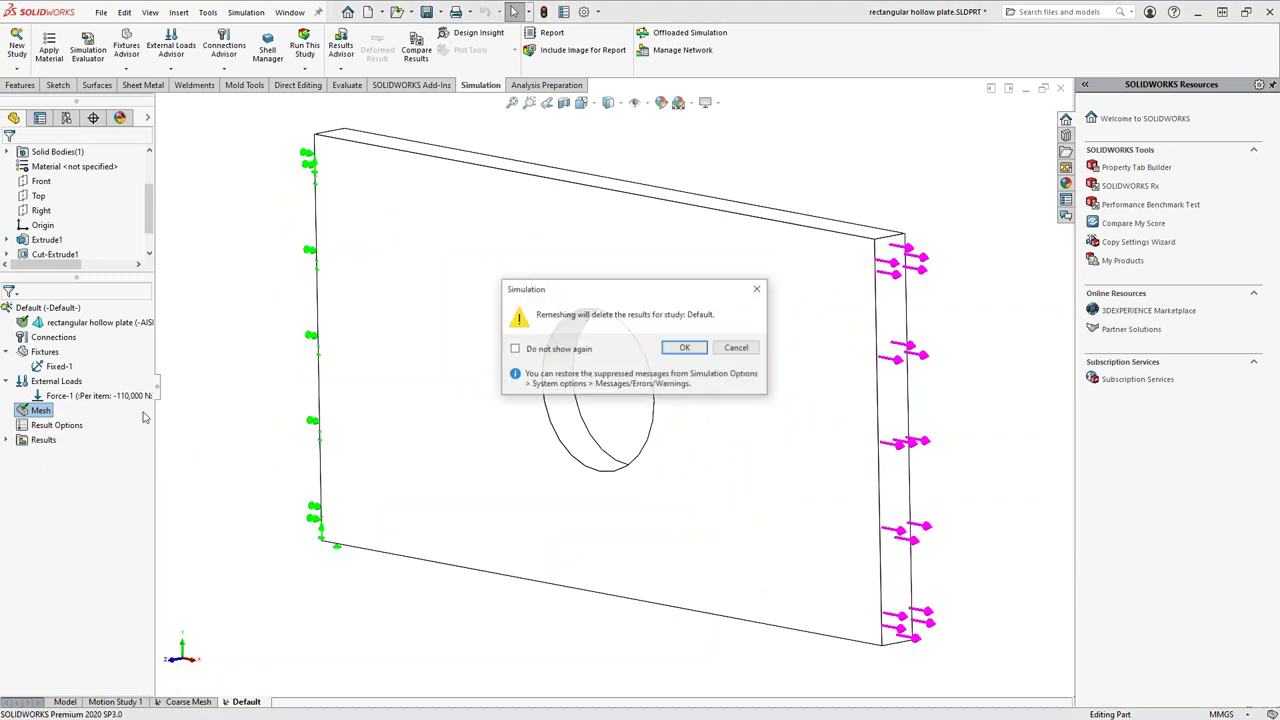
{"action": "left_click", "coordinate": [685, 350]}
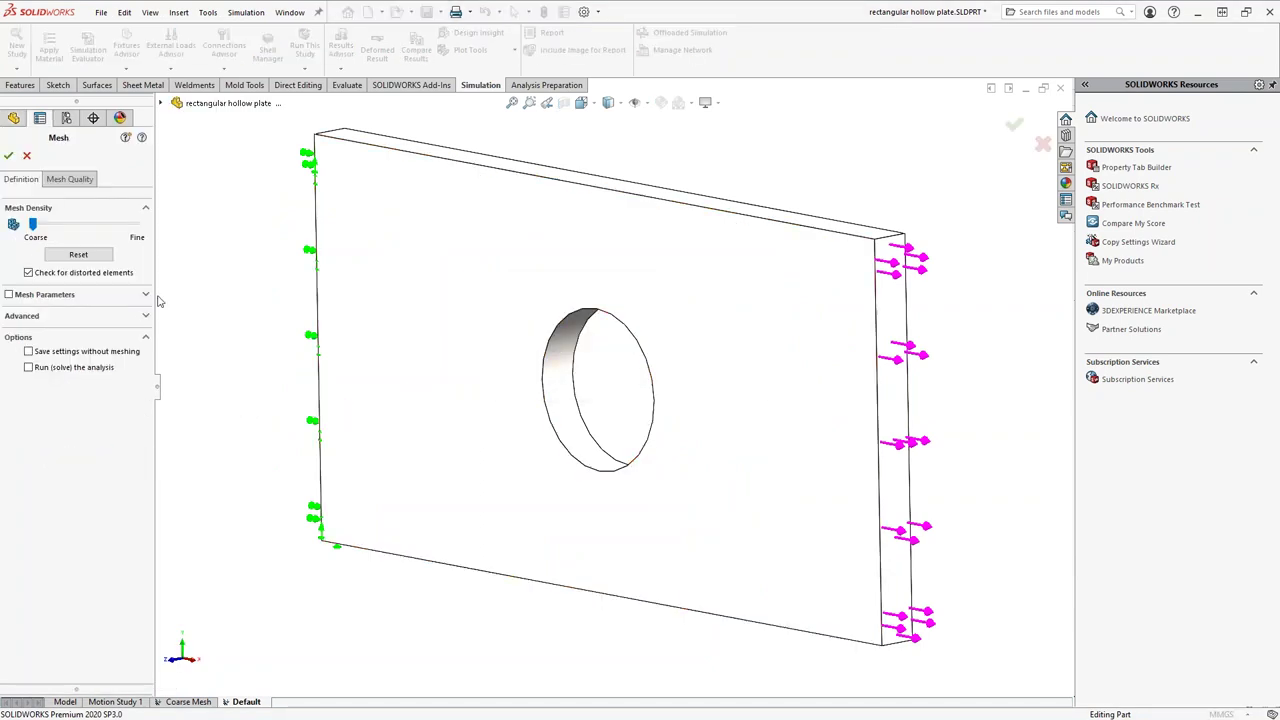
{"action": "left_click", "coordinate": [80, 256]}
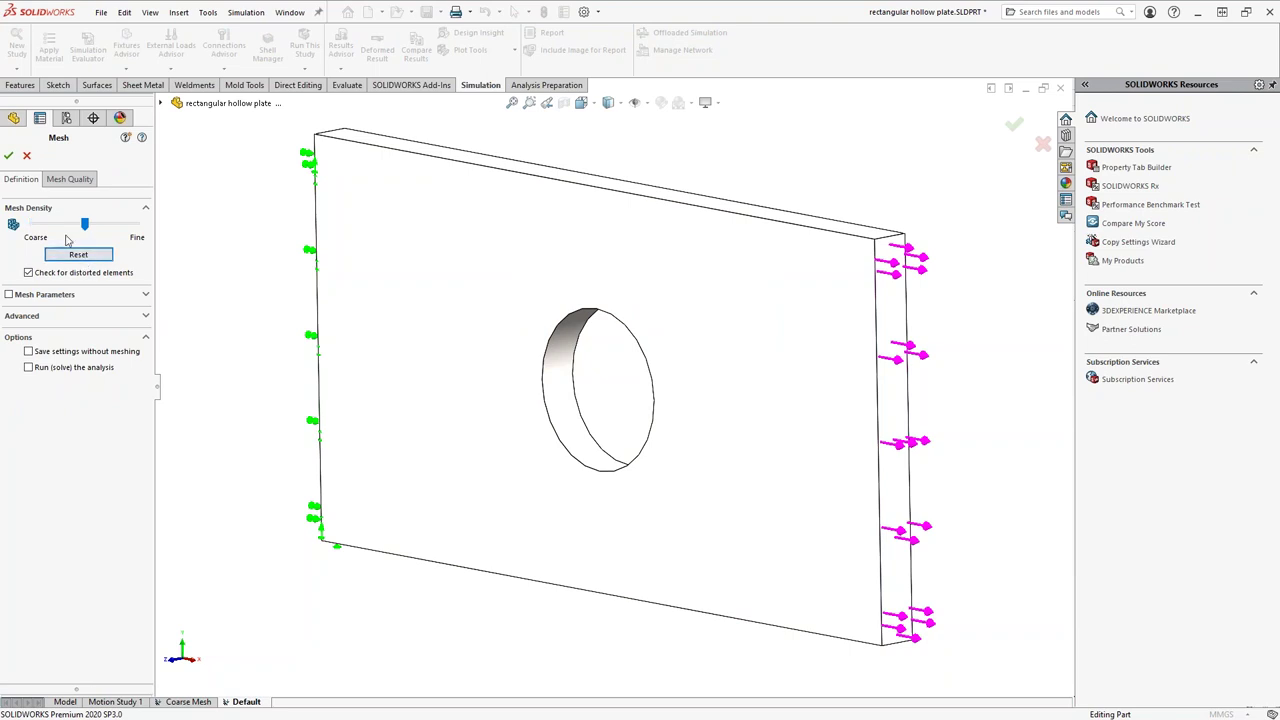
{"action": "left_click", "coordinate": [9, 294]}
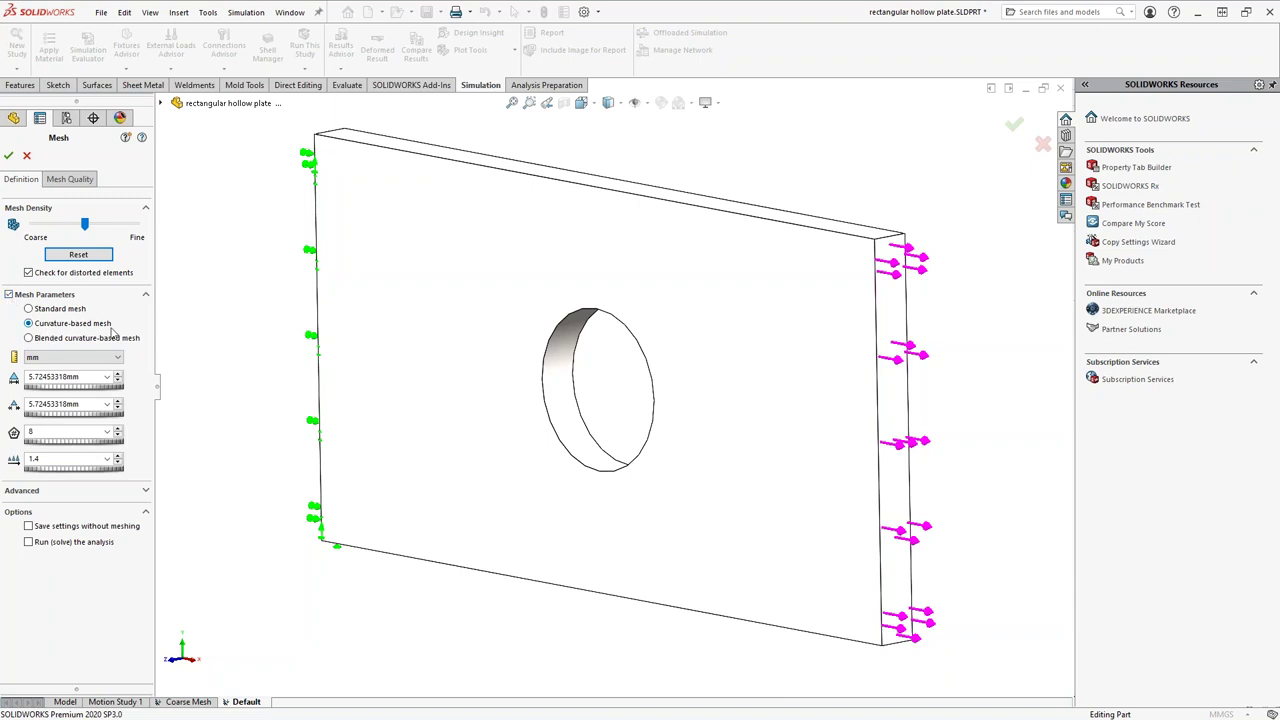
{"action": "left_click", "coordinate": [71, 182]}
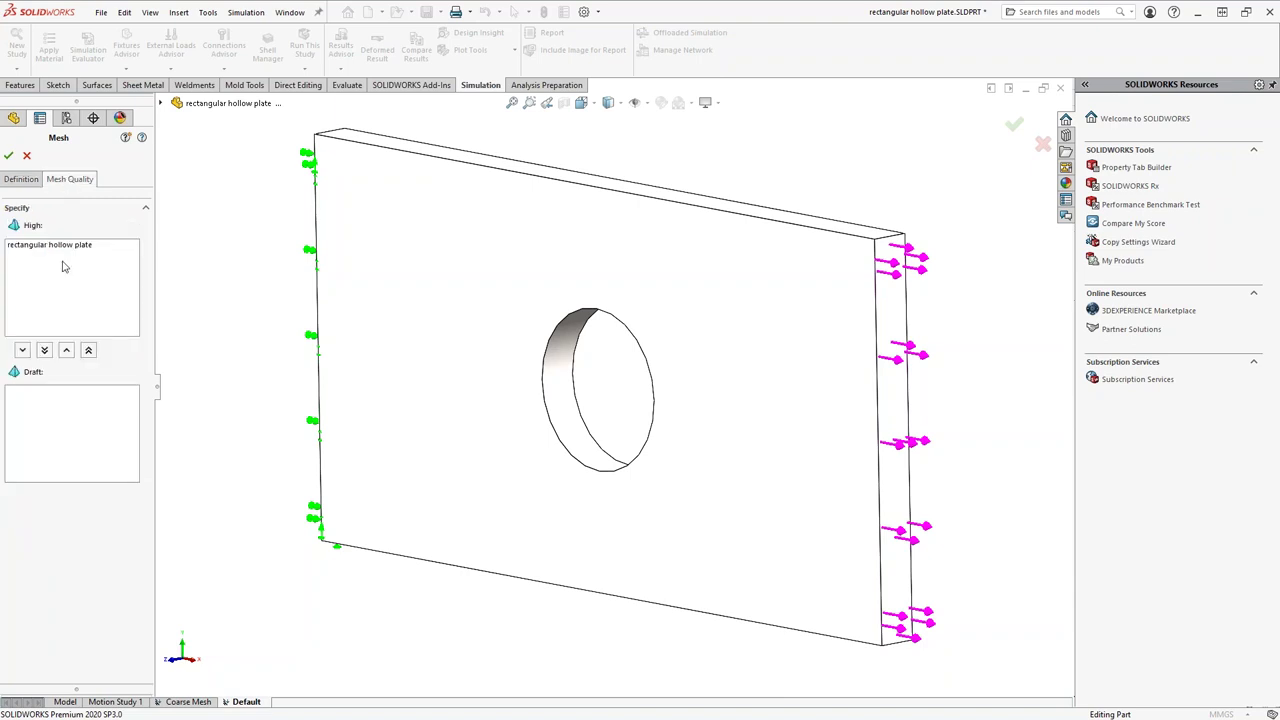
{"action": "left_click", "coordinate": [12, 179]}
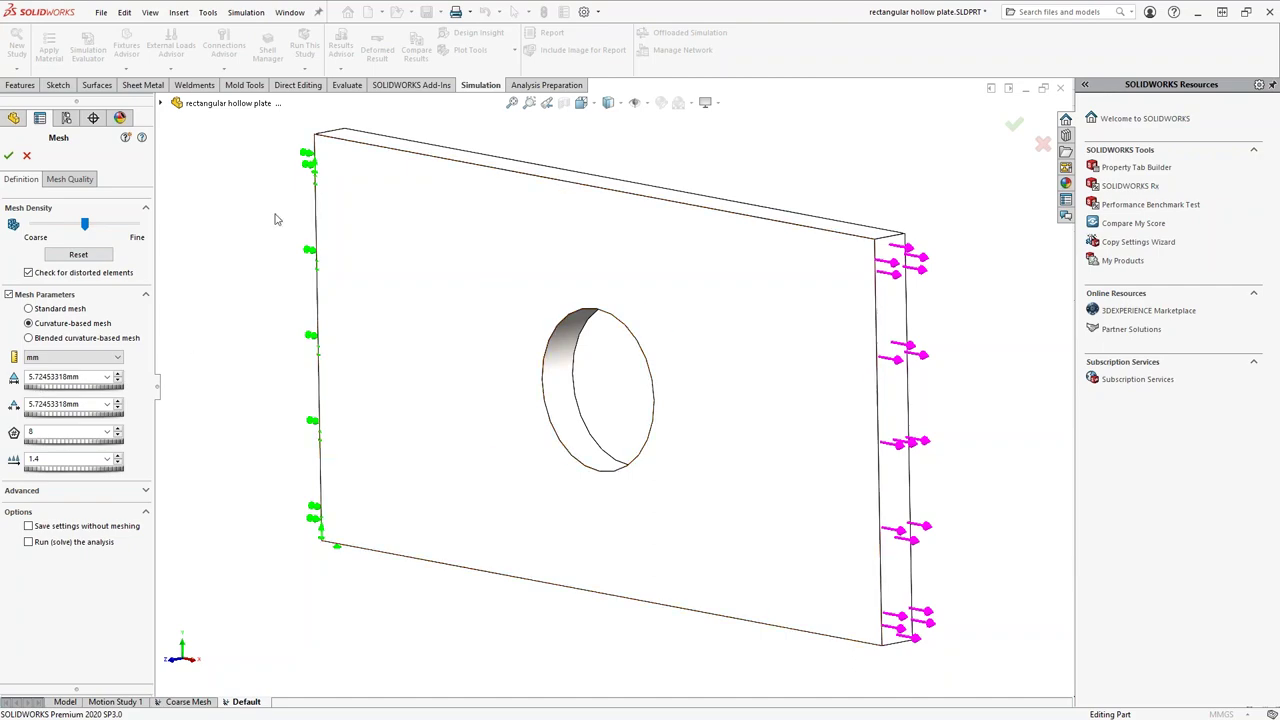
{"action": "left_click", "coordinate": [8, 155]}
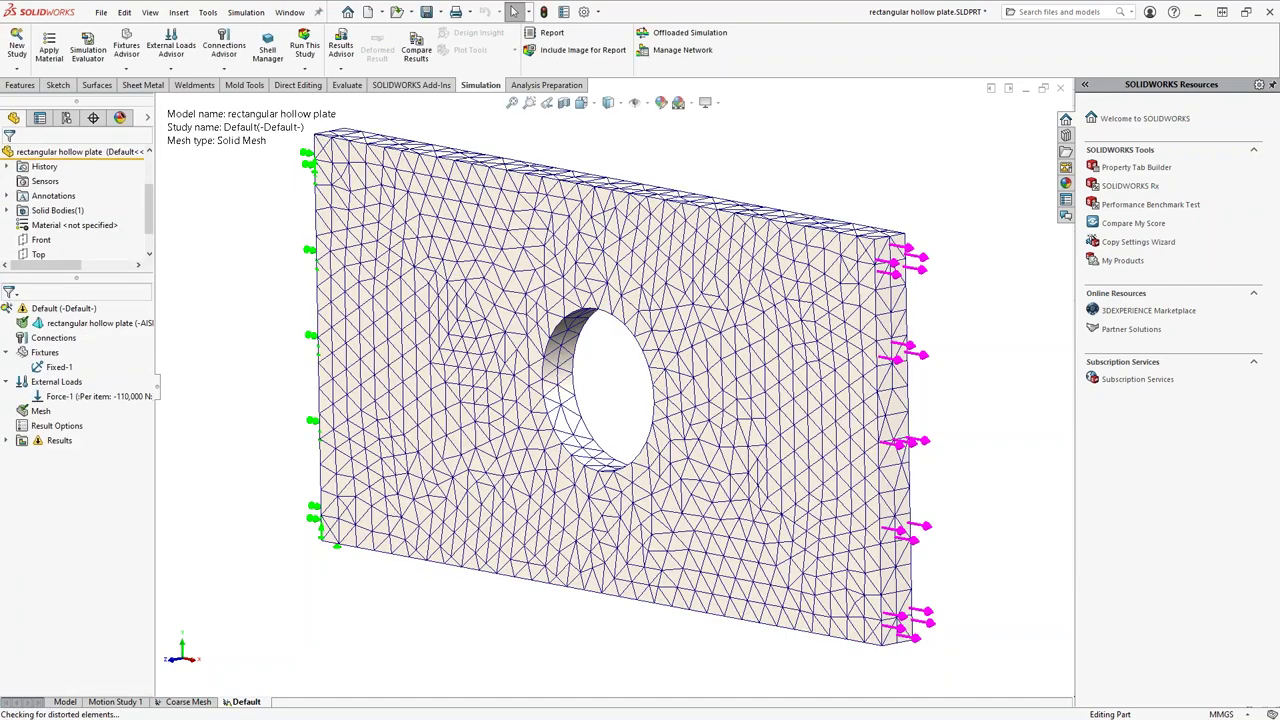
Check the mesh details of the Default study, including the total number of elements.
{"action": "mouse_move", "coordinate": [292, 343]}
{"action": "middle_mouse_down"}
{"action": "mouse_move", "coordinate": [292, 328]}
{"action": "mouse_move", "coordinate": [283, 348]}
{"action": "middle_mouse_up"}
{"action": "right_click", "coordinate": [40, 411]}
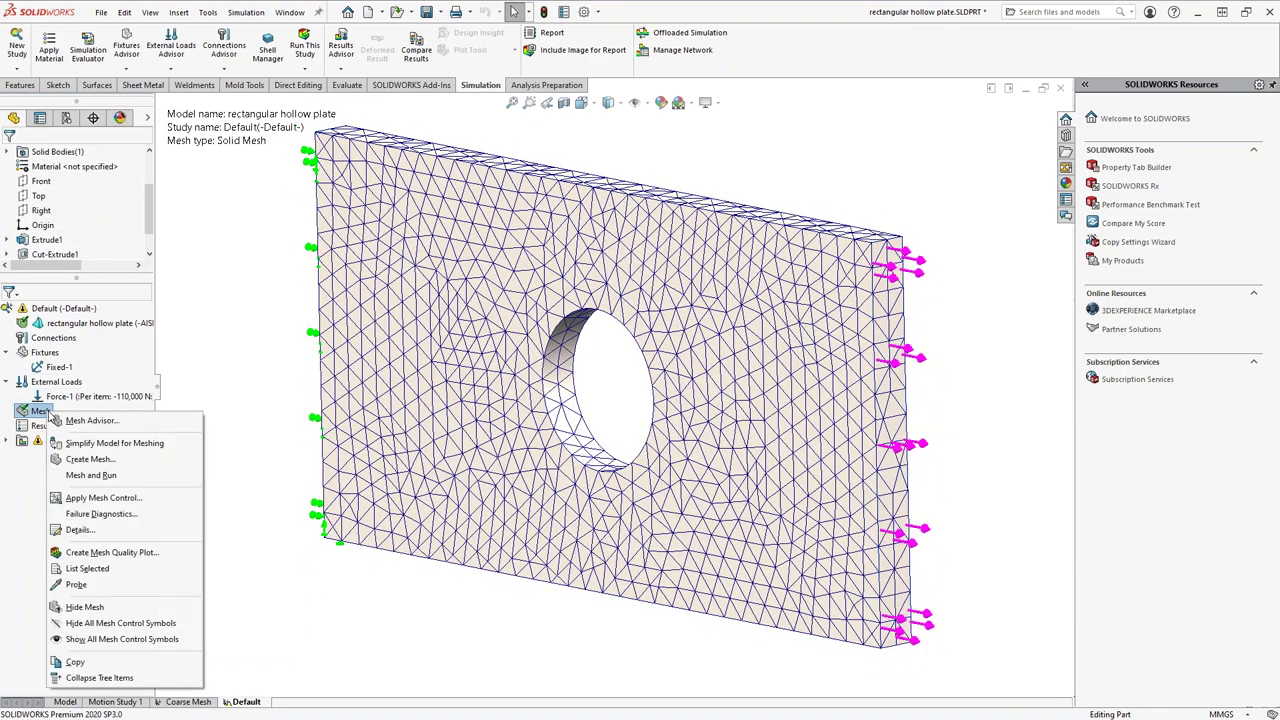
{"action": "left_click", "coordinate": [82, 529]}
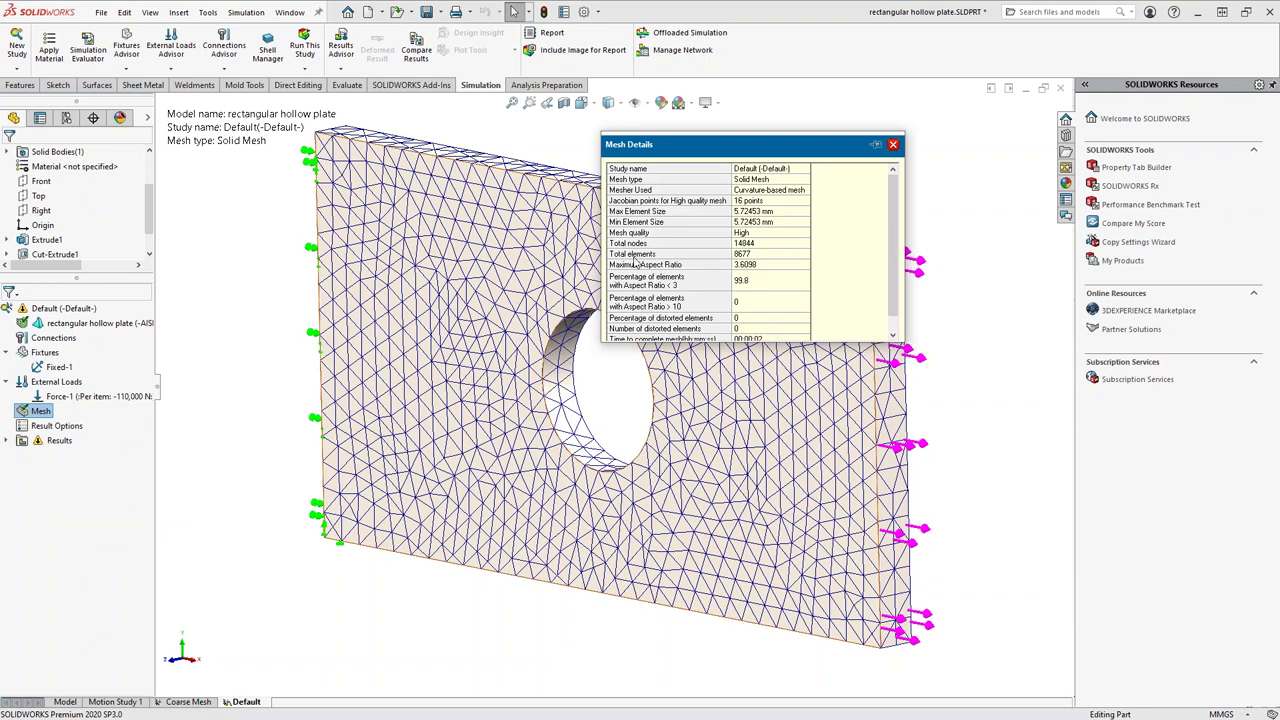
{"action": "left_click", "coordinate": [757, 254]}
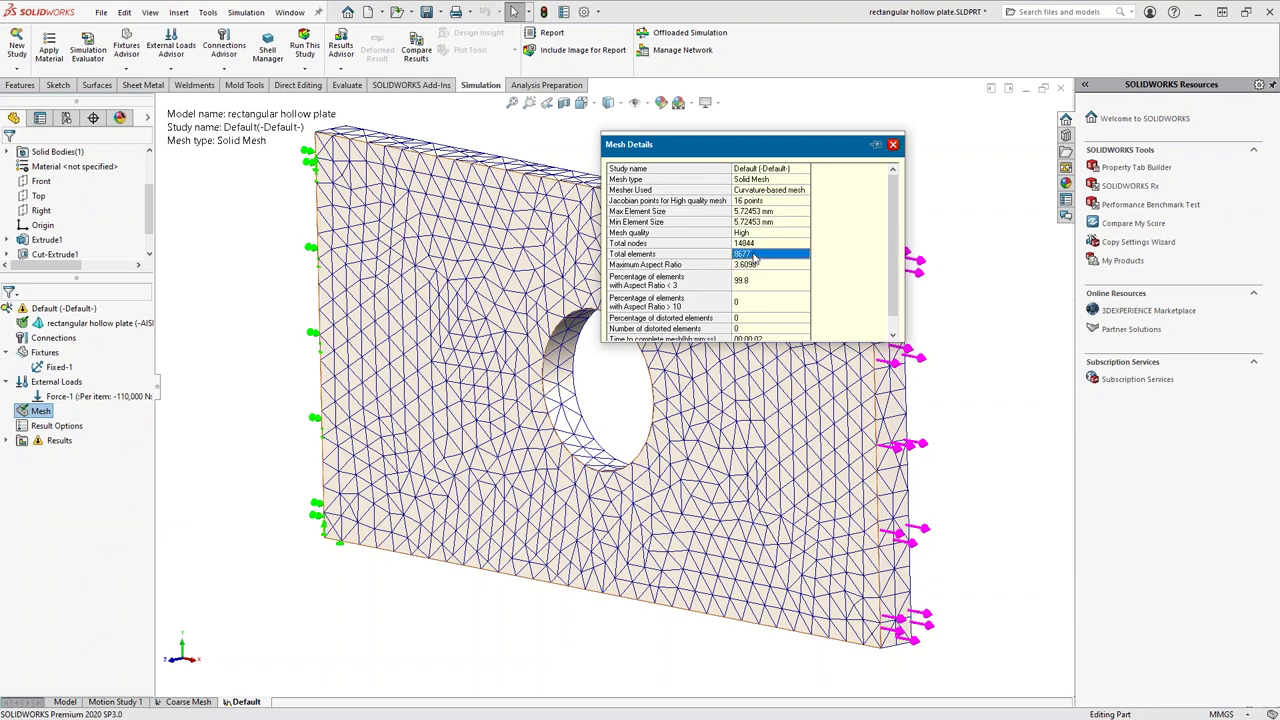
{"action": "left_click", "coordinate": [893, 145]}
Run the Default study and examine the plate's von Mises stress plot around the hole.
{"action": "middle_click_drag", "start_coordinate": [530, 400], "coordinate": [578, 400]}
{"action": "scroll", "coordinate": [578, 400], "scroll_direction": "up", "scroll_amount": 2}
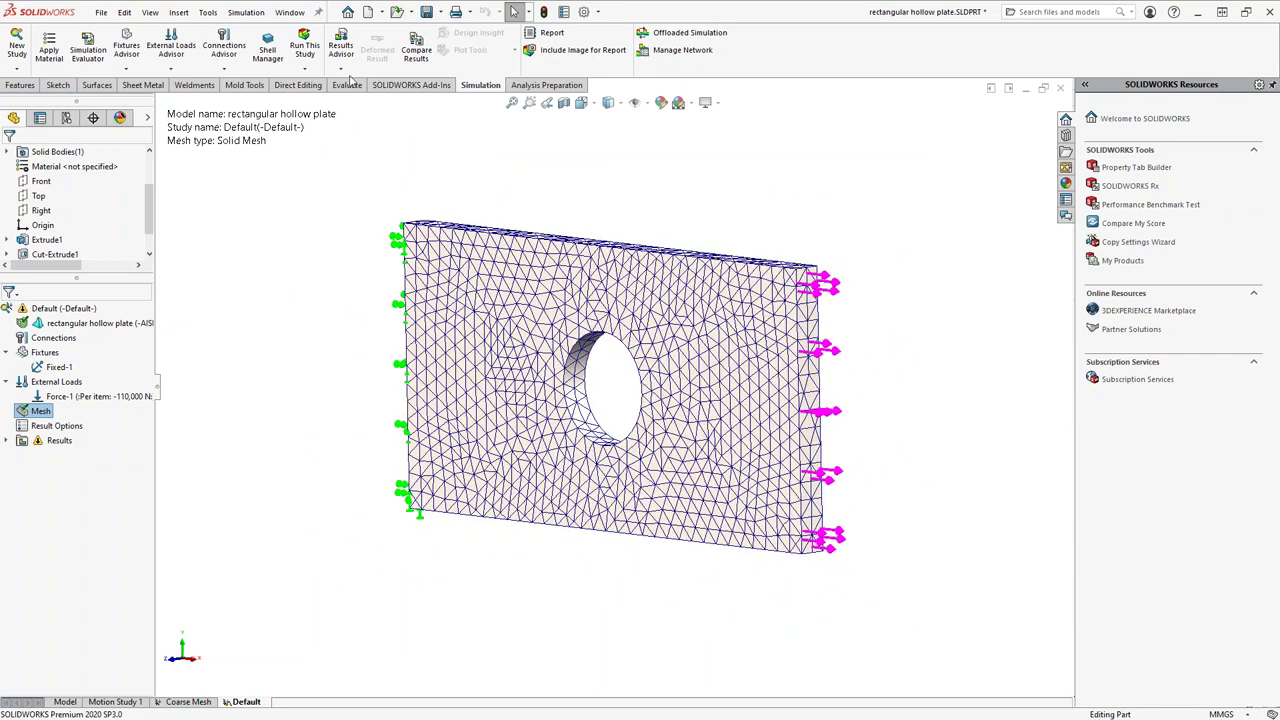
{"action": "left_click", "coordinate": [304, 45]}
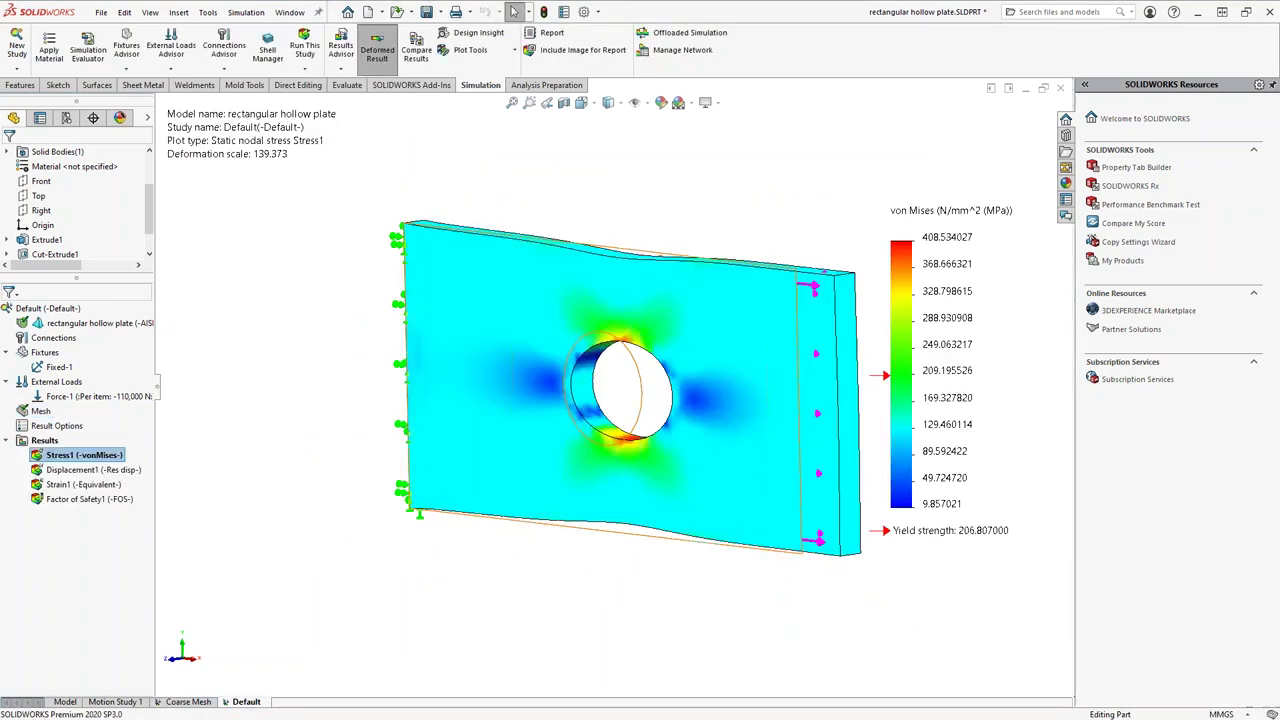
{"action": "mouse_move", "coordinate": [640, 340]}
{"action": "middle_mouse_down"}
{"action": "mouse_move", "coordinate": [650, 363]}
{"action": "mouse_move", "coordinate": [630, 358]}
{"action": "middle_mouse_up"}
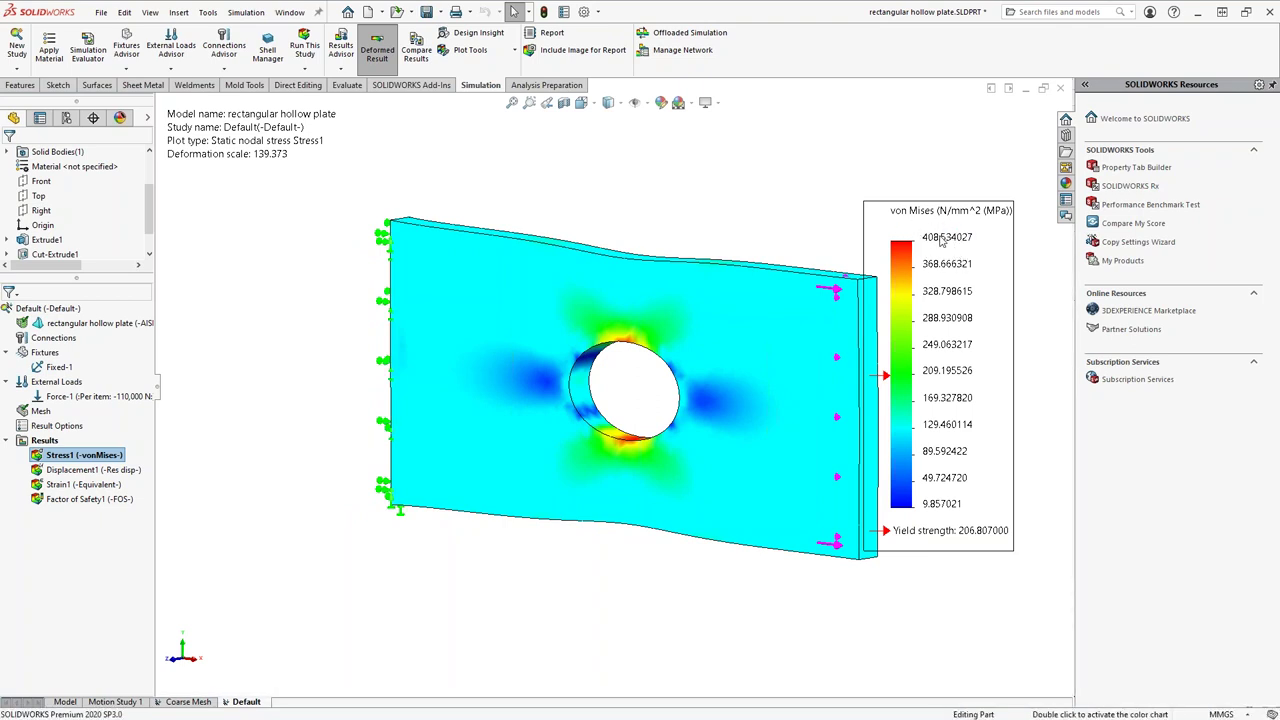
{"action": "scroll", "coordinate": [830, 385], "scroll_direction": "down", "scroll_amount": 2}
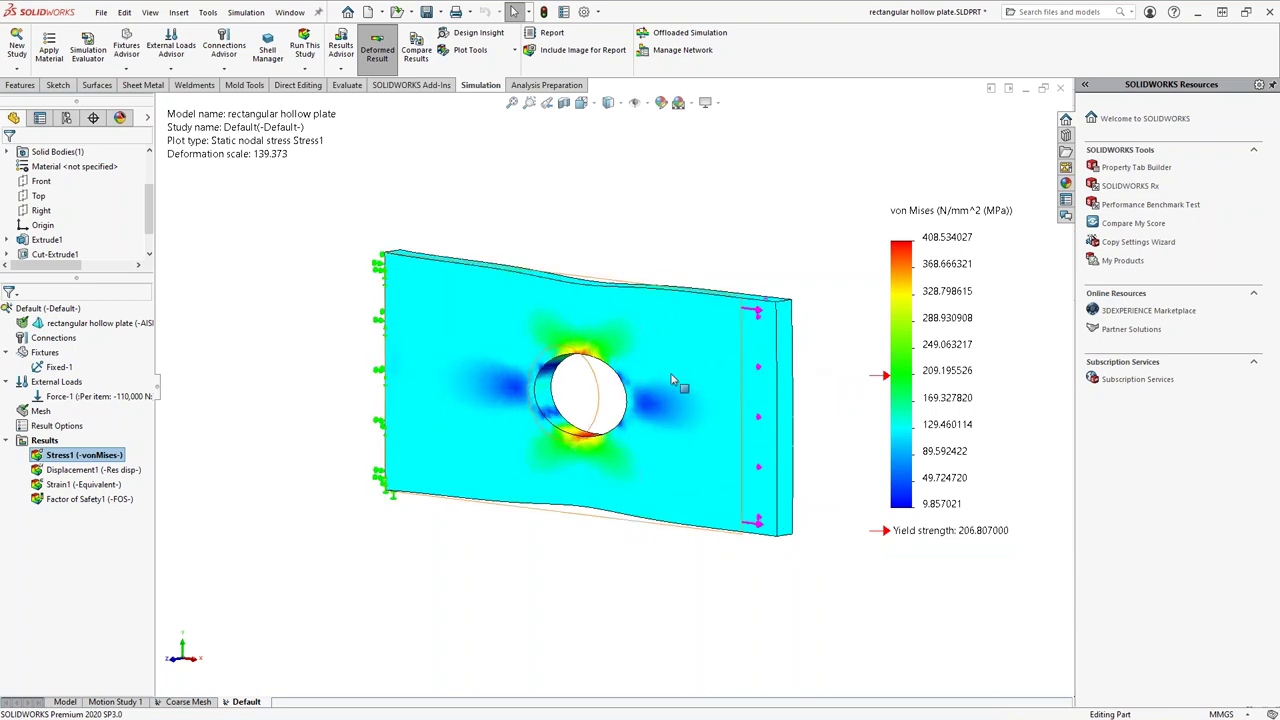
{"action": "middle_click_drag", "start_coordinate": [689, 337], "coordinate": [737, 274]}
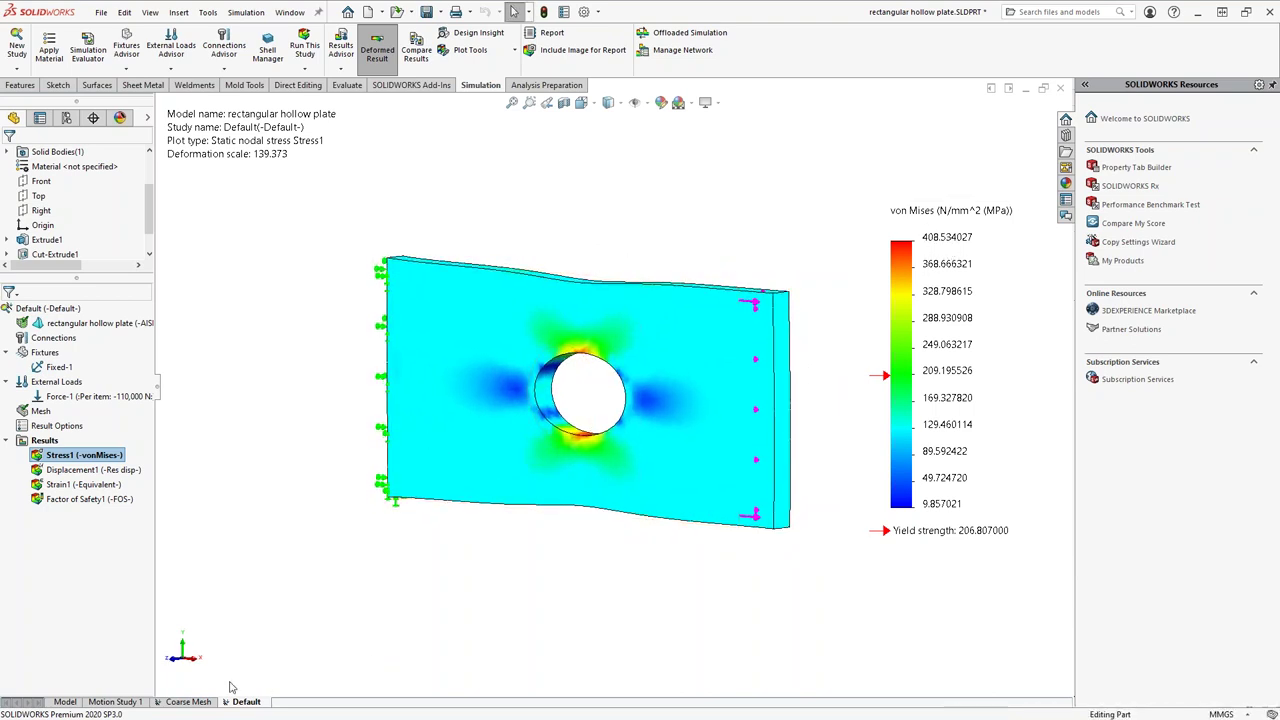
Review the Default study's displacement plot and the Coarse Mesh study's displacement and von Mises stress plots.
{"action": "left_click", "coordinate": [99, 472]}
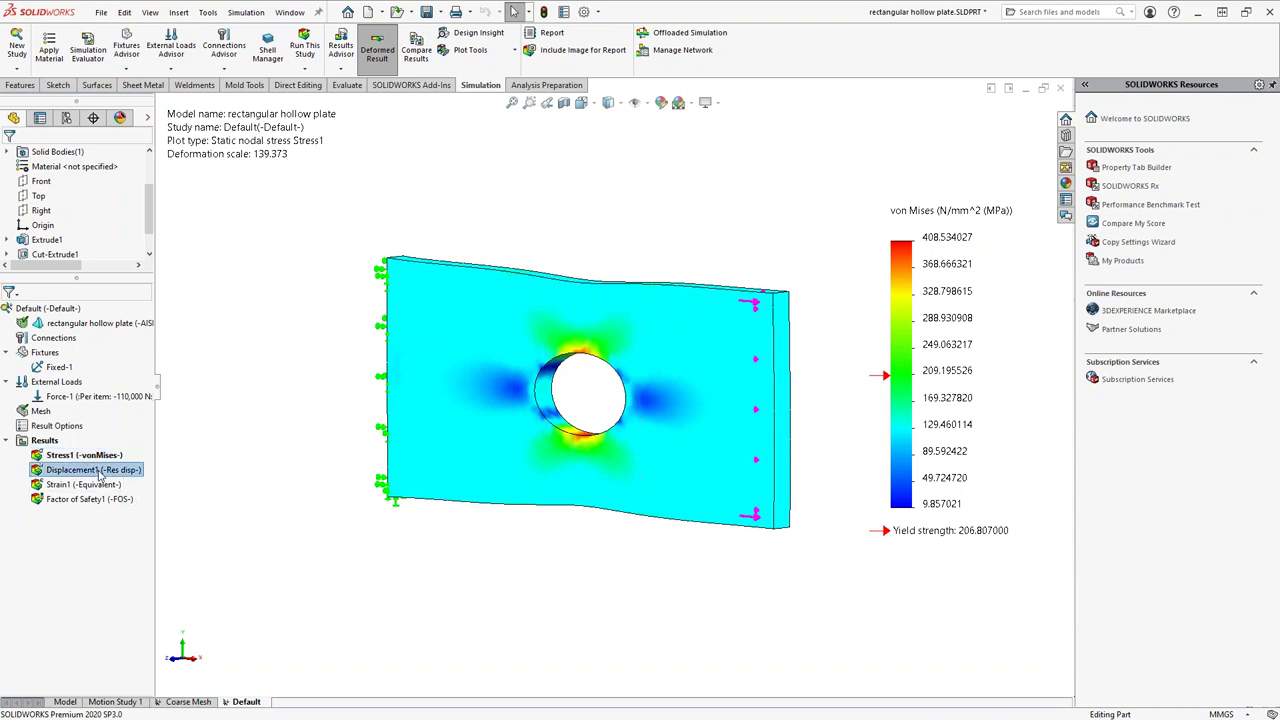
{"action": "double_click", "coordinate": [99, 472]}
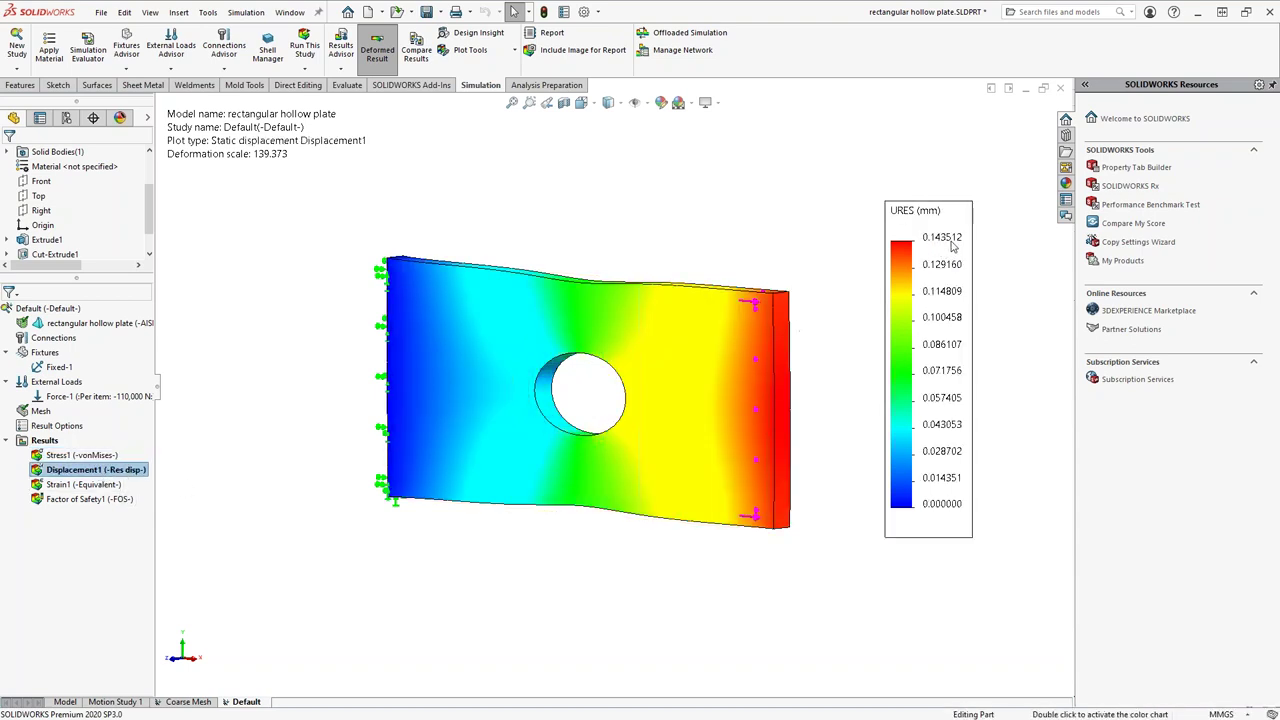
{"action": "left_click", "coordinate": [200, 703]}
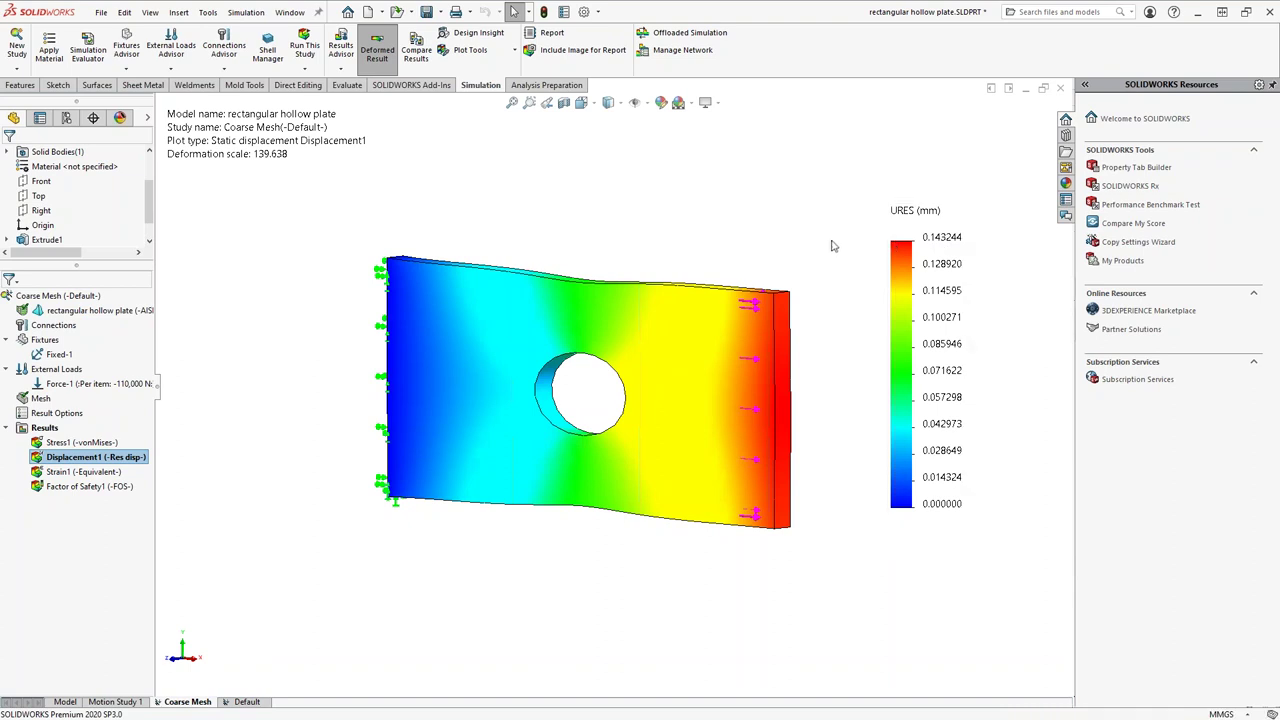
{"action": "double_click", "coordinate": [90, 442]}
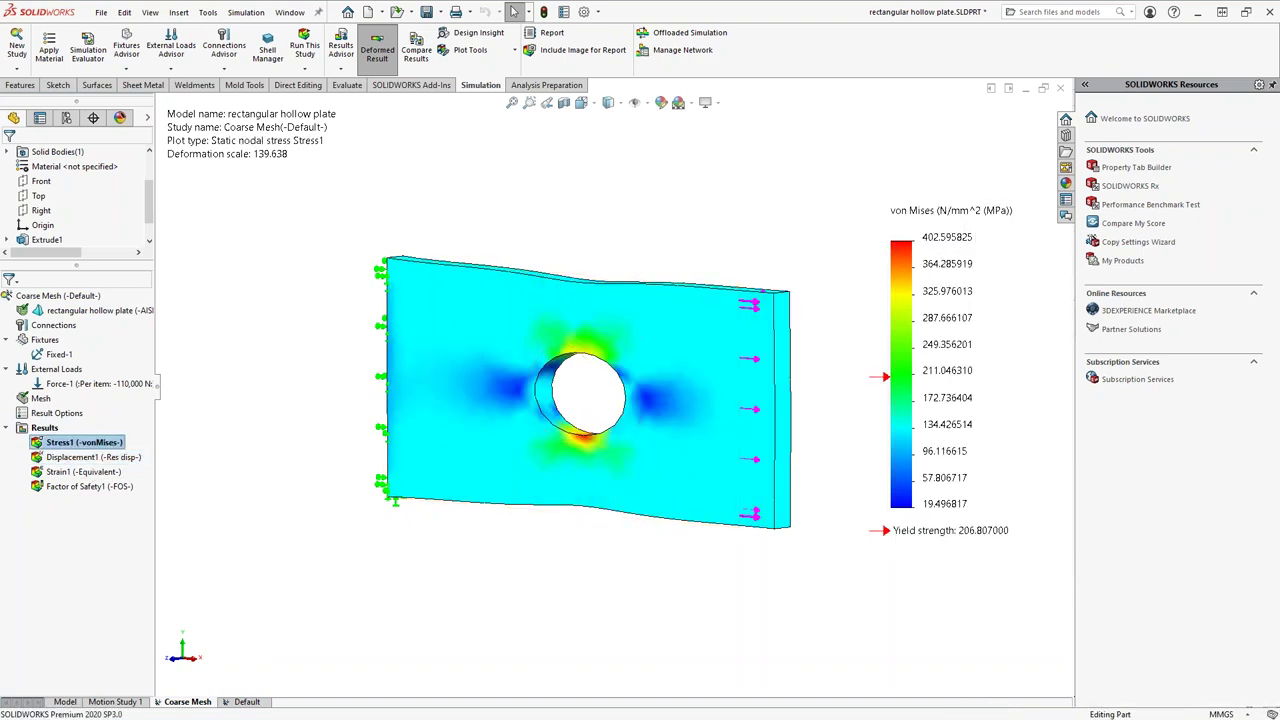
Copy the Default study into a new static study named "Fine mesh".
{"action": "left_click", "coordinate": [228, 703]}
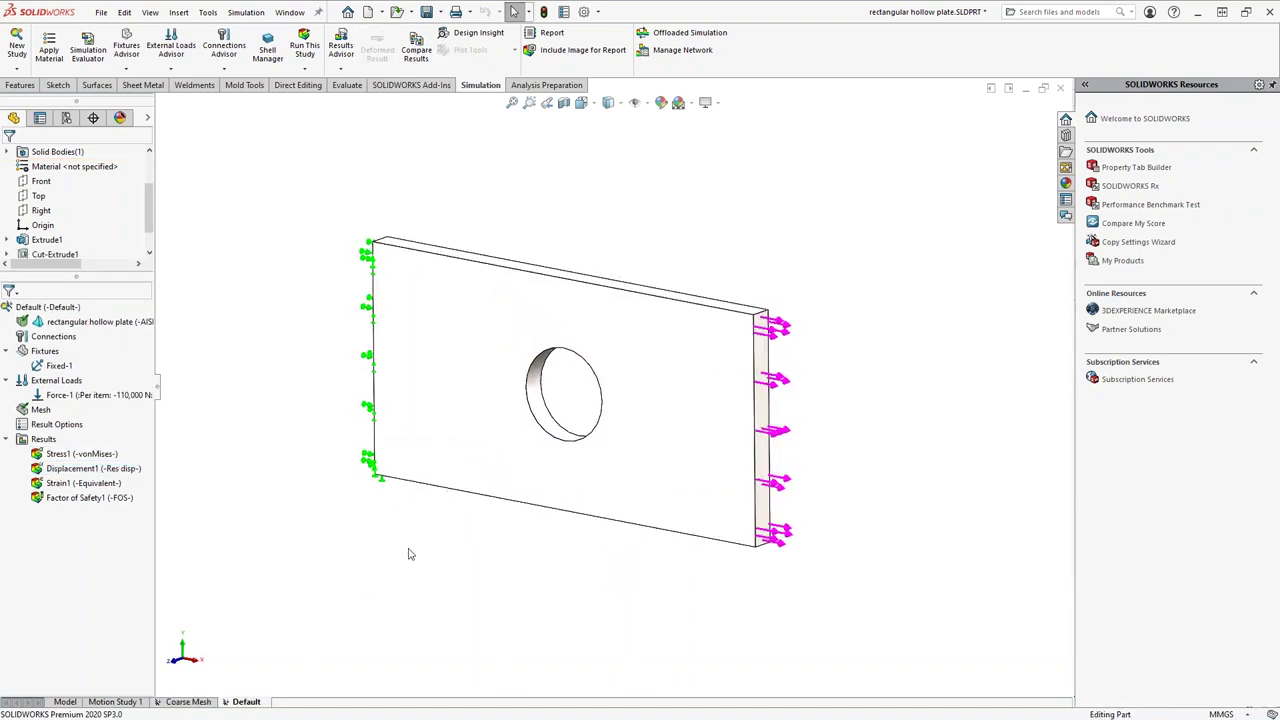
{"action": "right_click", "coordinate": [252, 706]}
{"action": "left_click", "coordinate": [266, 603]}
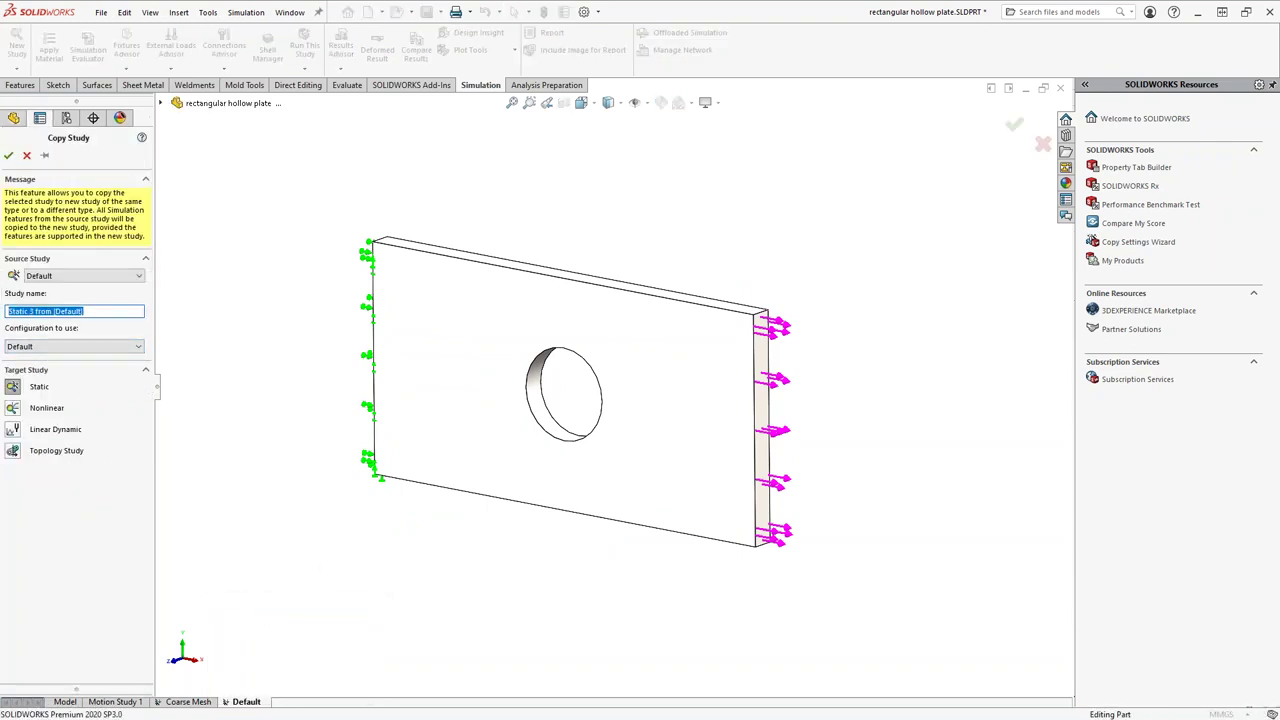
{"action": "type", "text": "Fine mesh"}
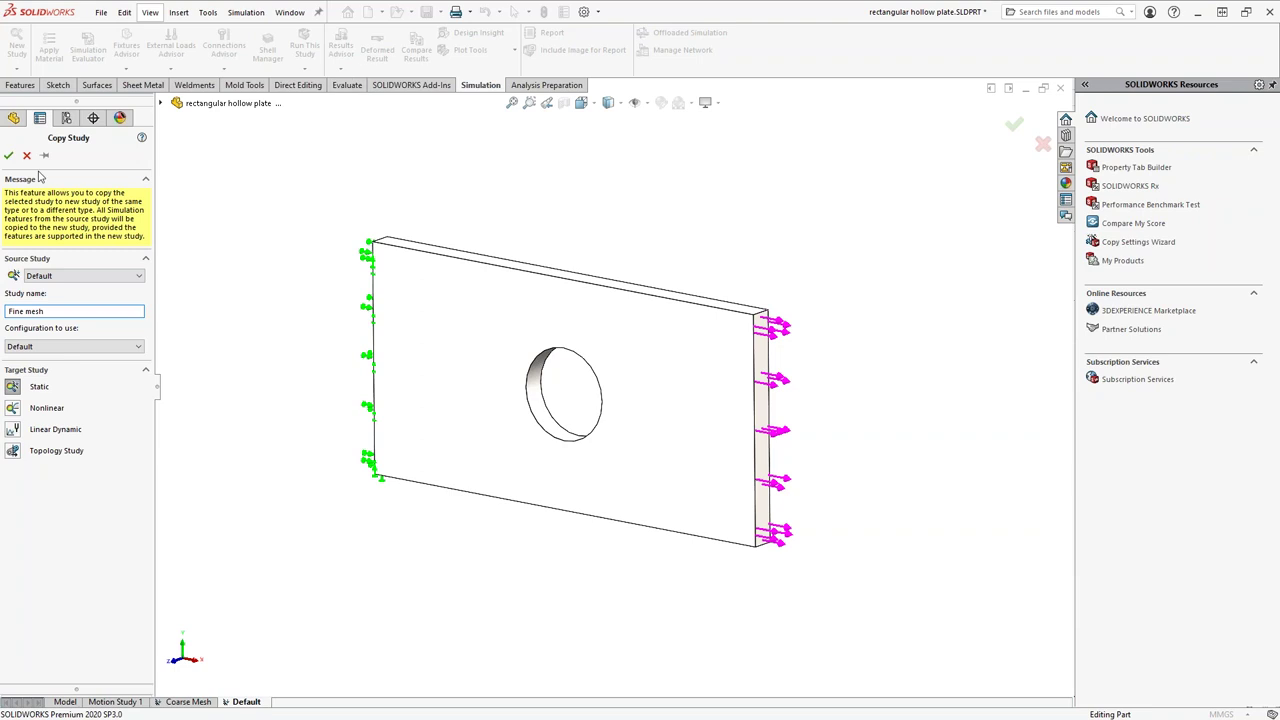
{"action": "left_click", "coordinate": [8, 155]}
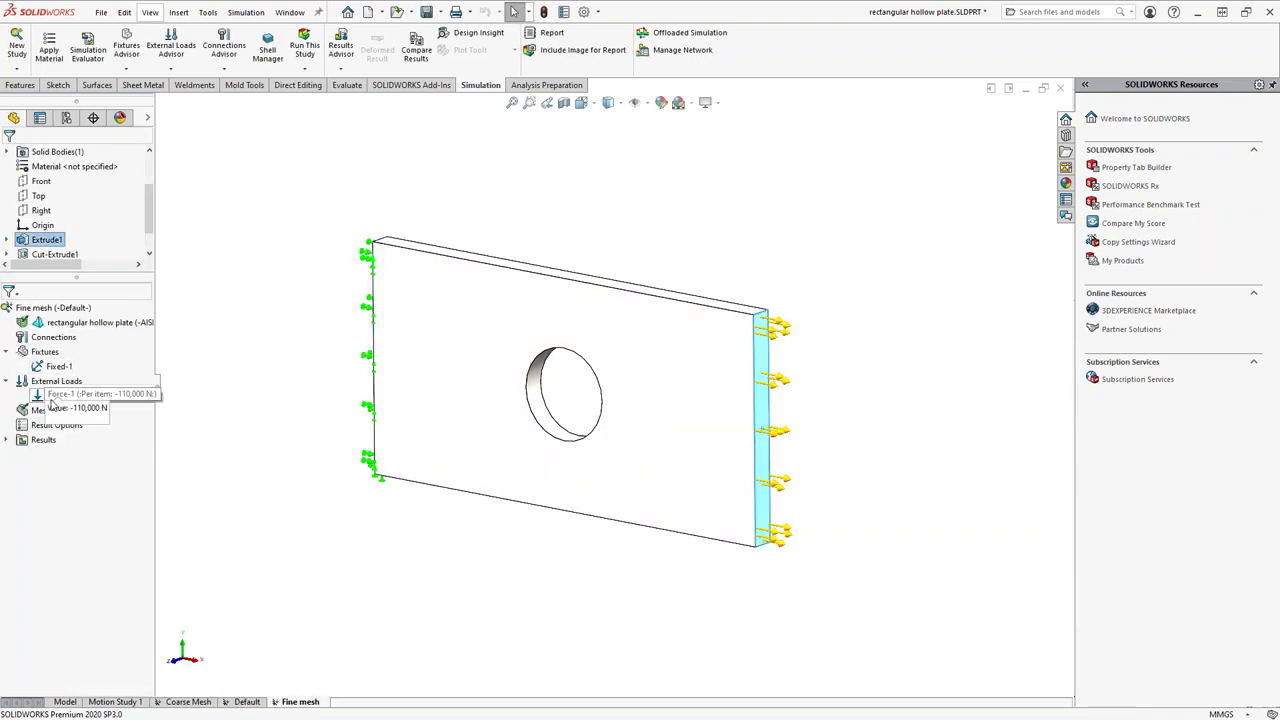
Remesh the plate in the Fine mesh study at the finest density, with mesh parameters enabled and a curvature-based mesh.
{"action": "right_click", "coordinate": [39, 411]}
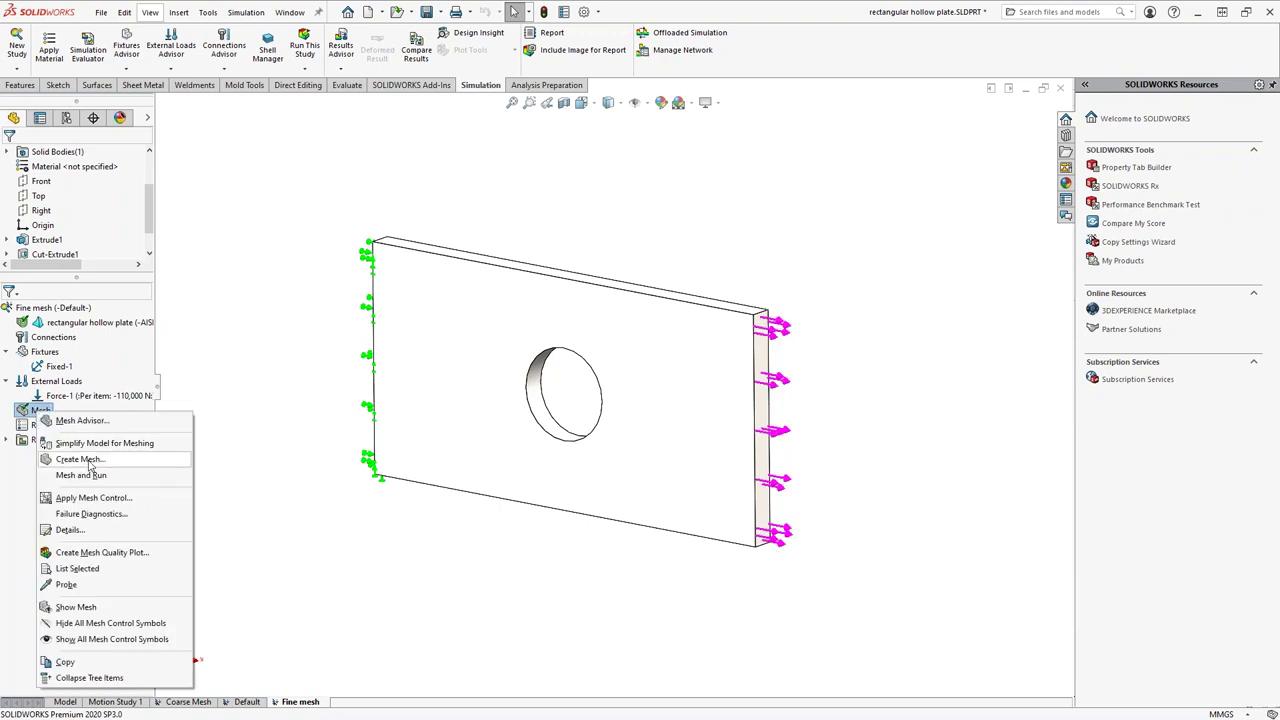
{"action": "left_click", "coordinate": [89, 462]}
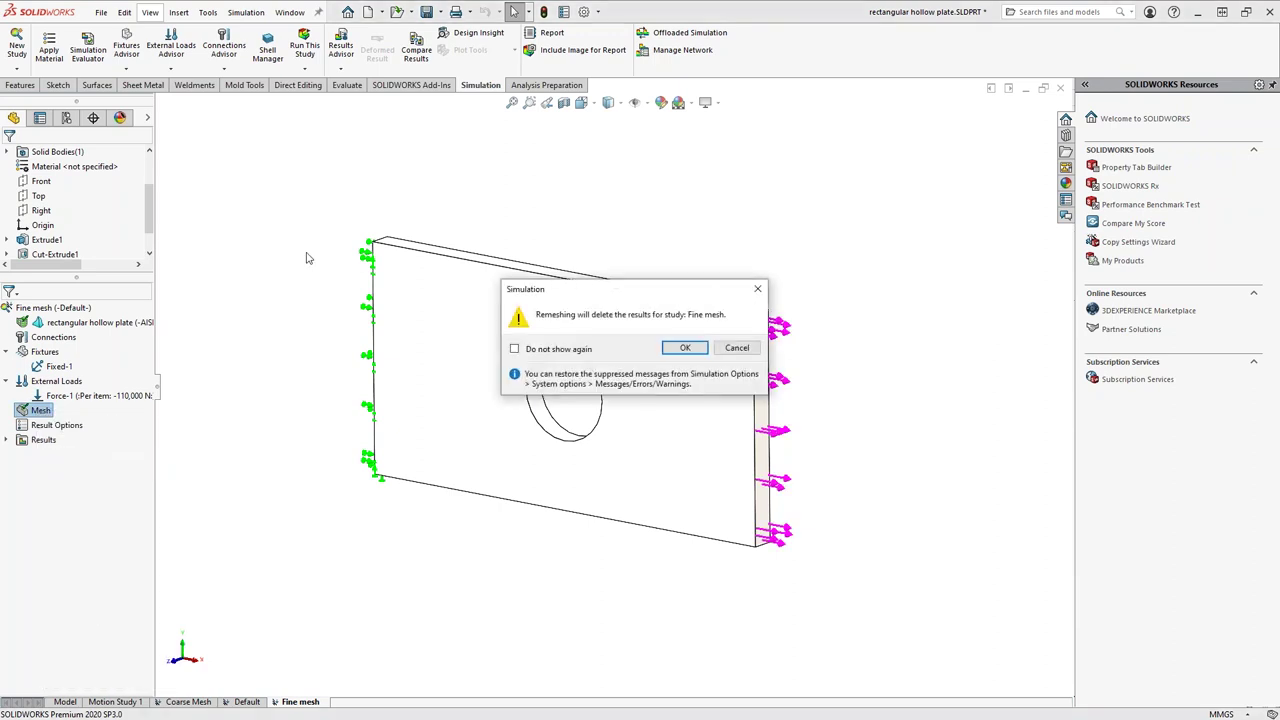
{"action": "left_click", "coordinate": [685, 348]}
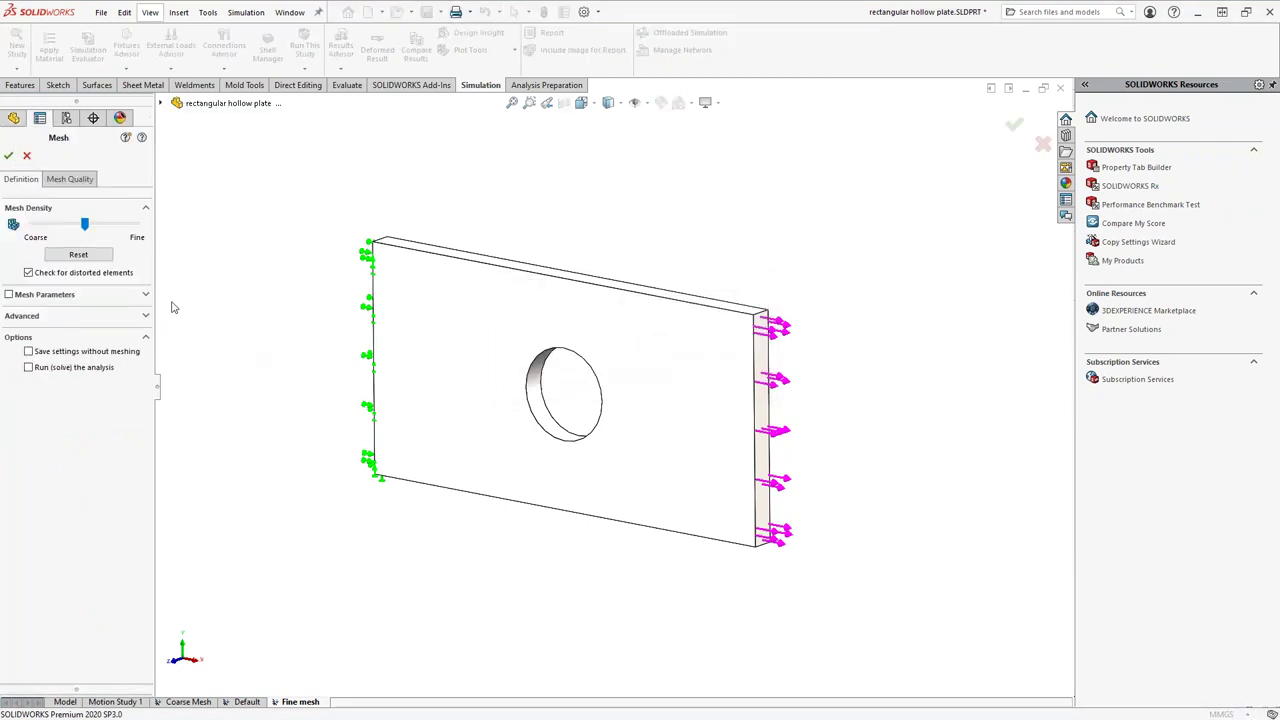
{"action": "left_click_drag", "start_coordinate": [86, 224], "coordinate": [137, 224]}
{"action": "left_click", "coordinate": [9, 295]}
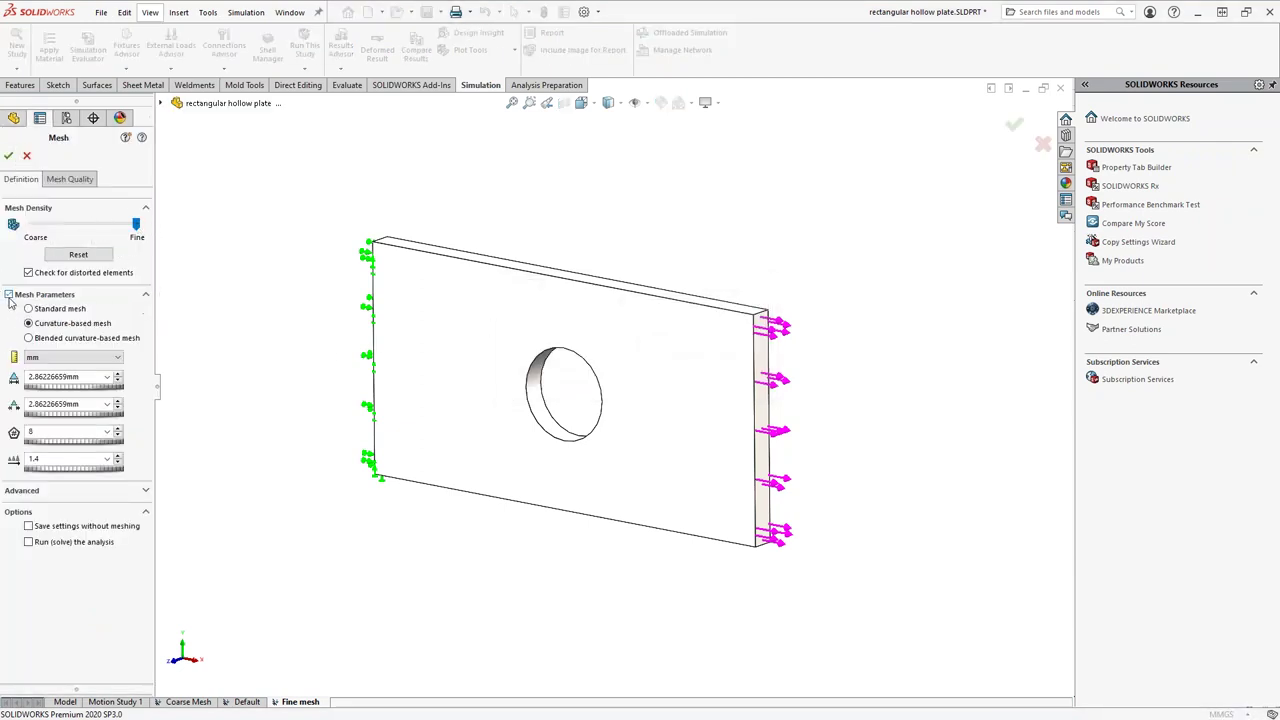
{"action": "left_click", "coordinate": [78, 181]}
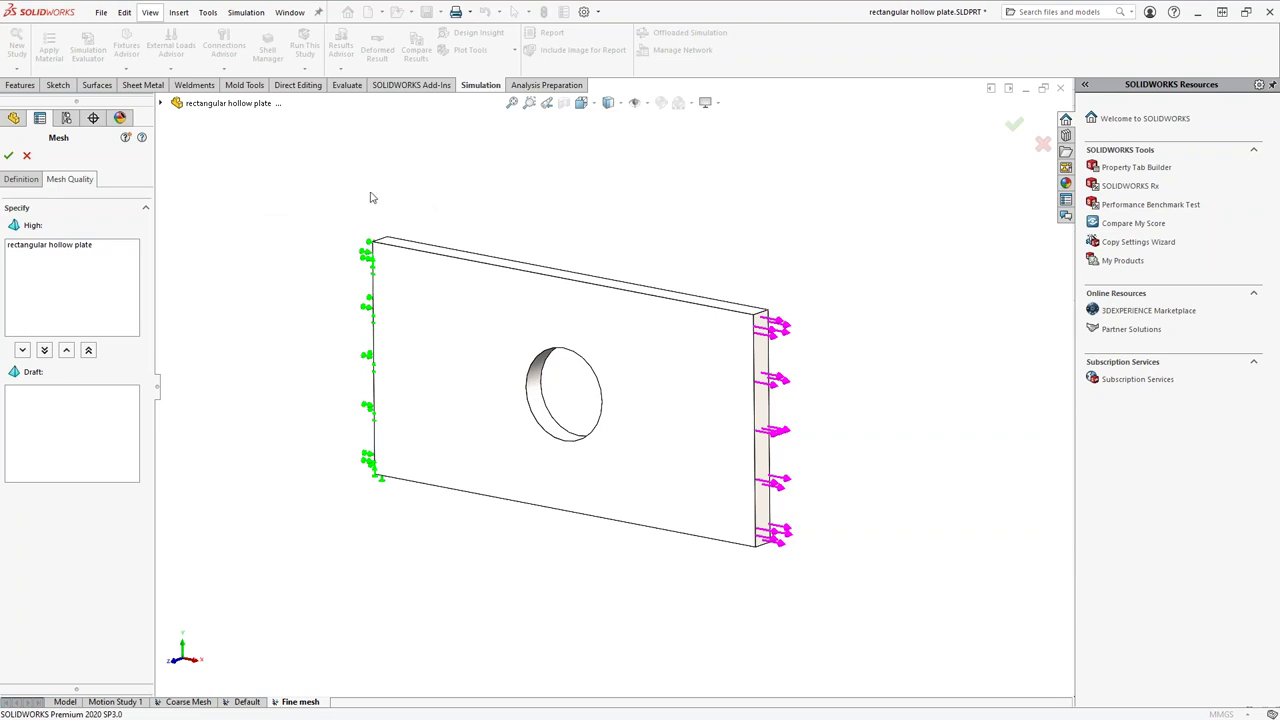
{"action": "left_click", "coordinate": [9, 156]}
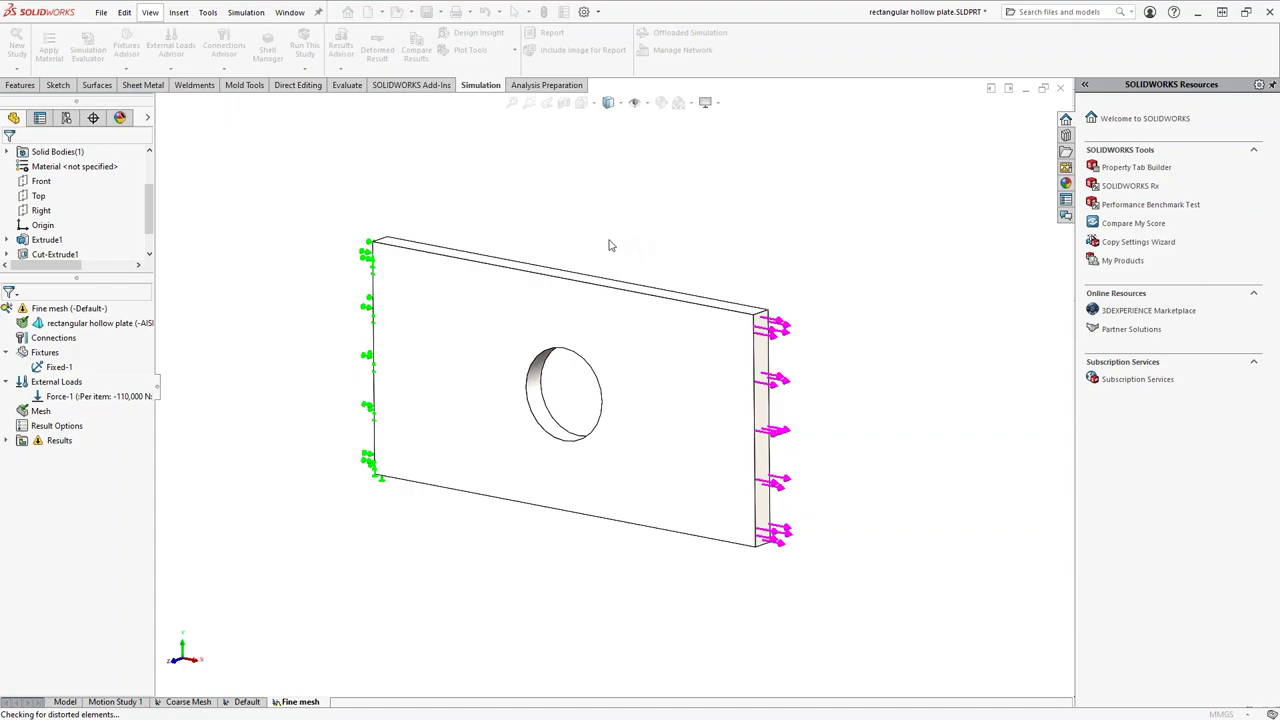
{"action": "mouse_move", "coordinate": [605, 245]}
{"action": "middle_mouse_down"}
{"action": "mouse_move", "coordinate": [600, 209]}
{"action": "mouse_move", "coordinate": [603, 223]}
{"action": "middle_mouse_up"}
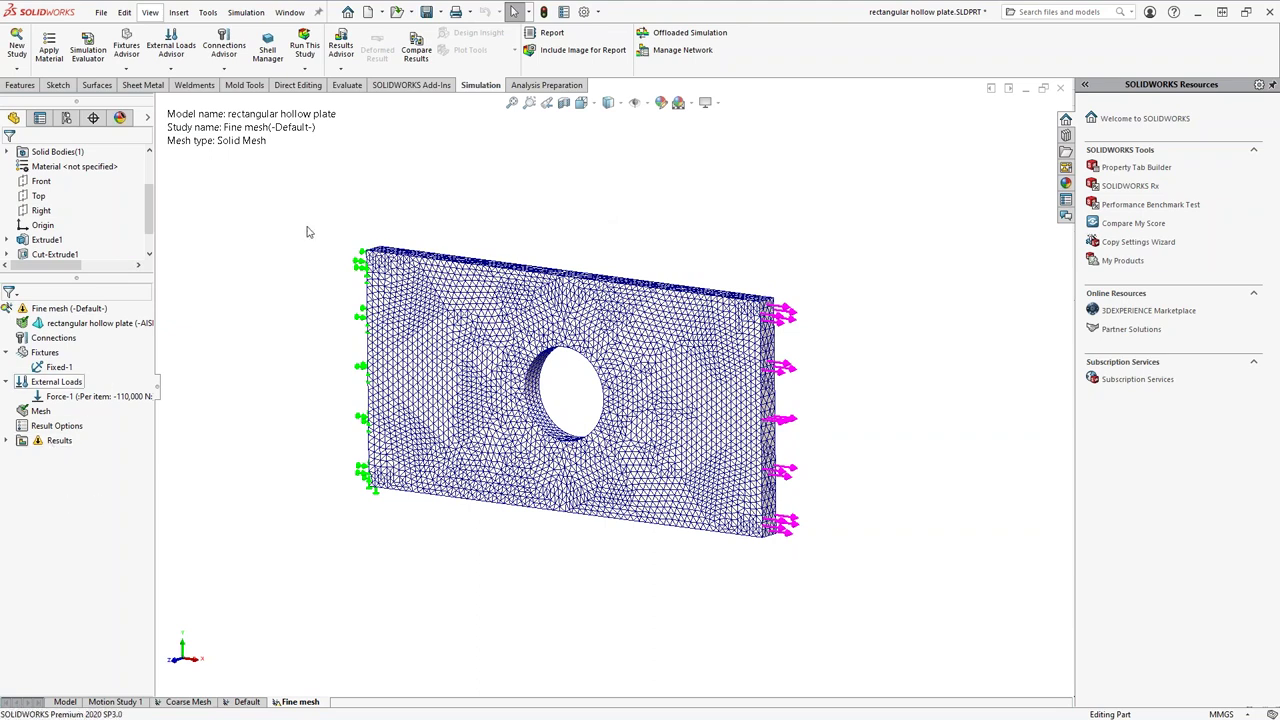
Run the Fine mesh study and display its resultant displacement plot.
{"action": "left_click", "coordinate": [304, 48]}
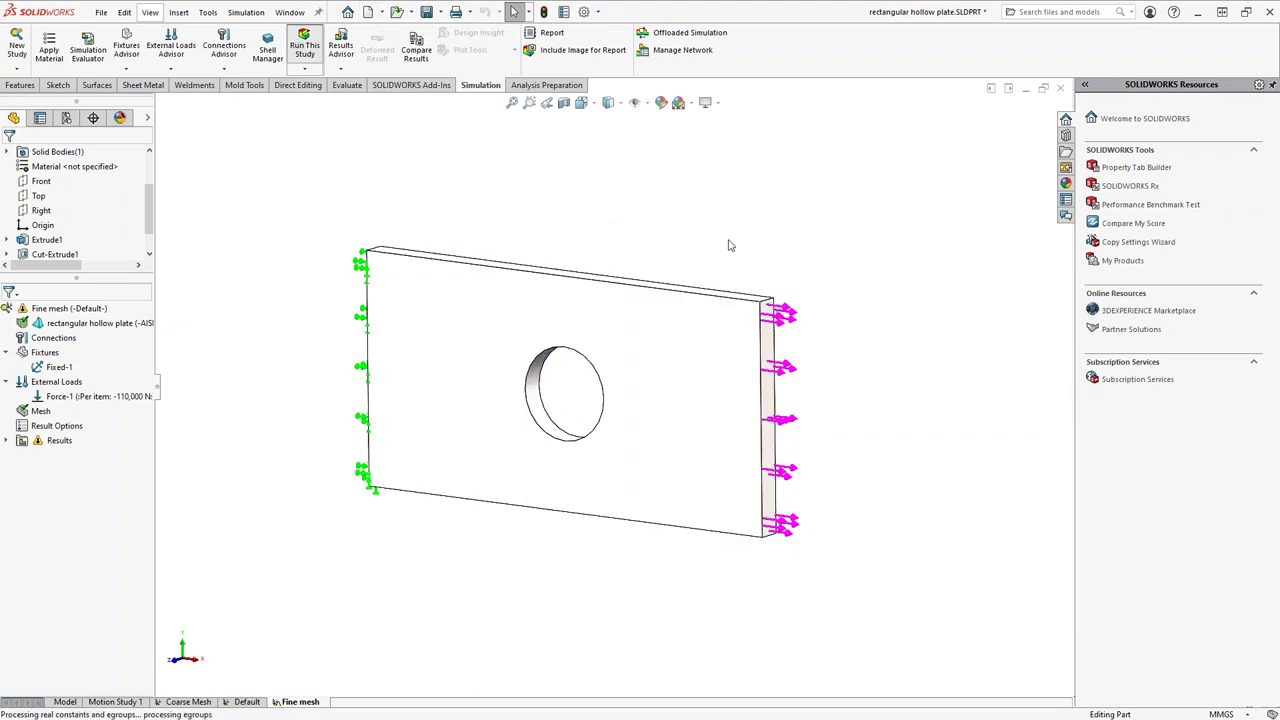
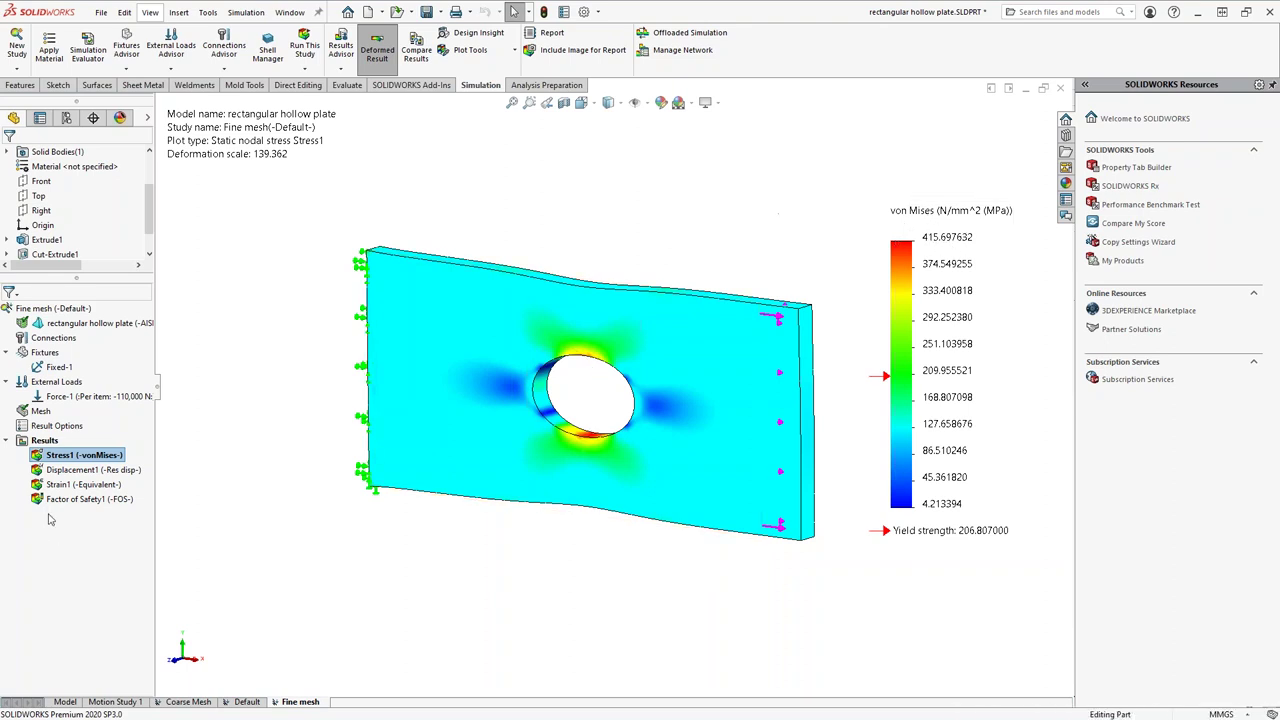
{"action": "left_click", "coordinate": [75, 471]}
{"action": "double_click", "coordinate": [75, 471]}
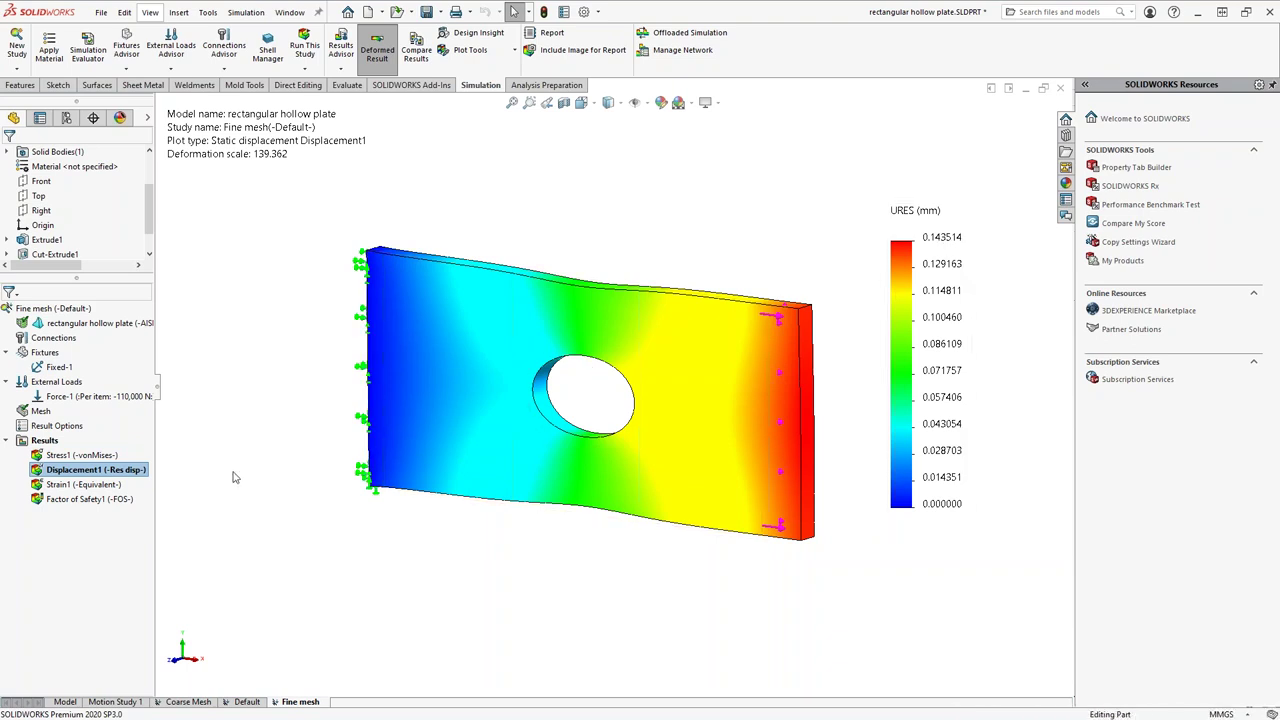
Compare the resultant displacement plots of the Coarse Mesh and Fine mesh studies.
{"action": "left_click", "coordinate": [188, 702]}
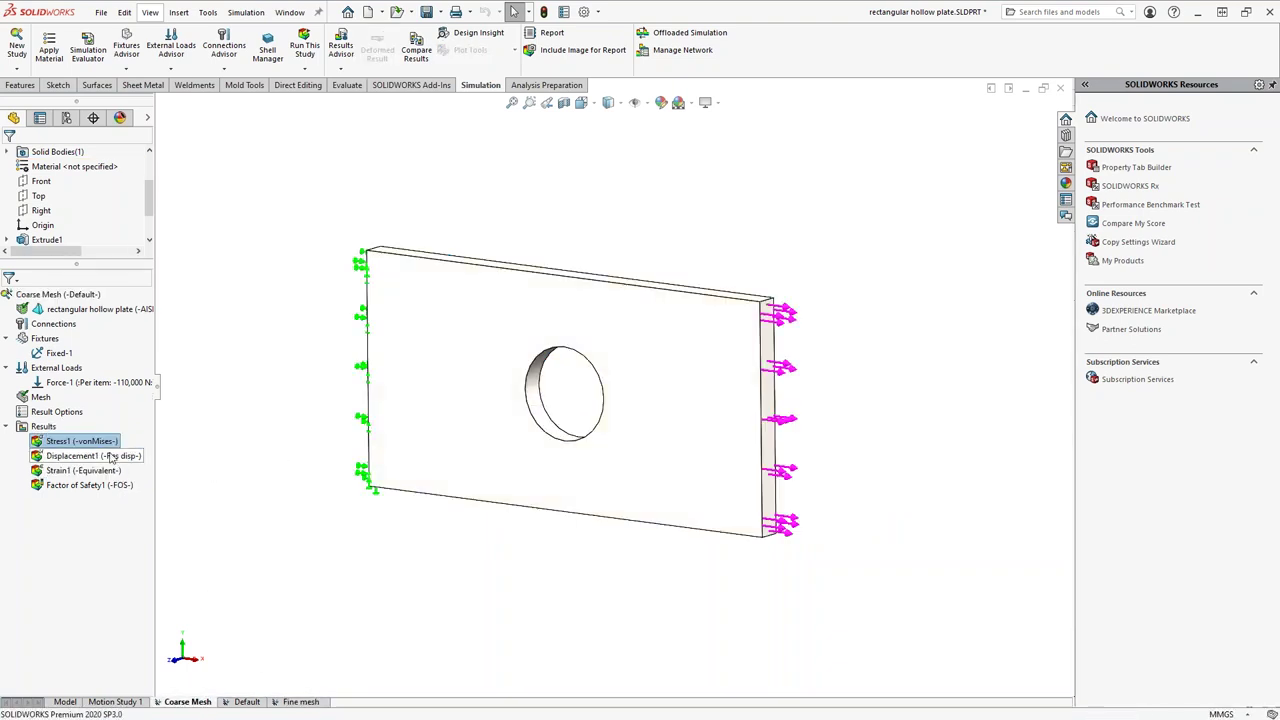
{"action": "double_click", "coordinate": [78, 457]}
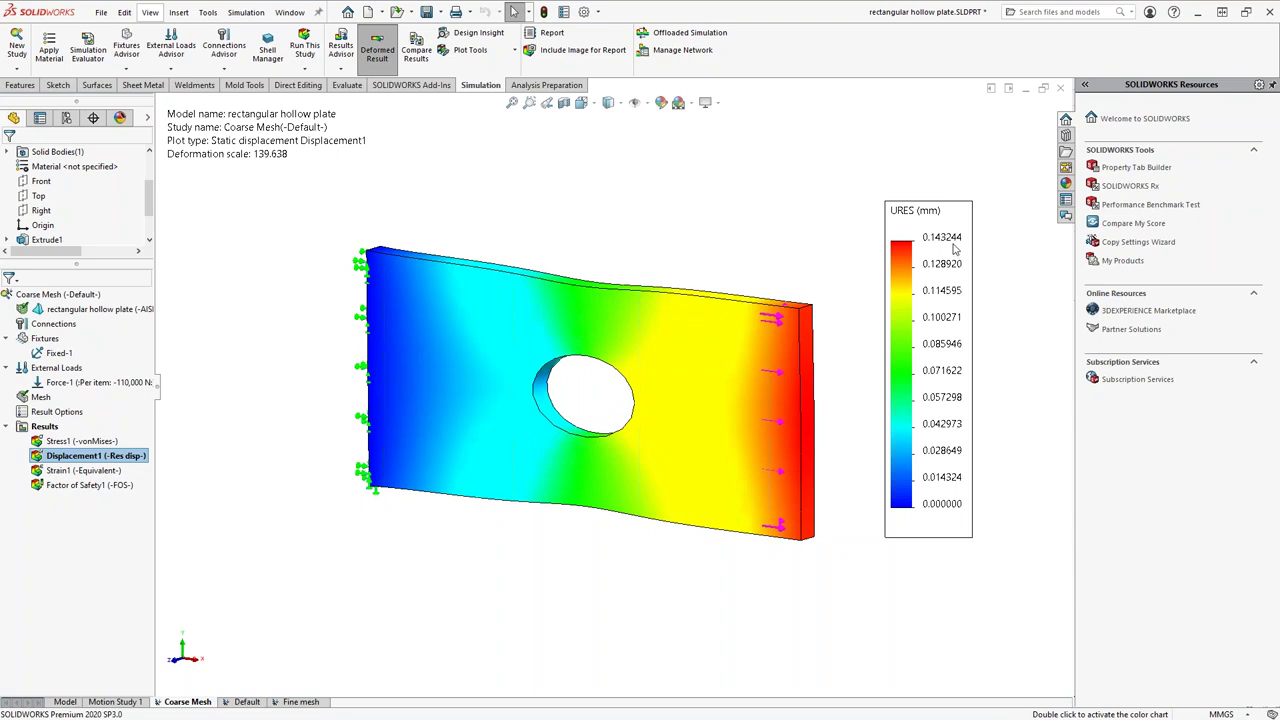
{"action": "left_click", "coordinate": [300, 702]}
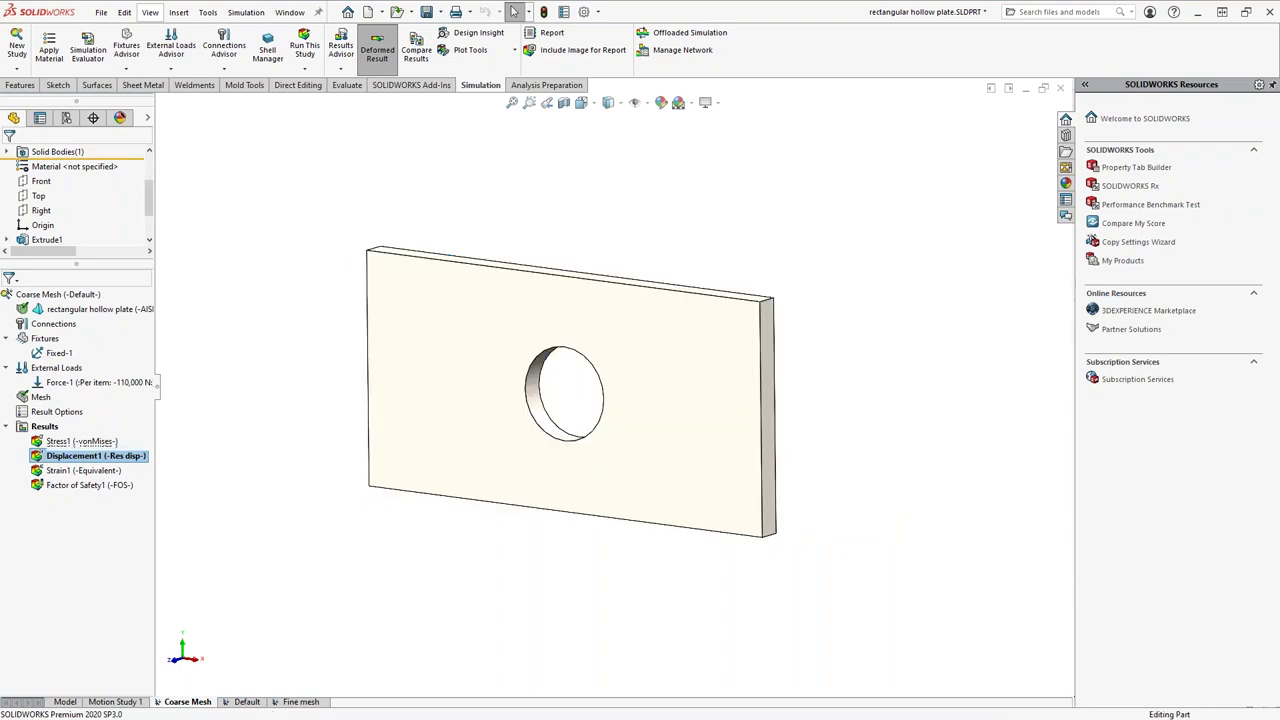
{"action": "double_click", "coordinate": [106, 470]}
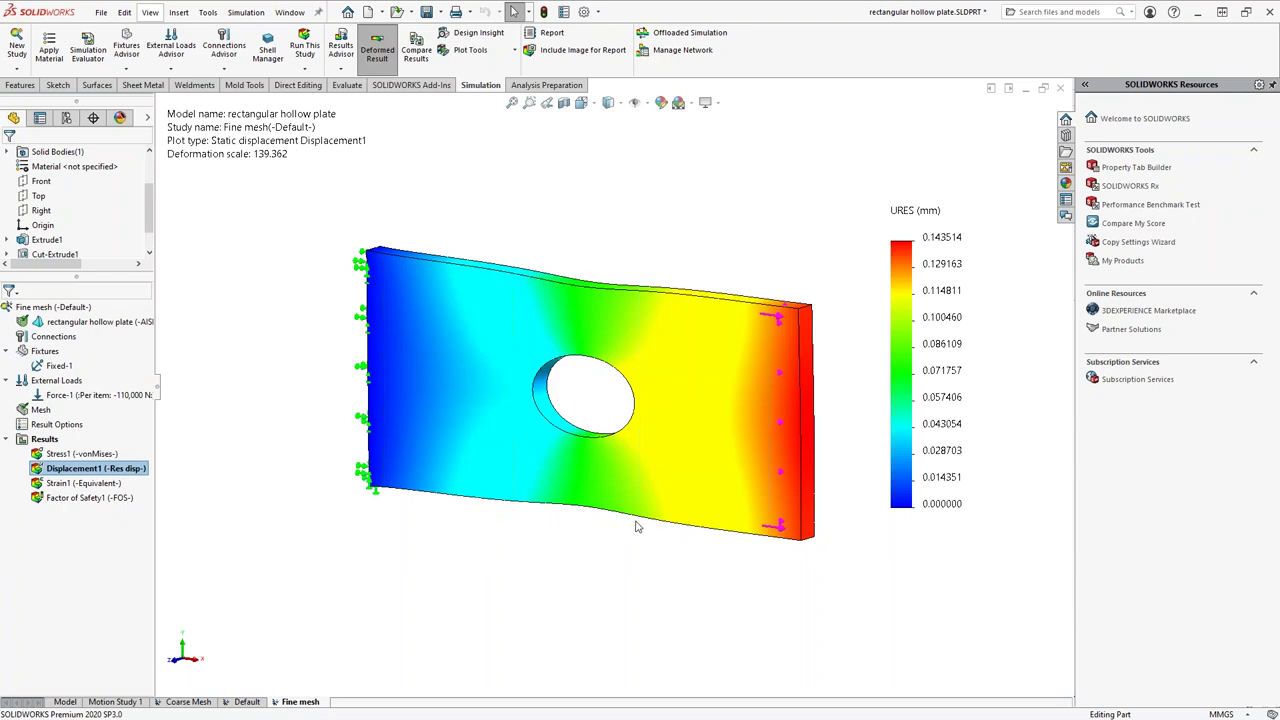
{"action": "middle_click_drag", "start_coordinate": [620, 481], "coordinate": [614, 533]}
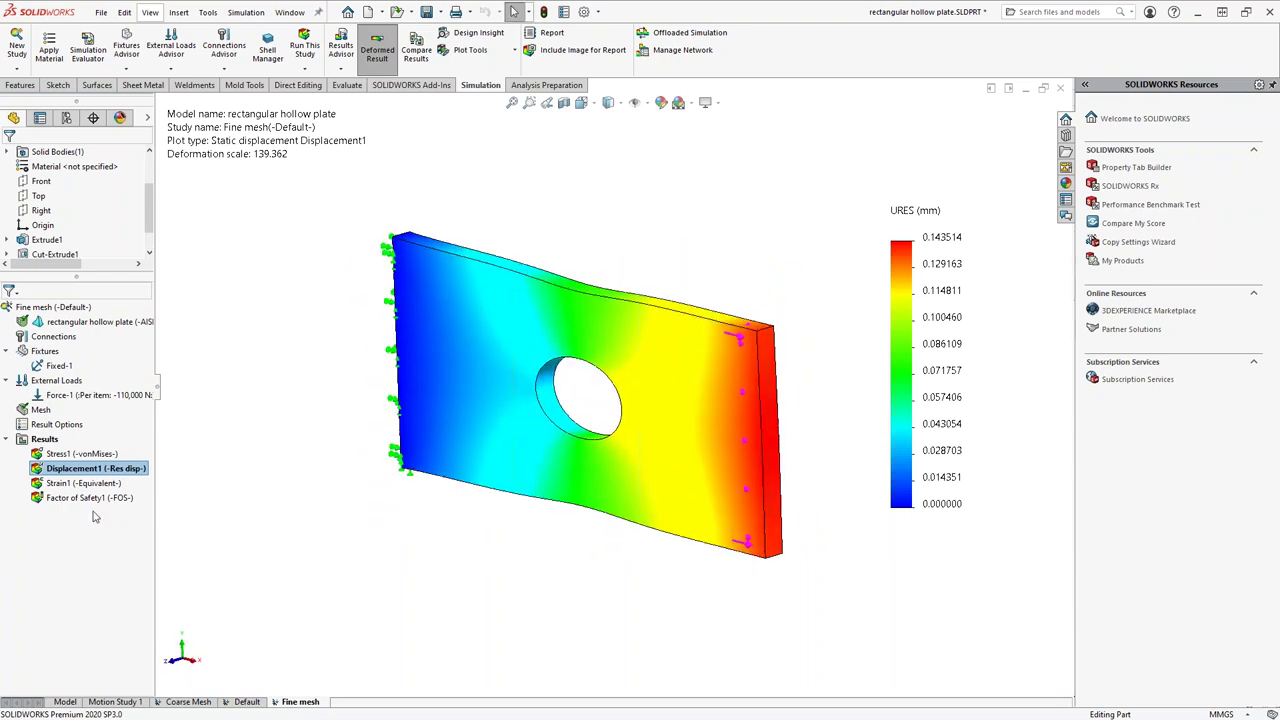
Show the Fine mesh study's von Mises stress plot and examine the stress concentration around the hole.
{"action": "double_click", "coordinate": [80, 455]}
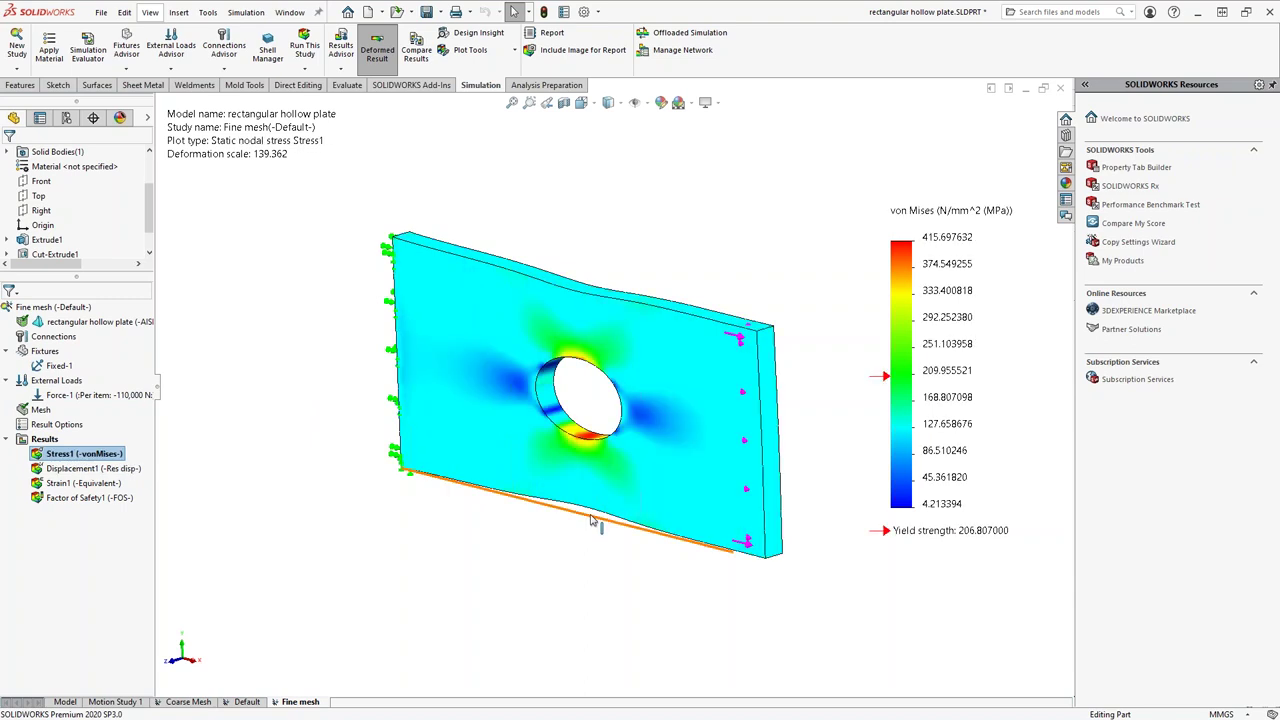
{"action": "middle_click_drag", "start_coordinate": [640, 474], "coordinate": [760, 492]}
{"action": "scroll", "coordinate": [600, 352], "scroll_direction": "up", "scroll_amount": 4}
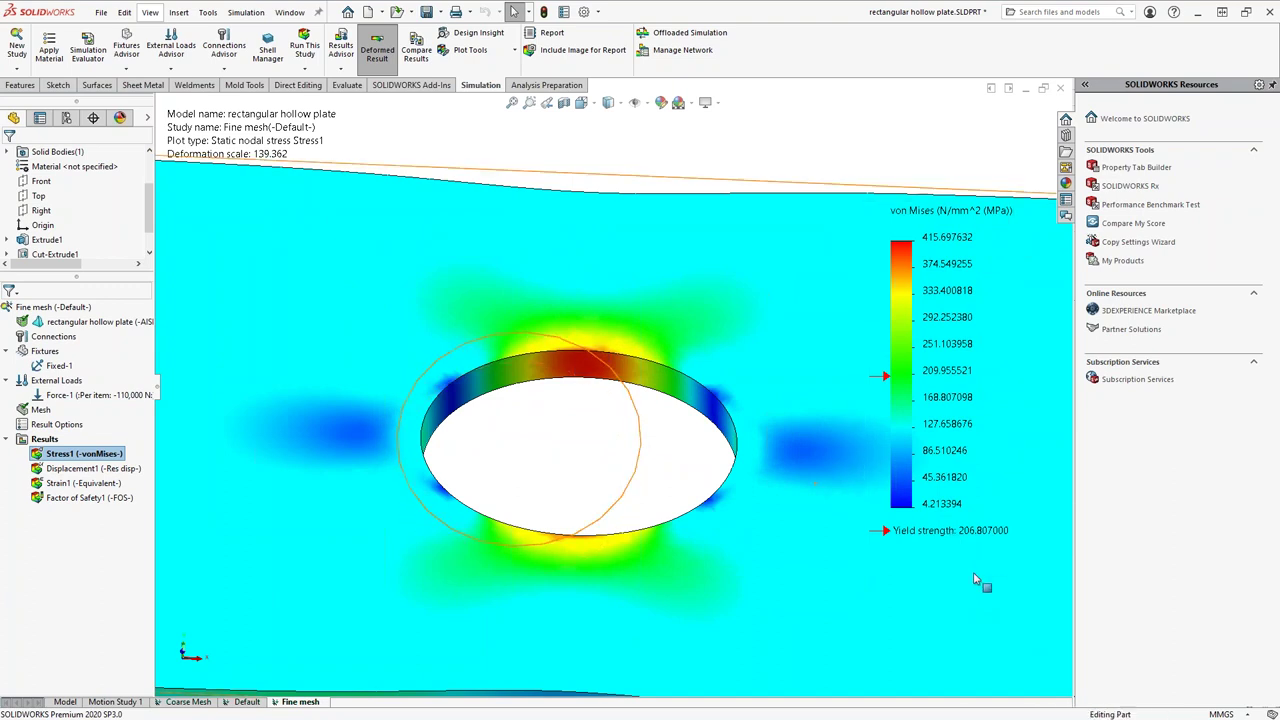
{"action": "scroll", "coordinate": [600, 380], "scroll_direction": "down", "scroll_amount": 3}
{"action": "scroll", "coordinate": [963, 540], "scroll_direction": "down", "scroll_amount": 3}
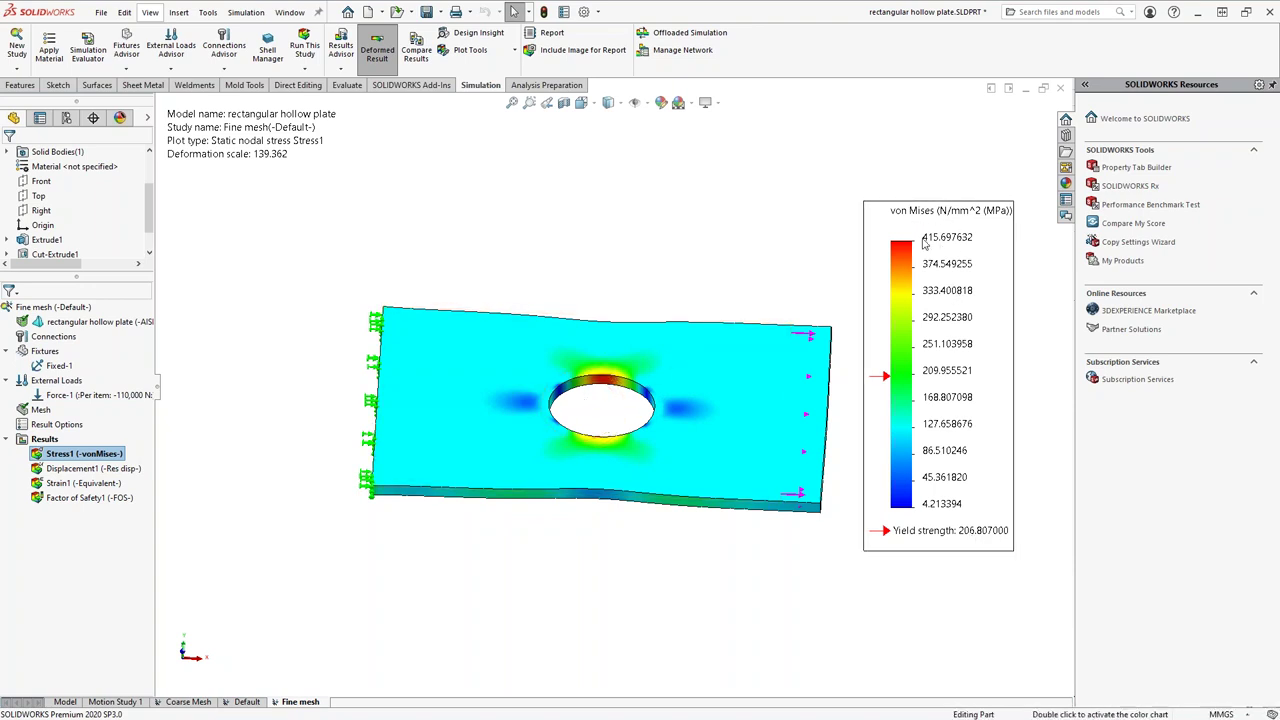
{"action": "mouse_move", "coordinate": [596, 426]}
{"action": "middle_mouse_down"}
{"action": "mouse_move", "coordinate": [604, 436]}
{"action": "mouse_move", "coordinate": [598, 402]}
{"action": "middle_mouse_up"}
{"action": "scroll", "coordinate": [594, 399], "scroll_direction": "down", "scroll_amount": 4}
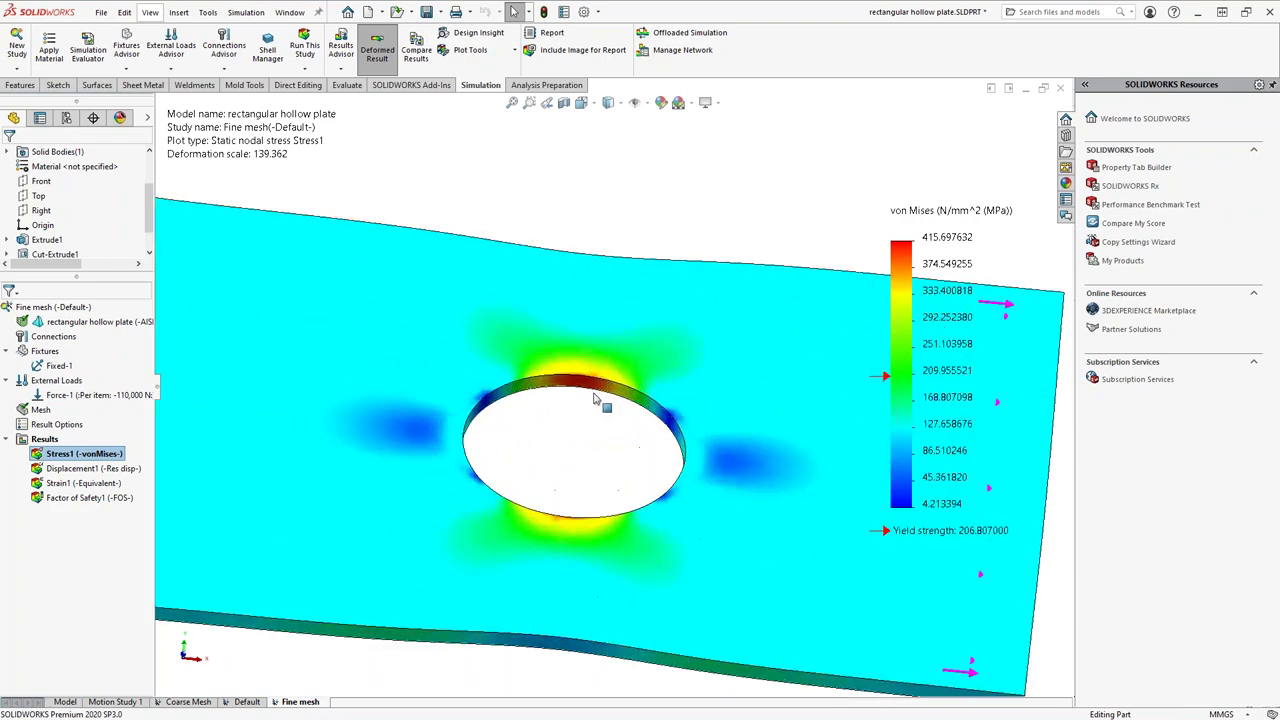
{"action": "scroll", "coordinate": [594, 399], "scroll_direction": "down", "scroll_amount": 3}
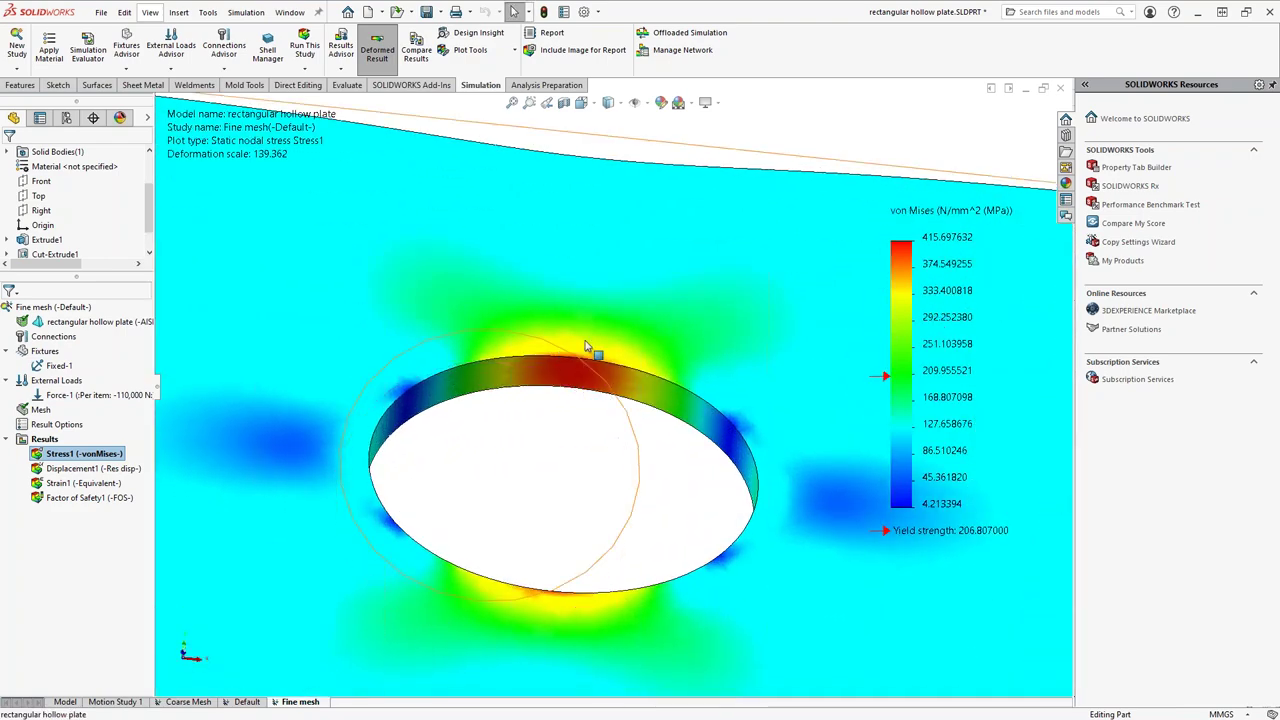
{"action": "scroll", "coordinate": [634, 423], "scroll_direction": "up", "scroll_amount": 6}
{"action": "middle_click_drag", "start_coordinate": [634, 423], "coordinate": [548, 517]}
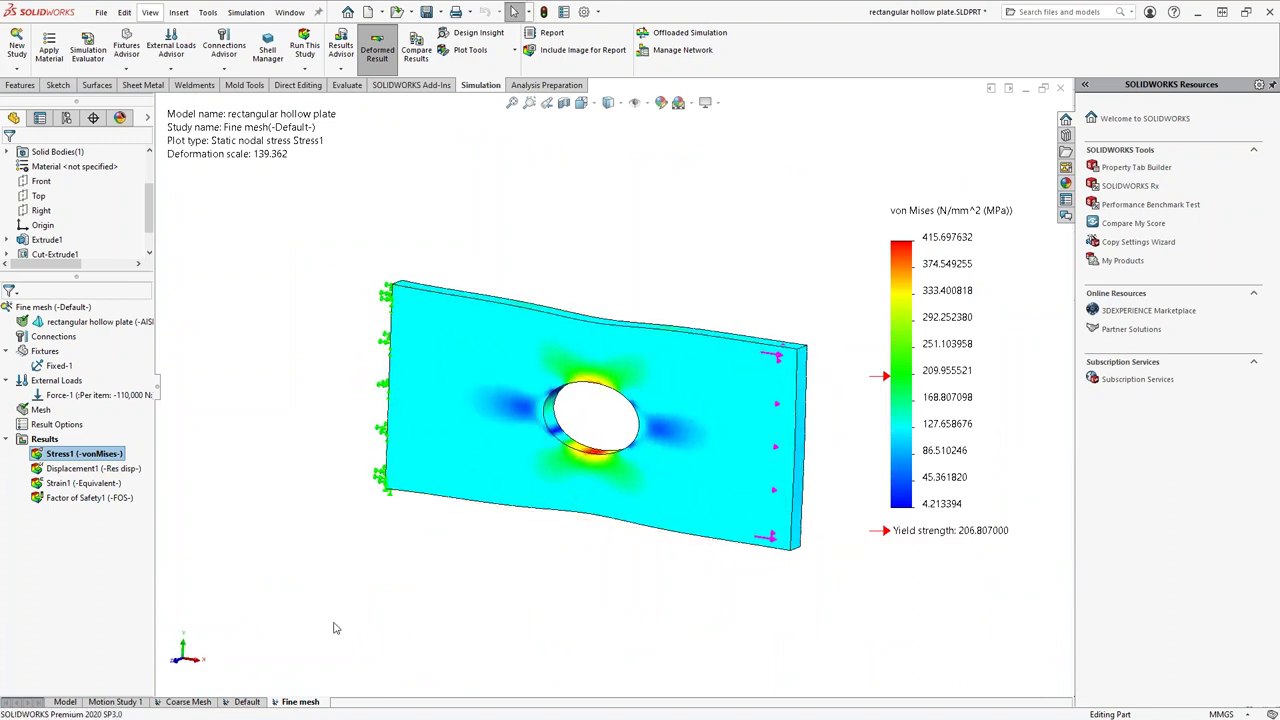
Check the Coarse Mesh study's solver messages for its node, element and DOF counts and solution time.
{"action": "right_click", "coordinate": [300, 702]}
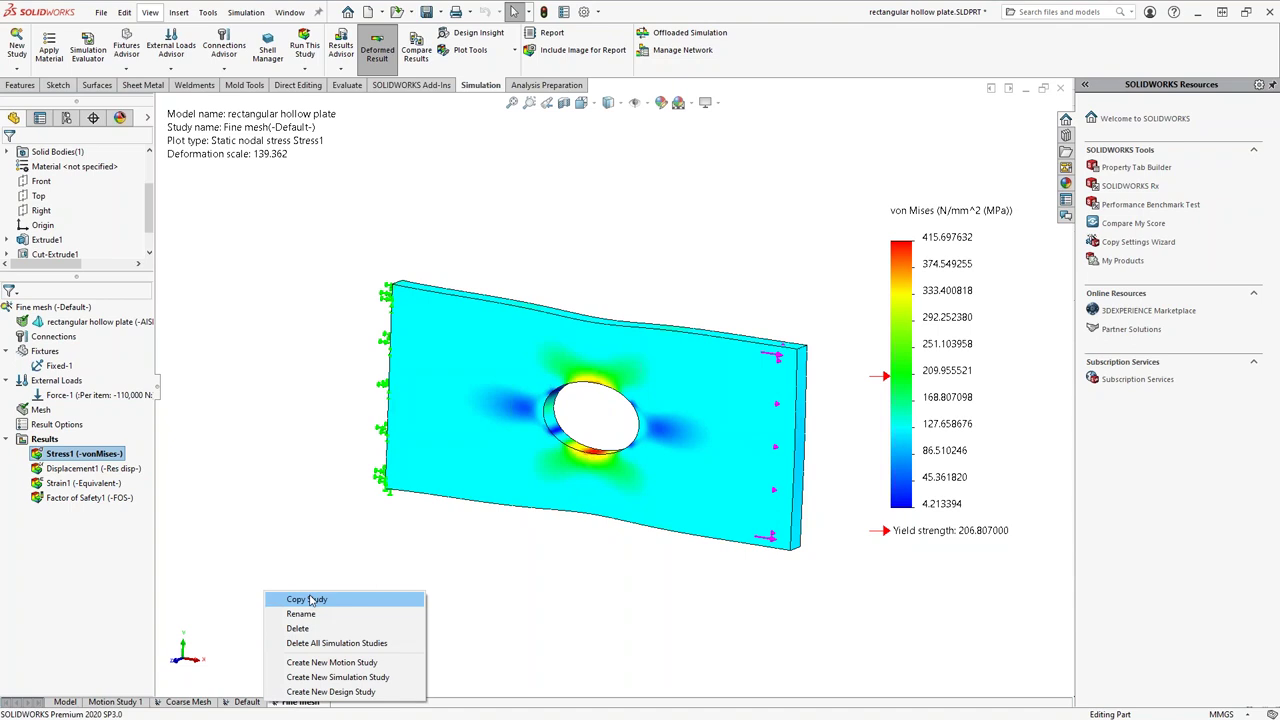
{"action": "left_click", "coordinate": [267, 488]}
{"action": "left_click", "coordinate": [182, 702]}
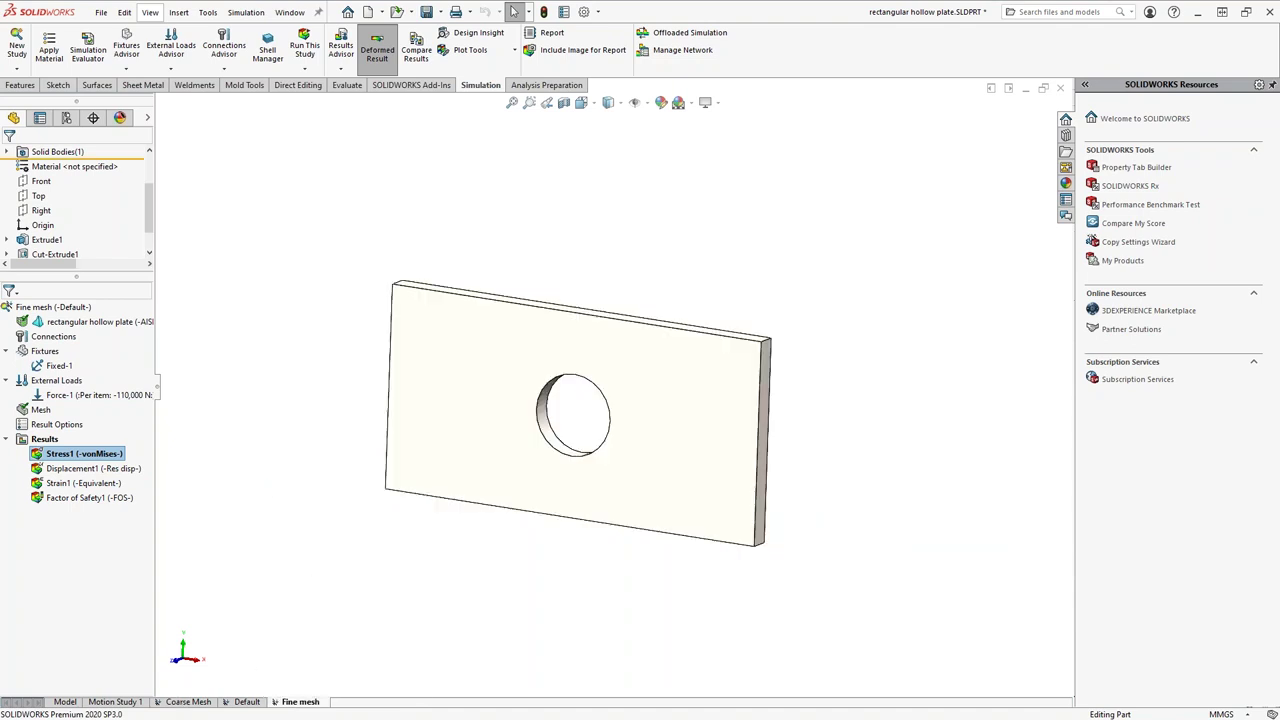
{"action": "right_click", "coordinate": [44, 426]}
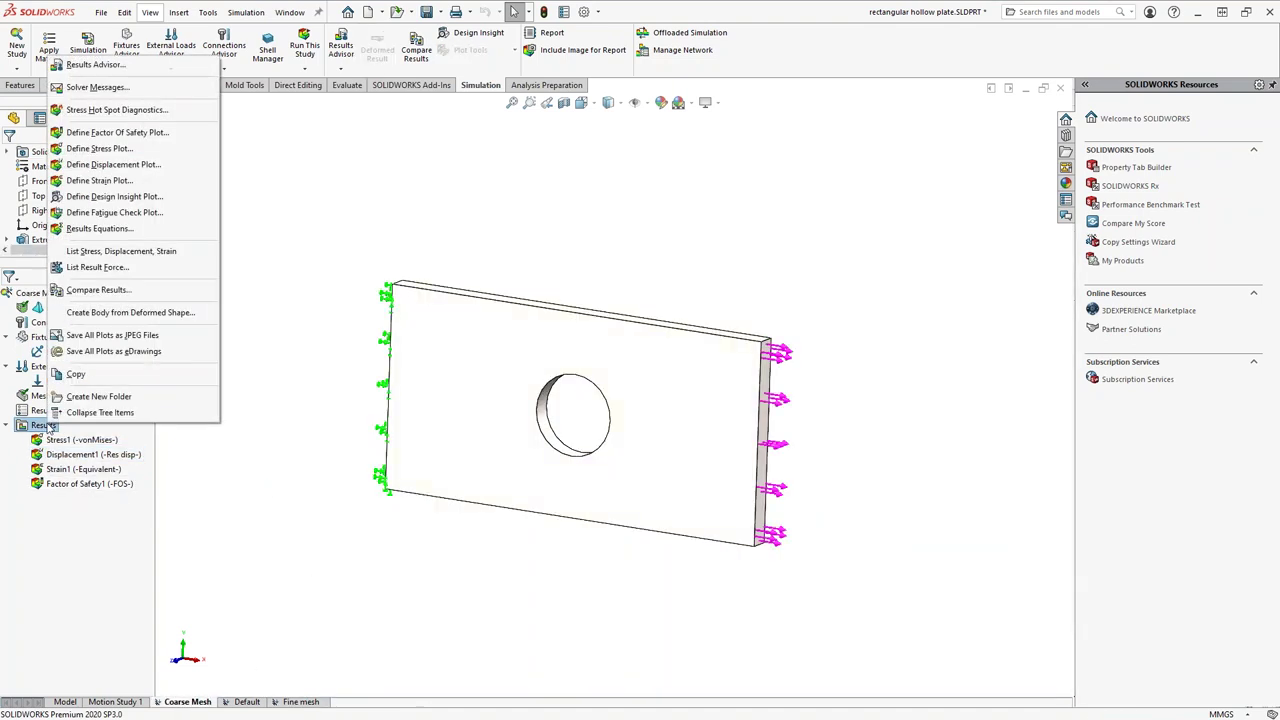
{"action": "left_click", "coordinate": [98, 88]}
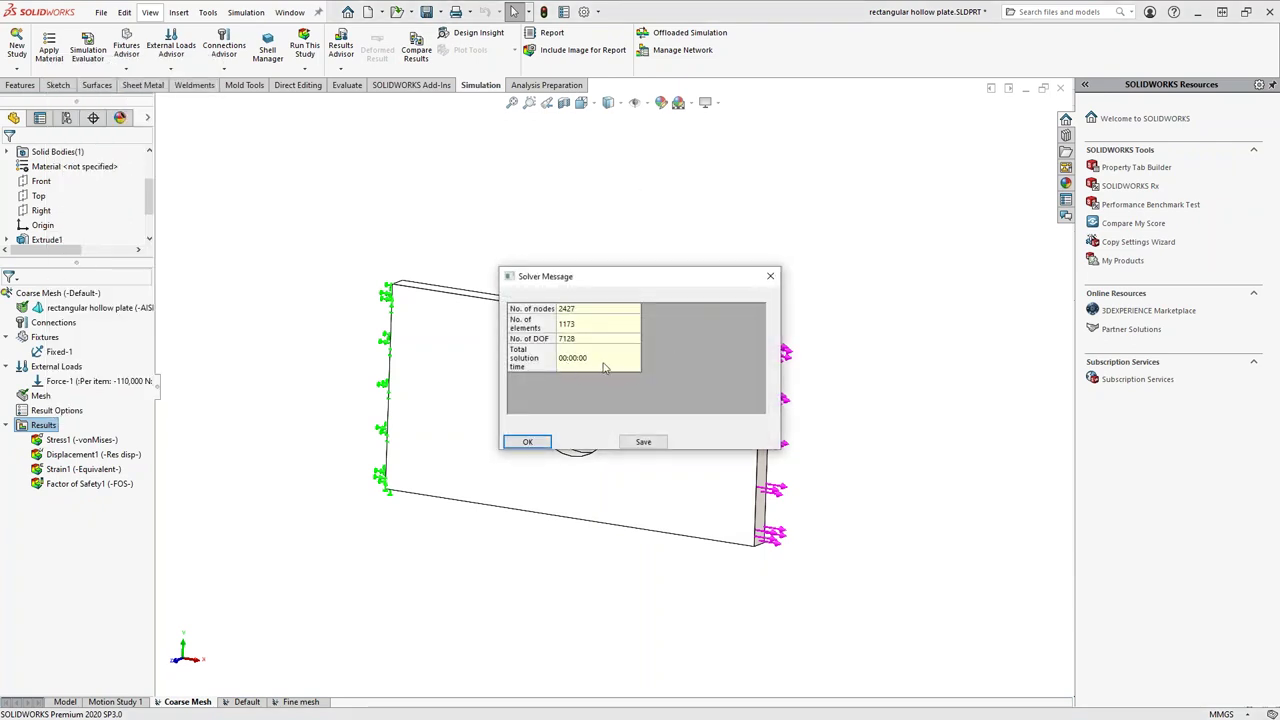
{"action": "left_click", "coordinate": [527, 441]}
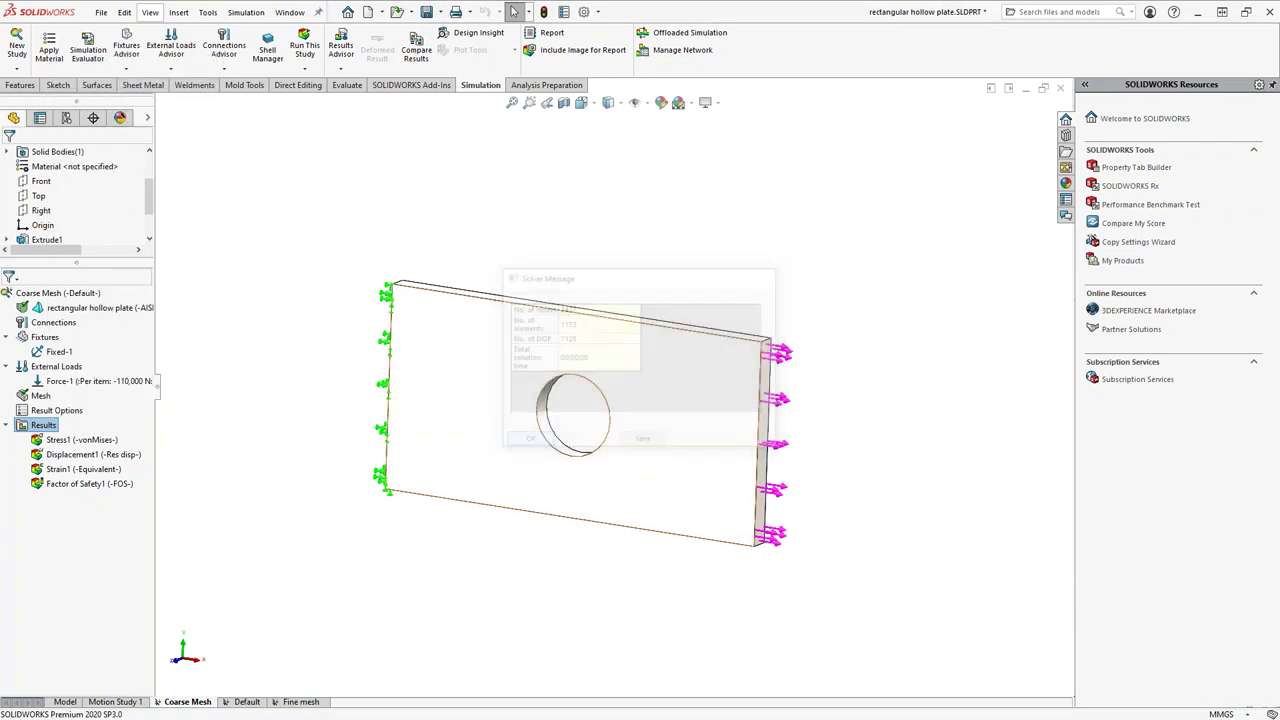
Check the Default study's solver messages for its node, element and DOF counts and solution time, and switch to the Fine mesh study.
{"action": "left_click", "coordinate": [247, 702]}
{"action": "right_click", "coordinate": [48, 446]}
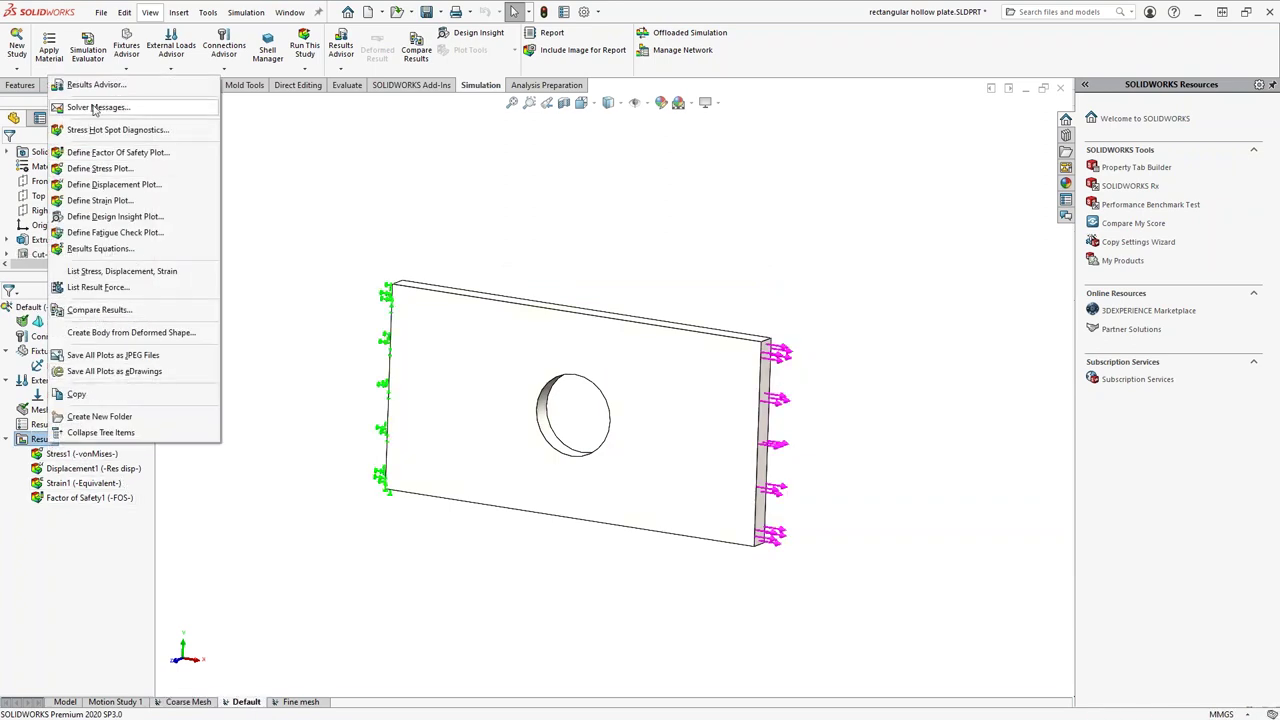
{"action": "left_click", "coordinate": [95, 108]}
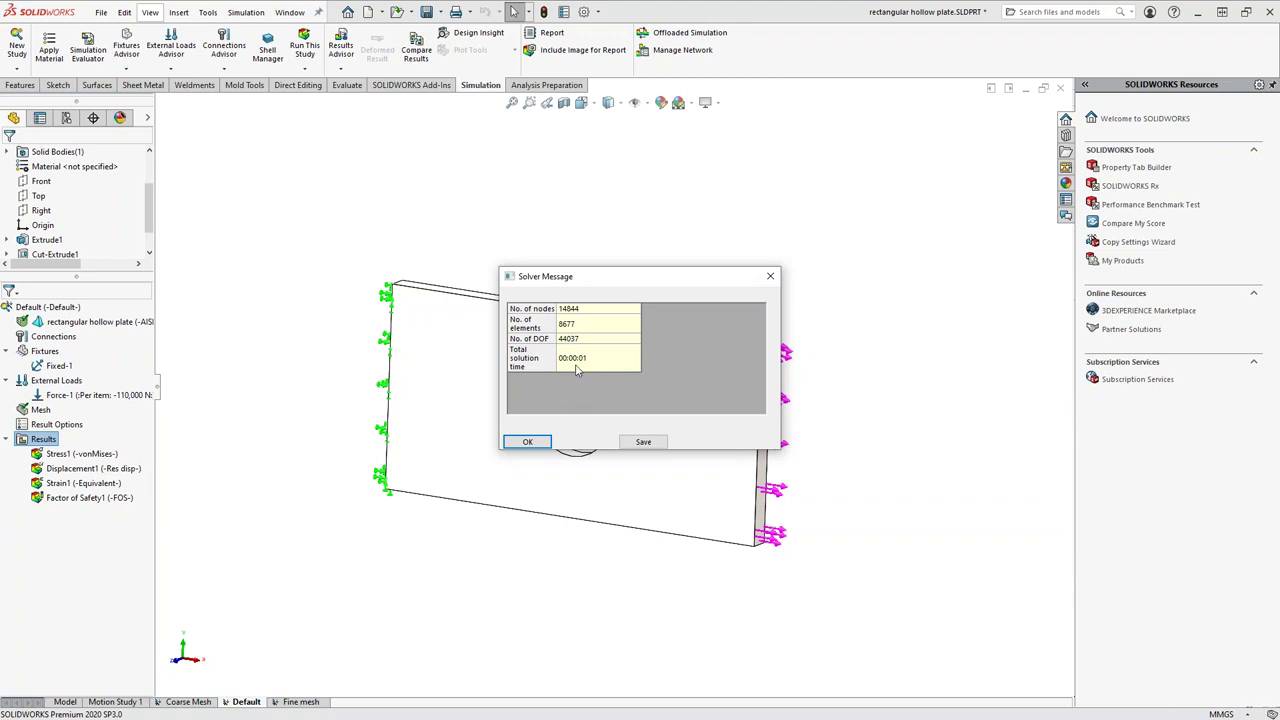
{"action": "left_click", "coordinate": [528, 442]}
{"action": "left_click", "coordinate": [300, 702]}
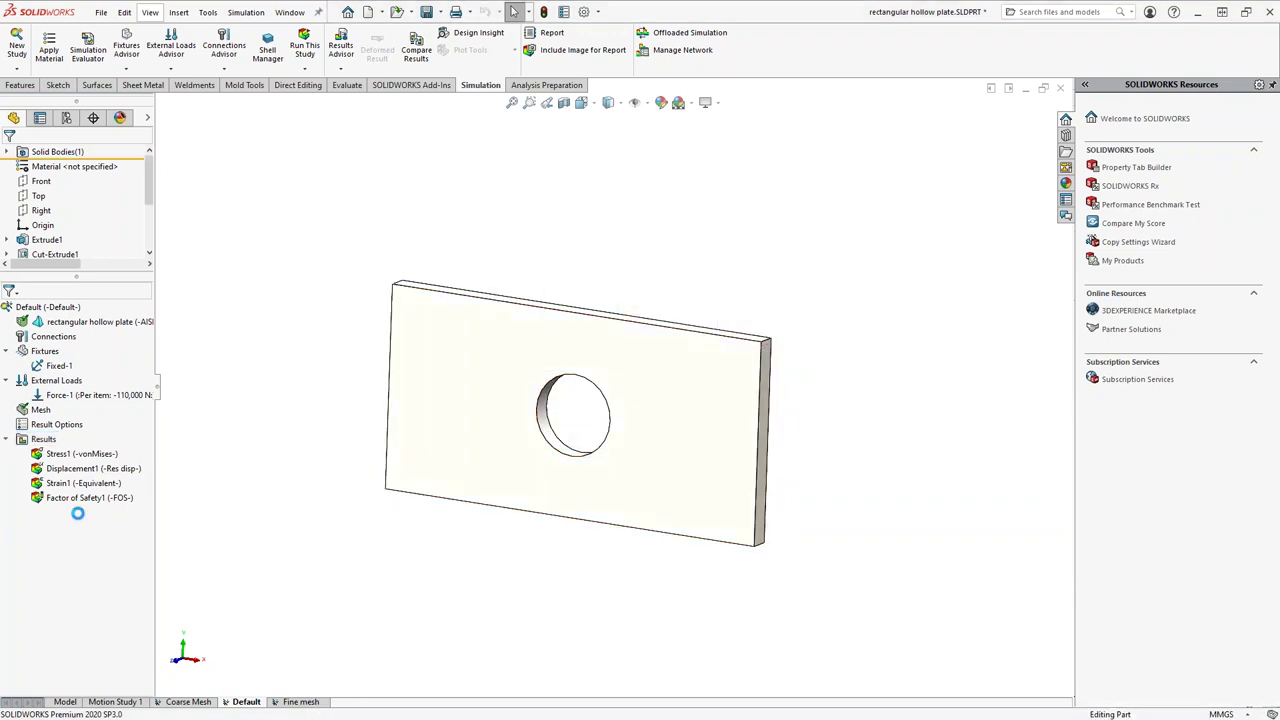
{"action": "right_click", "coordinate": [45, 442]}
{"action": "left_click", "coordinate": [110, 243]}
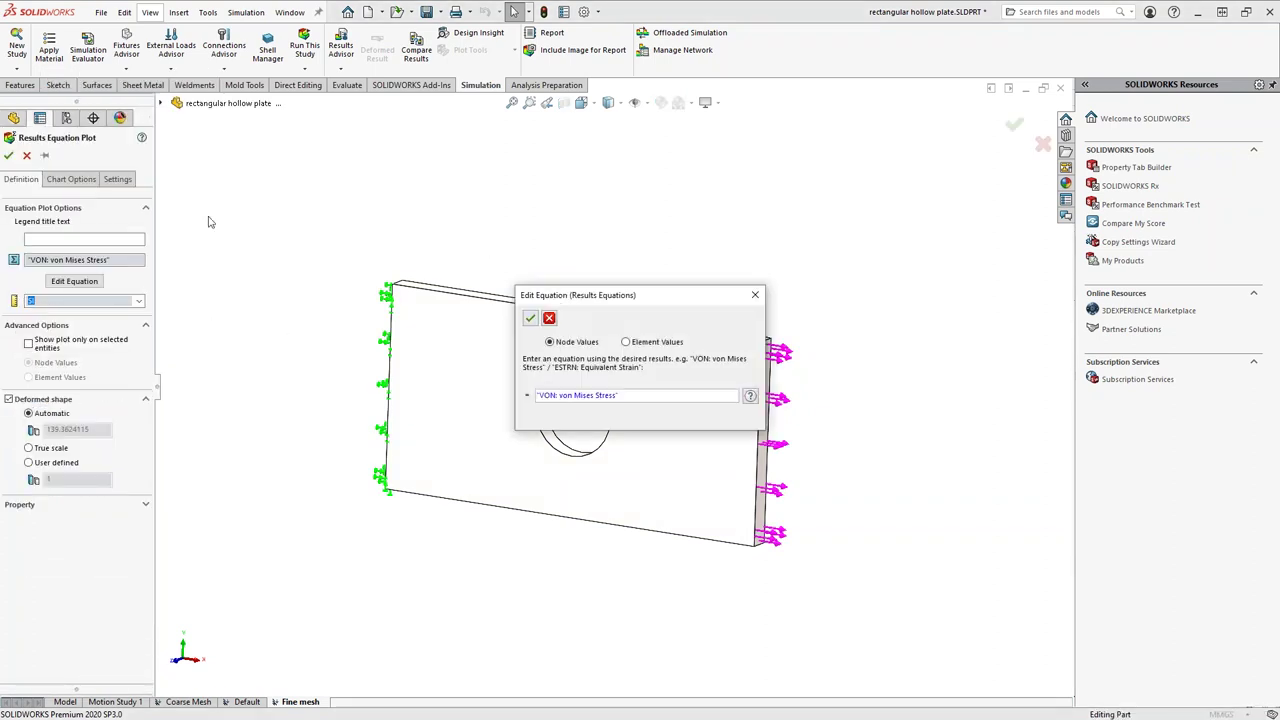
{"action": "left_click", "coordinate": [756, 296]}
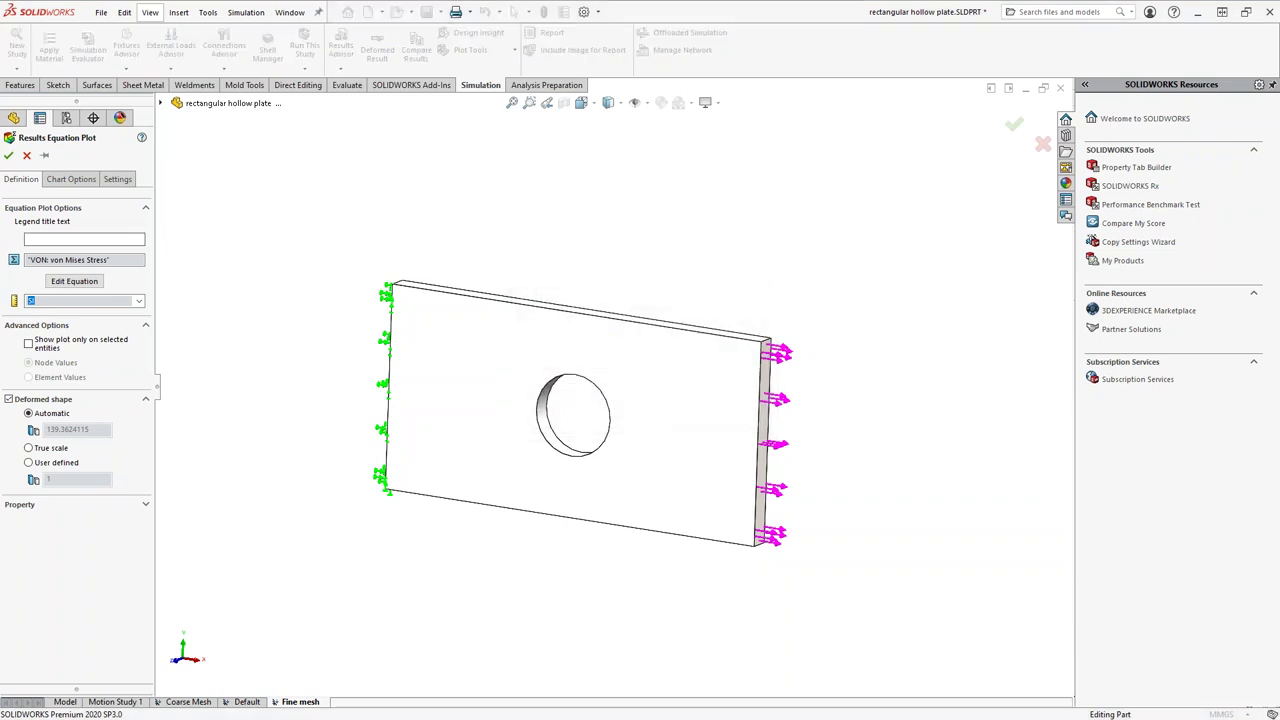
{"action": "left_click", "coordinate": [27, 155]}
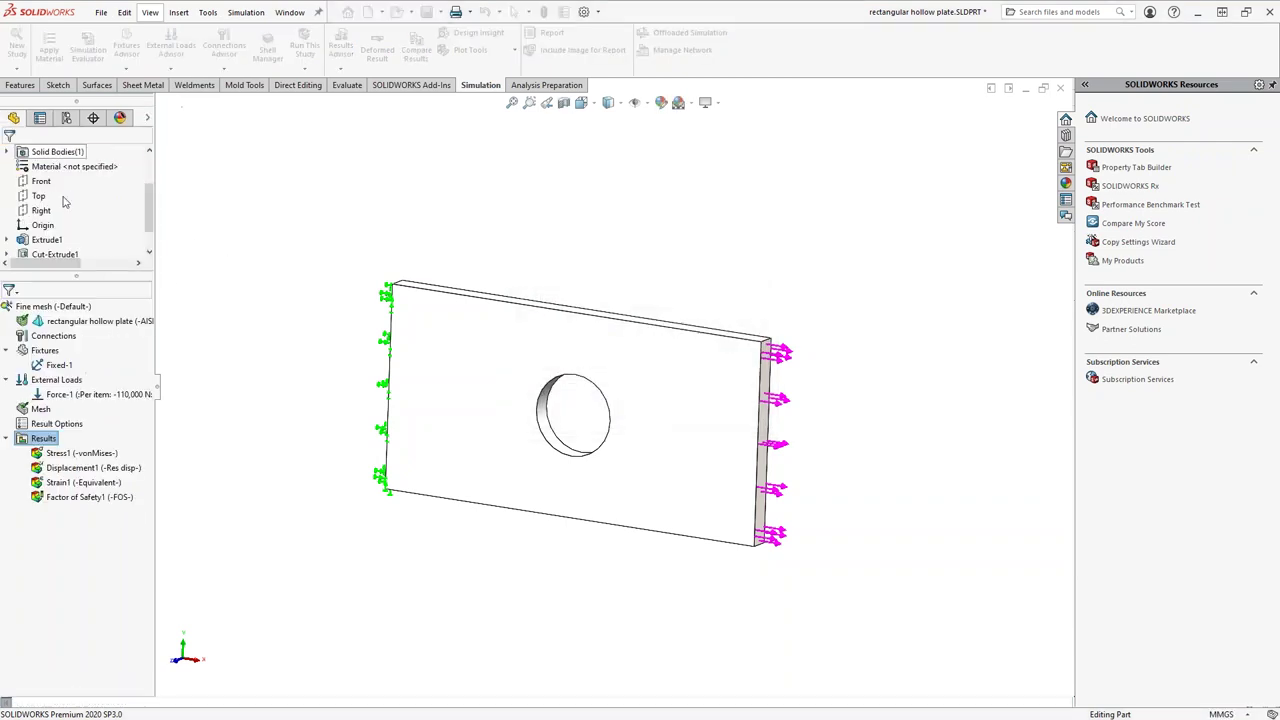
Check the Fine mesh study's solver messages for its node, element and DOF counts and solution time.
{"action": "right_click", "coordinate": [52, 442]}
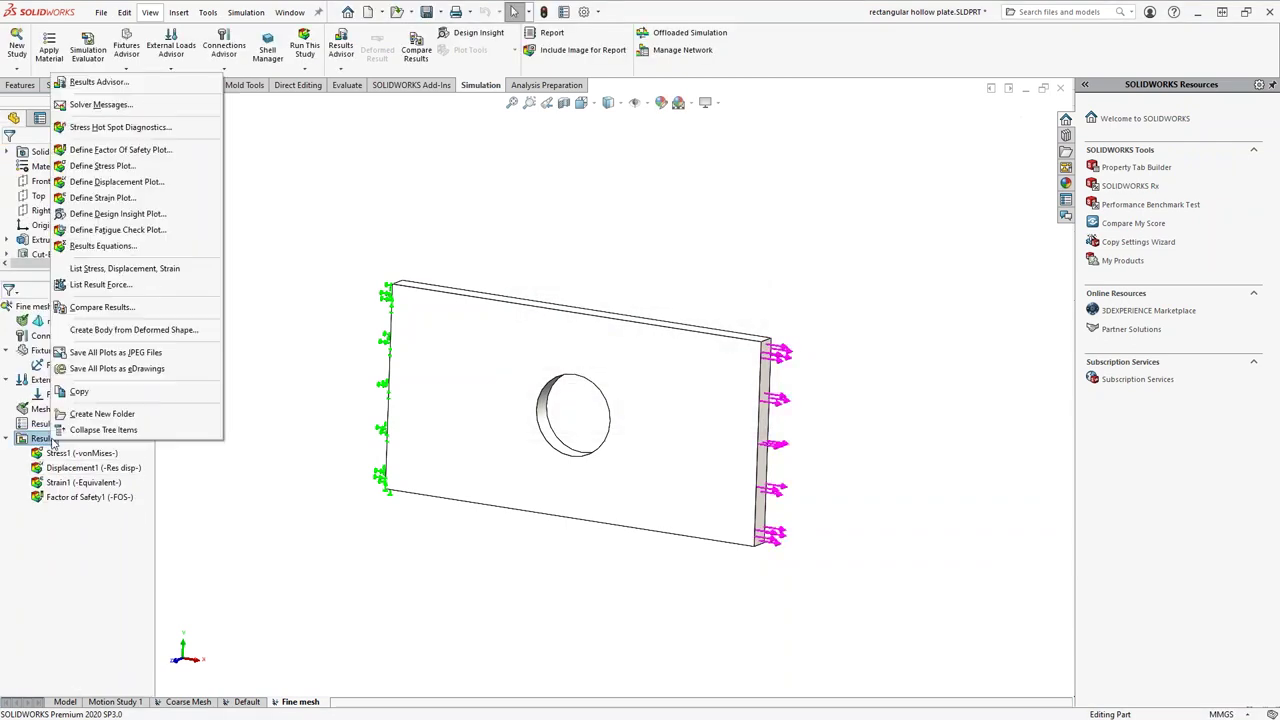
{"action": "left_click", "coordinate": [126, 105]}
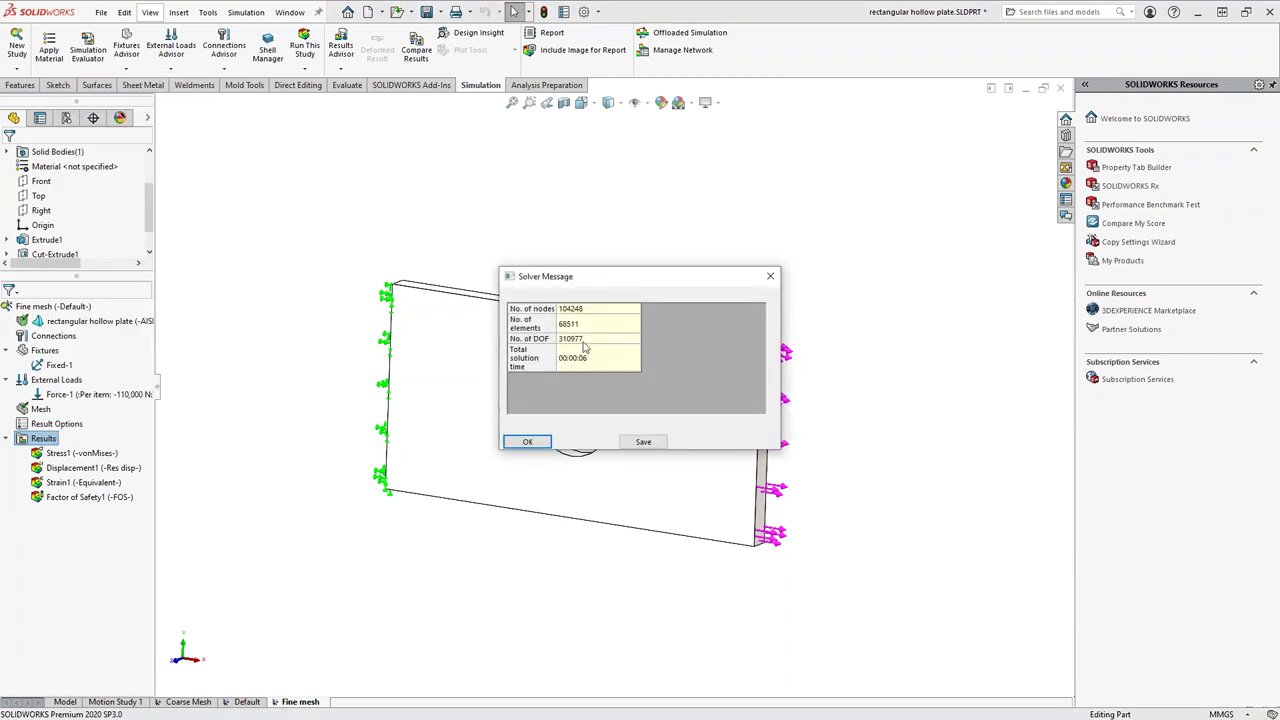
{"action": "left_click", "coordinate": [525, 441]}
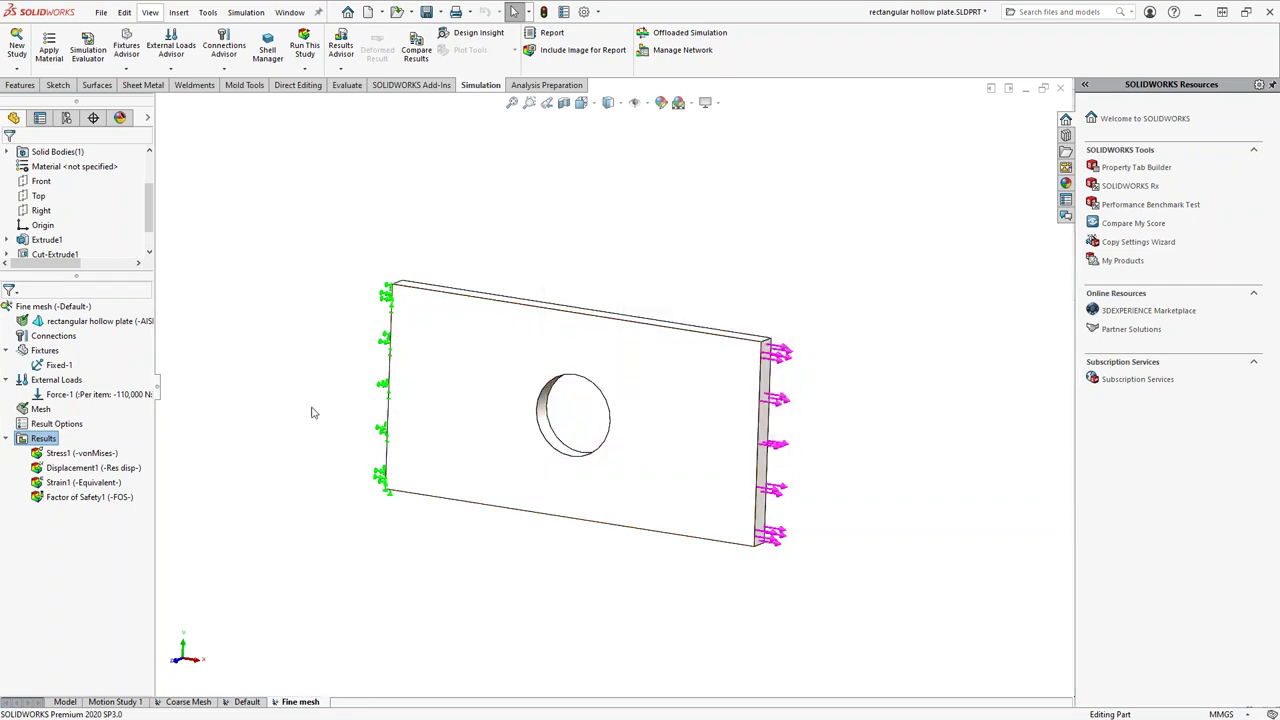
Copy the Fine mesh study to a new static study named Mesh Control.
{"action": "right_click", "coordinate": [316, 702]}
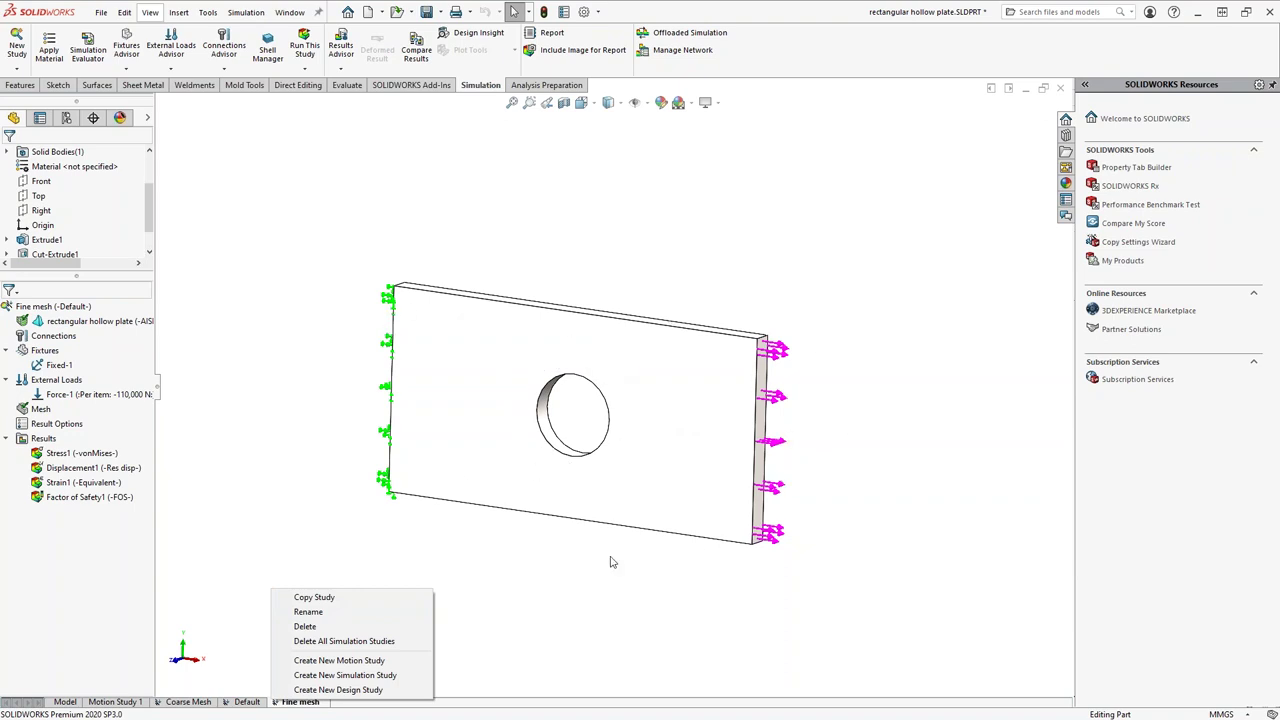
{"action": "left_click", "coordinate": [323, 598]}
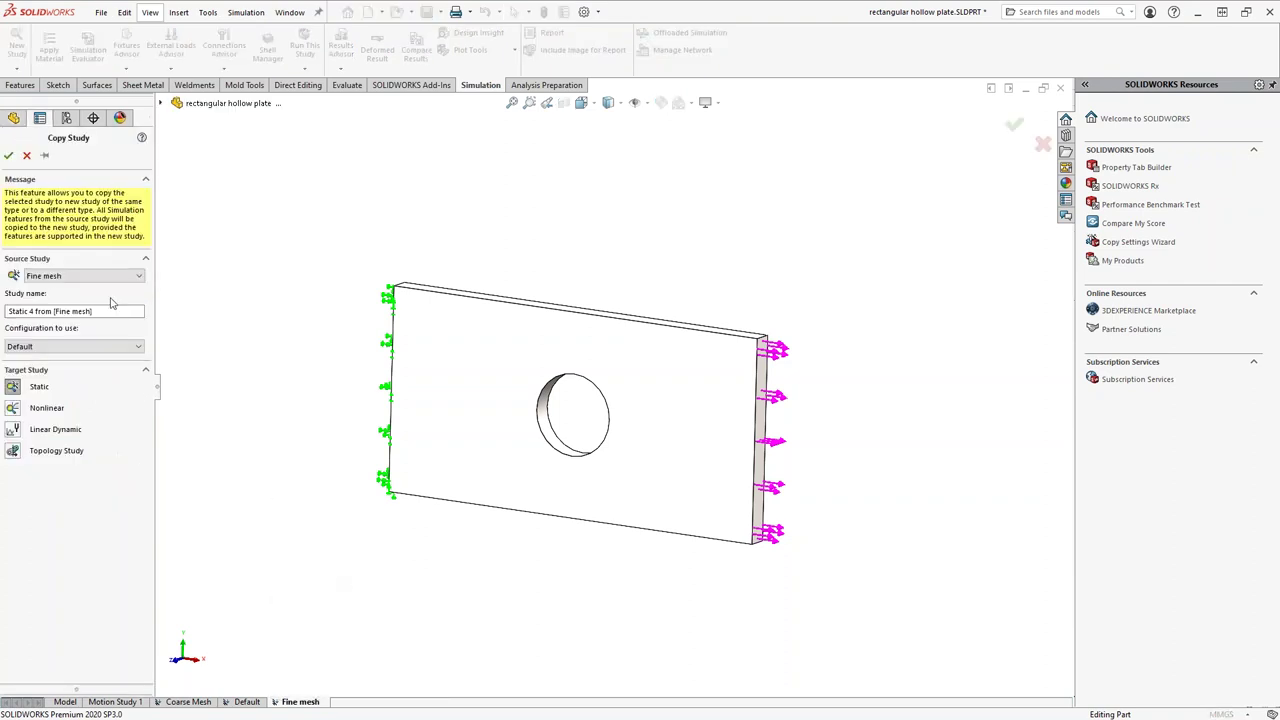
{"action": "left_click_drag", "start_coordinate": [92, 311], "coordinate": [6, 311]}
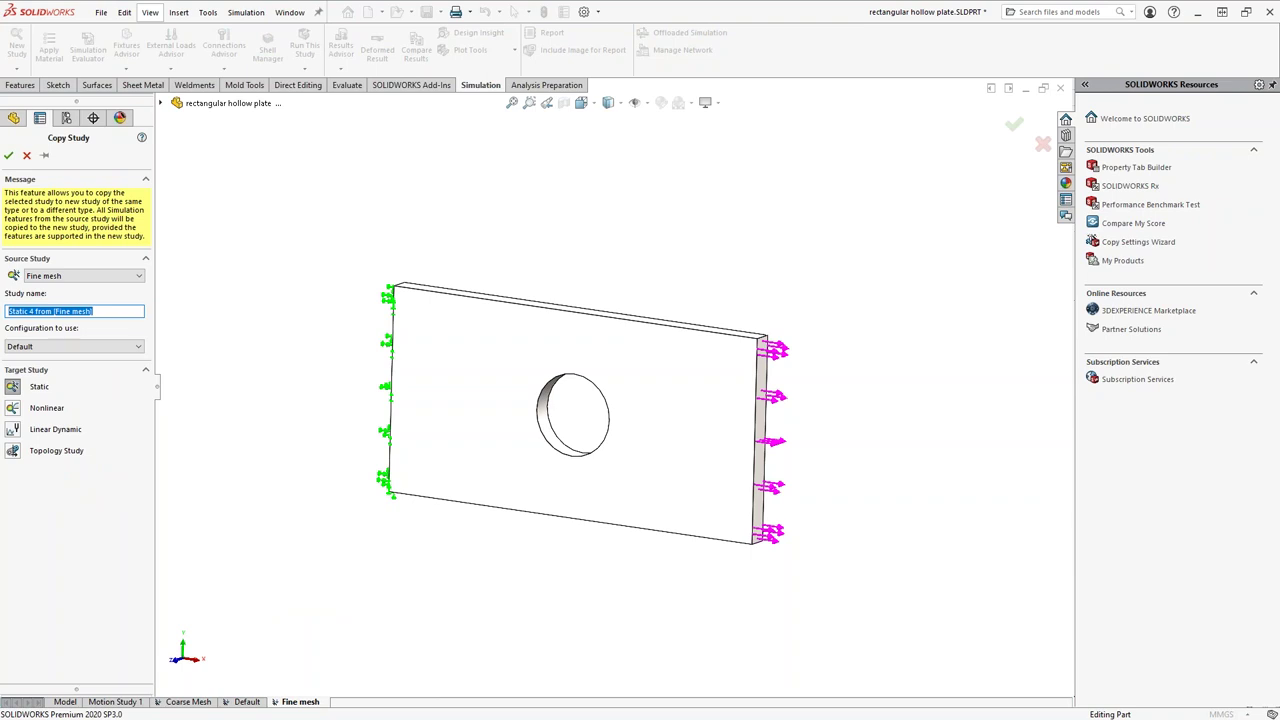
{"action": "type", "text": "M"}
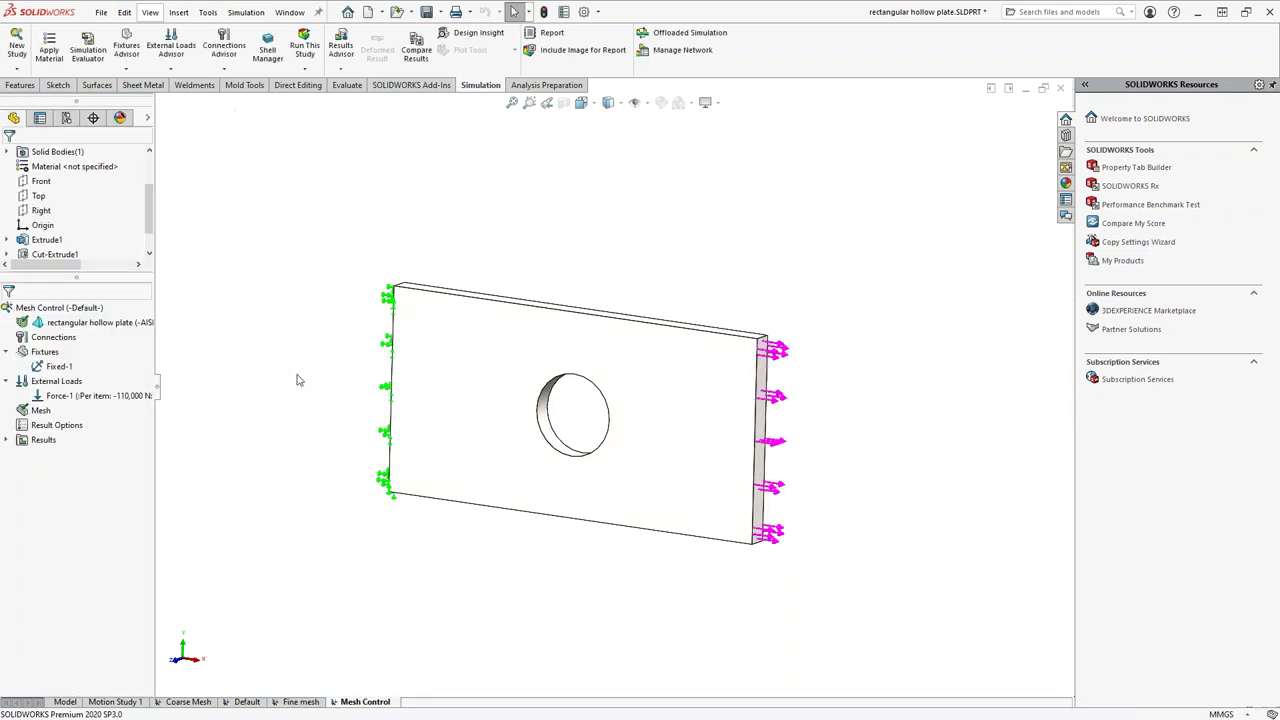
Apply a mesh control to the hole's cylindrical face at the default density, with element size 2.86226659 mm and ratio 1.4.
{"action": "right_click", "coordinate": [37, 414]}
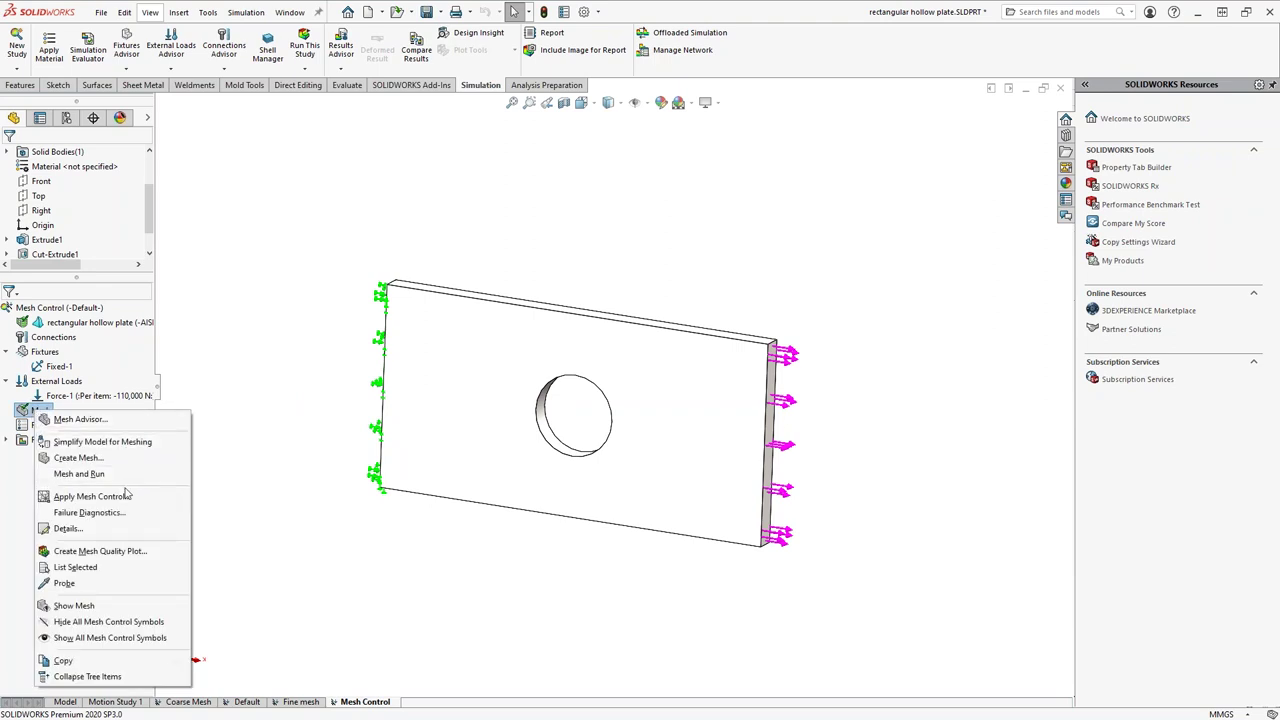
{"action": "left_click", "coordinate": [90, 496]}
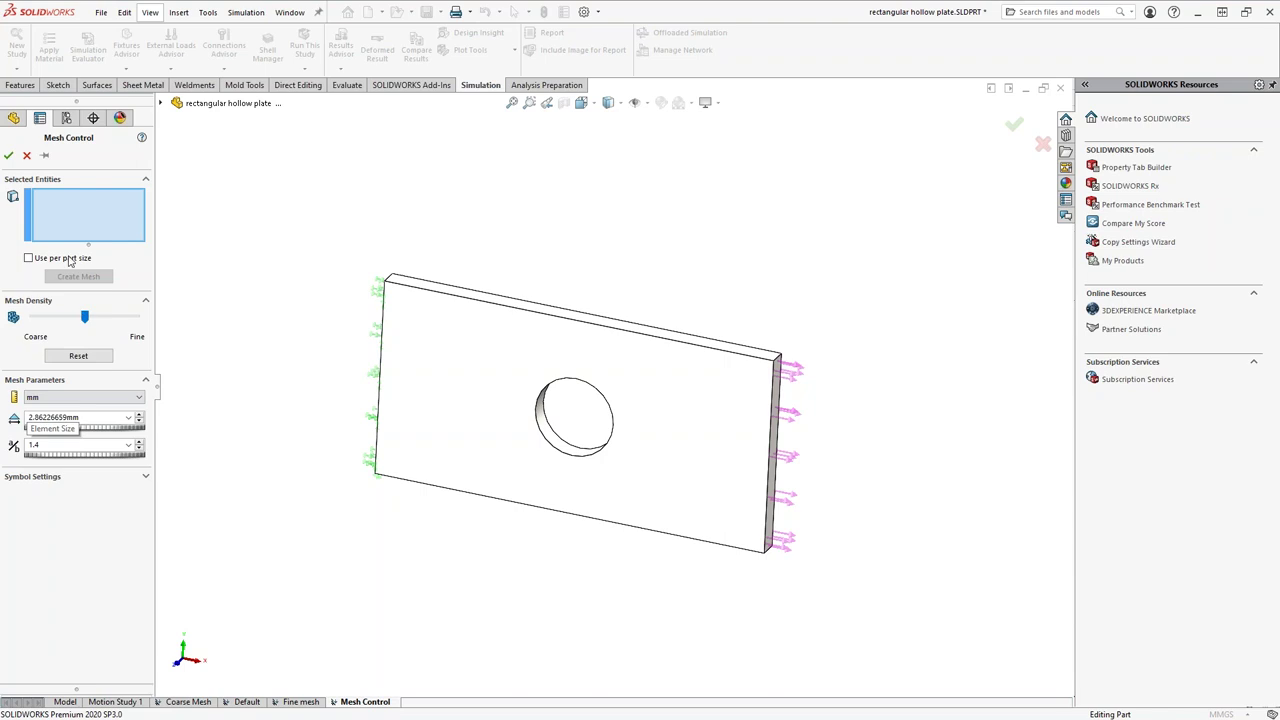
{"action": "left_click", "coordinate": [567, 450]}
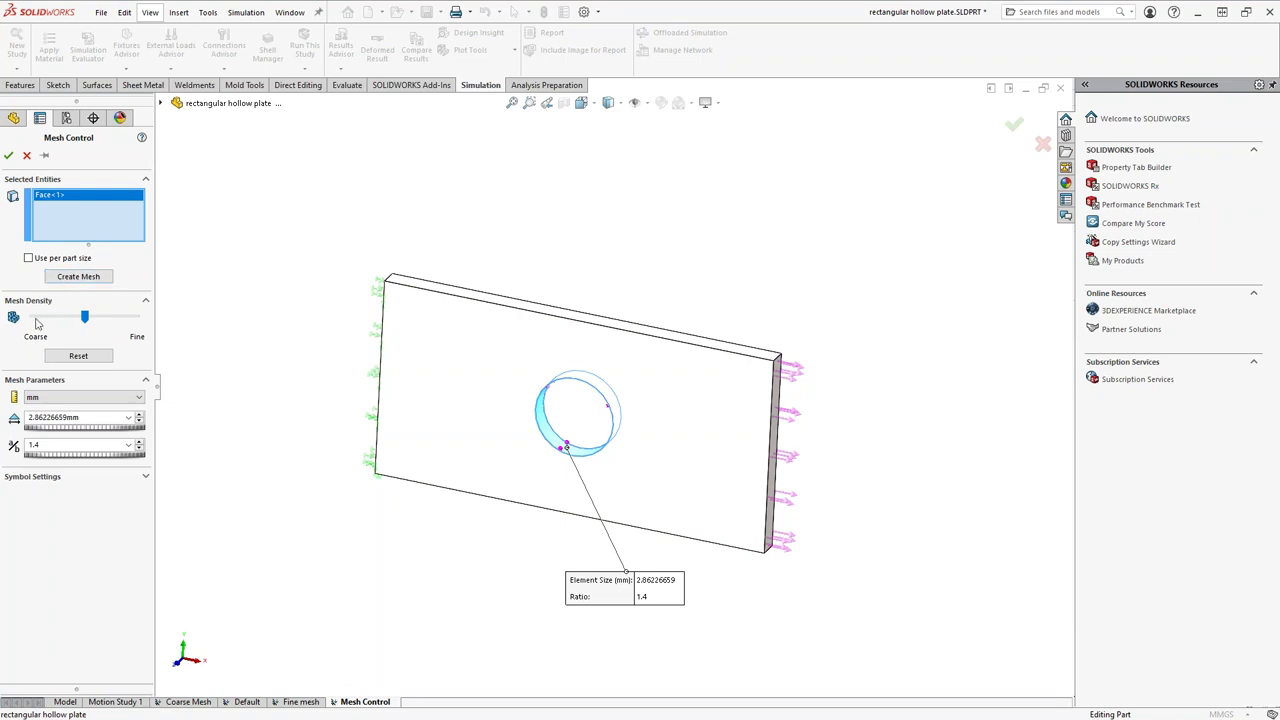
{"action": "left_click_drag", "start_coordinate": [85, 318], "coordinate": [32, 318]}
{"action": "left_click", "coordinate": [80, 356]}
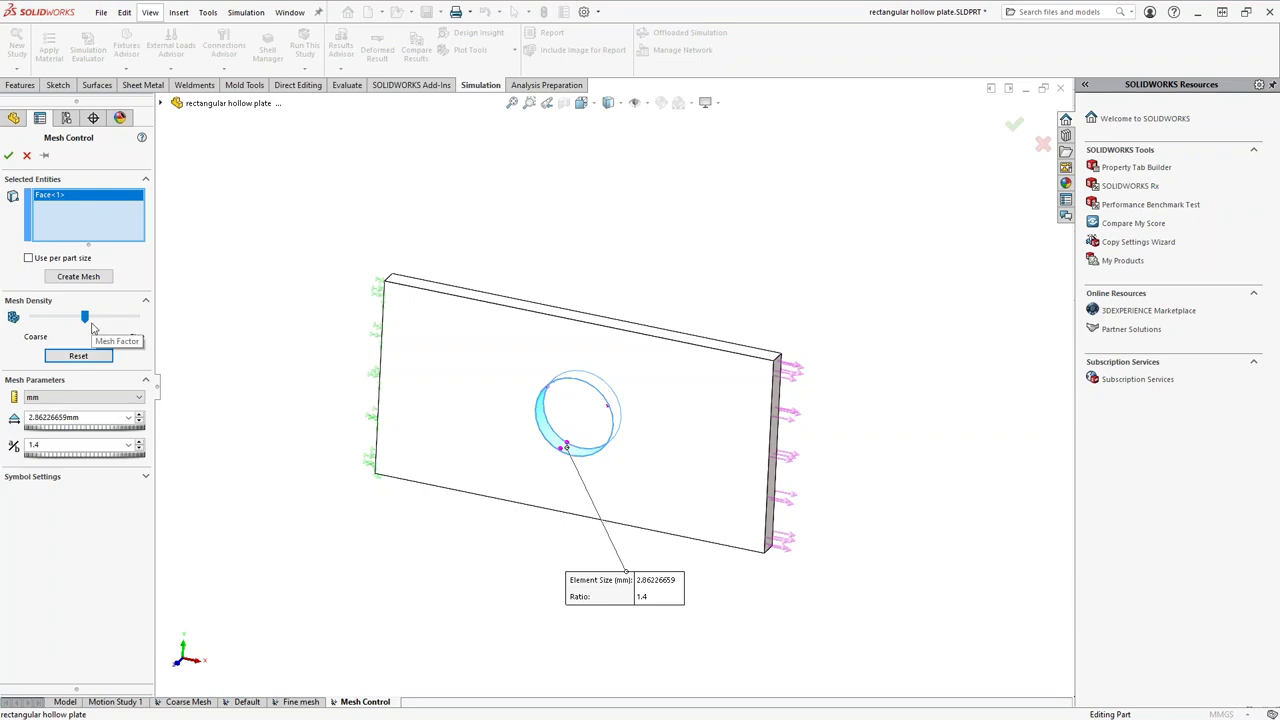
{"action": "left_click", "coordinate": [8, 155]}
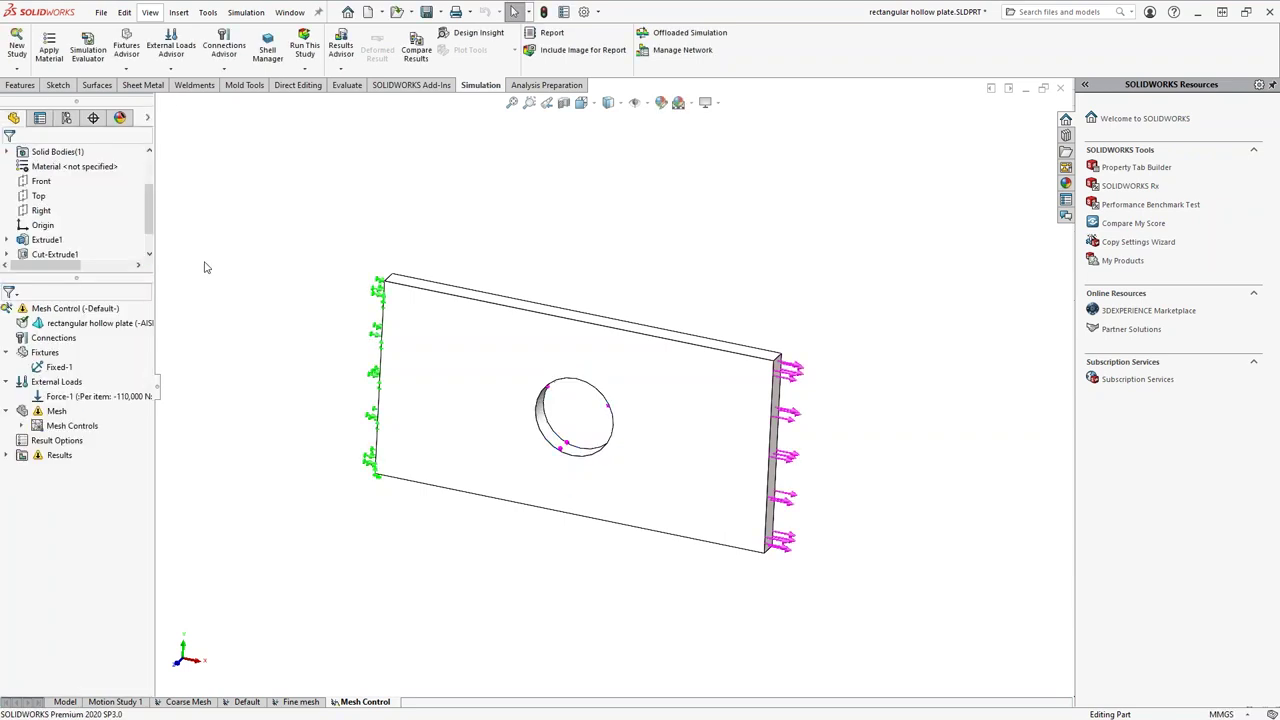
Expand the mesh controls and highlight the hole face that Control-1 applies to.
{"action": "left_click", "coordinate": [21, 425]}
{"action": "left_click", "coordinate": [73, 441]}
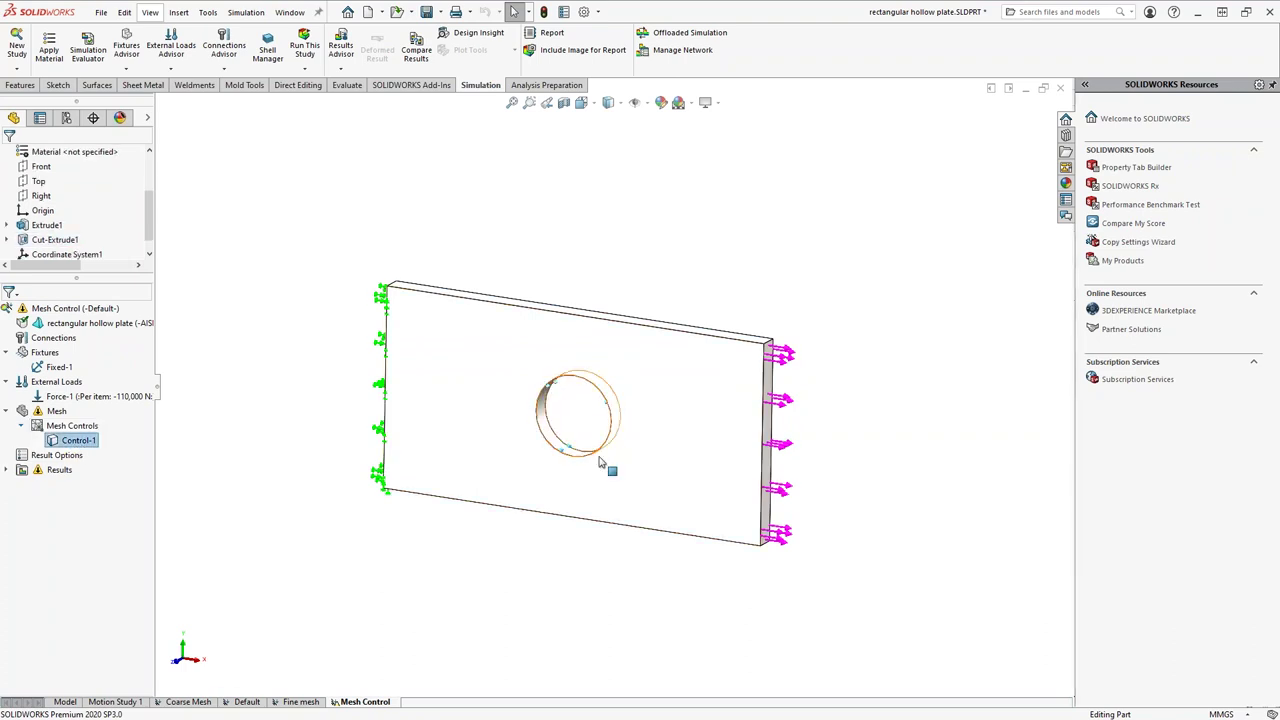
{"action": "middle_click_drag", "start_coordinate": [229, 405], "coordinate": [253, 386]}
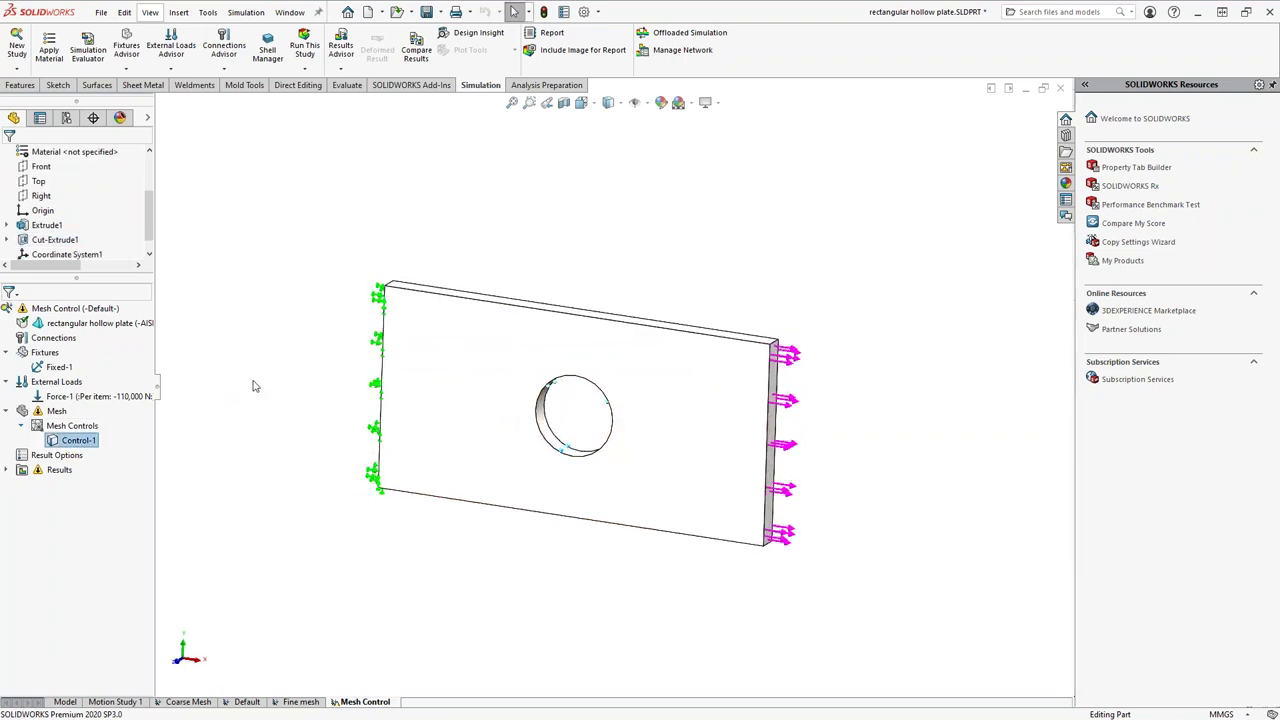
{"action": "left_click", "coordinate": [191, 433]}
{"action": "middle_click_drag", "start_coordinate": [191, 433], "coordinate": [140, 433]}
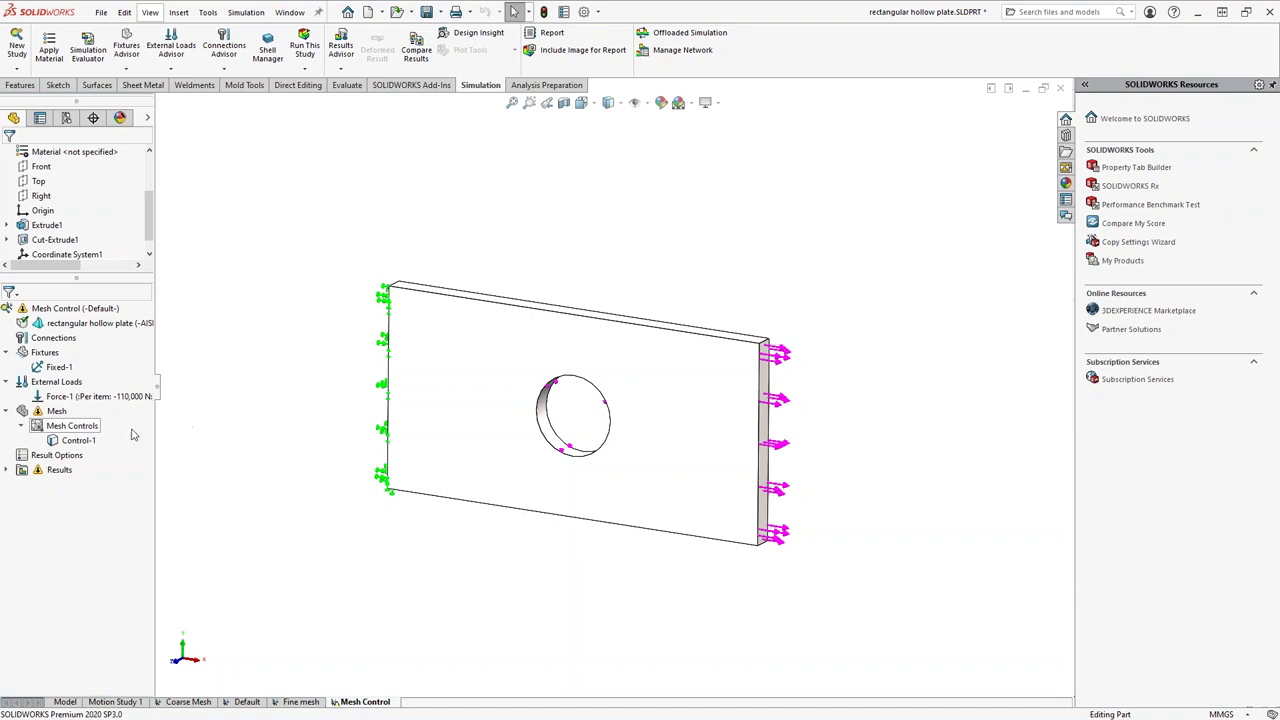
Remesh the plate with the mesh density reset to default and run the Mesh Control study.
{"action": "right_click", "coordinate": [45, 418]}
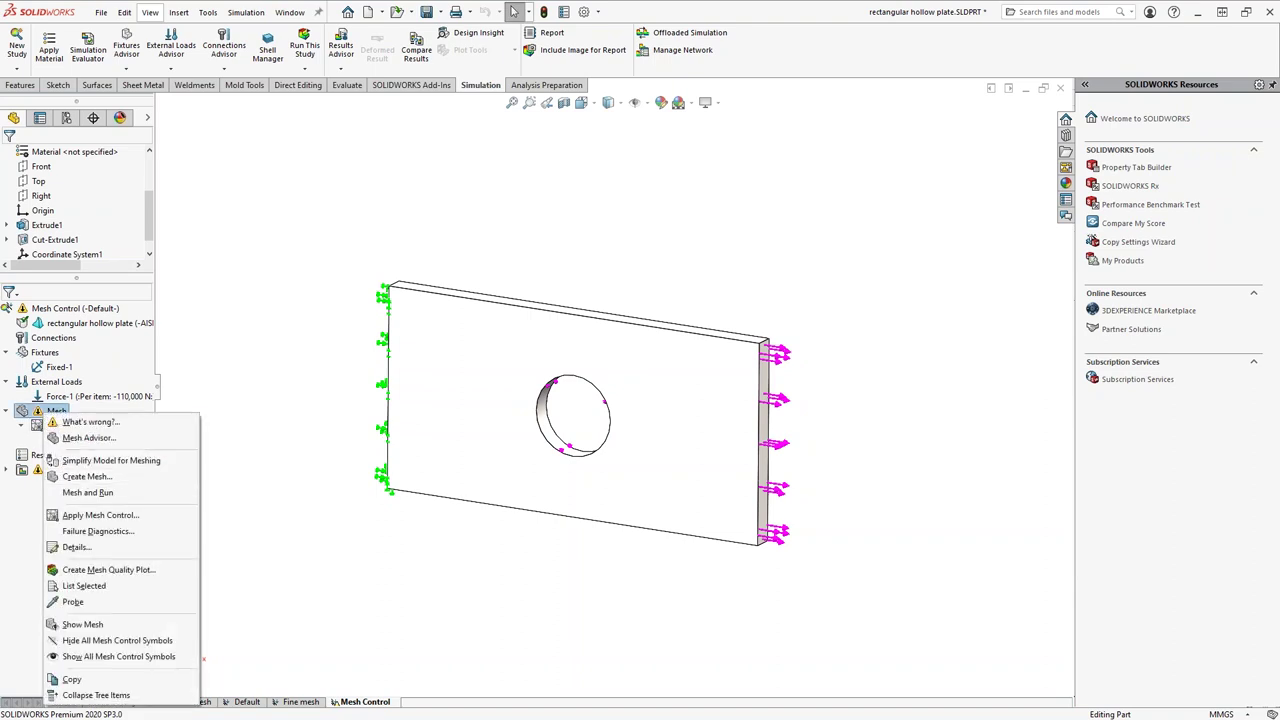
{"action": "left_click", "coordinate": [80, 477]}
{"action": "left_click", "coordinate": [668, 352]}
{"action": "left_click", "coordinate": [88, 255]}
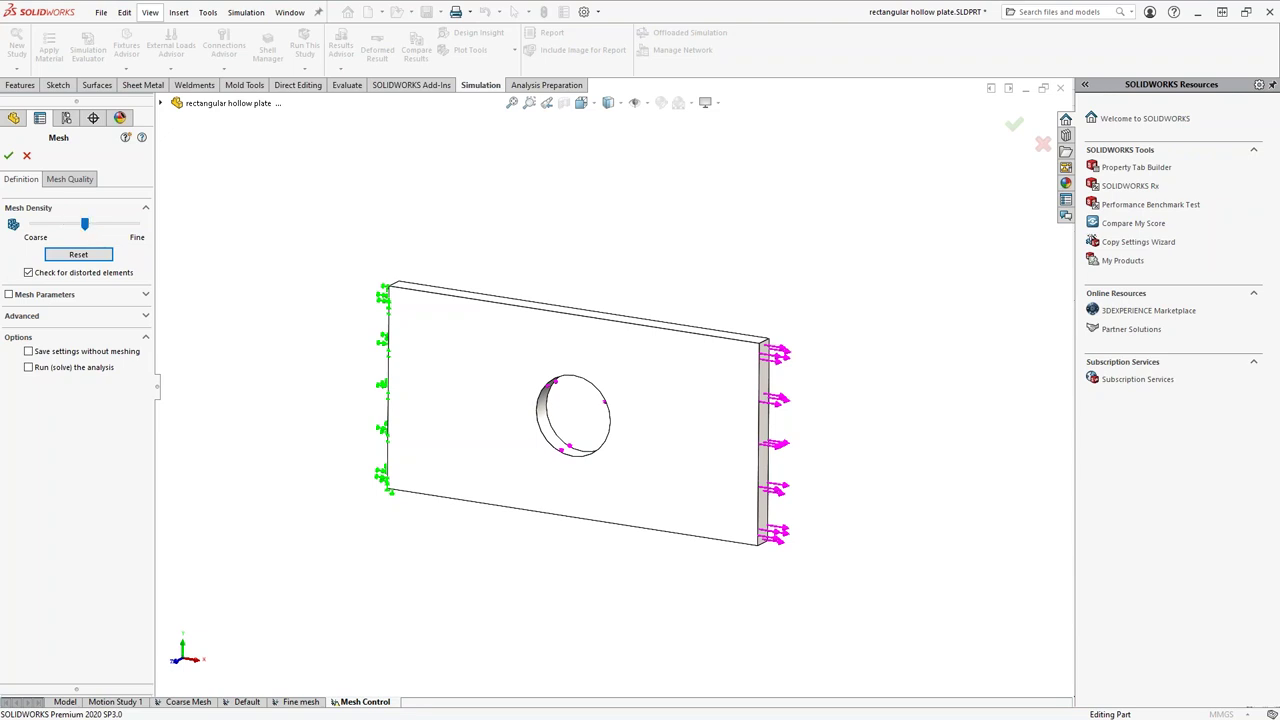
{"action": "left_click", "coordinate": [8, 155]}
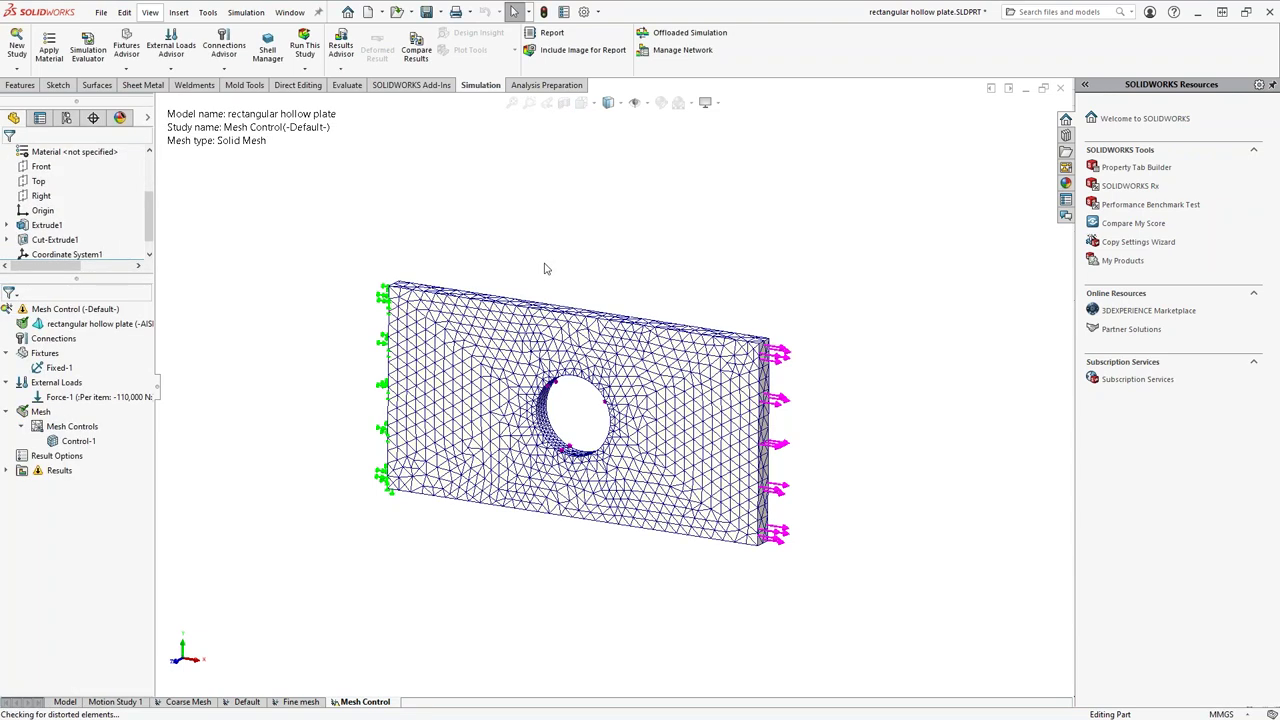
{"action": "left_click", "coordinate": [305, 50]}
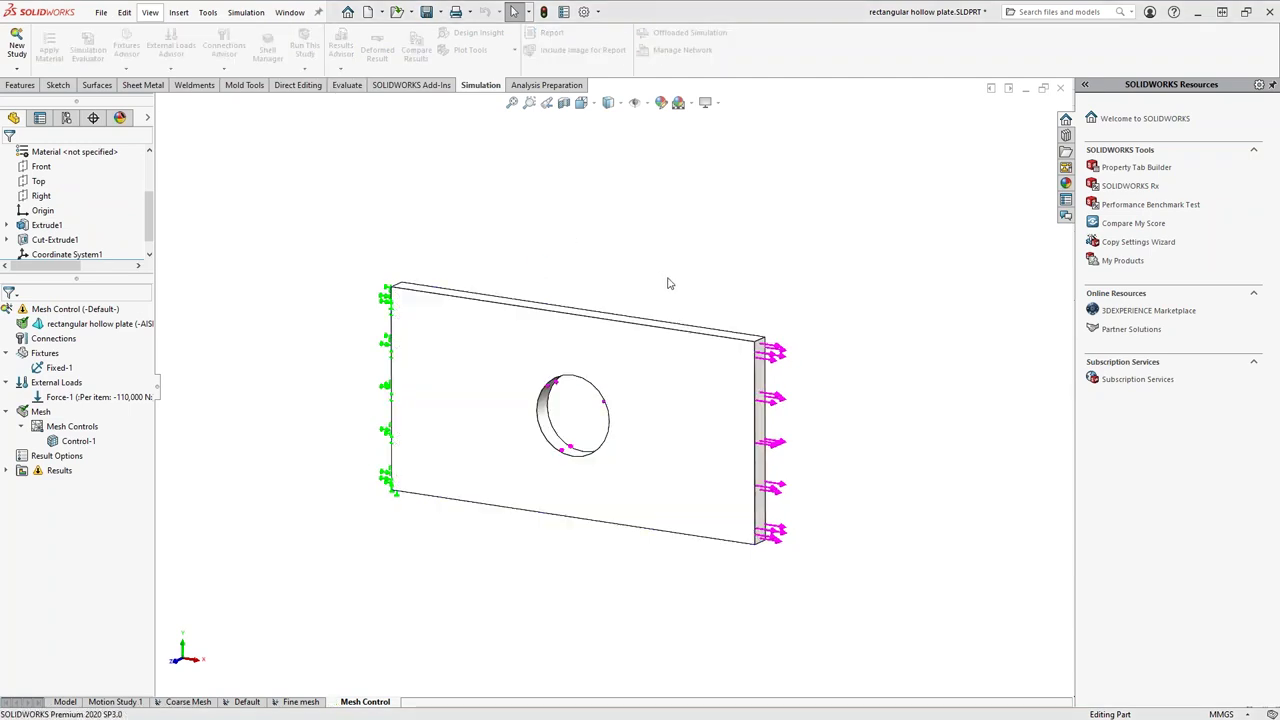
{"action": "mouse_move", "coordinate": [665, 376]}
{"action": "middle_mouse_down"}
{"action": "mouse_move", "coordinate": [686, 328]}
{"action": "mouse_move", "coordinate": [675, 380]}
{"action": "mouse_move", "coordinate": [652, 388]}
{"action": "middle_mouse_up"}
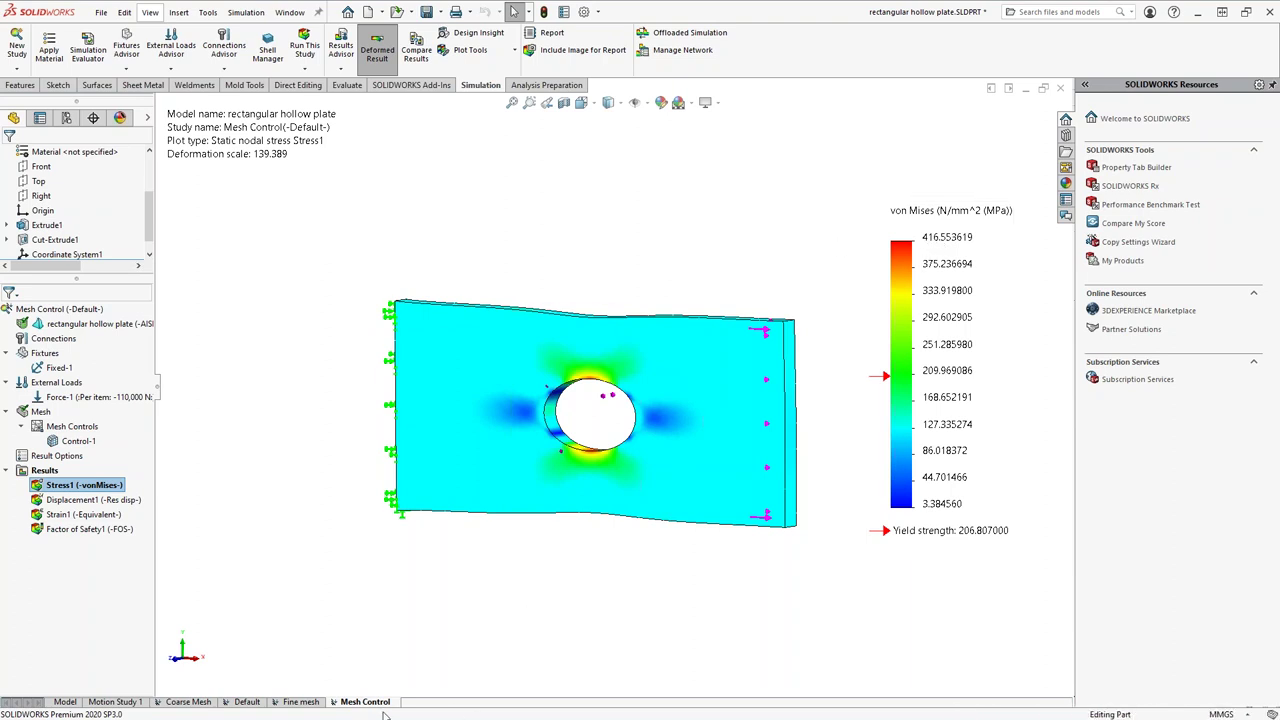
Show the Fine mesh study's von Mises stress plot to compare its maximum with the Mesh Control study.
{"action": "left_click", "coordinate": [303, 702]}
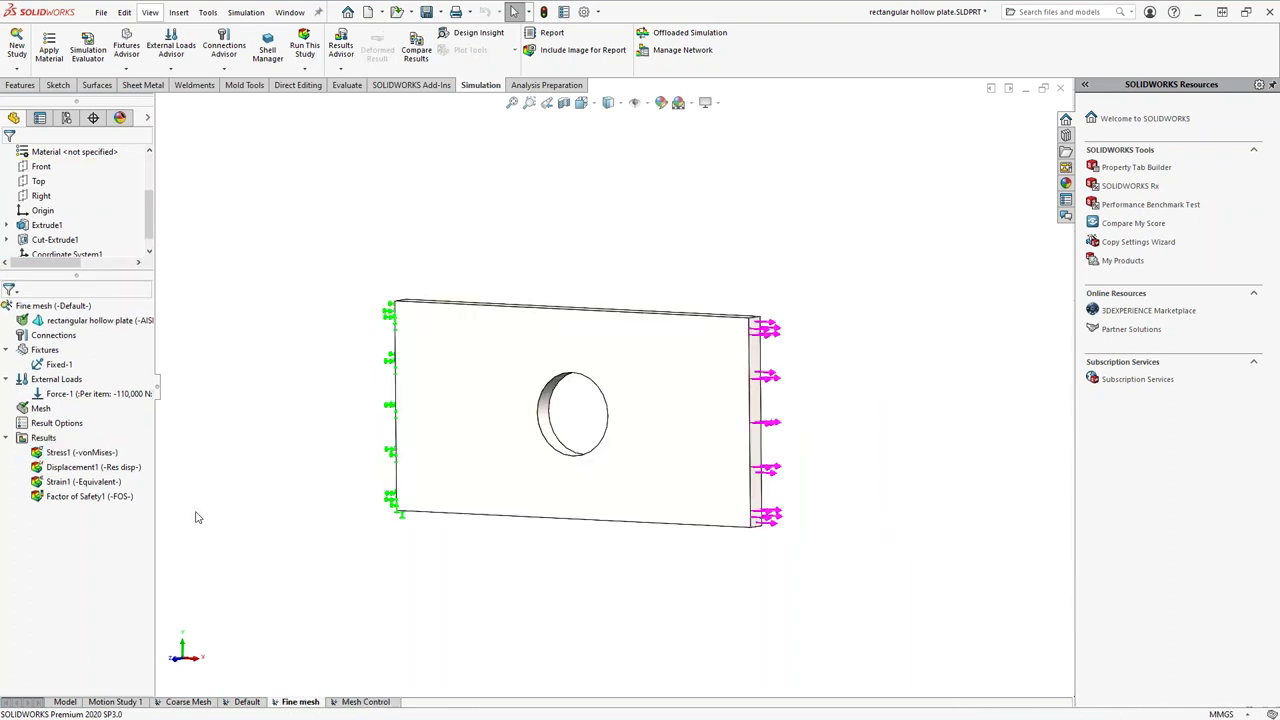
{"action": "double_click", "coordinate": [80, 452]}
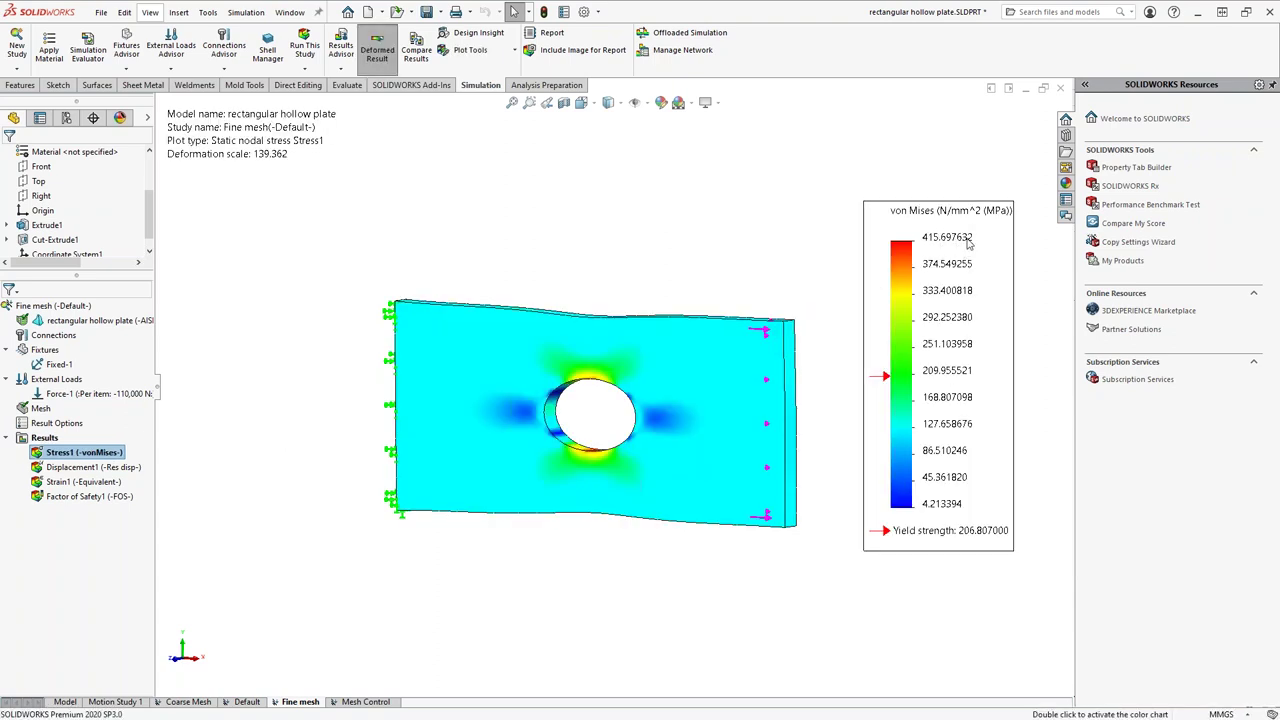
{"action": "middle_click_drag", "start_coordinate": [658, 262], "coordinate": [628, 270]}
{"action": "middle_click_drag", "start_coordinate": [410, 418], "coordinate": [432, 420]}
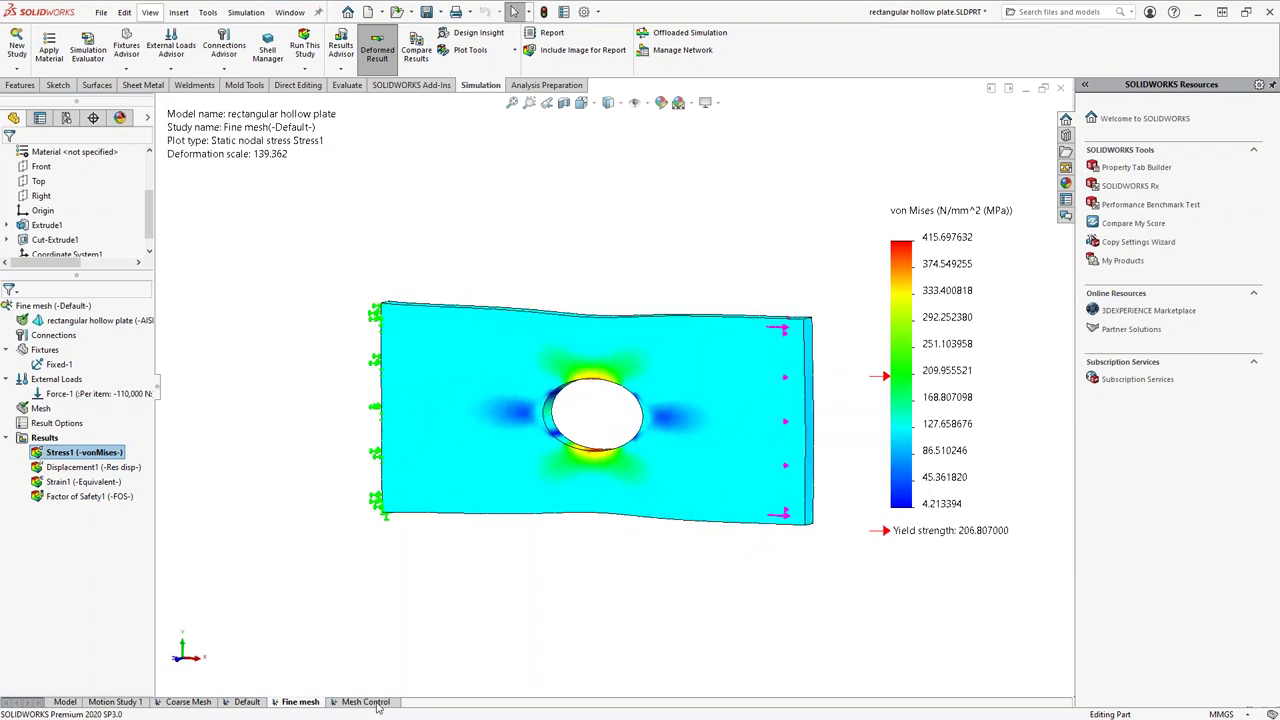
Show the Mesh Control study's mesh and examine the local element refinement around the hole.
{"action": "left_click", "coordinate": [378, 707]}
{"action": "middle_click_drag", "start_coordinate": [657, 394], "coordinate": [565, 434]}
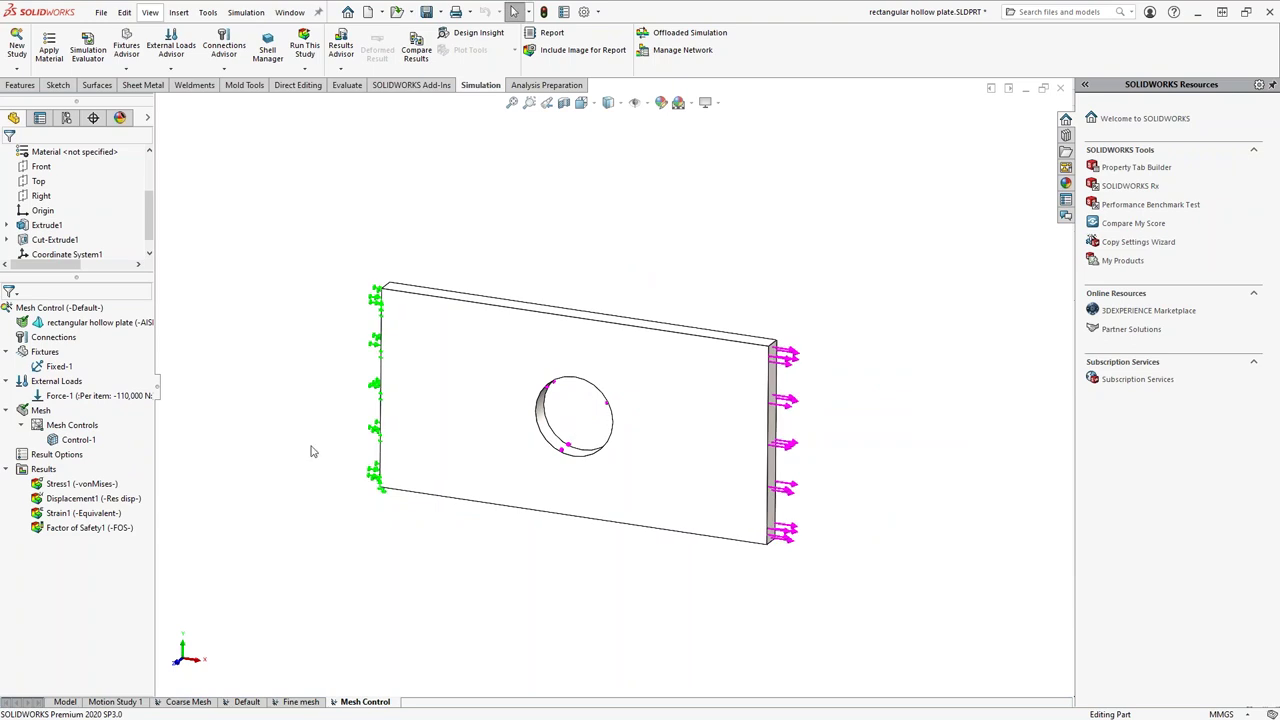
{"action": "right_click", "coordinate": [70, 430]}
{"action": "left_click", "coordinate": [290, 402]}
{"action": "double_click", "coordinate": [72, 427]}
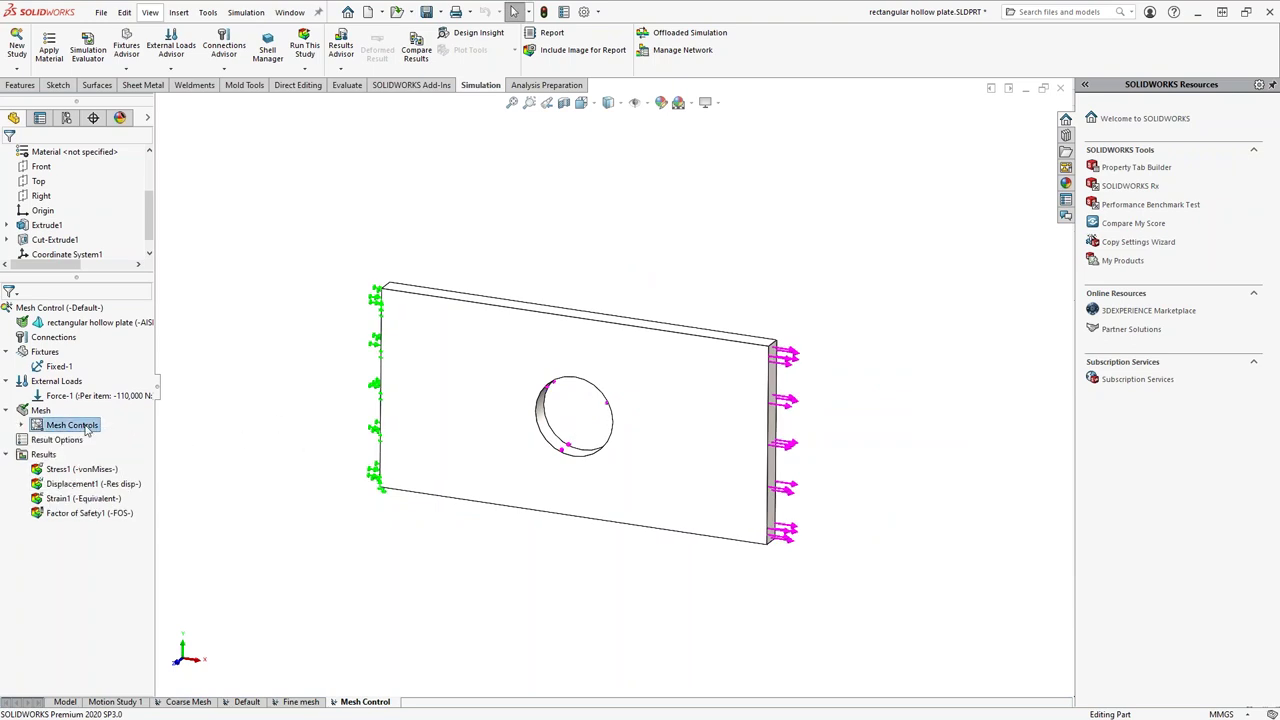
{"action": "right_click", "coordinate": [34, 410]}
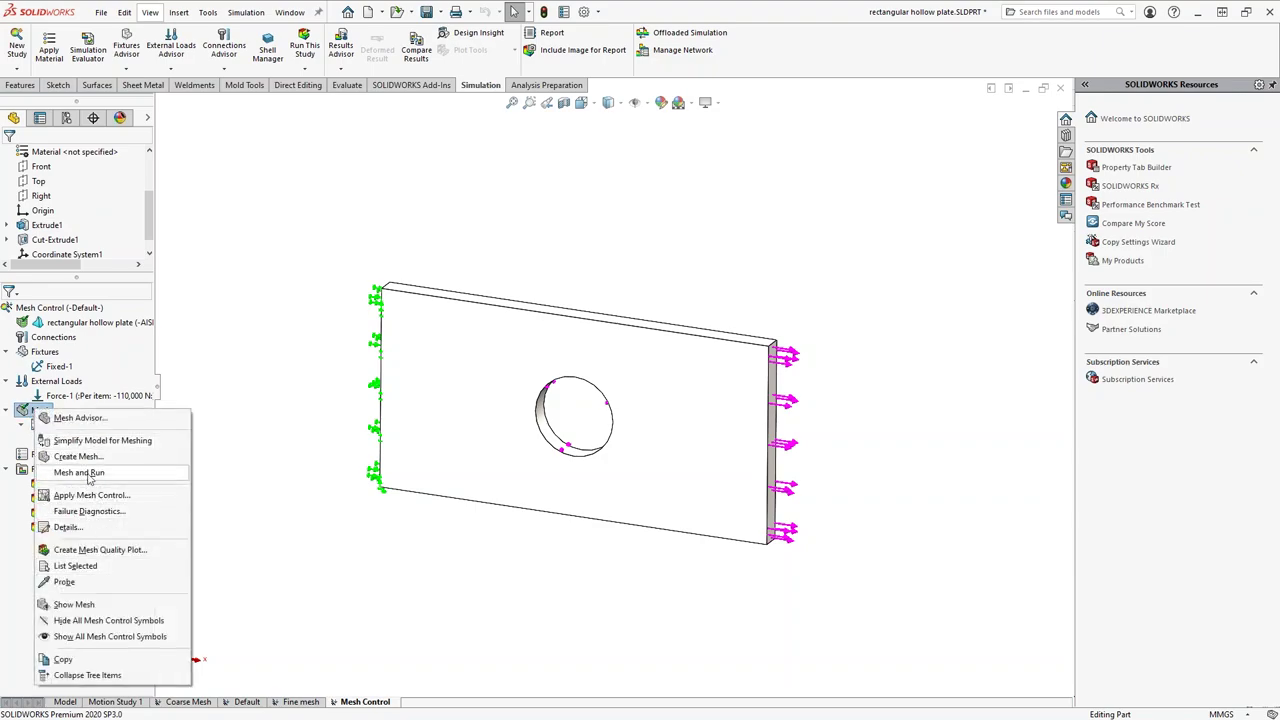
{"action": "left_click", "coordinate": [132, 603]}
{"action": "scroll", "coordinate": [573, 411], "scroll_direction": "down", "scroll_amount": 10}
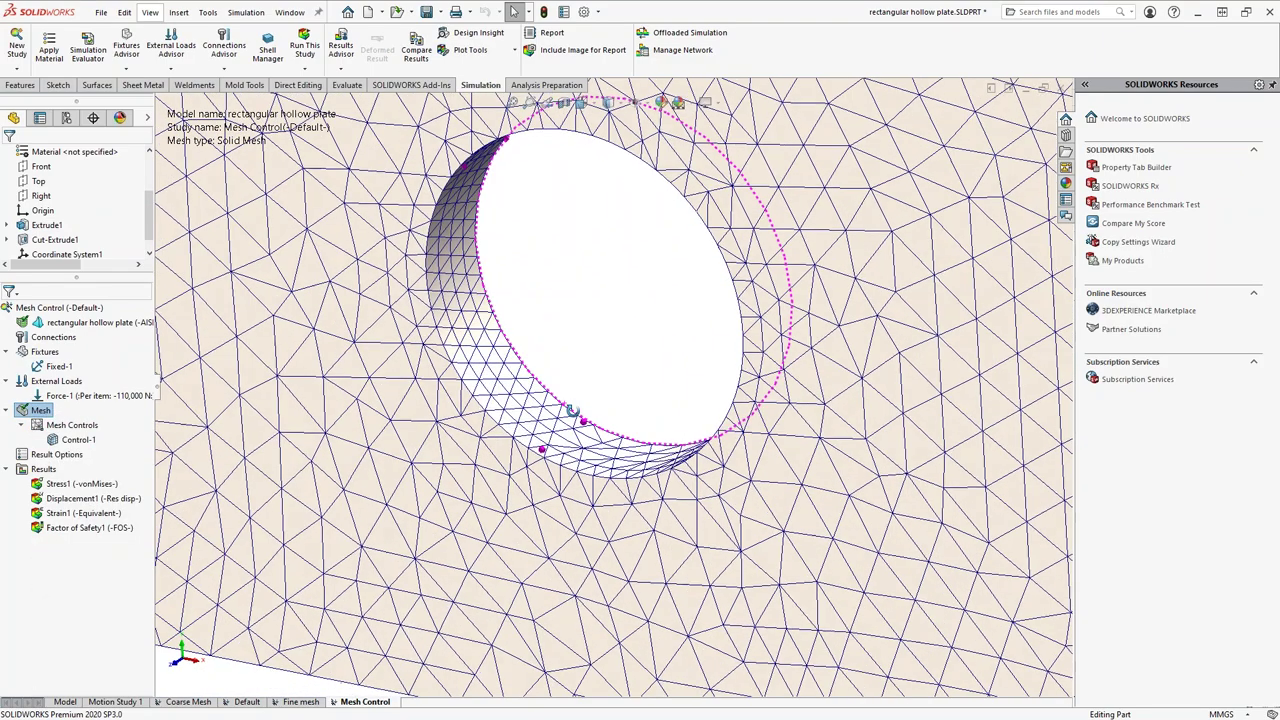
{"action": "middle_click_drag", "start_coordinate": [573, 411], "coordinate": [605, 380]}
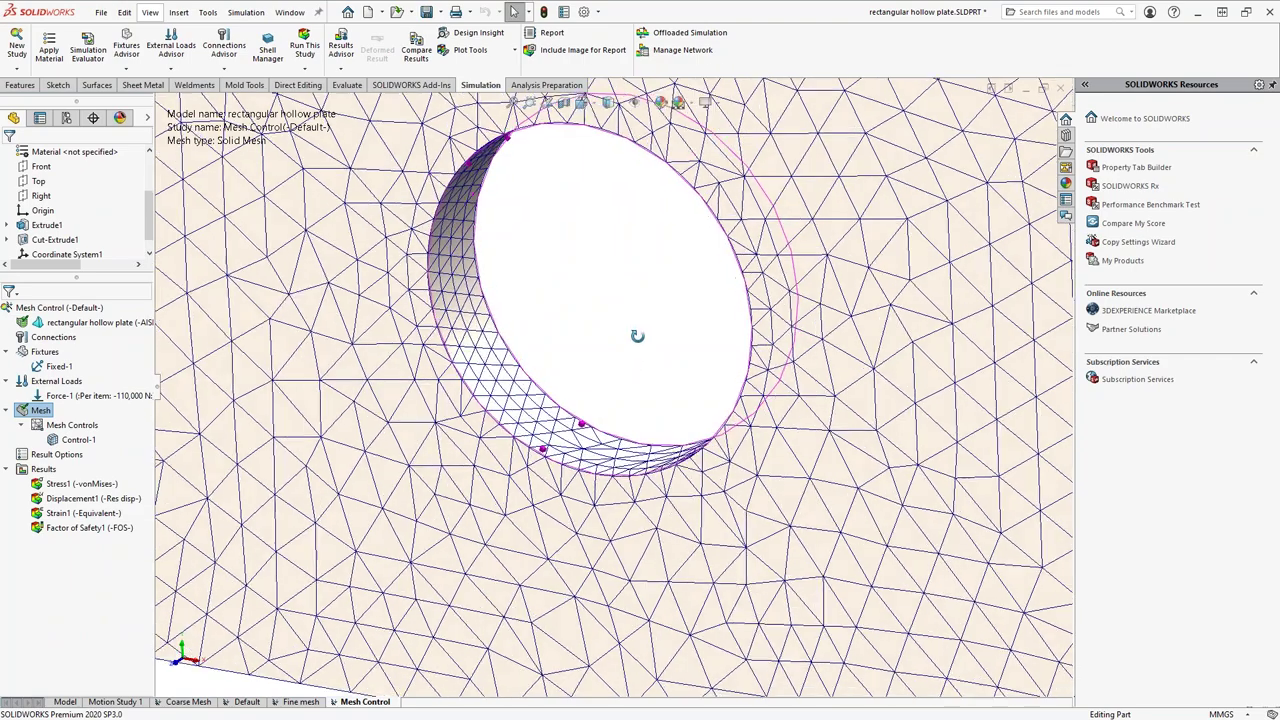
{"action": "middle_click_drag", "start_coordinate": [637, 336], "coordinate": [634, 323]}
{"action": "scroll", "coordinate": [631, 326], "scroll_direction": "up", "scroll_amount": 10}
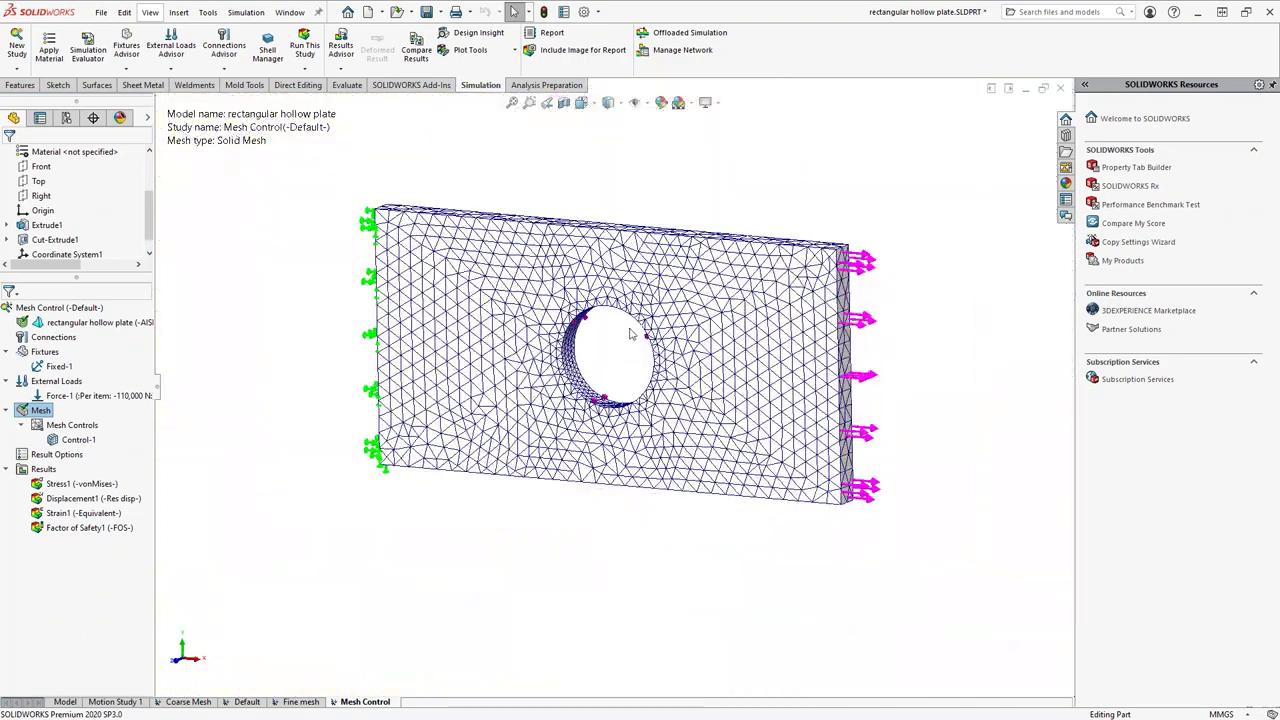
Review the definition of the Control-1 mesh control on the hole face, including its element size and ratio.
{"action": "middle_click_drag", "start_coordinate": [601, 392], "coordinate": [603, 388]}
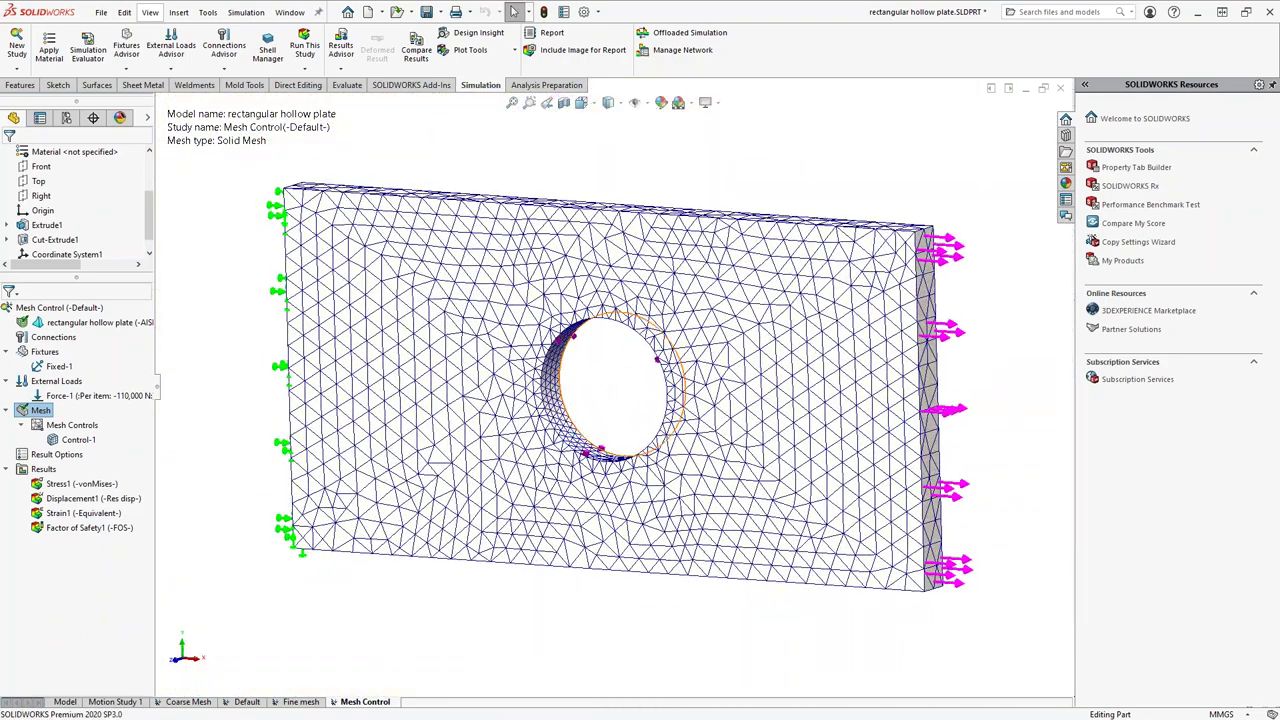
{"action": "middle_click_drag", "start_coordinate": [243, 445], "coordinate": [243, 445]}
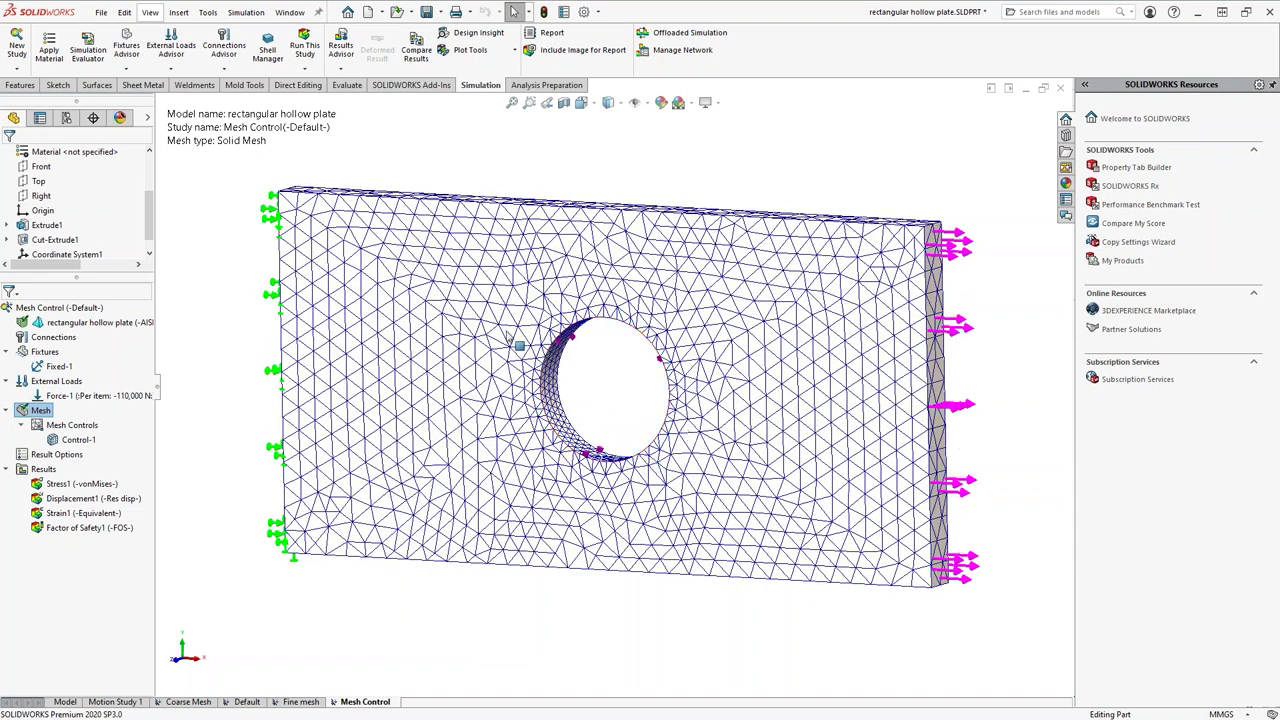
{"action": "left_click", "coordinate": [73, 441]}
{"action": "right_click", "coordinate": [73, 441]}
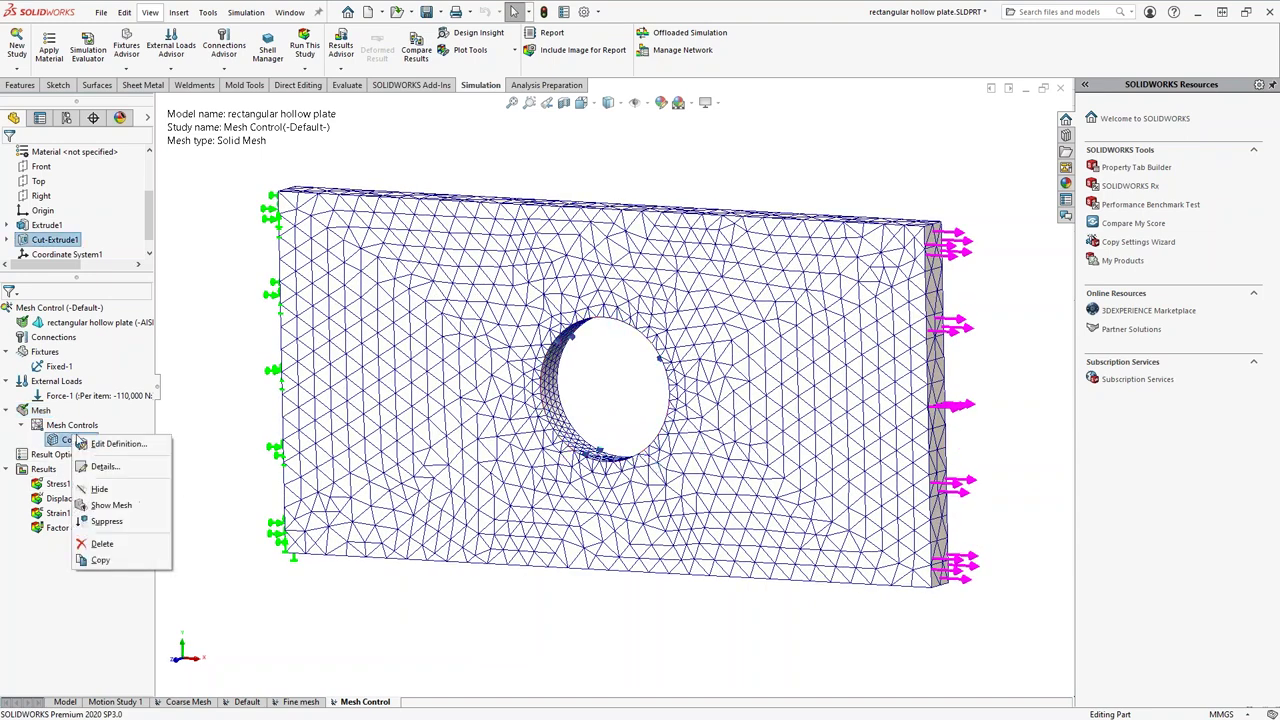
{"action": "left_click", "coordinate": [120, 443]}
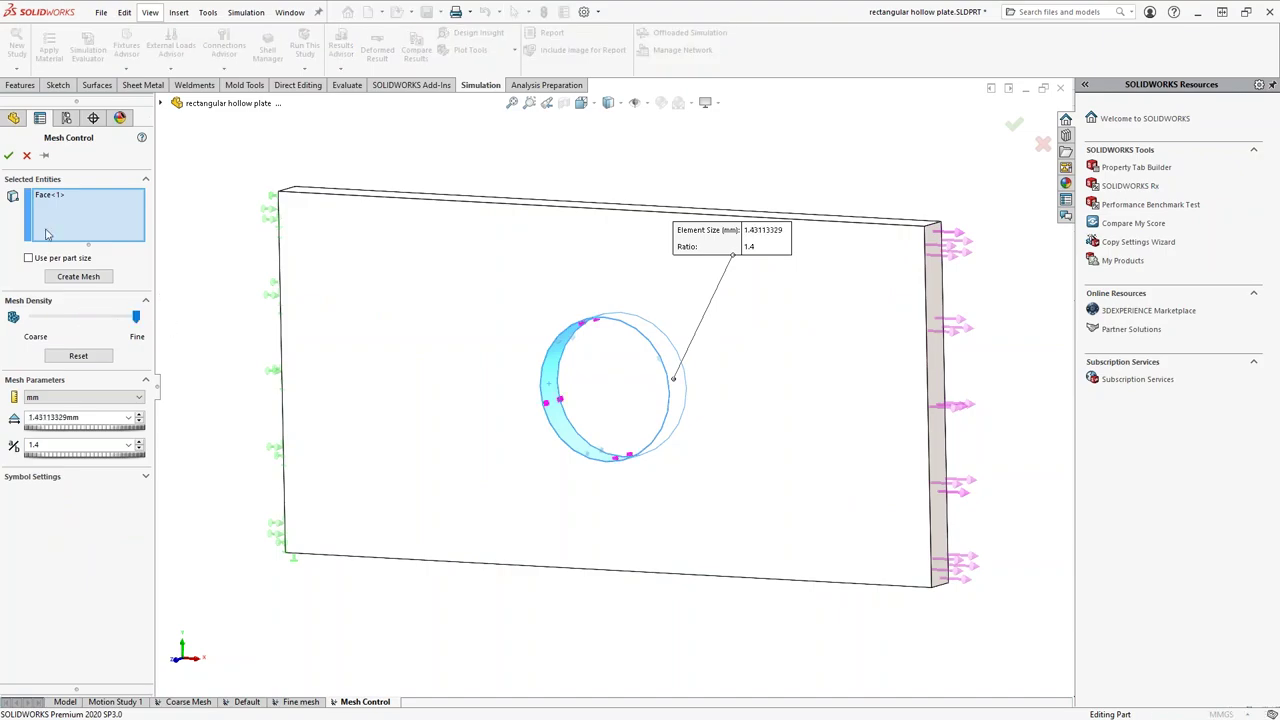
{"action": "left_click", "coordinate": [8, 155]}
Compare the maximum von Mises stress in the stress plots of the Mesh Control and Fine mesh studies.
{"action": "middle_click_drag", "start_coordinate": [602, 386], "coordinate": [616, 410]}
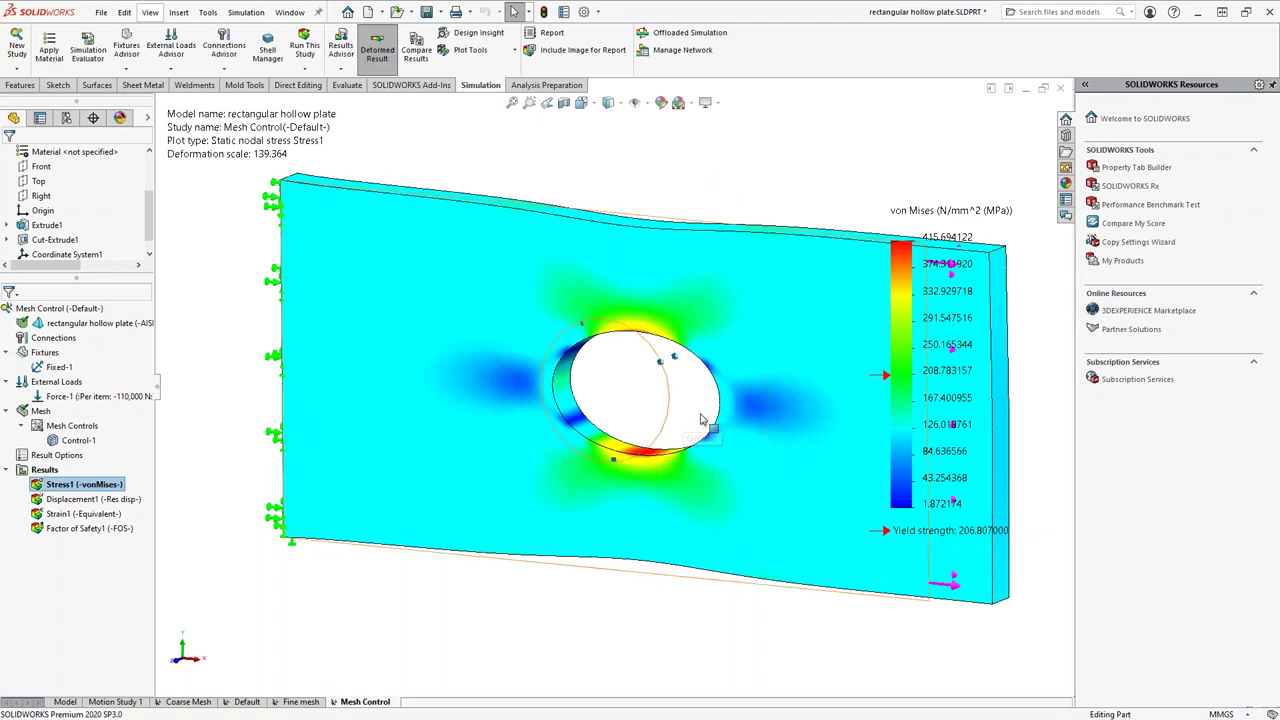
{"action": "scroll", "coordinate": [735, 413], "scroll_direction": "up", "scroll_amount": 4}
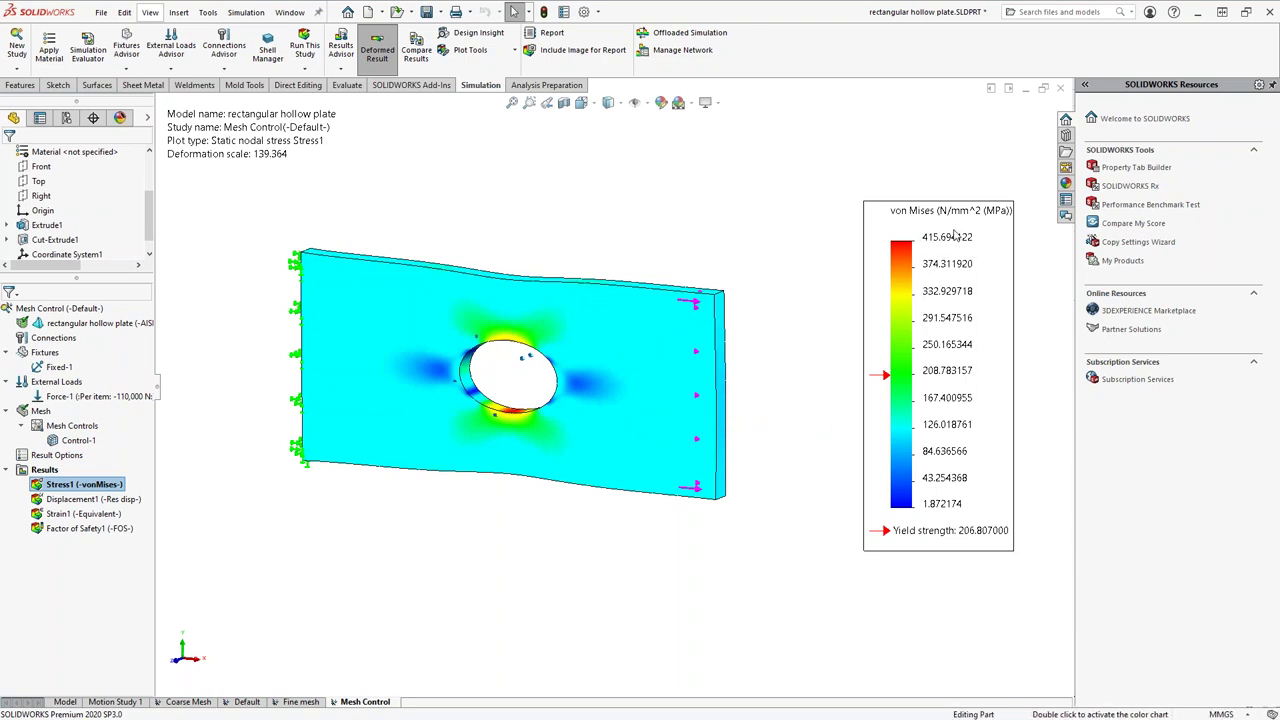
{"action": "left_click", "coordinate": [302, 702]}
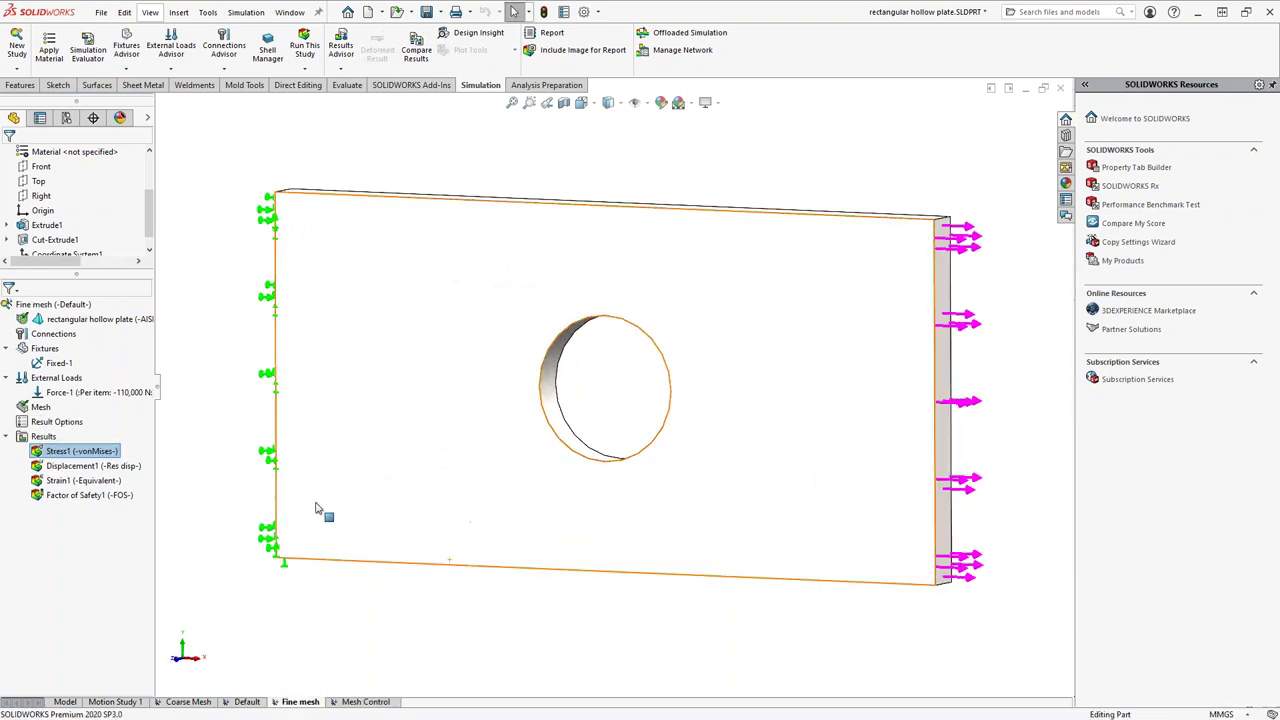
{"action": "double_click", "coordinate": [60, 453]}
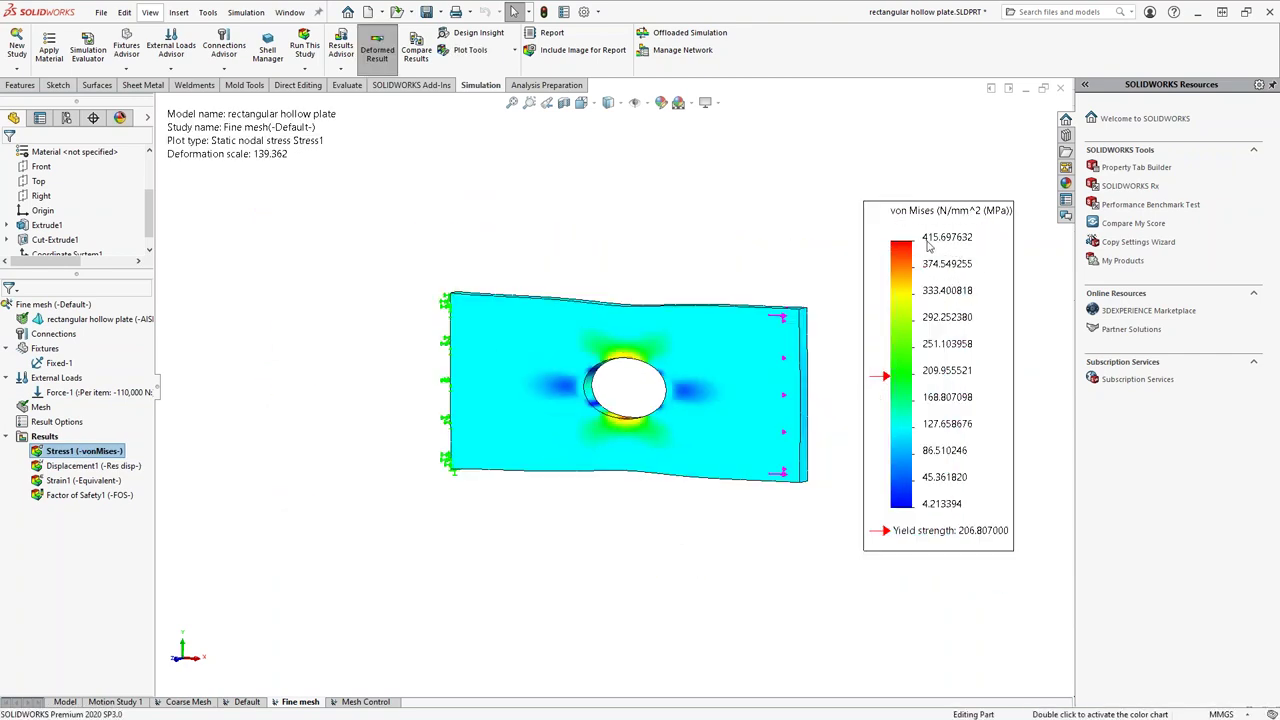
{"action": "left_click", "coordinate": [380, 703]}
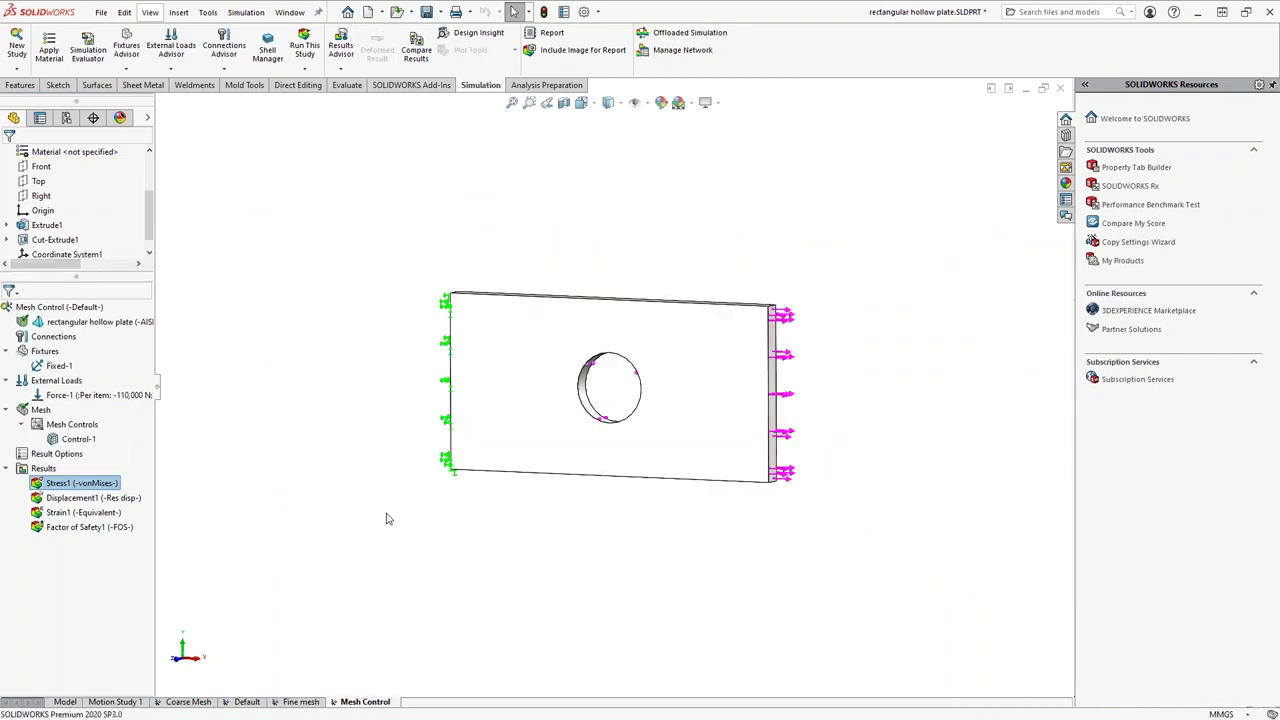
{"action": "double_click", "coordinate": [80, 483]}
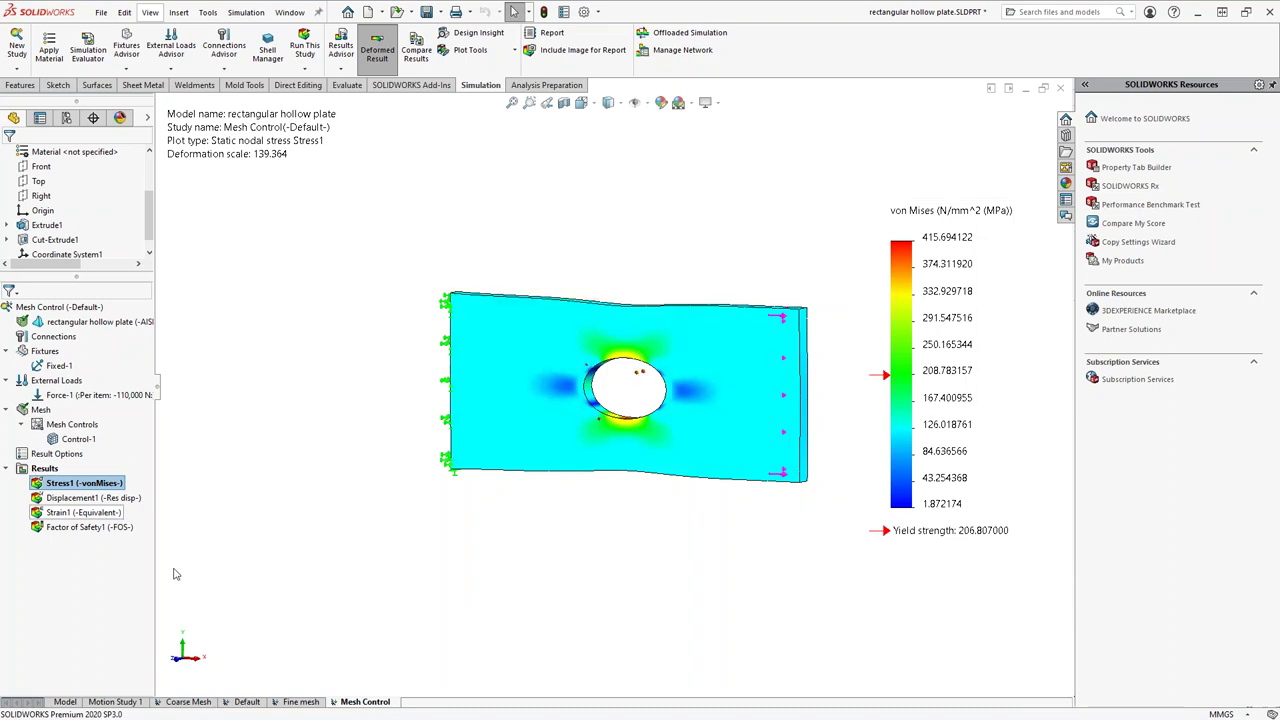
Check the Fine mesh study's solver messages for node, element and DOF counts and solution time.
{"action": "left_click", "coordinate": [301, 702]}
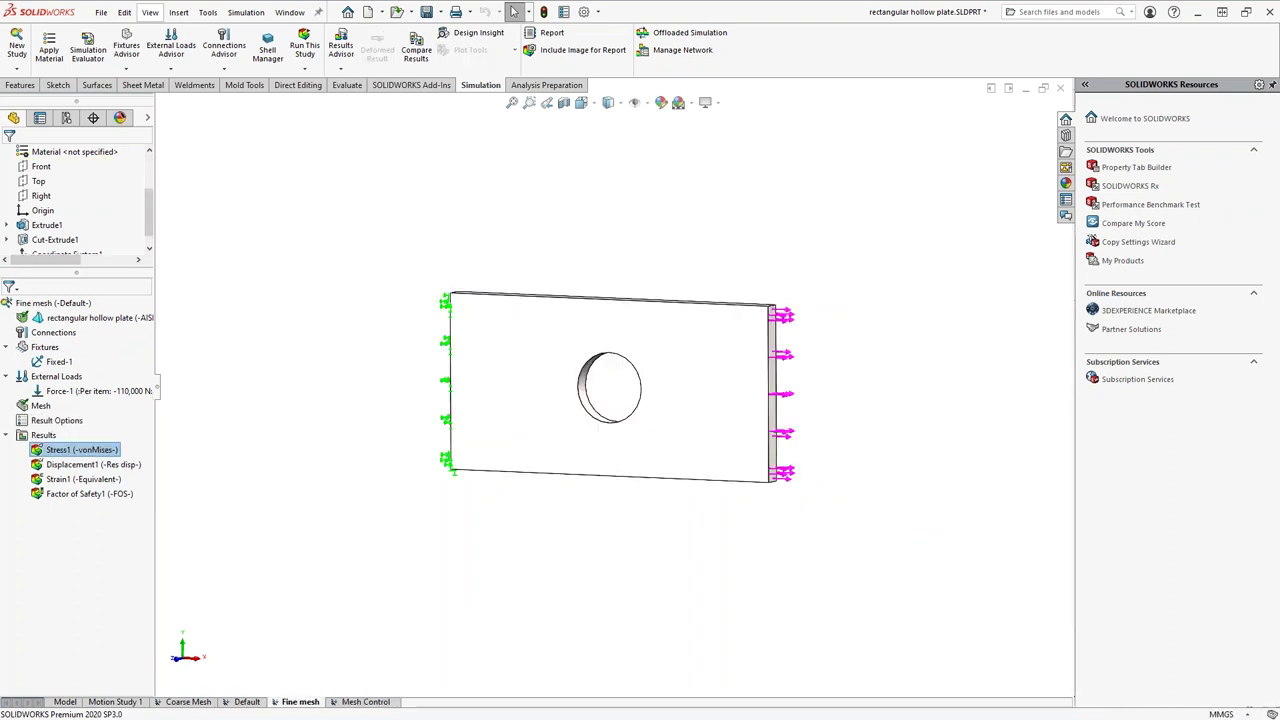
{"action": "right_click", "coordinate": [52, 437]}
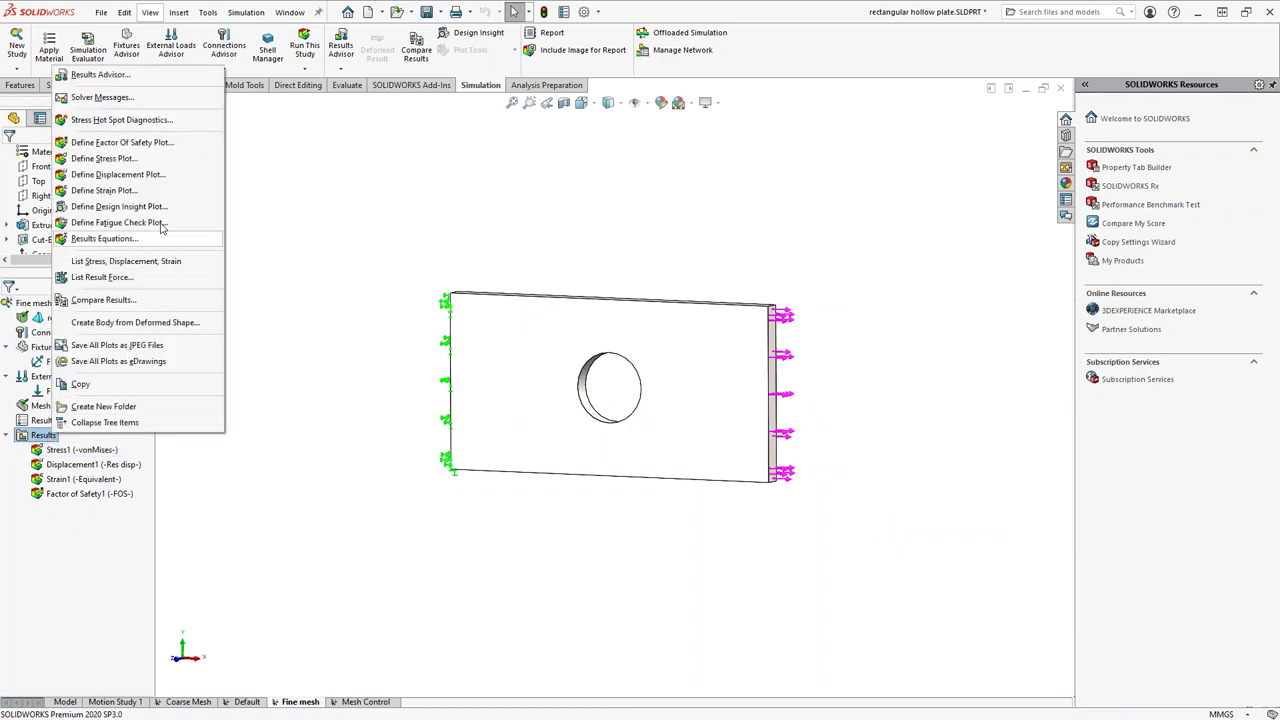
{"action": "left_click", "coordinate": [118, 97]}
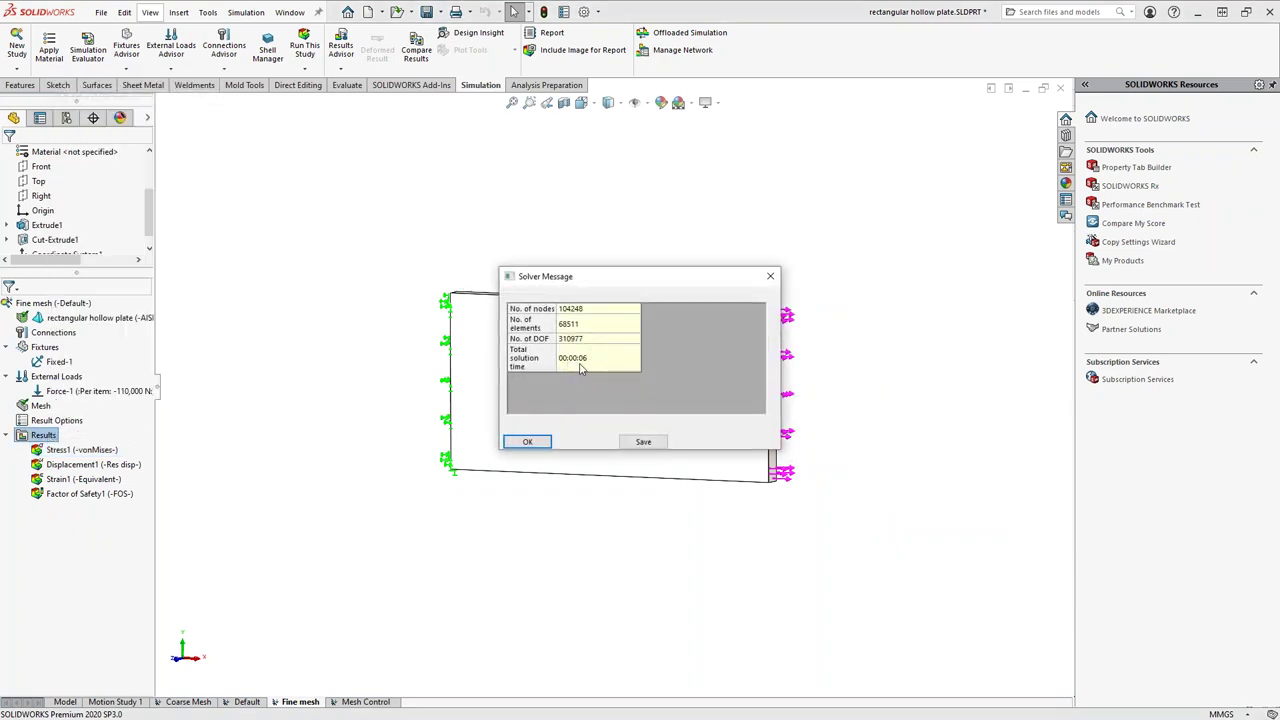
{"action": "left_click", "coordinate": [527, 441]}
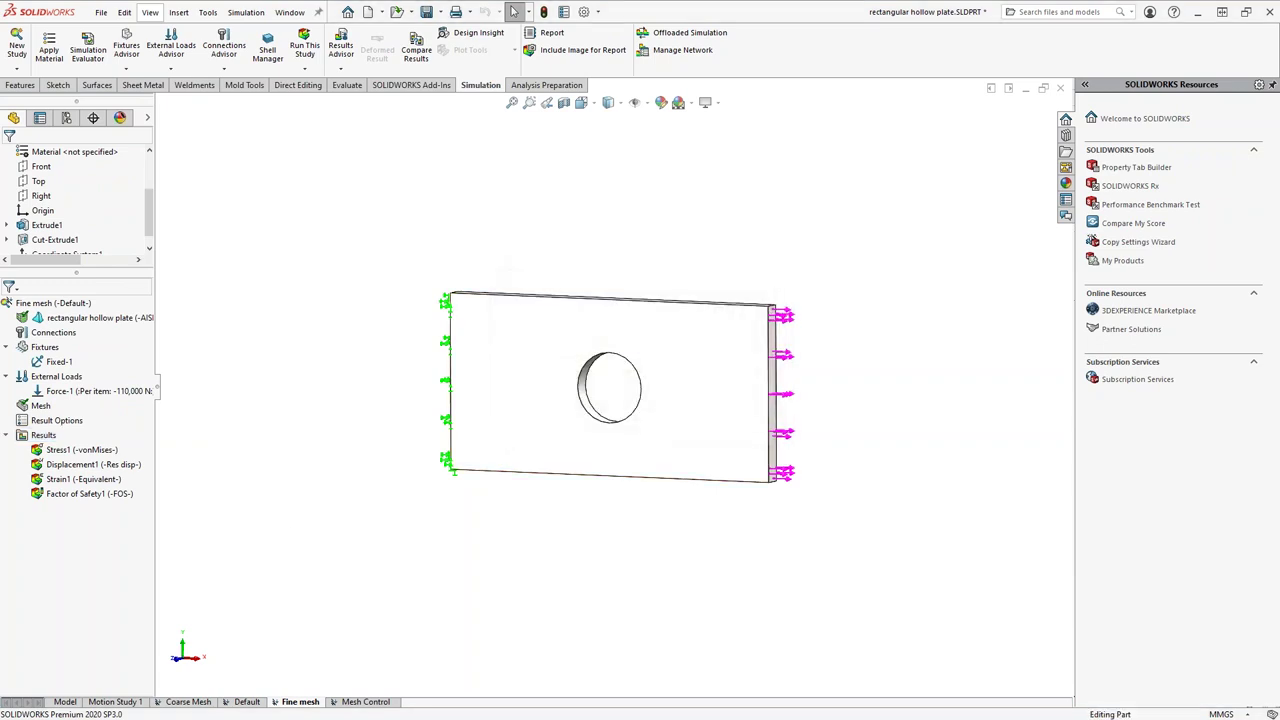
Check the Mesh Control study's solver messages for node, element and DOF counts and solution time.
{"action": "left_click", "coordinate": [370, 703]}
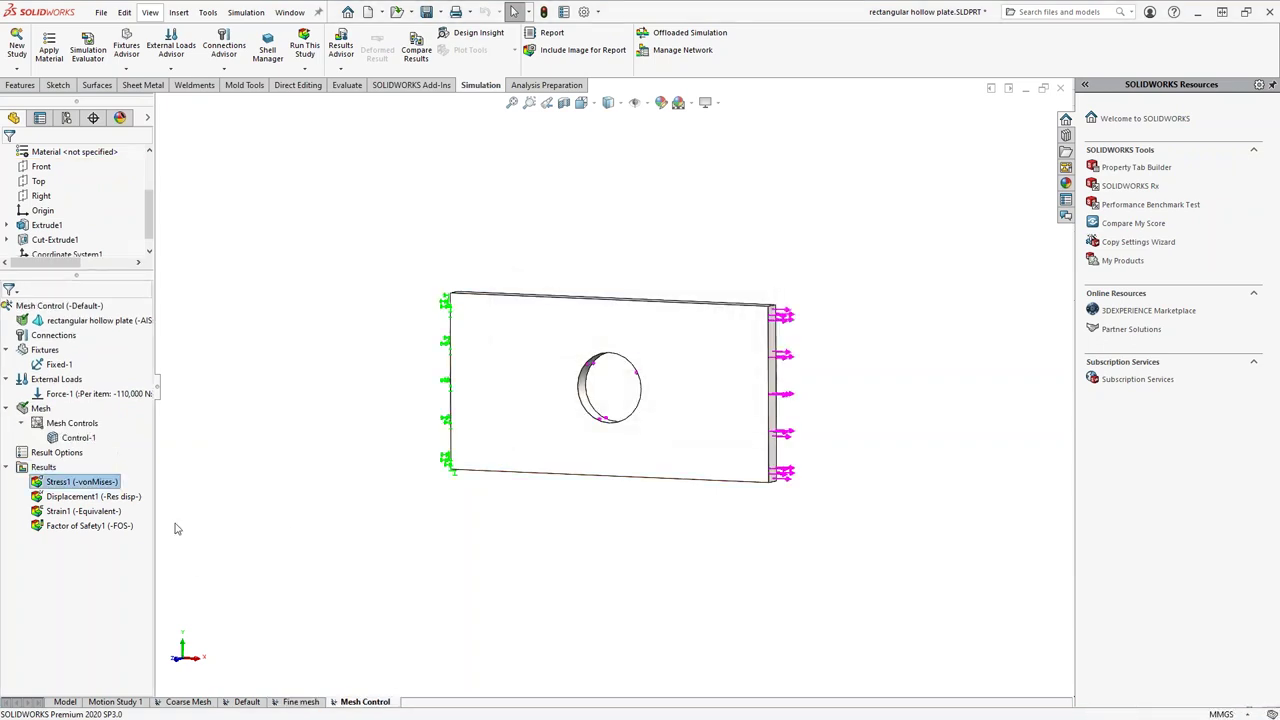
{"action": "right_click", "coordinate": [45, 468]}
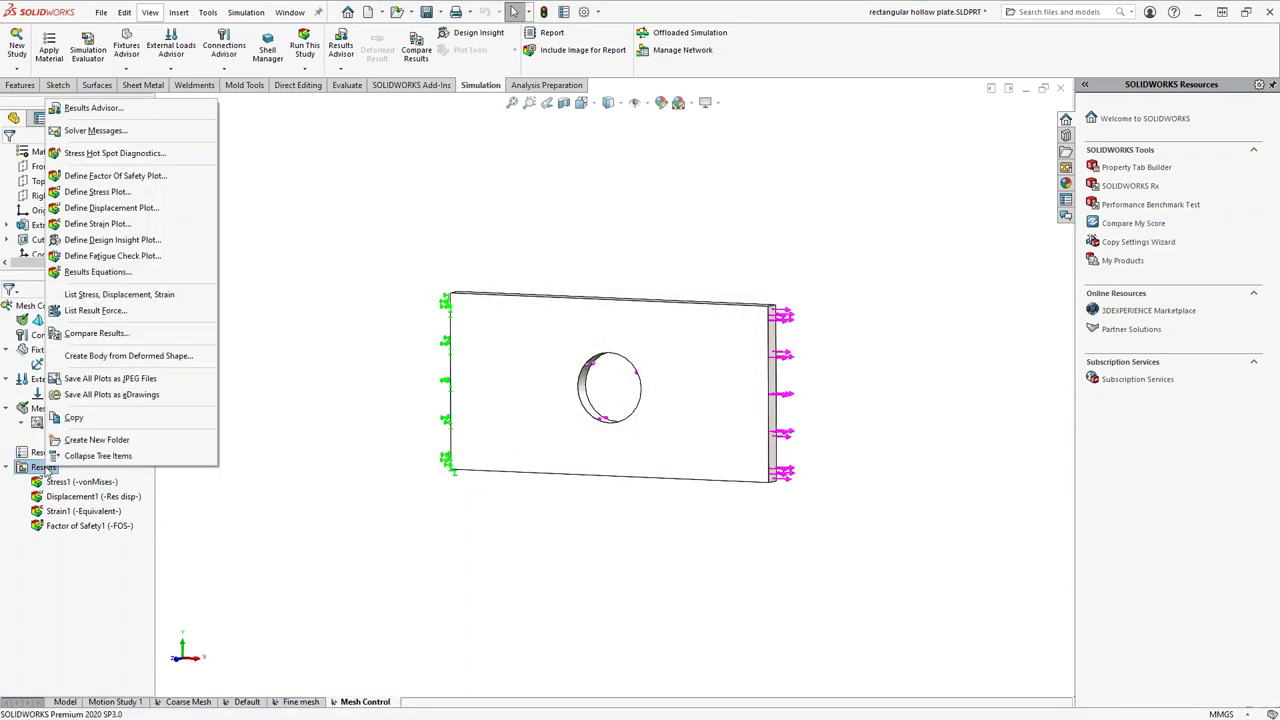
{"action": "left_click", "coordinate": [100, 129]}
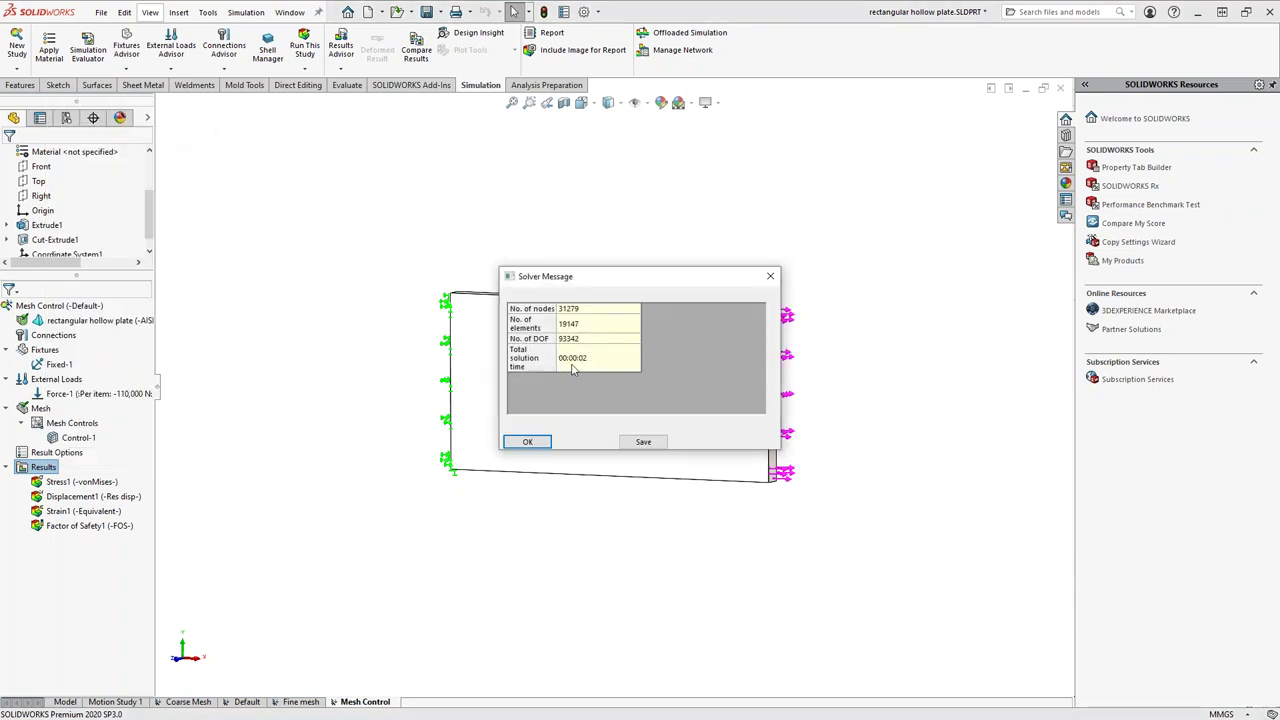
{"action": "left_click", "coordinate": [526, 443]}
{"action": "key", "text": "f"}
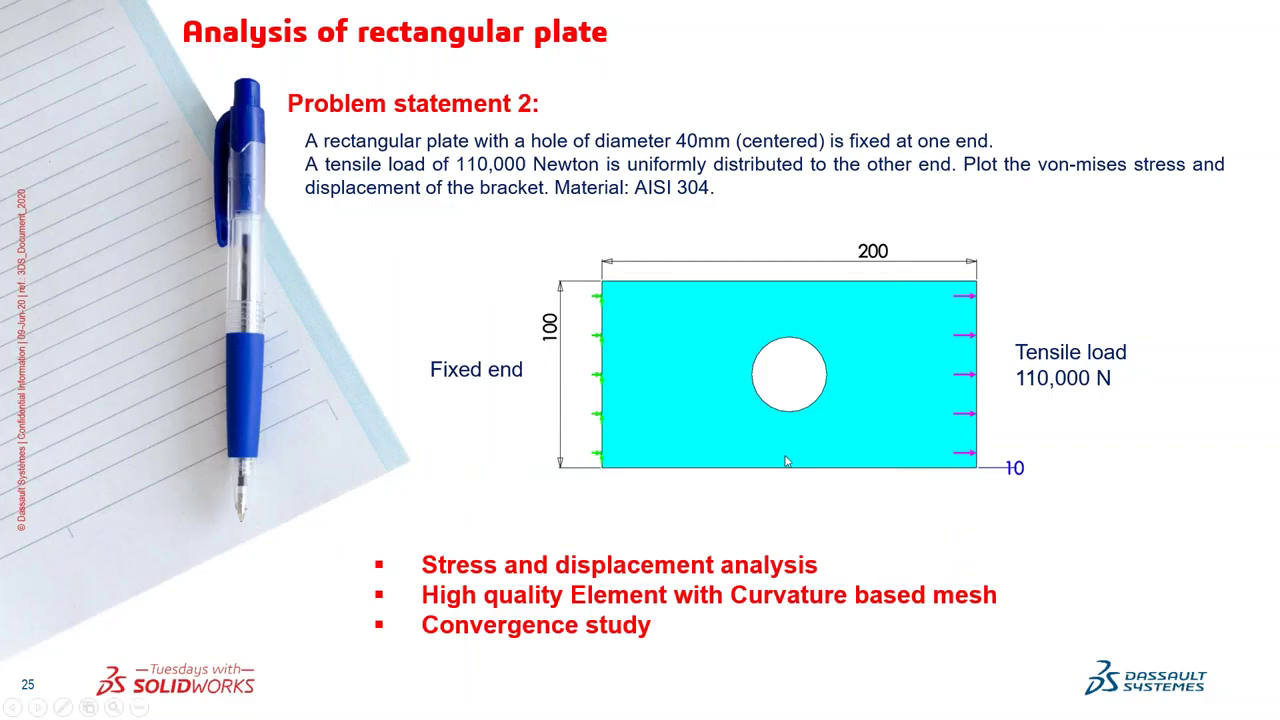
{"action": "left_click", "coordinate": [781, 465]}
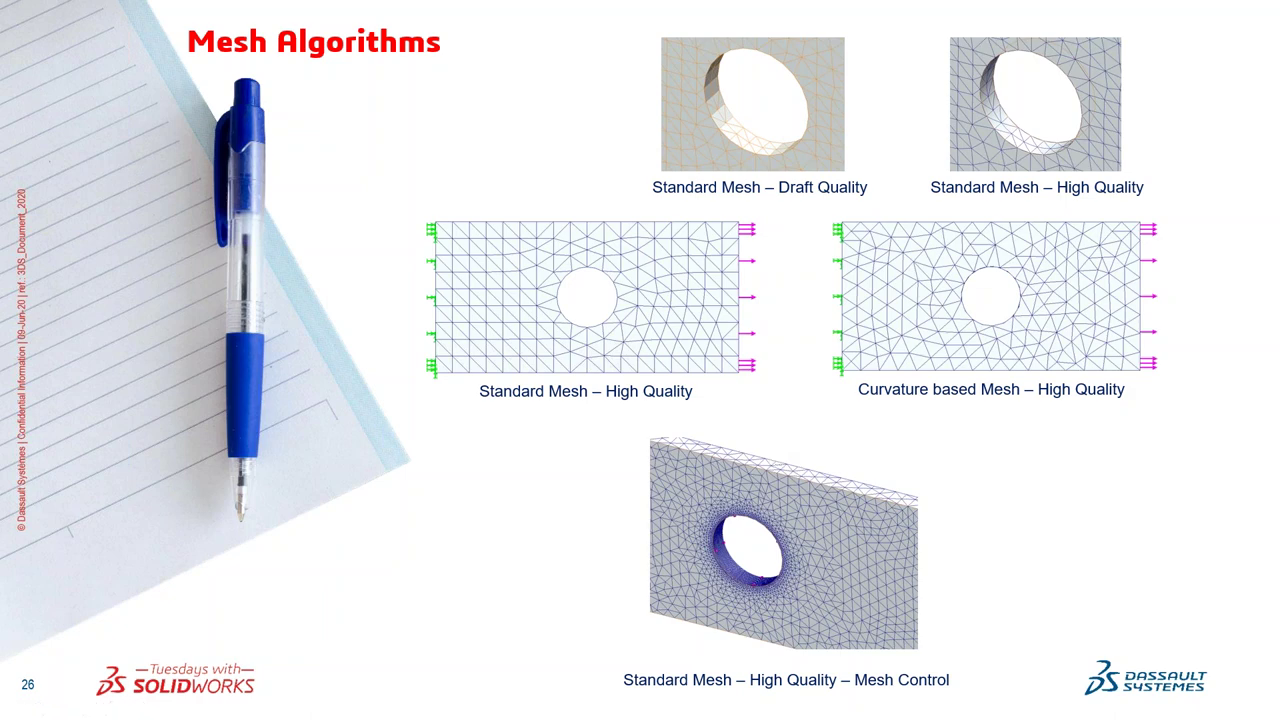
{"action": "key", "text": "Right"}
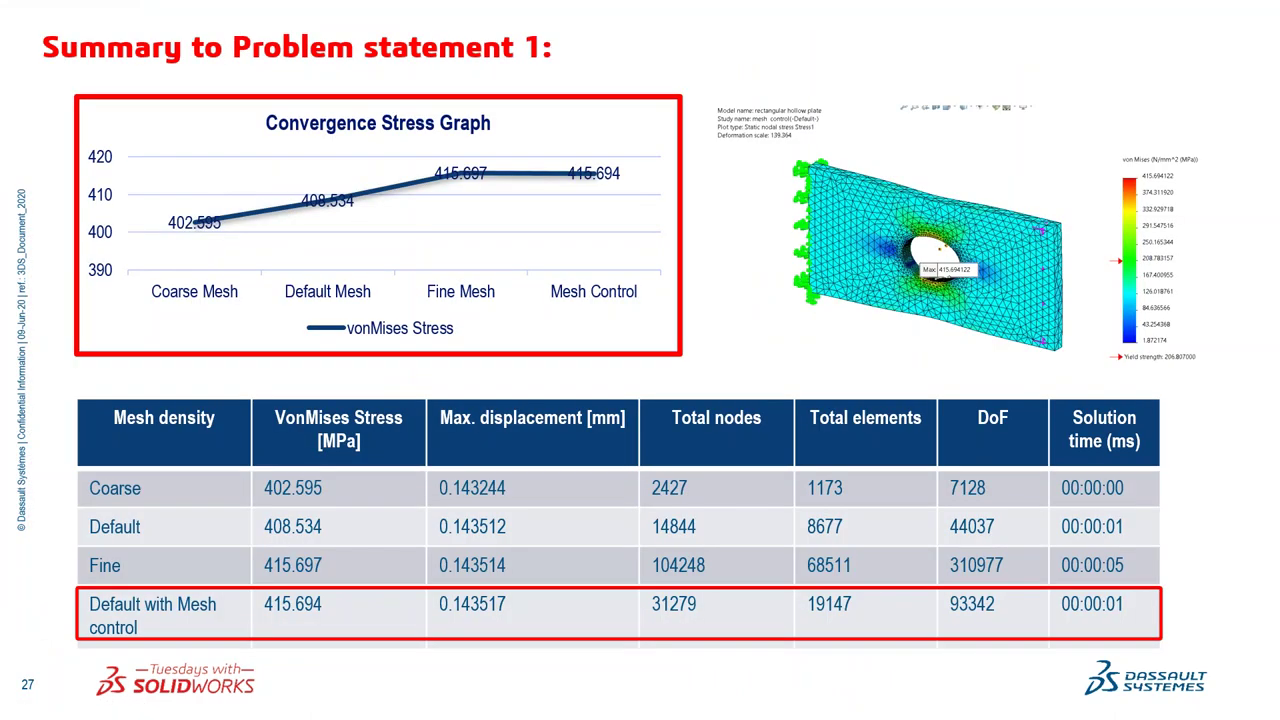
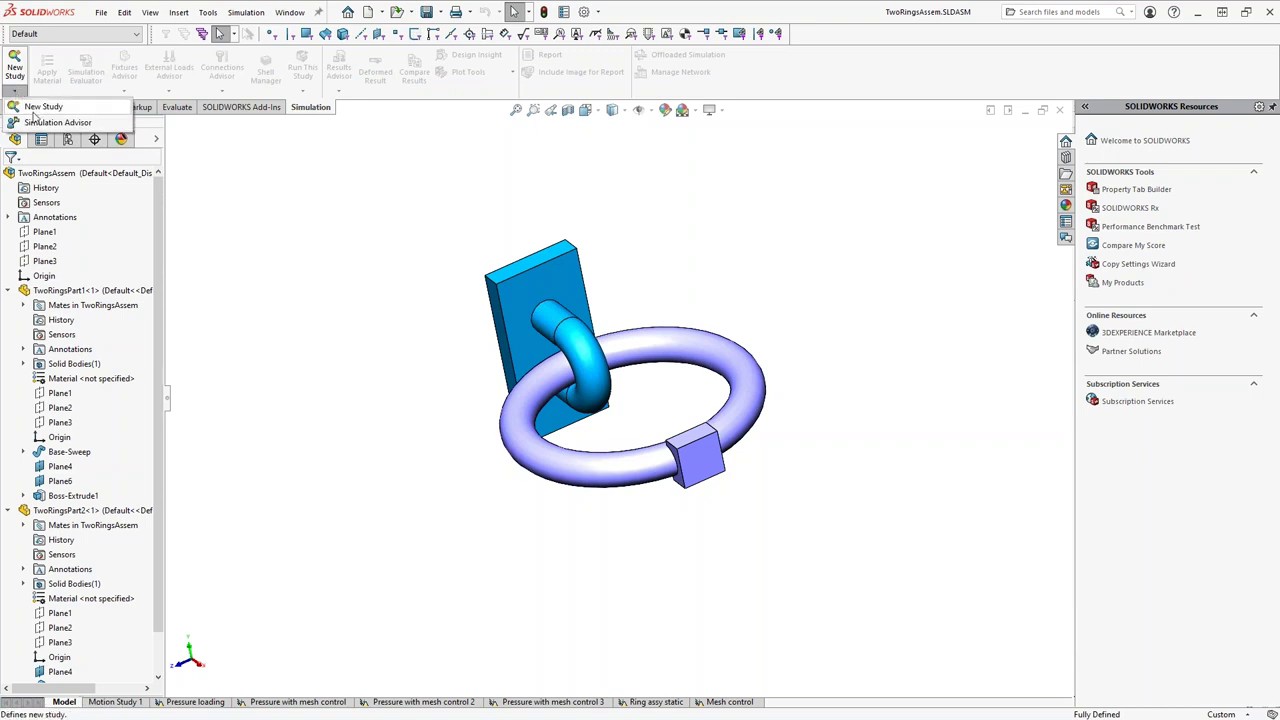
Create a static study named "Ring assy analysis" for the two-ring assembly and expand its parts.
{"action": "left_click", "coordinate": [40, 106]}
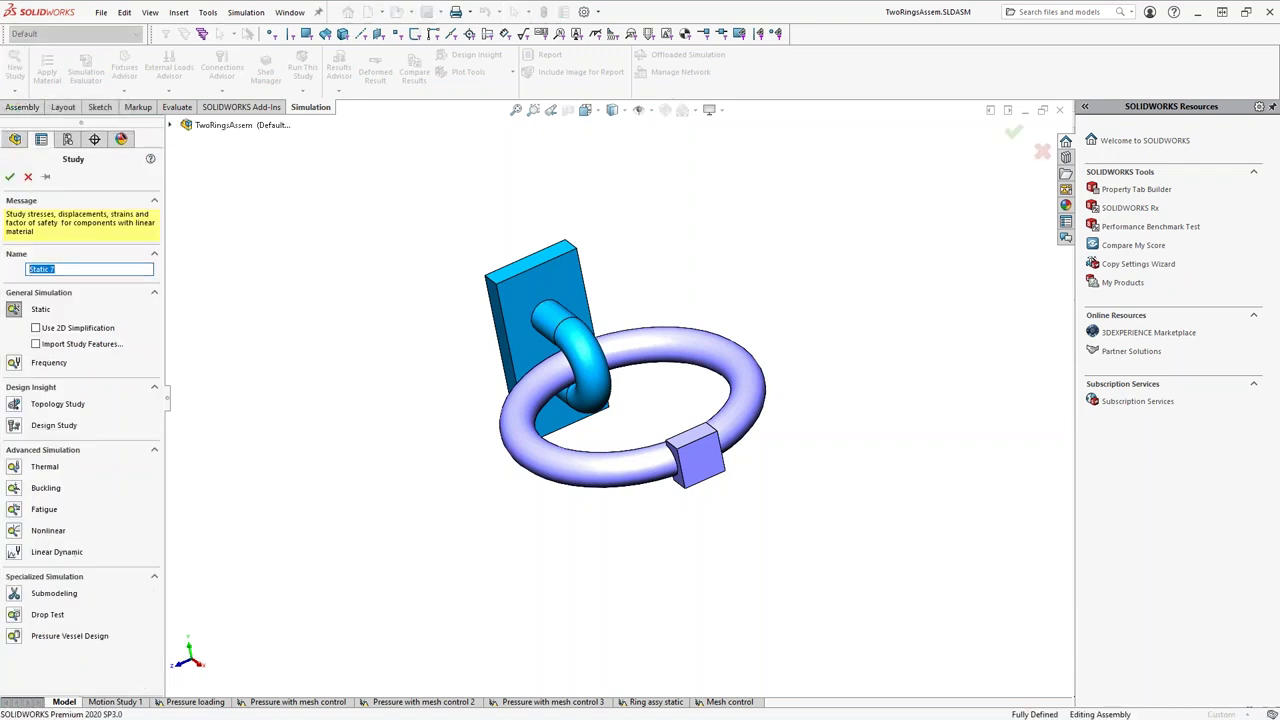
{"action": "type", "text": "Ring assy analysis"}
{"action": "left_click", "coordinate": [9, 176]}
{"action": "middle_click_drag", "start_coordinate": [417, 460], "coordinate": [451, 414]}
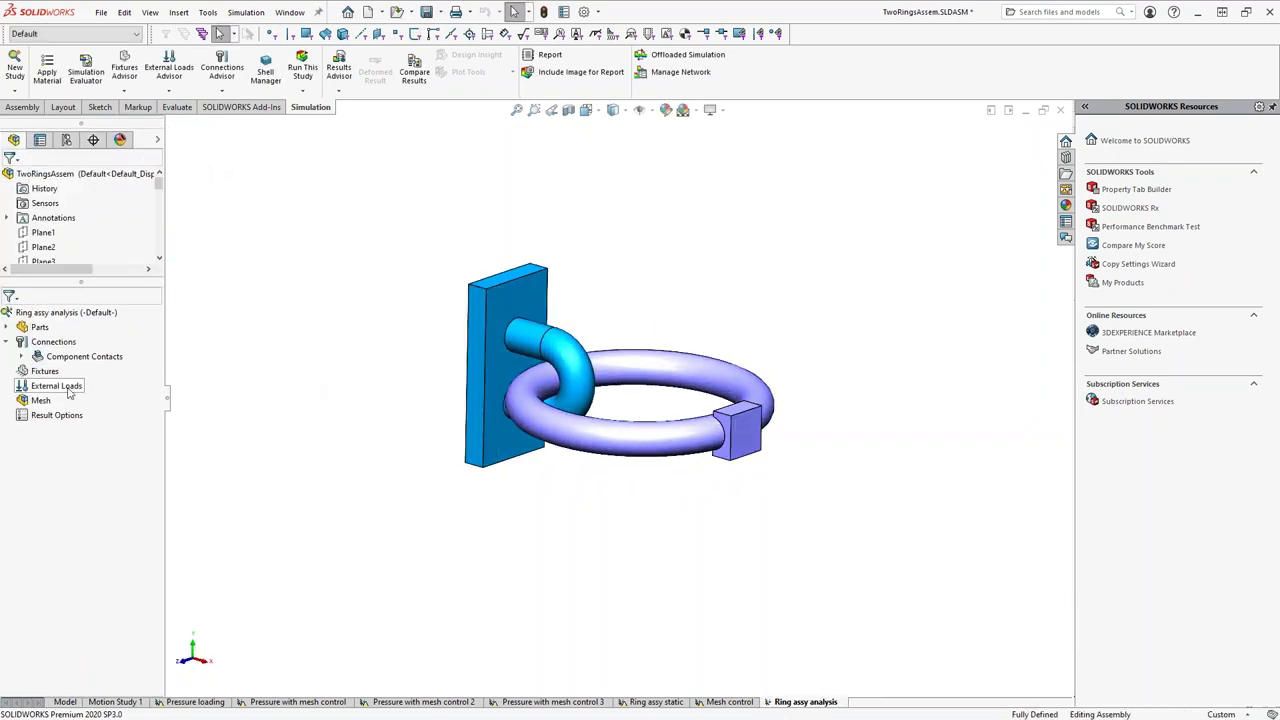
{"action": "left_click", "coordinate": [7, 329]}
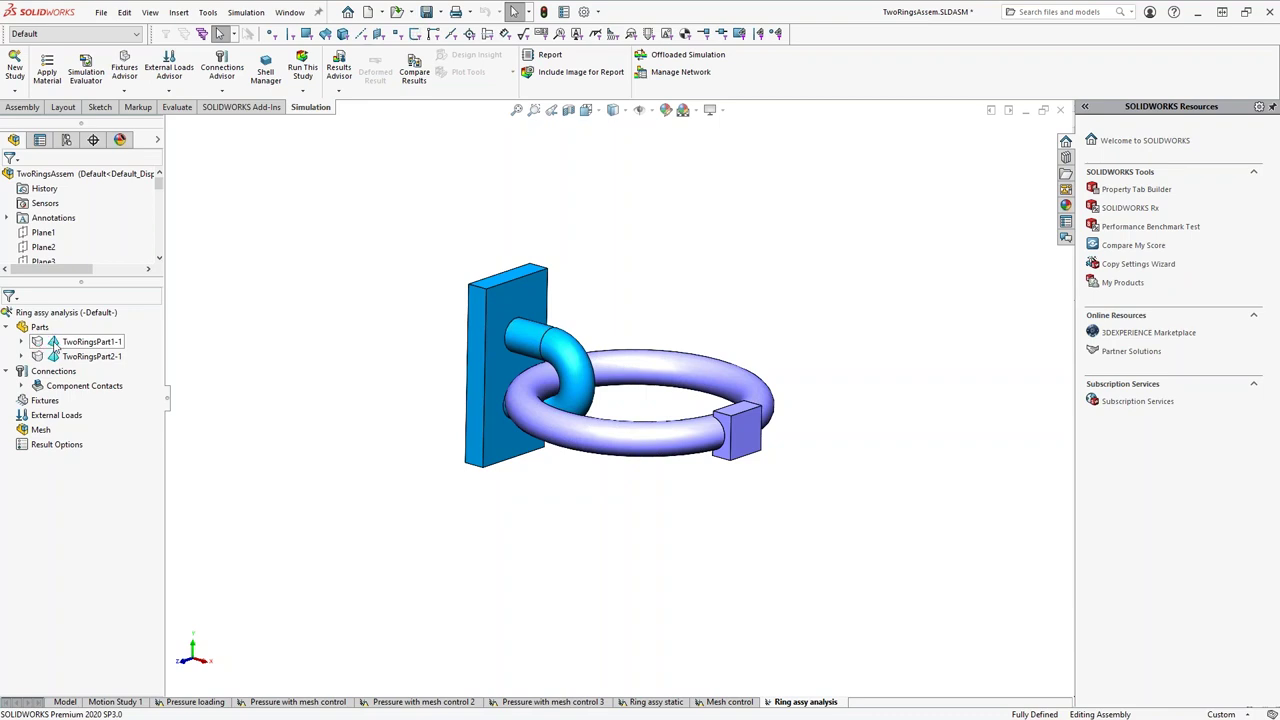
{"action": "right_click", "coordinate": [69, 347]}
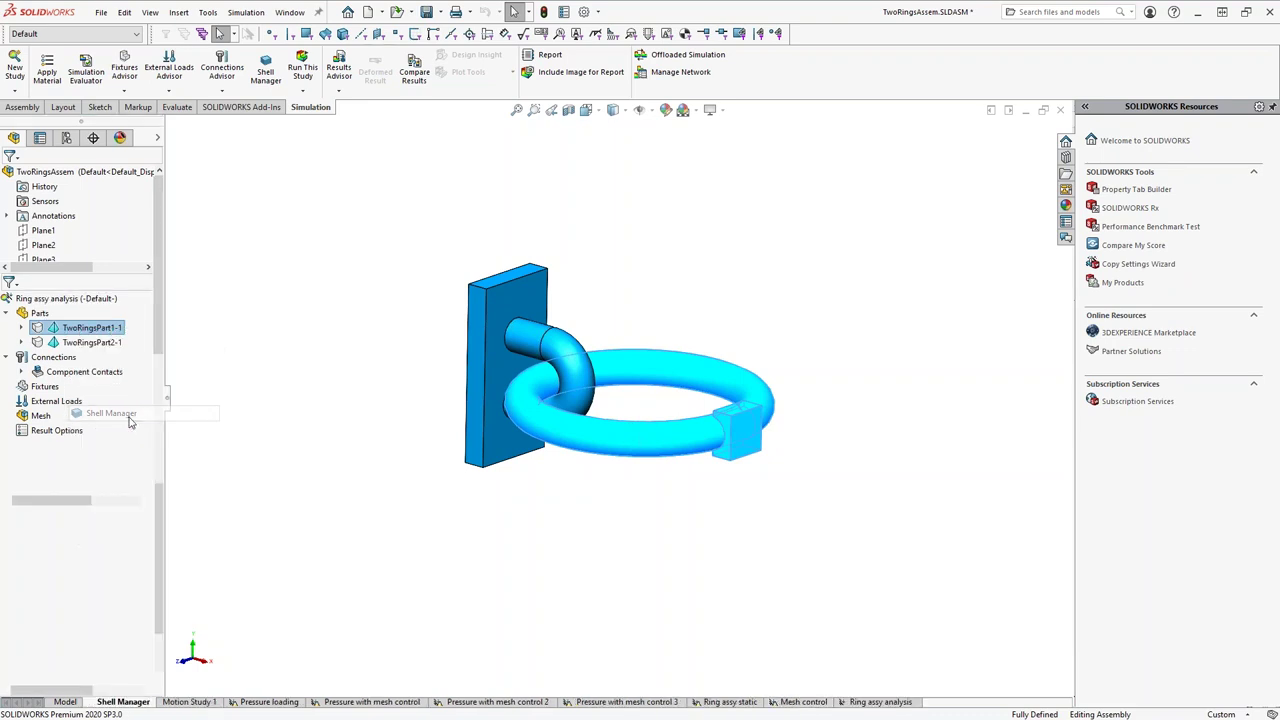
{"action": "left_click", "coordinate": [111, 413]}
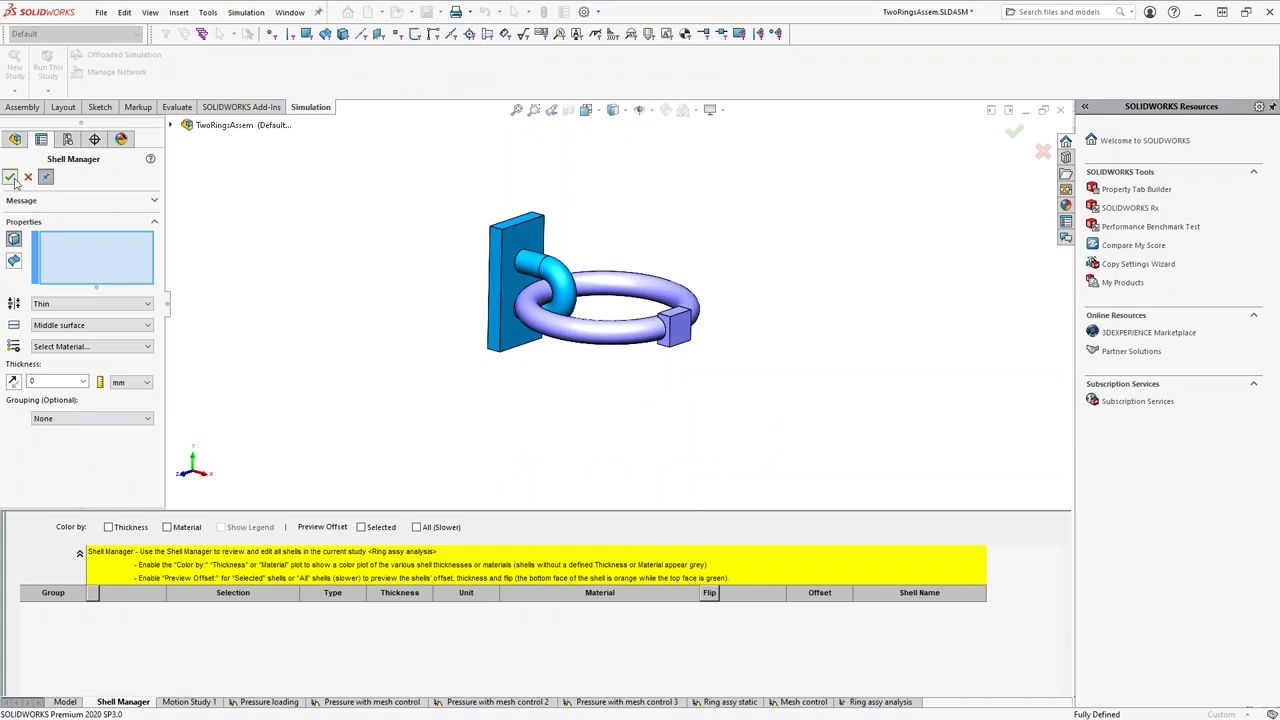
{"action": "left_click", "coordinate": [9, 176]}
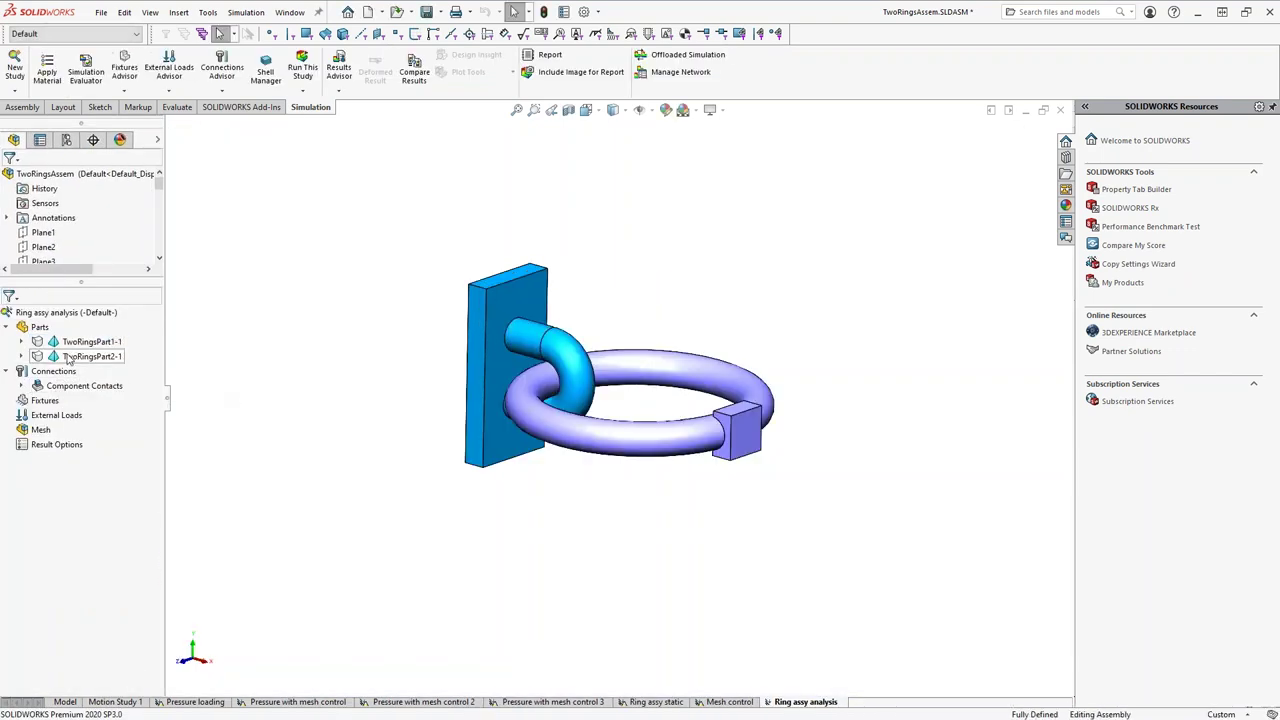
Inspect the contact entry and the available simulation options of TwoRingsPart1-1 in the Ring assy analysis study.
{"action": "left_click", "coordinate": [21, 341]}
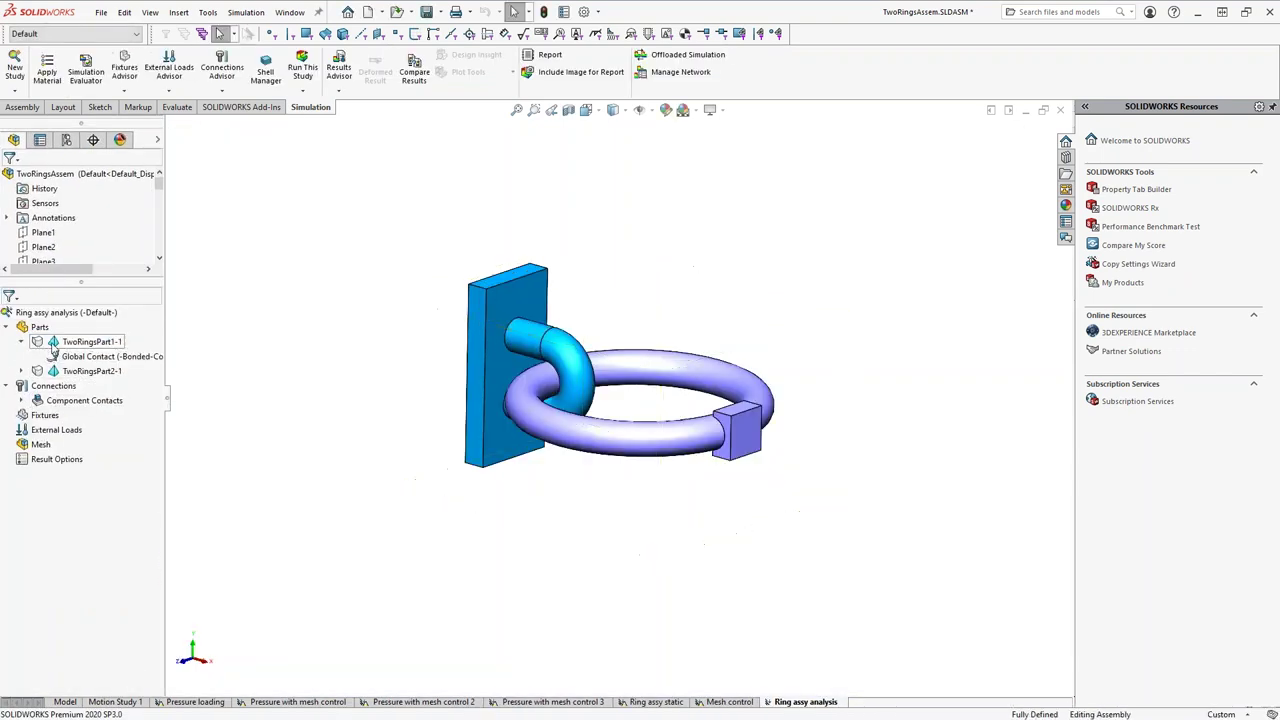
{"action": "right_click", "coordinate": [64, 343]}
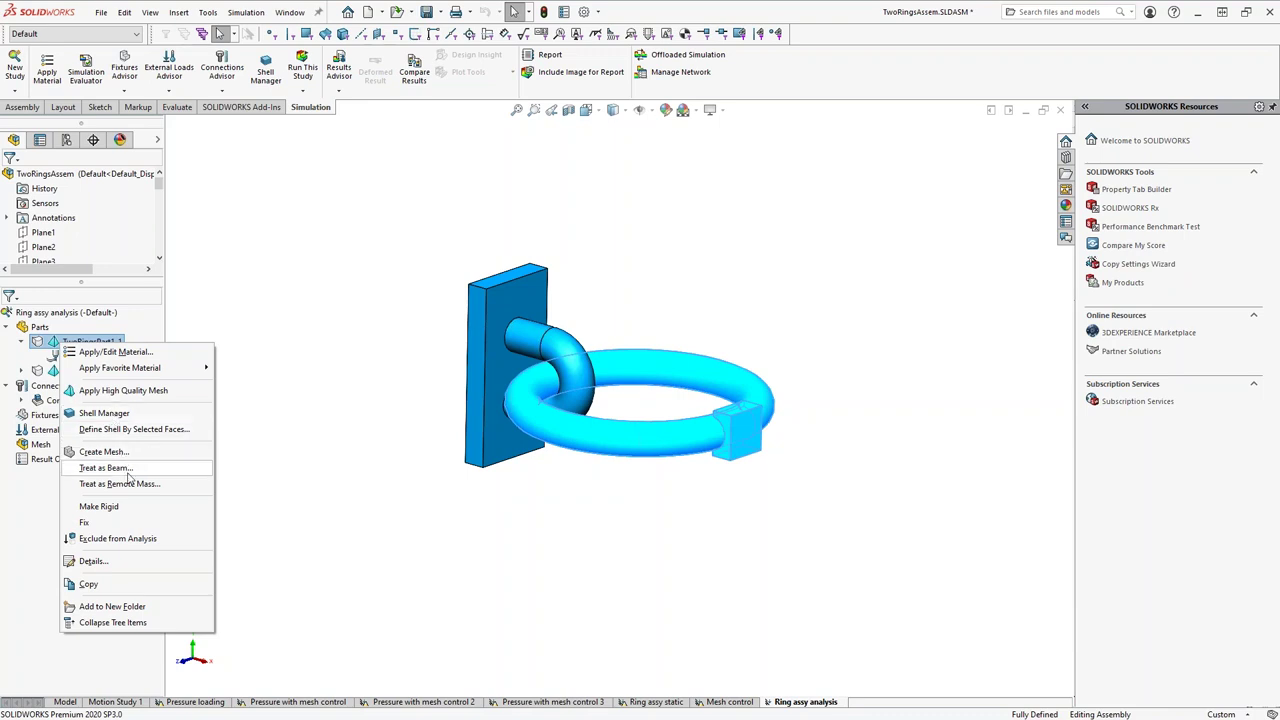
{"action": "left_click", "coordinate": [199, 347]}
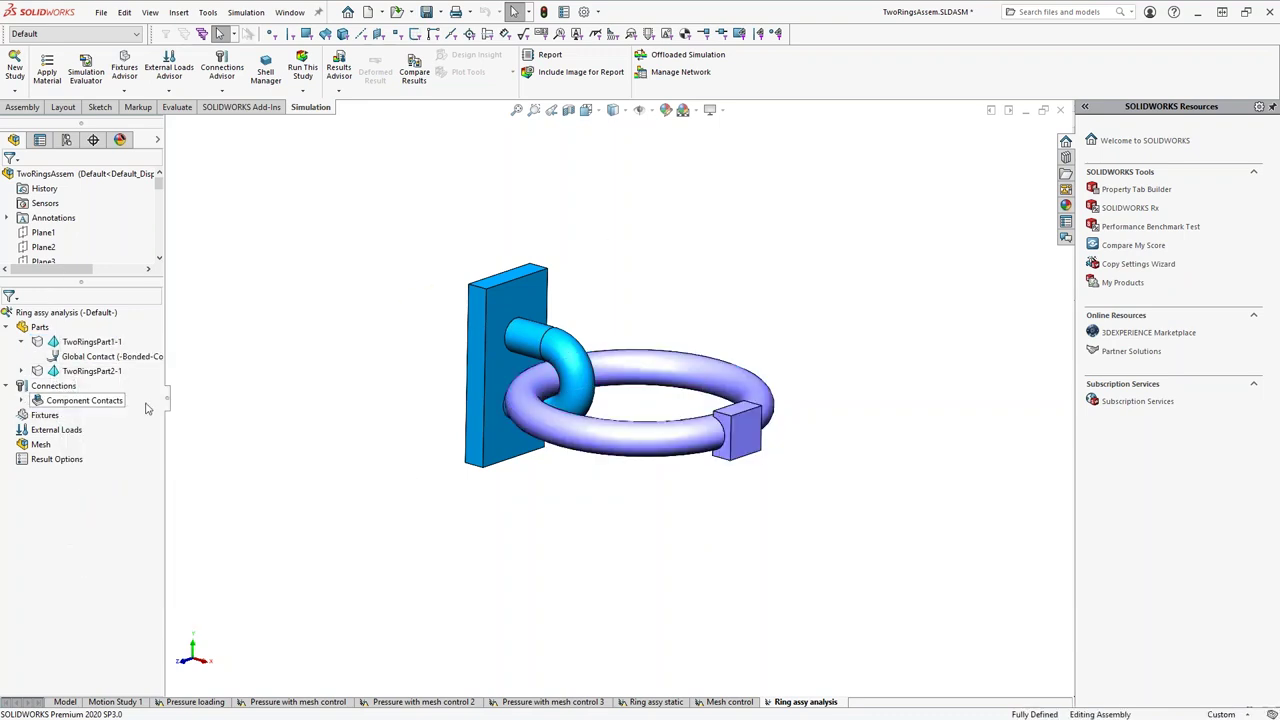
{"action": "middle_click_drag", "start_coordinate": [236, 438], "coordinate": [260, 428]}
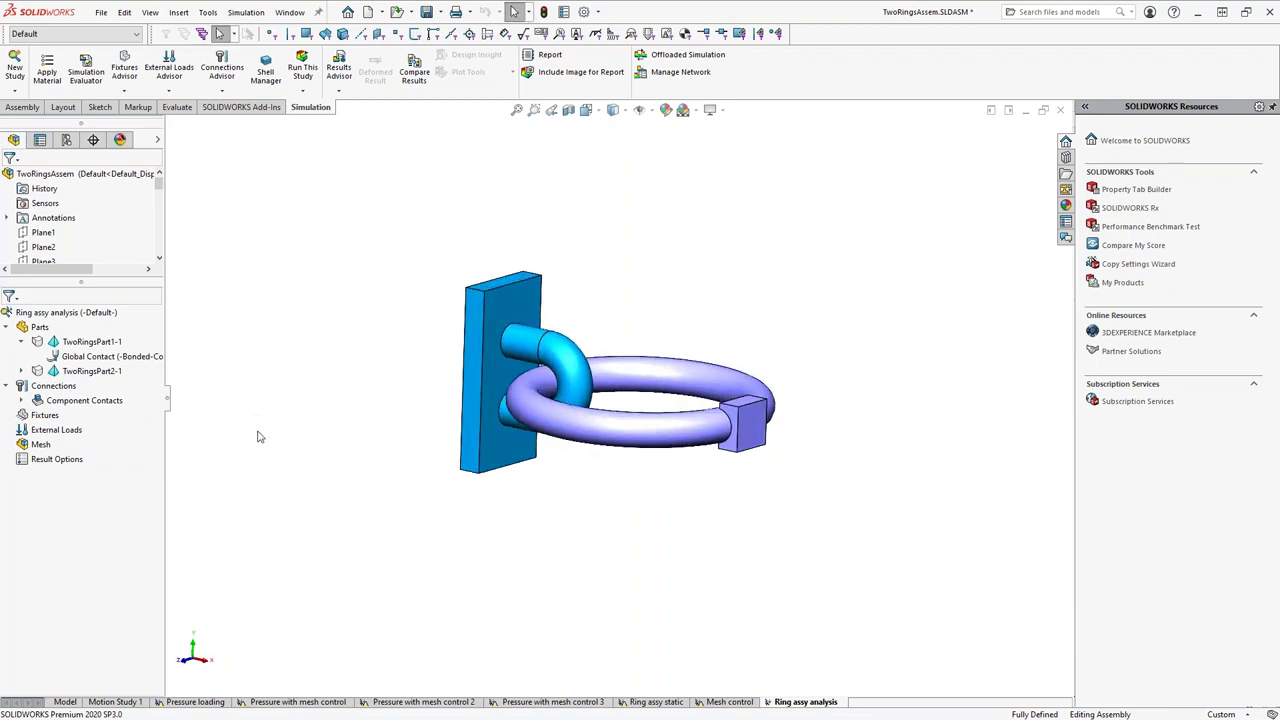
{"action": "left_click", "coordinate": [22, 342]}
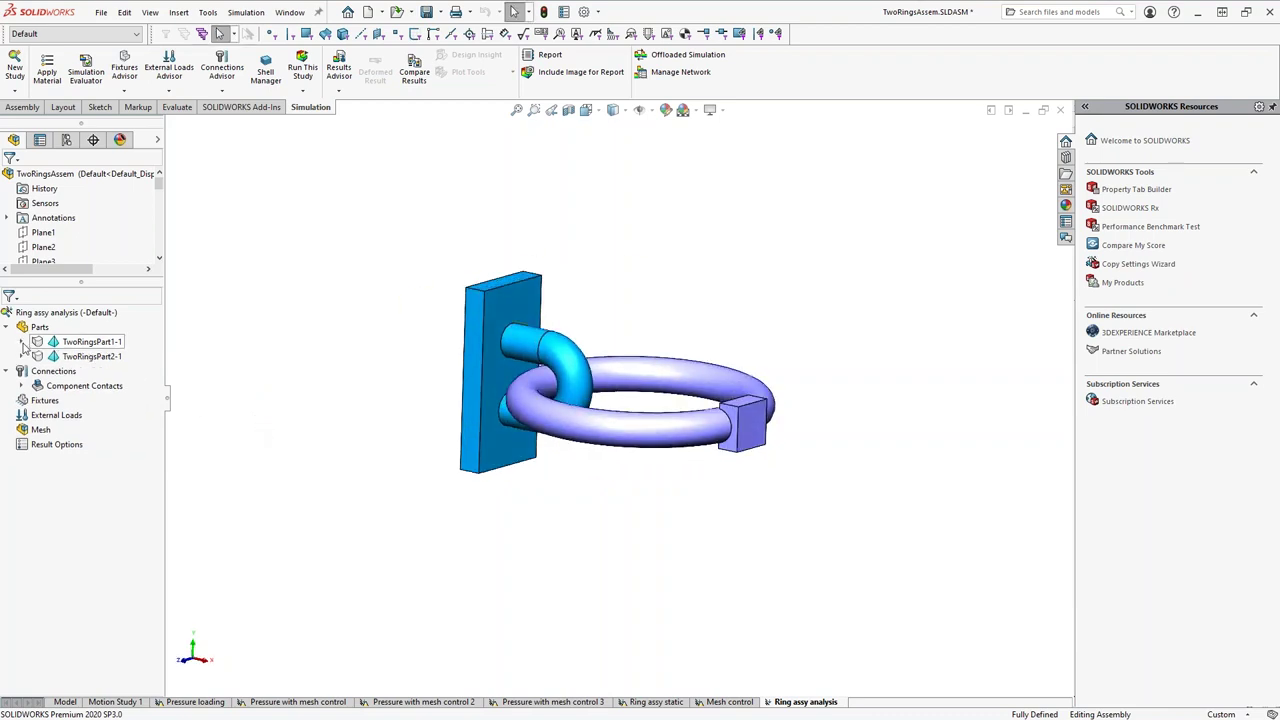
Apply the favorite material AISI 1020 to all parts of the Ring assy analysis study.
{"action": "right_click", "coordinate": [37, 328]}
{"action": "mouse_move", "coordinate": [160, 342]}
{"action": "key", "text": "Escape"}
{"action": "right_click", "coordinate": [92, 341]}
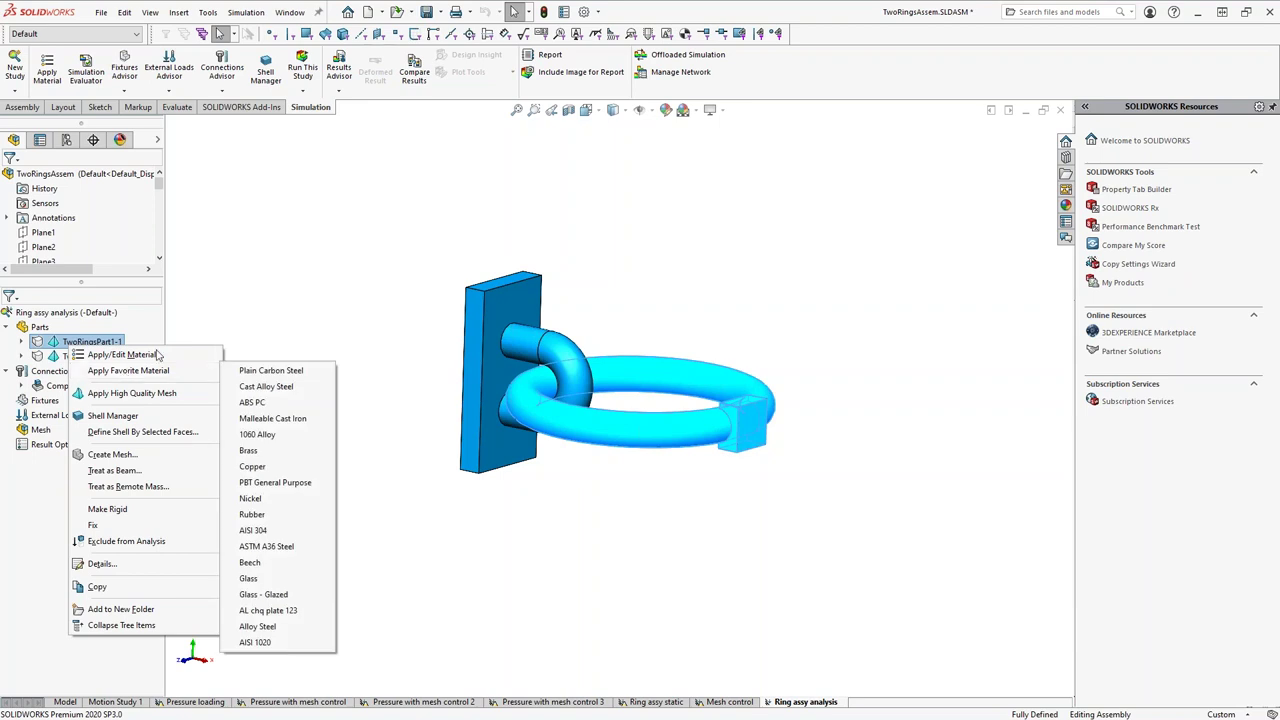
{"action": "left_click", "coordinate": [97, 323]}
{"action": "right_click", "coordinate": [40, 327]}
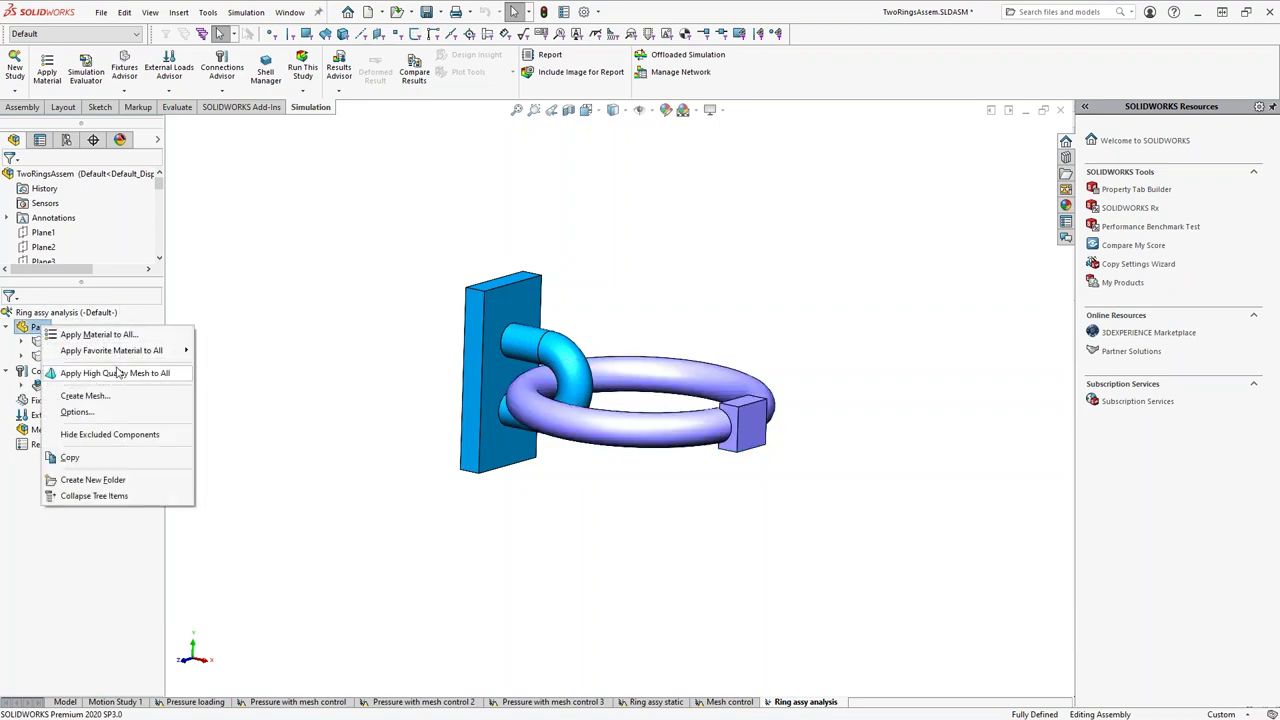
{"action": "mouse_move", "coordinate": [117, 352]}
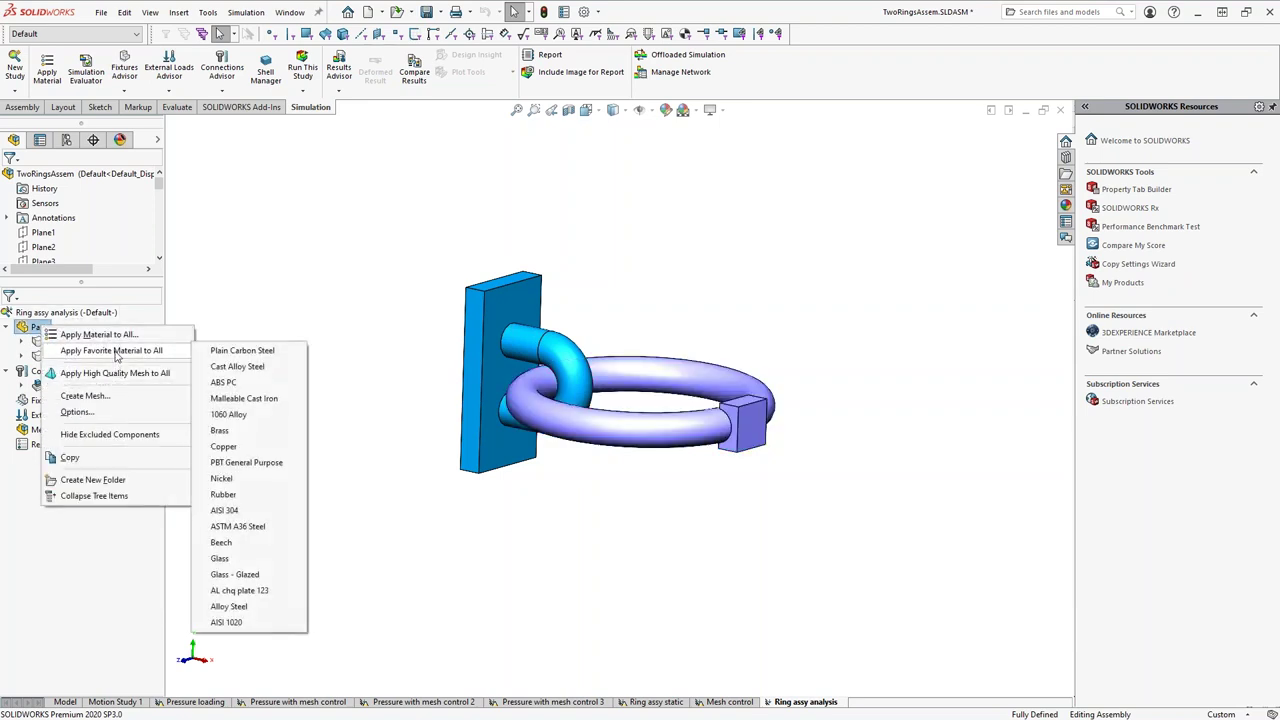
{"action": "left_click", "coordinate": [251, 624]}
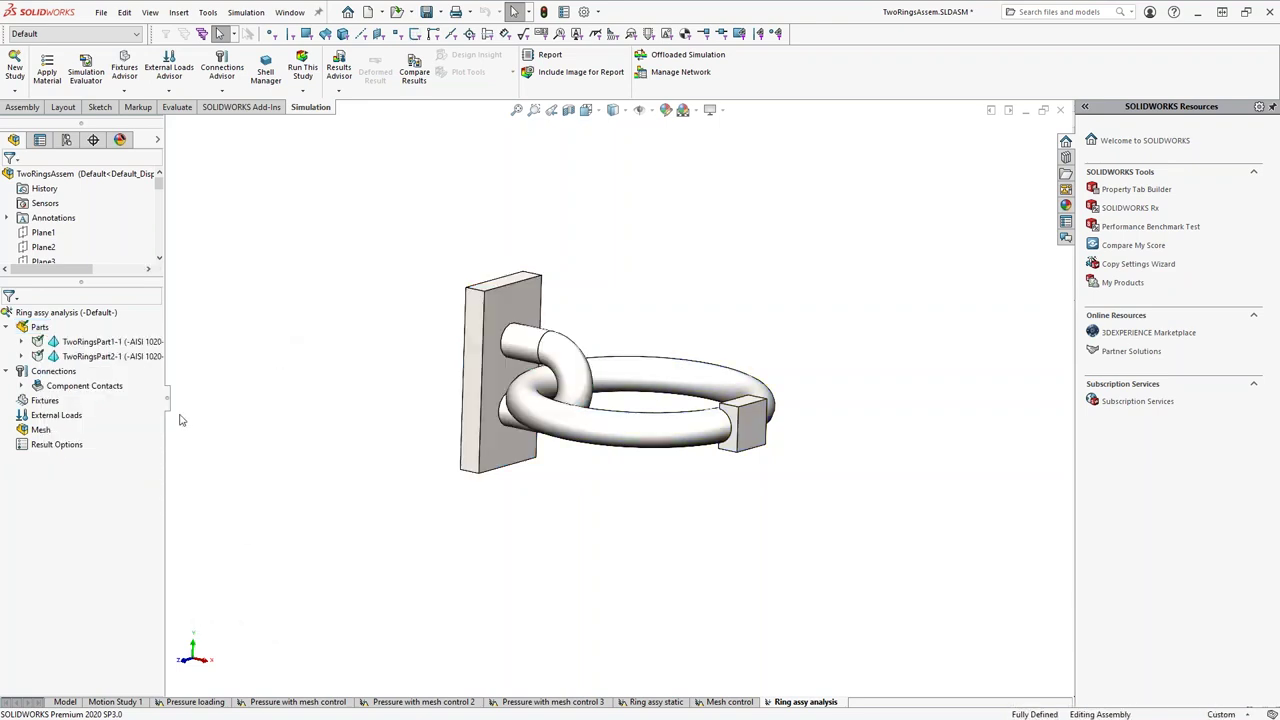
Widen the study tree and add a Fixed Geometry fixture to the outer face of the large ring's end block.
{"action": "left_click_drag", "start_coordinate": [168, 400], "coordinate": [277, 400]}
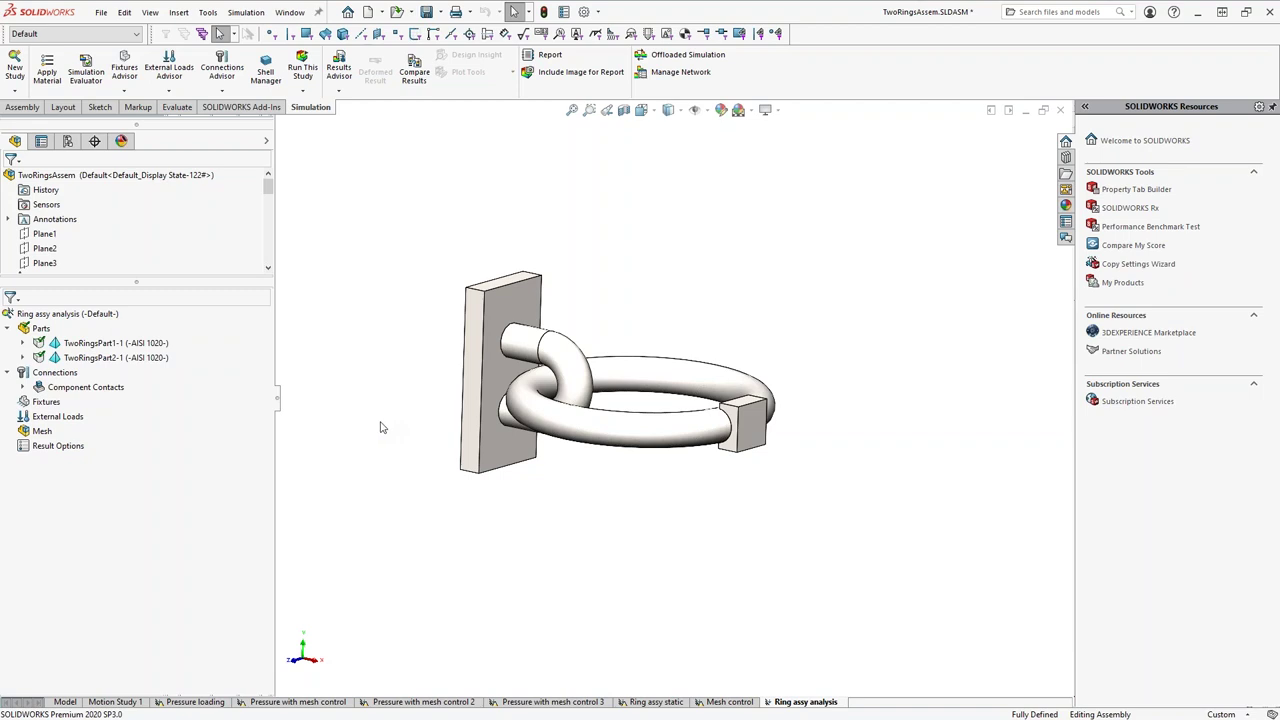
{"action": "right_click", "coordinate": [40, 402]}
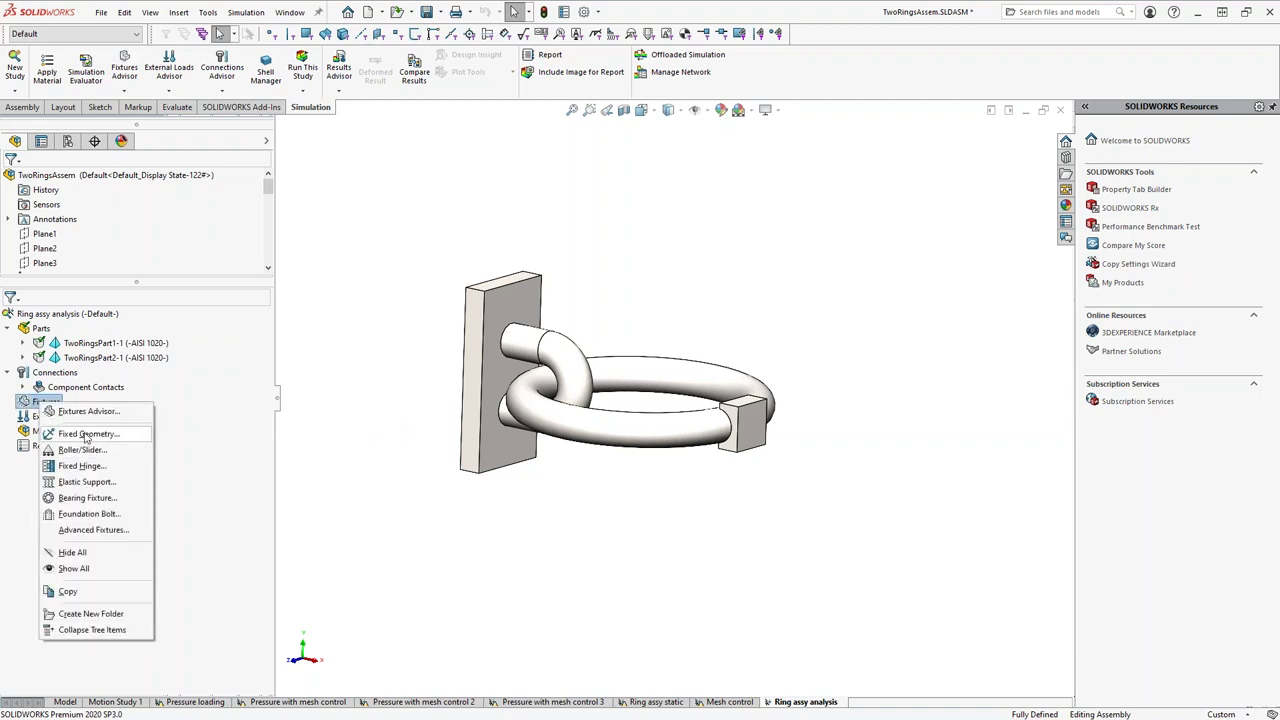
{"action": "left_click", "coordinate": [86, 435]}
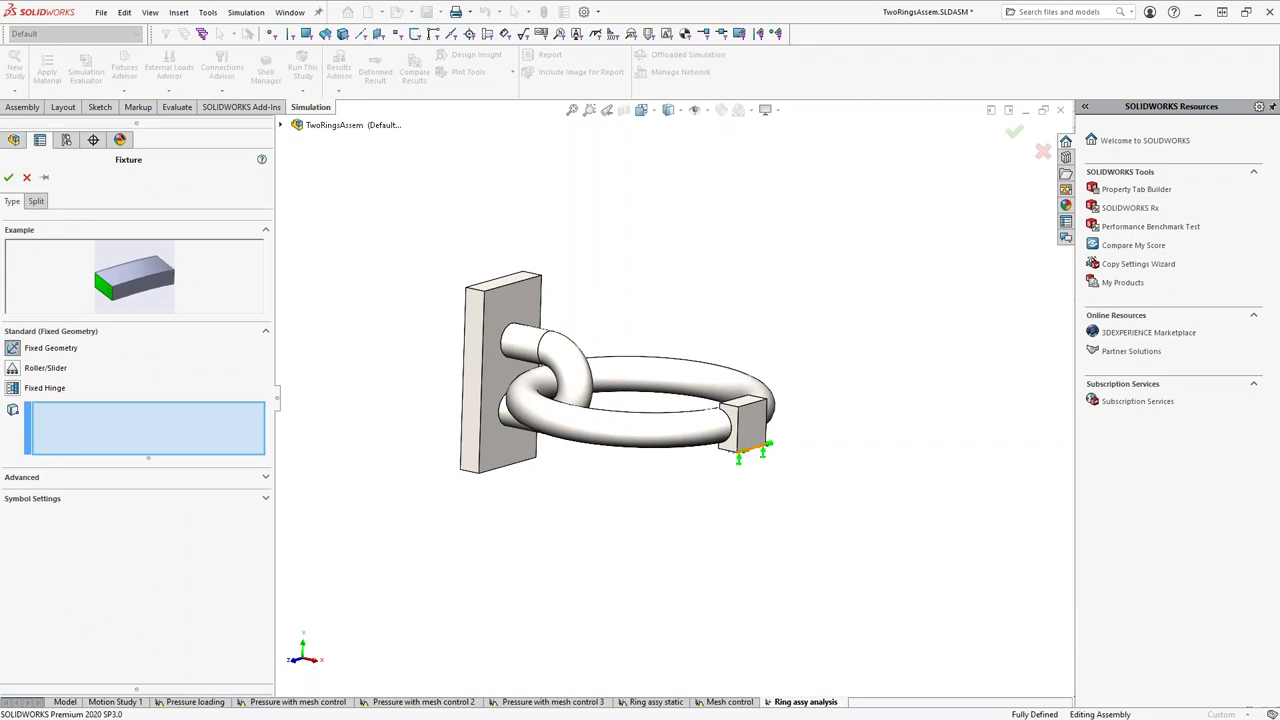
{"action": "left_click", "coordinate": [750, 425]}
{"action": "left_click", "coordinate": [8, 177]}
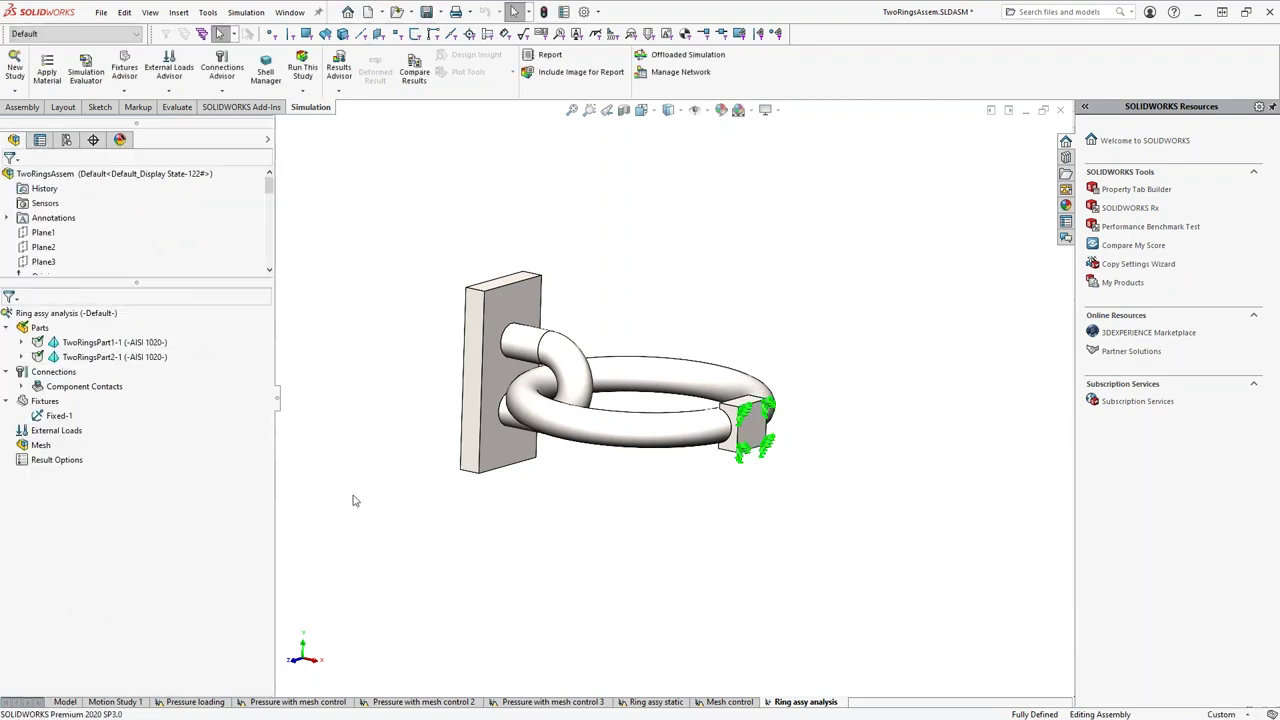
Apply a 3.5 MPa pressure with reversed direction, normal to the back face of the TwoRingsPart2 plate.
{"action": "right_click", "coordinate": [50, 430]}
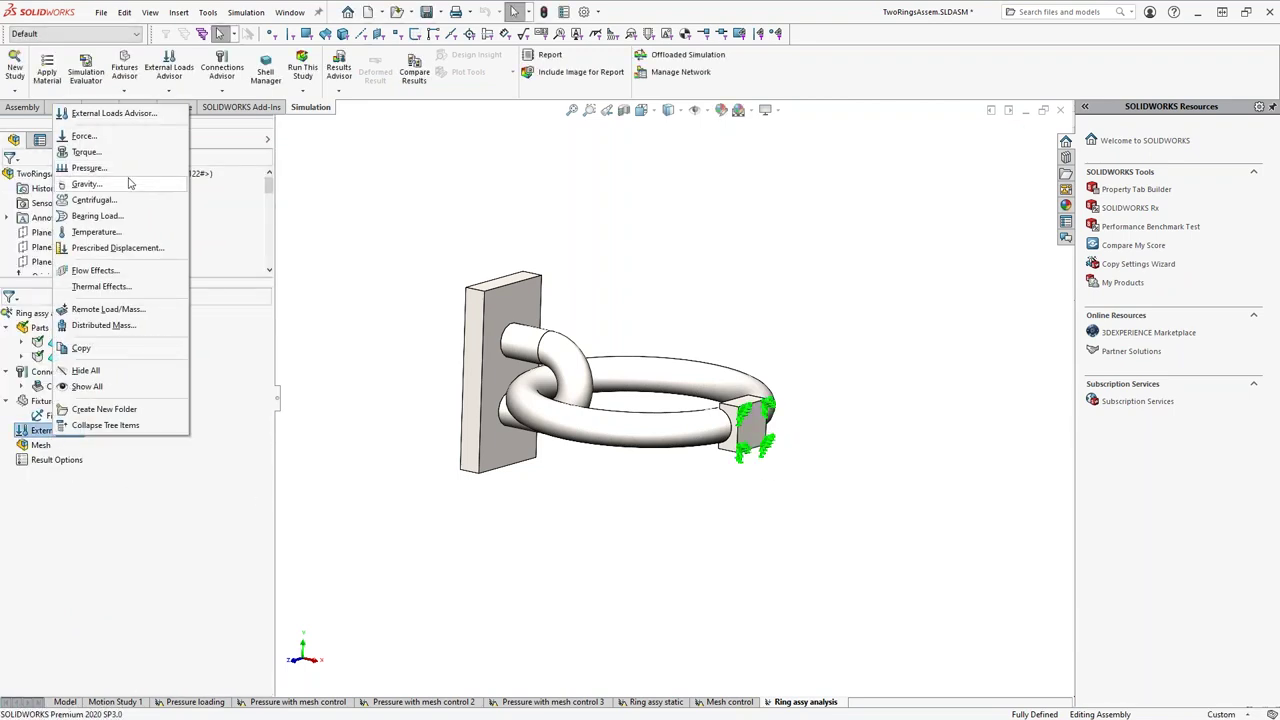
{"action": "left_click", "coordinate": [86, 168]}
{"action": "left_click", "coordinate": [485, 380]}
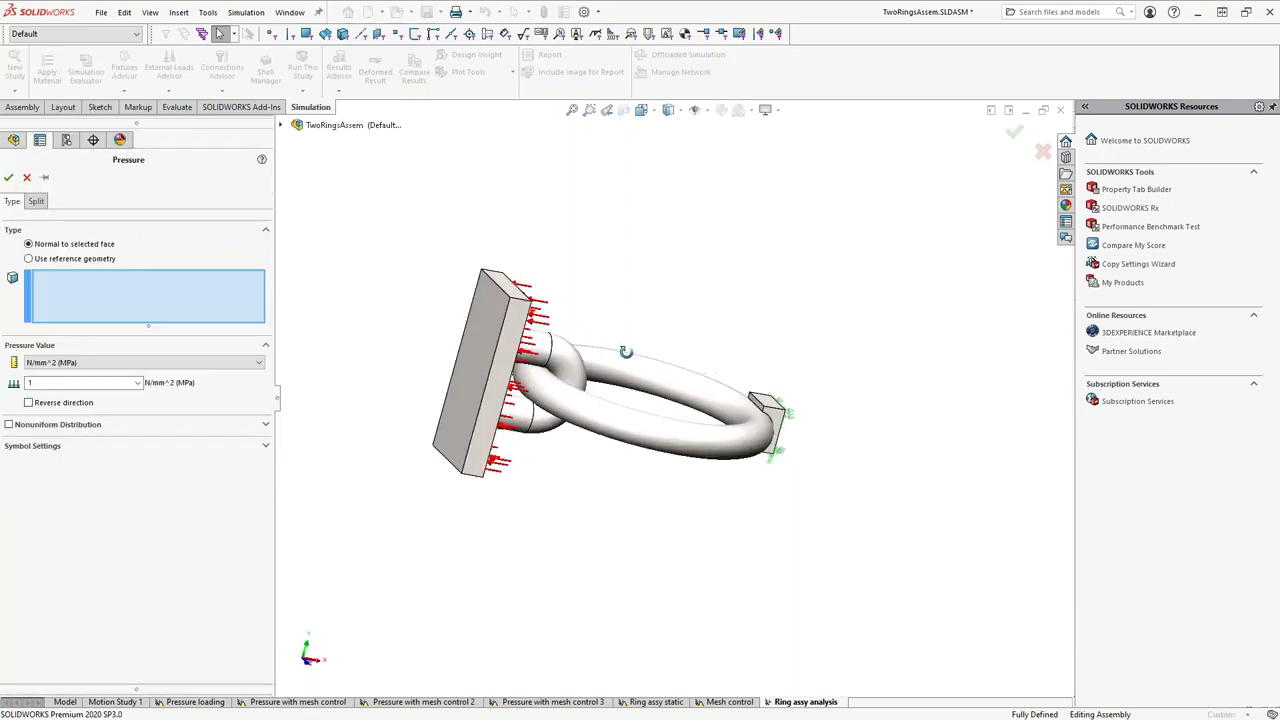
{"action": "left_click", "coordinate": [29, 402]}
{"action": "left_click", "coordinate": [60, 383]}
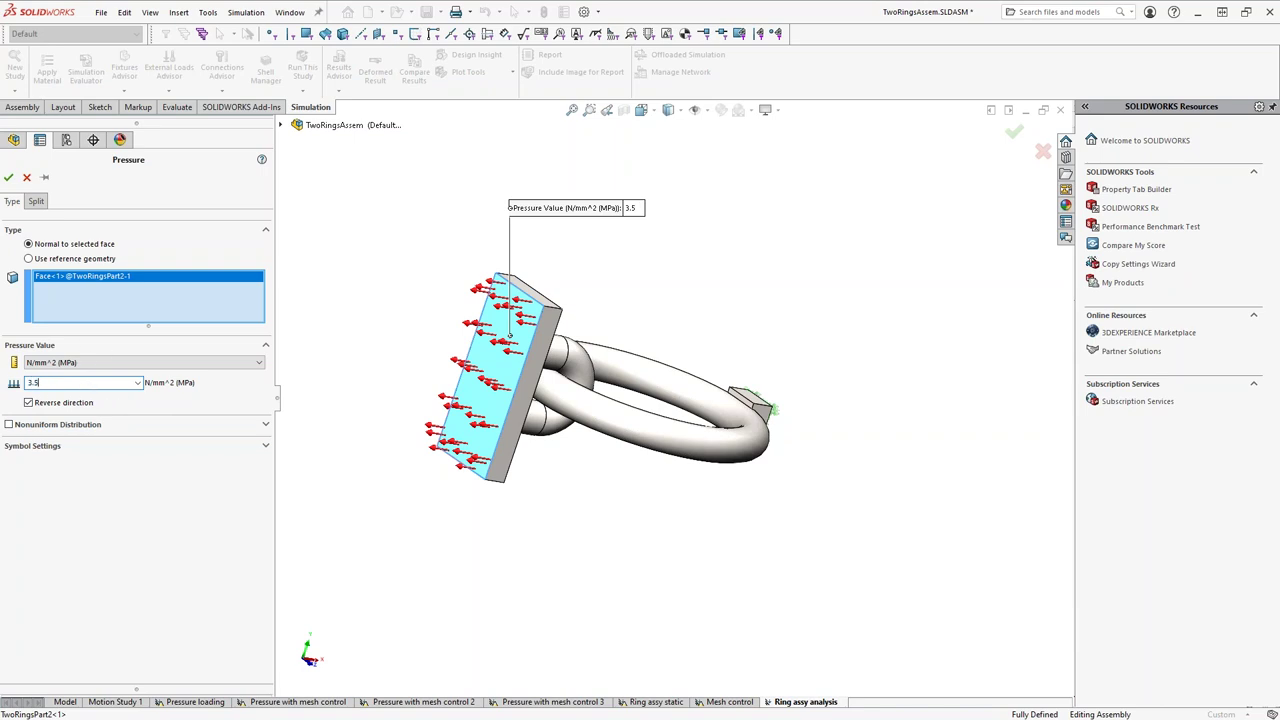
{"action": "left_click", "coordinate": [8, 177]}
Change the Global Contact of the assembly to the No Penetration contact type.
{"action": "middle_click_drag", "start_coordinate": [600, 345], "coordinate": [423, 380]}
{"action": "scroll", "coordinate": [583, 390], "scroll_direction": "down", "scroll_amount": 2}
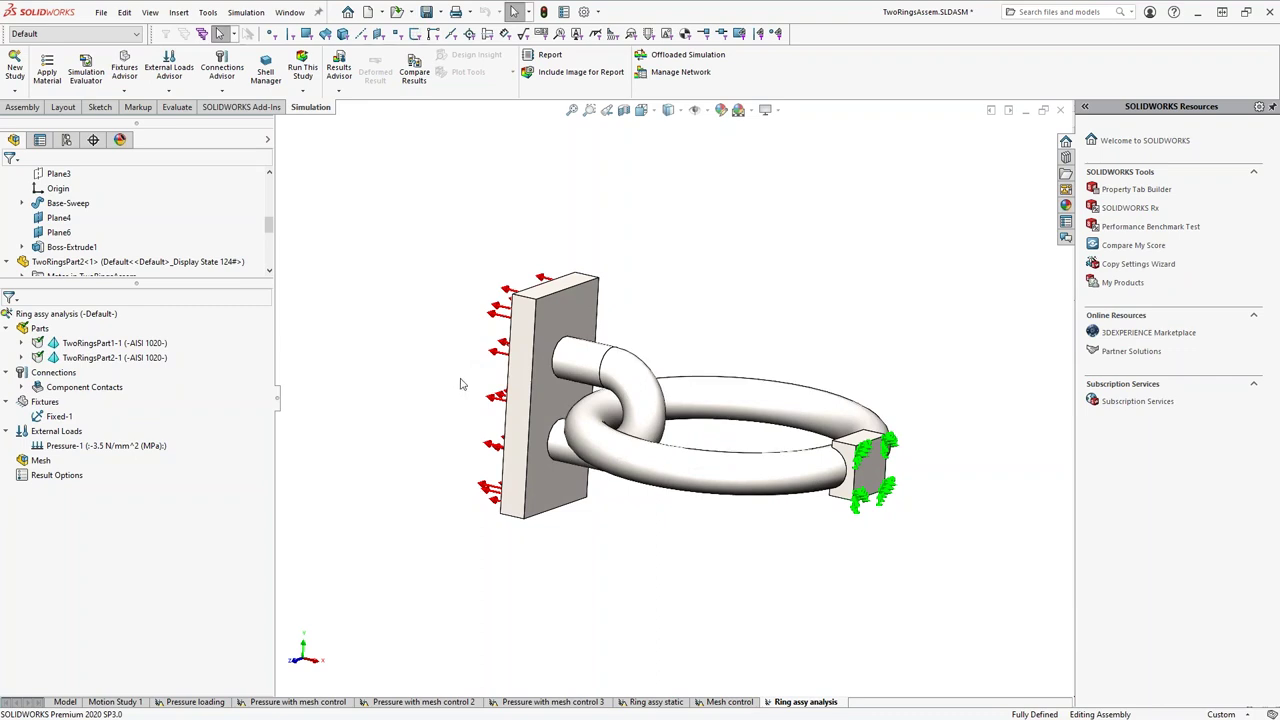
{"action": "left_click", "coordinate": [21, 387]}
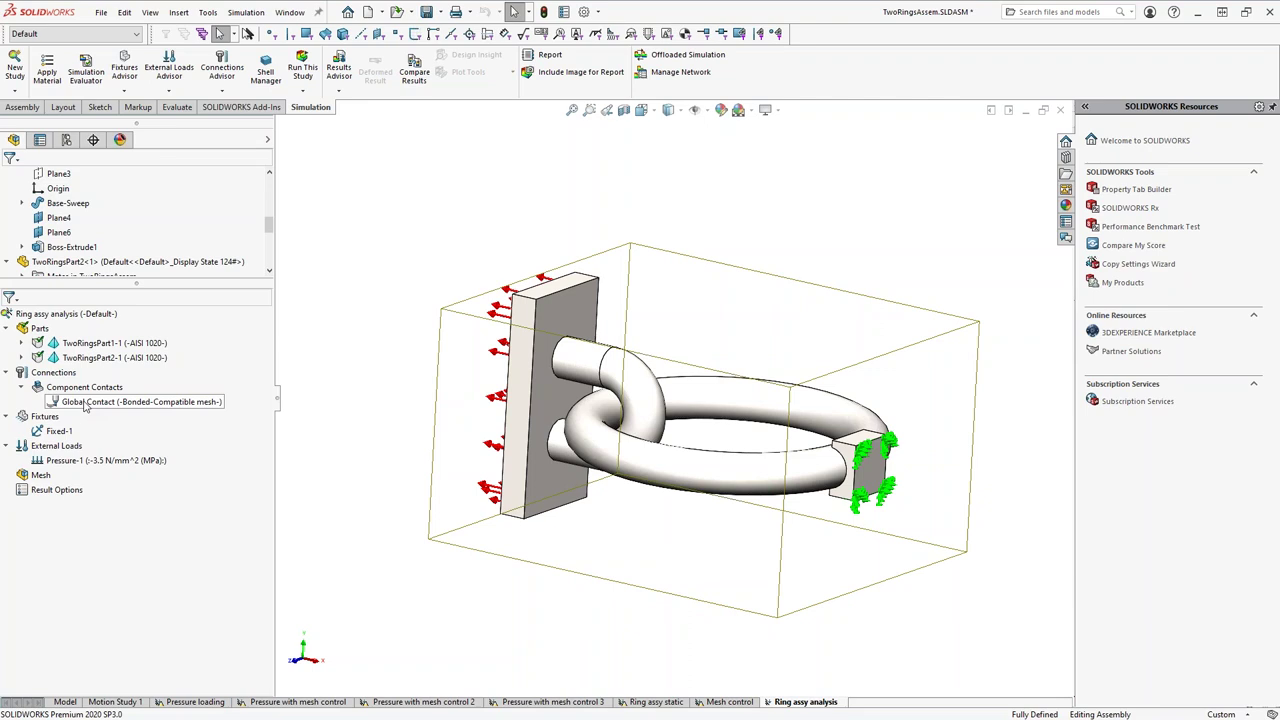
{"action": "right_click", "coordinate": [89, 405]}
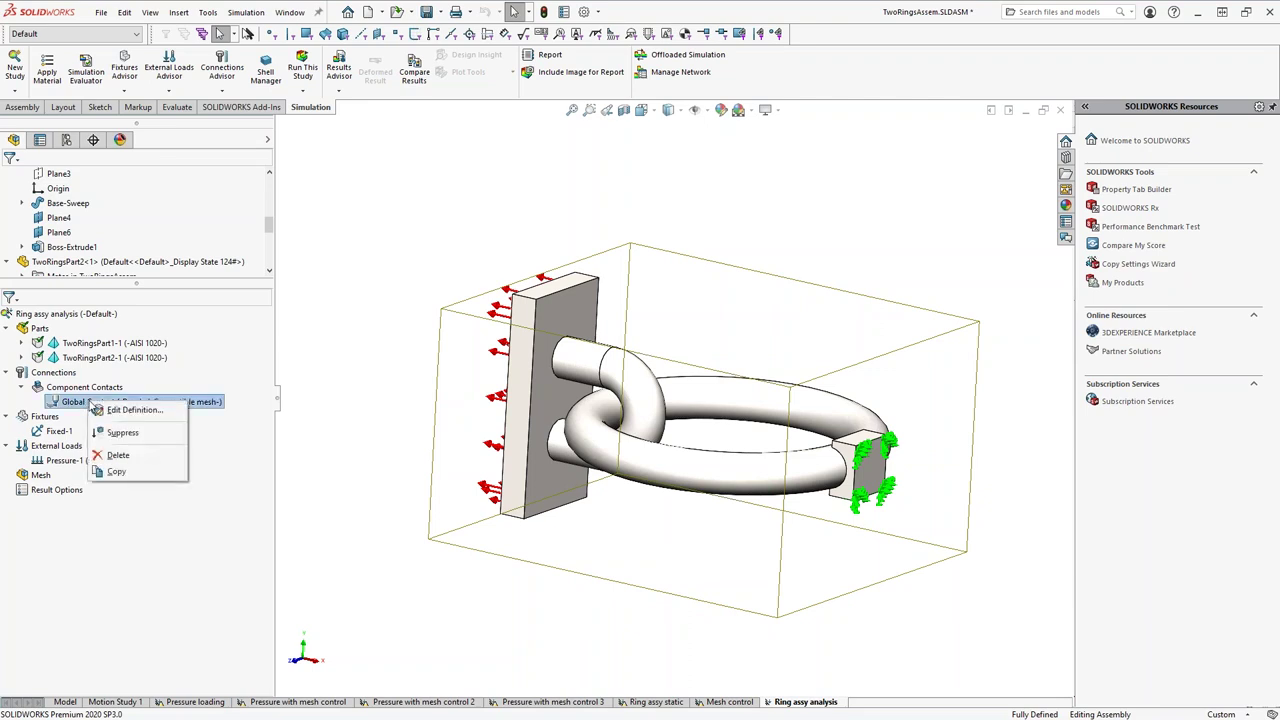
{"action": "left_click", "coordinate": [152, 412]}
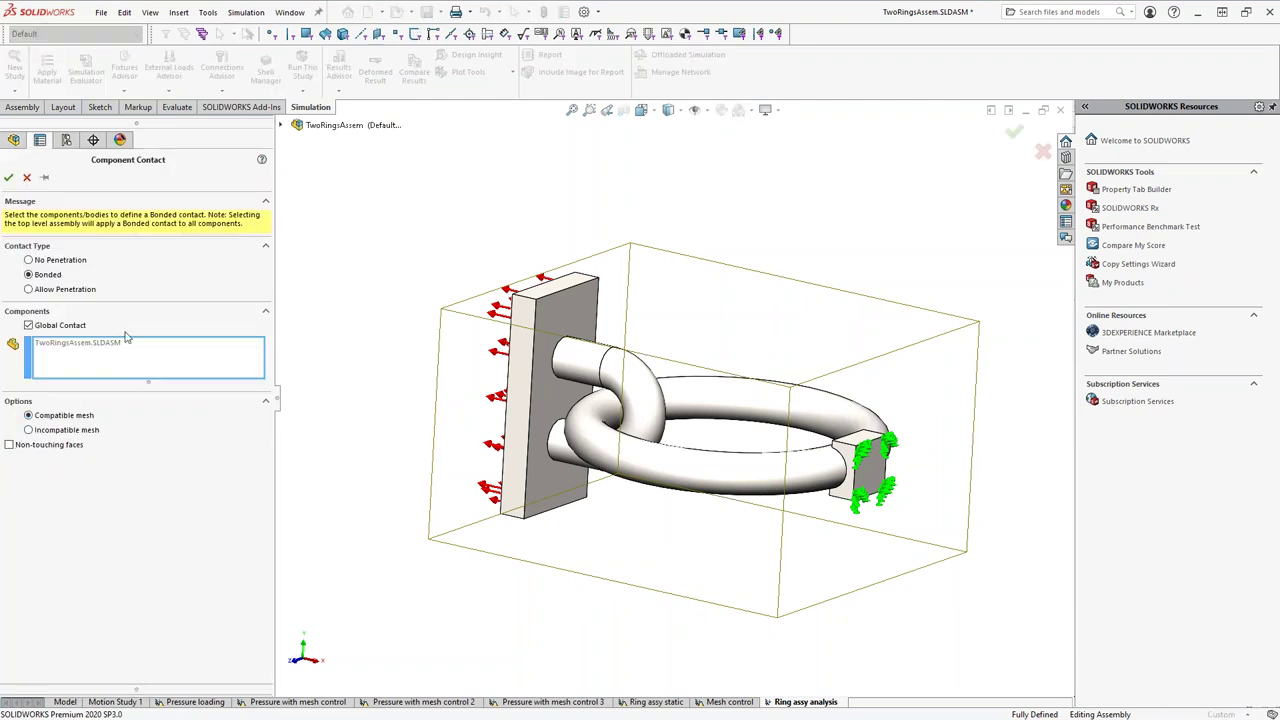
{"action": "left_click", "coordinate": [50, 262]}
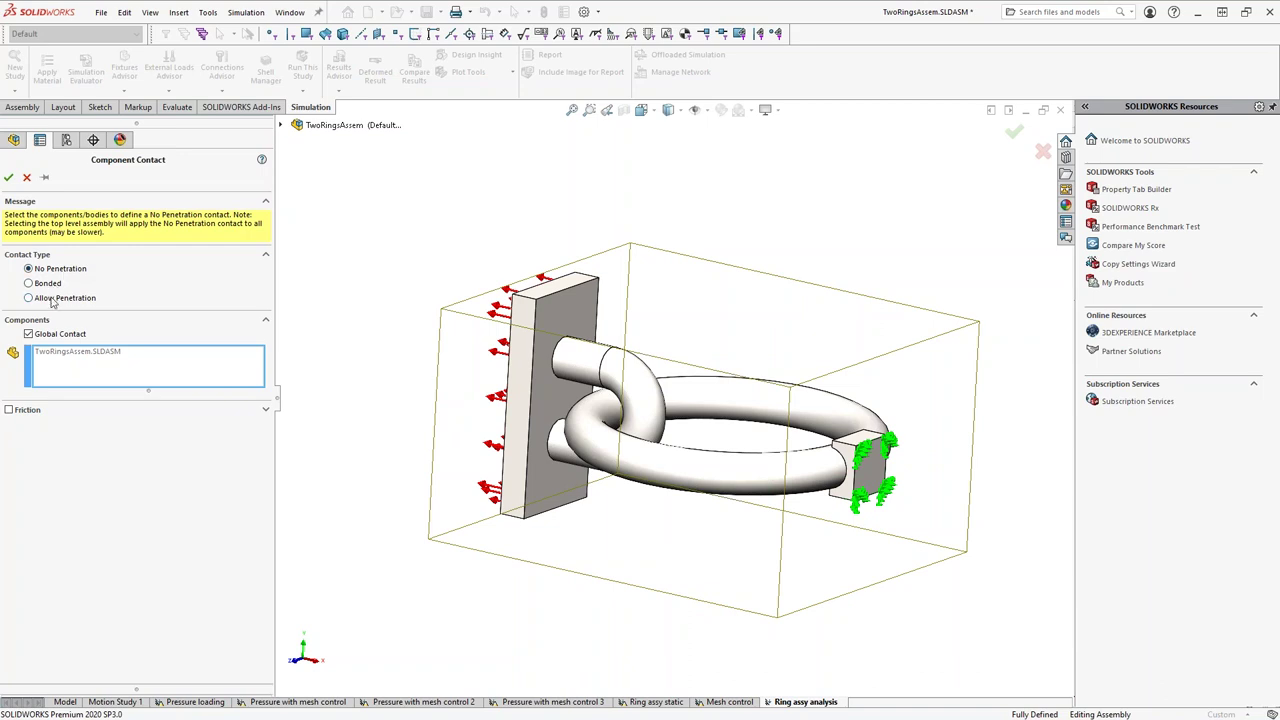
{"action": "left_click", "coordinate": [8, 177]}
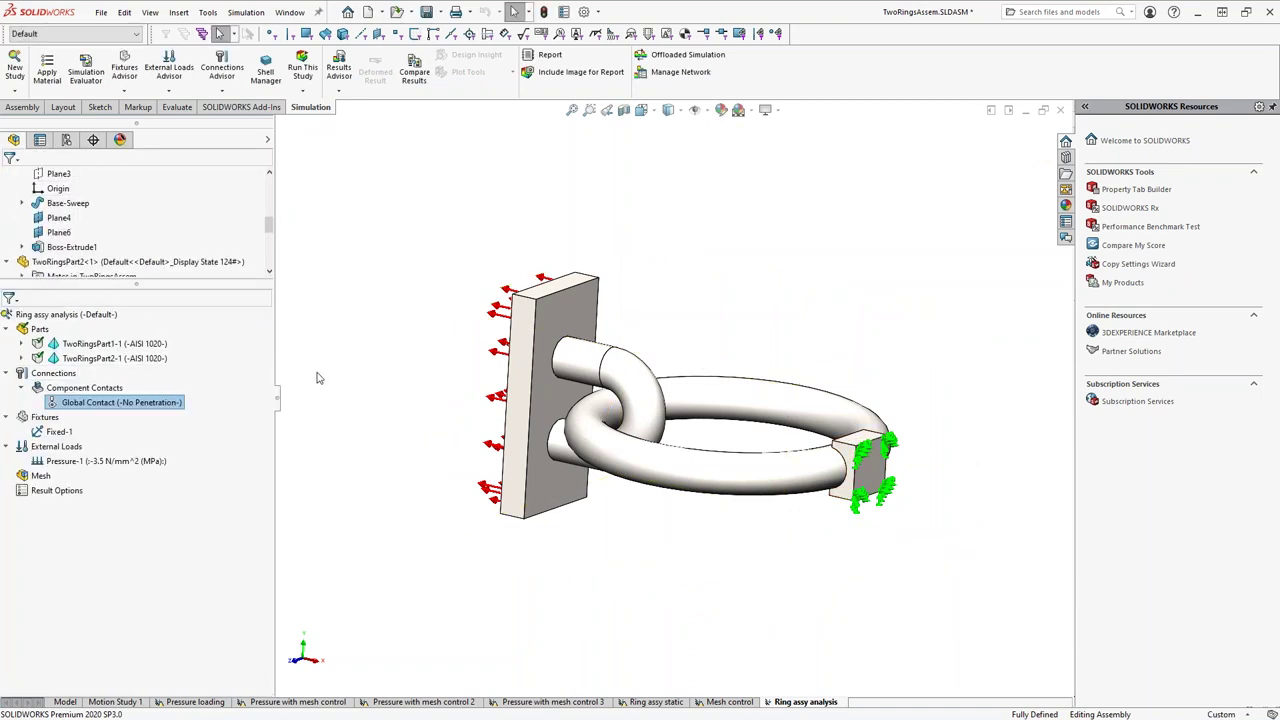
{"action": "right_click", "coordinate": [92, 389]}
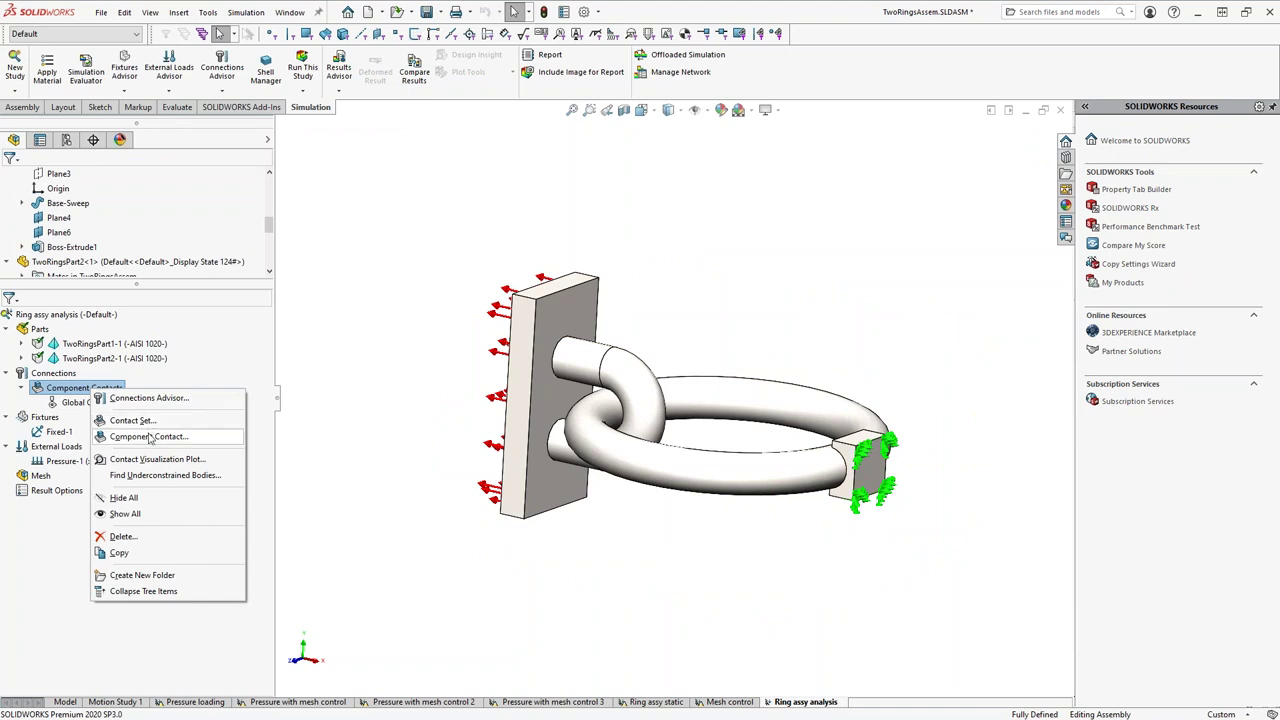
{"action": "key", "text": "Escape"}
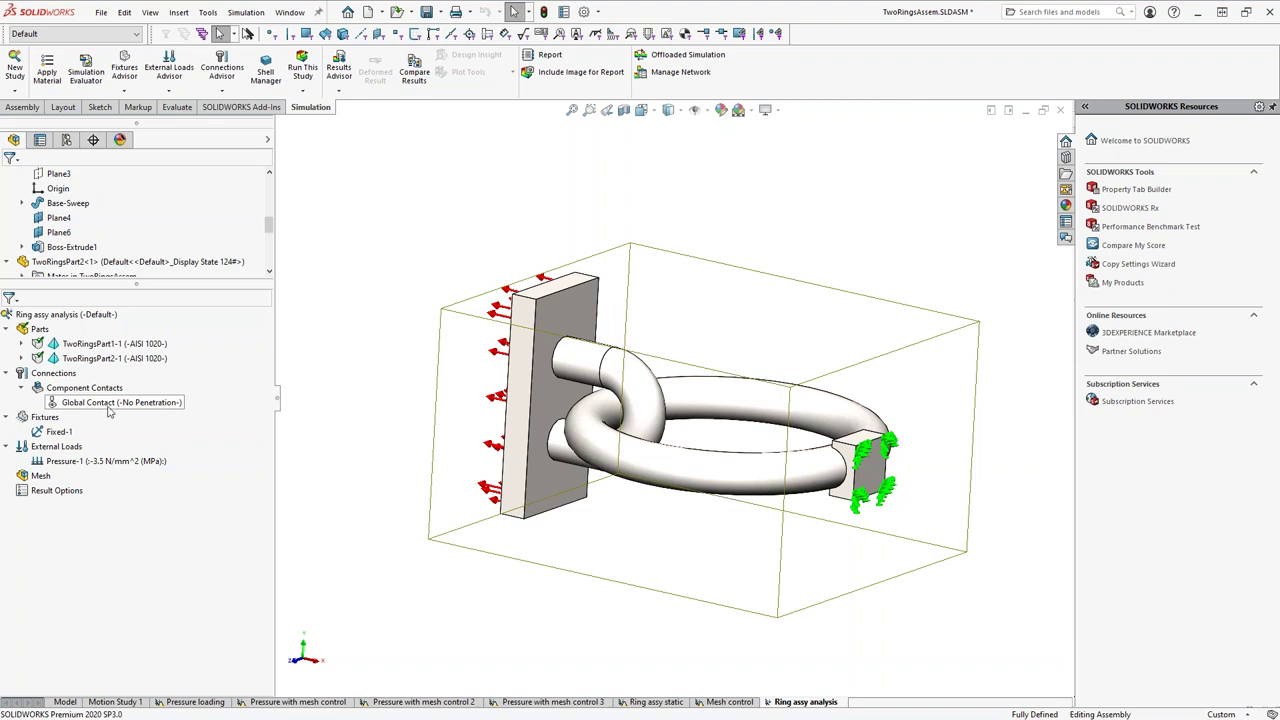
{"action": "middle_click_drag", "start_coordinate": [423, 346], "coordinate": [430, 383]}
{"action": "middle_click_drag", "start_coordinate": [640, 420], "coordinate": [773, 443]}
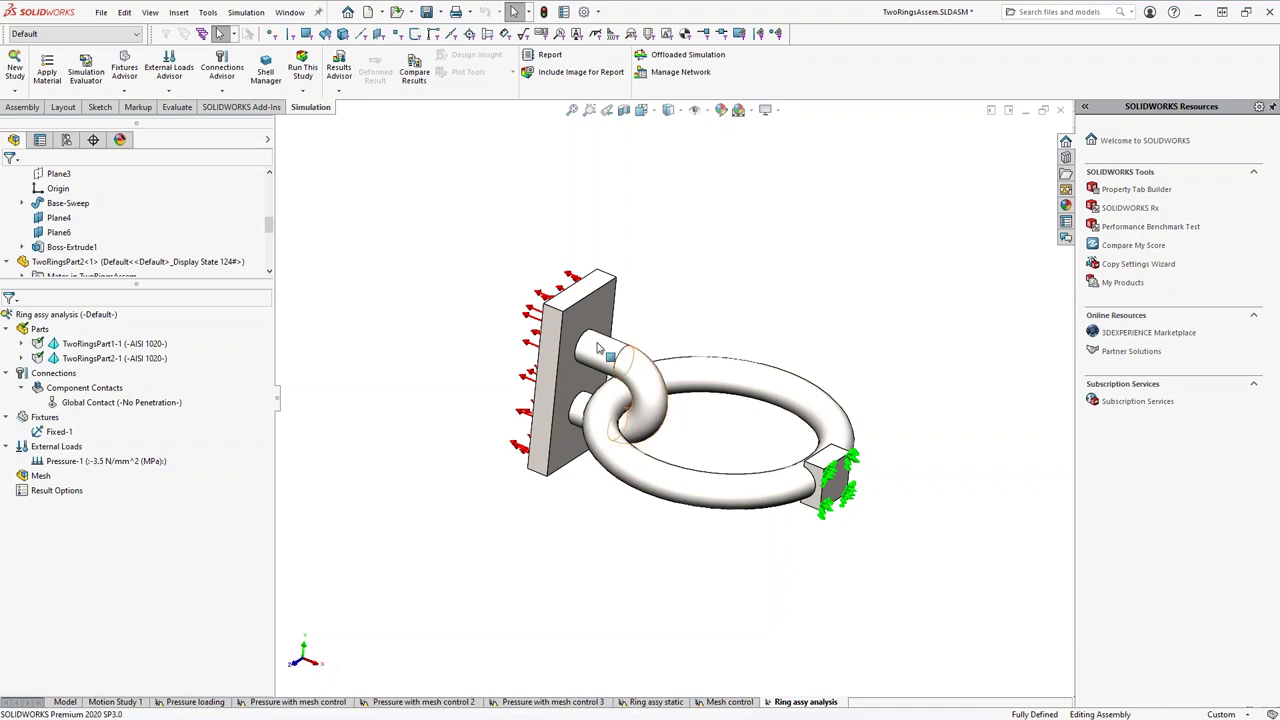
{"action": "left_click", "coordinate": [683, 418]}
{"action": "left_click", "coordinate": [645, 395]}
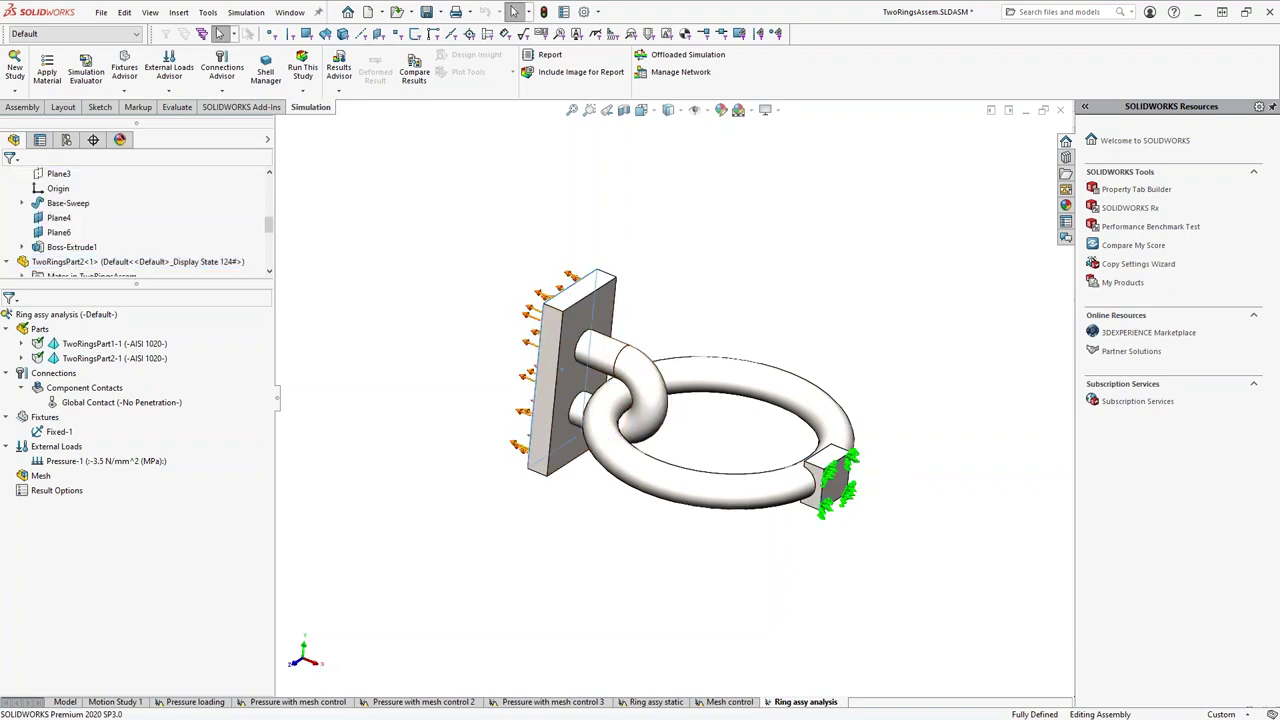
{"action": "mouse_move", "coordinate": [434, 421]}
{"action": "middle_mouse_down"}
{"action": "mouse_move", "coordinate": [440, 391]}
{"action": "mouse_move", "coordinate": [468, 452]}
{"action": "middle_mouse_up"}
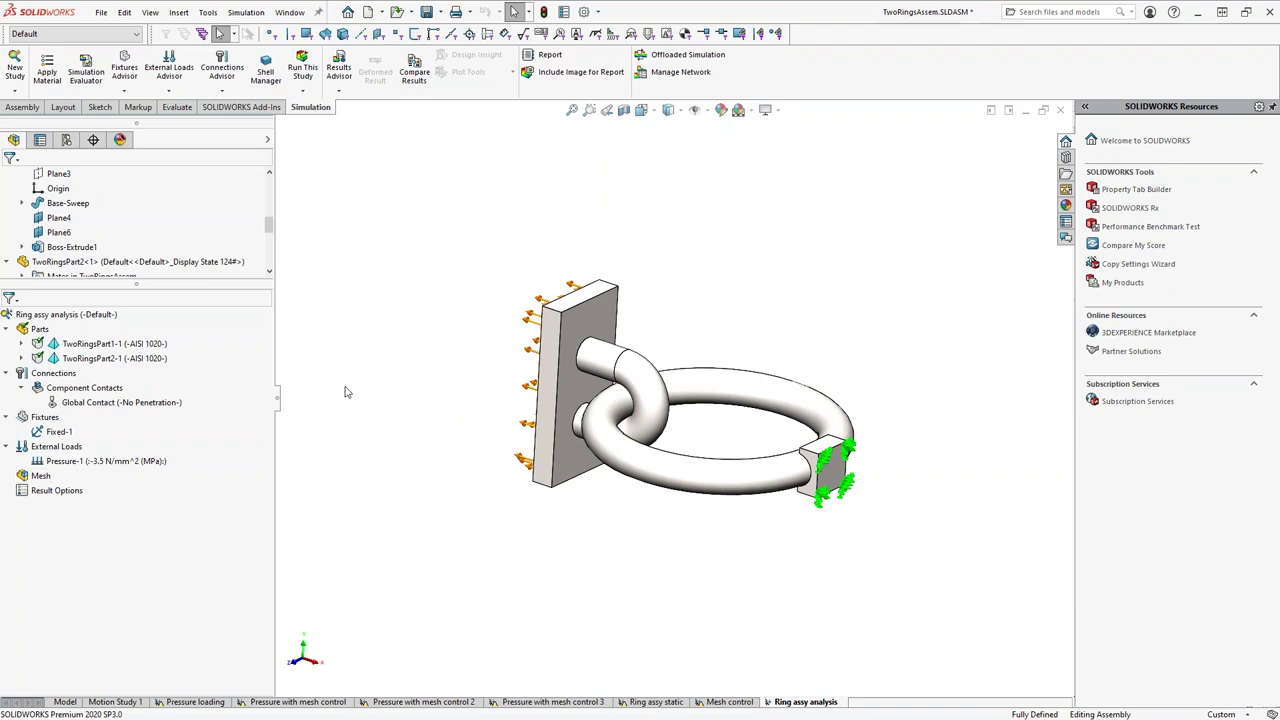
Start an advanced Use Reference Geometry fixture and select only the four narrow side faces of the TwoRingsPart2 plate.
{"action": "right_click", "coordinate": [57, 419]}
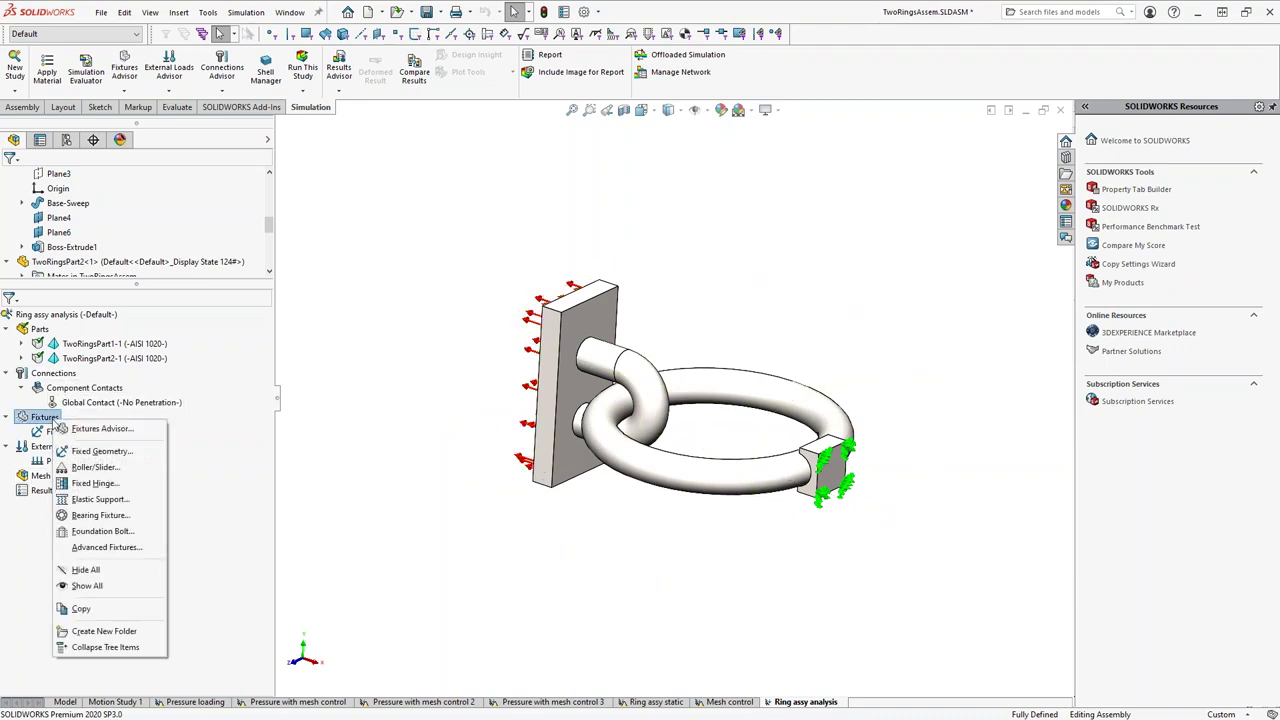
{"action": "left_click", "coordinate": [106, 547]}
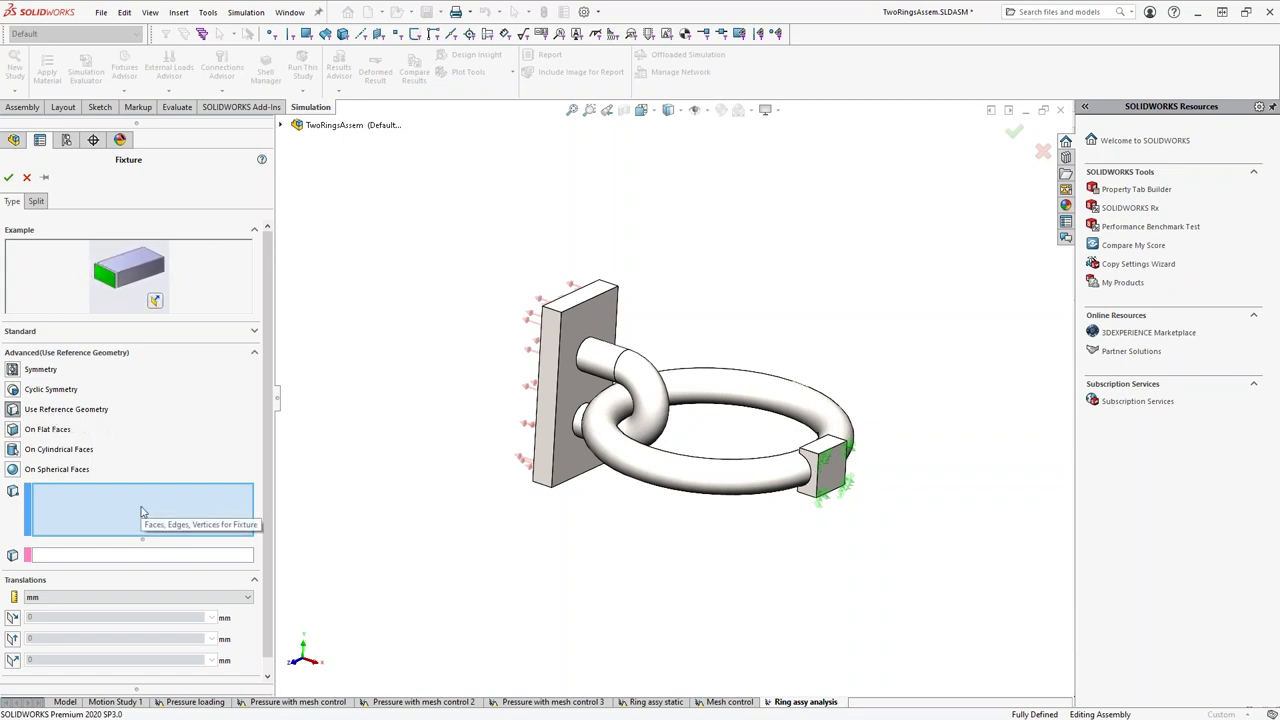
{"action": "scroll", "coordinate": [165, 505], "scroll_direction": "down", "scroll_amount": 1}
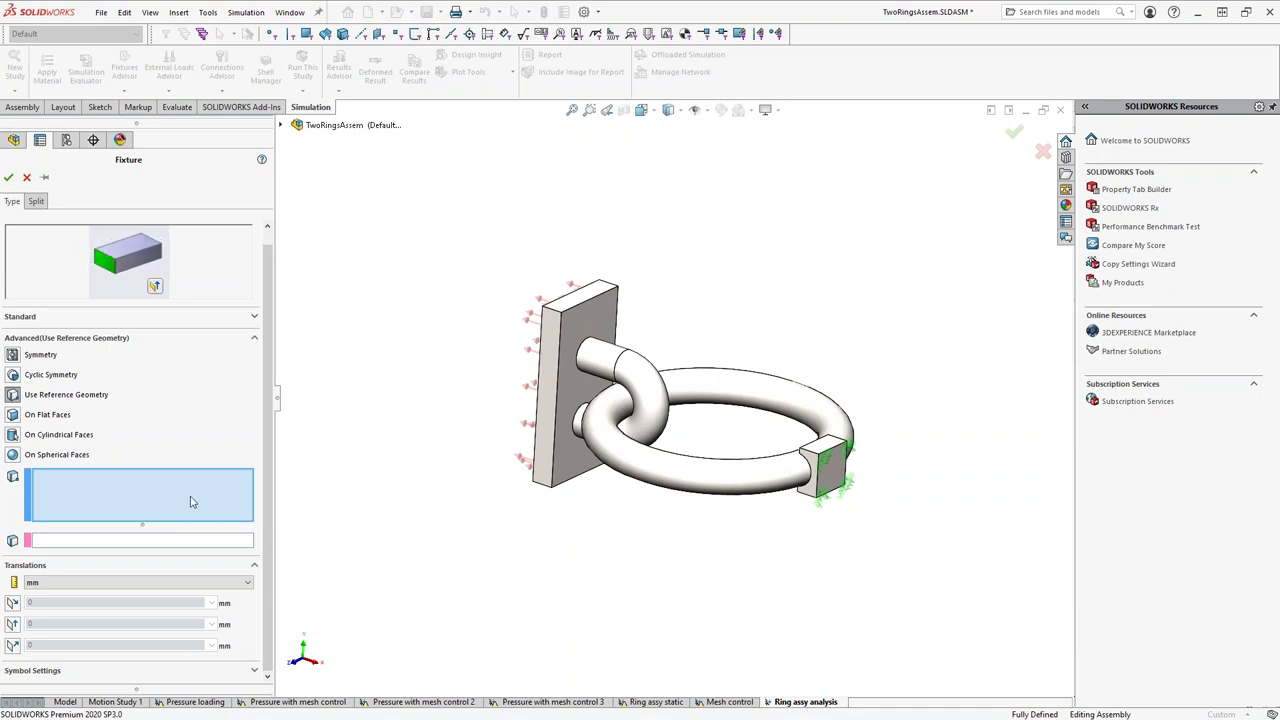
{"action": "left_click", "coordinate": [545, 355]}
{"action": "left_click", "coordinate": [547, 355]}
{"action": "middle_click_drag", "start_coordinate": [547, 355], "coordinate": [787, 355]}
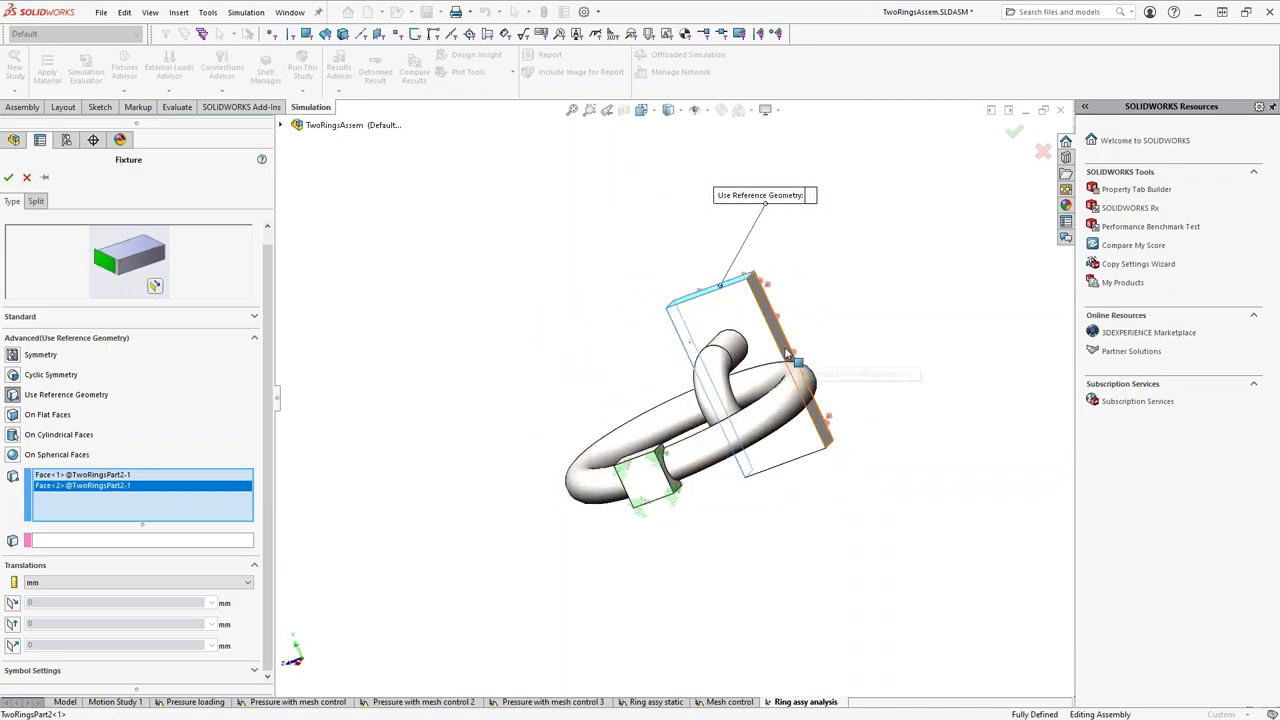
{"action": "left_click", "coordinate": [787, 355]}
{"action": "middle_click_drag", "start_coordinate": [883, 437], "coordinate": [869, 479]}
{"action": "left_click", "coordinate": [858, 505]}
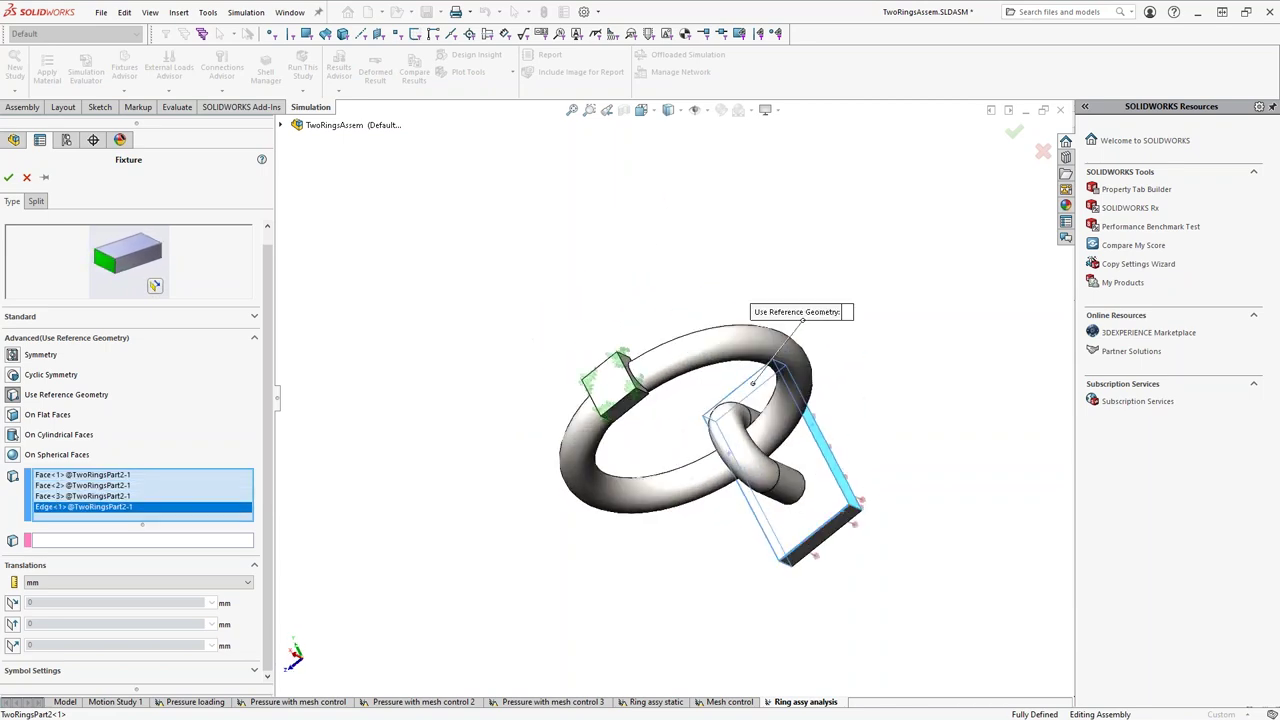
{"action": "right_click", "coordinate": [132, 507]}
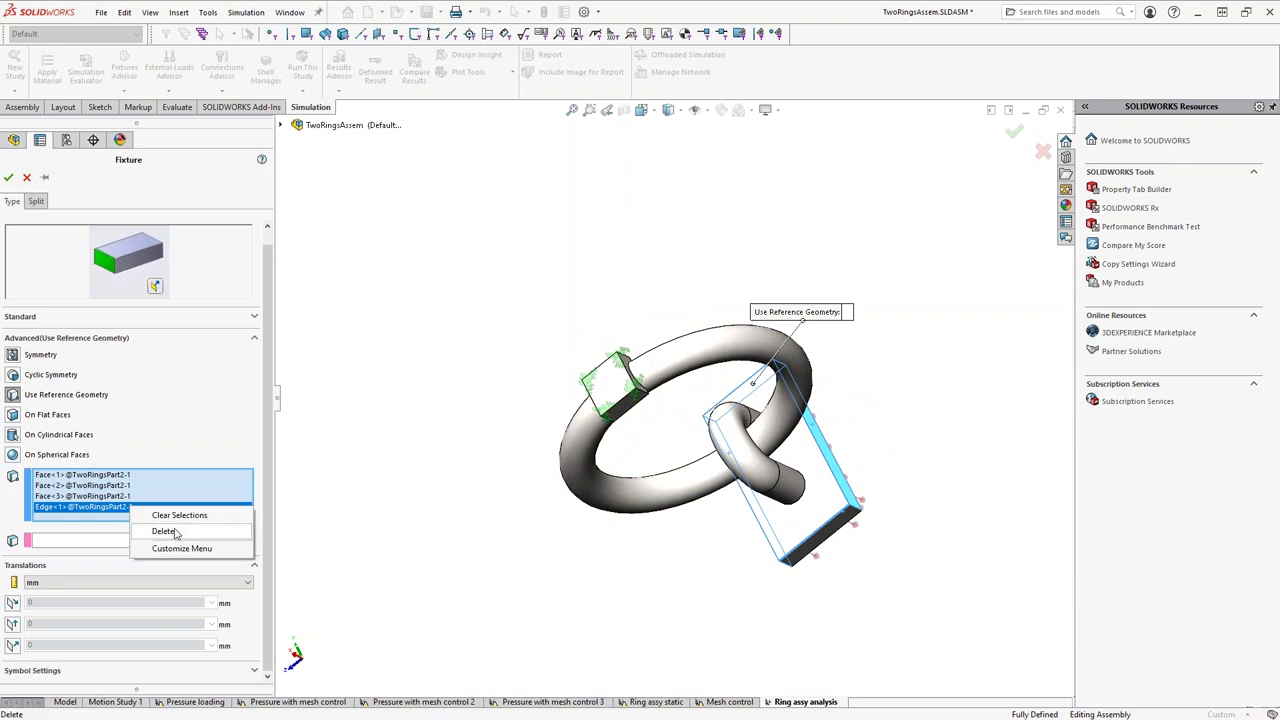
{"action": "left_click", "coordinate": [164, 531]}
{"action": "left_click", "coordinate": [815, 556]}
{"action": "middle_click_drag", "start_coordinate": [815, 556], "coordinate": [640, 378]}
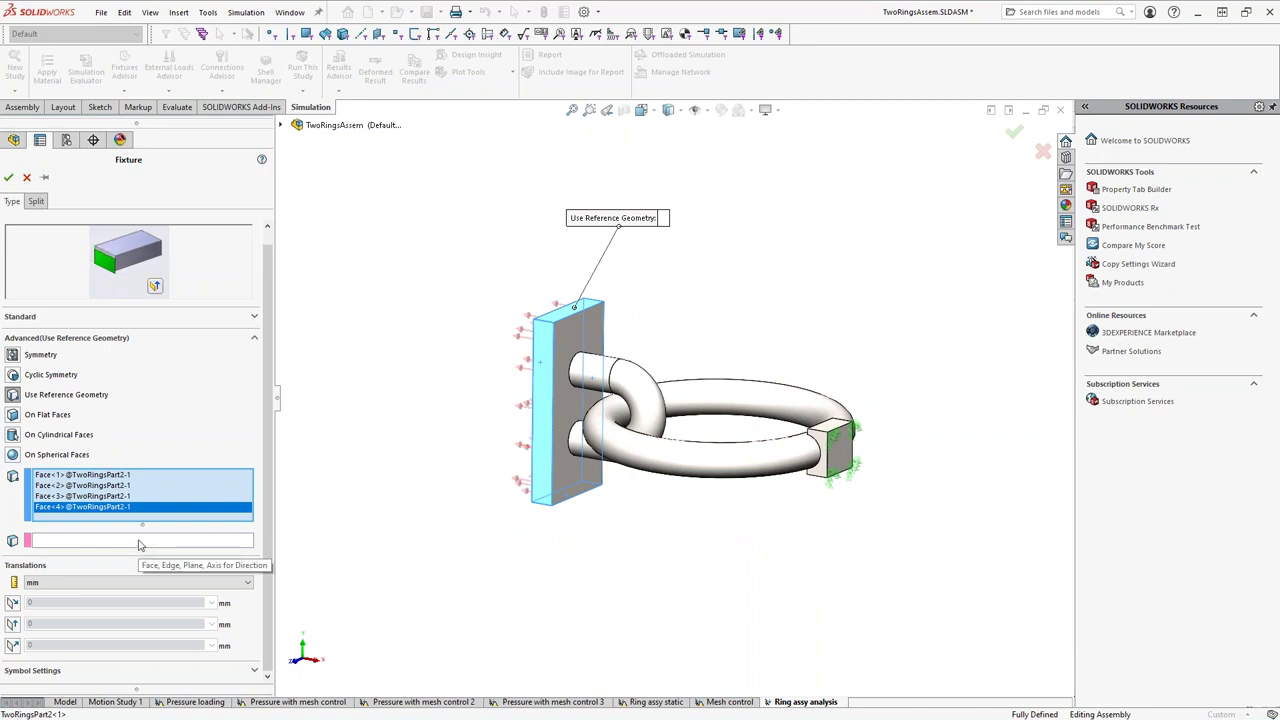
Use the assembly's Plane2 as the direction reference for the fixture on the four plate side faces.
{"action": "left_click", "coordinate": [140, 541]}
{"action": "left_click", "coordinate": [281, 125]}
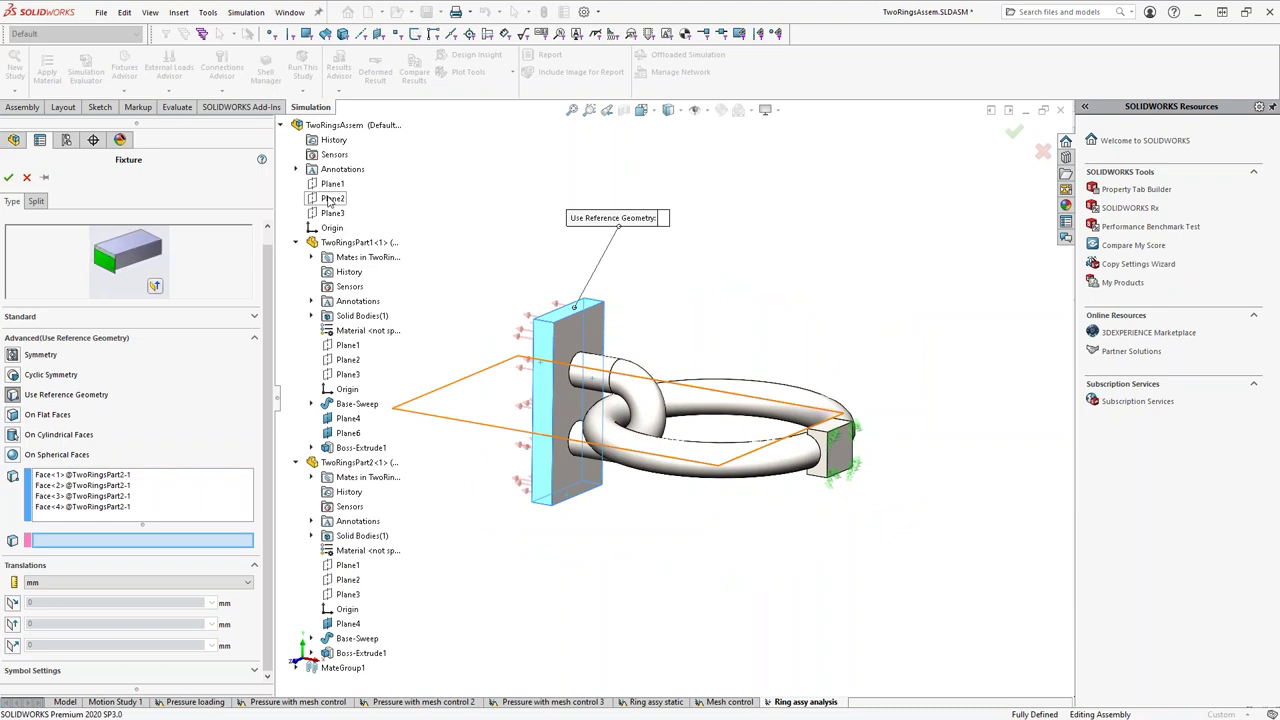
{"action": "left_click", "coordinate": [330, 199]}
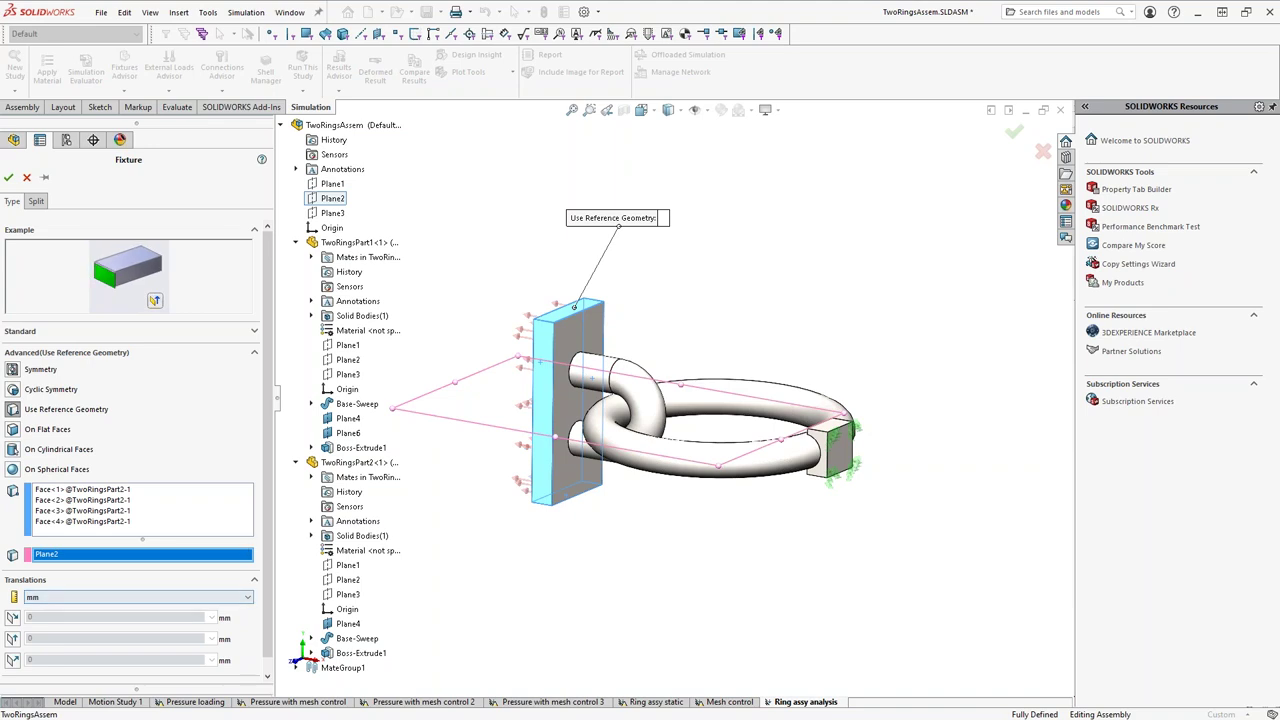
Restrain translation Along Plane Dir 2 and Normal to Plane at 0 mm and finish the reference geometry fixture.
{"action": "scroll", "coordinate": [62, 645], "scroll_direction": "down", "scroll_amount": 1}
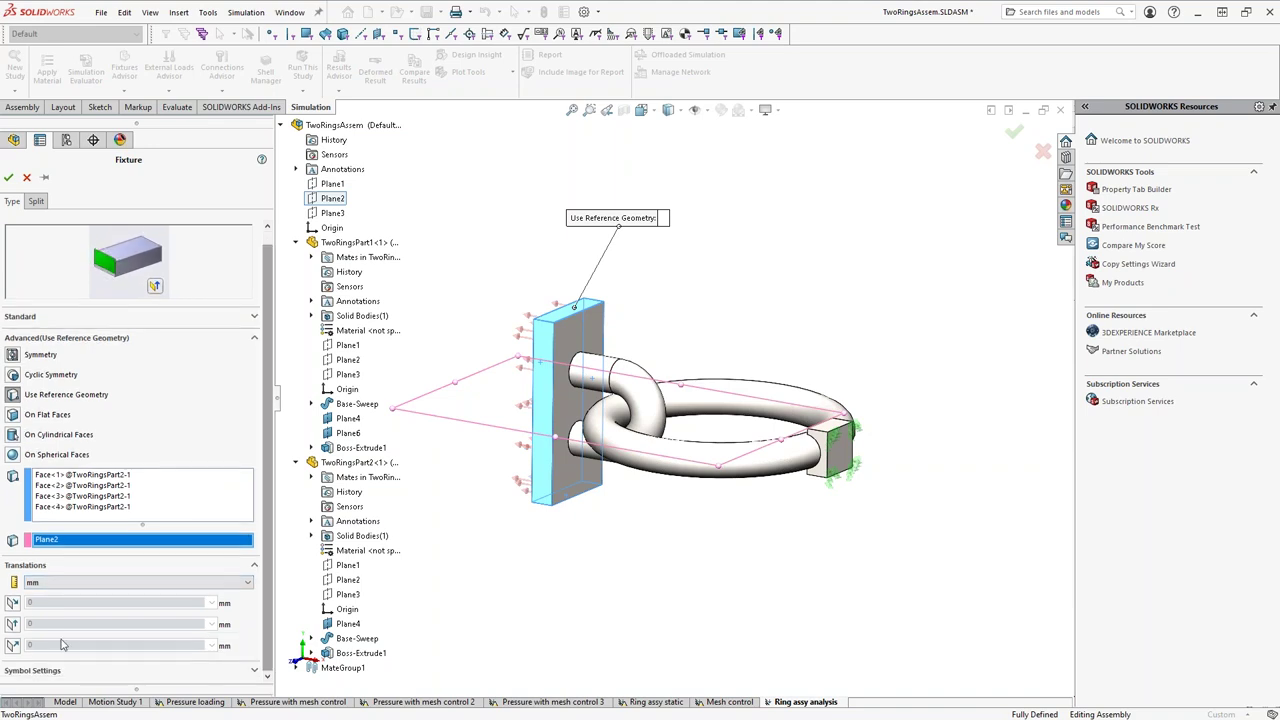
{"action": "left_click", "coordinate": [12, 624]}
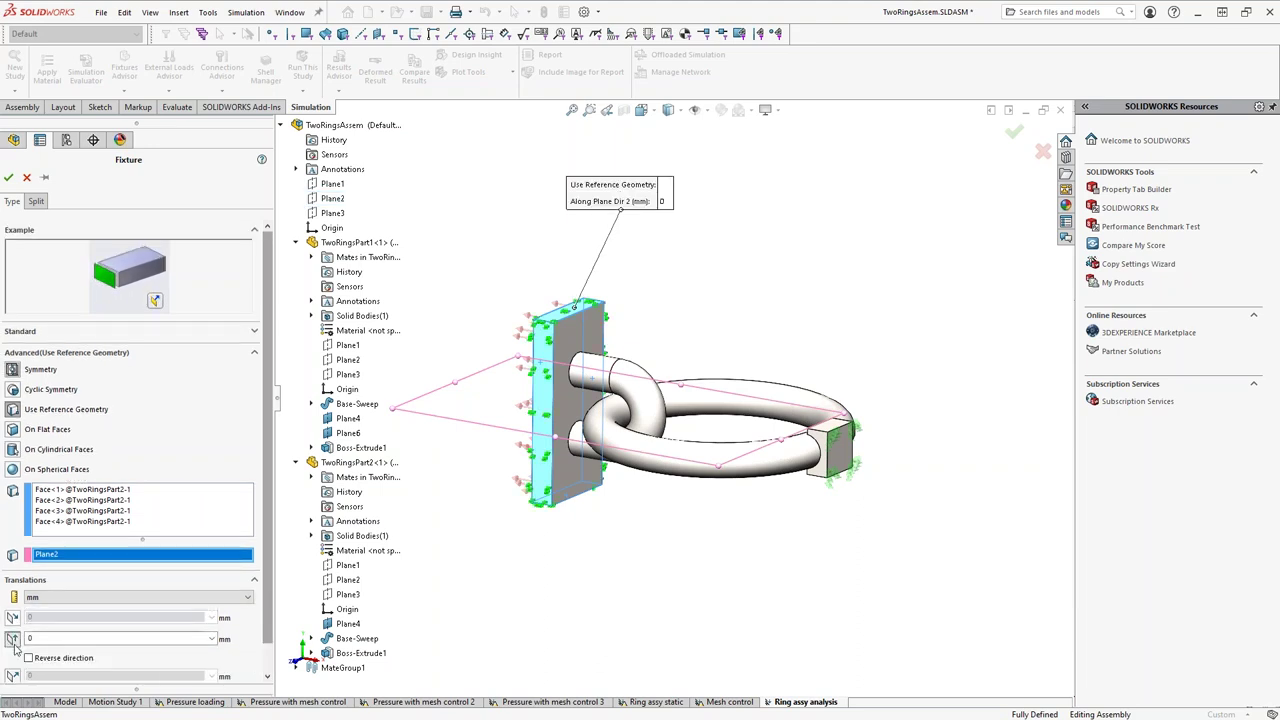
{"action": "scroll", "coordinate": [270, 620], "scroll_direction": "down", "scroll_amount": 1}
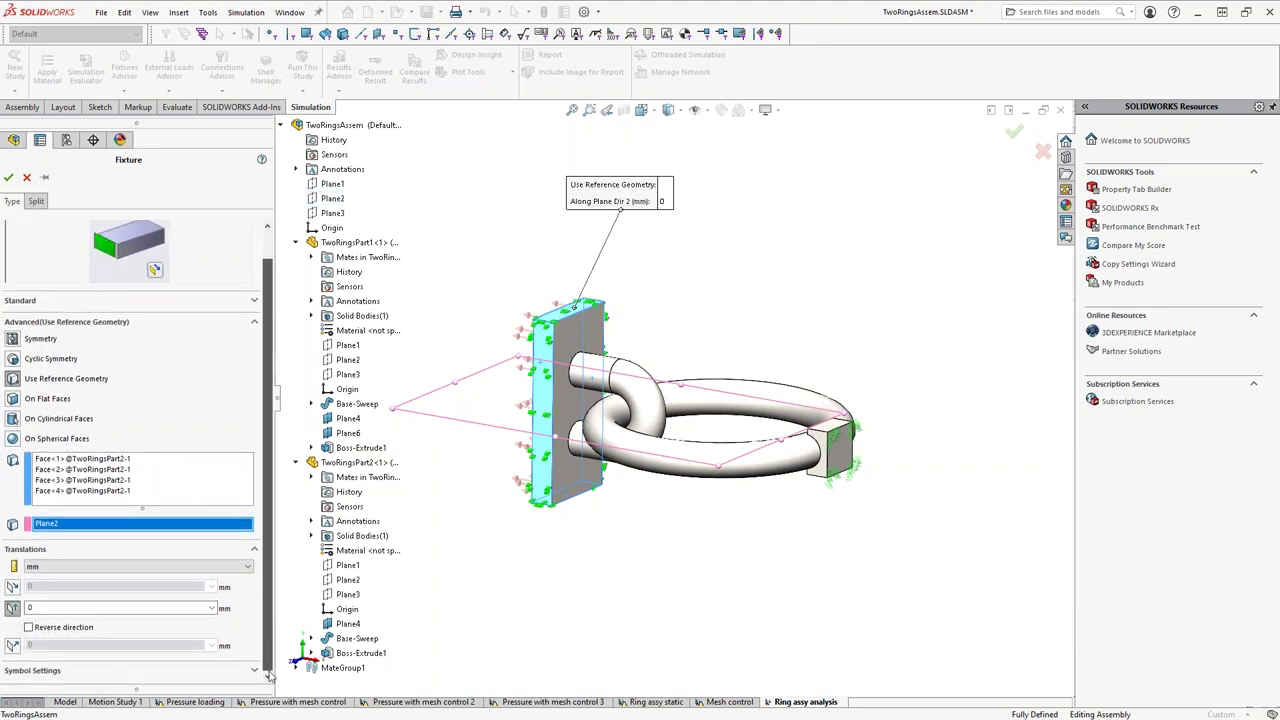
{"action": "left_click", "coordinate": [12, 646]}
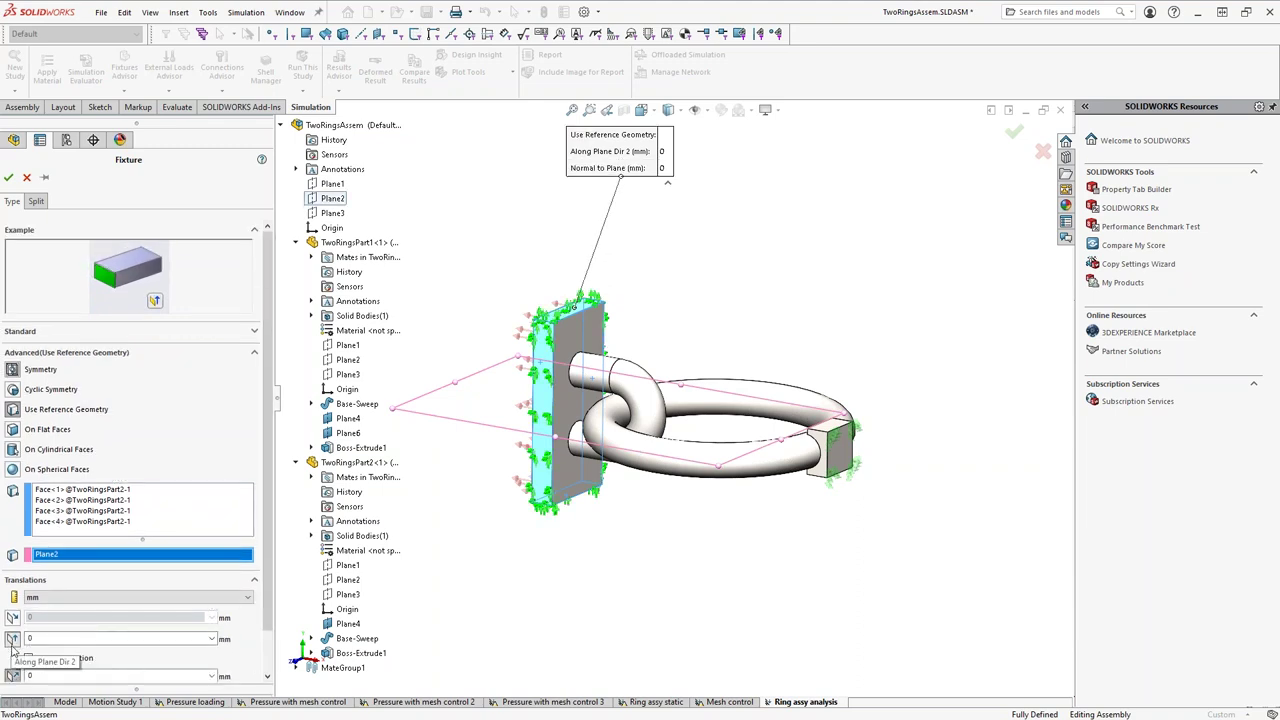
{"action": "left_click", "coordinate": [8, 177]}
{"action": "middle_click_drag", "start_coordinate": [752, 298], "coordinate": [709, 271]}
{"action": "left_click", "coordinate": [240, 364]}
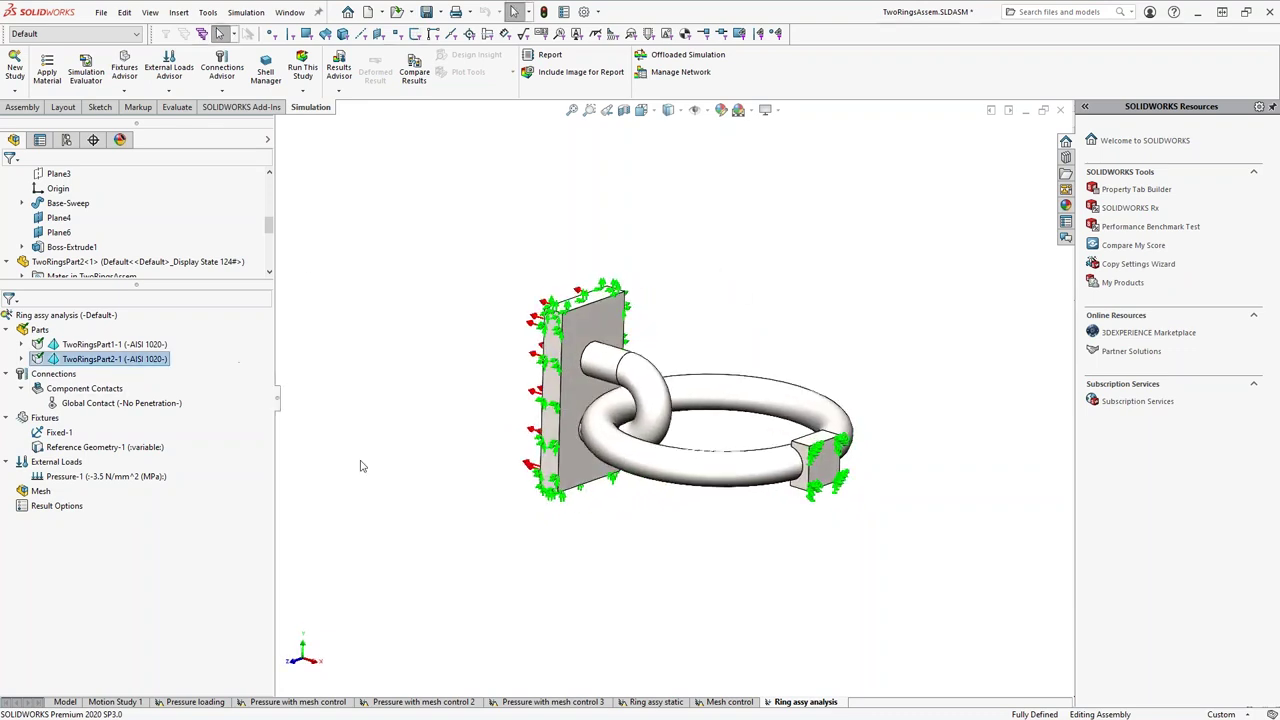
Start creating the mesh and assign High mesh quality to both TwoRingsPart1-1 and TwoRingsPart2-1.
{"action": "right_click", "coordinate": [40, 490]}
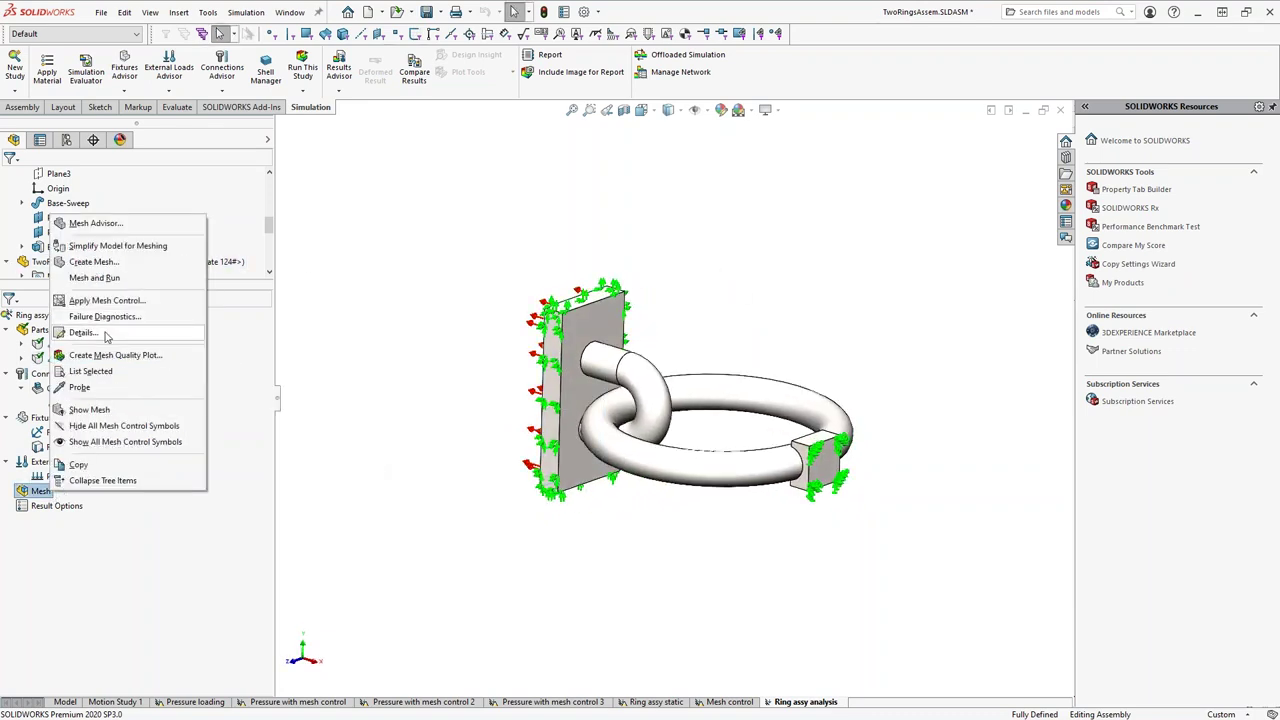
{"action": "left_click", "coordinate": [93, 262]}
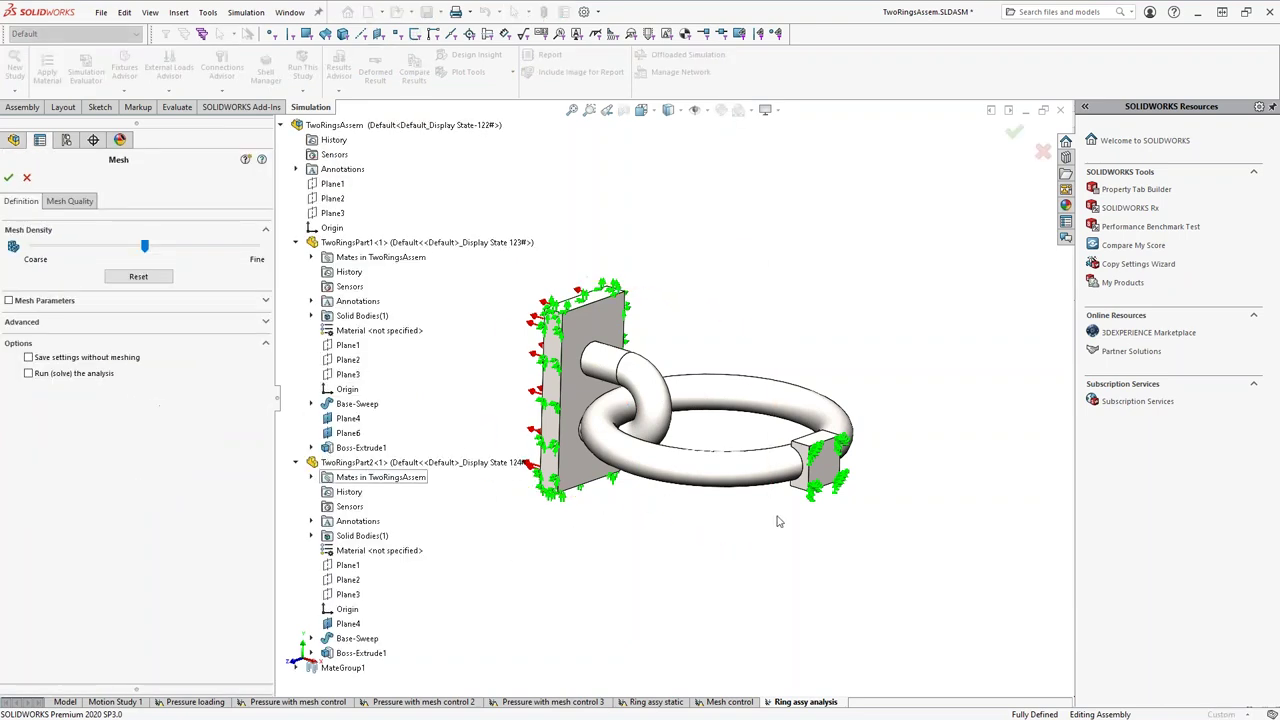
{"action": "left_click", "coordinate": [83, 203]}
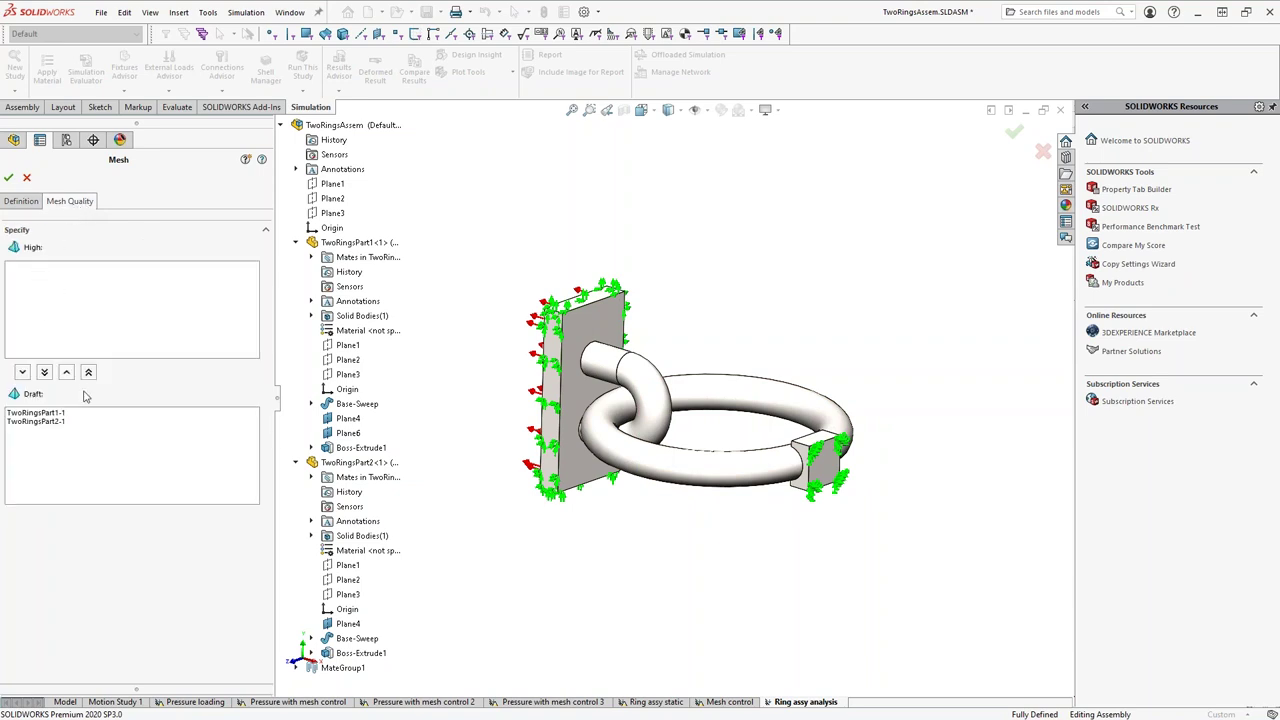
{"action": "left_click", "coordinate": [87, 373]}
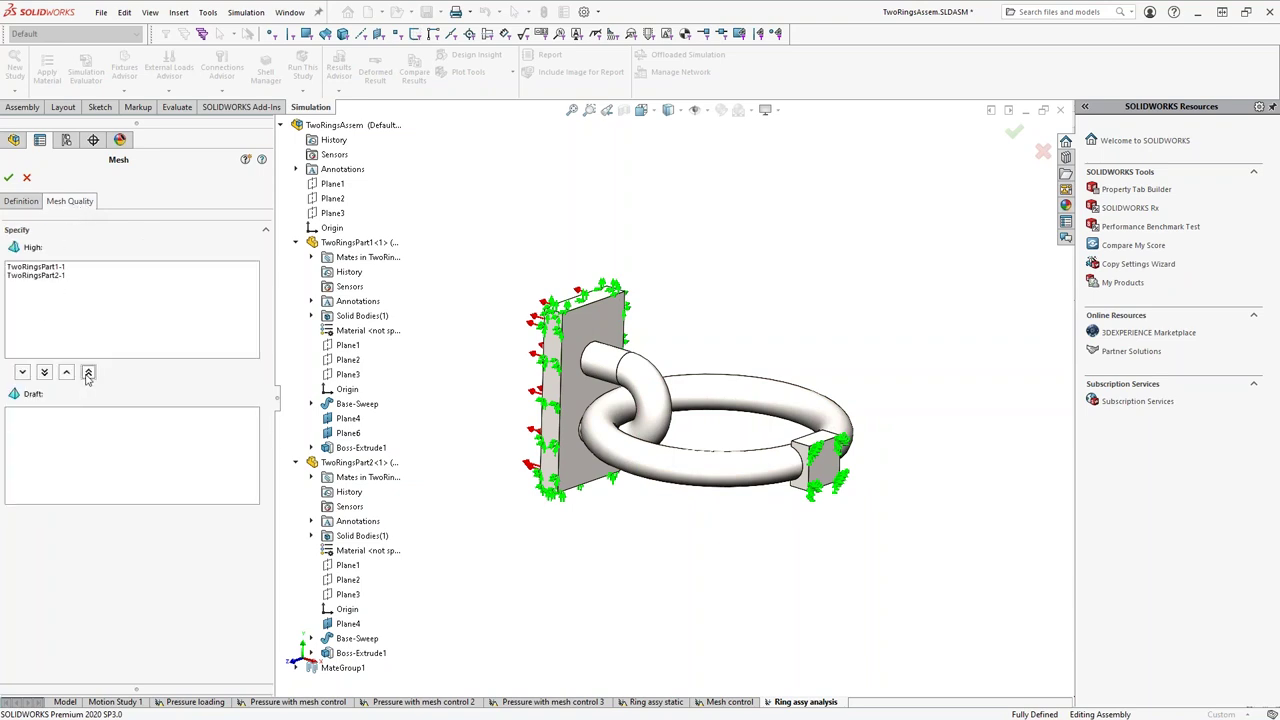
Enable mesh parameters with the Curvature-based mesh option and generate the mesh at the default sizes.
{"action": "left_click", "coordinate": [22, 202]}
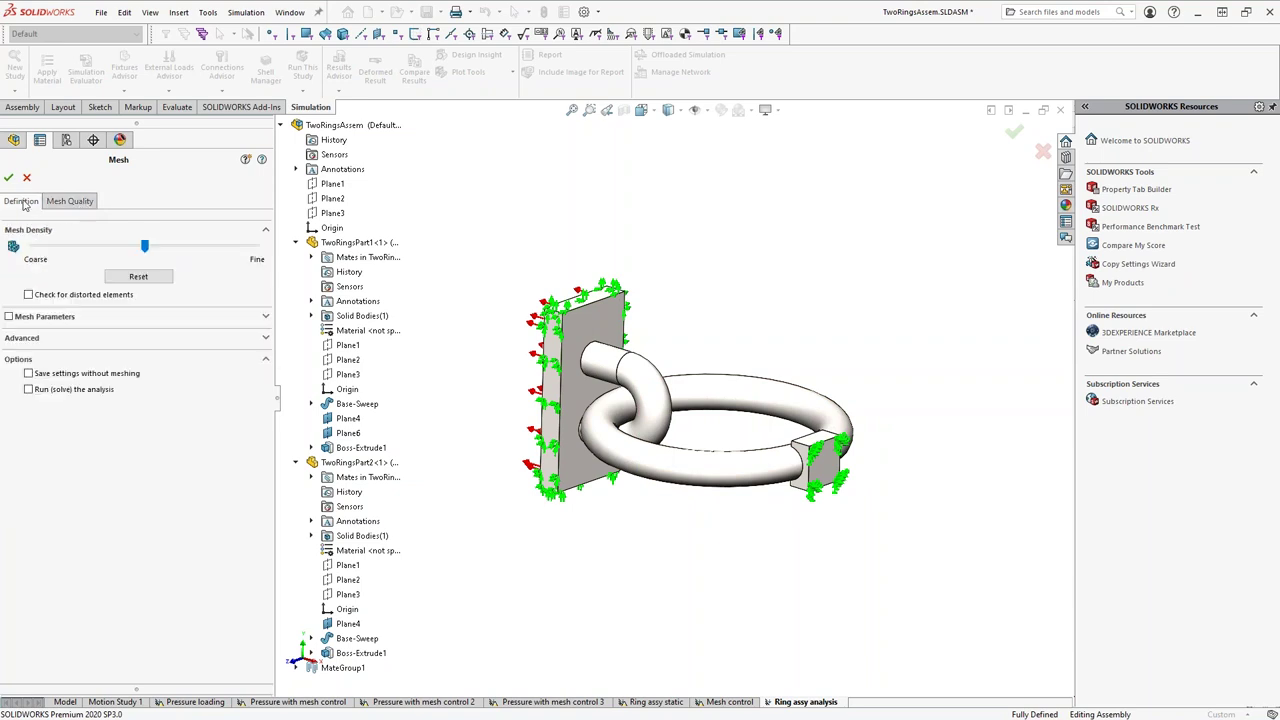
{"action": "left_click", "coordinate": [9, 317]}
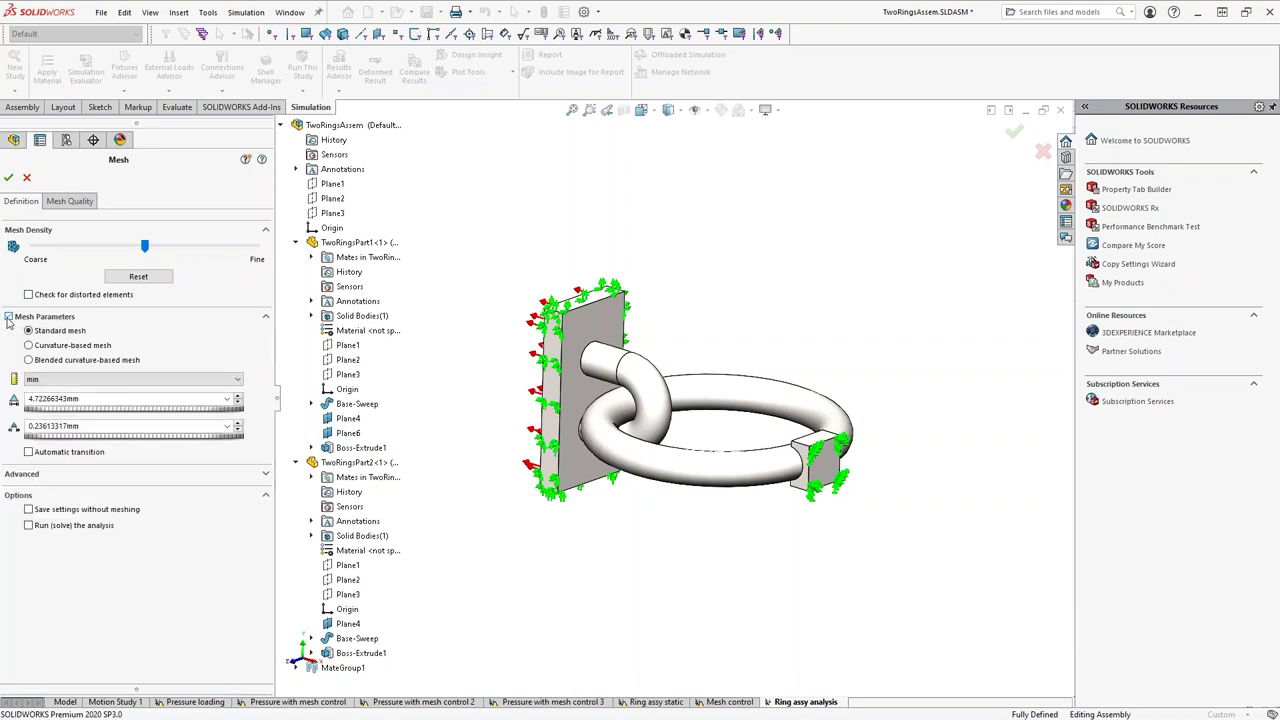
{"action": "left_click", "coordinate": [29, 347]}
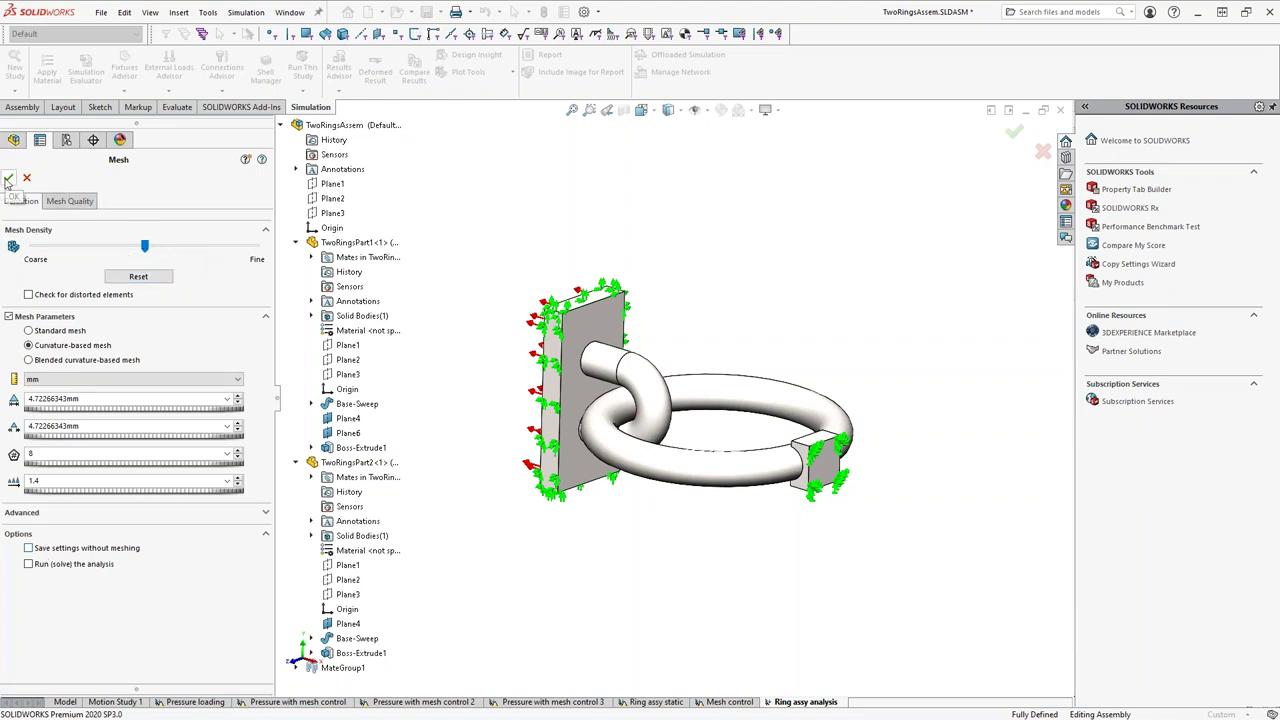
{"action": "left_click", "coordinate": [8, 179]}
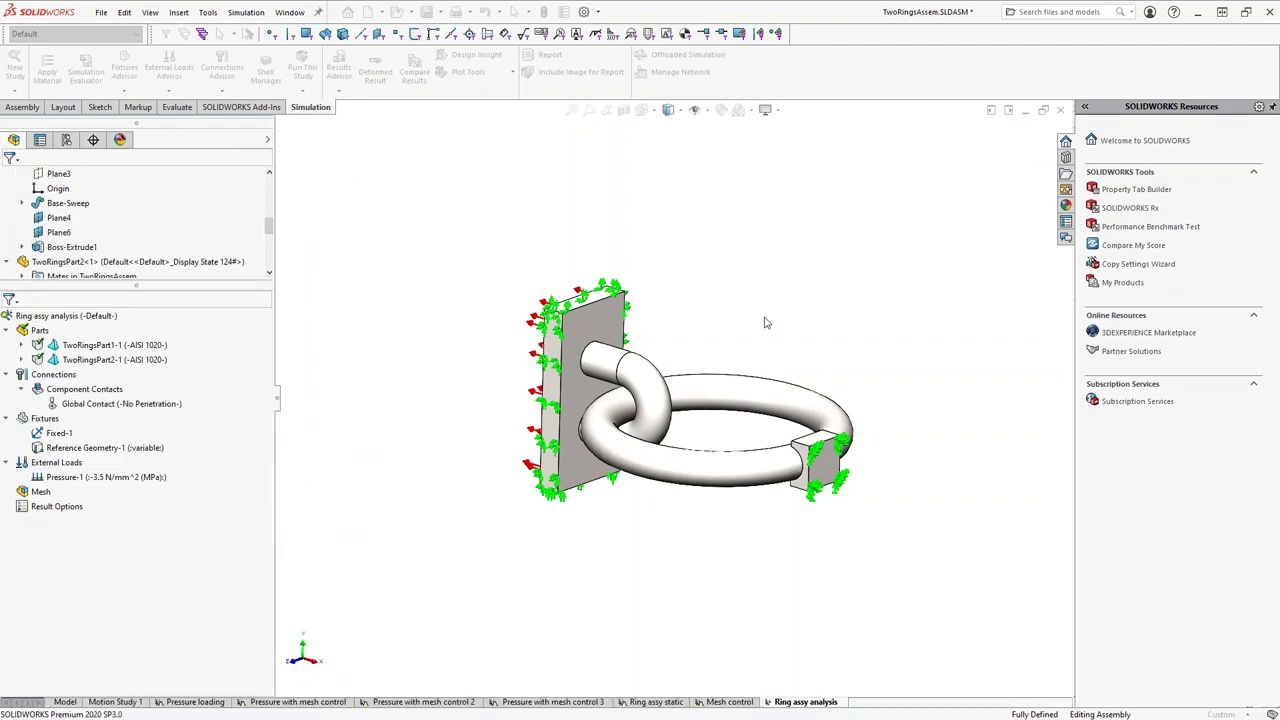
Examine the generated mesh on the plate and where the two rings meet.
{"action": "middle_click_drag", "start_coordinate": [640, 500], "coordinate": [655, 528]}
{"action": "scroll", "coordinate": [660, 428], "scroll_direction": "down", "scroll_amount": 3}
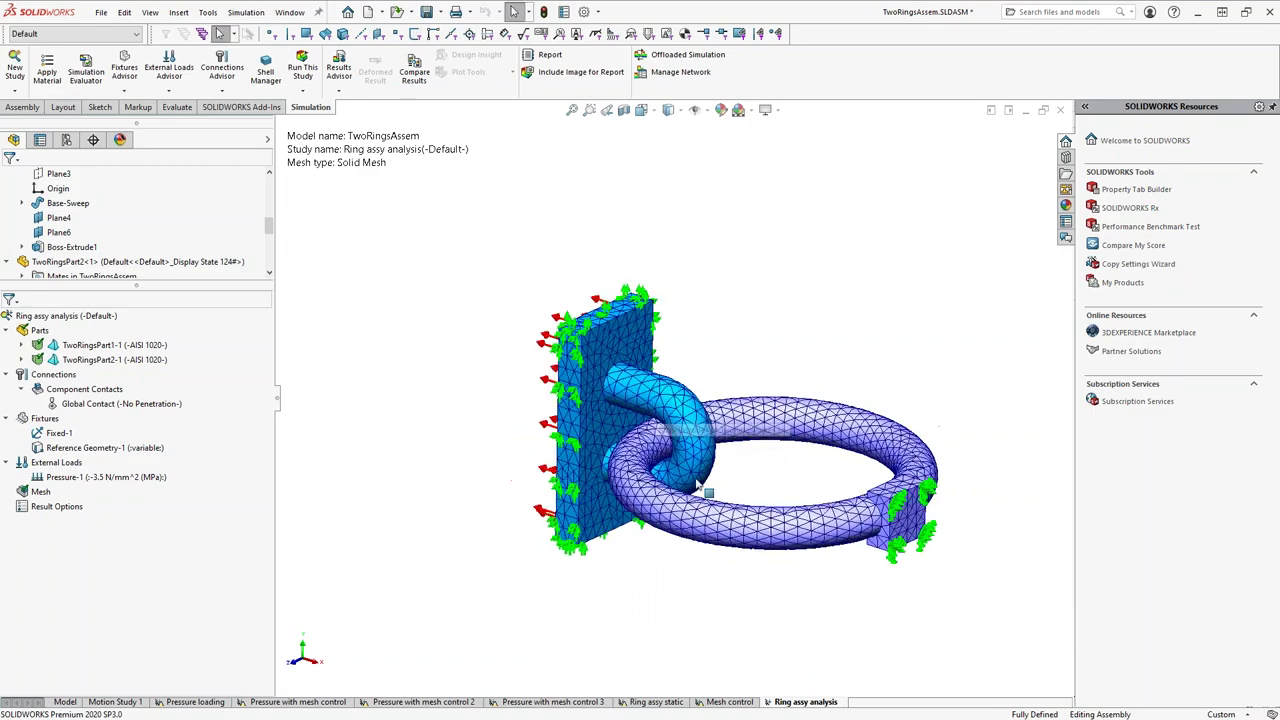
{"action": "scroll", "coordinate": [660, 428], "scroll_direction": "down", "scroll_amount": 3}
{"action": "middle_click_drag", "start_coordinate": [660, 428], "coordinate": [757, 466]}
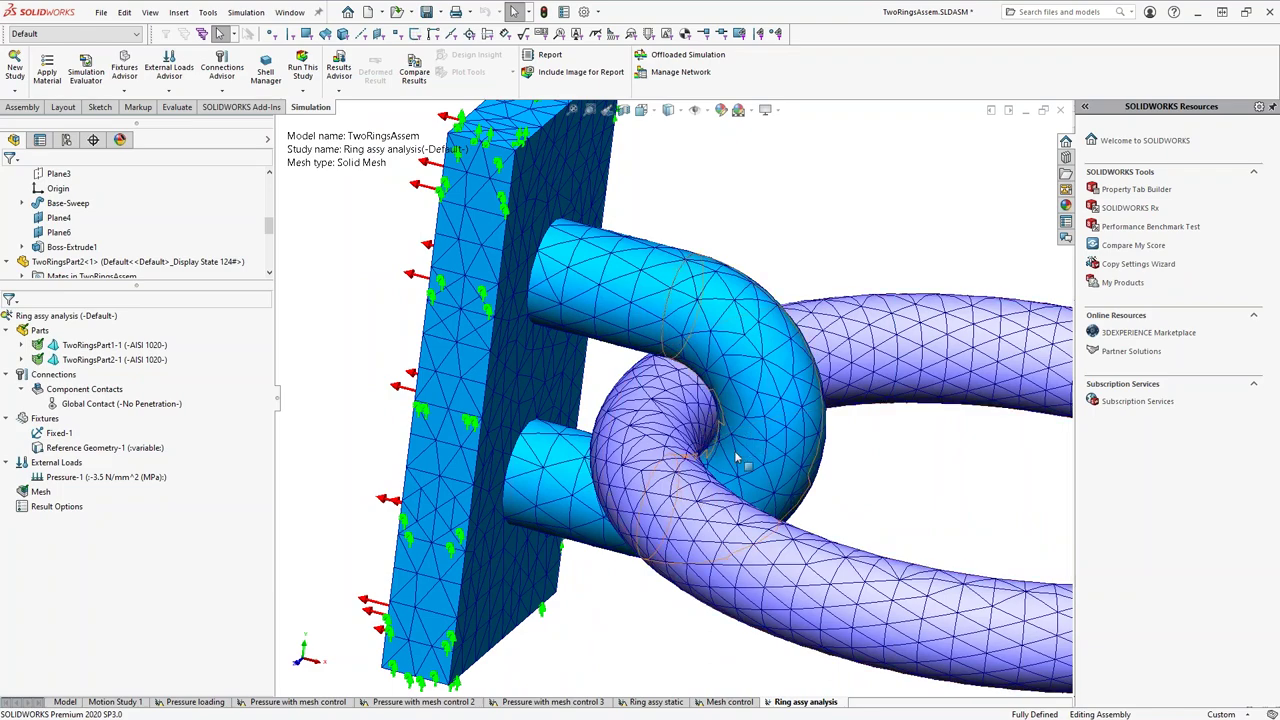
{"action": "scroll", "coordinate": [718, 437], "scroll_direction": "up", "scroll_amount": 5}
{"action": "middle_click_drag", "start_coordinate": [630, 395], "coordinate": [627, 291]}
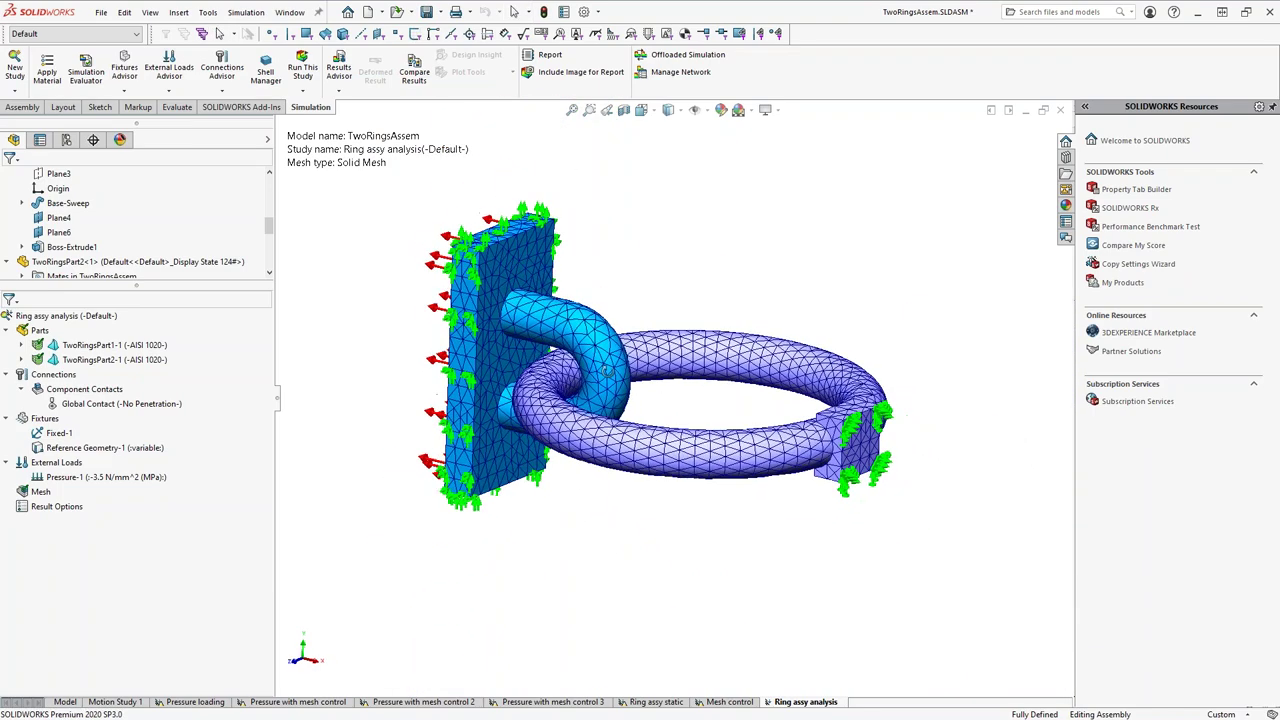
{"action": "middle_click_drag", "start_coordinate": [368, 470], "coordinate": [356, 457]}
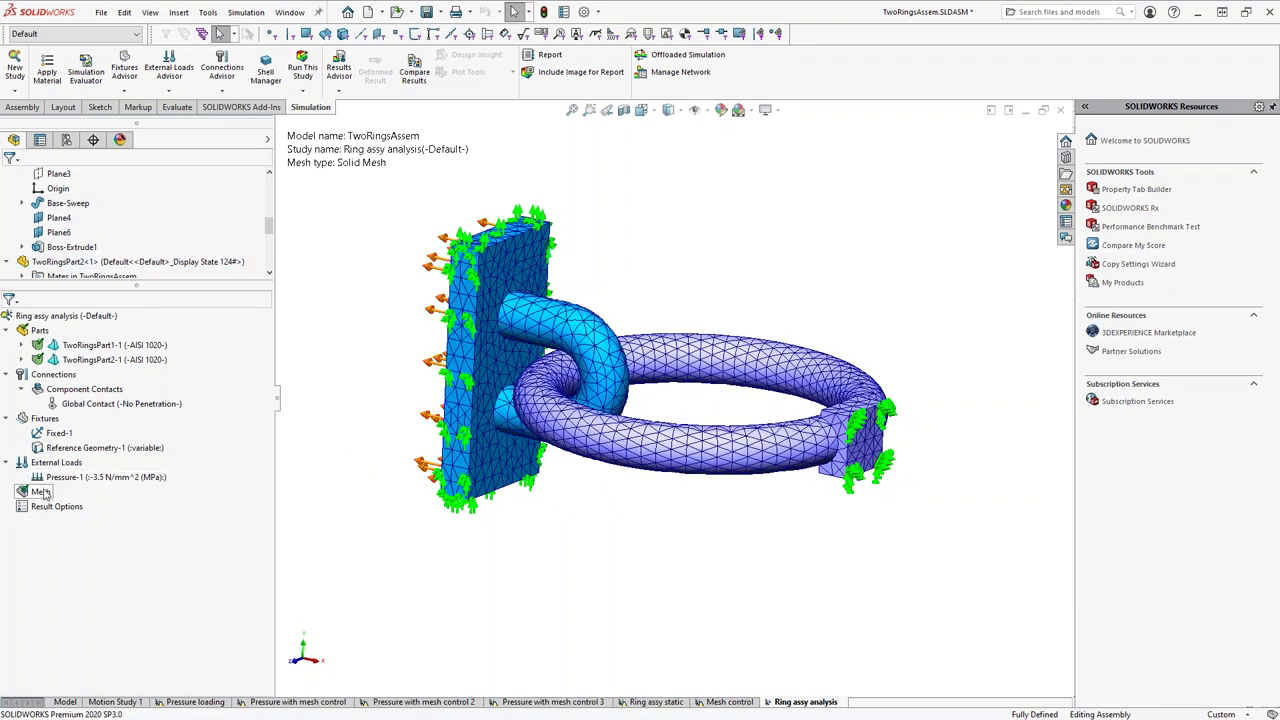
Run the Ring assy analysis study and examine the von Mises stress plot of the assembly.
{"action": "left_click", "coordinate": [302, 68]}
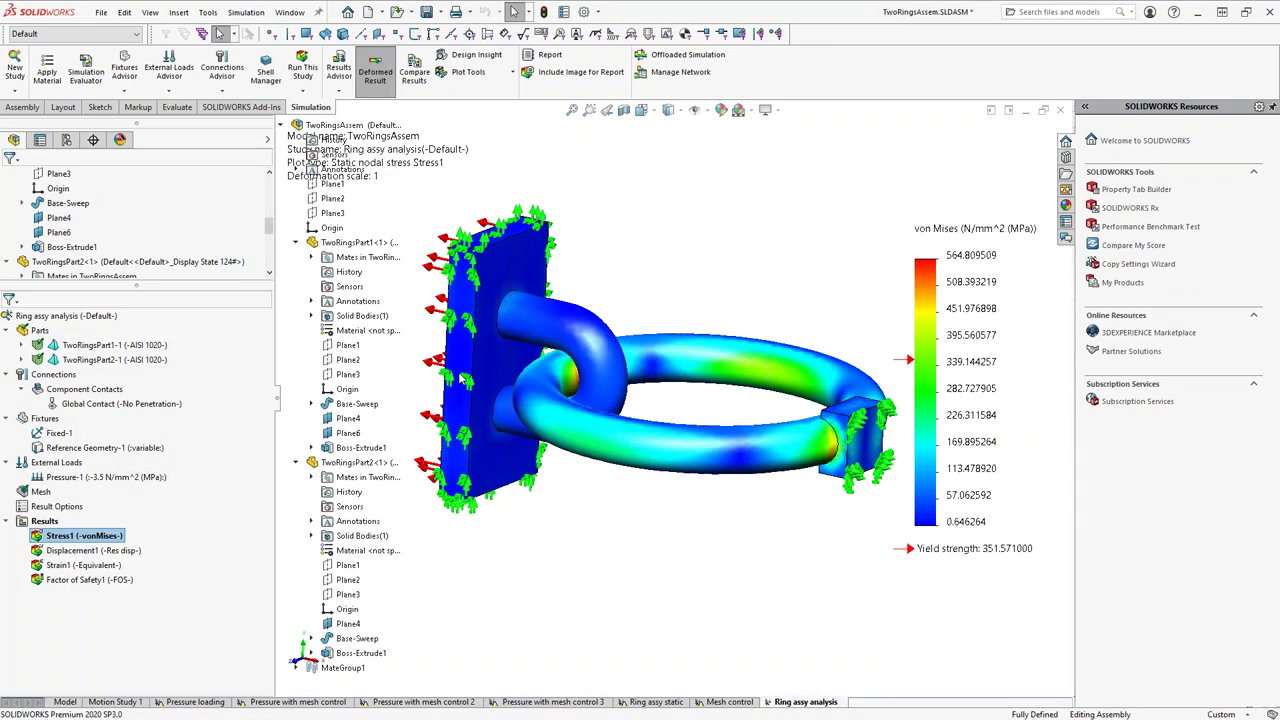
{"action": "middle_click_drag", "start_coordinate": [651, 277], "coordinate": [712, 338]}
{"action": "scroll", "coordinate": [605, 393], "scroll_direction": "down", "scroll_amount": 5}
{"action": "scroll", "coordinate": [672, 380], "scroll_direction": "up", "scroll_amount": 8}
{"action": "key", "text": "f"}
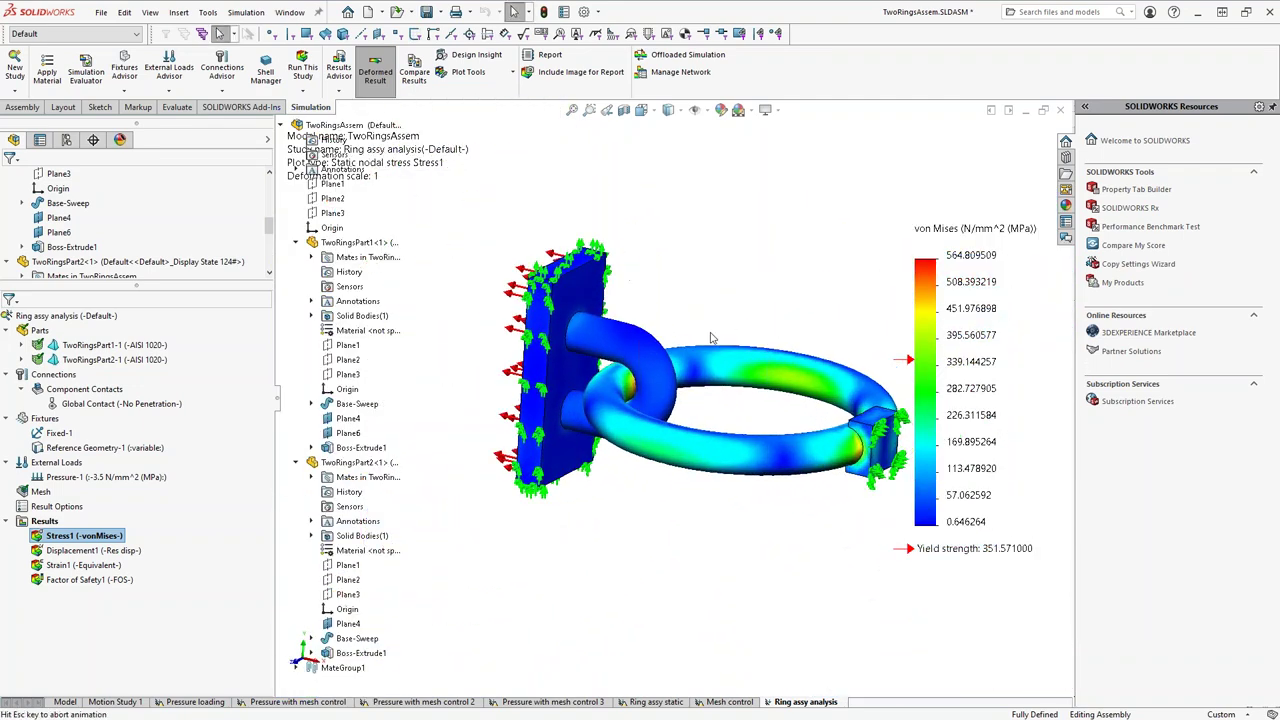
{"action": "scroll", "coordinate": [680, 330], "scroll_direction": "up", "scroll_amount": 4}
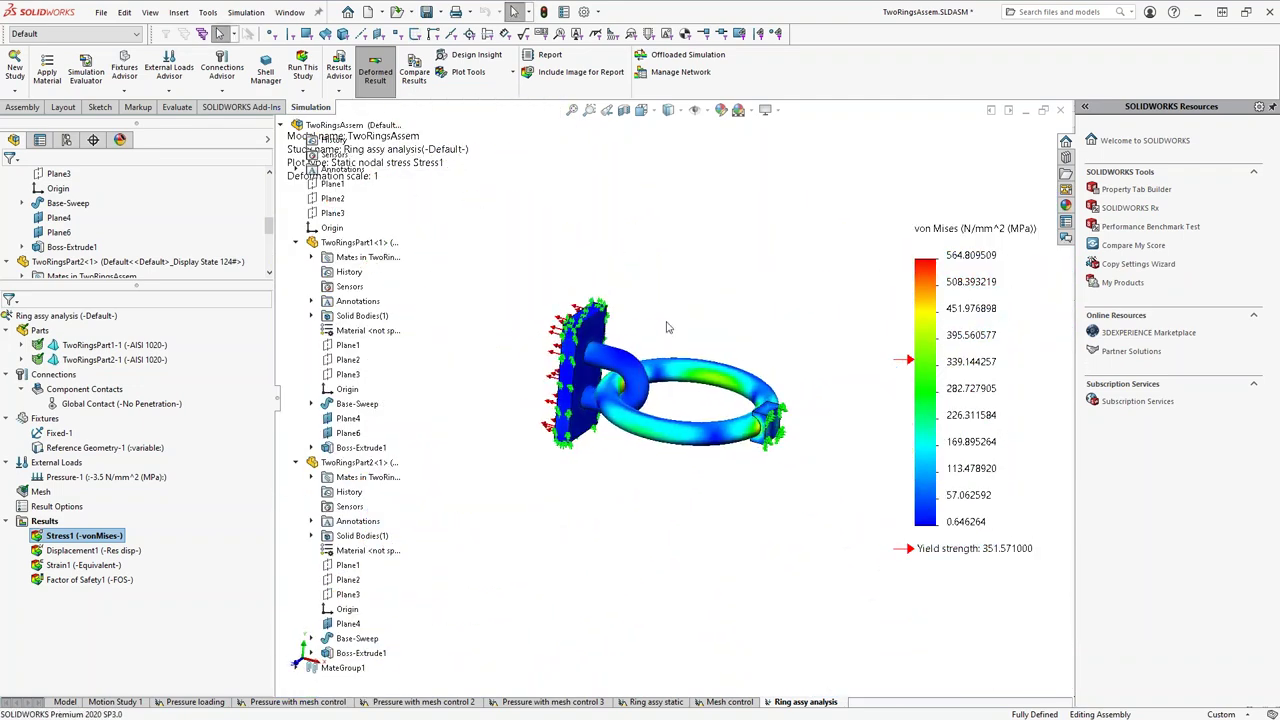
Show the Displacement1 plot, play its animation at true scale, and close the animation.
{"action": "double_click", "coordinate": [128, 551]}
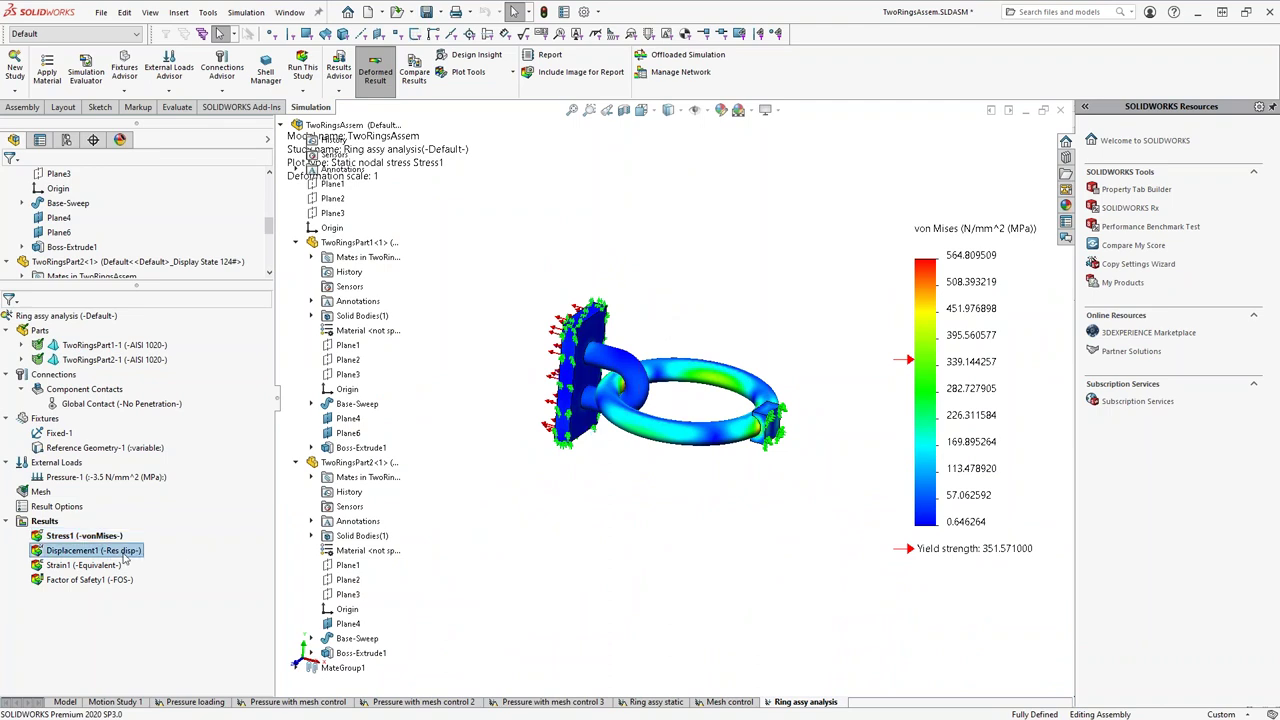
{"action": "right_click", "coordinate": [160, 553]}
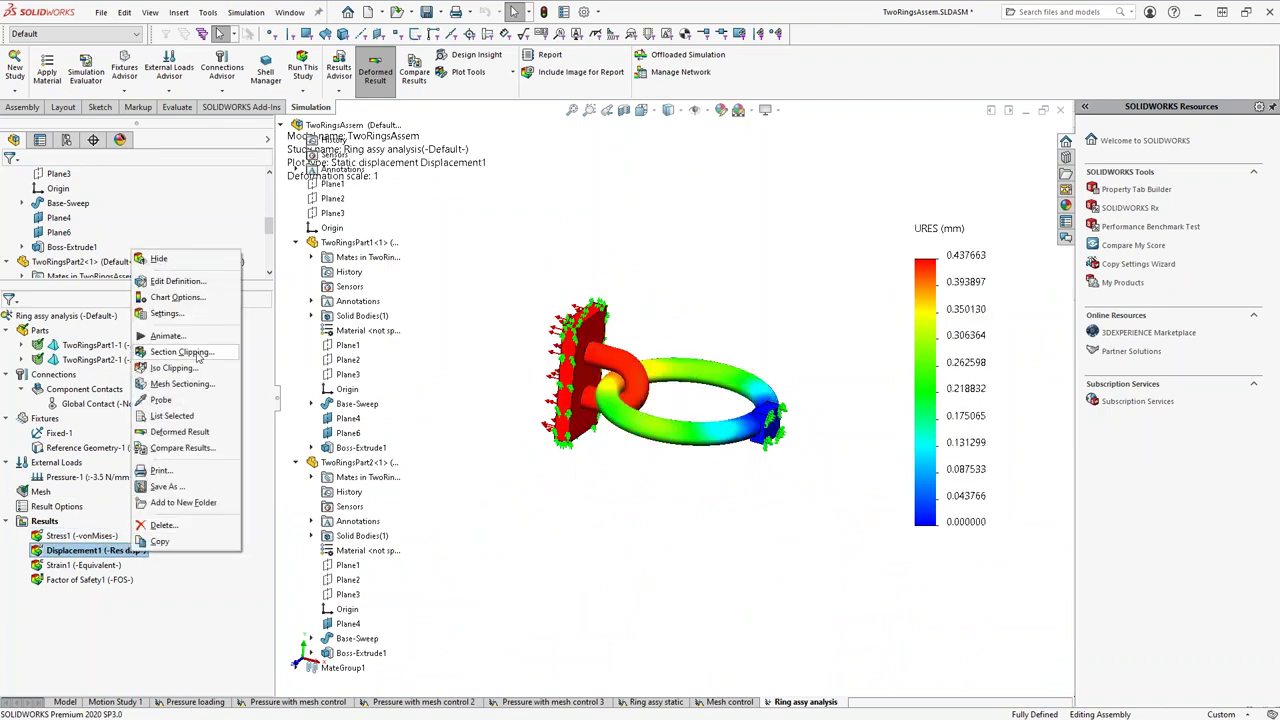
{"action": "left_click", "coordinate": [165, 337]}
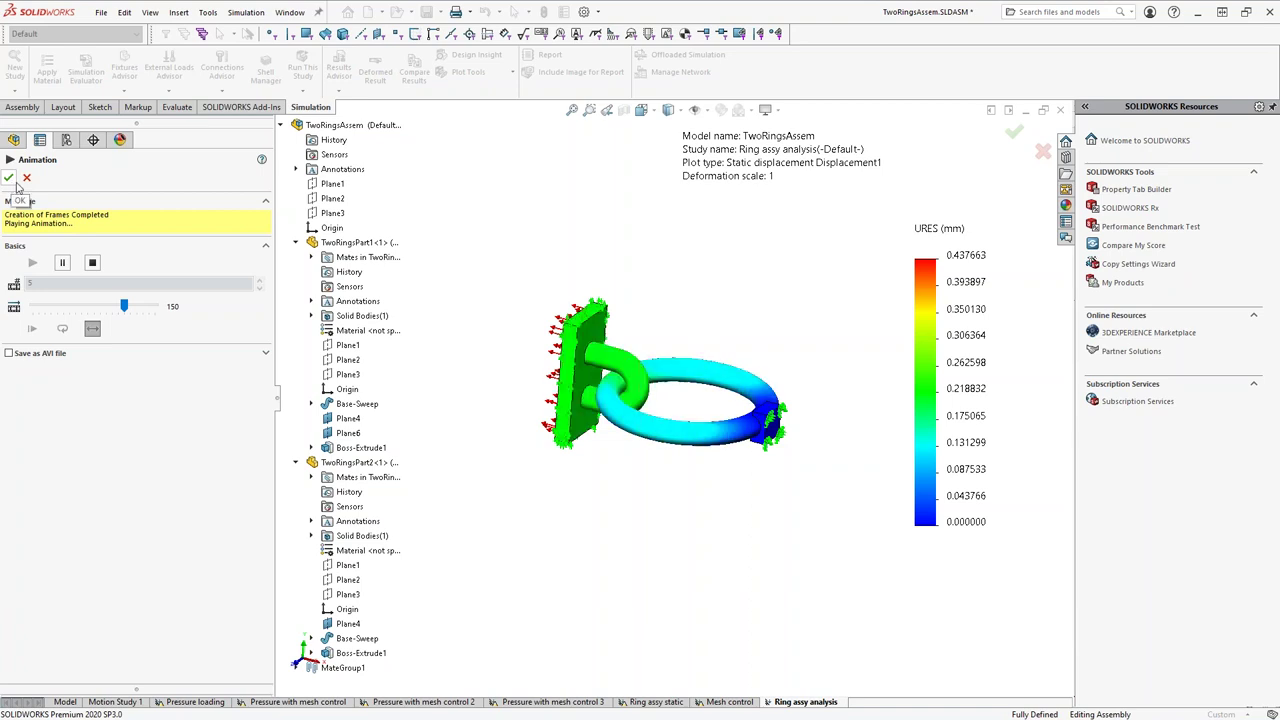
{"action": "left_click", "coordinate": [27, 178]}
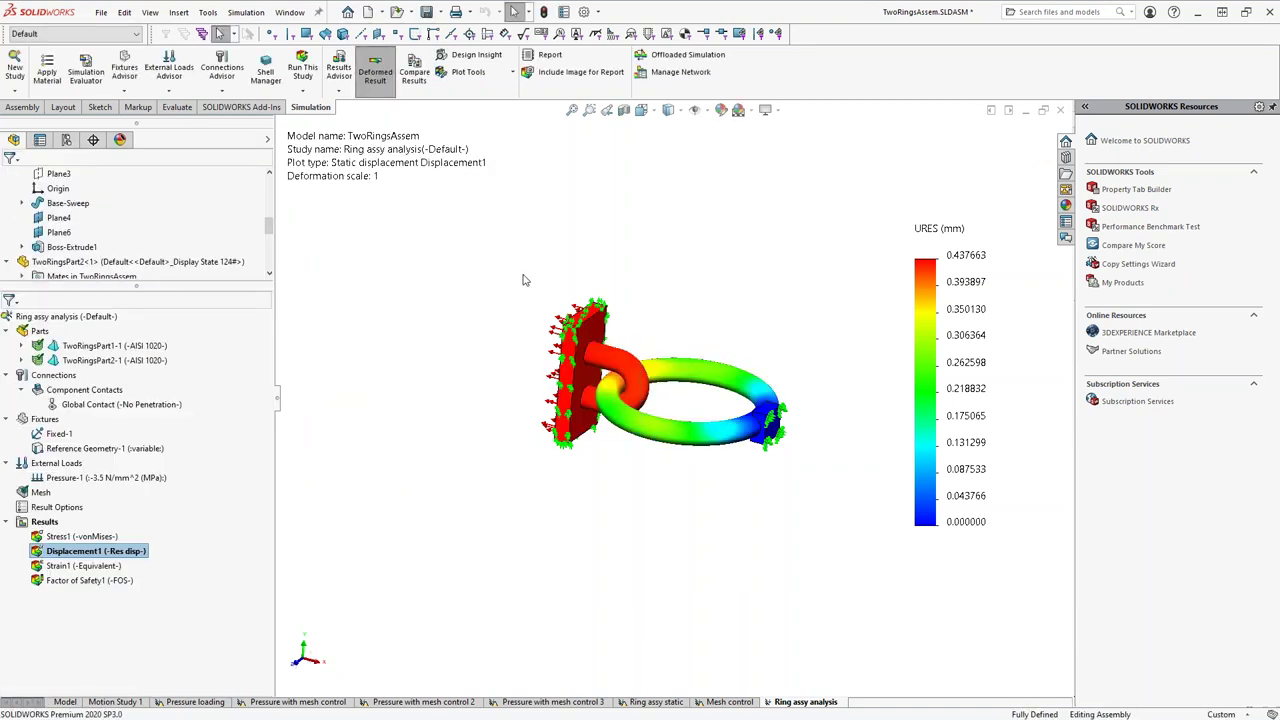
Set the deformed shape scale of the Displacement1 plot to Automatic.
{"action": "right_click", "coordinate": [148, 551]}
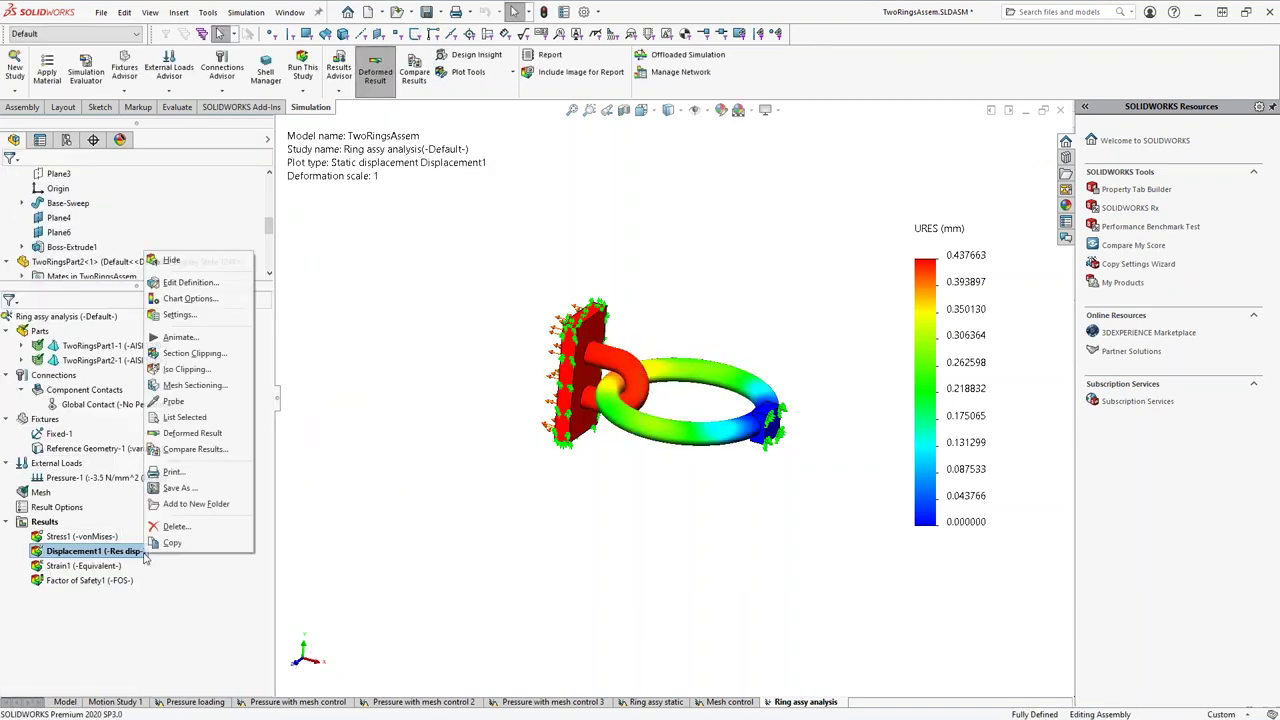
{"action": "left_click", "coordinate": [205, 315]}
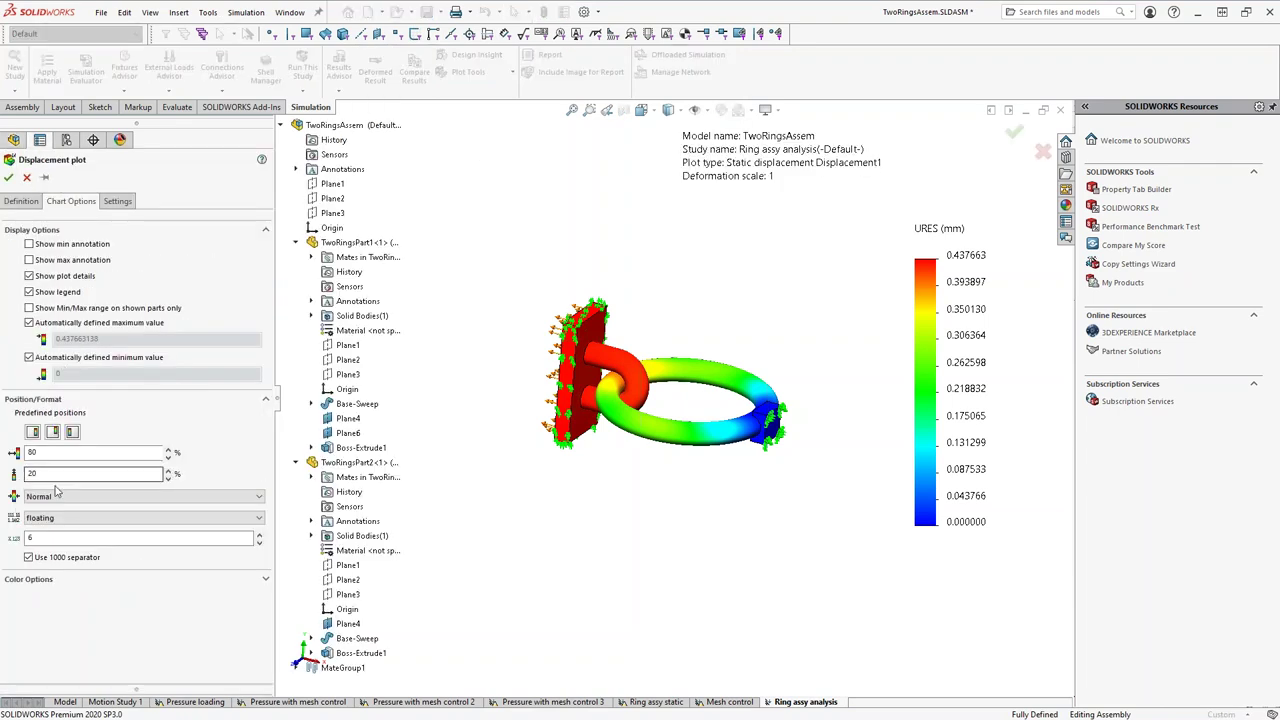
{"action": "left_click", "coordinate": [15, 202]}
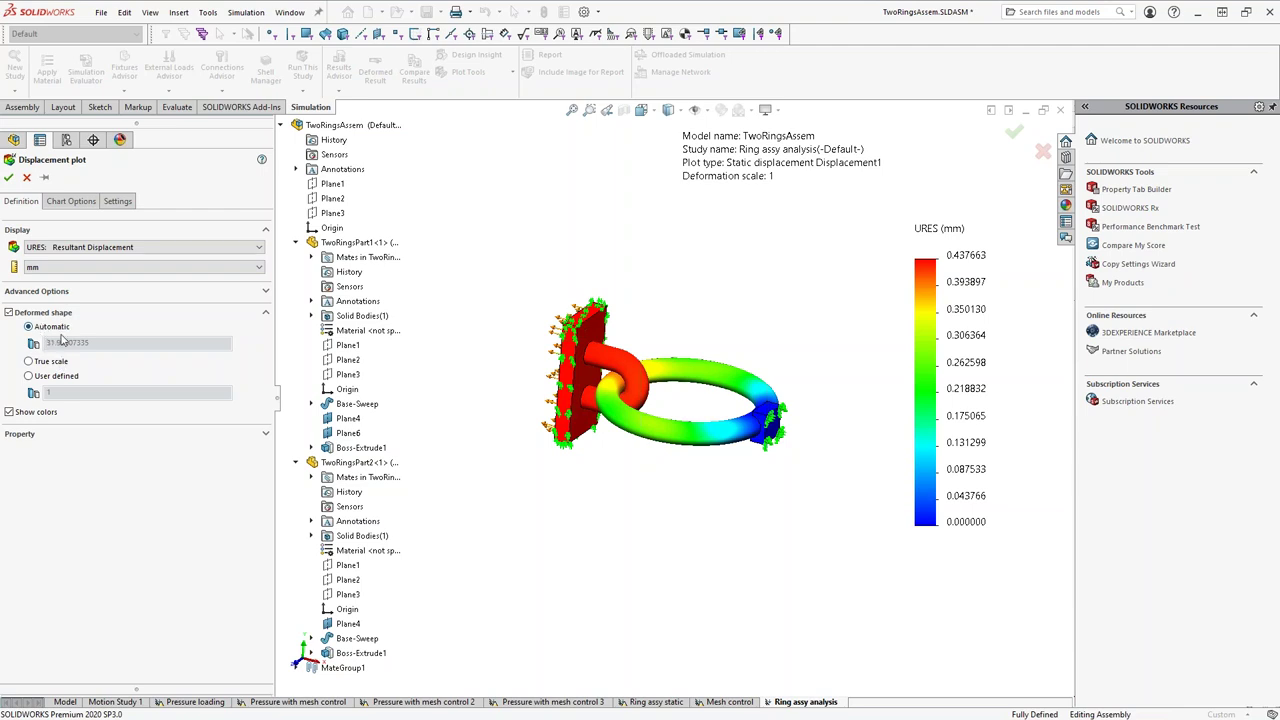
{"action": "left_click", "coordinate": [9, 177]}
{"action": "scroll", "coordinate": [670, 335], "scroll_direction": "down", "scroll_amount": 3}
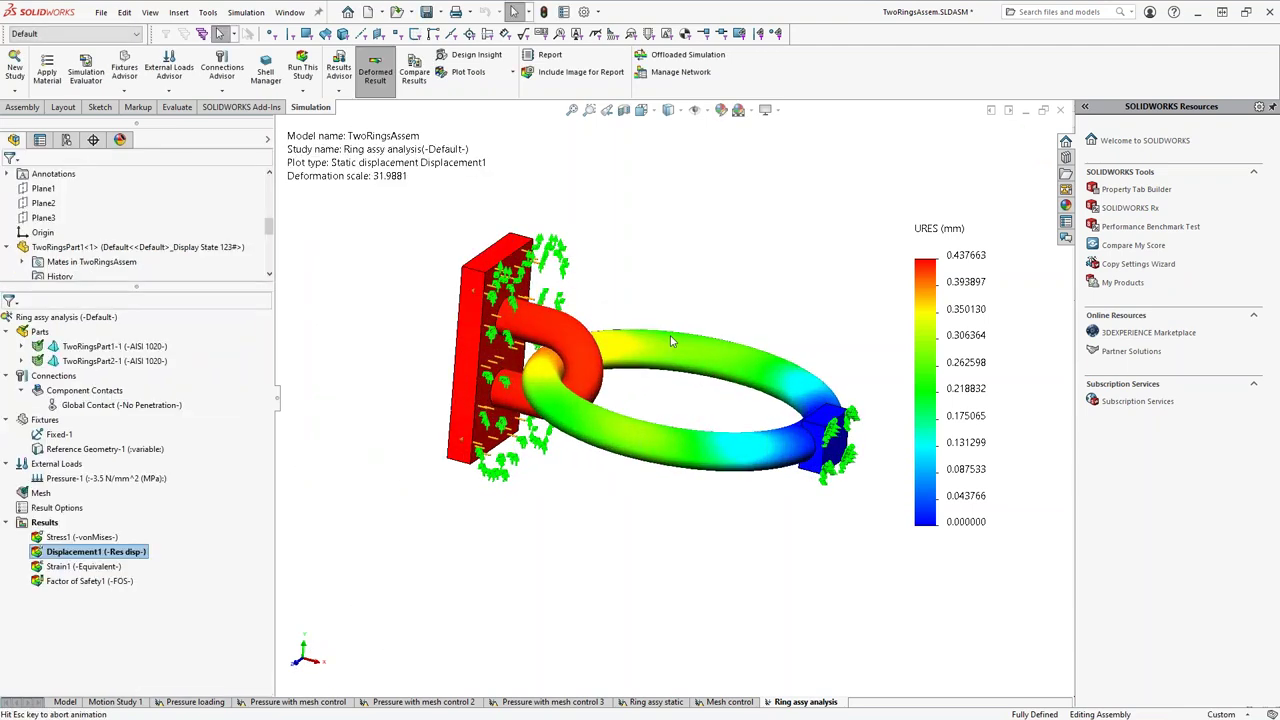
{"action": "scroll", "coordinate": [670, 400], "scroll_direction": "up", "scroll_amount": 5}
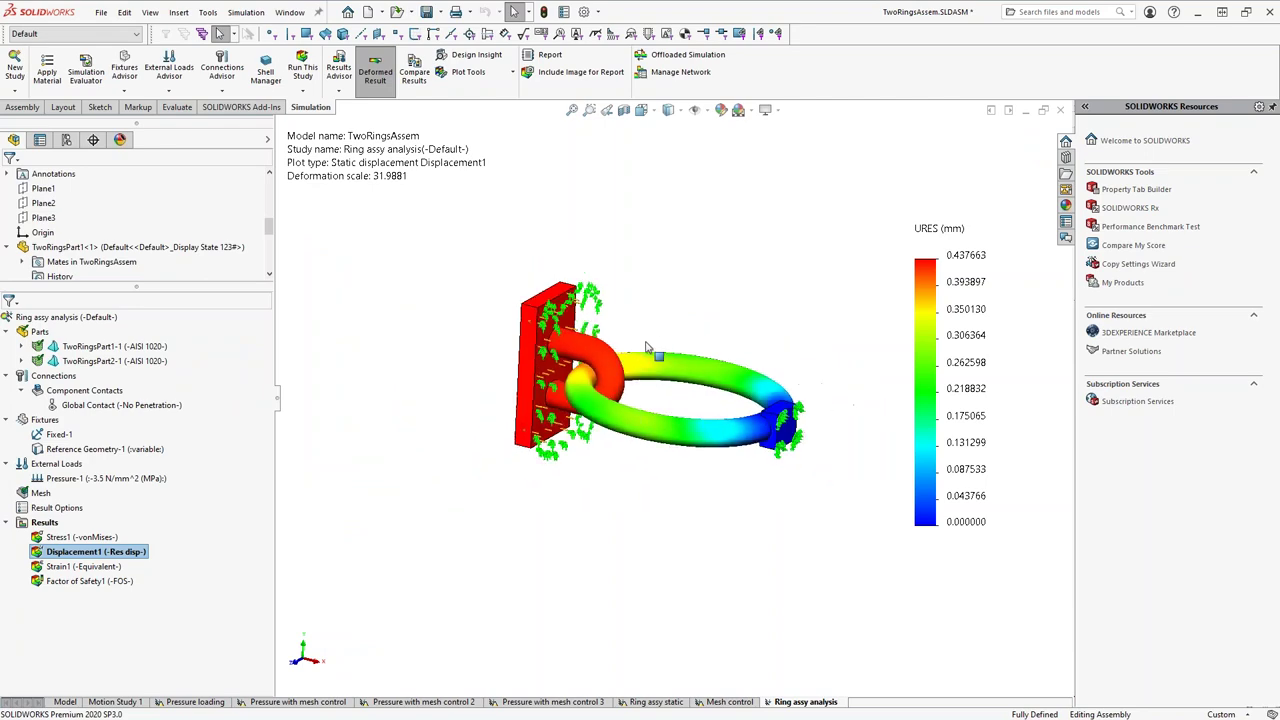
Animate the Displacement1 plot with the automatic deformation scale, viewing it from different angles, and close the animation.
{"action": "right_click", "coordinate": [76, 559]}
{"action": "left_click", "coordinate": [112, 343]}
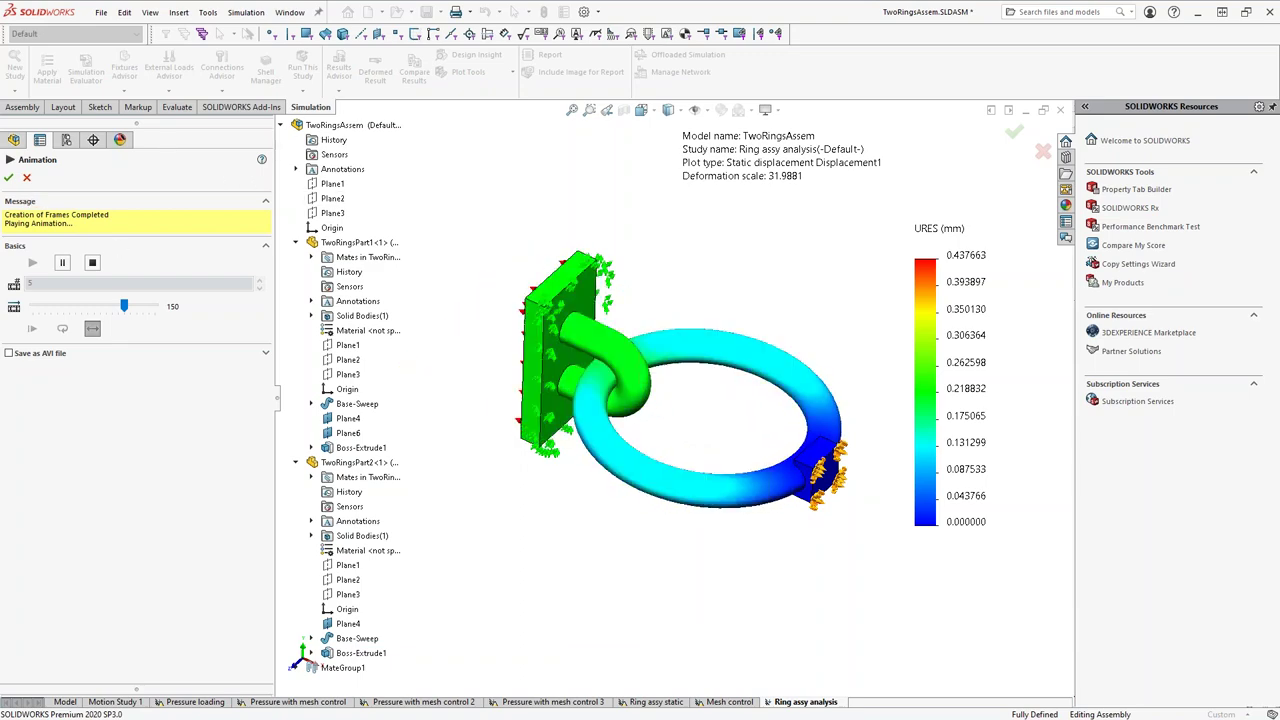
{"action": "left_click", "coordinate": [9, 180]}
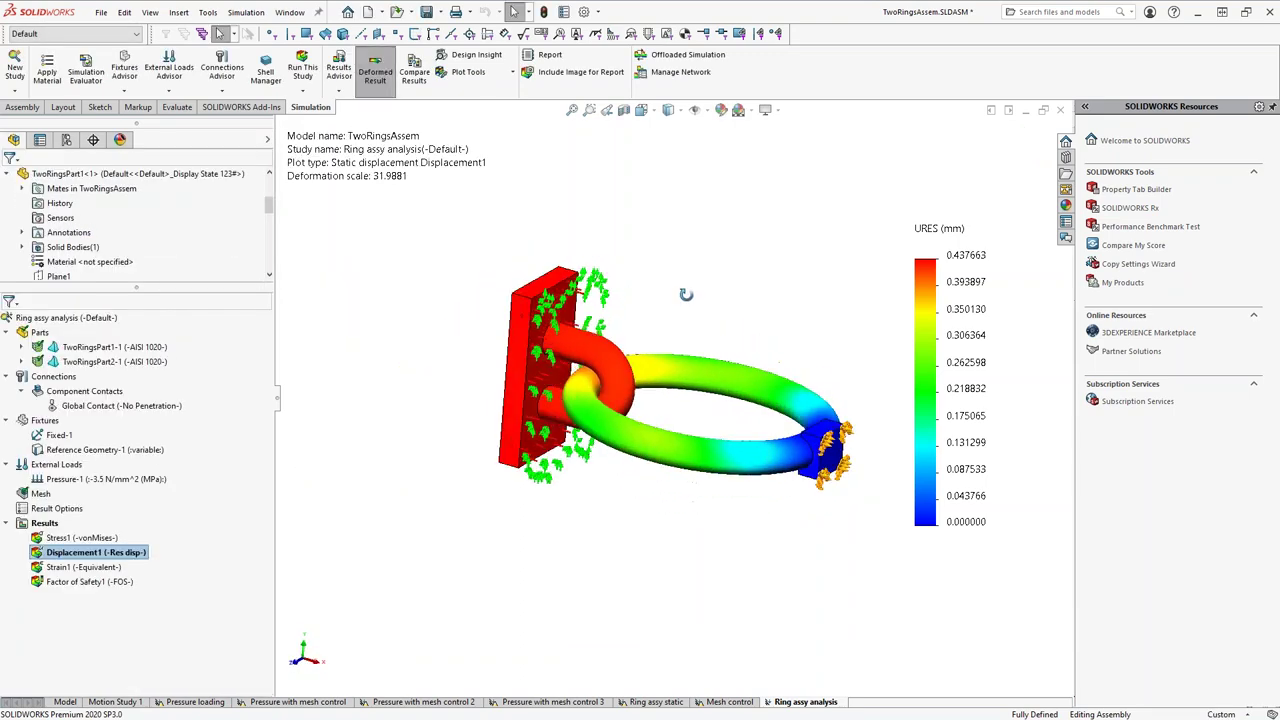
Show the Stress1 von Mises plot and examine the stresses around the ring contact area.
{"action": "double_click", "coordinate": [120, 540]}
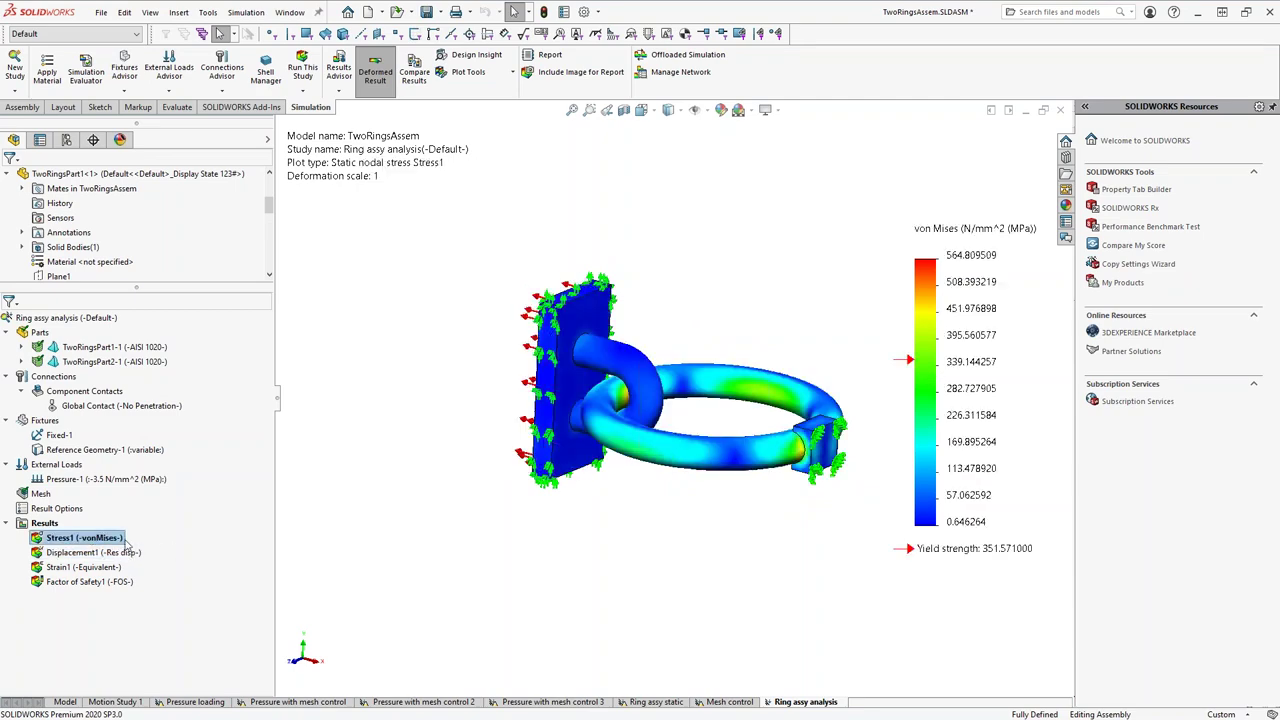
{"action": "middle_click_drag", "start_coordinate": [632, 497], "coordinate": [645, 530]}
{"action": "scroll", "coordinate": [633, 400], "scroll_direction": "down", "scroll_amount": 3}
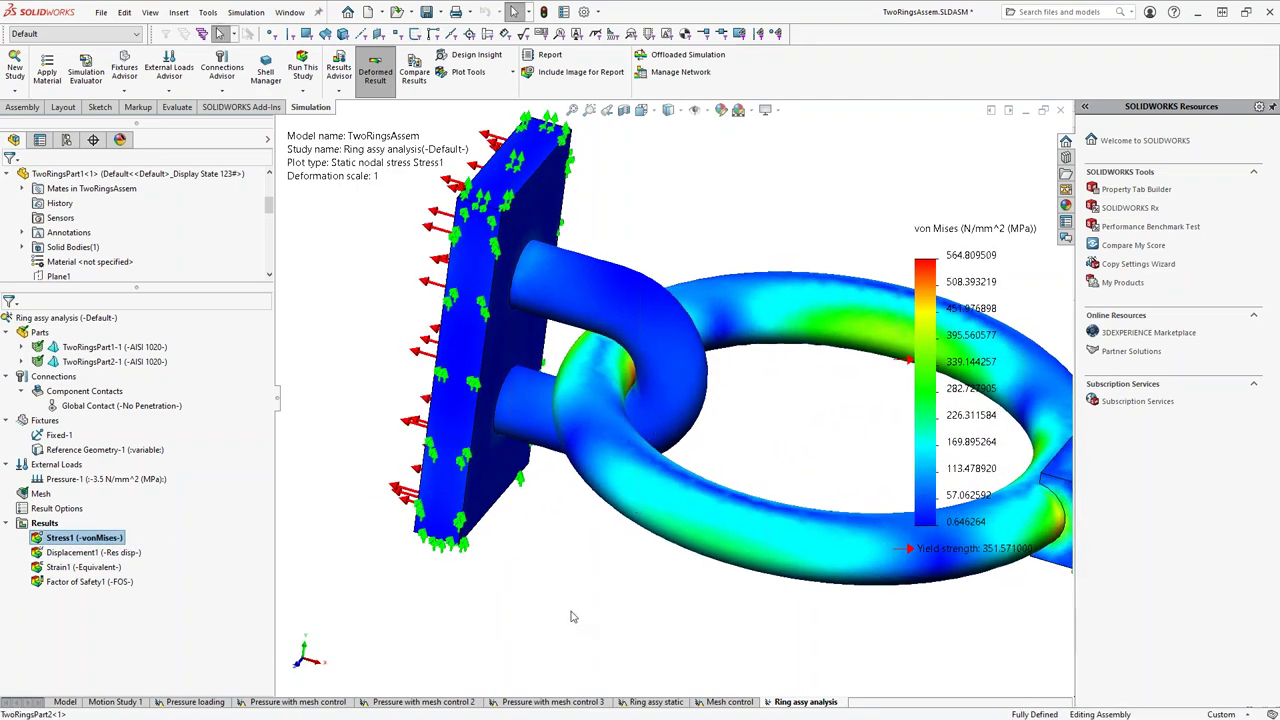
Turn on the maximum annotation for the Stress1 plot and place its label above the rings.
{"action": "scroll", "coordinate": [575, 617], "scroll_direction": "up", "scroll_amount": 3}
{"action": "right_click", "coordinate": [108, 545]}
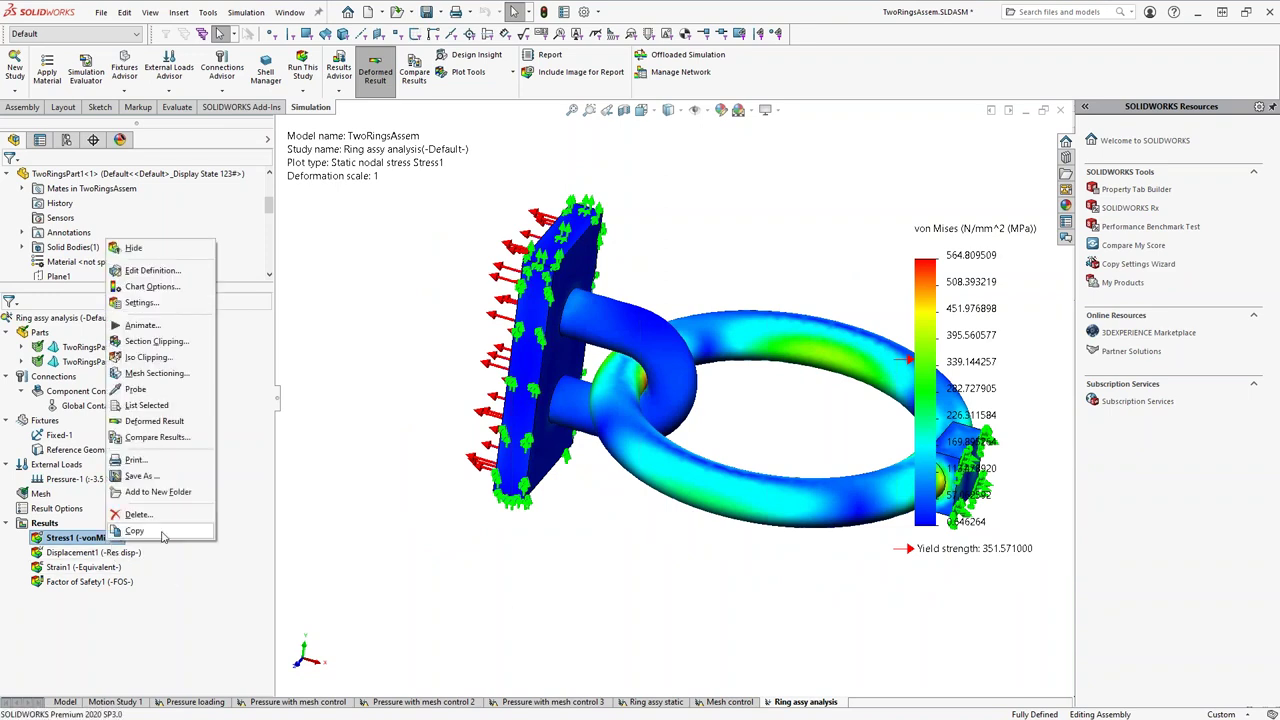
{"action": "left_click", "coordinate": [166, 286]}
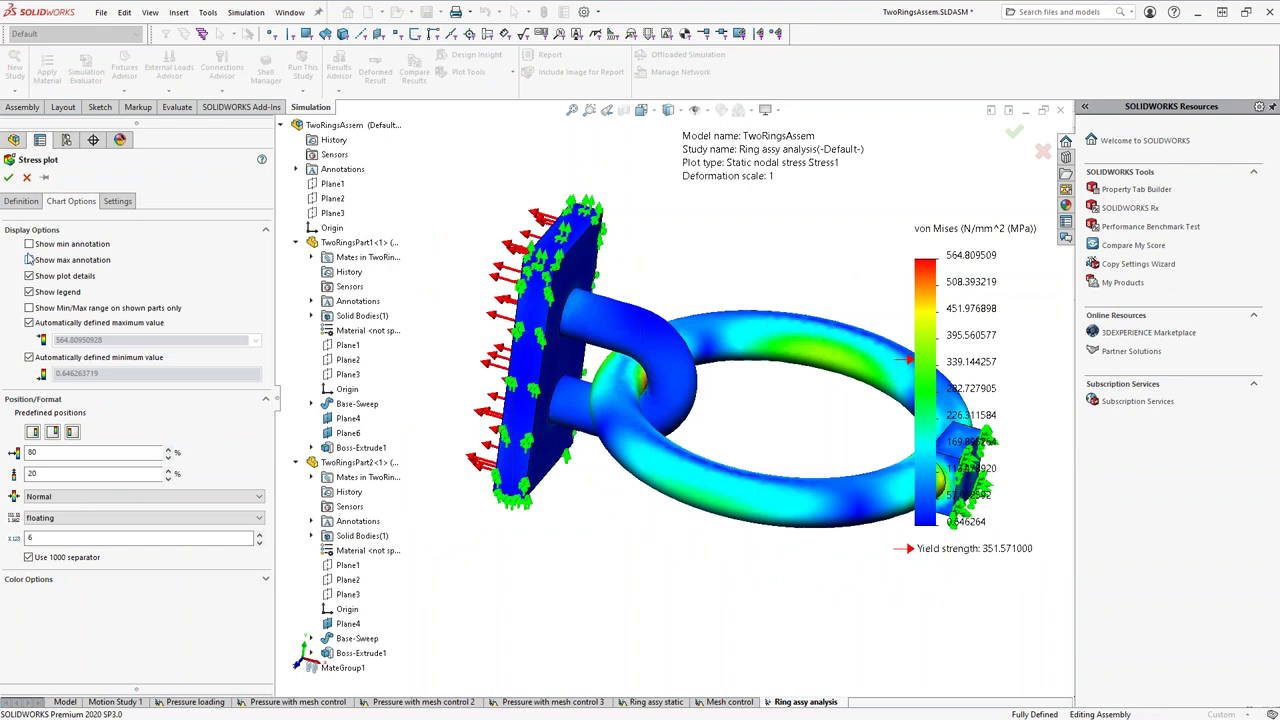
{"action": "left_click", "coordinate": [29, 260]}
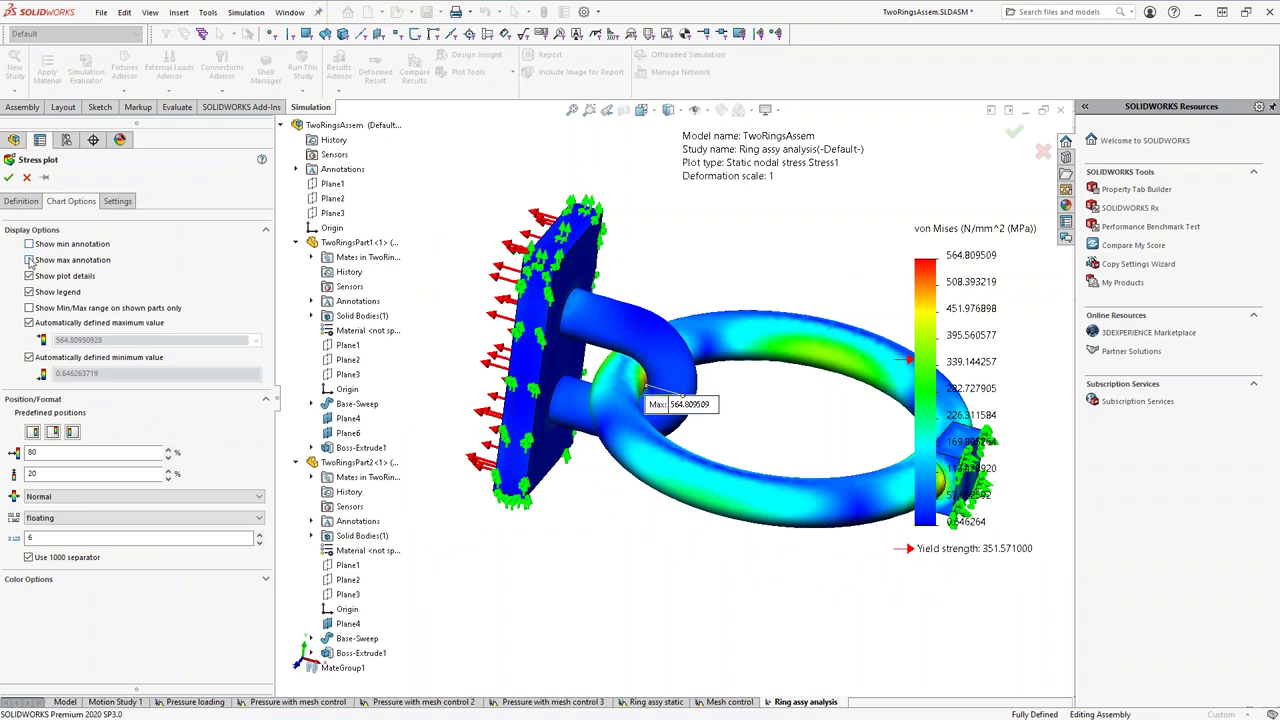
{"action": "left_click", "coordinate": [8, 177]}
{"action": "mouse_move", "coordinate": [684, 404]}
{"action": "left_mouse_down"}
{"action": "mouse_move", "coordinate": [655, 262]}
{"action": "mouse_move", "coordinate": [673, 238]}
{"action": "left_mouse_up"}
{"action": "middle_click_drag", "start_coordinate": [795, 425], "coordinate": [657, 323]}
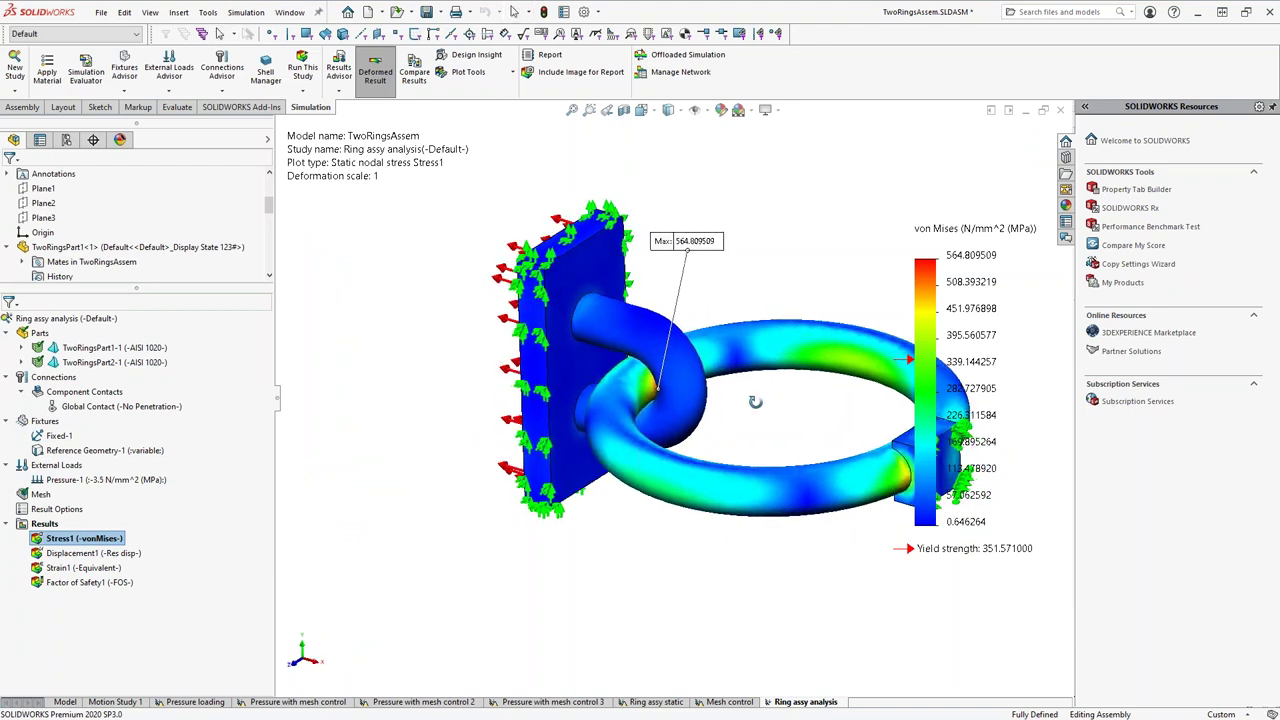
Apply iso clipping to the Stress1 plot at about 28.85 N/mm^2 (MPa), keeping contours shown on the uncut portion.
{"action": "right_click", "coordinate": [96, 541]}
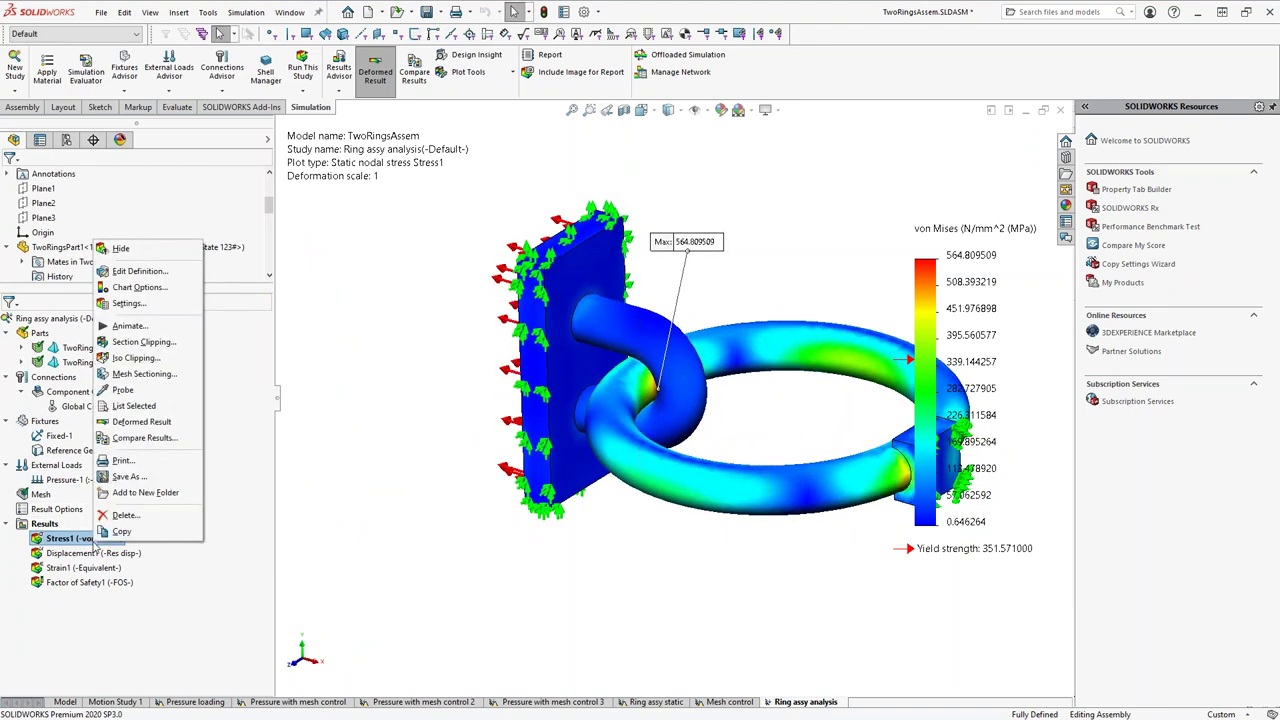
{"action": "left_click", "coordinate": [150, 359]}
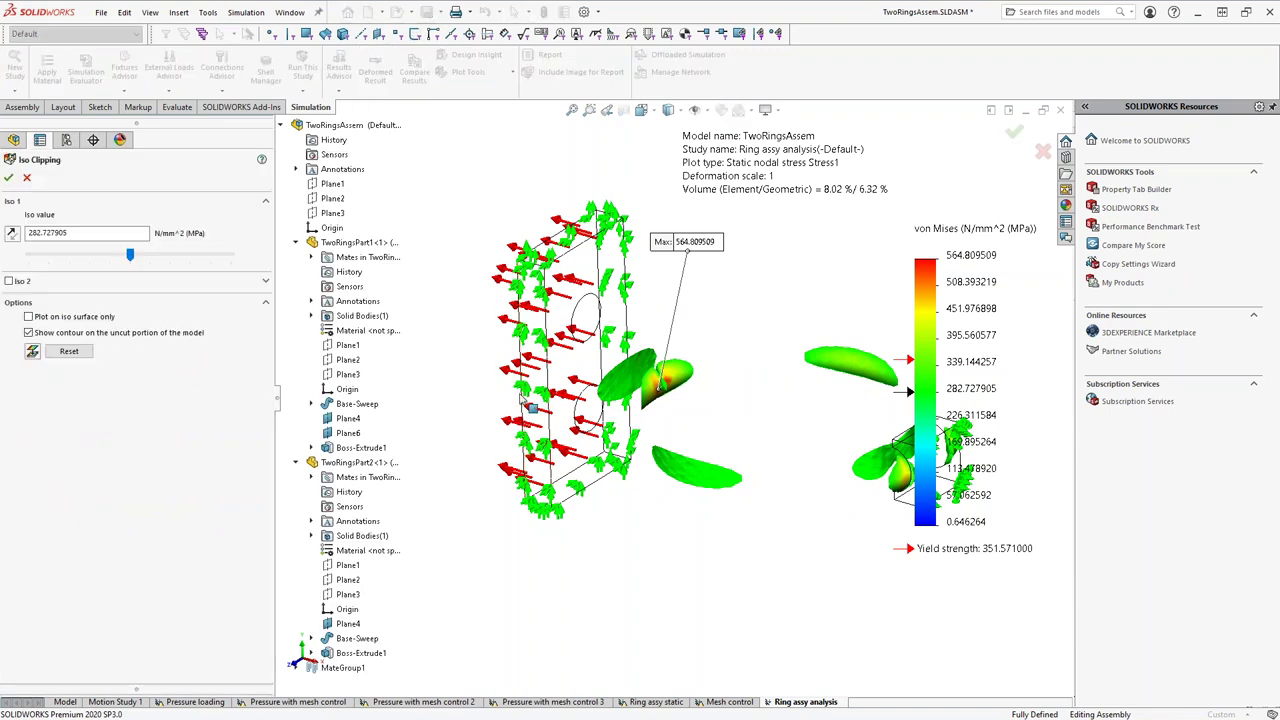
{"action": "left_click_drag", "start_coordinate": [130, 258], "coordinate": [18, 258]}
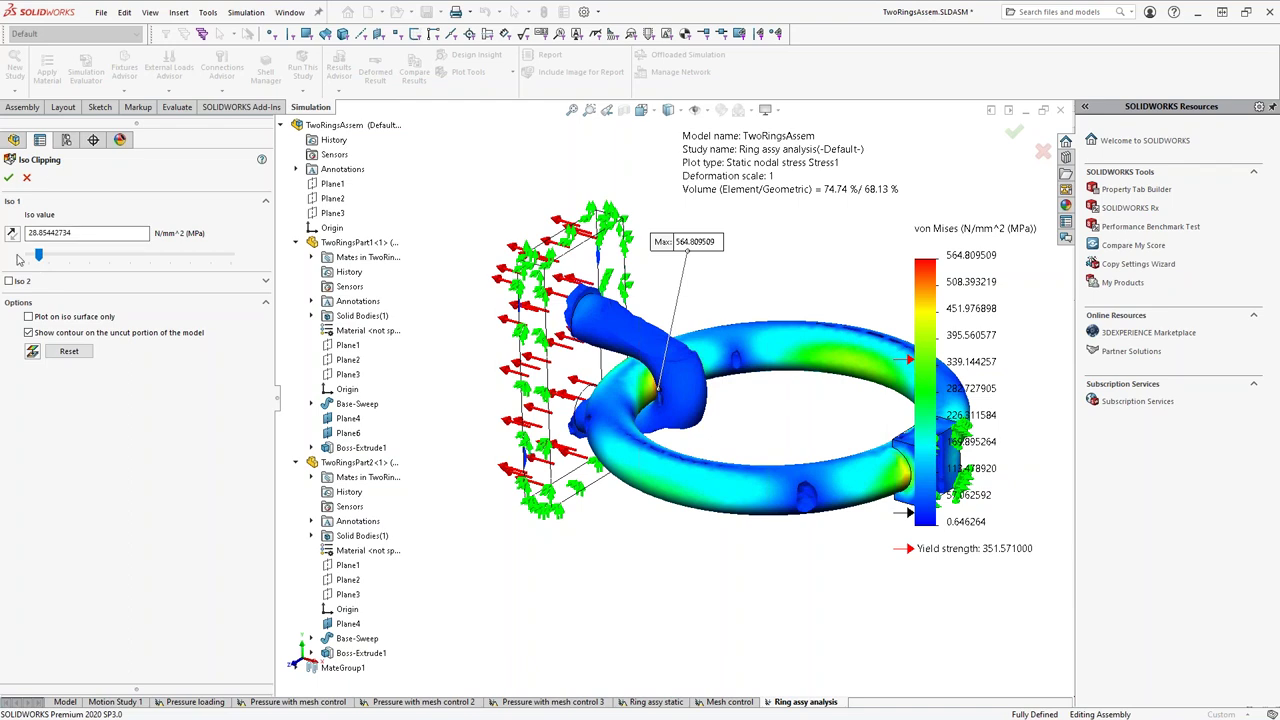
{"action": "left_click", "coordinate": [9, 178]}
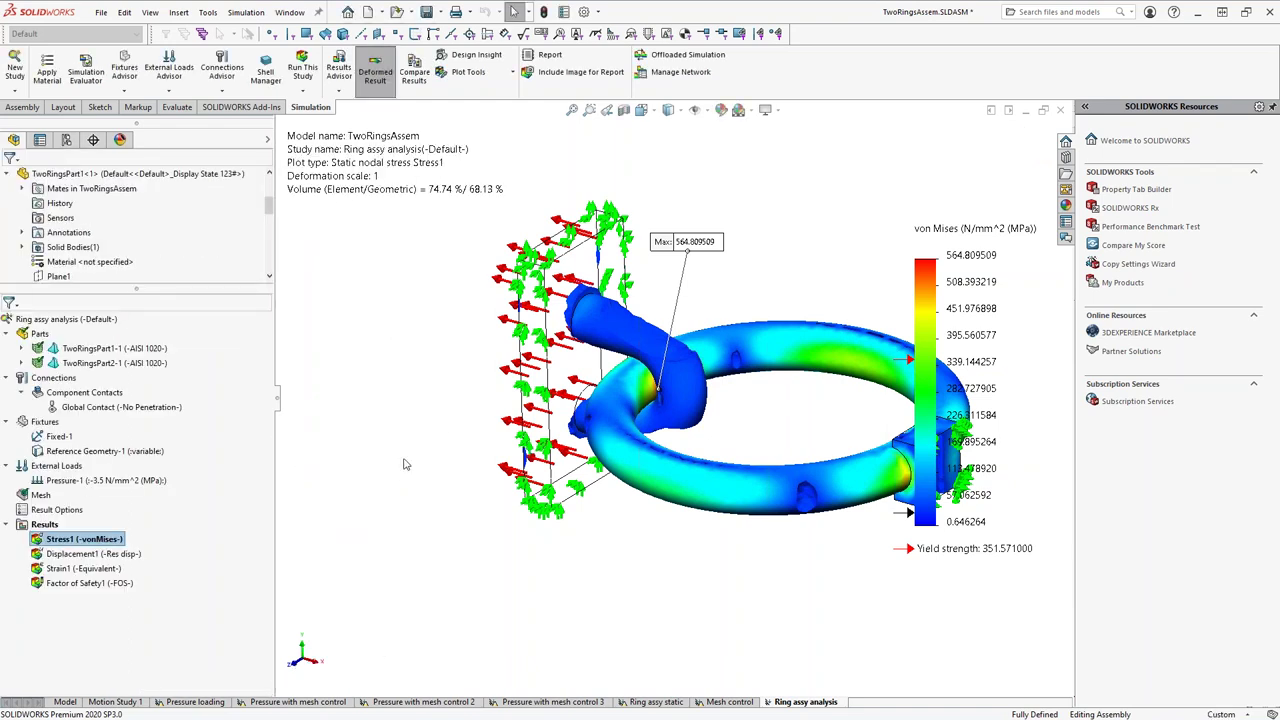
Turn iso clipping off for the Stress1 plot so the full model is displayed.
{"action": "right_click", "coordinate": [157, 552]}
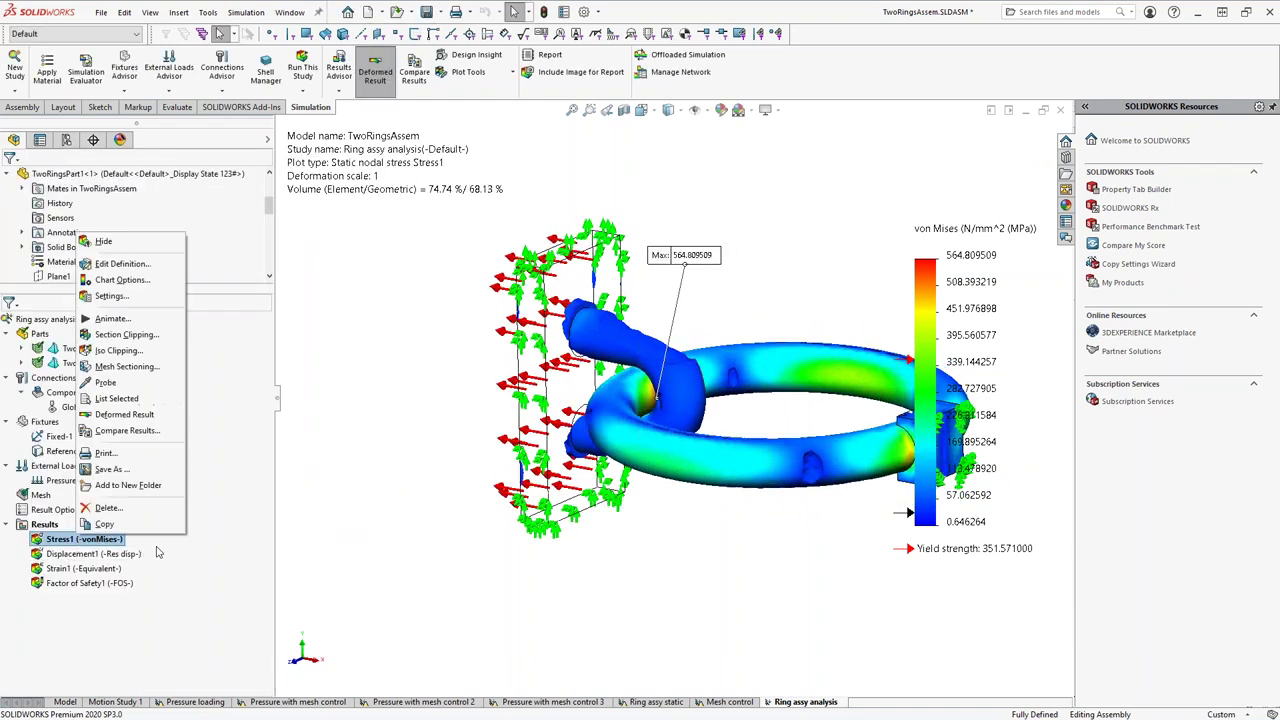
{"action": "left_click", "coordinate": [127, 351]}
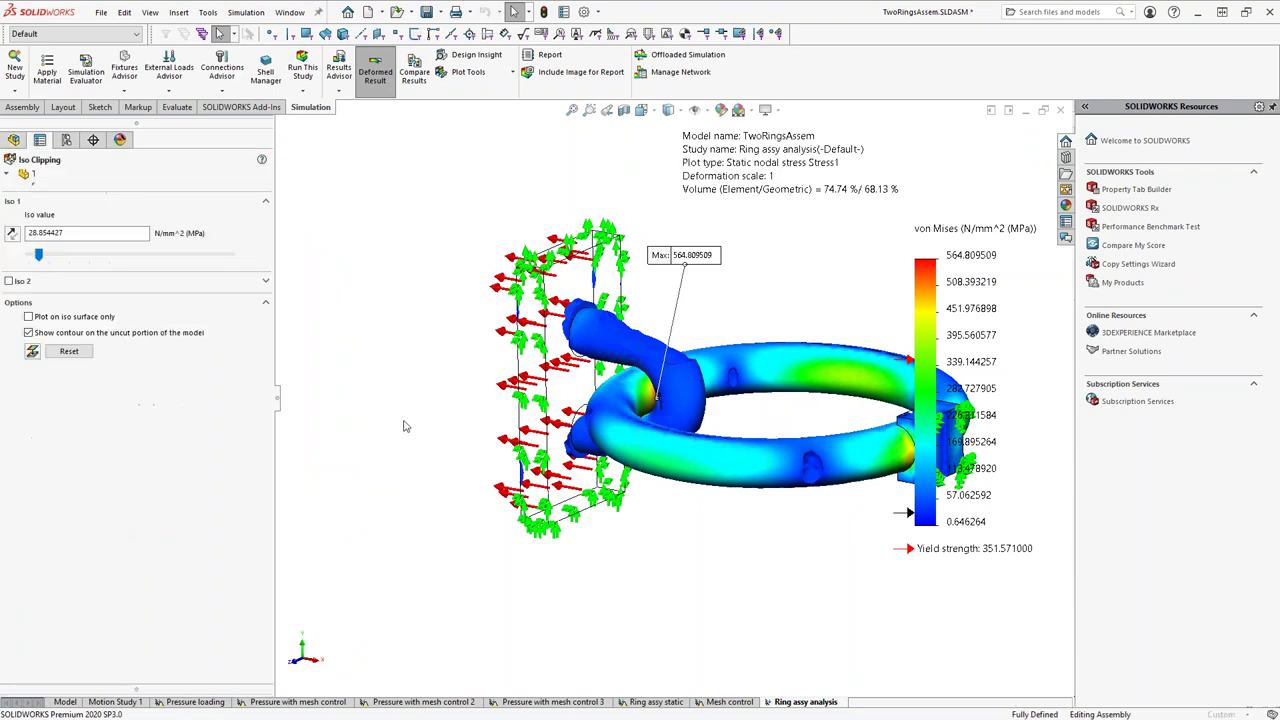
{"action": "left_click", "coordinate": [32, 351]}
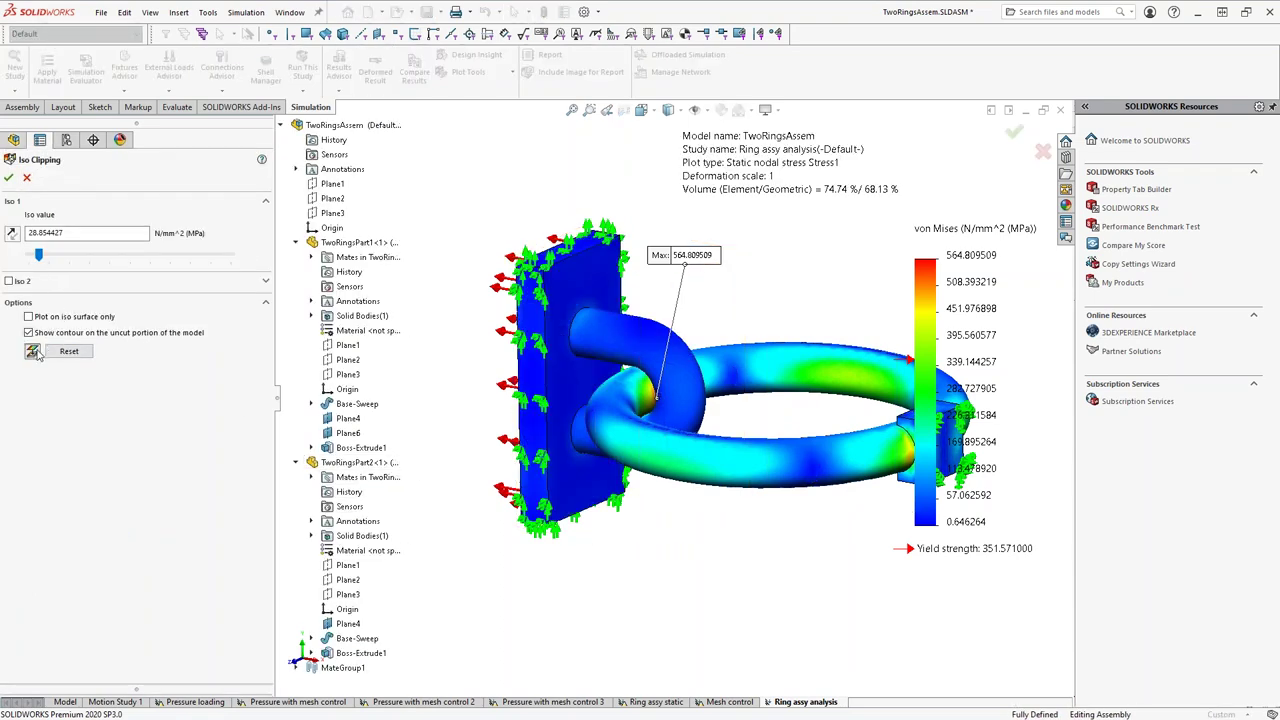
{"action": "left_click", "coordinate": [8, 177]}
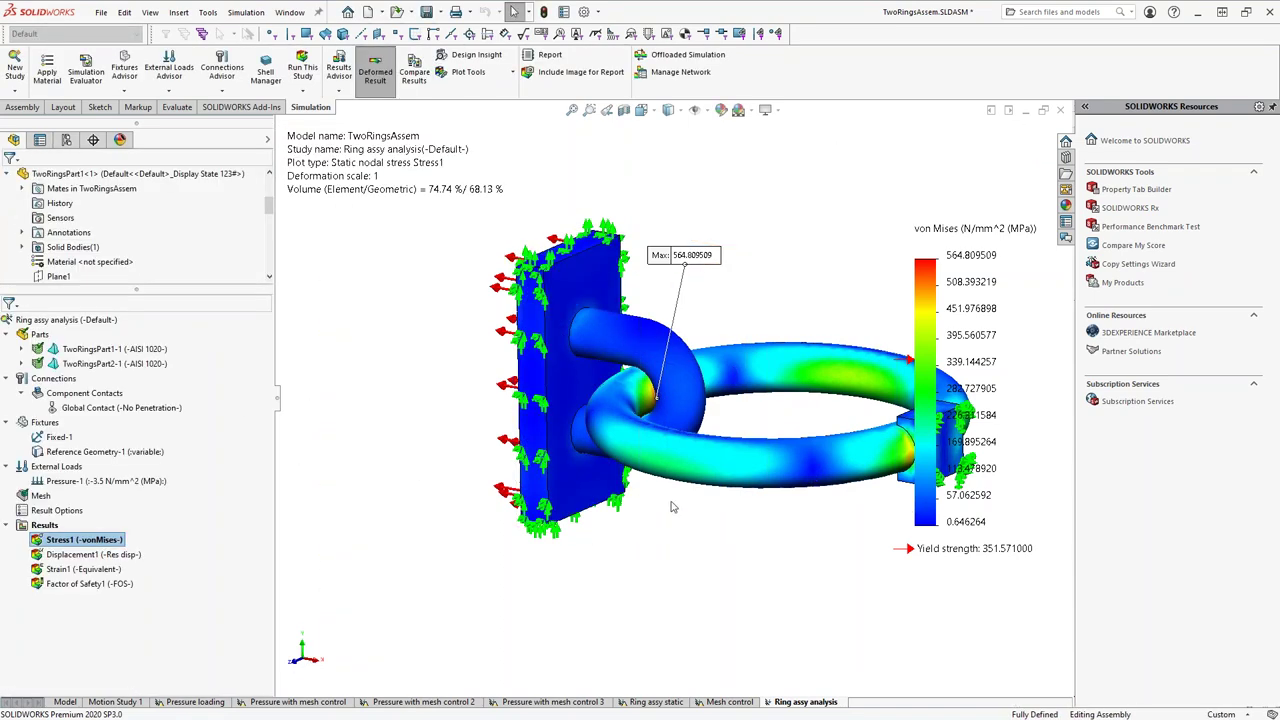
Switch to PowerPoint and start the slide show from the Analysis of ring assembly slide.
{"action": "scroll", "coordinate": [672, 507], "scroll_direction": "up", "scroll_amount": 5}
{"action": "middle_click_drag", "start_coordinate": [755, 428], "coordinate": [605, 512]}
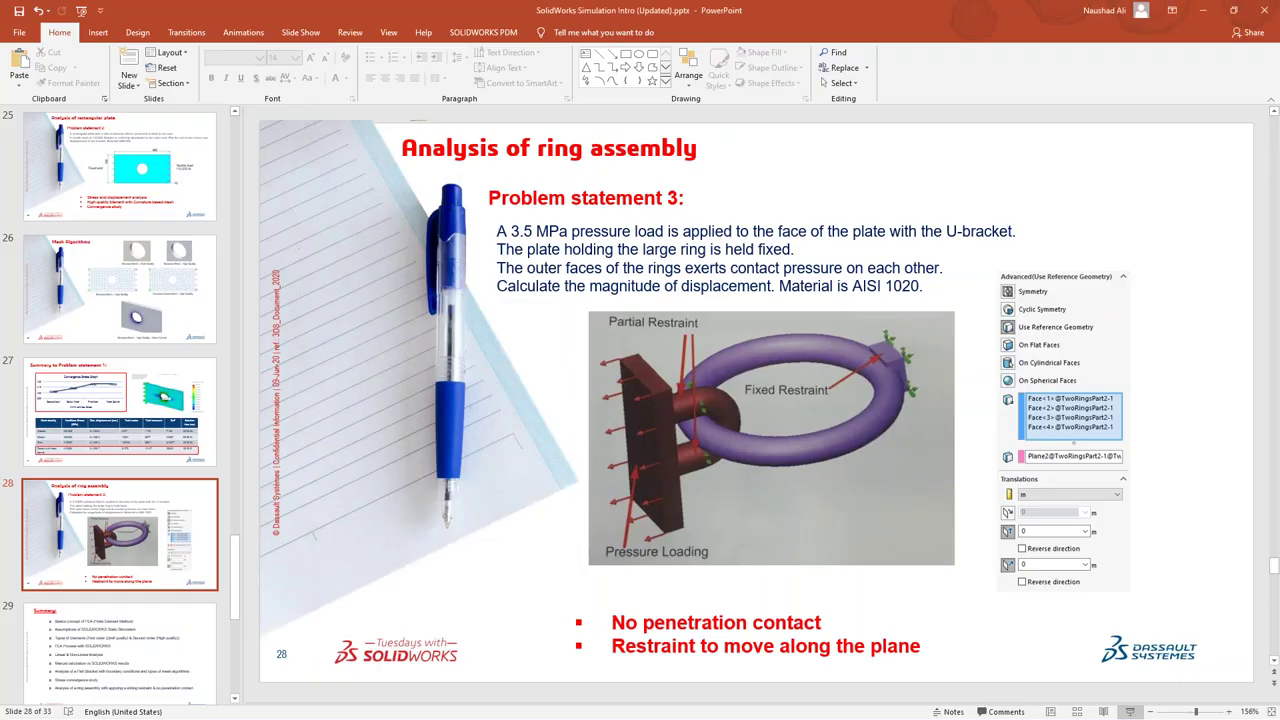
{"action": "key", "text": "shift+F5"}
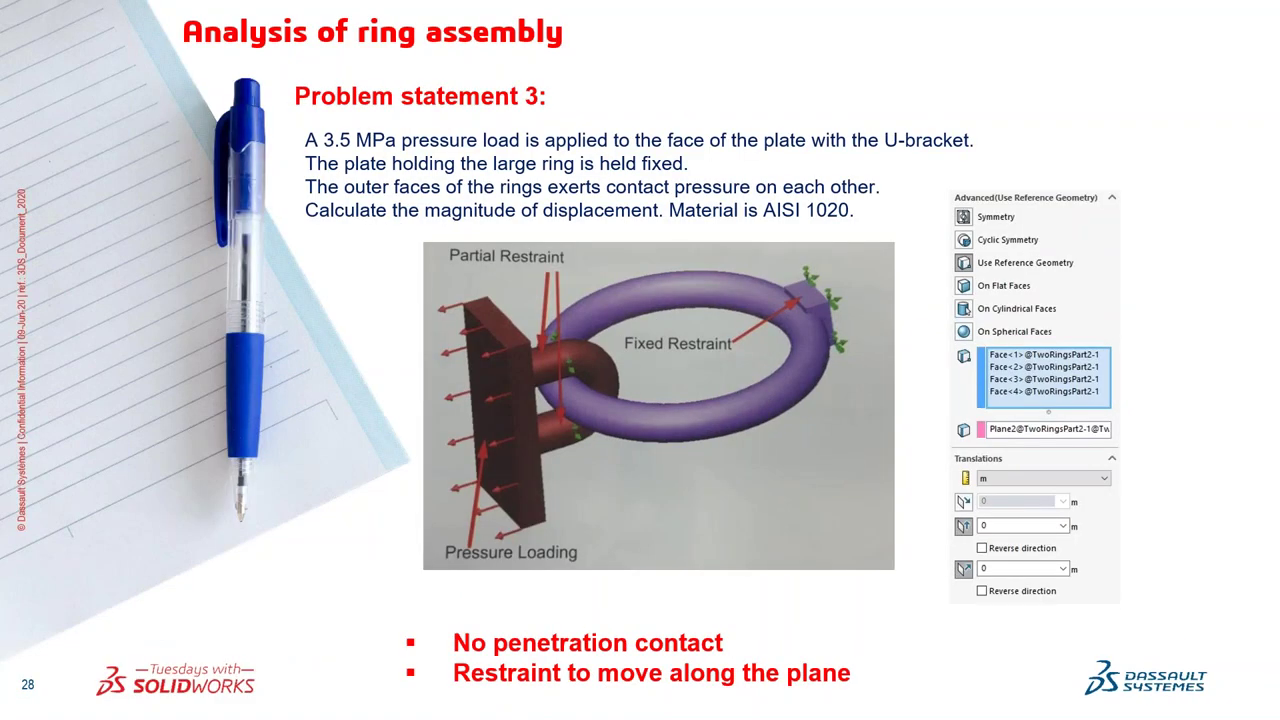
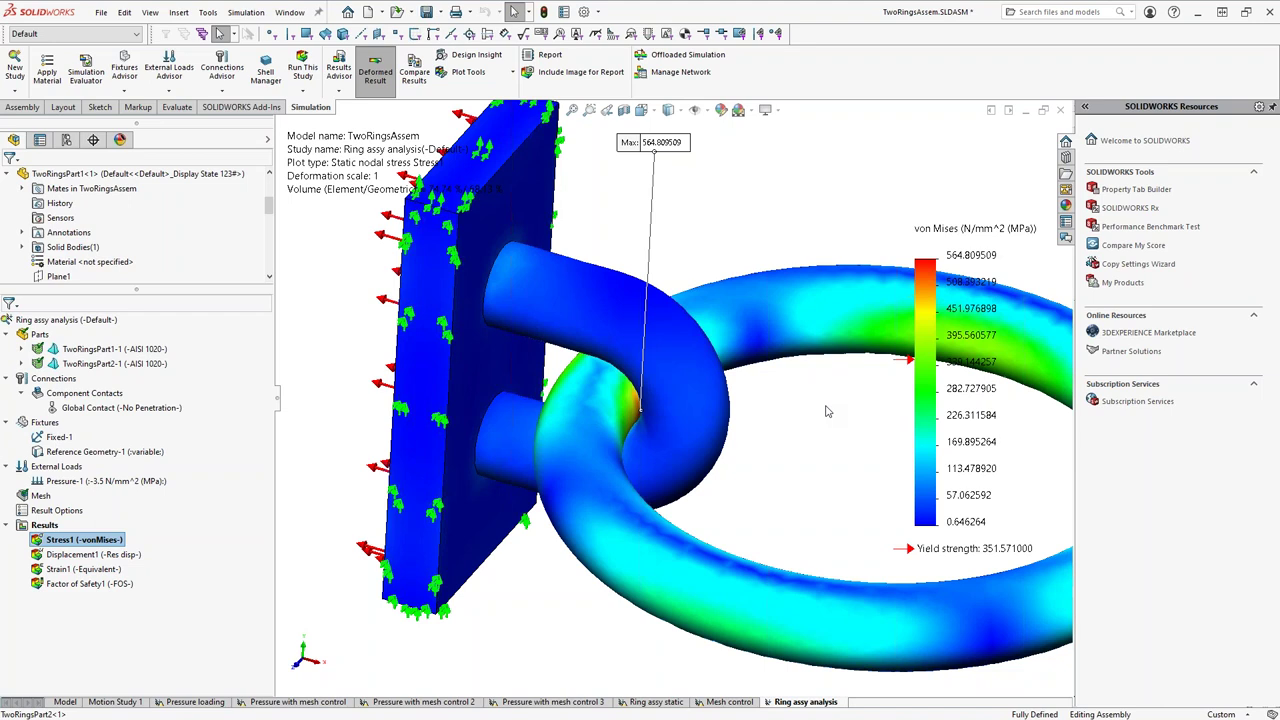
Examine the von Mises stress around the annotated maximum where the U-bracket and large ring touch, from several angles.
{"action": "middle_click_drag", "start_coordinate": [806, 416], "coordinate": [796, 398]}
{"action": "scroll", "coordinate": [782, 434], "scroll_direction": "up", "scroll_amount": 3}
{"action": "scroll", "coordinate": [670, 415], "scroll_direction": "down", "scroll_amount": 5}
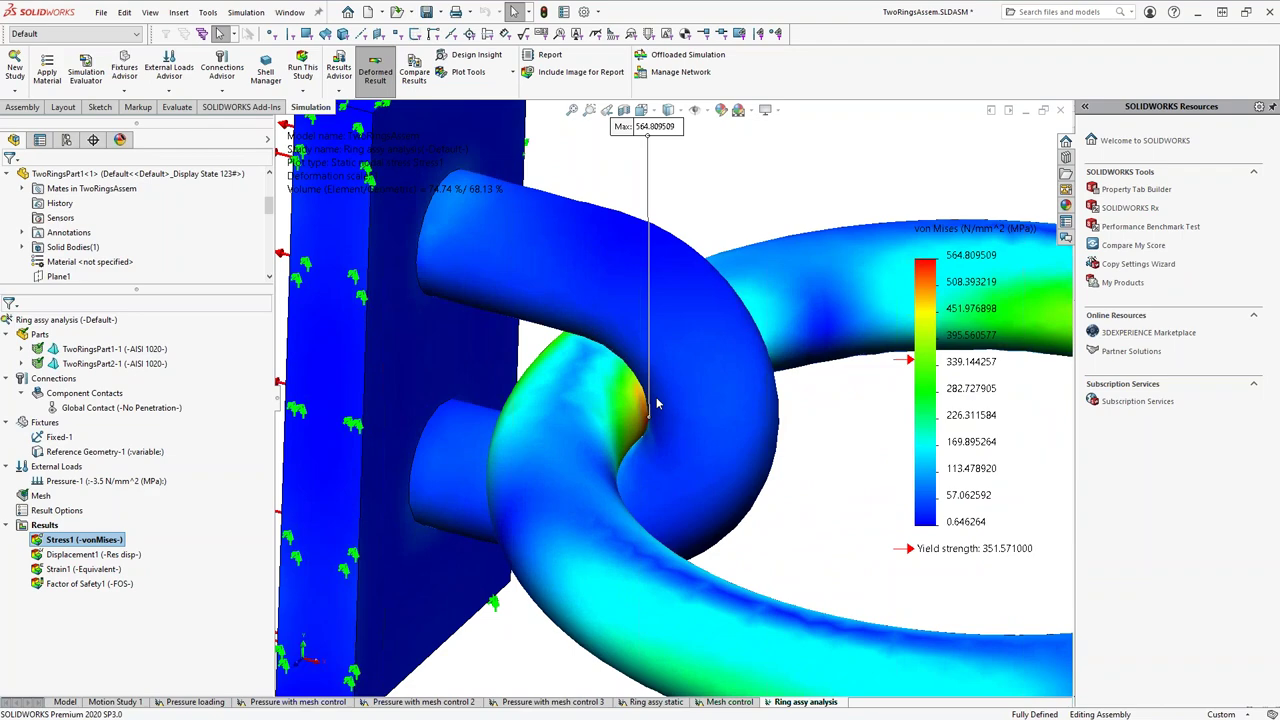
{"action": "scroll", "coordinate": [657, 404], "scroll_direction": "up", "scroll_amount": 3}
{"action": "middle_click_drag", "start_coordinate": [657, 404], "coordinate": [622, 390]}
{"action": "scroll", "coordinate": [630, 392], "scroll_direction": "down", "scroll_amount": 5}
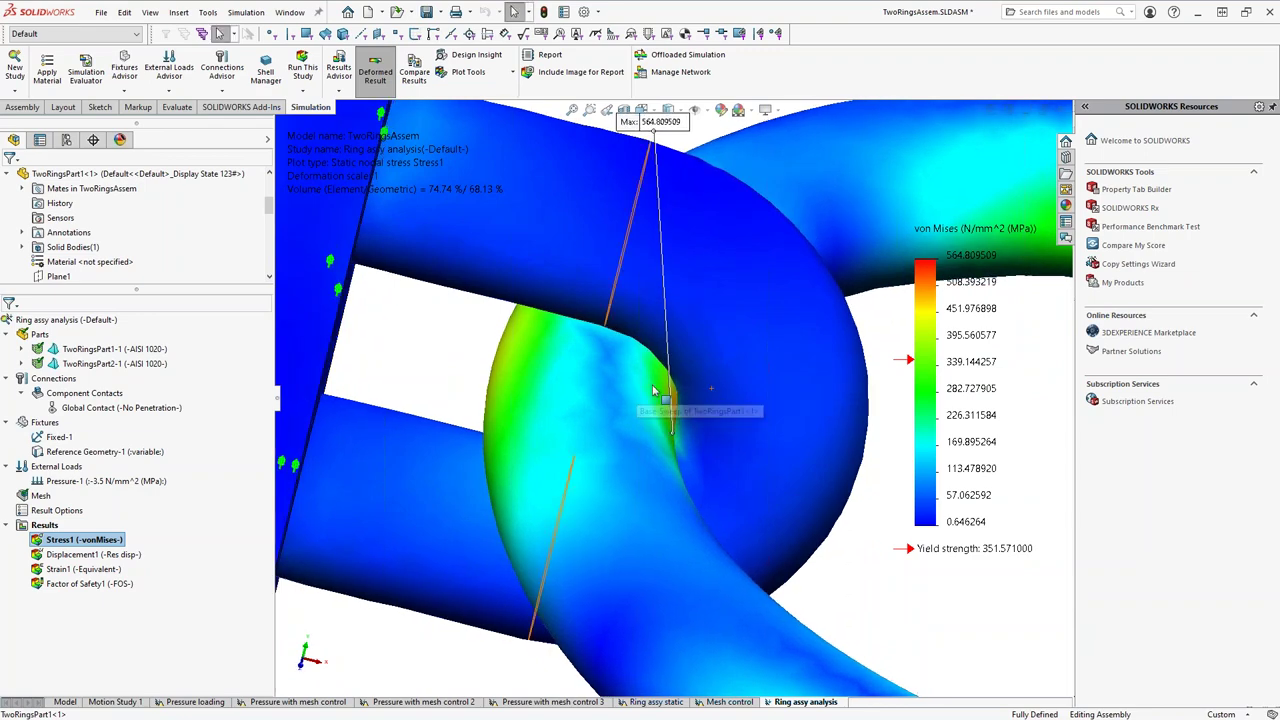
{"action": "middle_click_drag", "start_coordinate": [640, 390], "coordinate": [706, 384]}
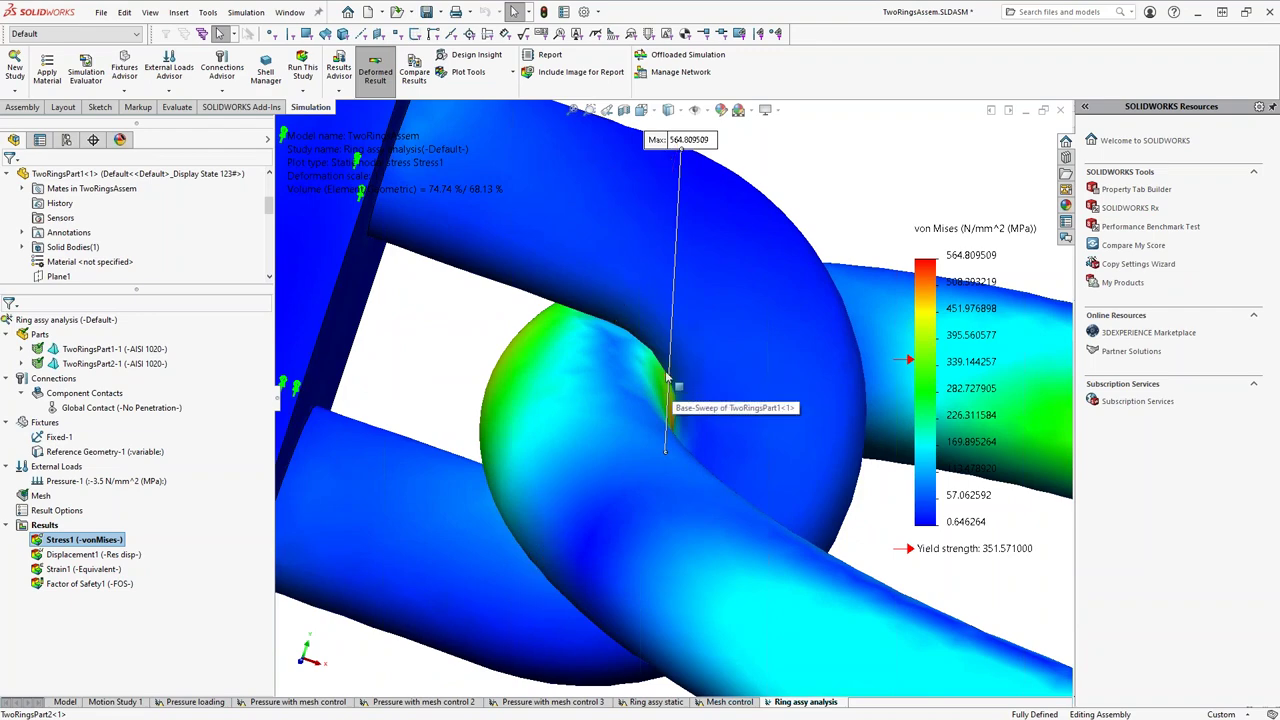
{"action": "mouse_move", "coordinate": [670, 395]}
{"action": "middle_mouse_down"}
{"action": "mouse_move", "coordinate": [686, 434]}
{"action": "mouse_move", "coordinate": [670, 412]}
{"action": "middle_mouse_up"}
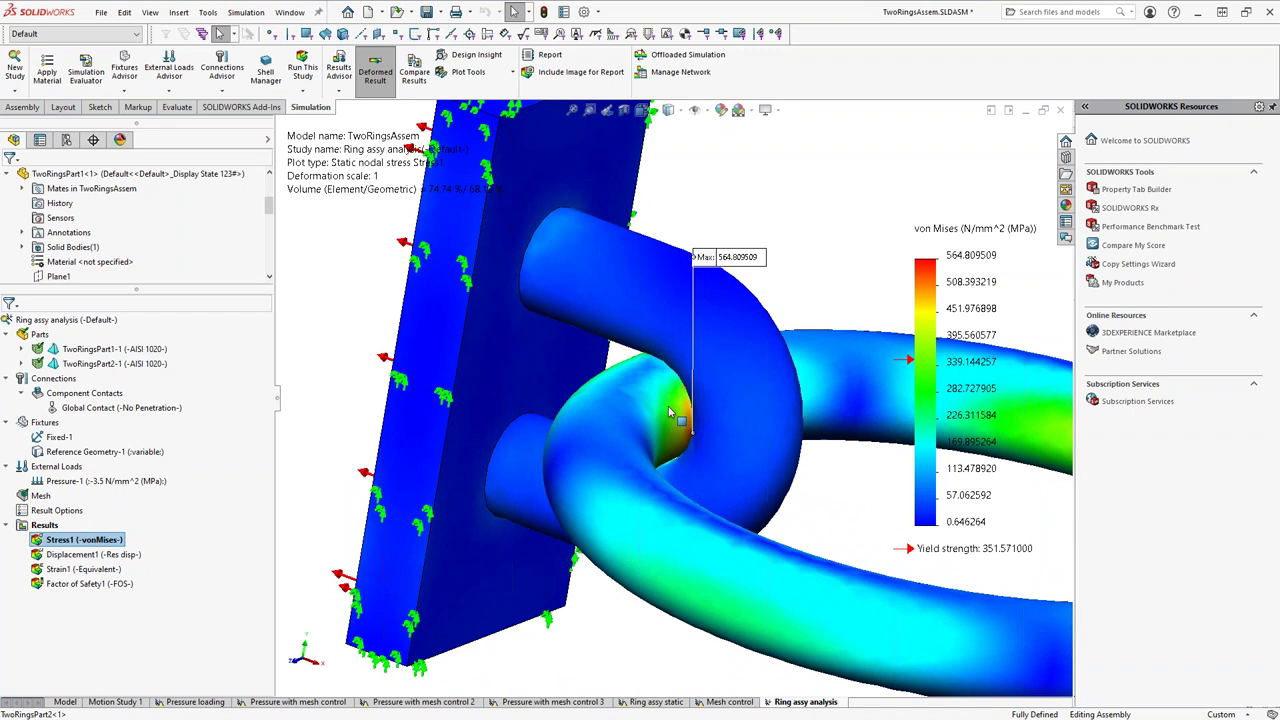
{"action": "middle_click_drag", "start_coordinate": [750, 418], "coordinate": [697, 420]}
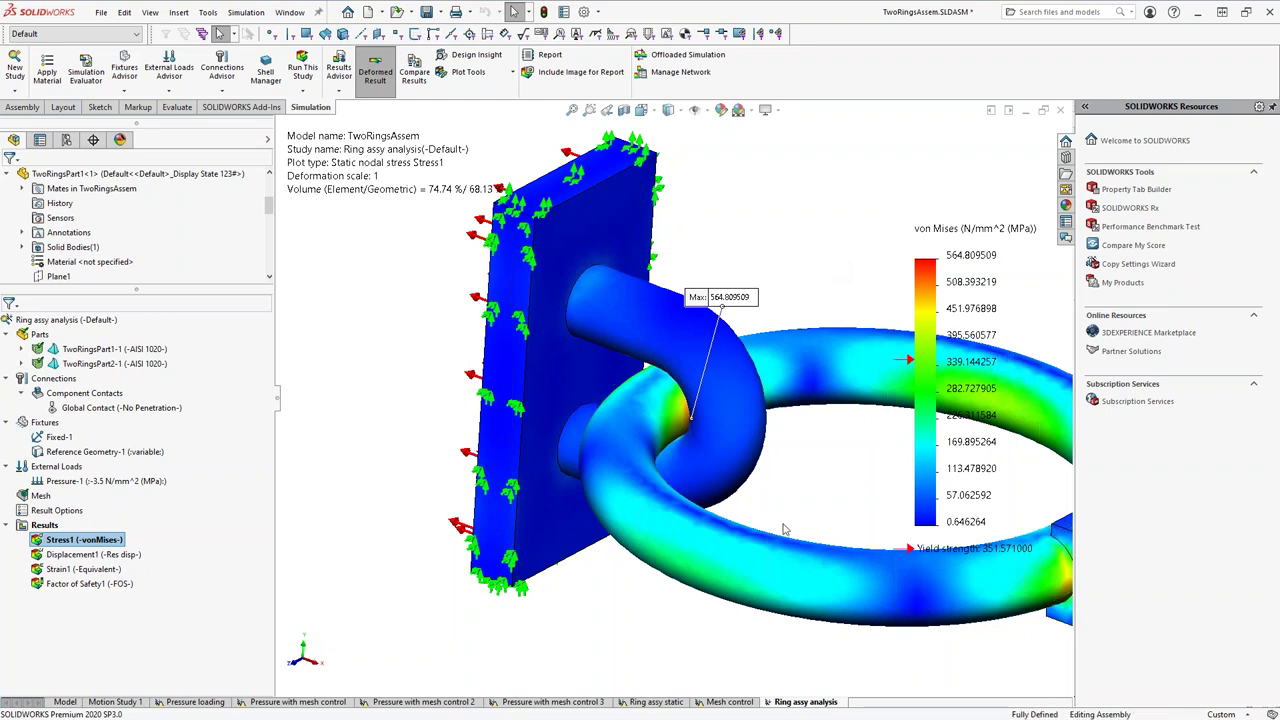
Examine the stress distribution over the whole ring assembly against the von Mises legend and yield strength marker.
{"action": "scroll", "coordinate": [797, 512], "scroll_direction": "down", "scroll_amount": 3}
{"action": "scroll", "coordinate": [797, 512], "scroll_direction": "down", "scroll_amount": 2}
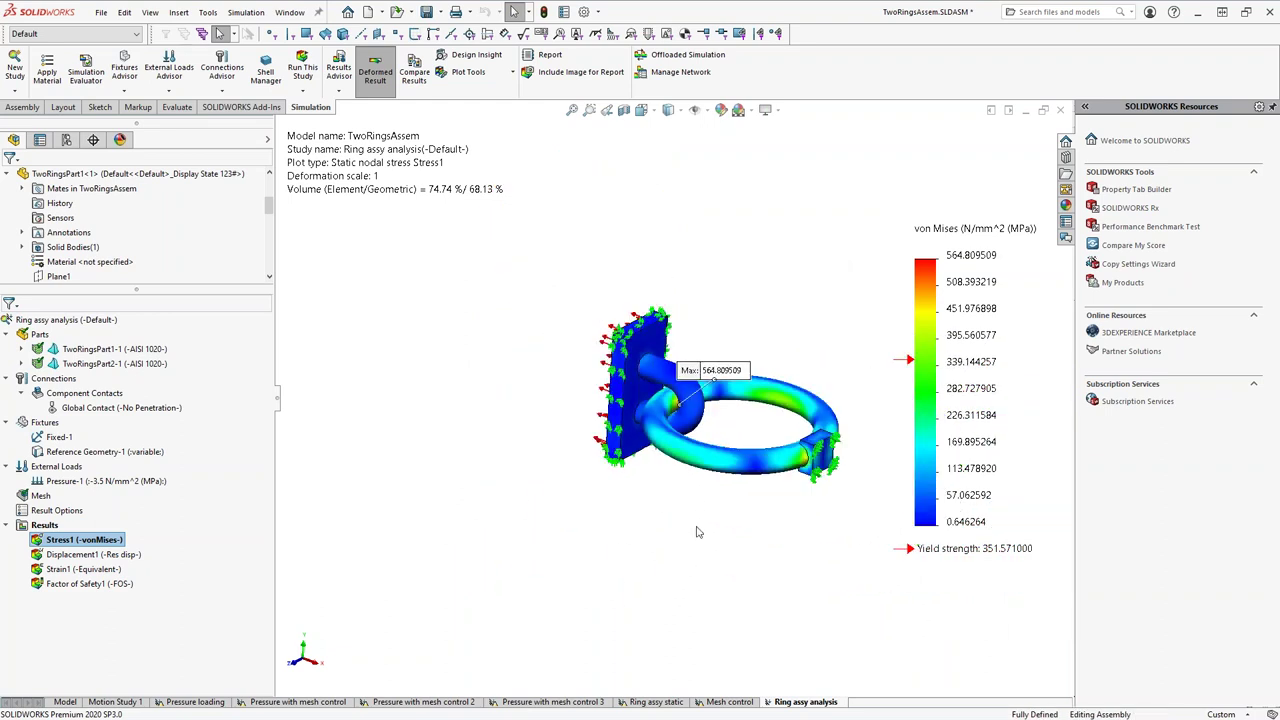
{"action": "middle_click_drag", "start_coordinate": [699, 532], "coordinate": [700, 521]}
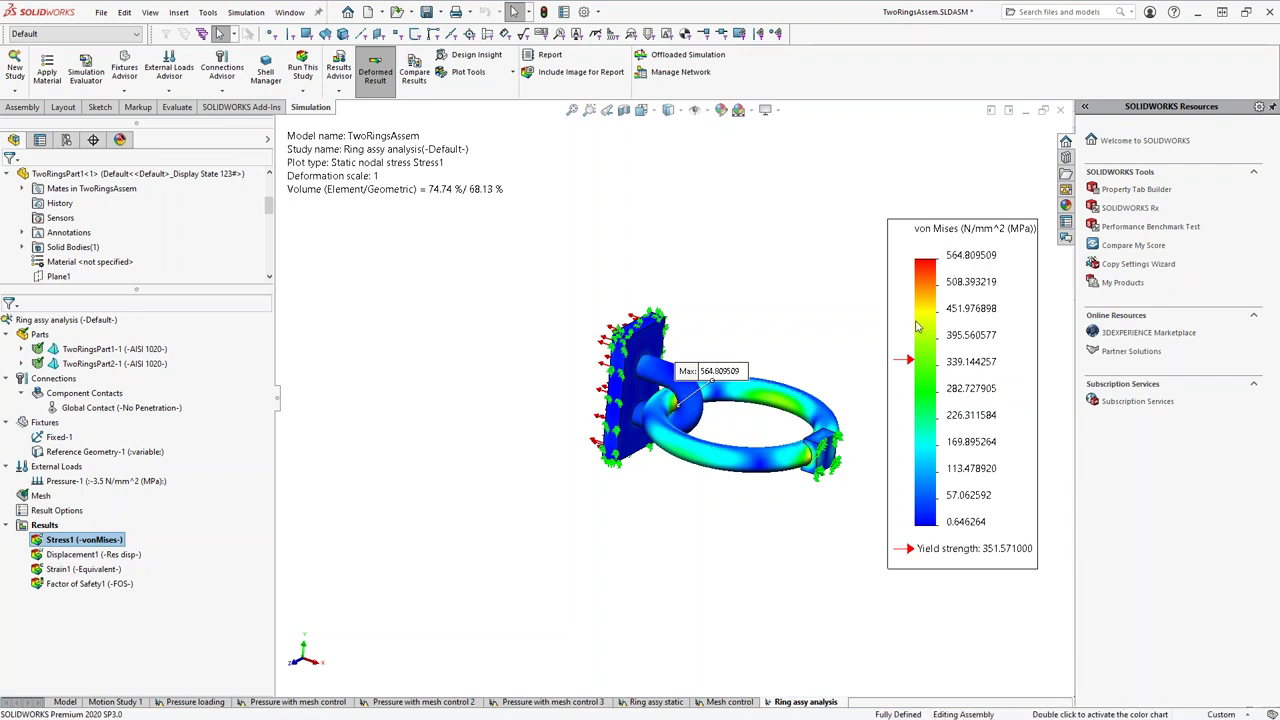
{"action": "middle_click_drag", "start_coordinate": [810, 446], "coordinate": [880, 440]}
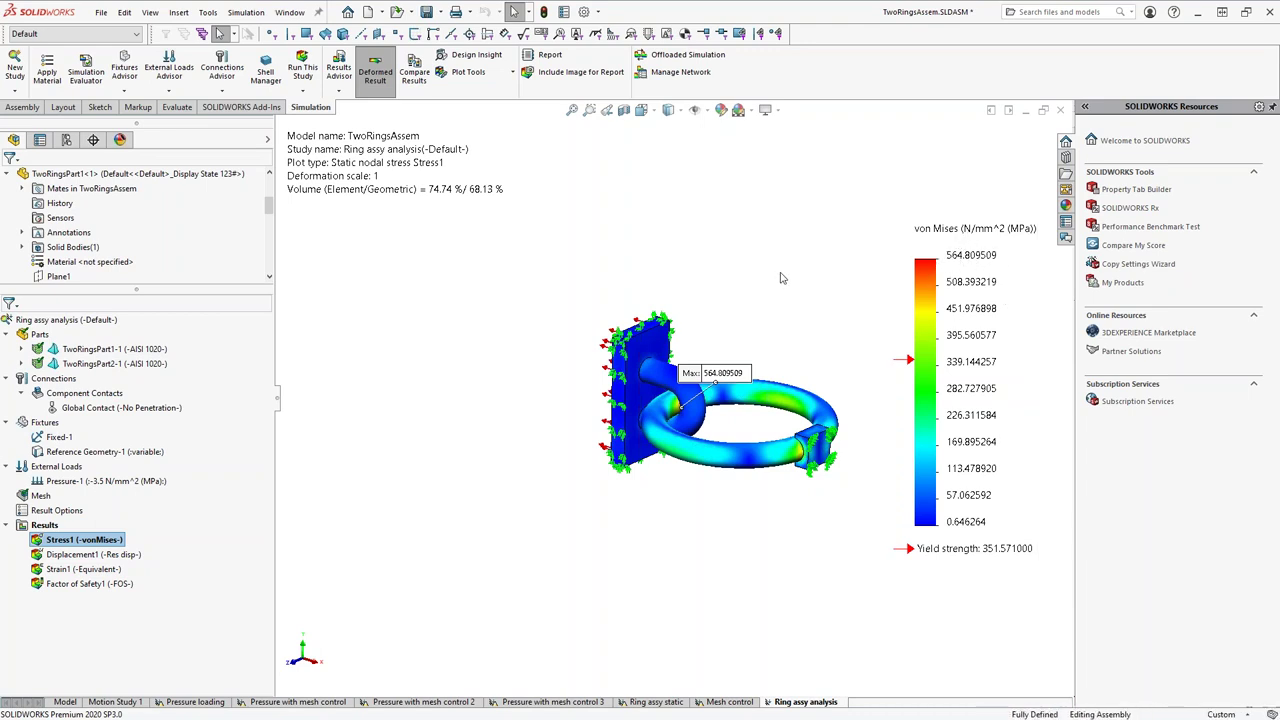
{"action": "middle_click_drag", "start_coordinate": [780, 275], "coordinate": [768, 282]}
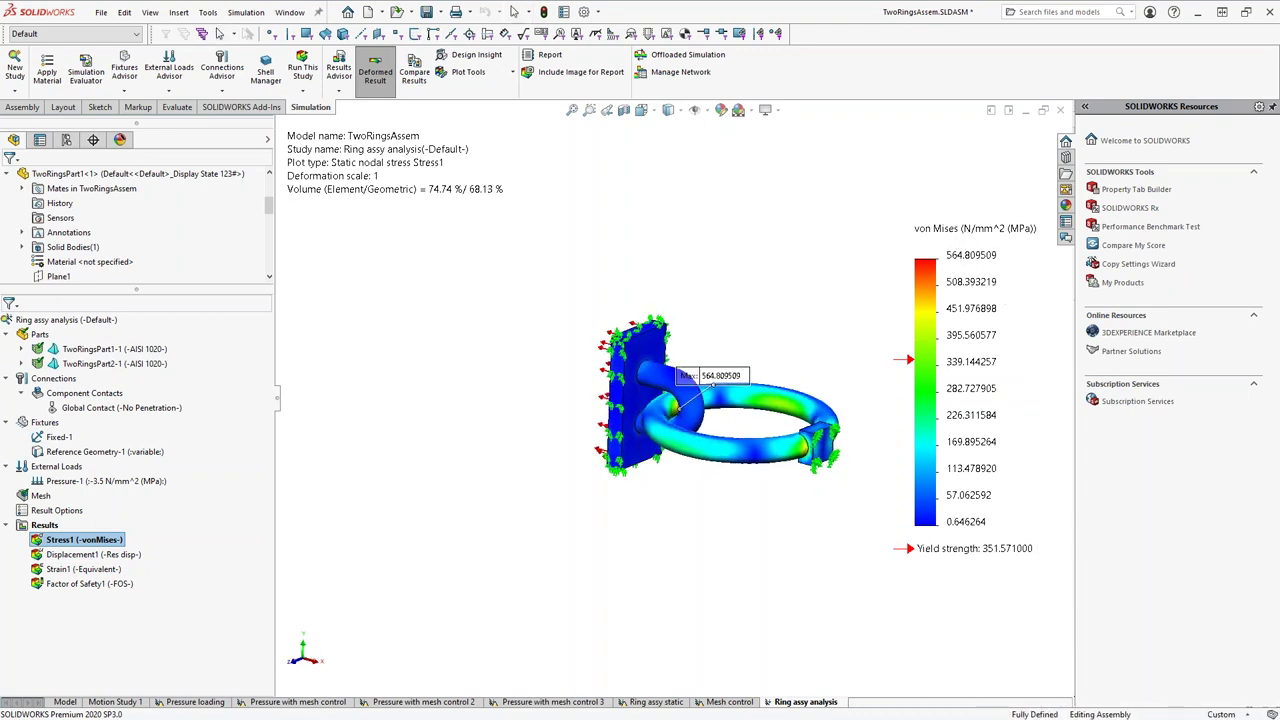
Show the Factor of Safety1 plot to examine the assembly's safety factors, and briefly open and close Calculator.
{"action": "double_click", "coordinate": [90, 583]}
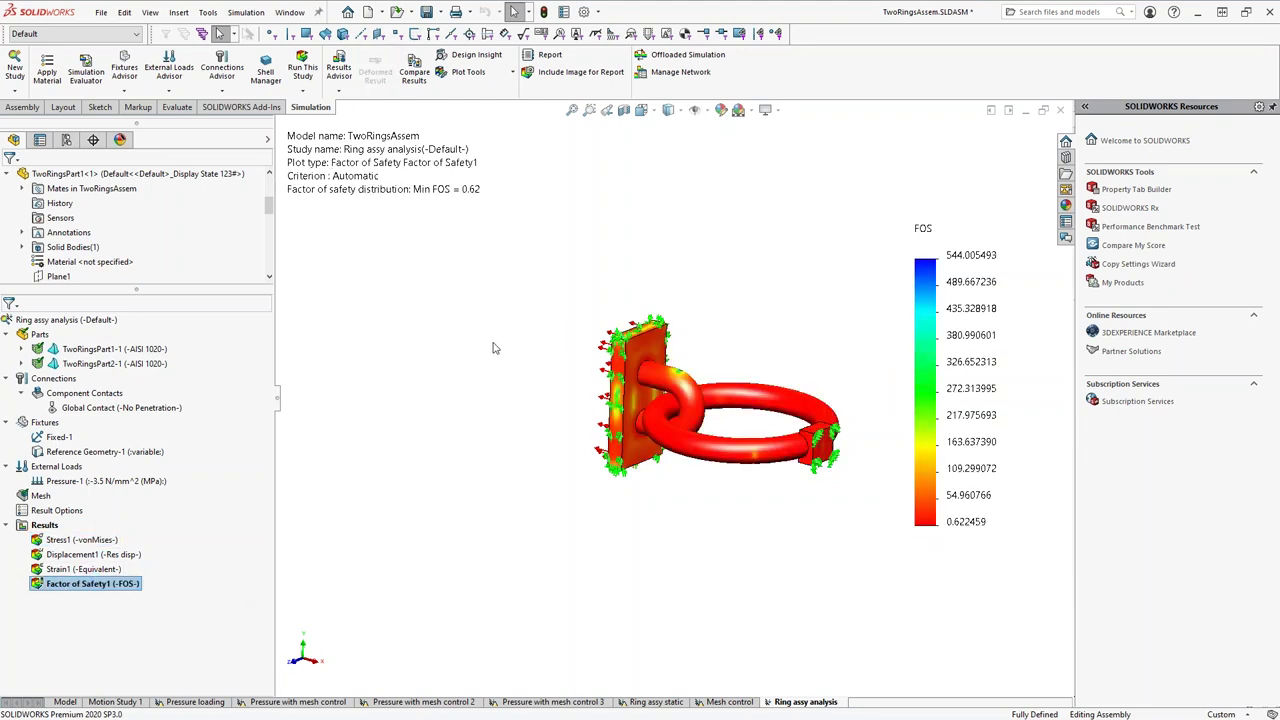
{"action": "middle_click_drag", "start_coordinate": [493, 344], "coordinate": [497, 325]}
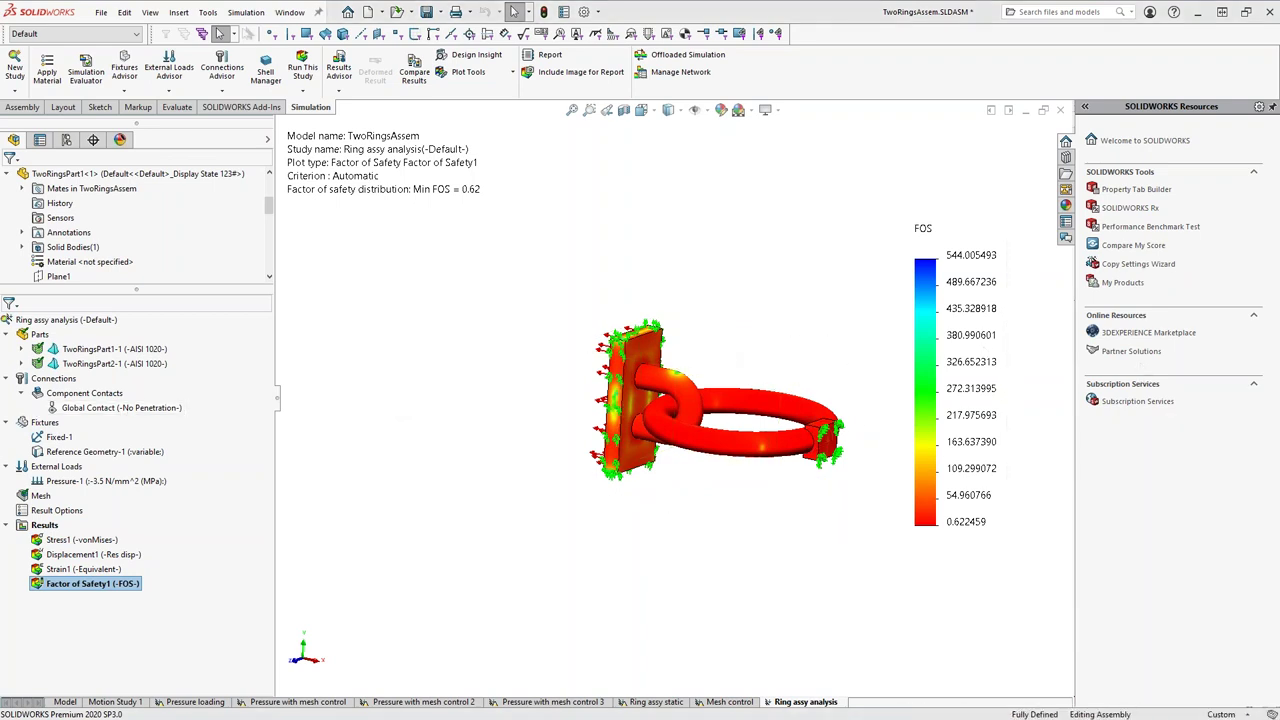
{"action": "key", "text": "XF86Calculator"}
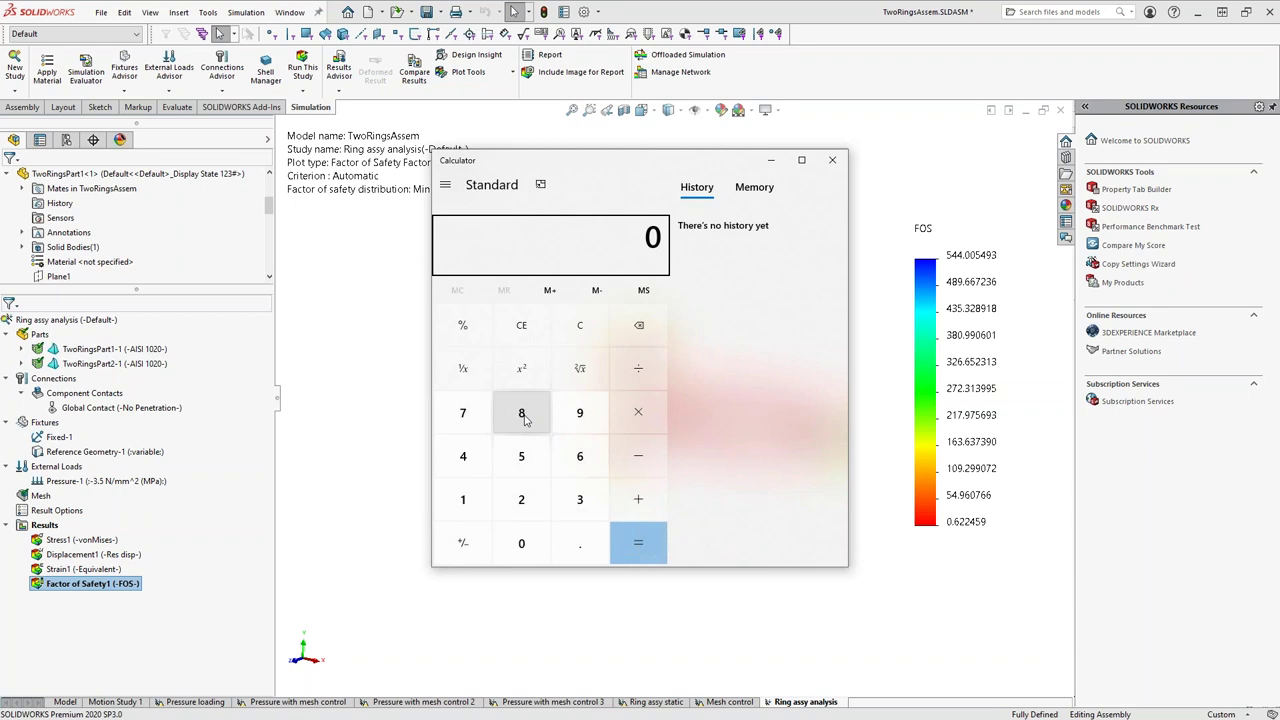
{"action": "left_click", "coordinate": [833, 161]}
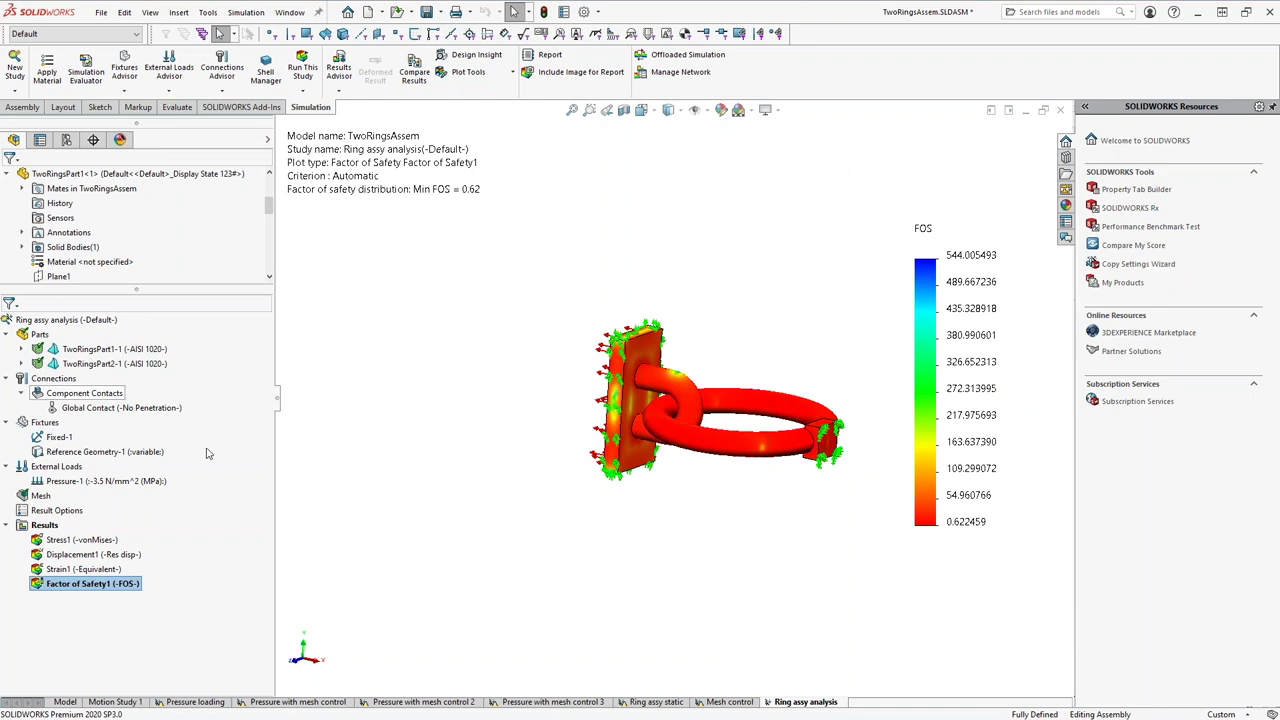
Show the Stress1 von Mises plot again and move the maximum stress label below the assembly.
{"action": "left_click", "coordinate": [103, 542]}
{"action": "double_click", "coordinate": [103, 542]}
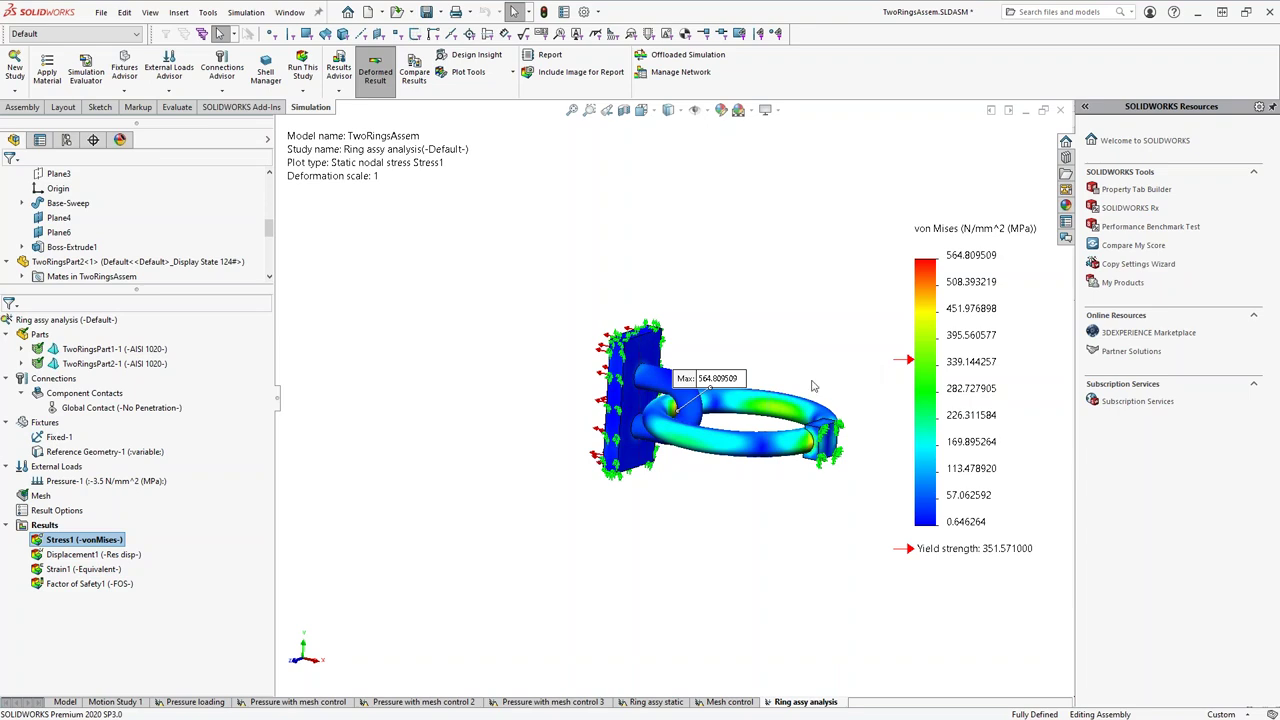
{"action": "middle_click_drag", "start_coordinate": [830, 357], "coordinate": [818, 445]}
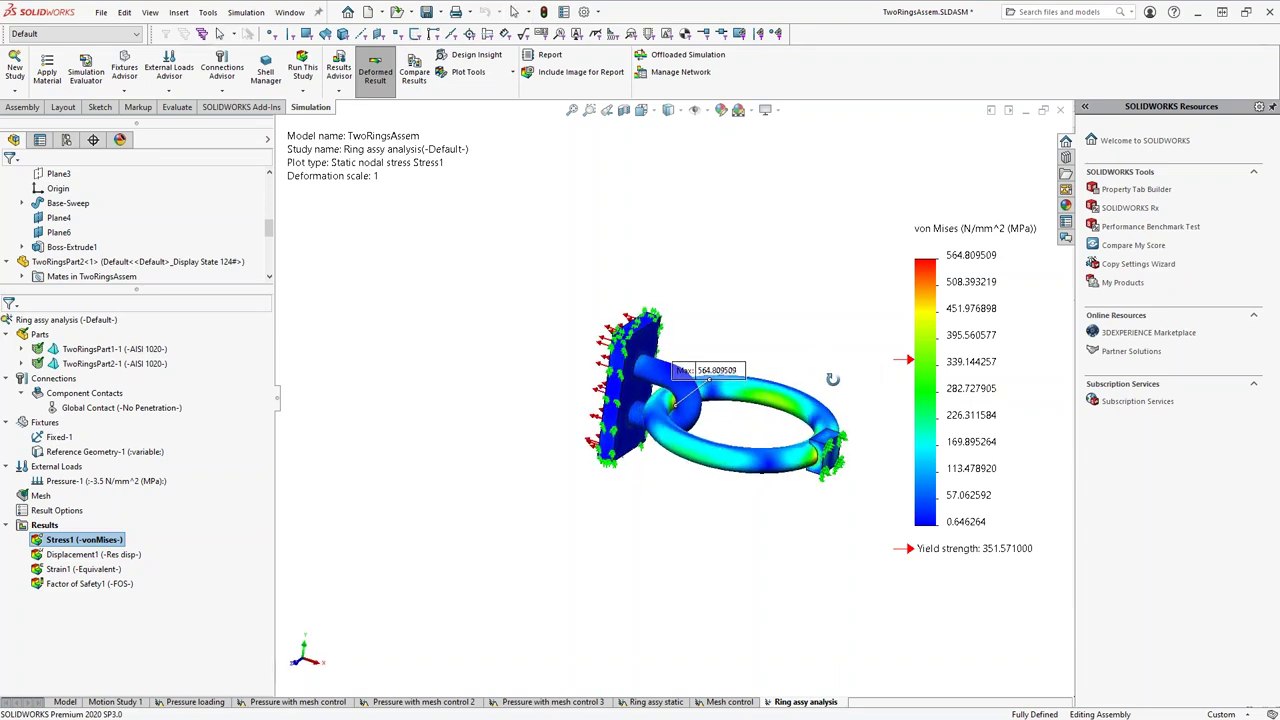
{"action": "left_click_drag", "start_coordinate": [724, 378], "coordinate": [610, 500]}
{"action": "middle_click_drag", "start_coordinate": [740, 507], "coordinate": [712, 505]}
Open the mesh creation settings to review the mesh density and curvature-based parameters, and cancel without remeshing.
{"action": "right_click", "coordinate": [40, 496]}
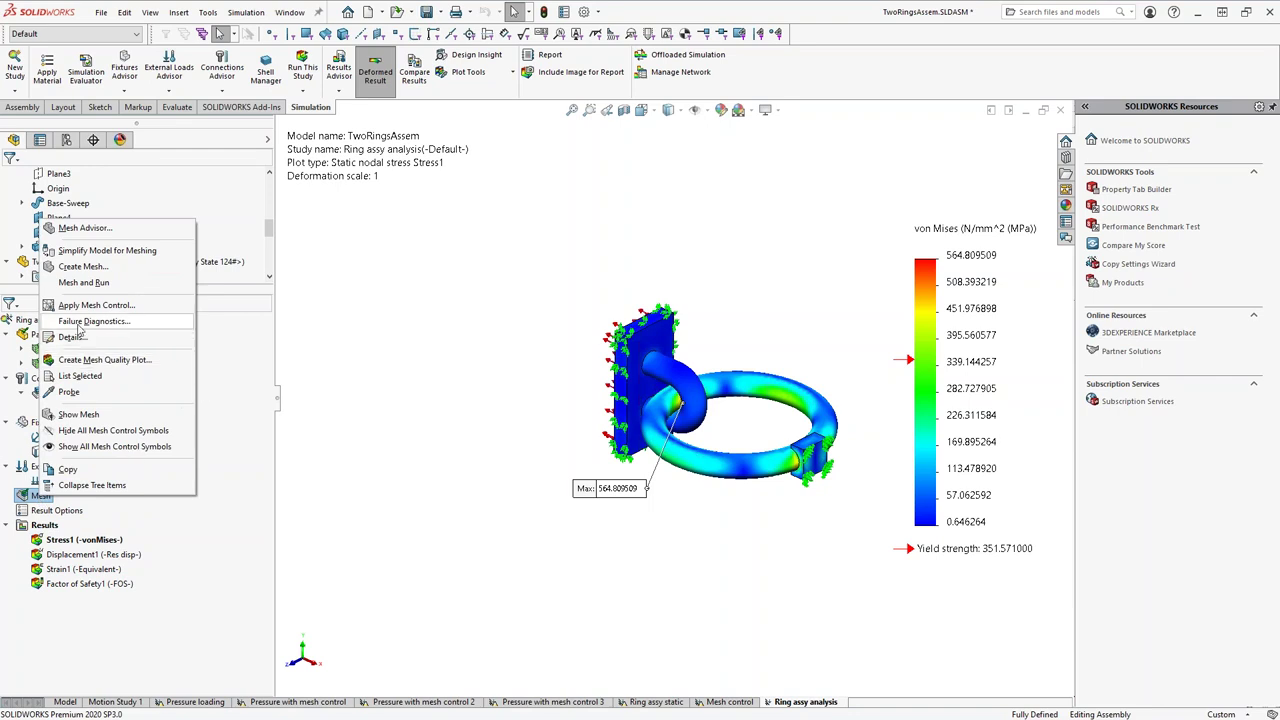
{"action": "left_click", "coordinate": [82, 266]}
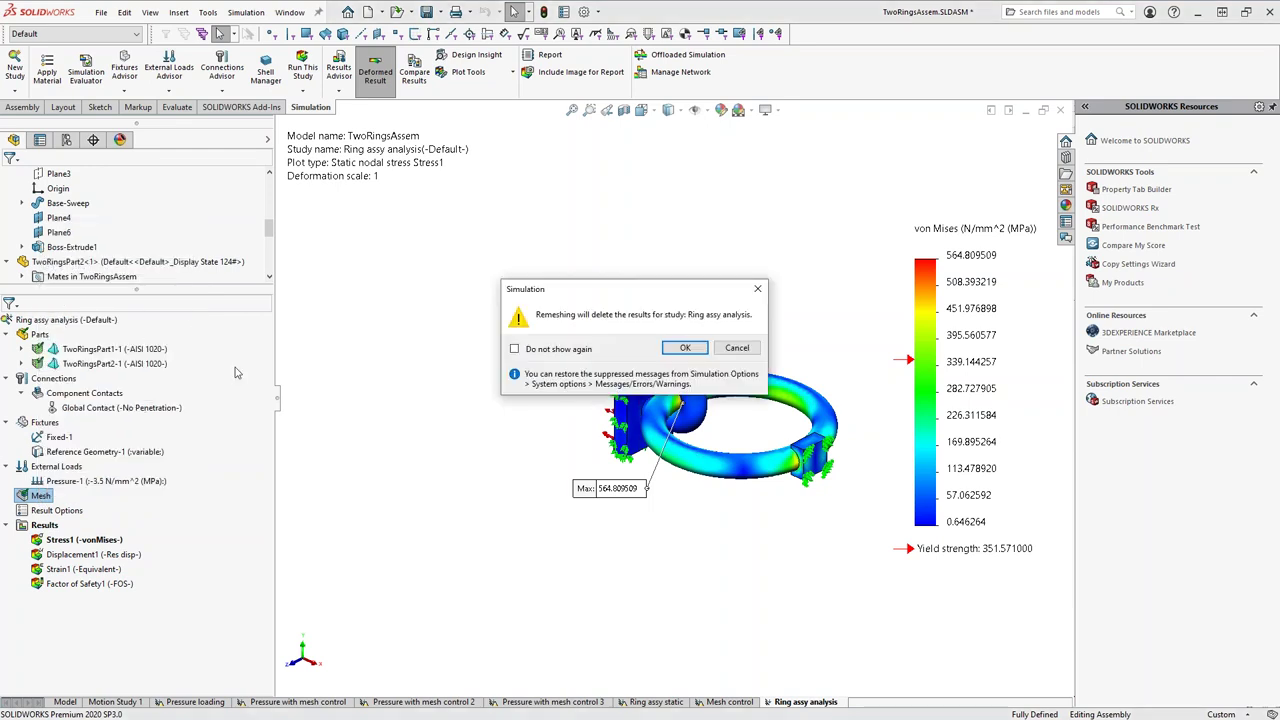
{"action": "left_click", "coordinate": [685, 348]}
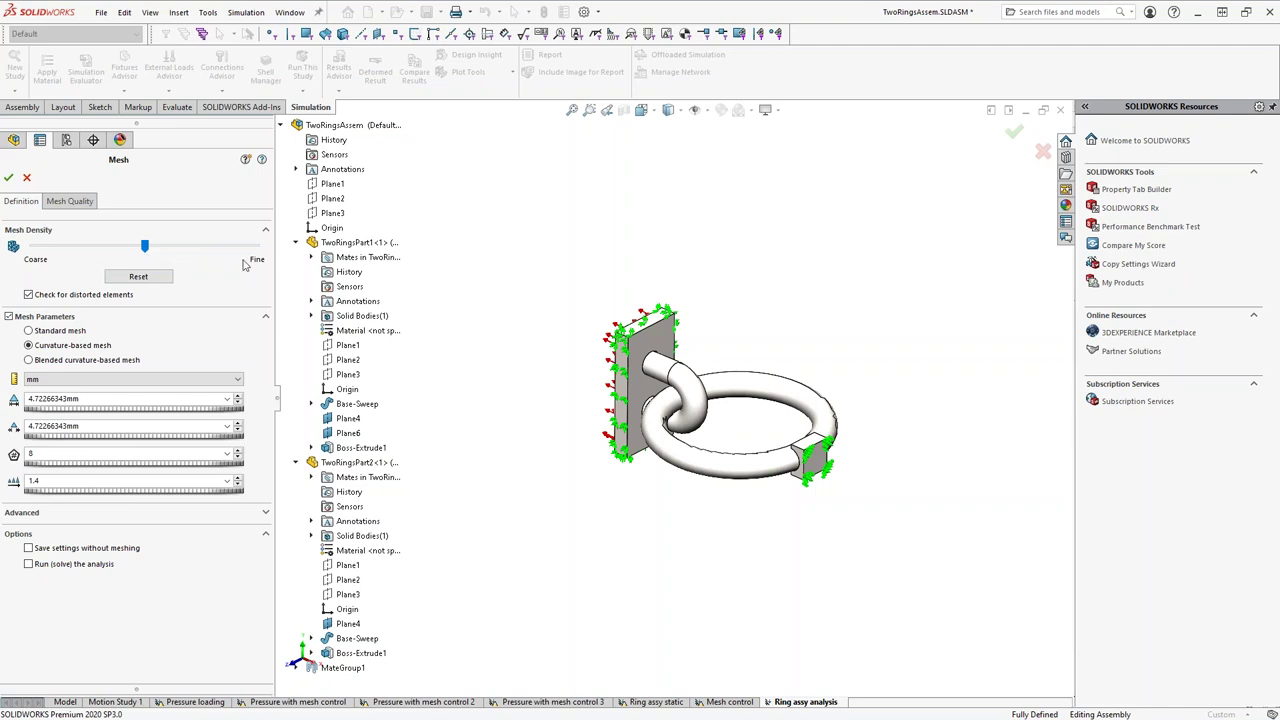
{"action": "left_click", "coordinate": [26, 179]}
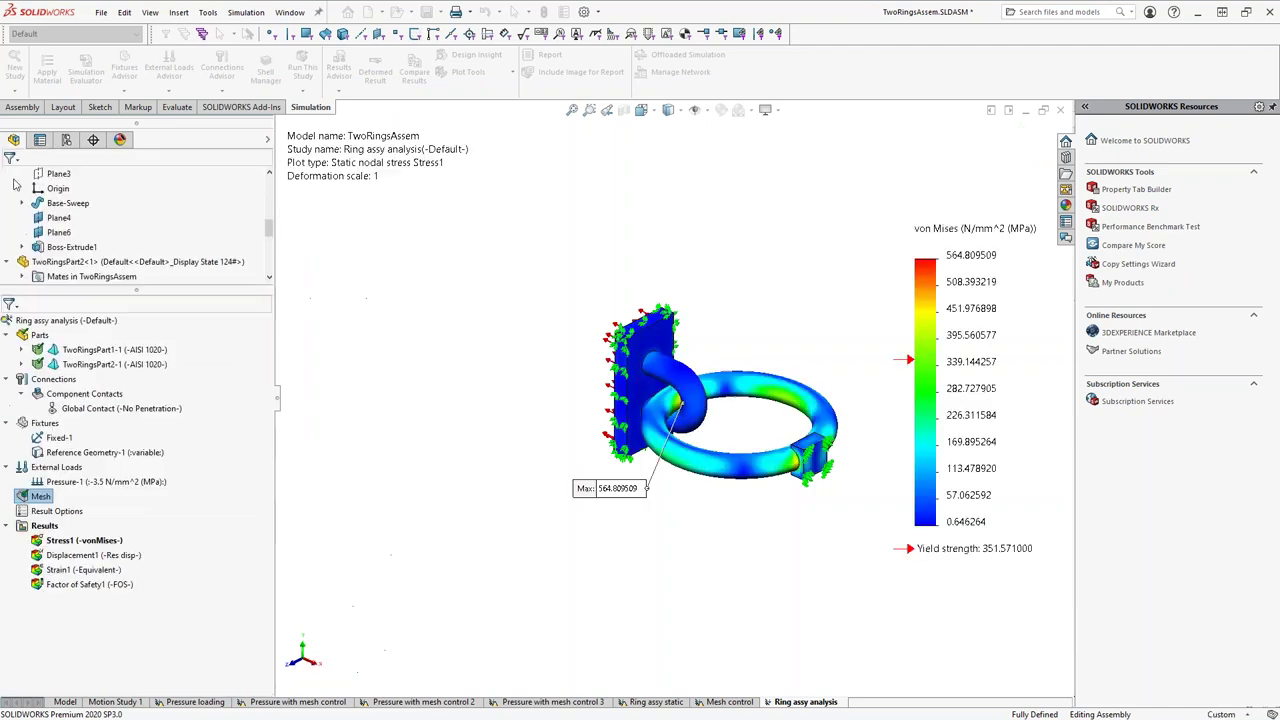
Open the Ring assy analysis study's properties to review the adaptive method options, and close them without changes.
{"action": "right_click", "coordinate": [96, 323]}
{"action": "left_click", "coordinate": [130, 535]}
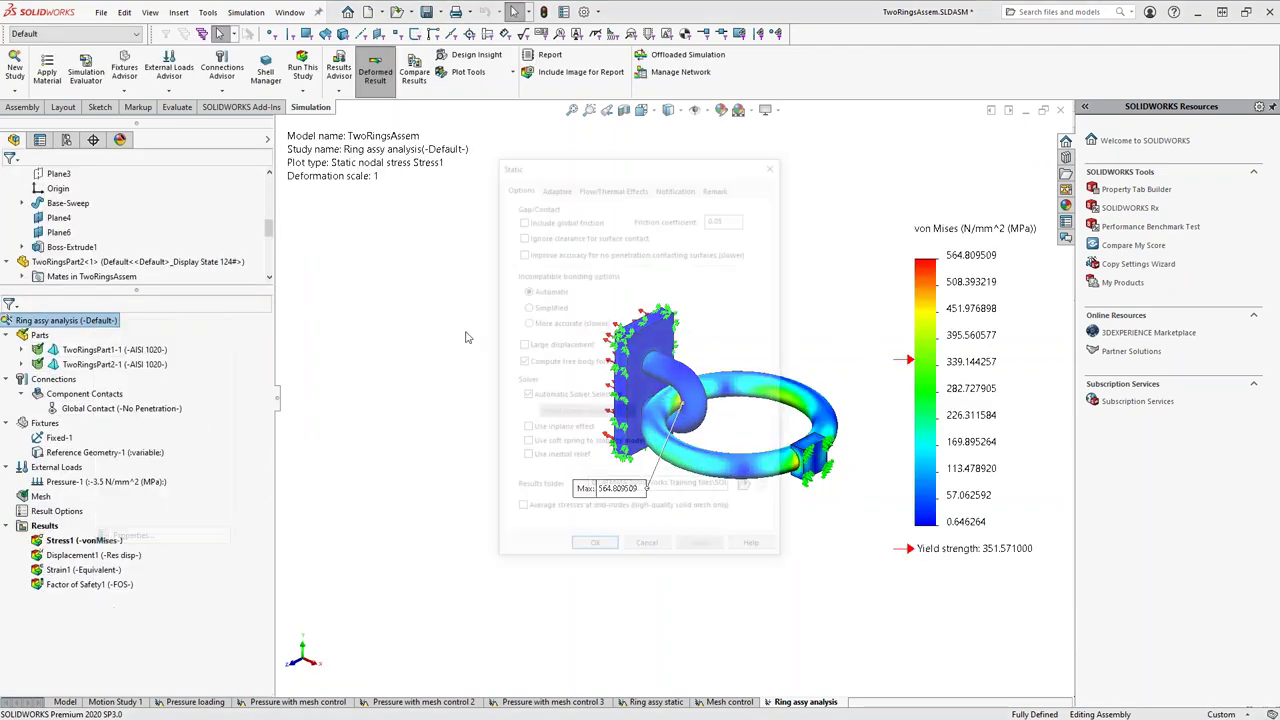
{"action": "left_click", "coordinate": [554, 186]}
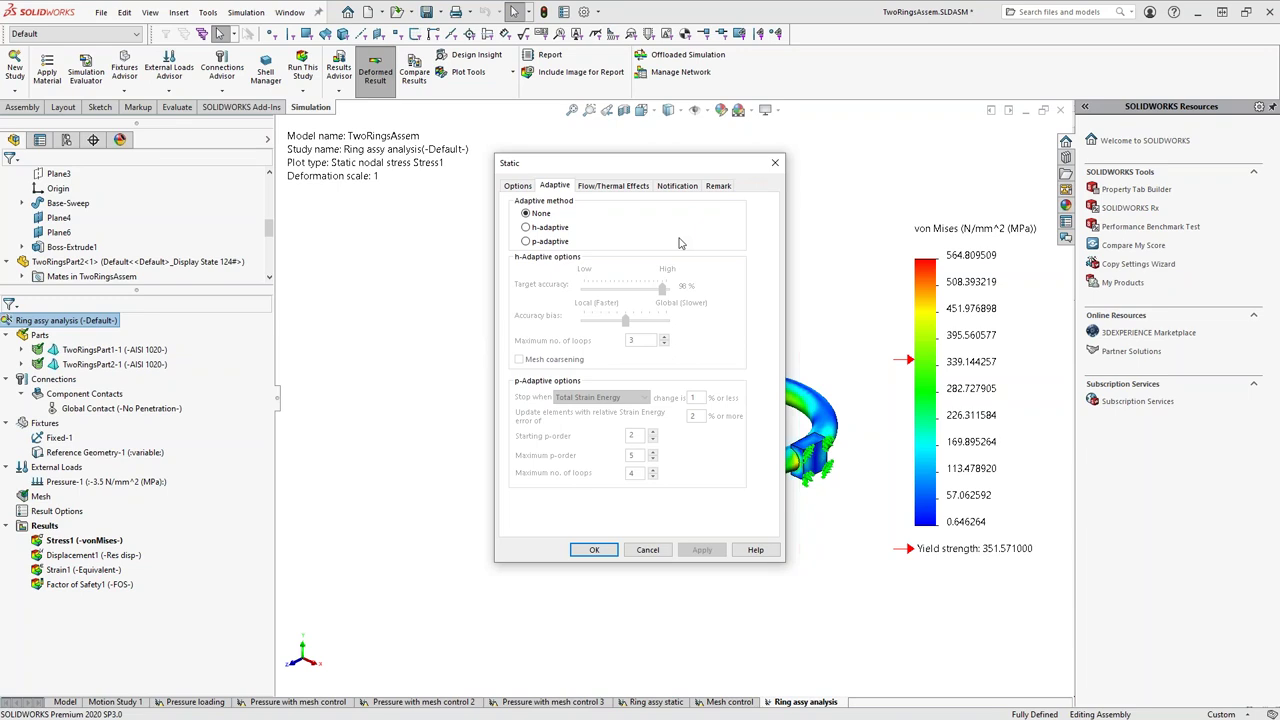
{"action": "left_click", "coordinate": [777, 164]}
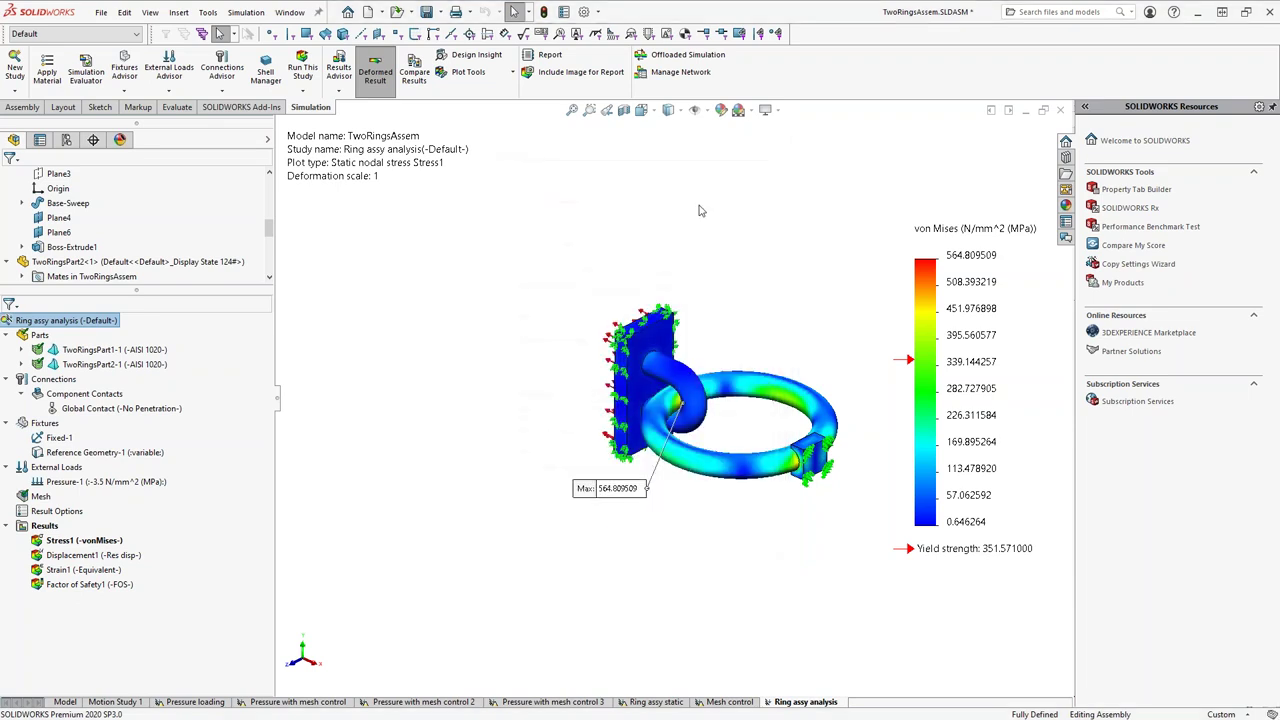
Examine the von Mises stress around the contact between the two rings, and briefly consult the ring assembly problem statement slide in PowerPoint.
{"action": "scroll", "coordinate": [797, 402], "scroll_direction": "down", "scroll_amount": 5}
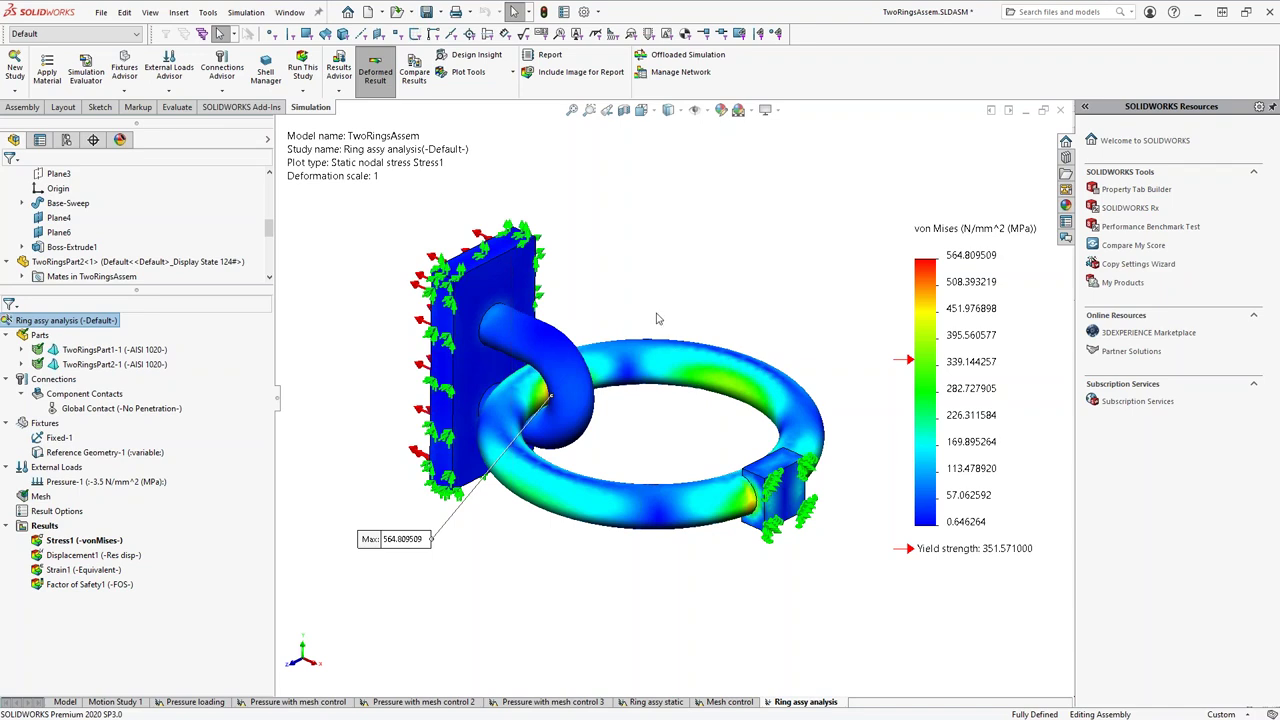
{"action": "middle_click_drag", "start_coordinate": [658, 318], "coordinate": [659, 296]}
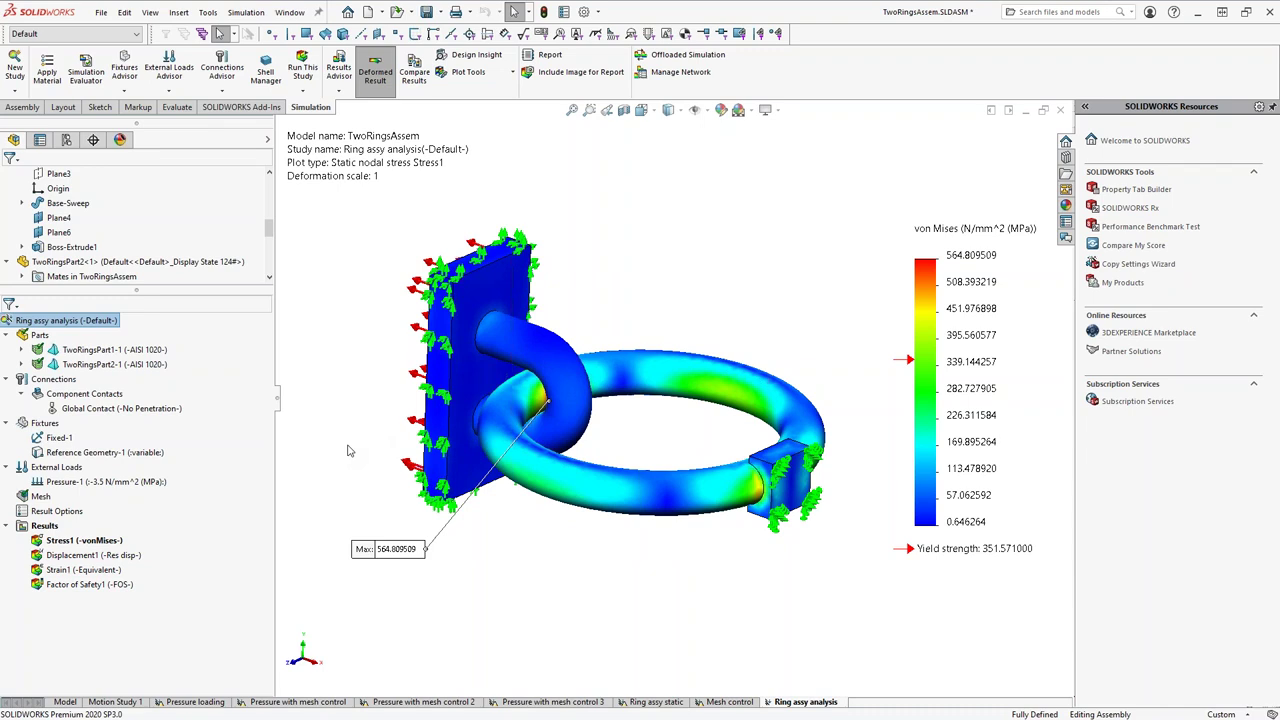
{"action": "left_click", "coordinate": [533, 414]}
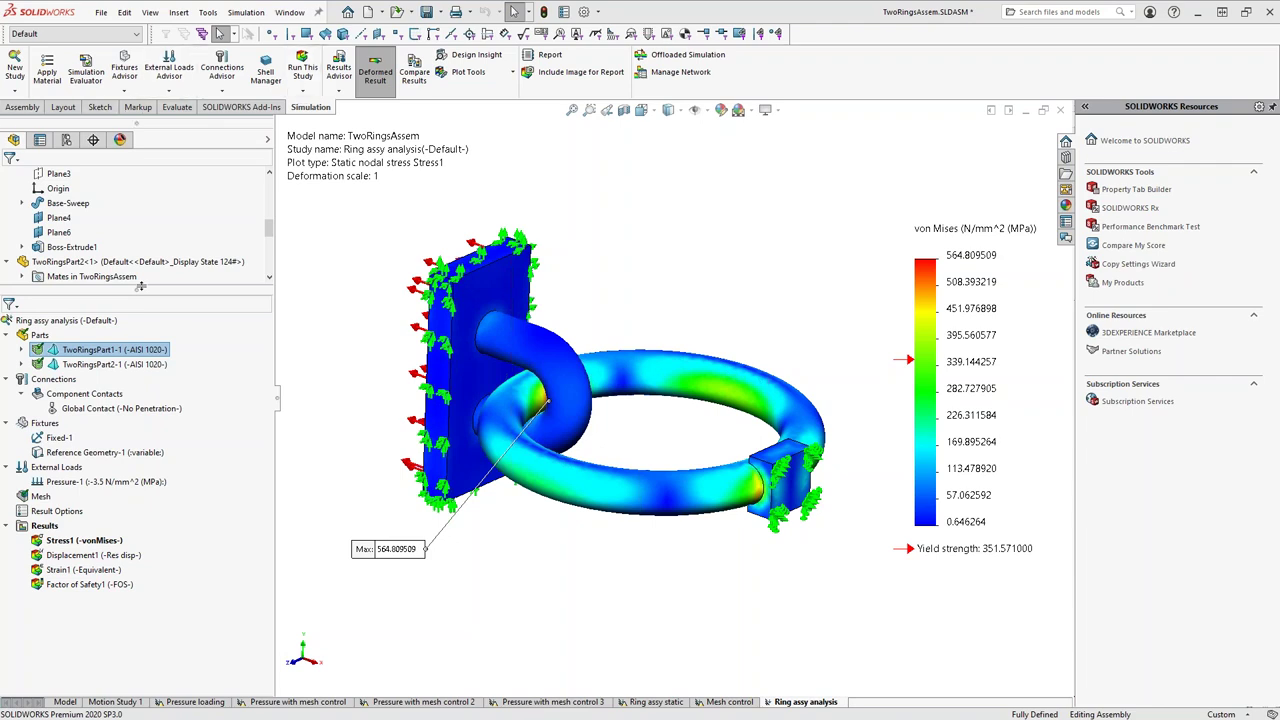
{"action": "scroll", "coordinate": [343, 320], "scroll_direction": "down", "scroll_amount": 3}
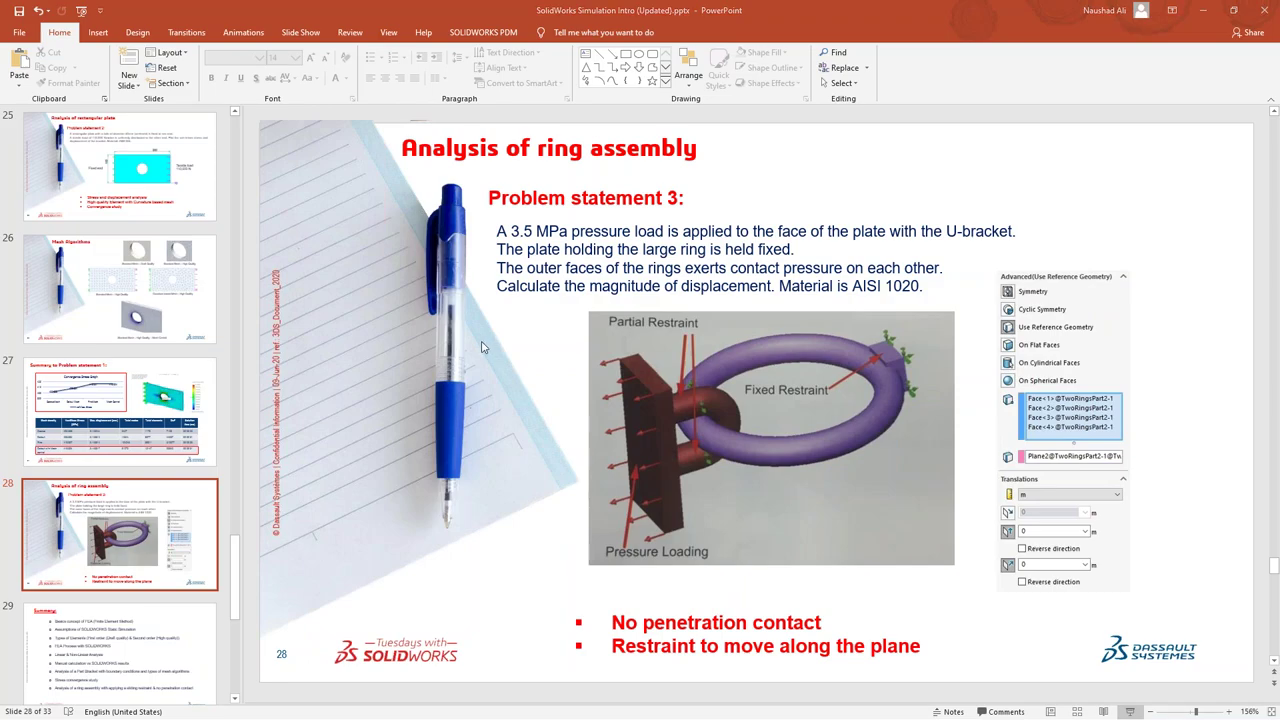
{"action": "key", "text": "alt+Tab"}
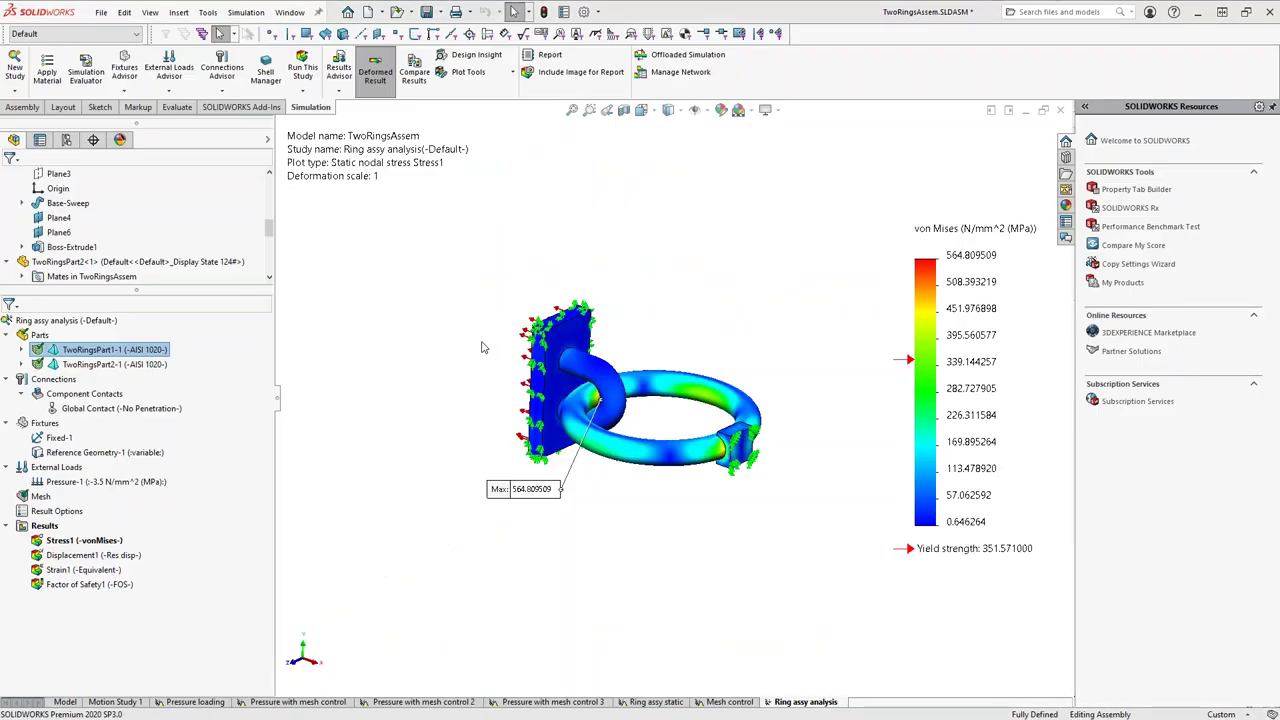
Switch to the PowerPoint slide show and go back to slide 7, SOLIDWORKS Simulation Portfolio (Stress).
{"action": "key", "text": "alt+Tab"}
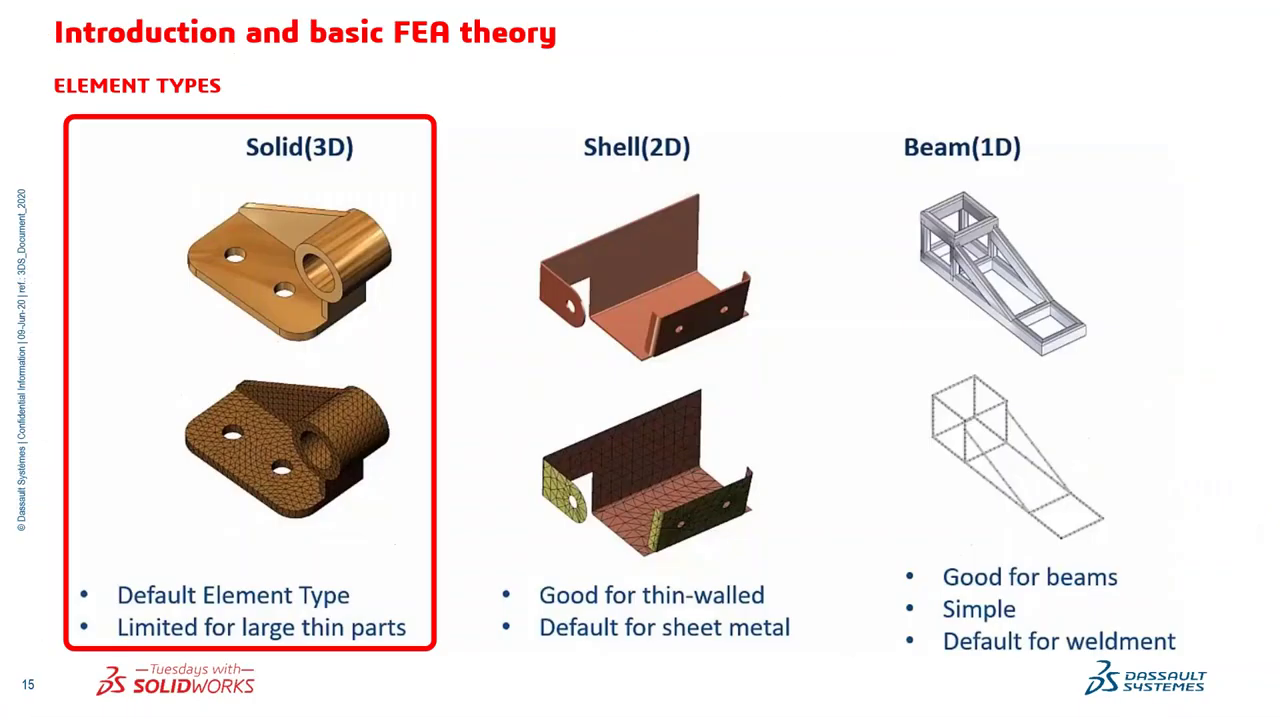
{"action": "key", "text": "Left"}
{"action": "key", "text": "Left"}
{"action": "key", "text": "Left"}
{"action": "key", "text": "Left"}
{"action": "key", "text": "Left"}
{"action": "key", "text": "Left"}
{"action": "key", "text": "Left"}
{"action": "key", "text": "Left"}
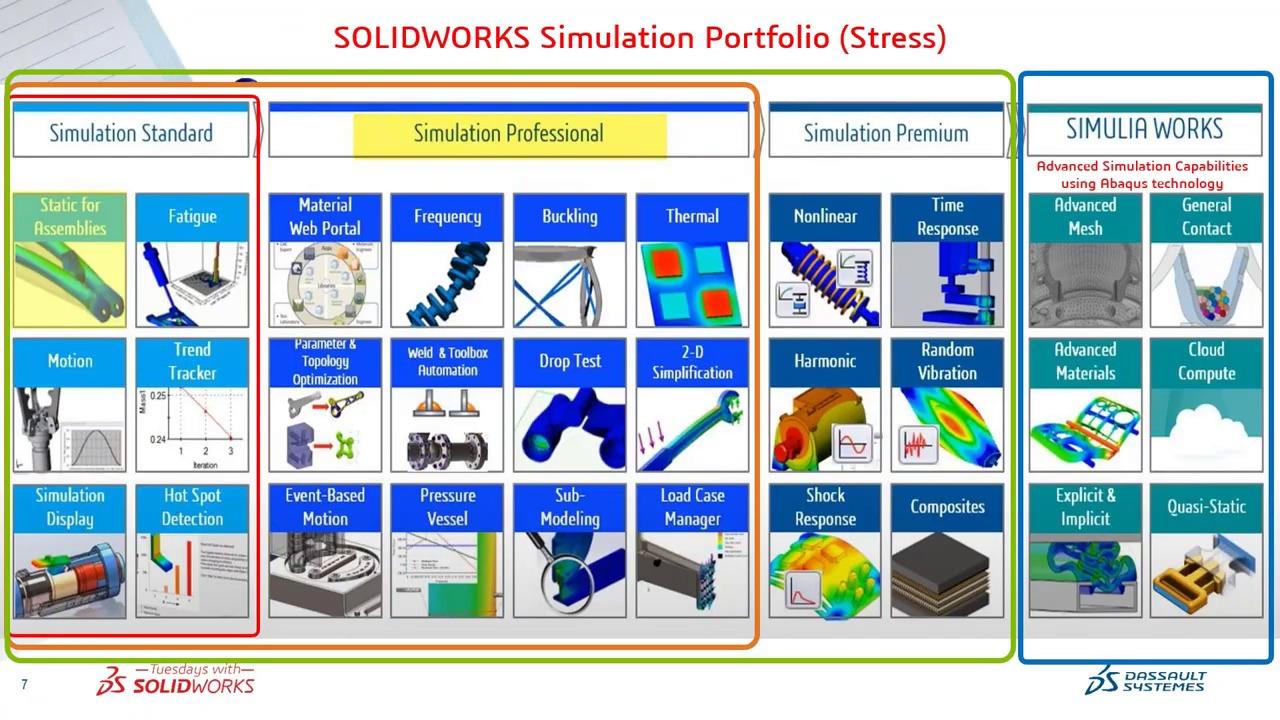